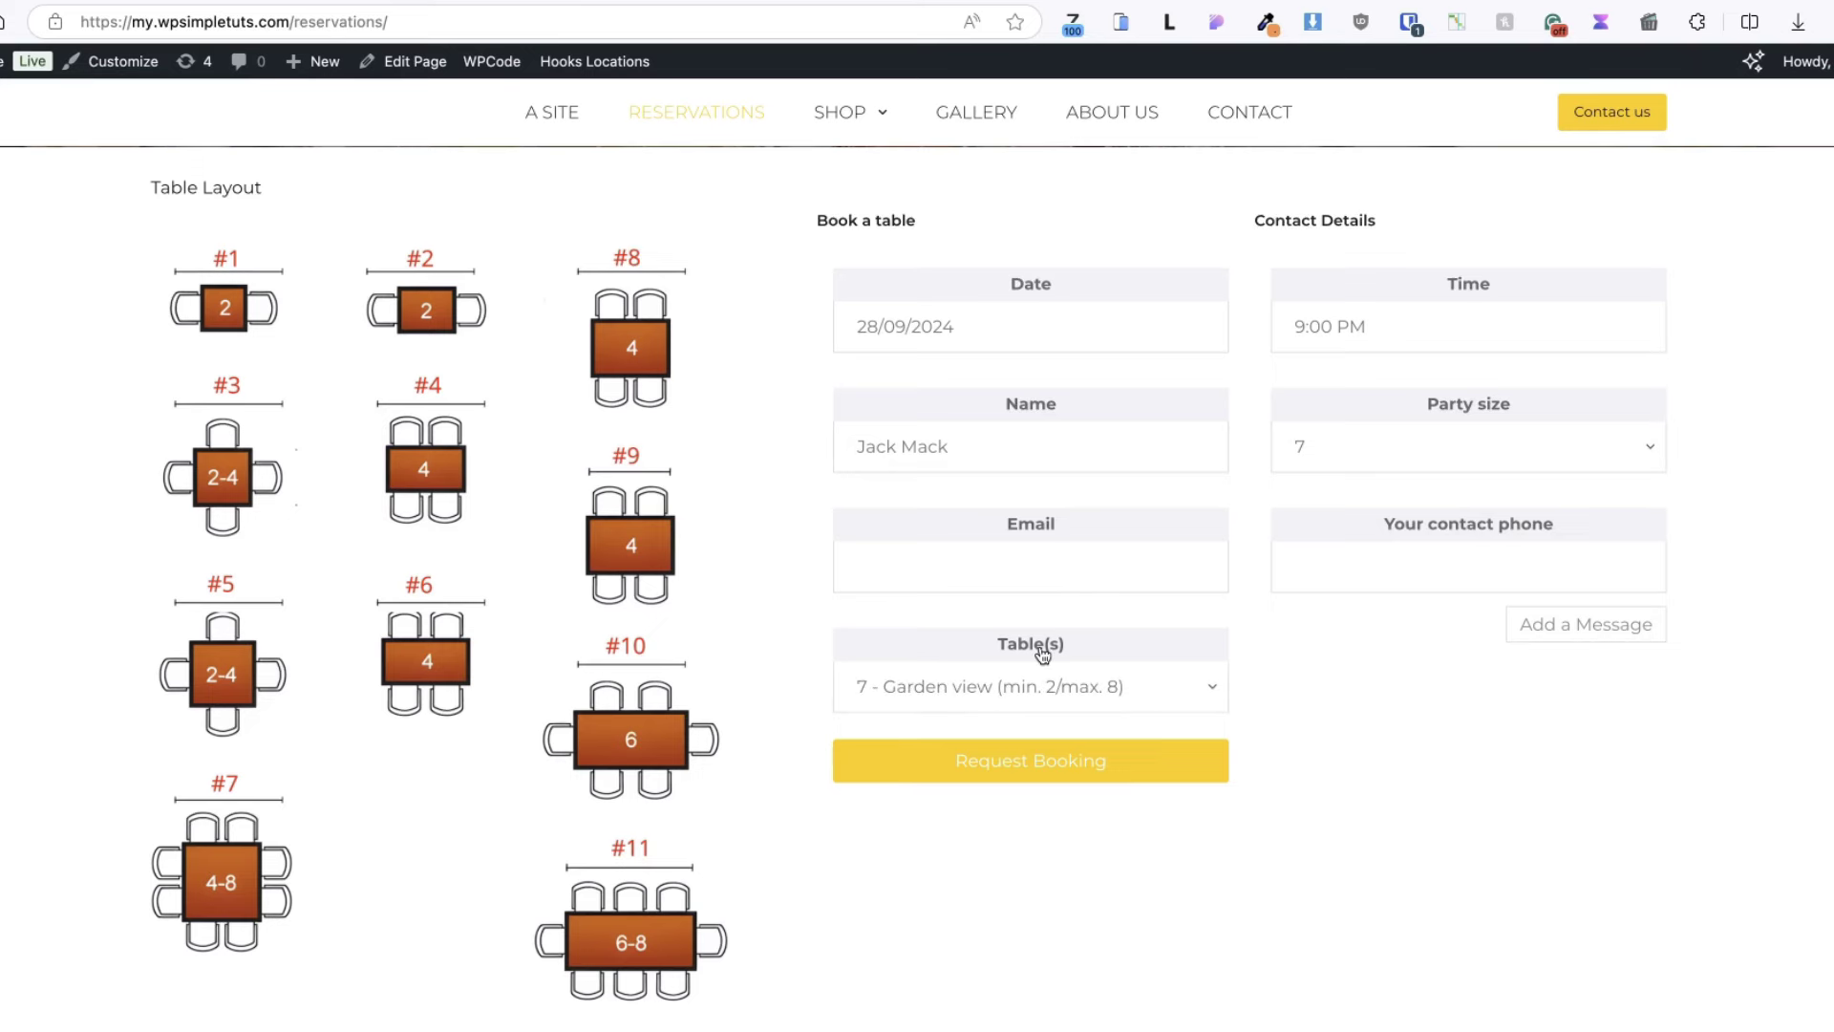
# - Choose tables '5, 6 - Street view' for the party-of-7, 9:00 PM test booking
pyautogui.click(951, 689)
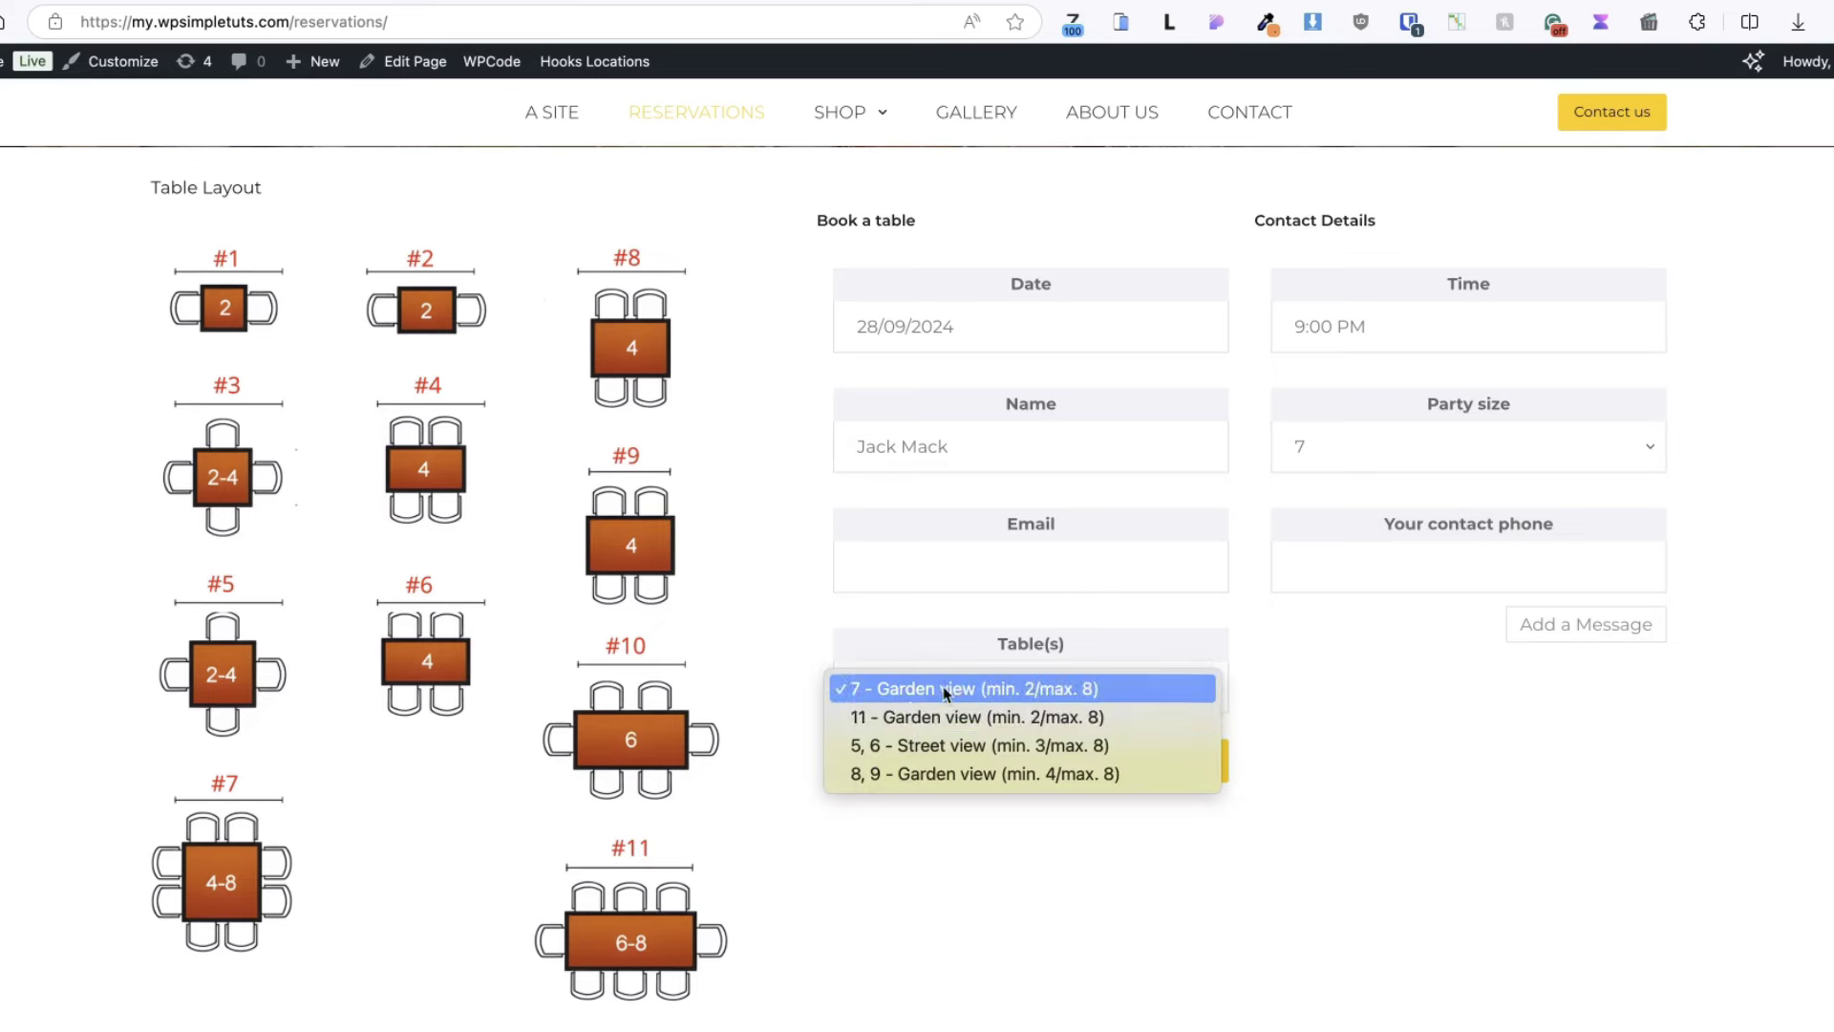
pyautogui.click(907, 749)
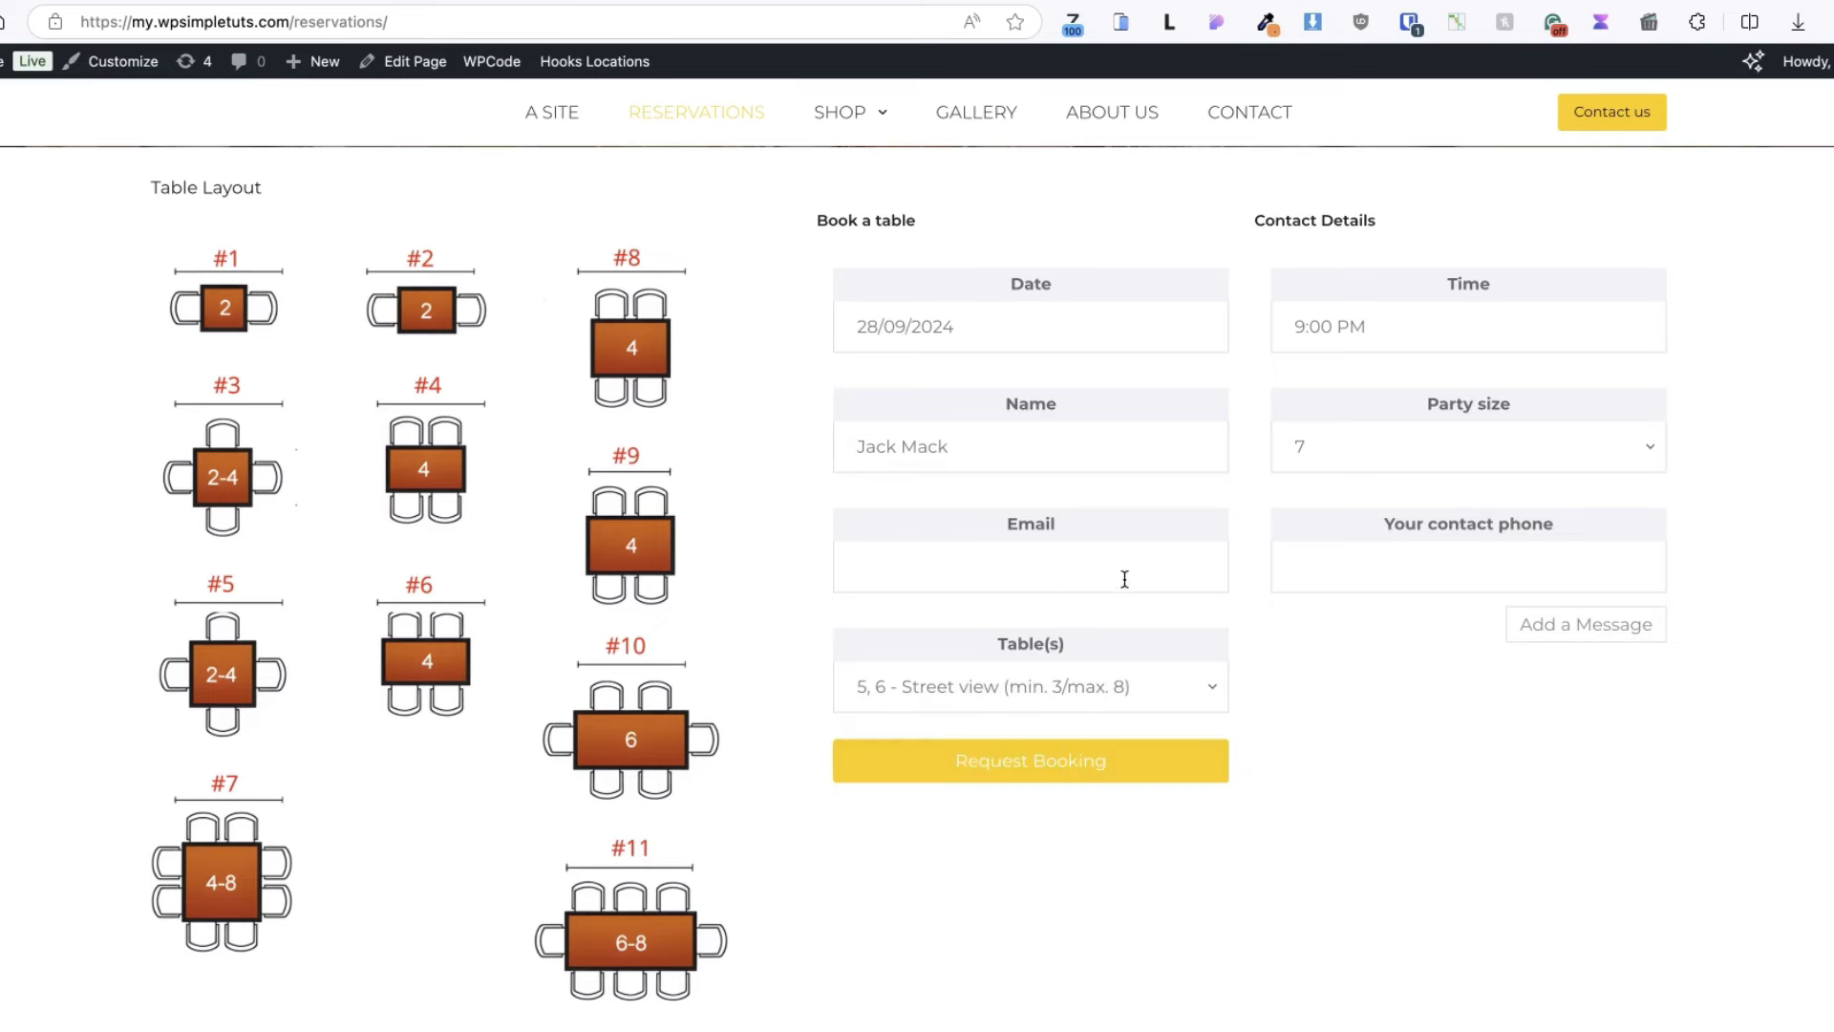
pyautogui.click(1011, 760)
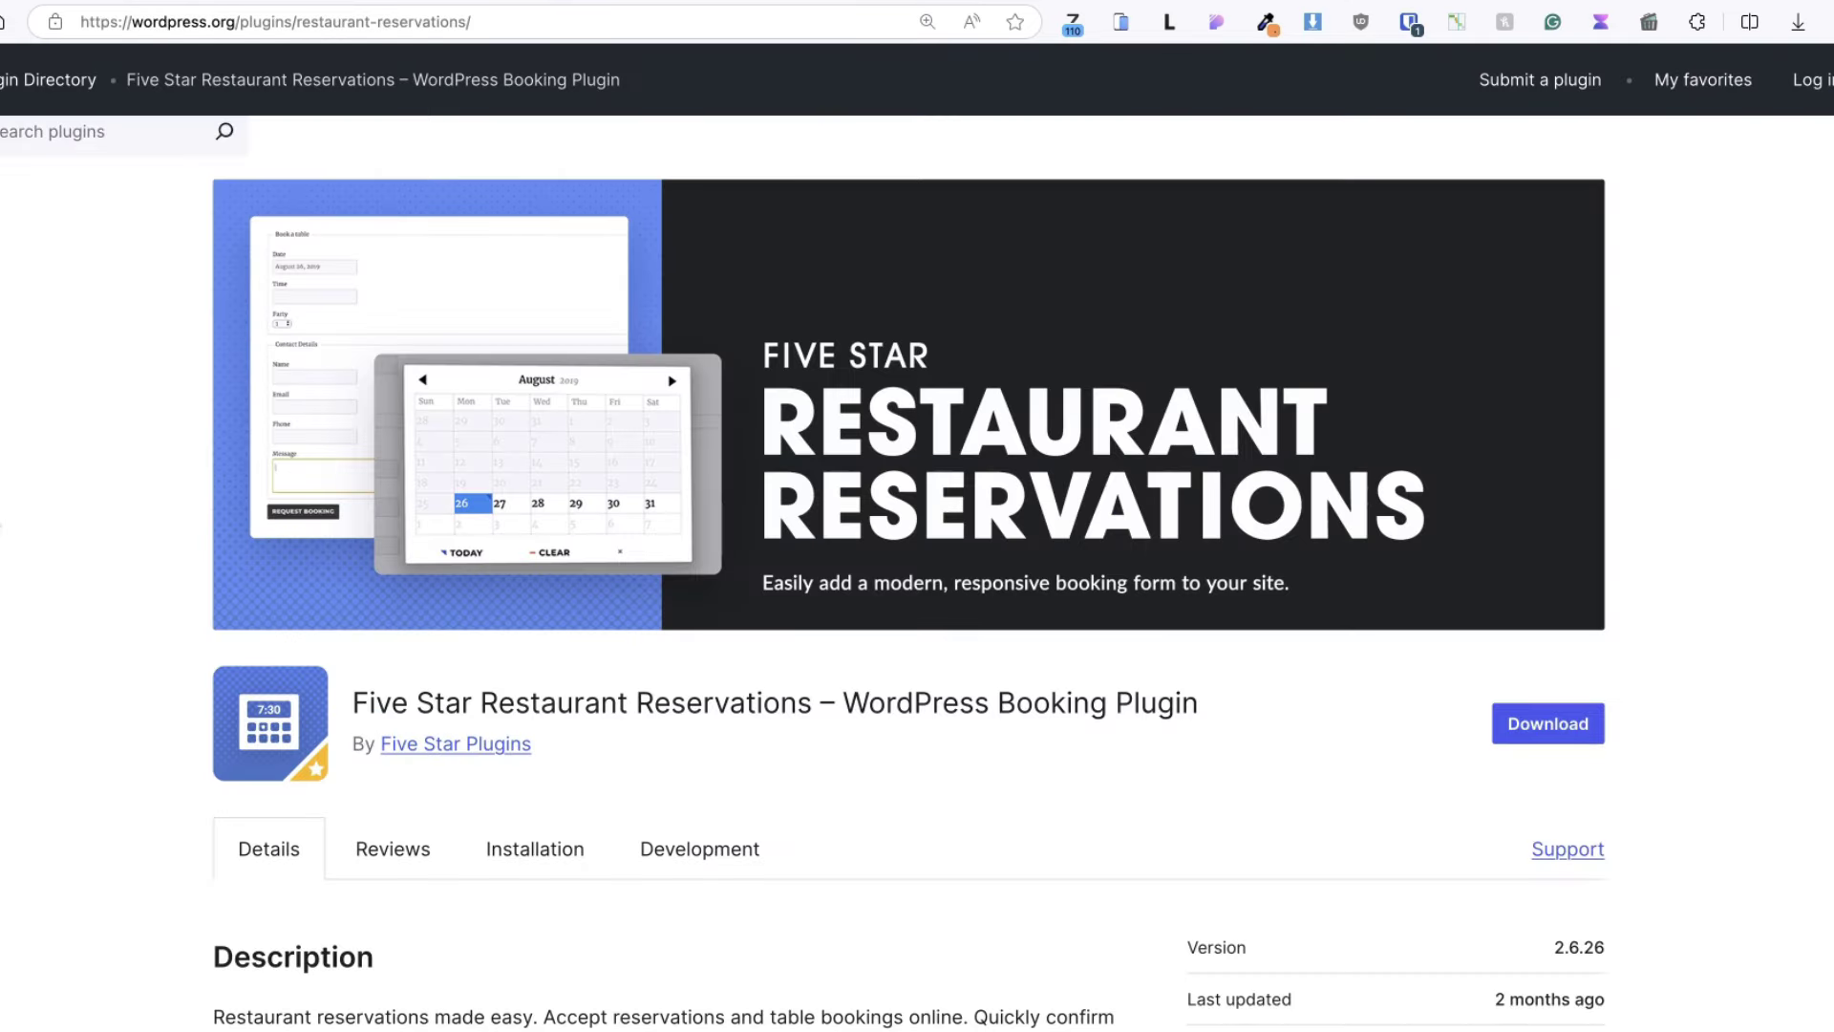
pyautogui.scroll(-8, 32, 532)
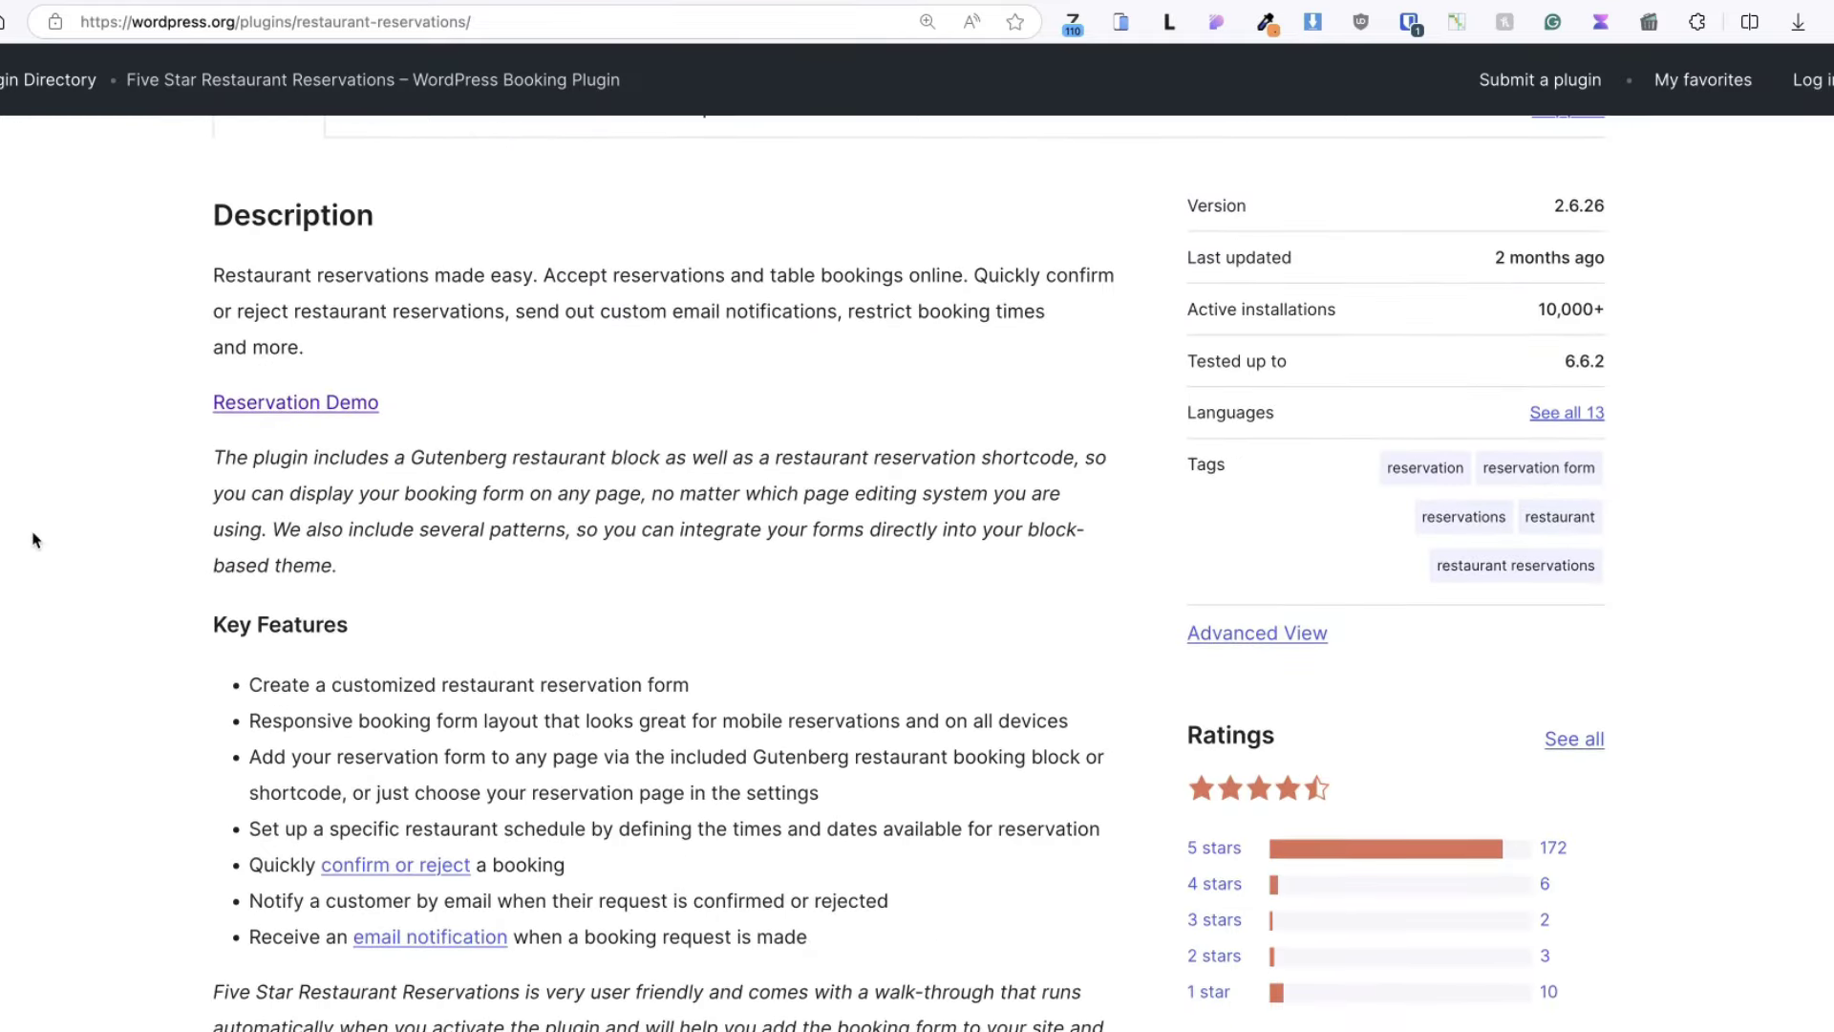
pyautogui.scroll(-3, 32, 540)
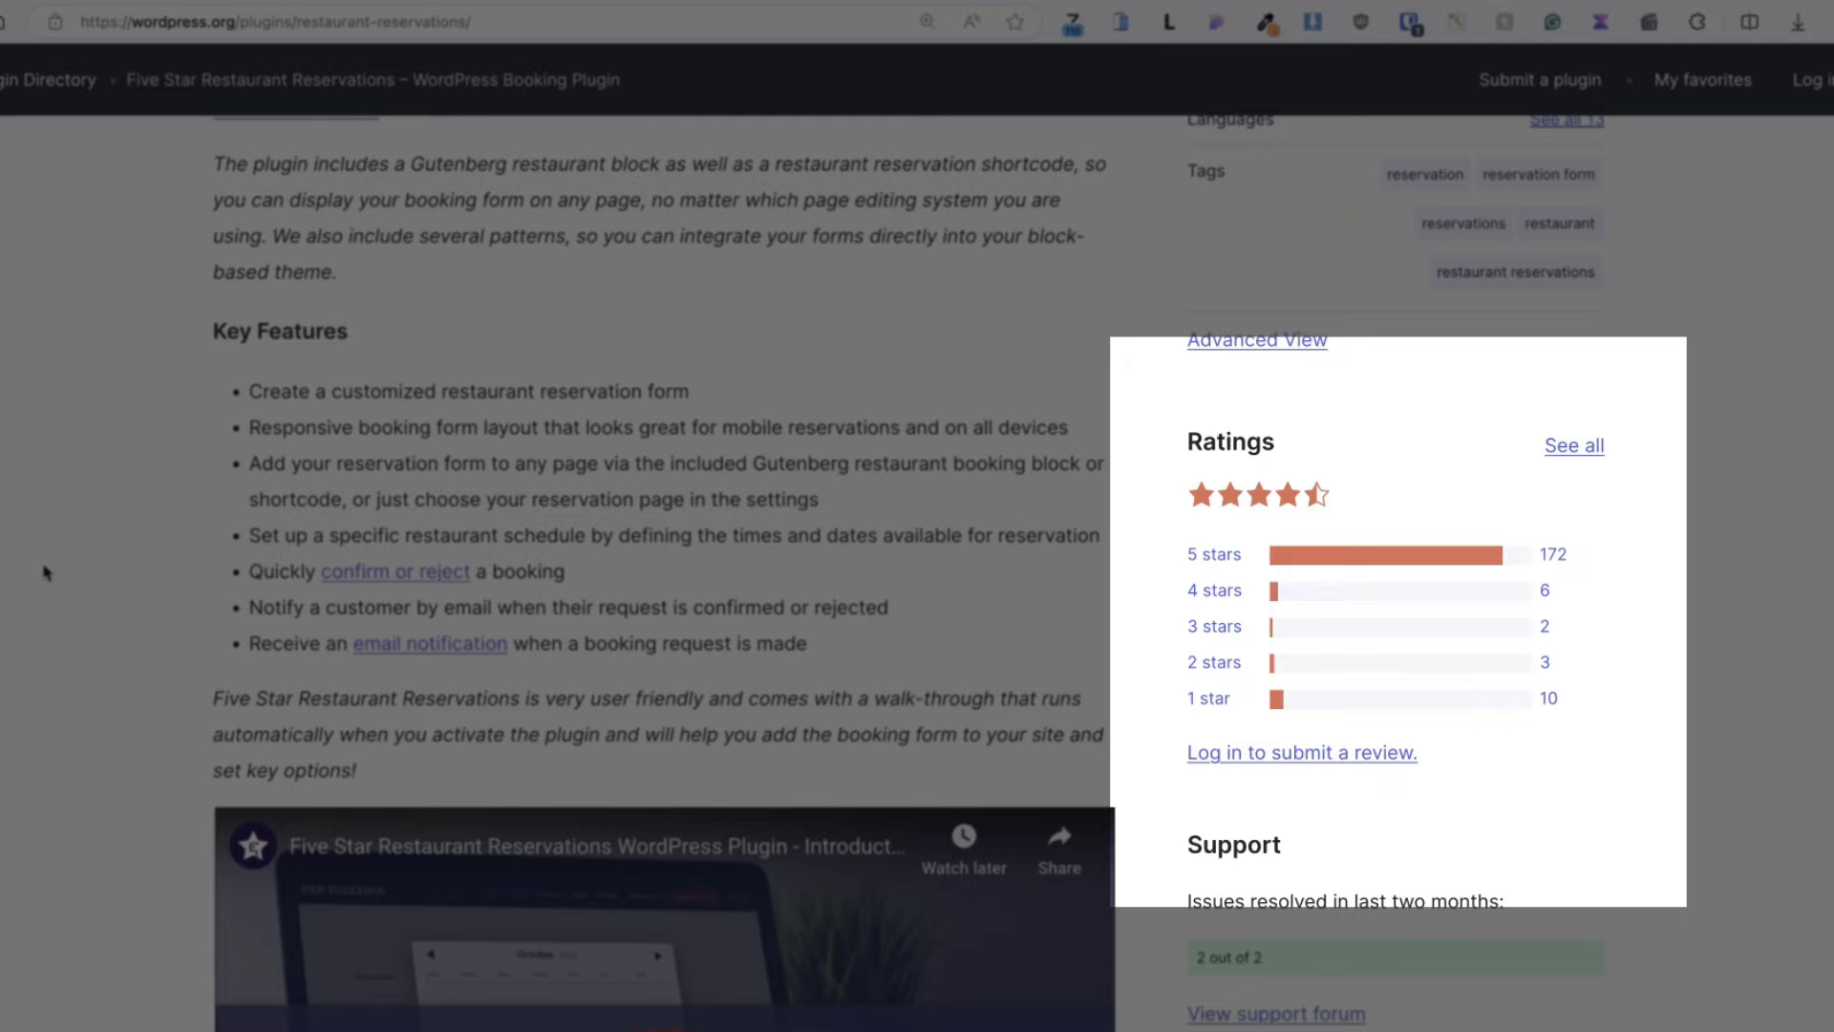
pyautogui.scroll(-1, 38, 562)
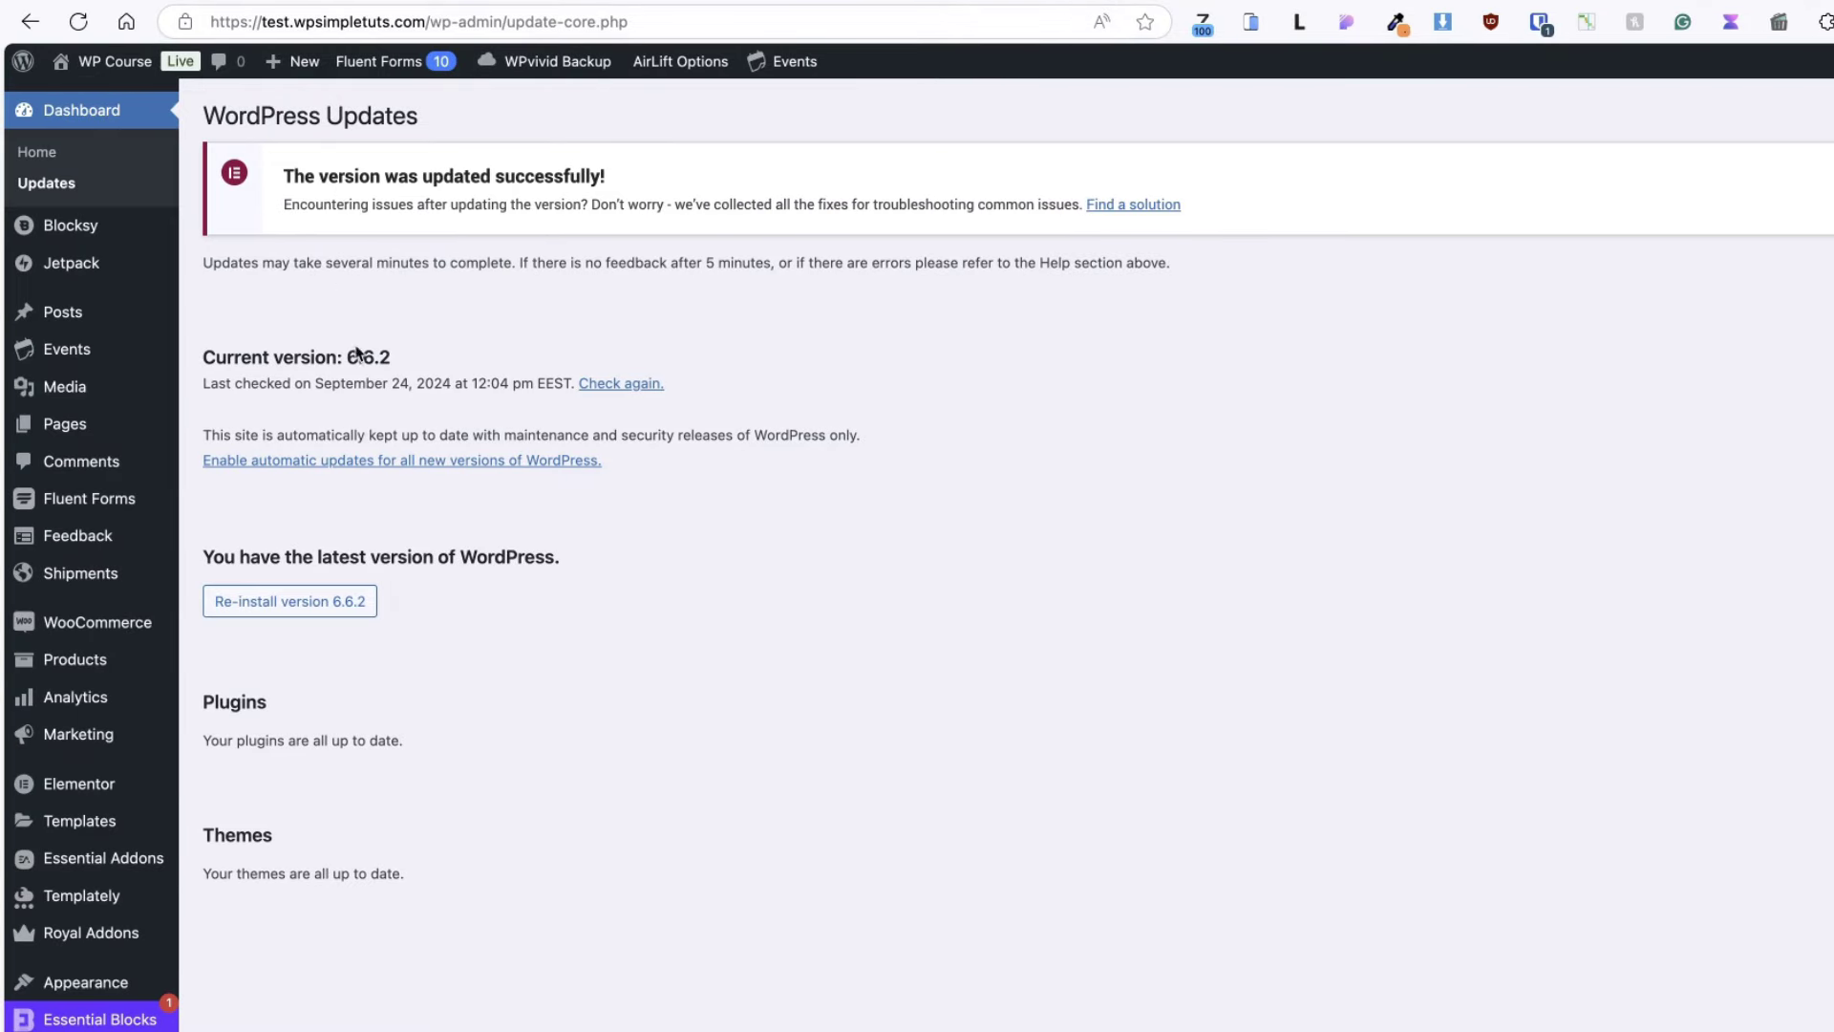
pyautogui.scroll(-2, 86, 860)
# - Search Add New plugins for 'five star restaurant', then install and activate Five Star Restaurant Reservations
pyautogui.moveTo(72, 852)
pyautogui.click(272, 889)
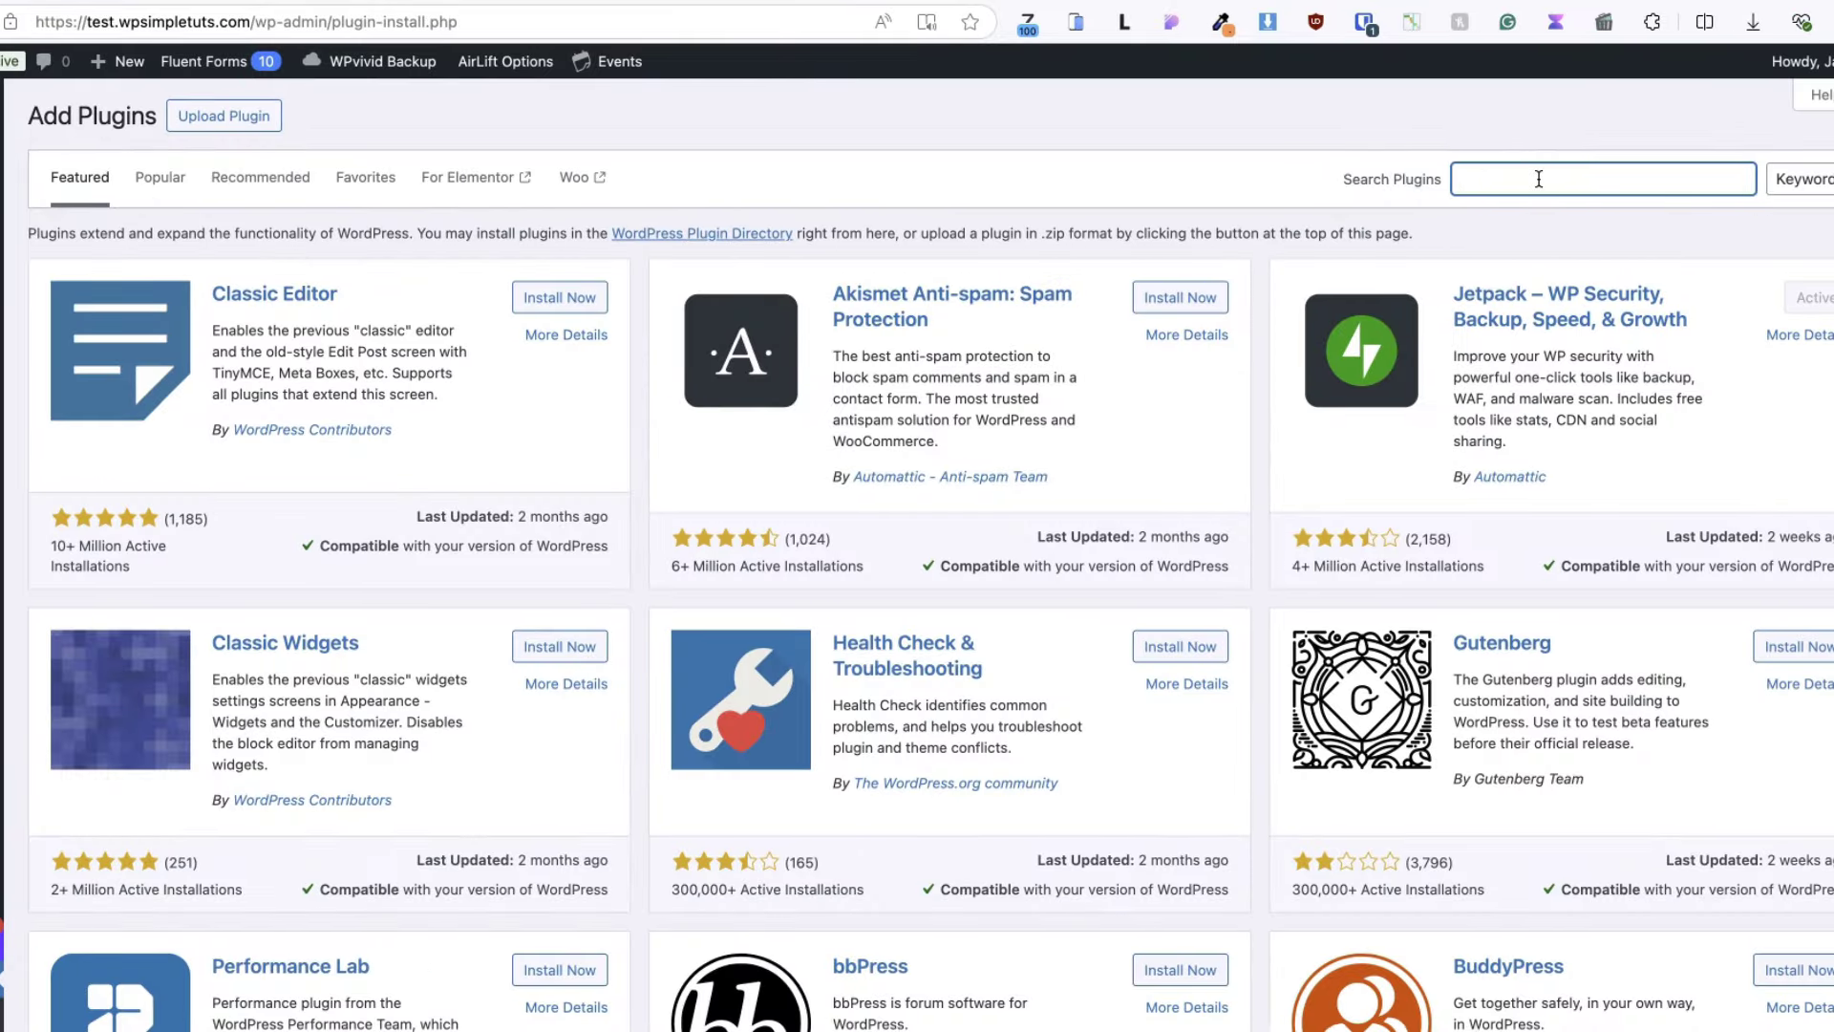
pyautogui.write('five star restaurant')
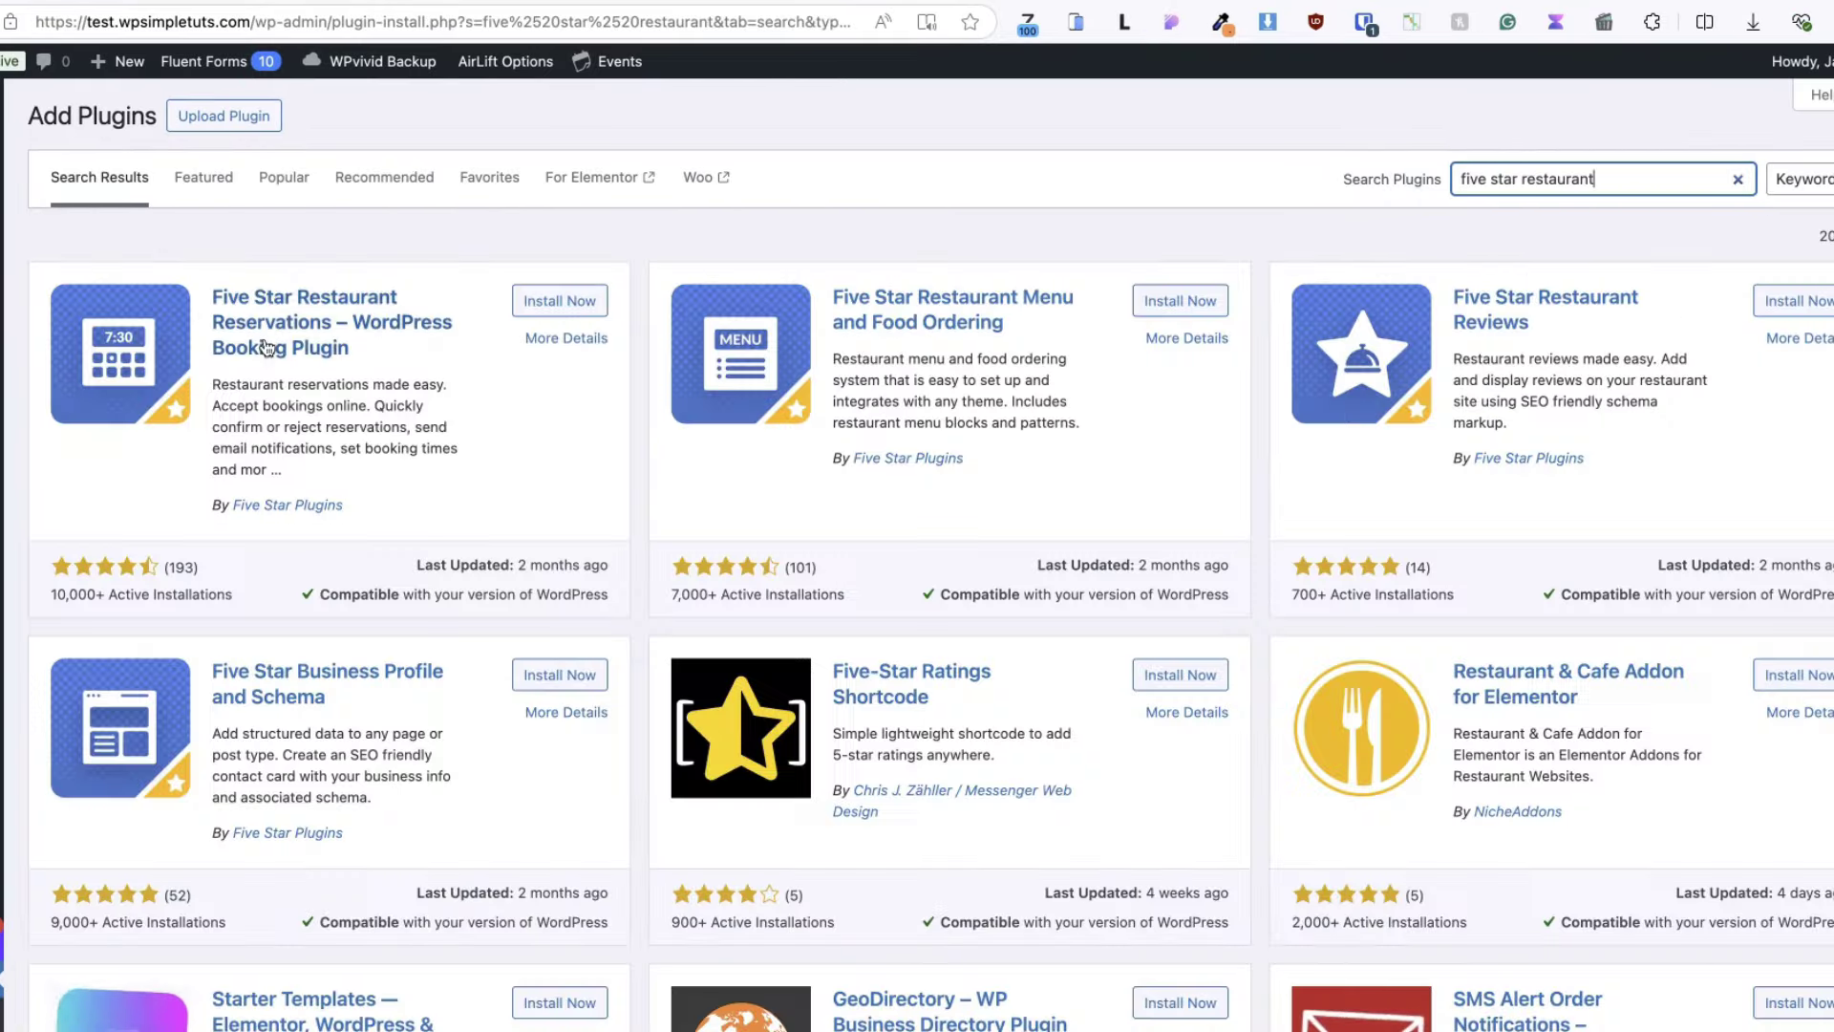
pyautogui.click(561, 302)
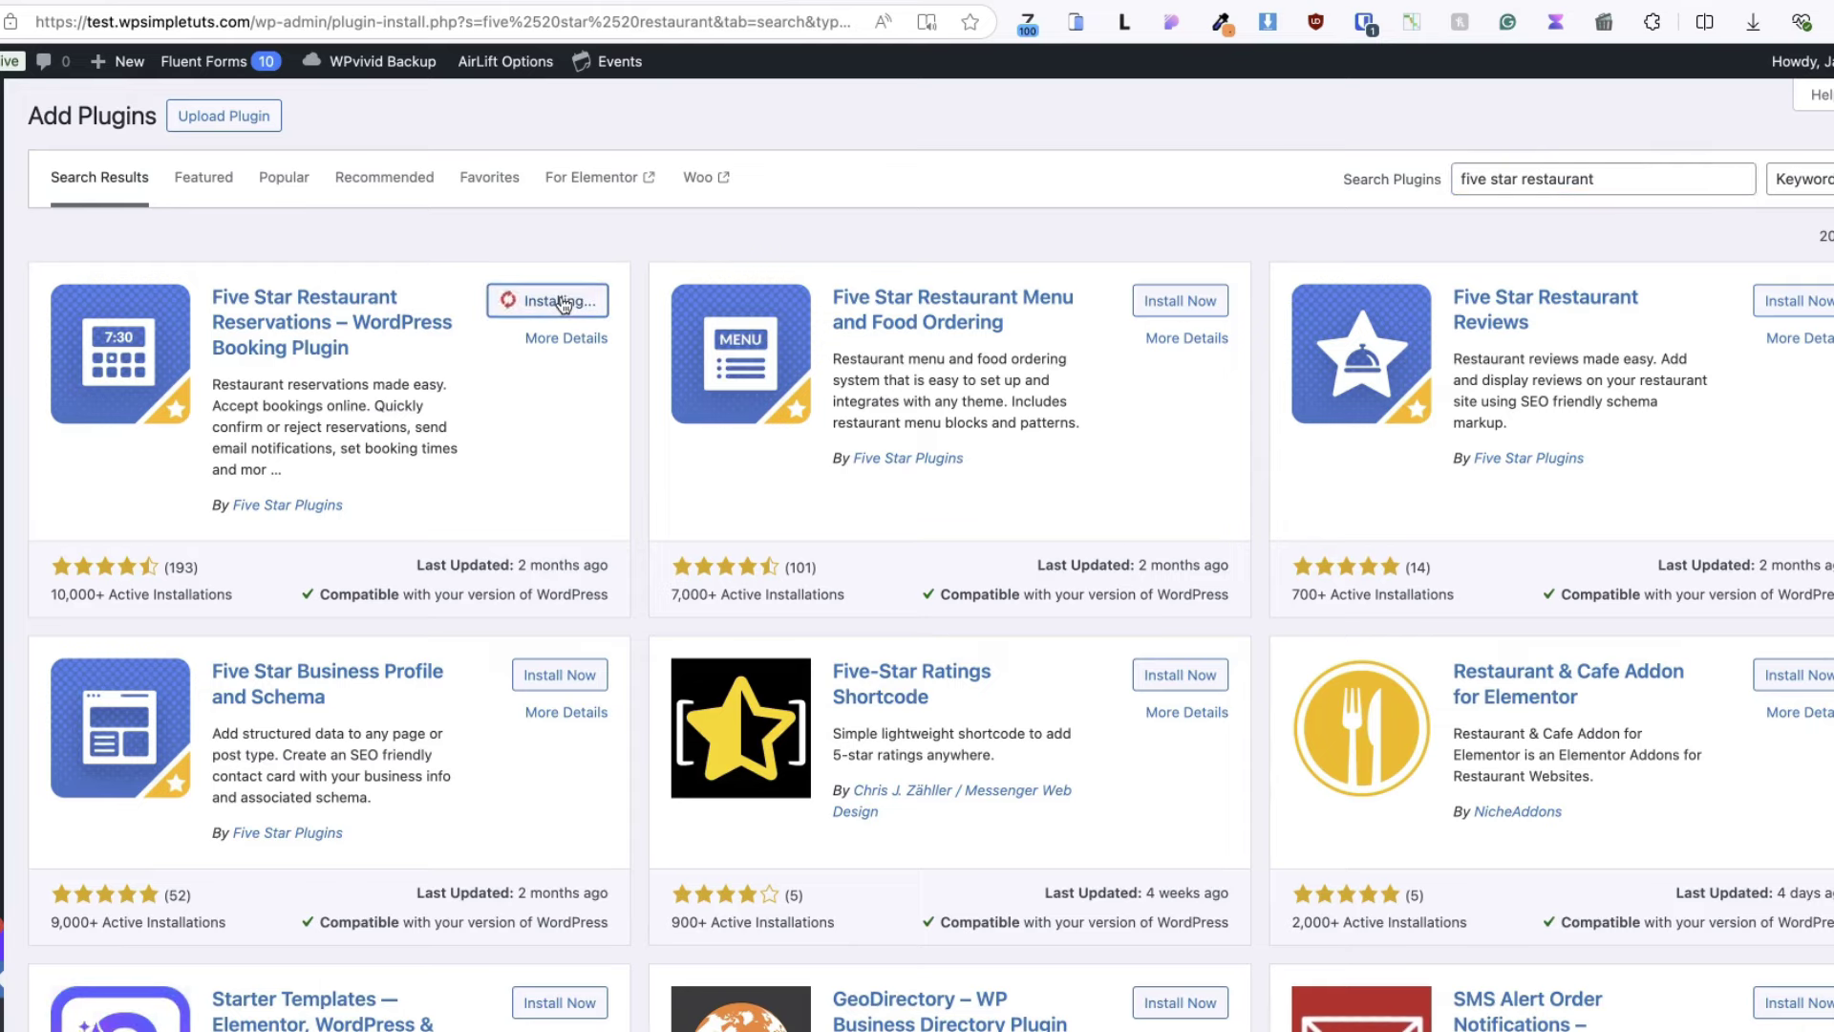
pyautogui.click(548, 301)
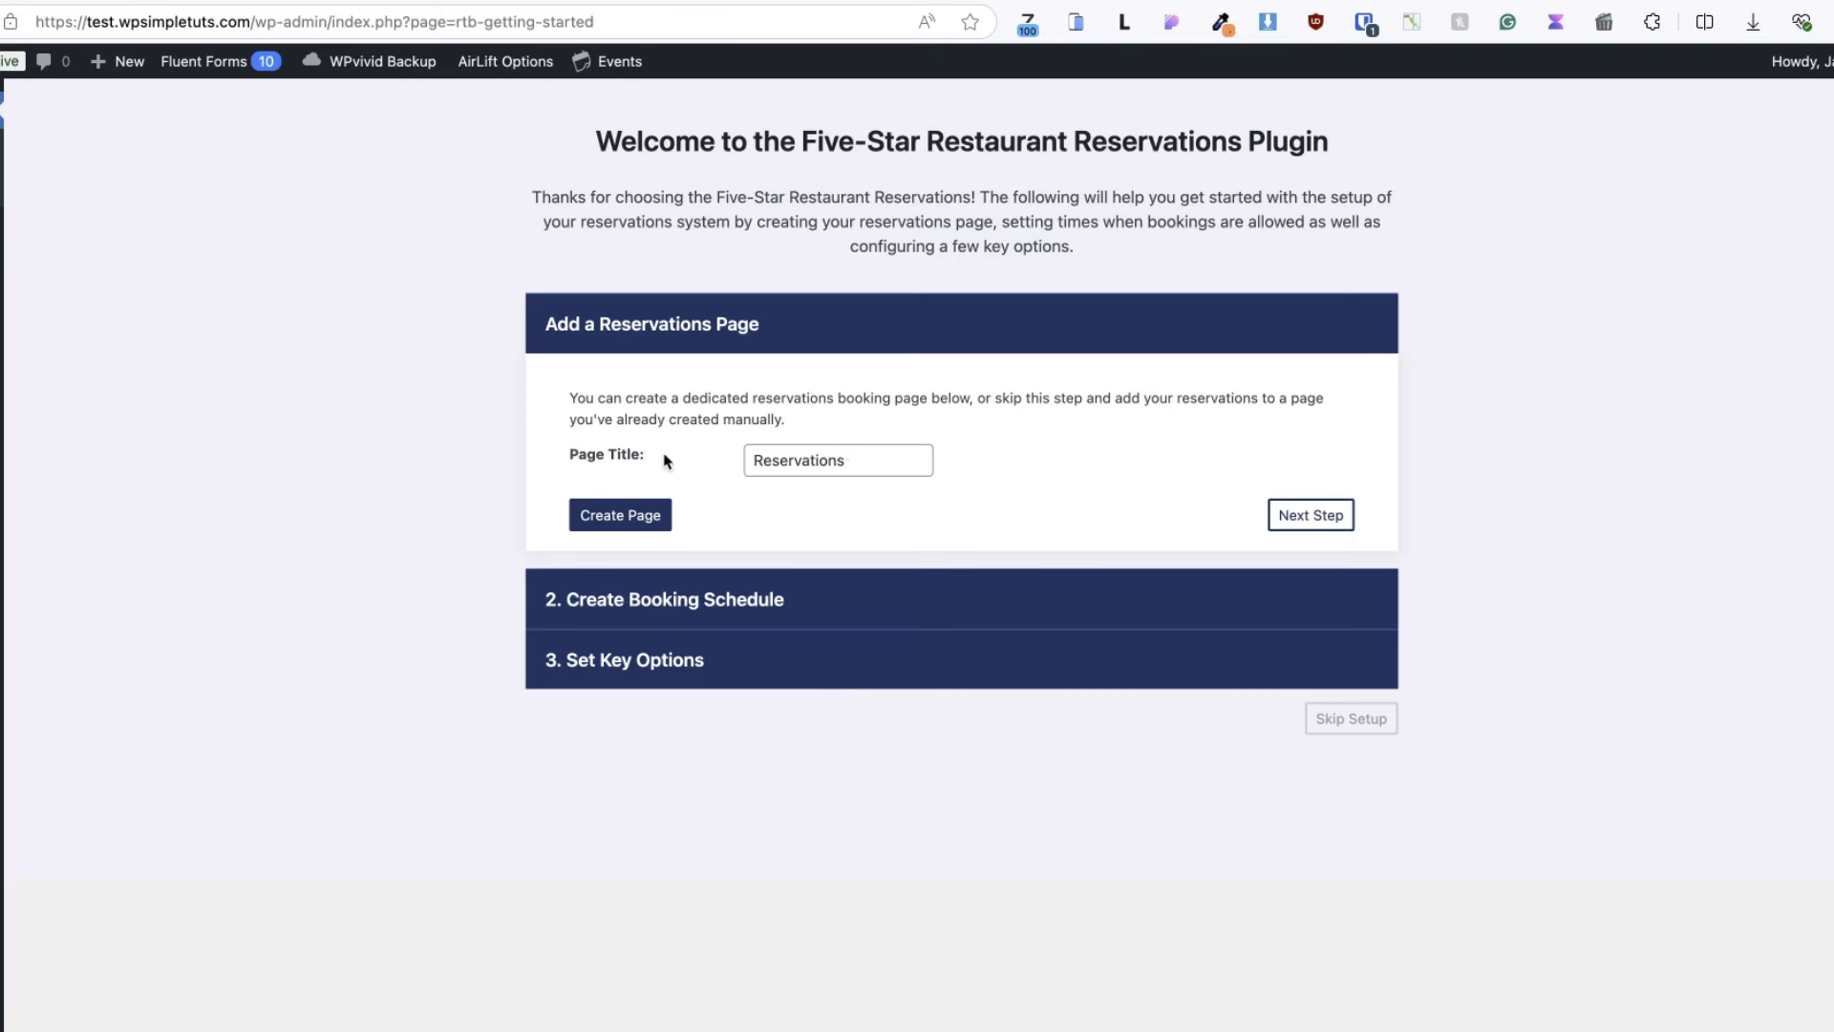
# - Create the Reservations page and set party size to a minimum of 2 and maximum of 8
pyautogui.click(639, 518)
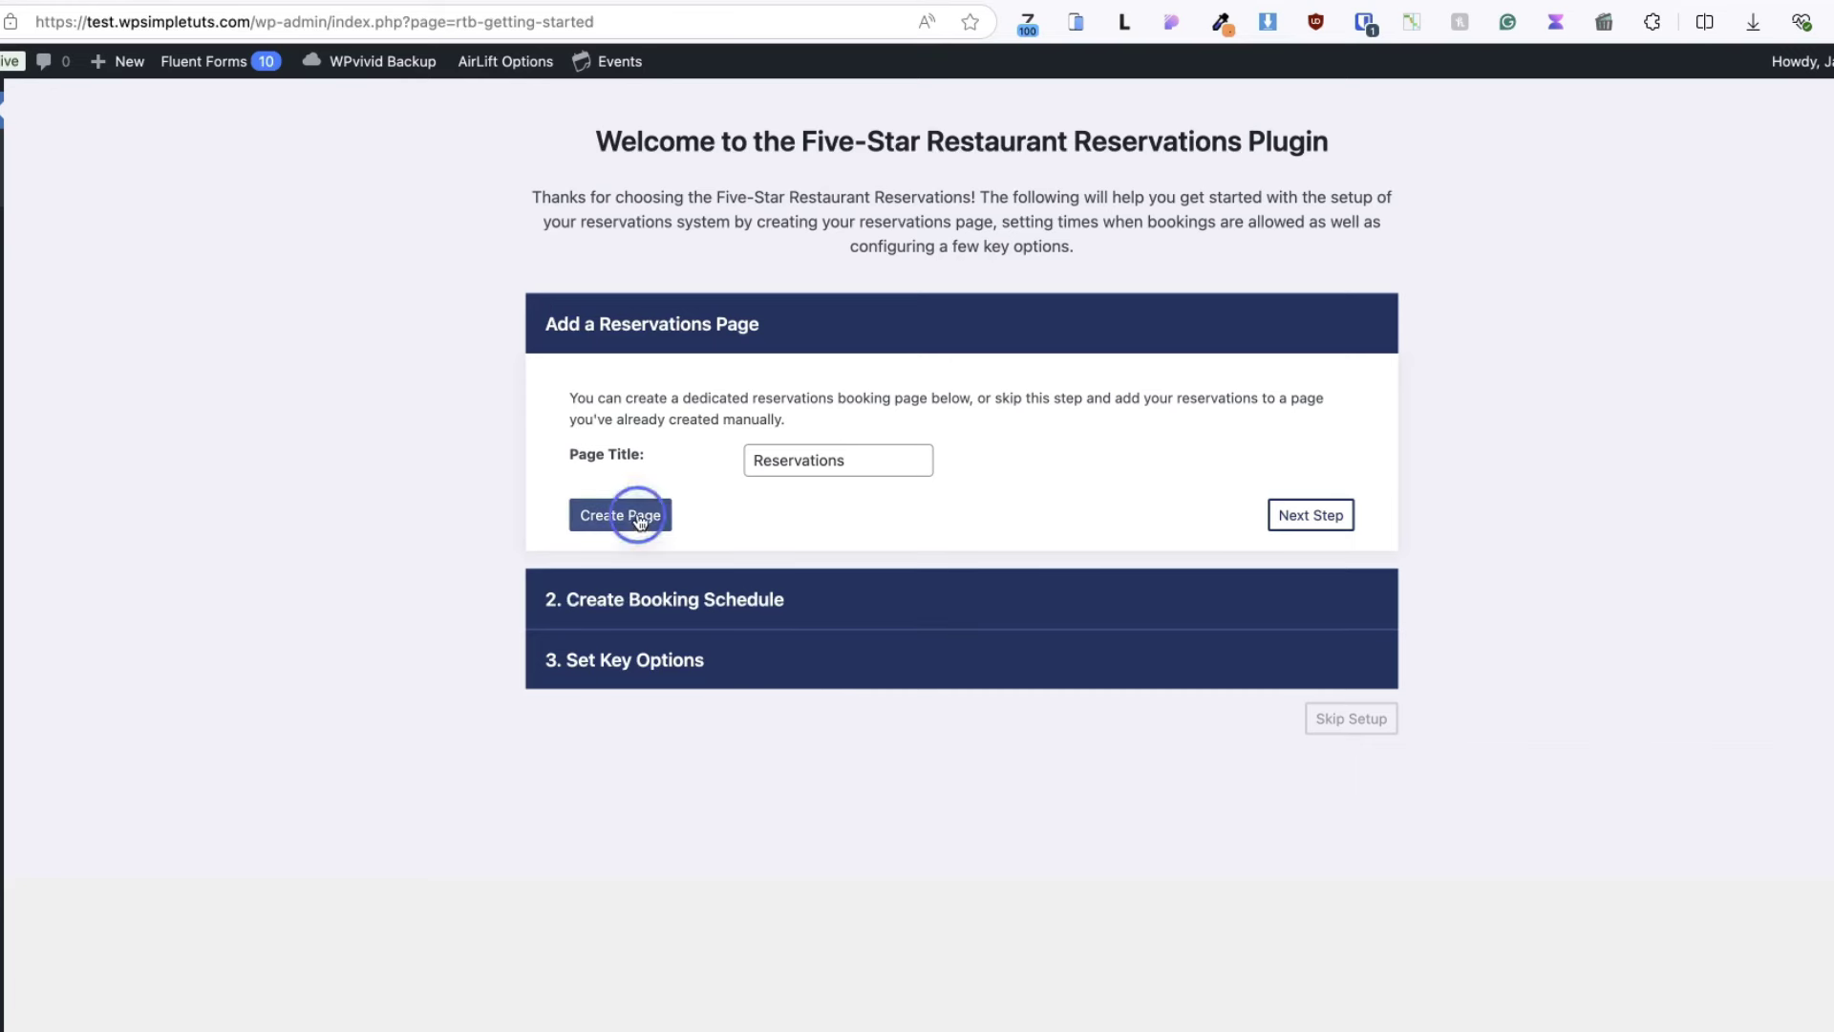
pyautogui.click(1311, 612)
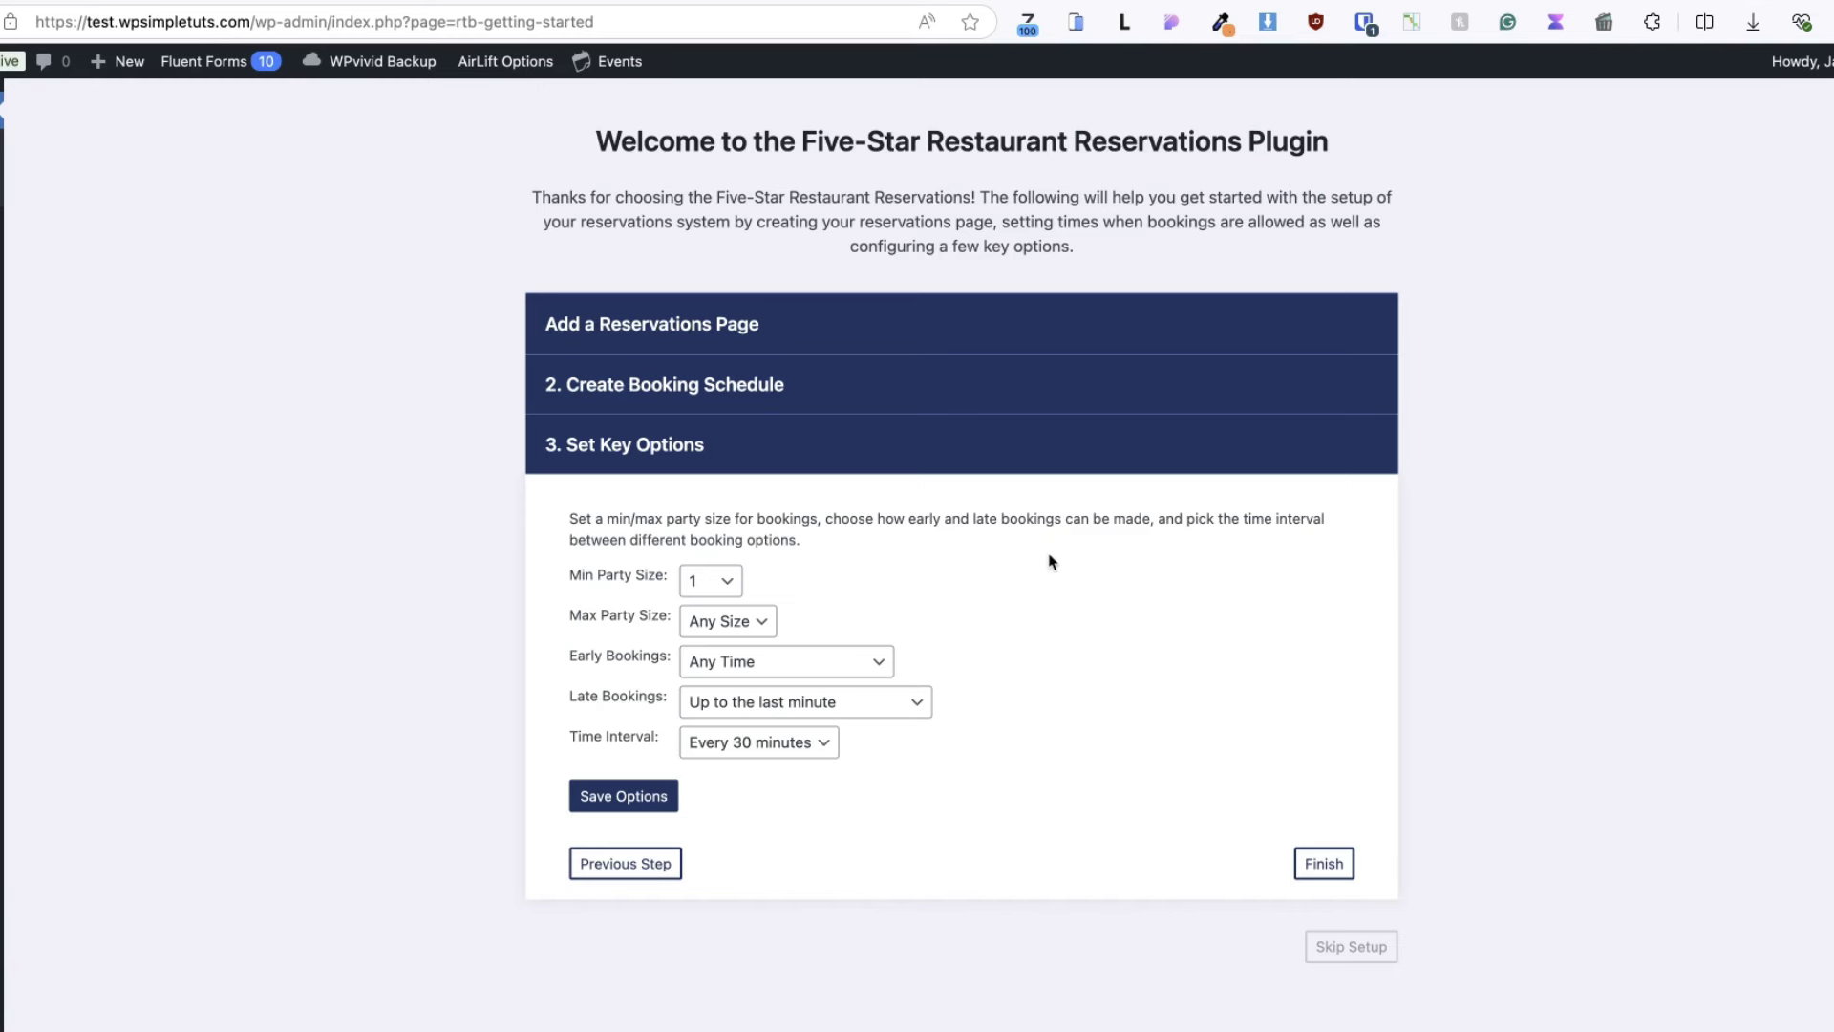
pyautogui.click(711, 580)
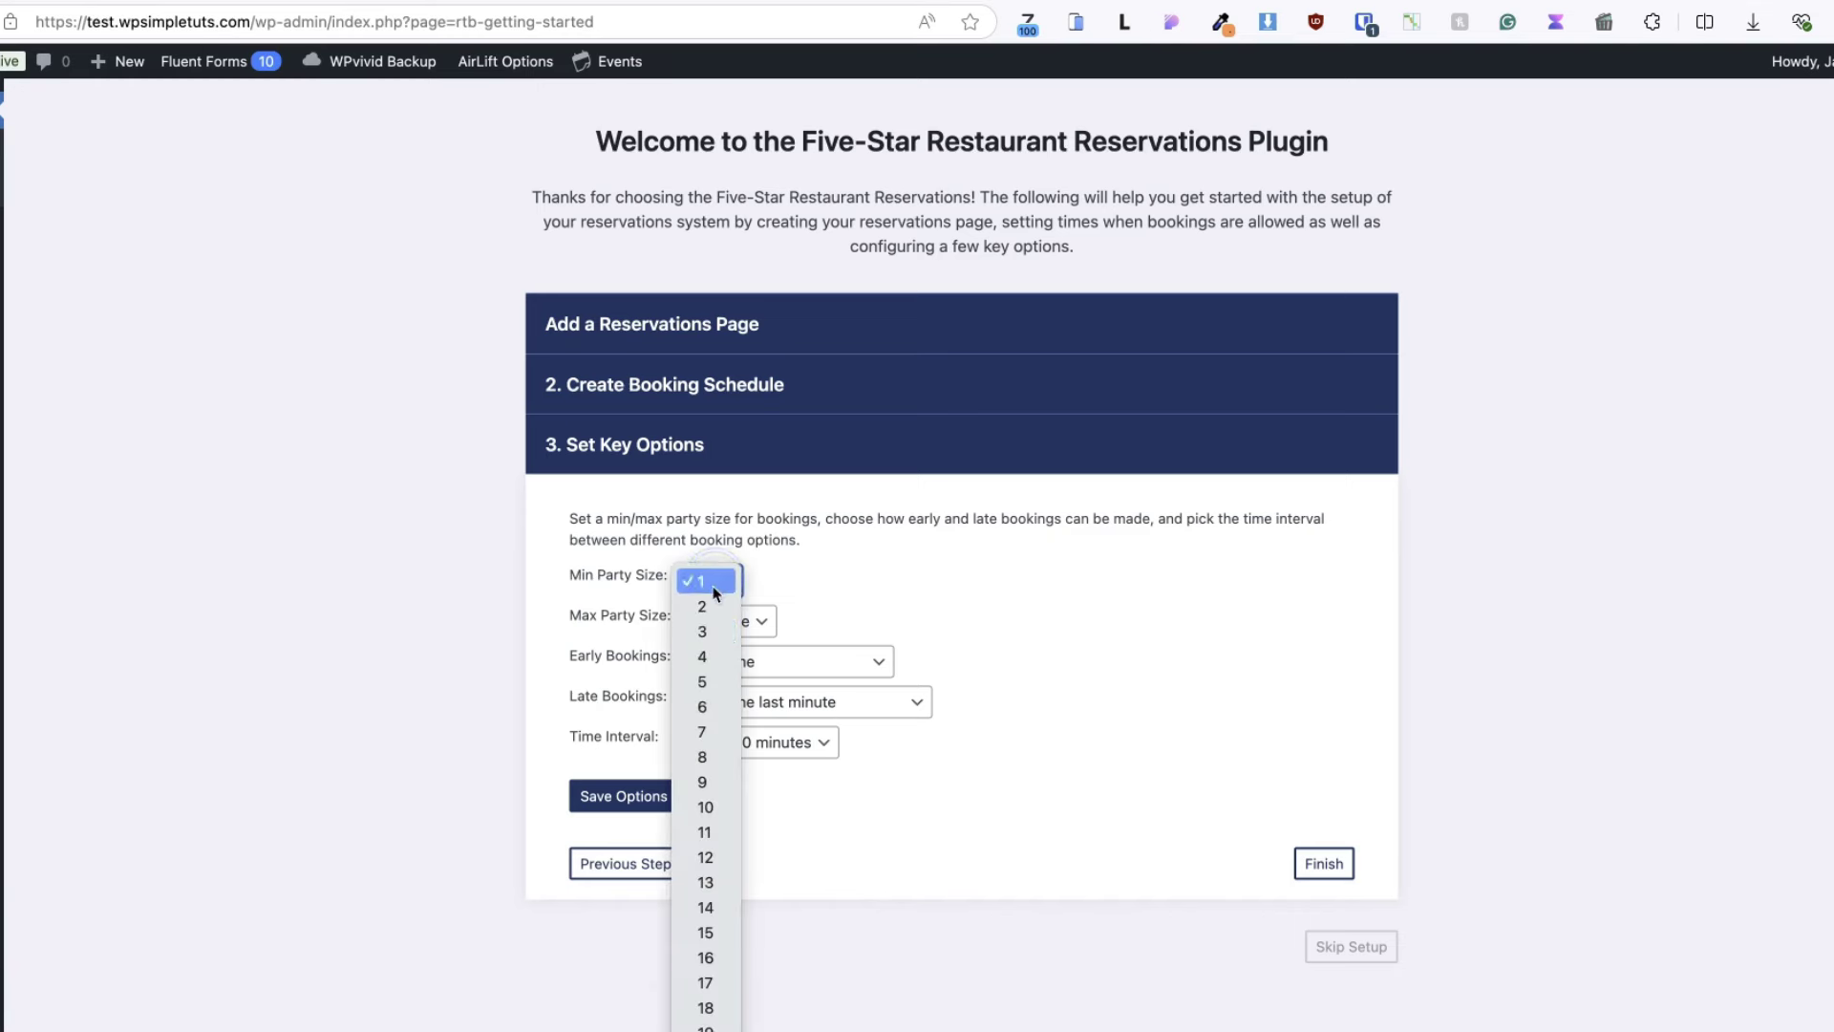
pyautogui.press('Escape')
pyautogui.press('2')
pyautogui.click(732, 621)
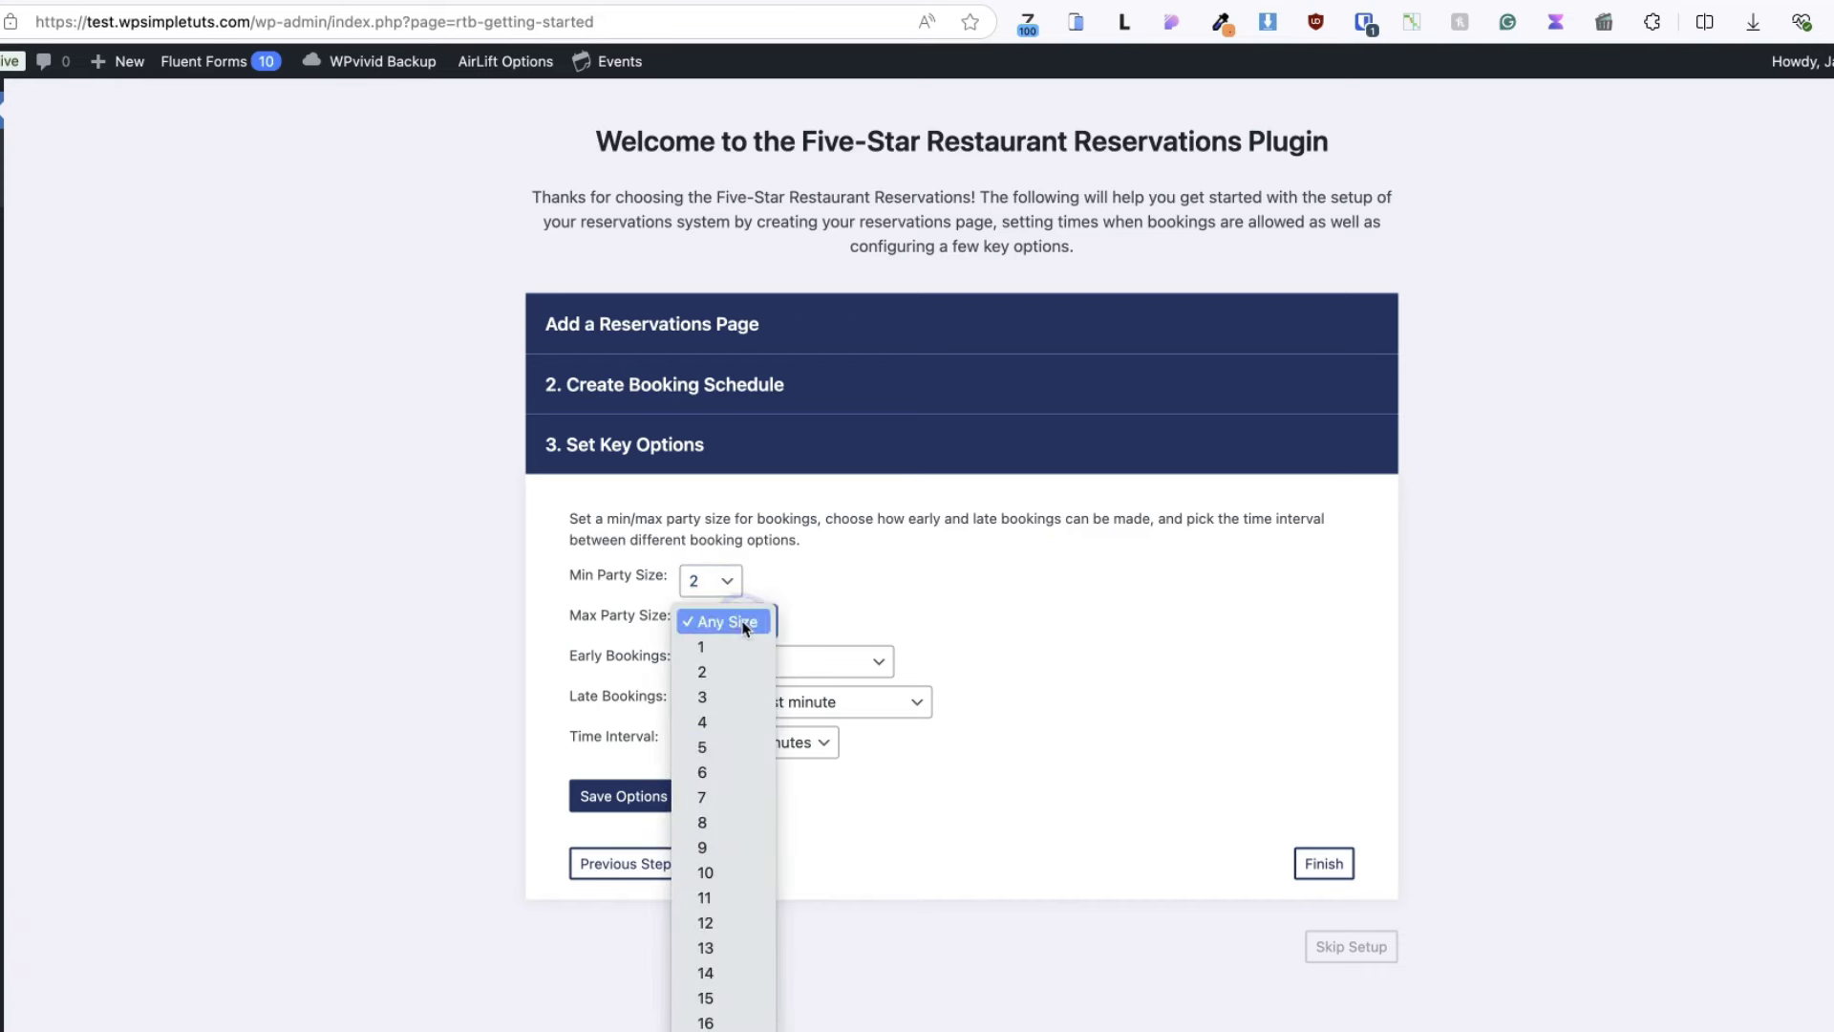
pyautogui.click(704, 822)
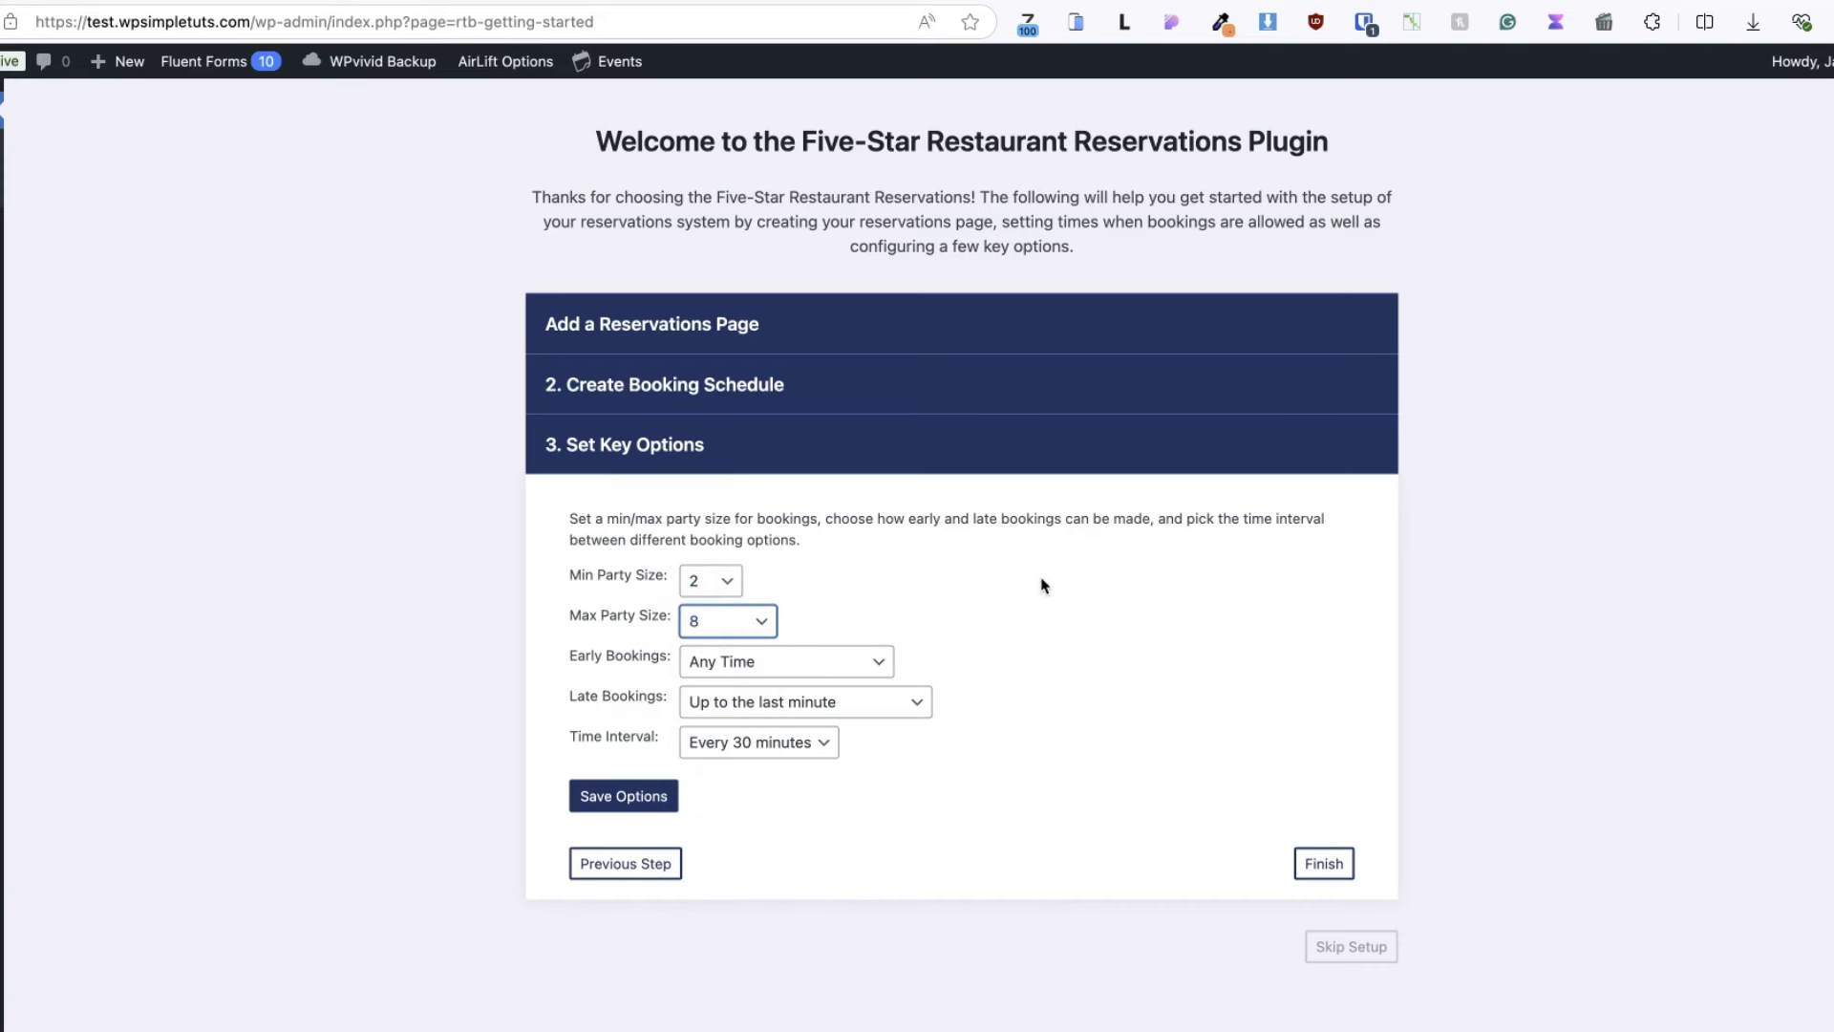
pyautogui.click(1044, 585)
# - Allow early bookings from 2 weeks ahead and require late bookings at least 4 hours ahead
pyautogui.click(802, 663)
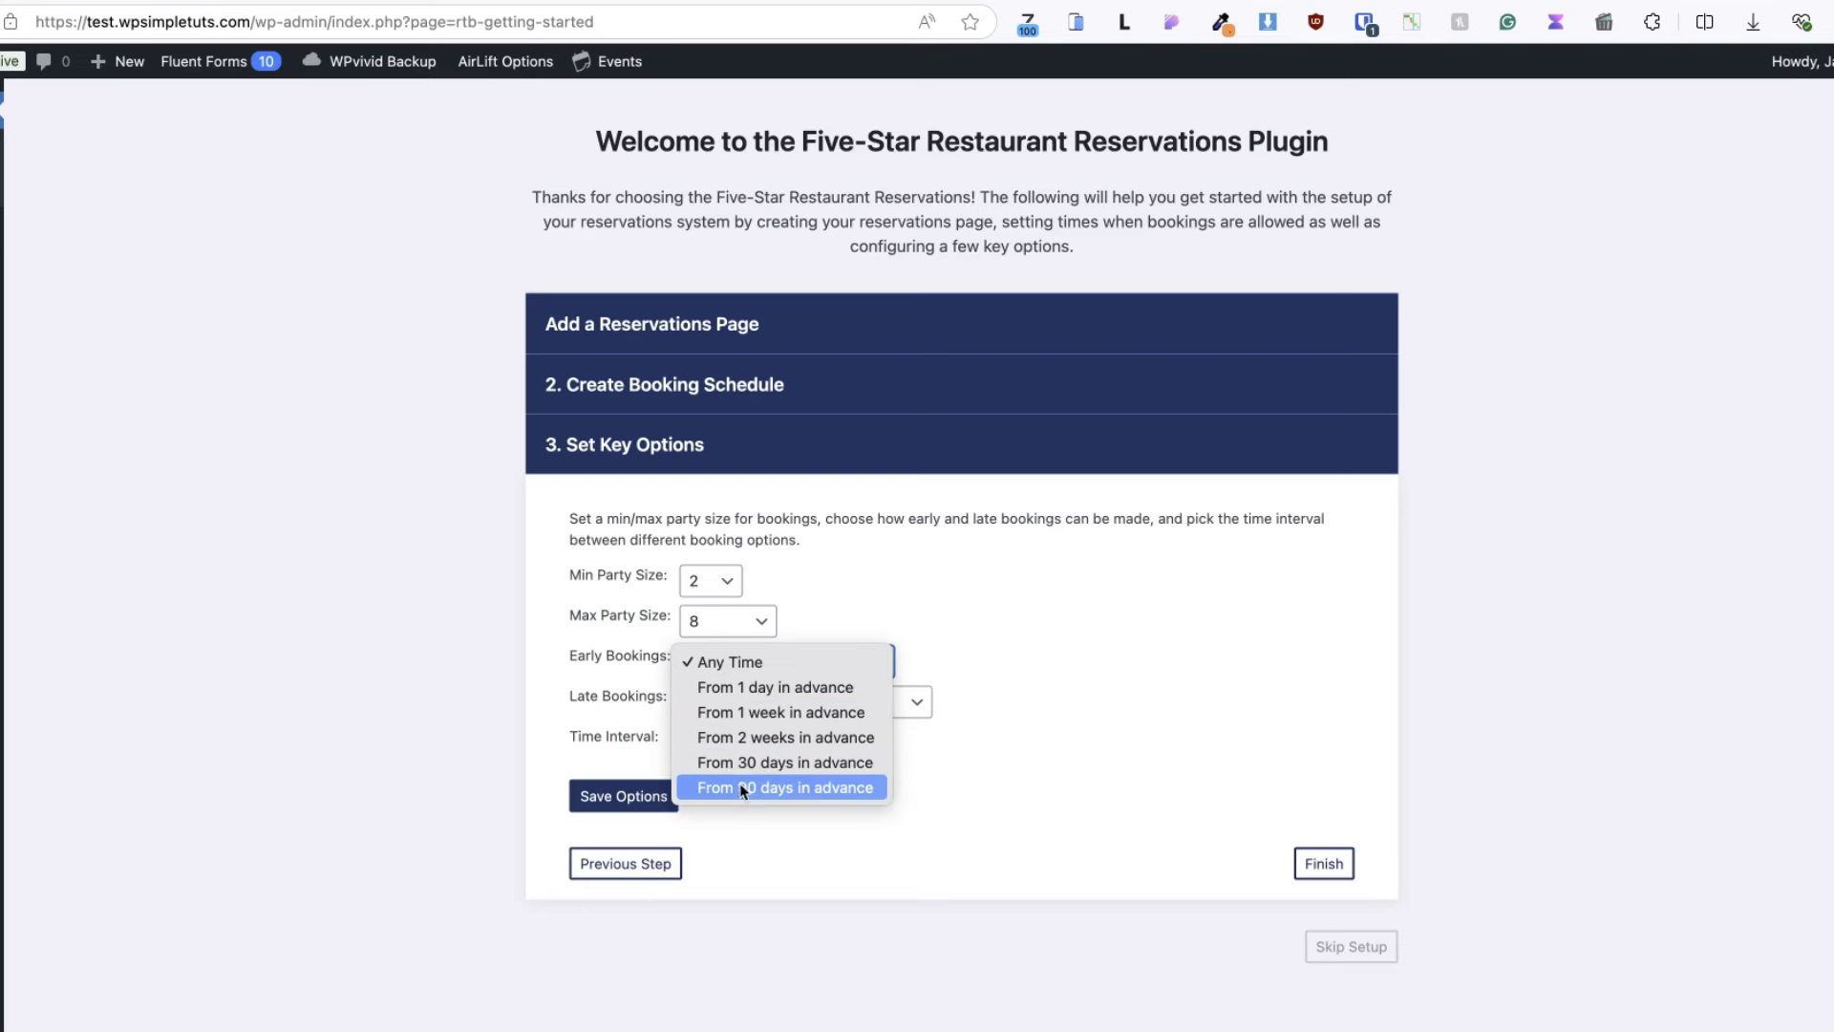
pyautogui.click(748, 737)
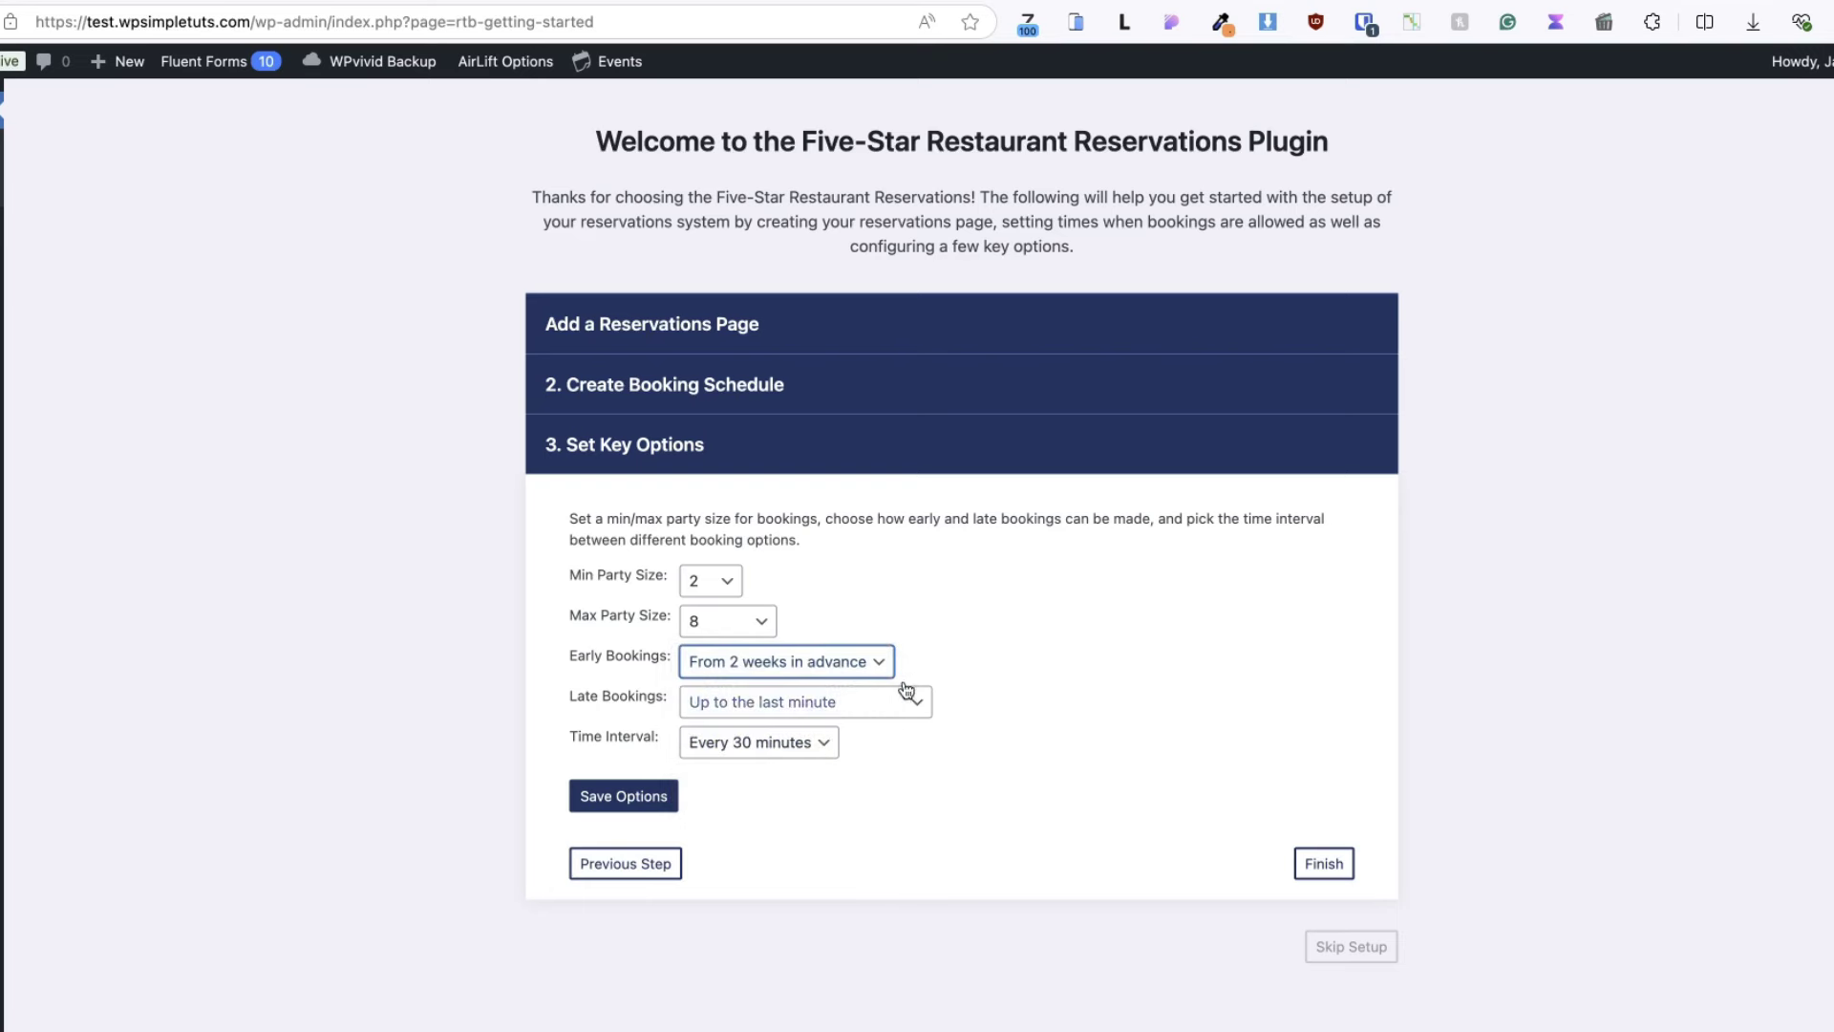
pyautogui.click(1067, 636)
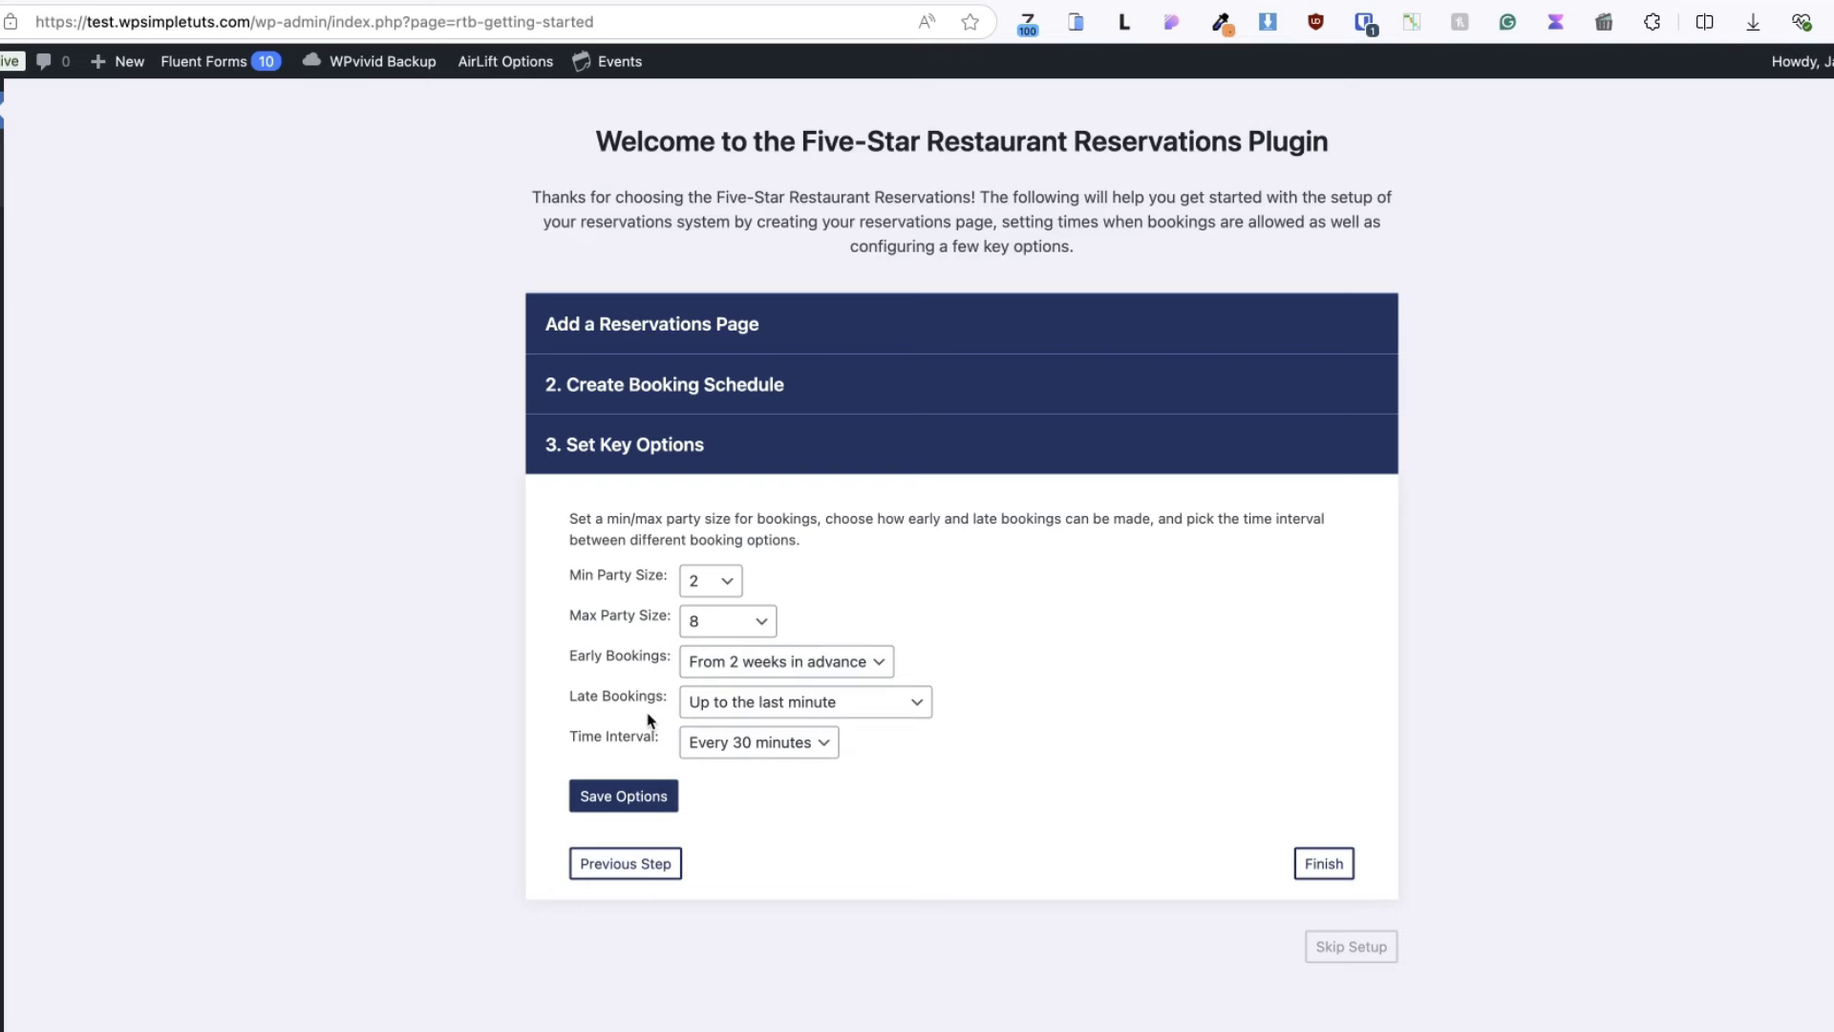
pyautogui.click(818, 706)
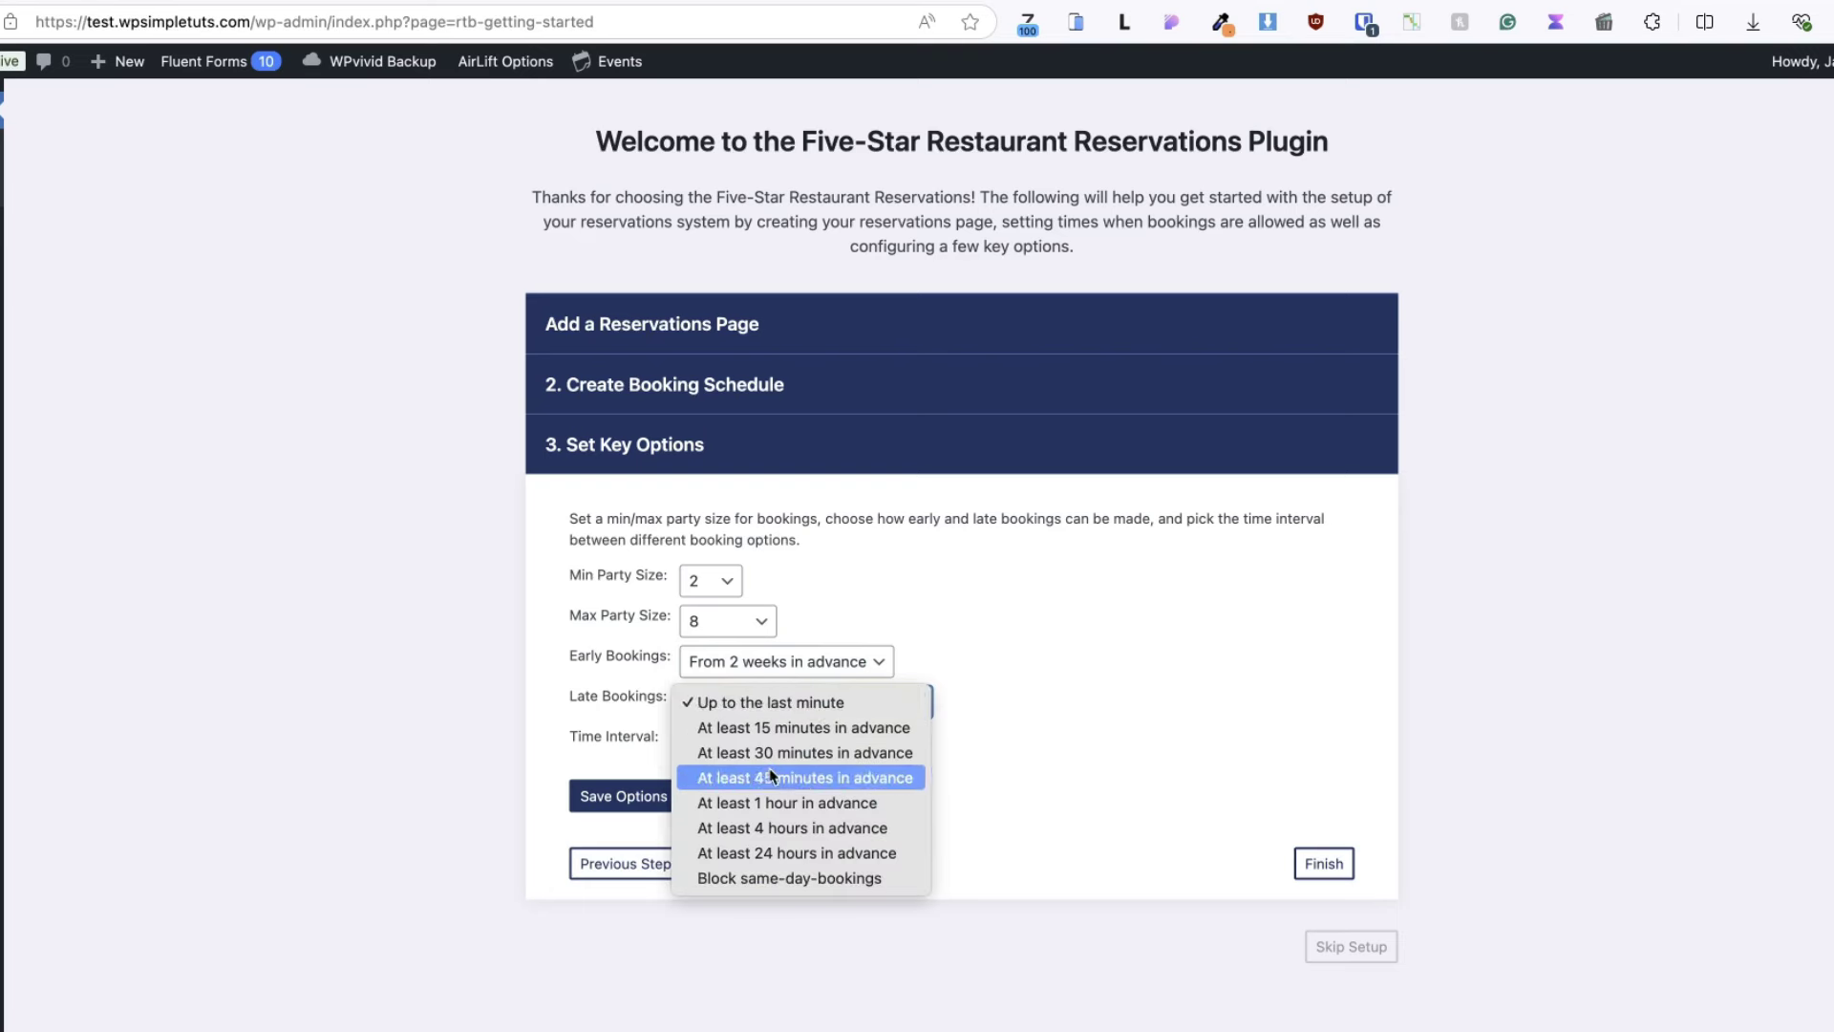
pyautogui.click(748, 829)
pyautogui.click(1041, 749)
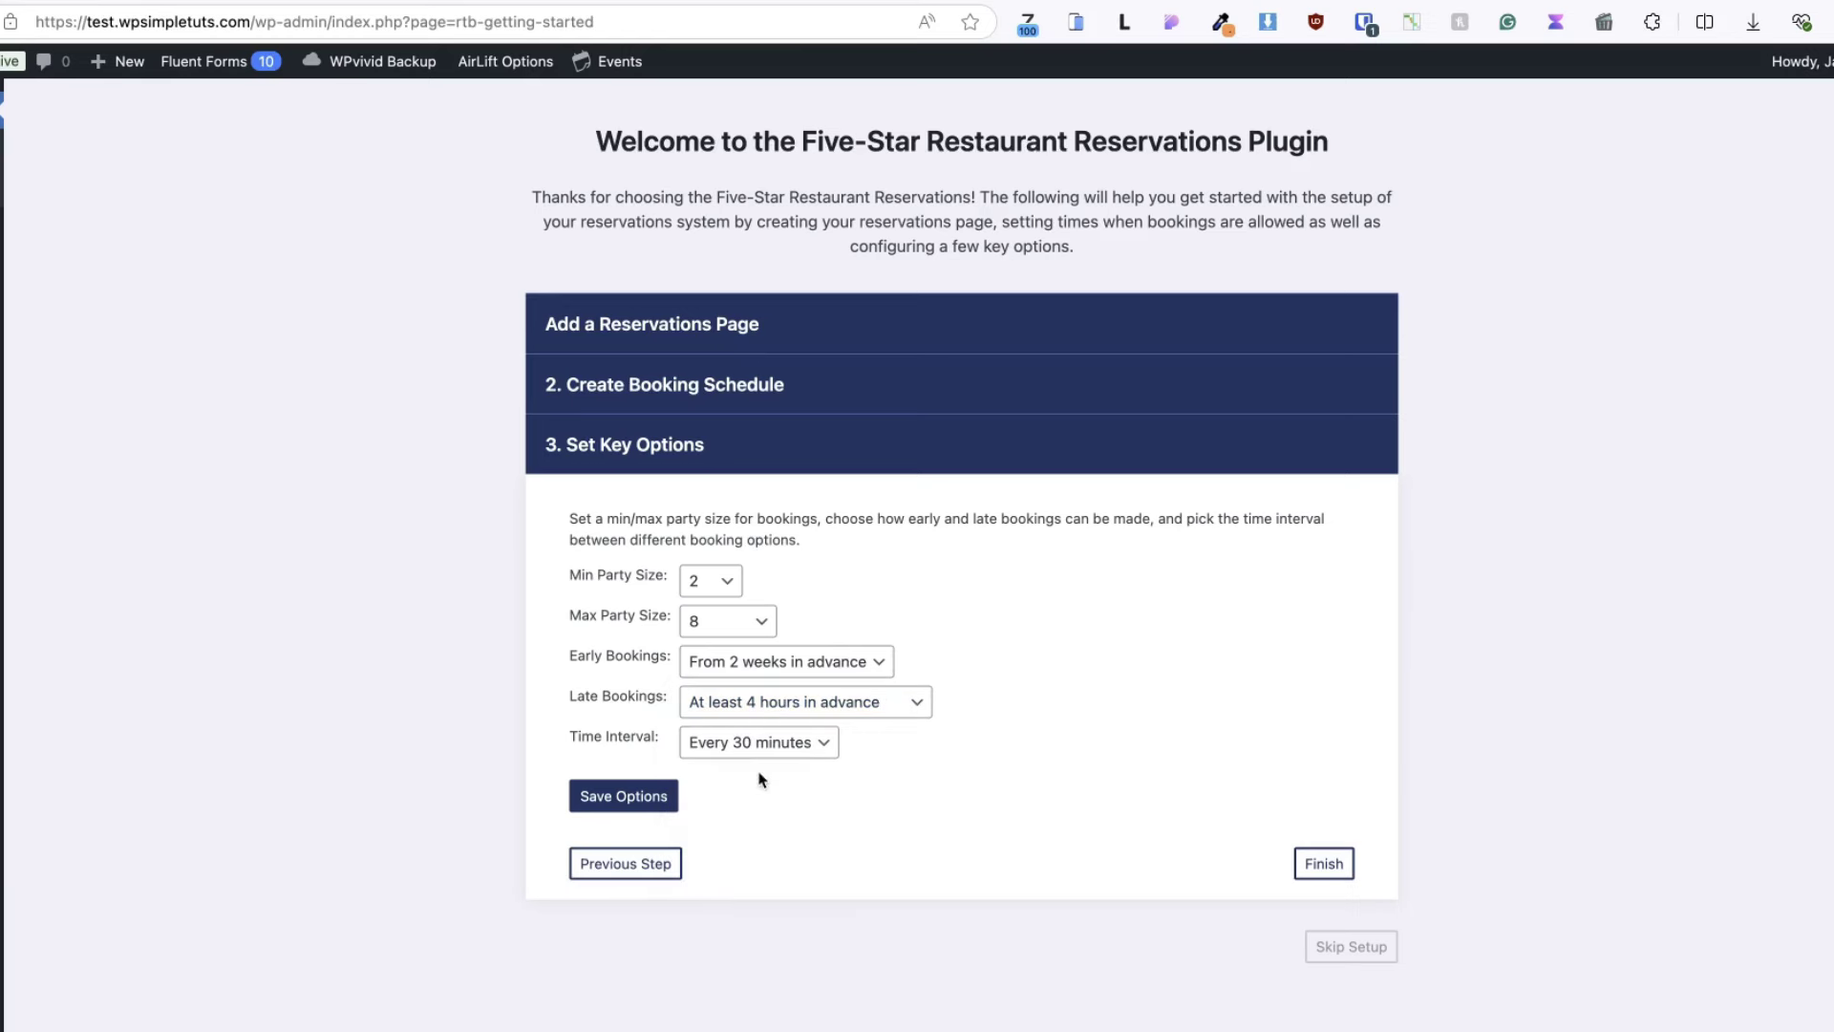
# - Save the key options, finish the setup wizard, and go to Bookings > Settings
pyautogui.click(624, 802)
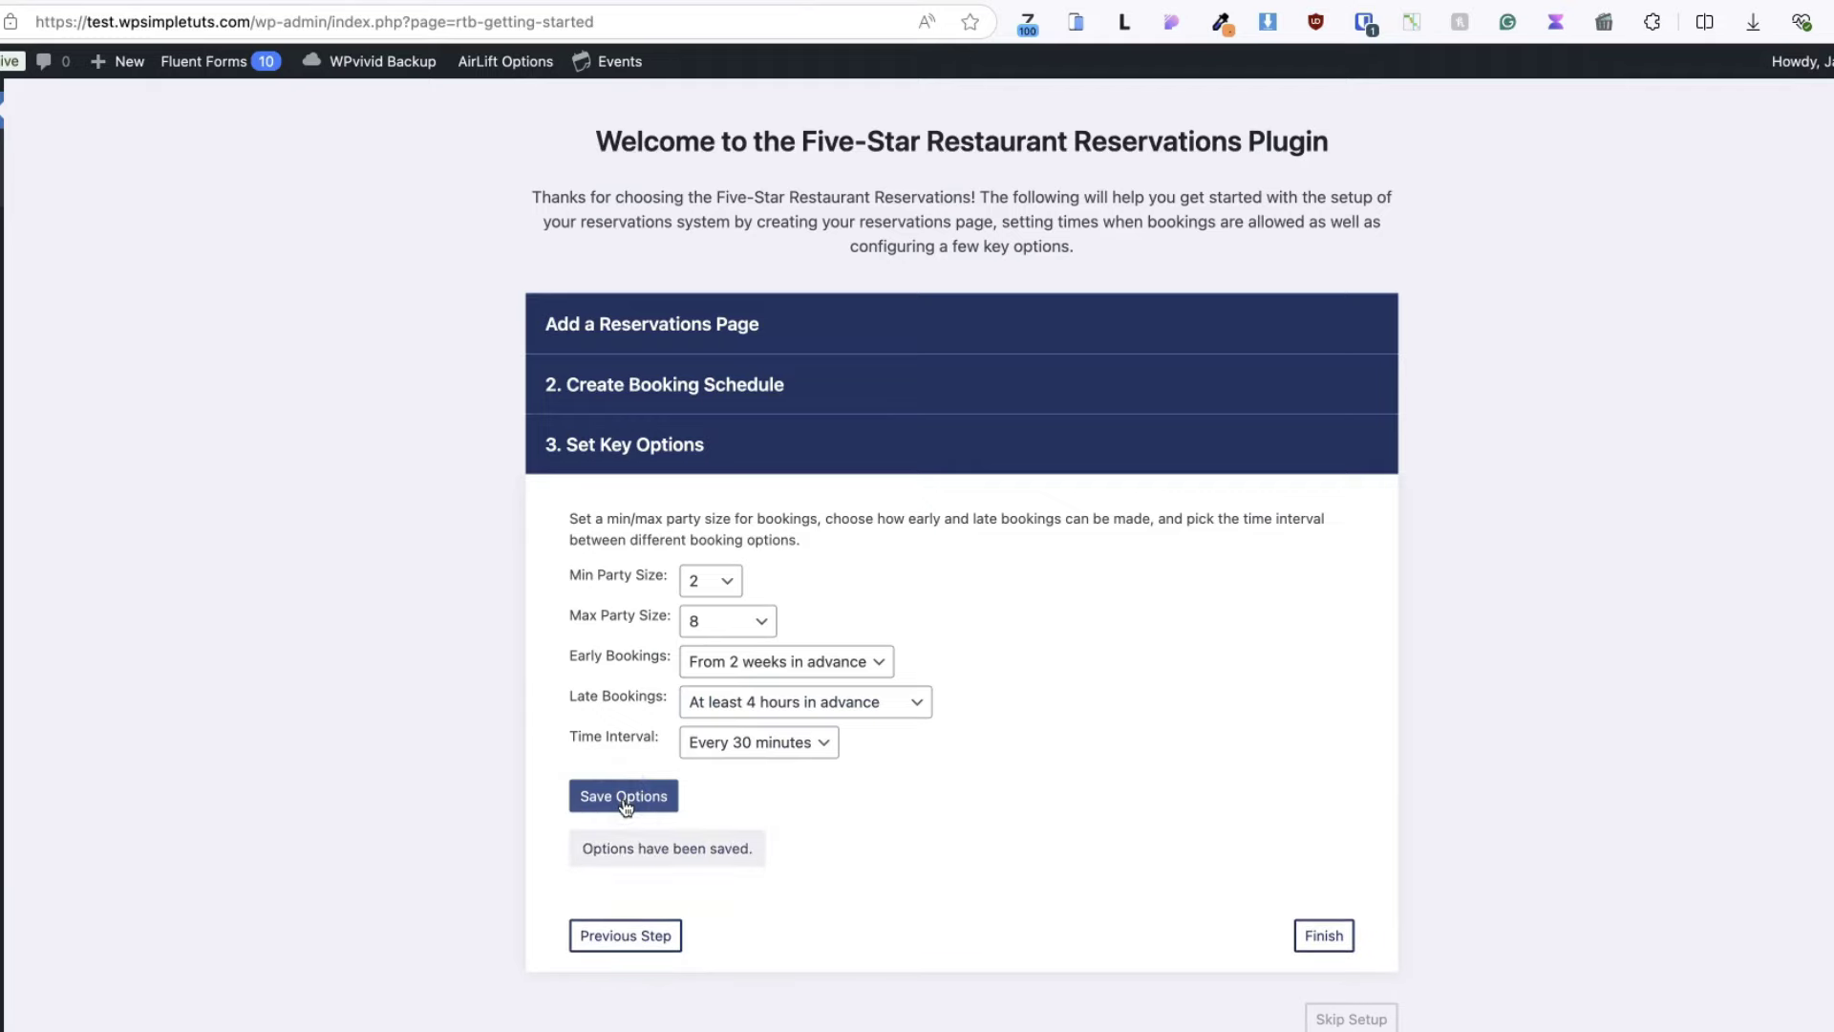
pyautogui.click(1324, 940)
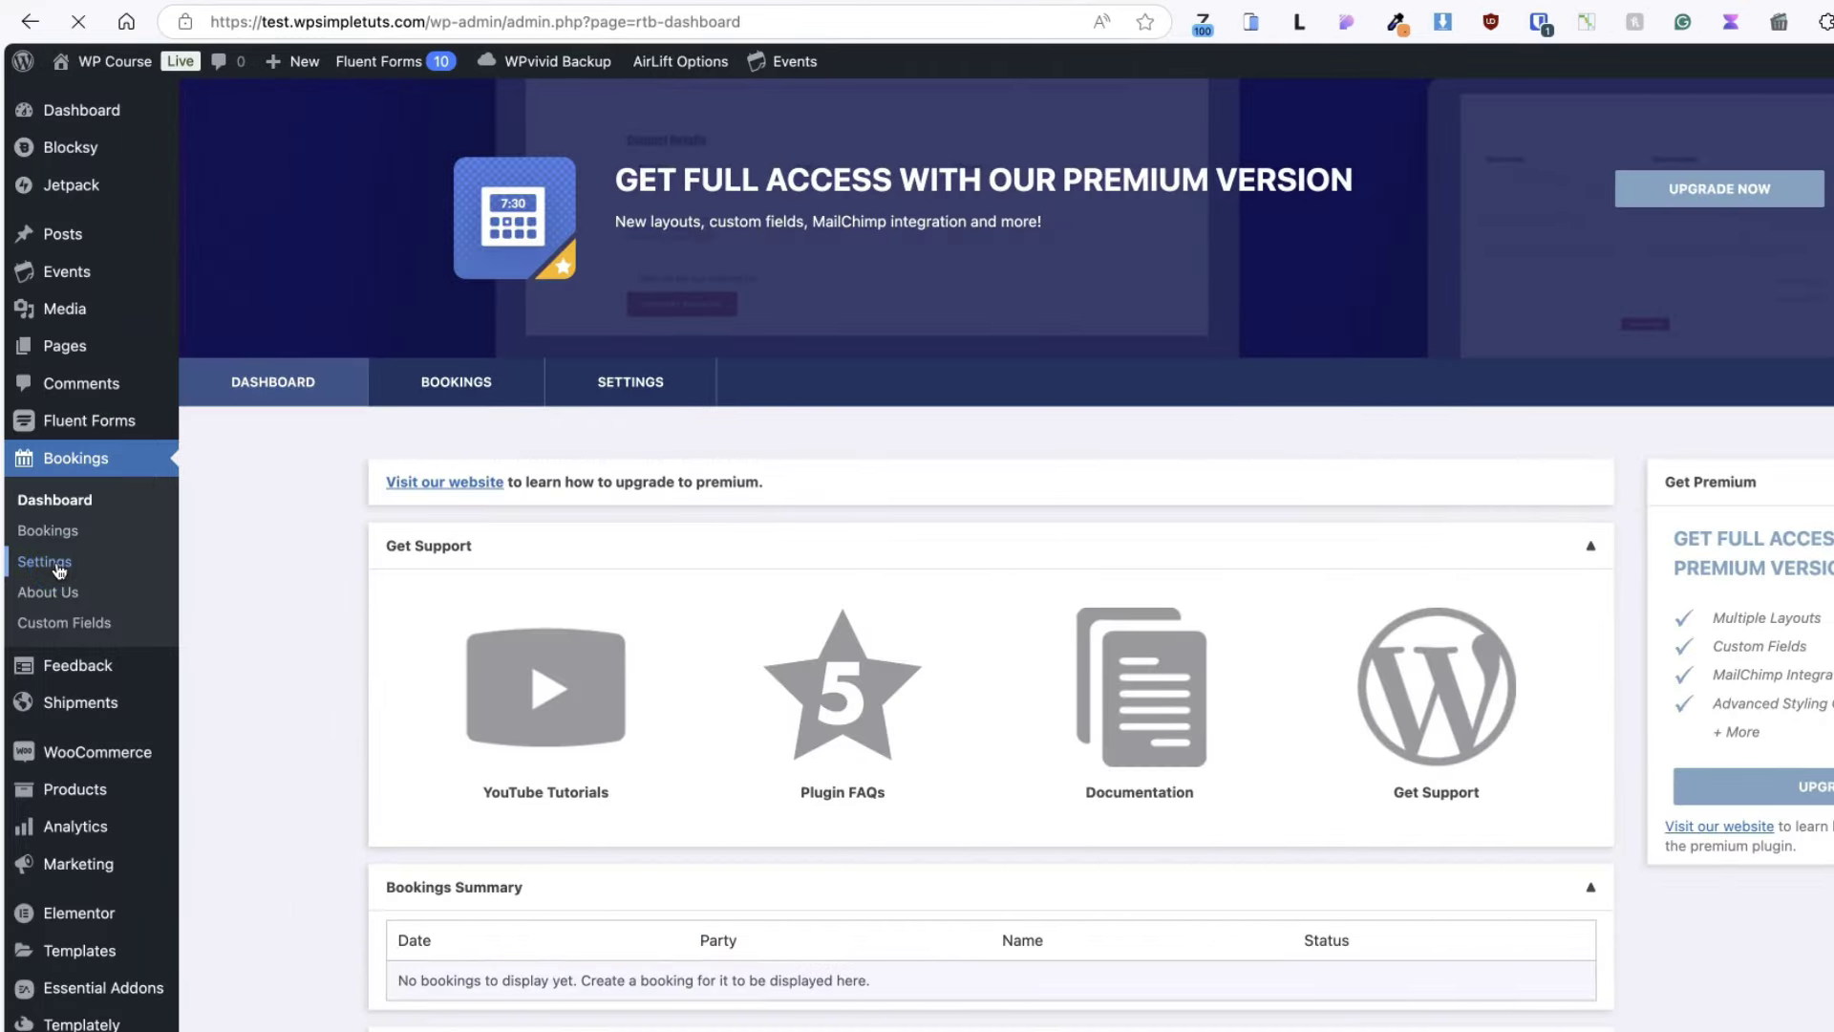
pyautogui.click(58, 570)
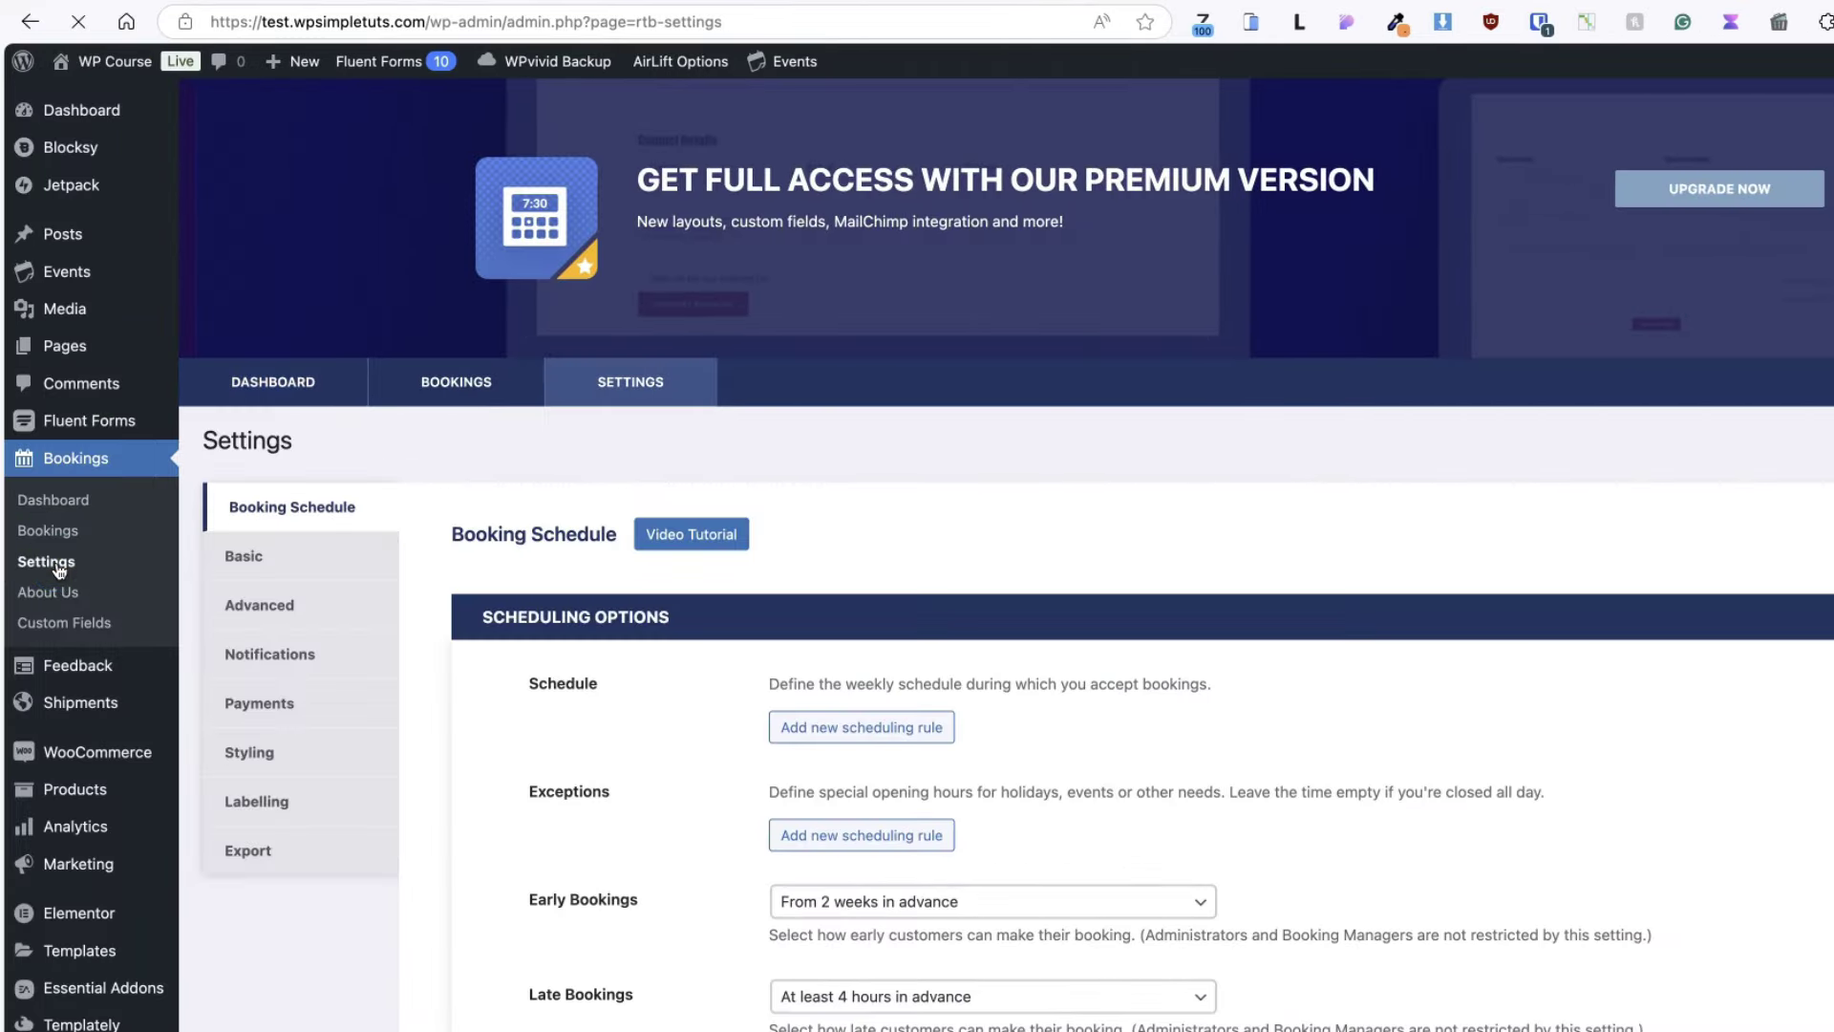
pyautogui.scroll(-3, 1319, 598)
pyautogui.scroll(3, 1326, 599)
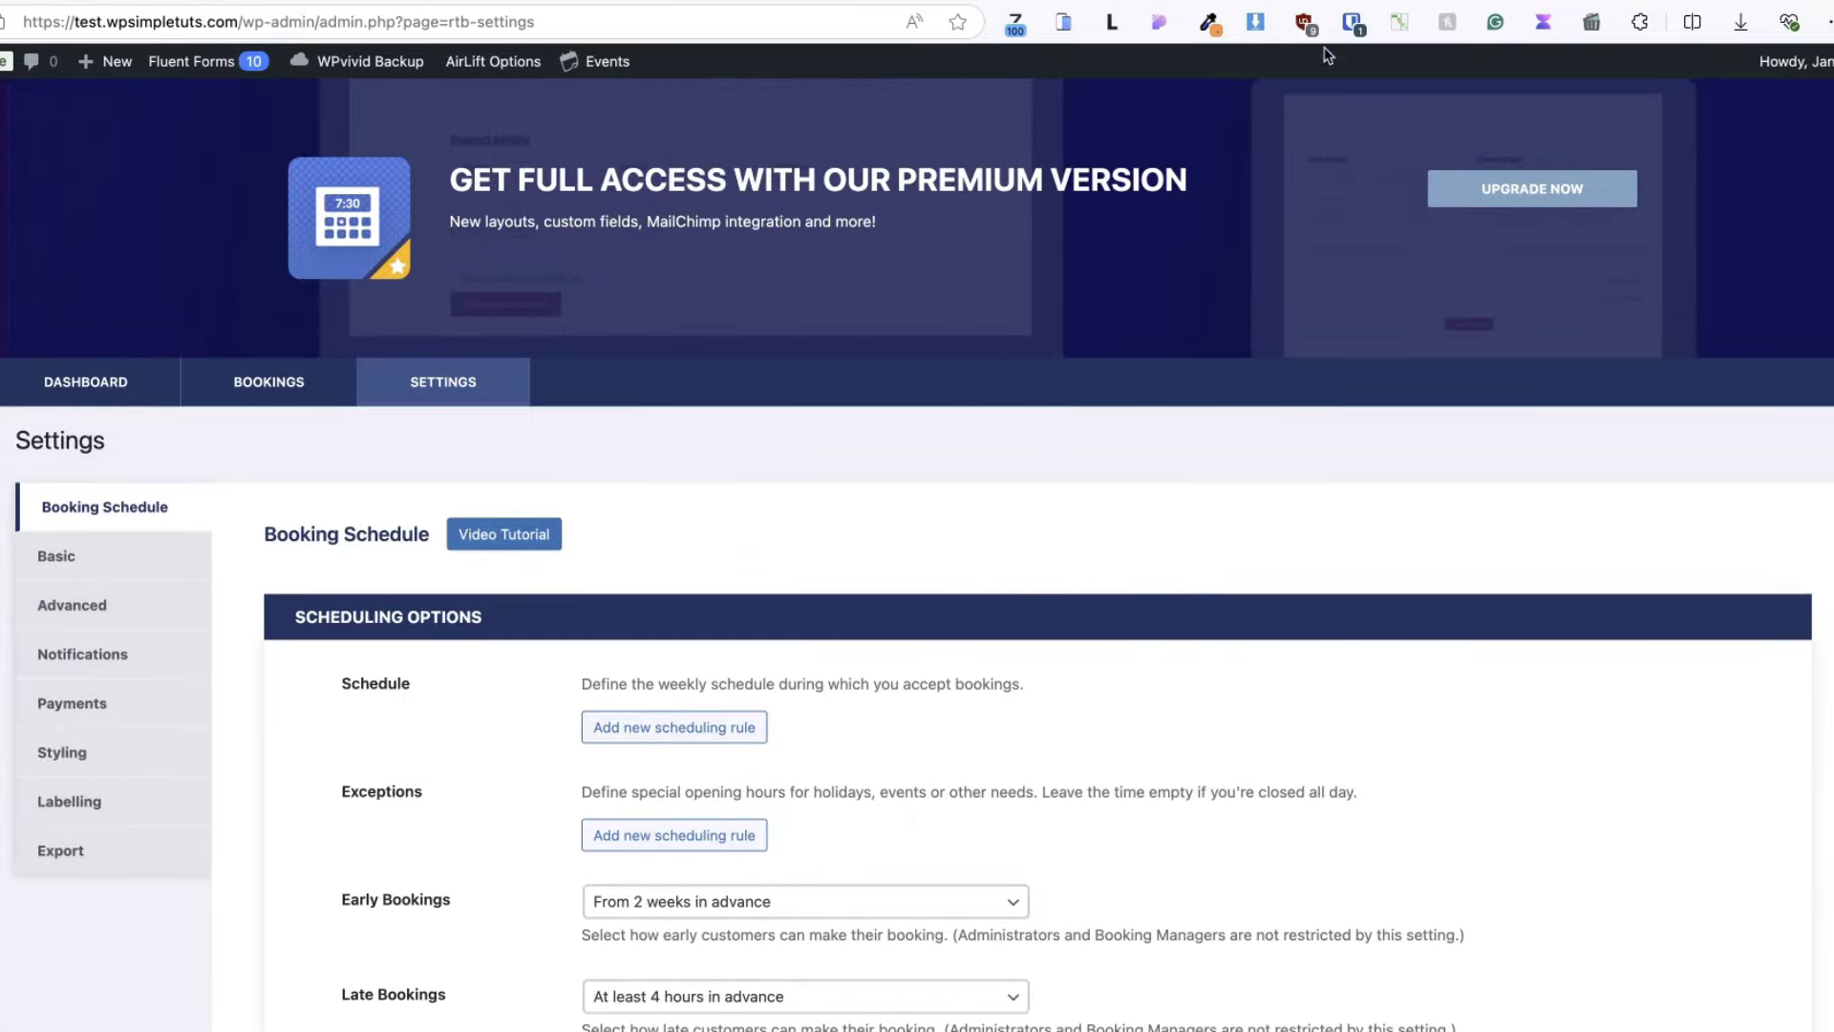
# - On the Five Star Plugins site, check the Single Site Premium licence's Lifetime line item
pyautogui.click(1376, 5)
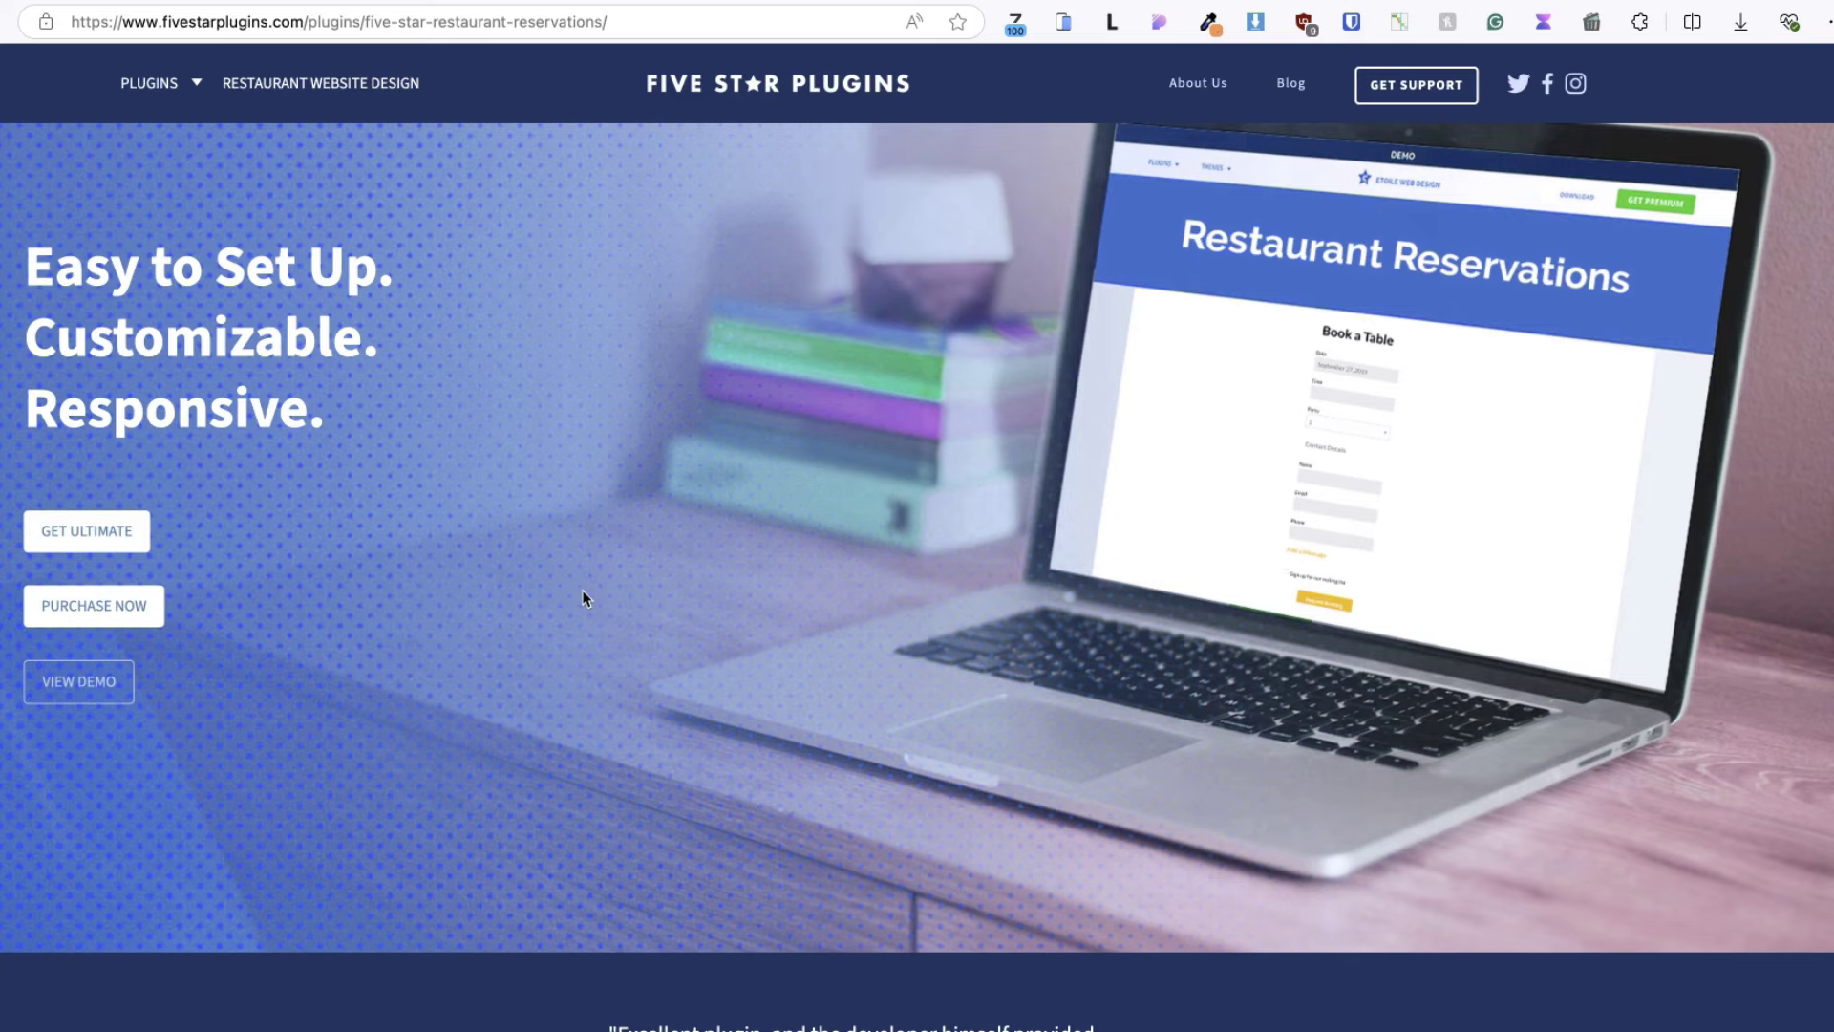
pyautogui.scroll(-10, 582, 588)
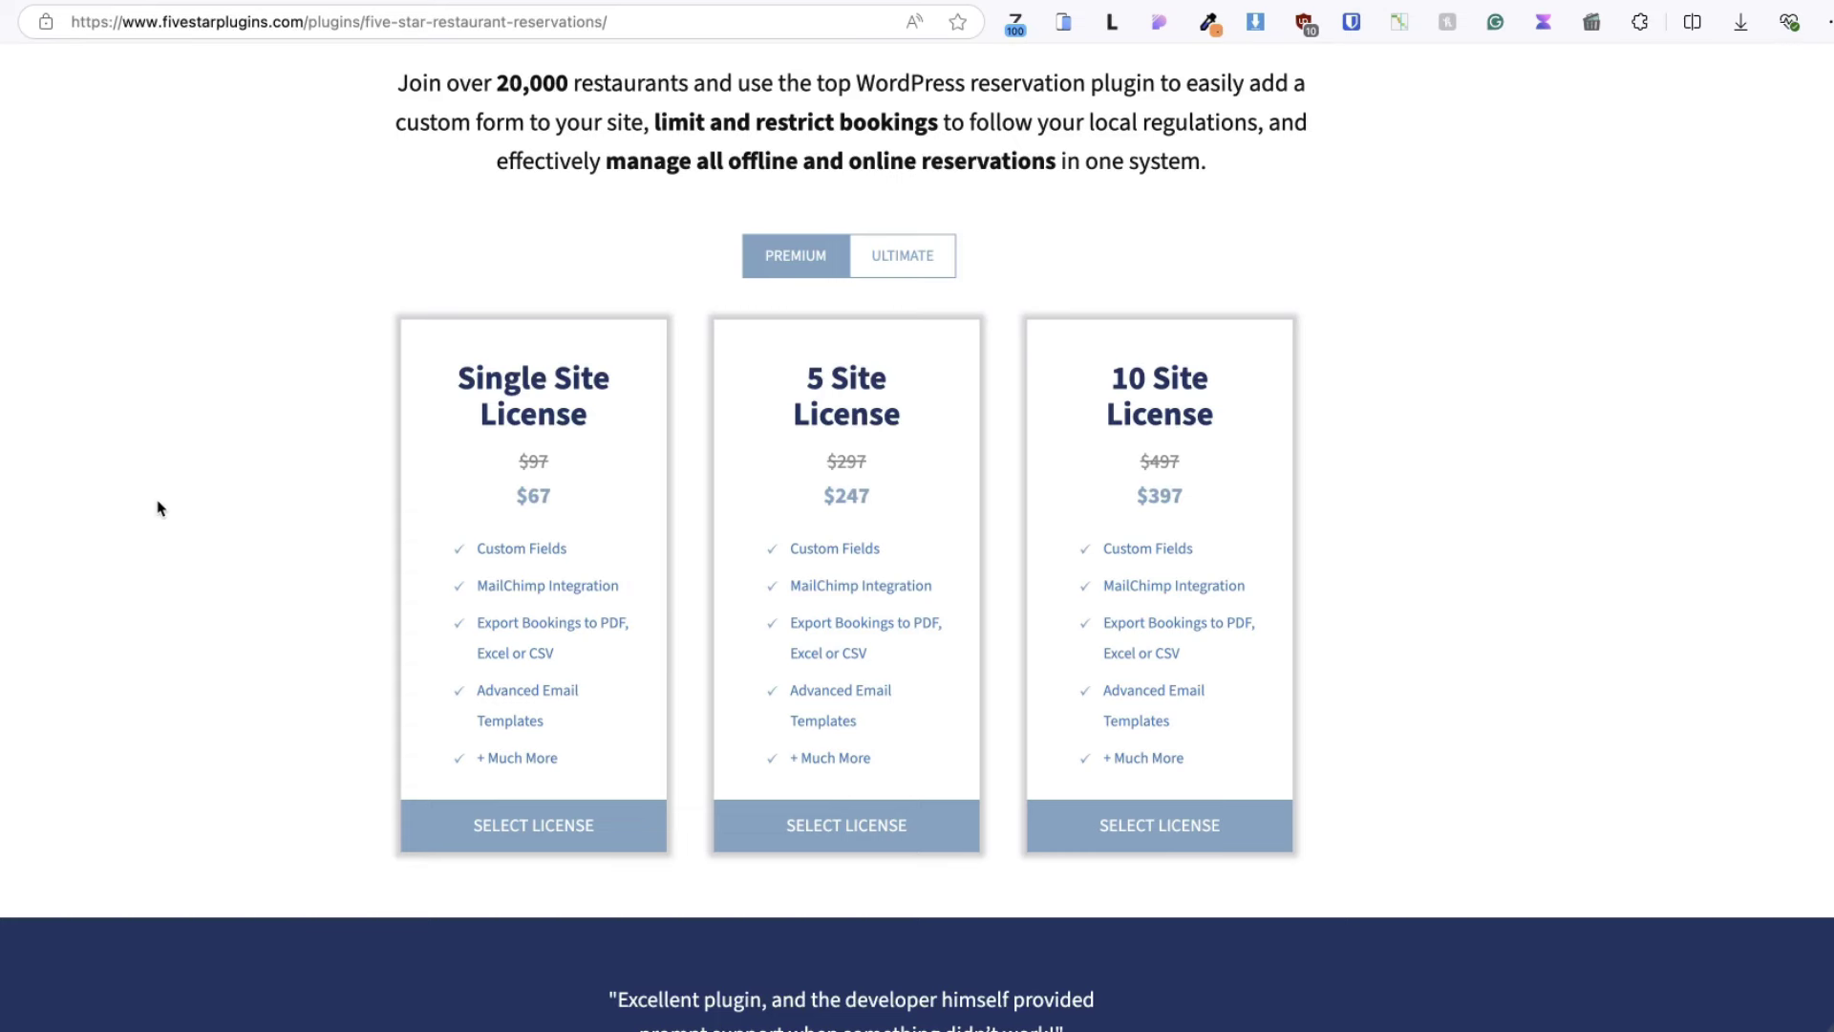
pyautogui.click(549, 412)
pyautogui.click(1137, 465)
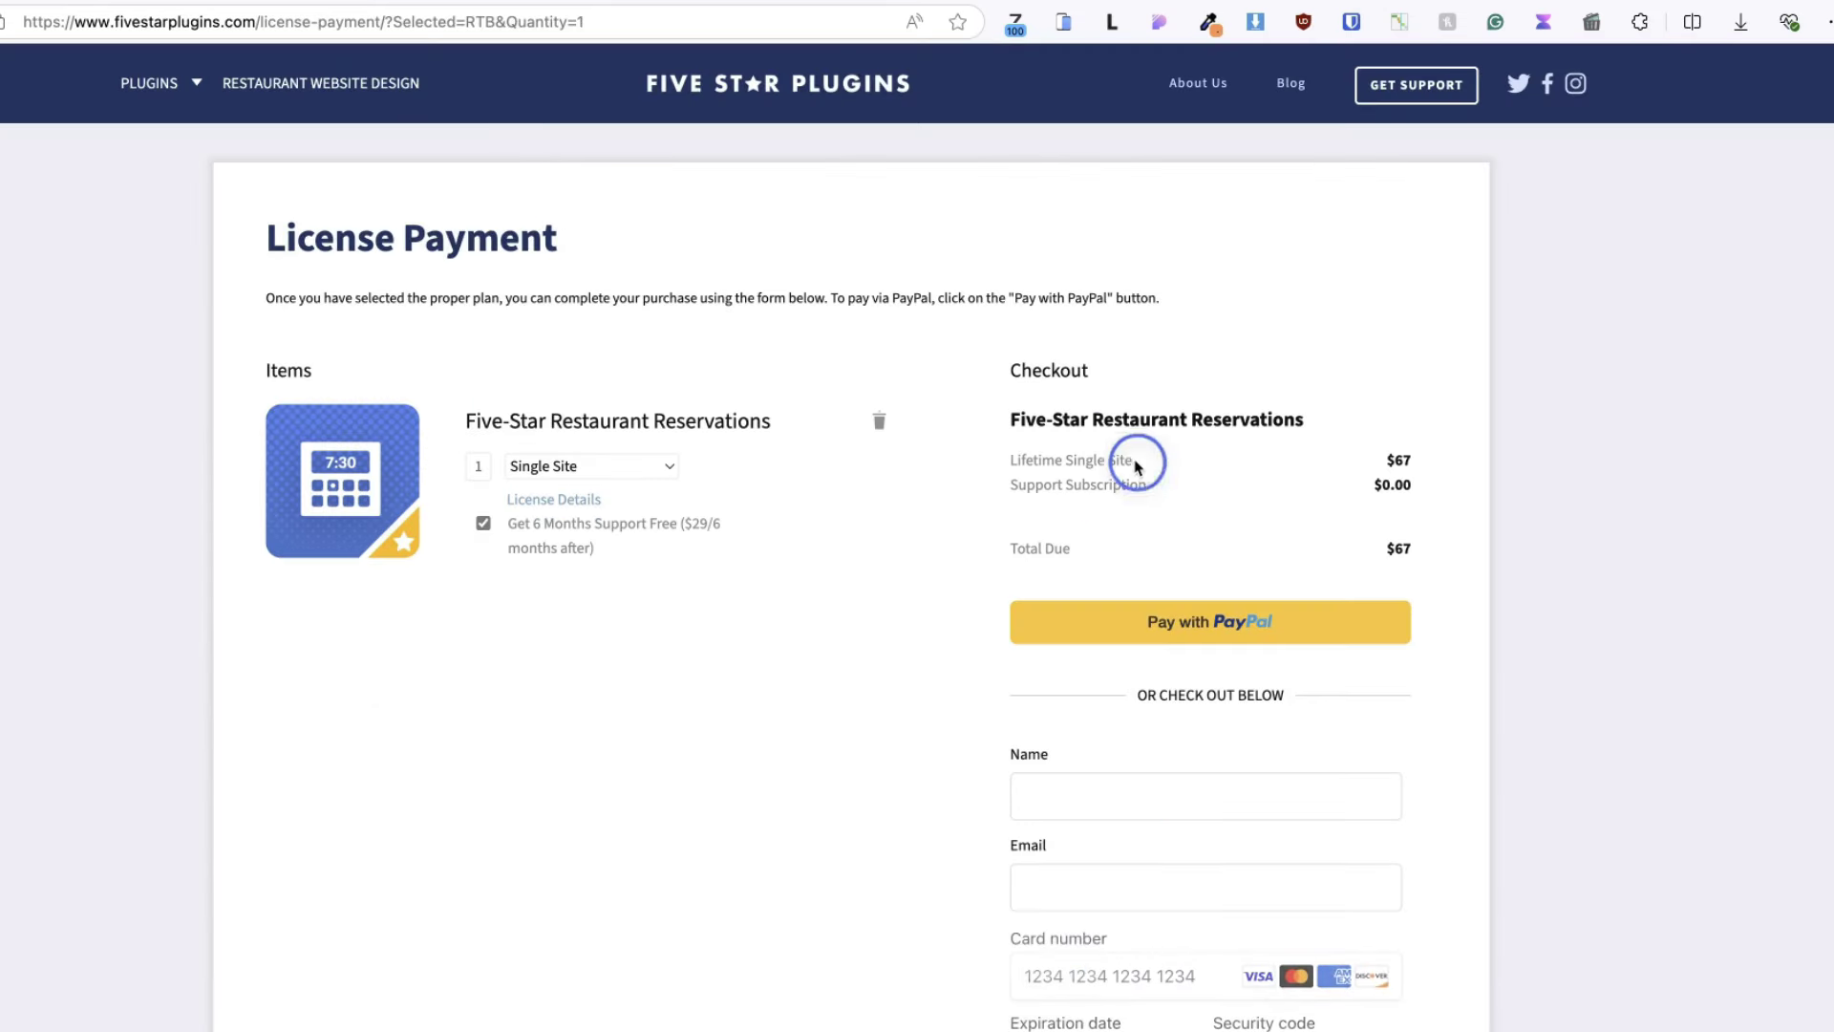
pyautogui.moveTo(1136, 465); pyautogui.dragTo(1013, 460)
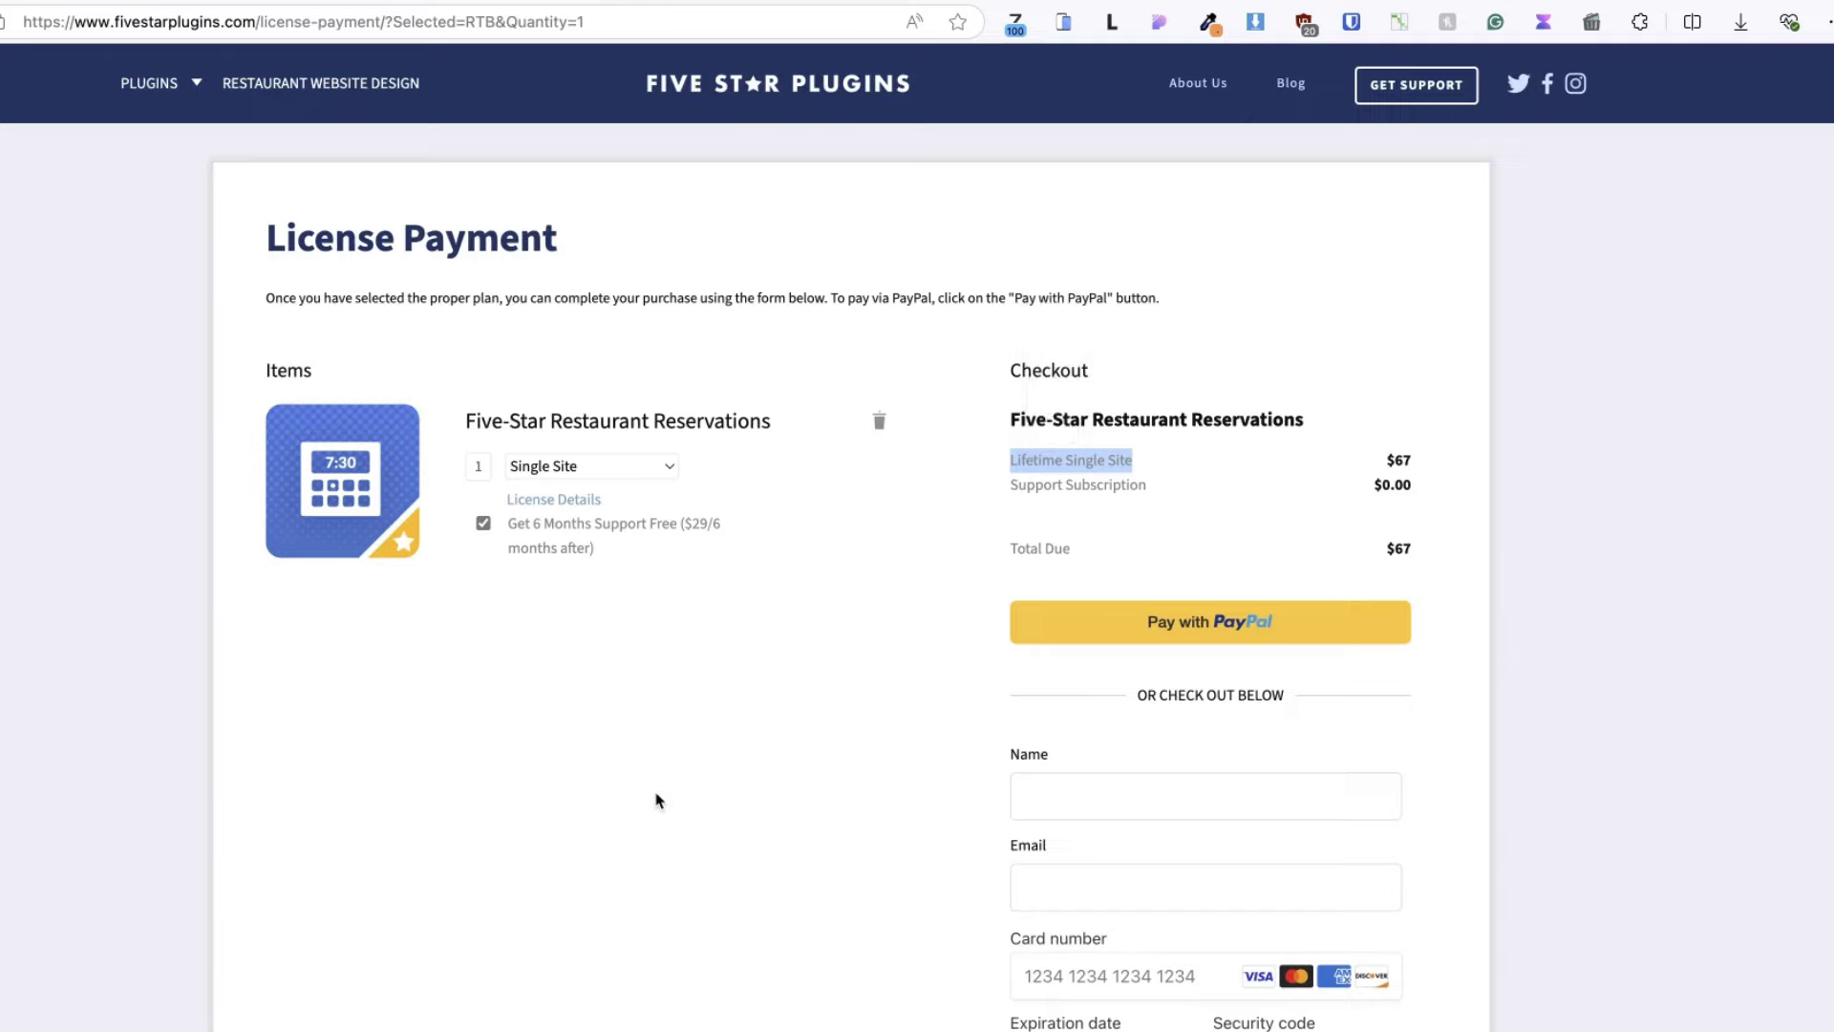
pyautogui.press('super+Left')
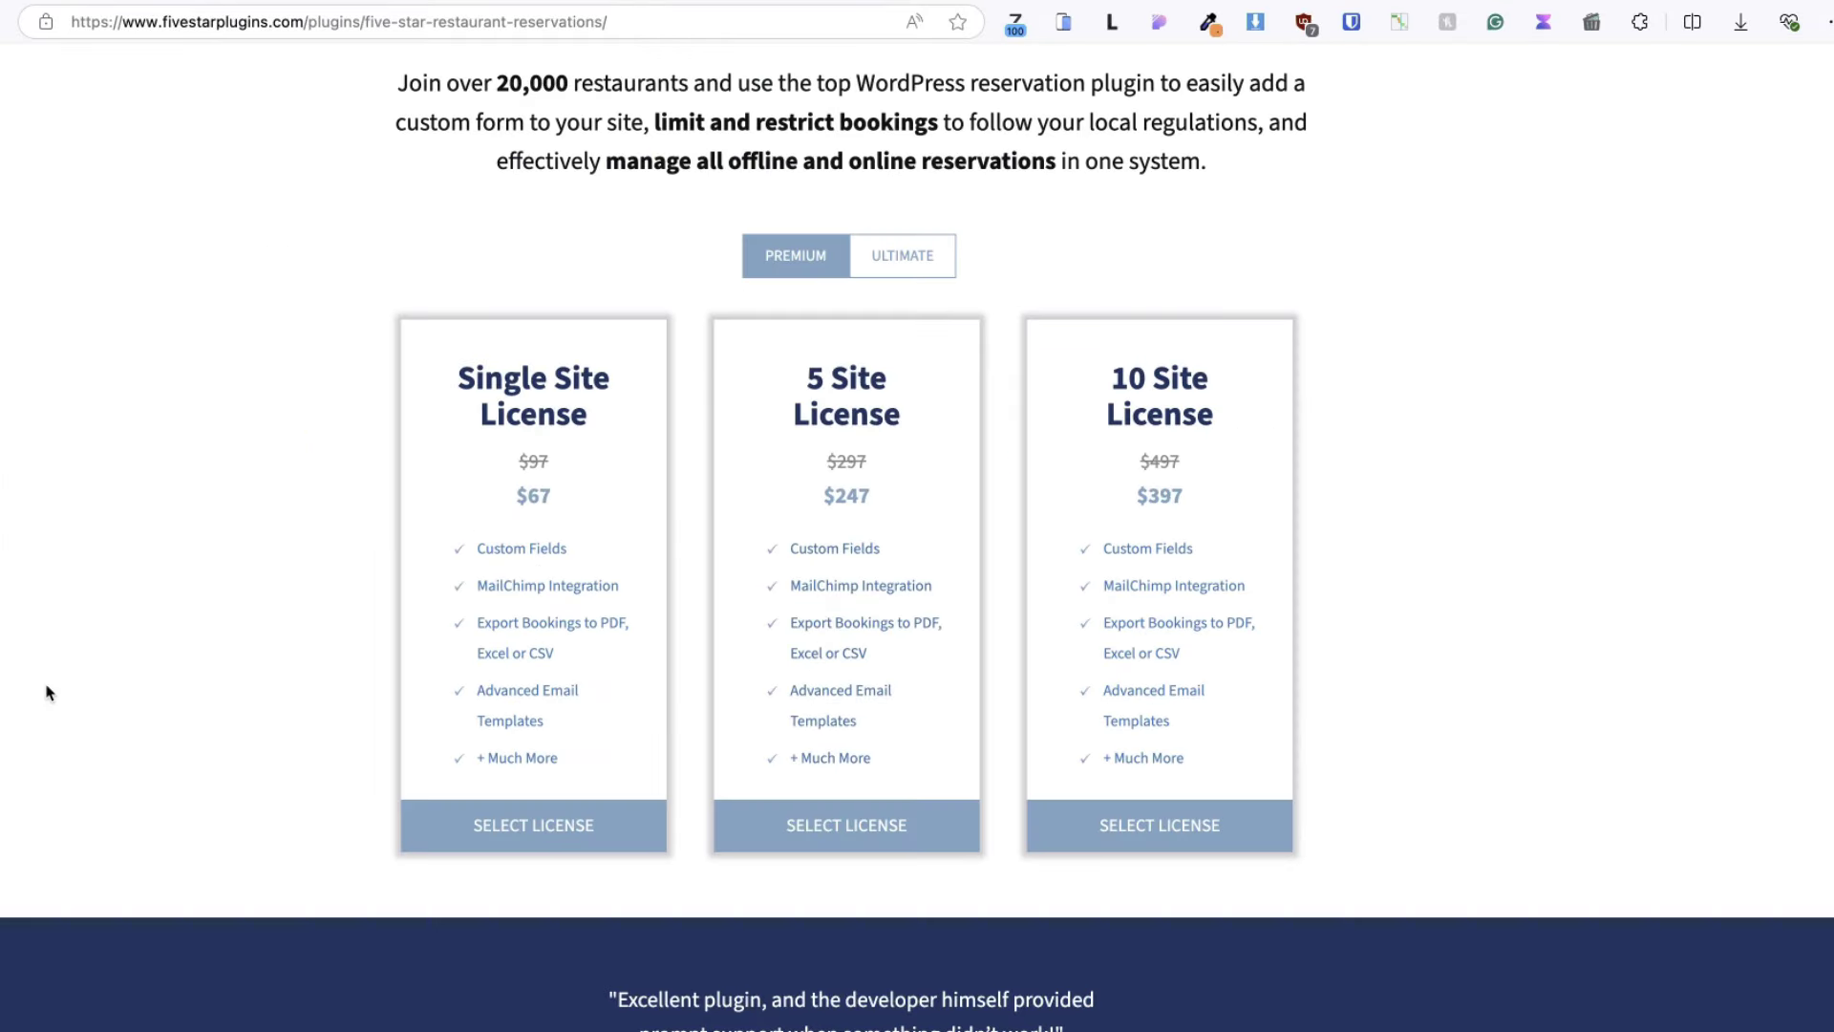
# - Compare the Ultimate plan pricing with Premium, then return to the WordPress bookings tab
pyautogui.click(915, 256)
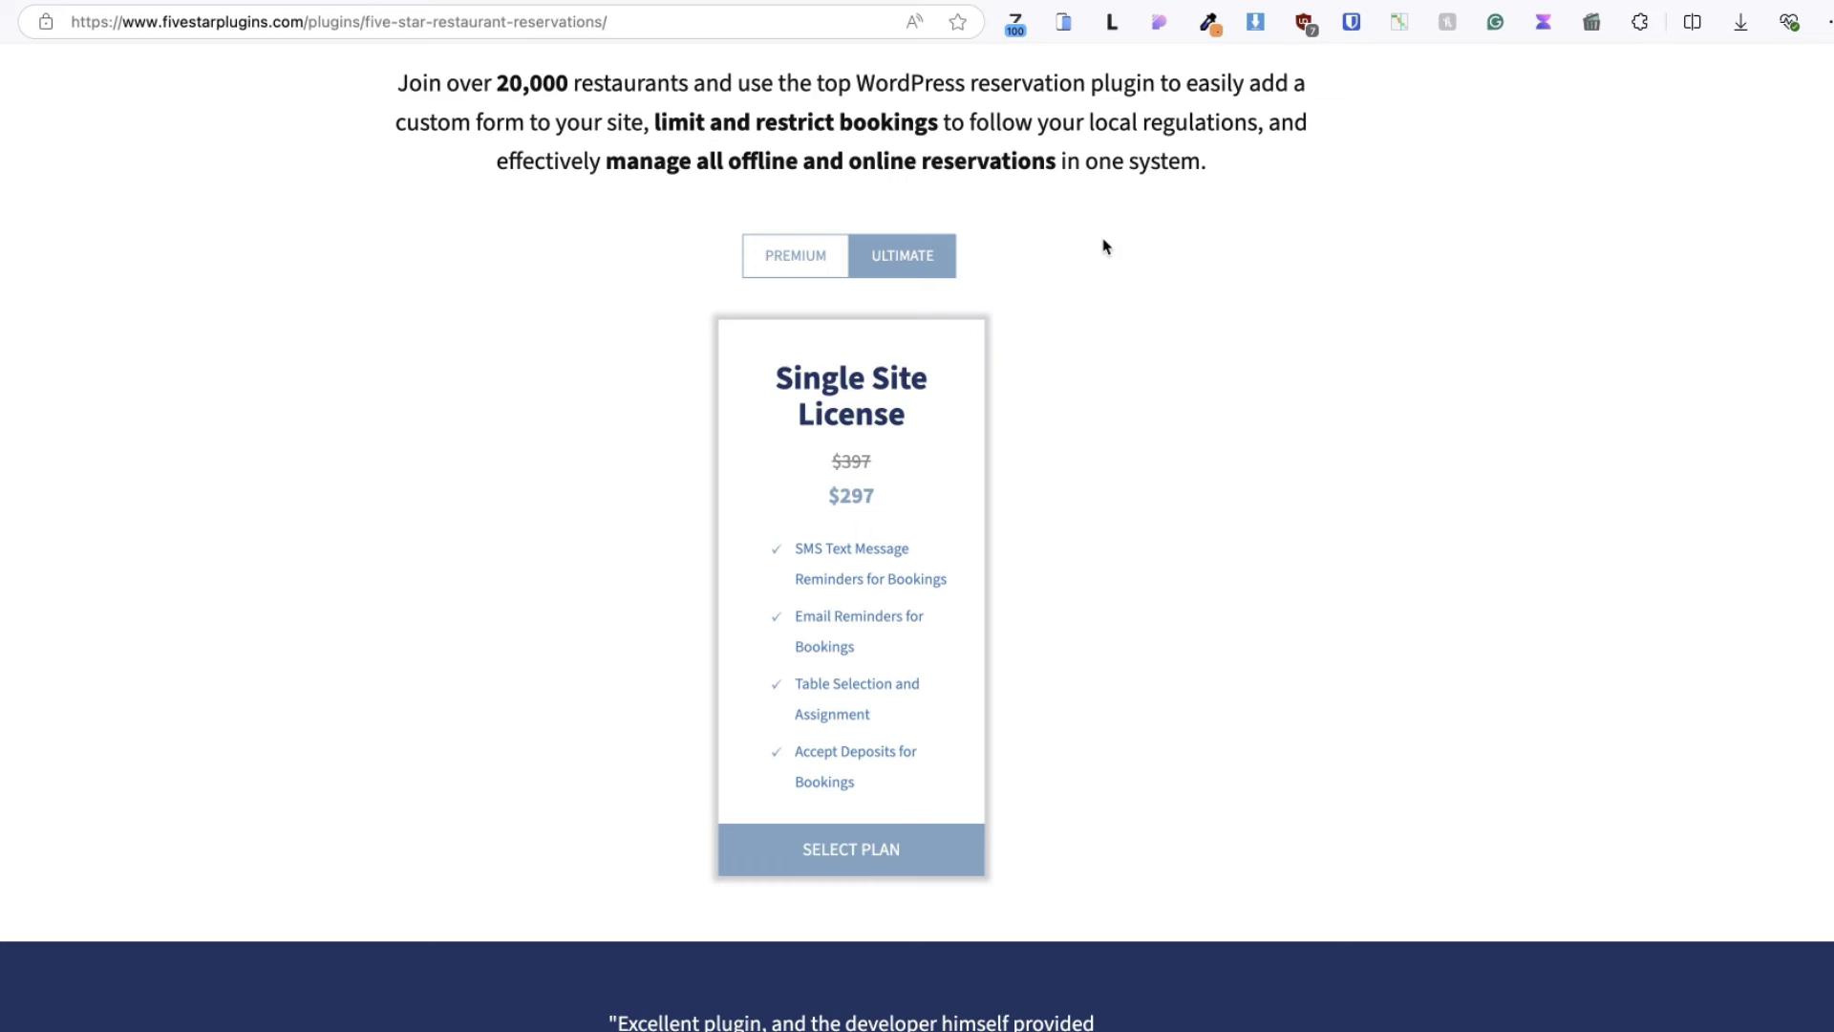
pyautogui.click(751, 255)
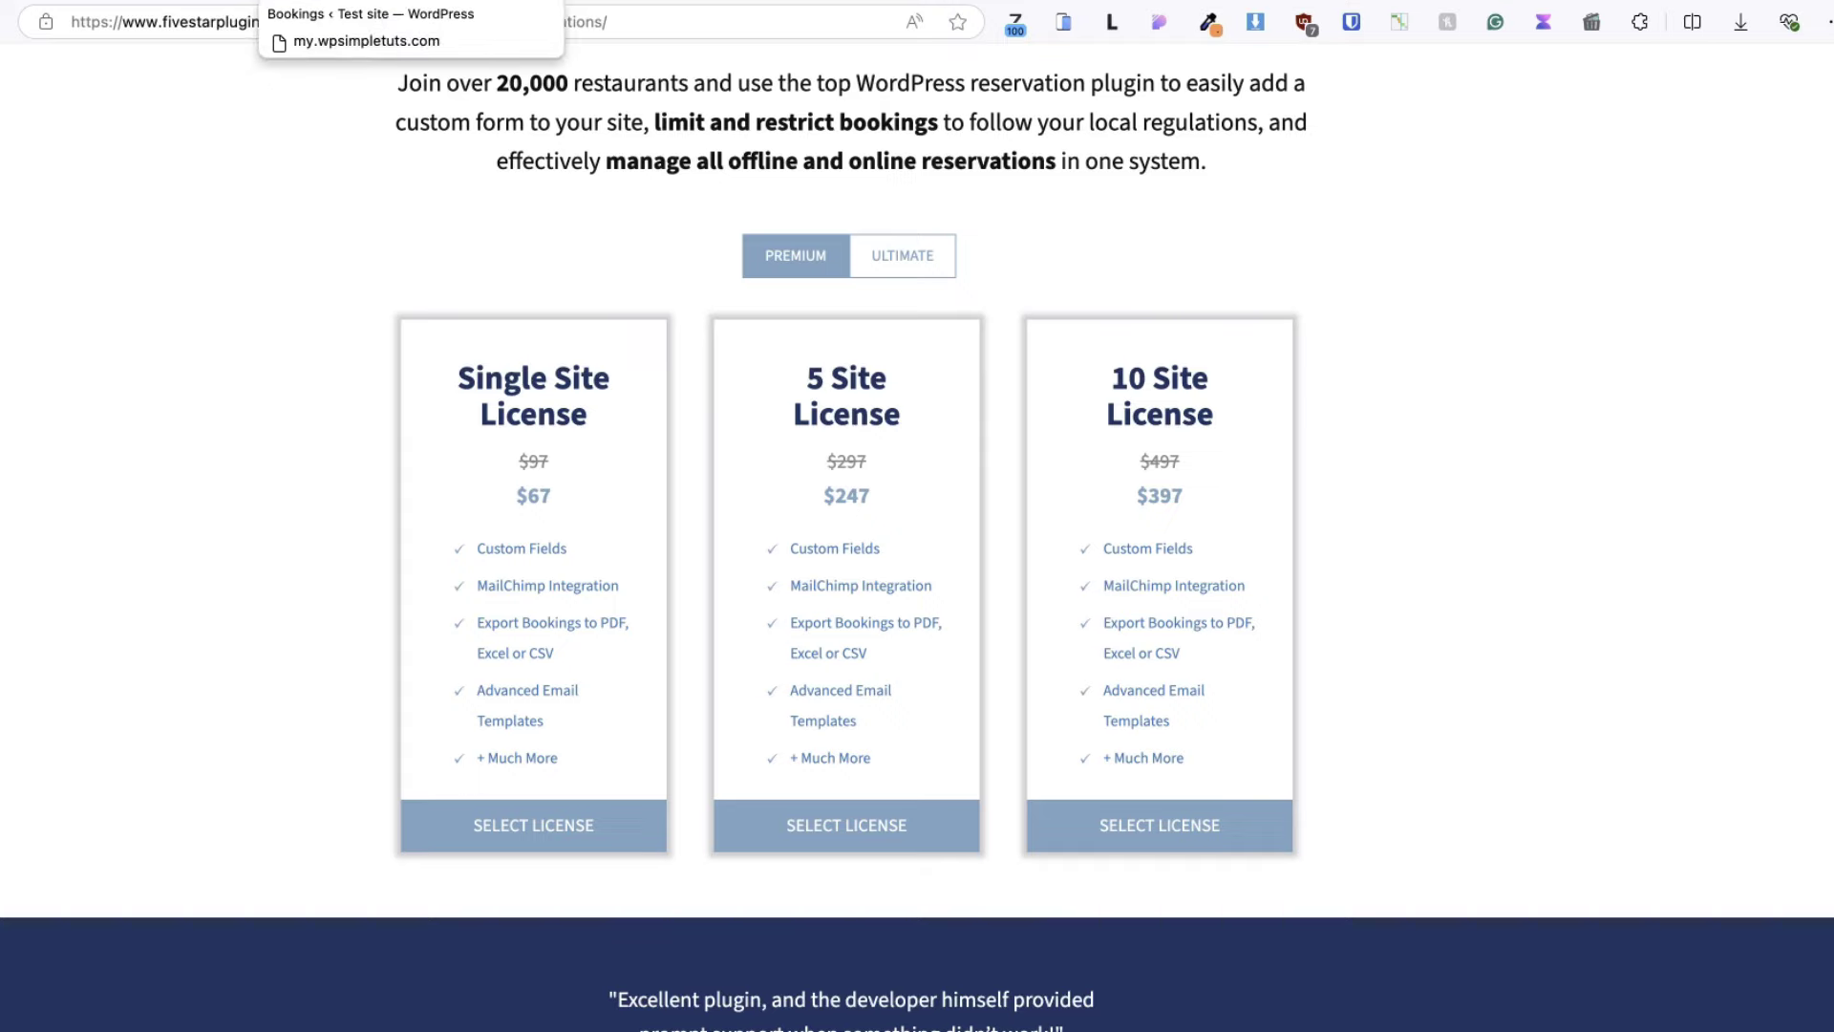
pyautogui.click(374, 2)
# - Restrict the every-day 11:00 AM–11:00 PM rule to Monday–Friday by unchecking Saturday and Sunday
pyautogui.click(711, 906)
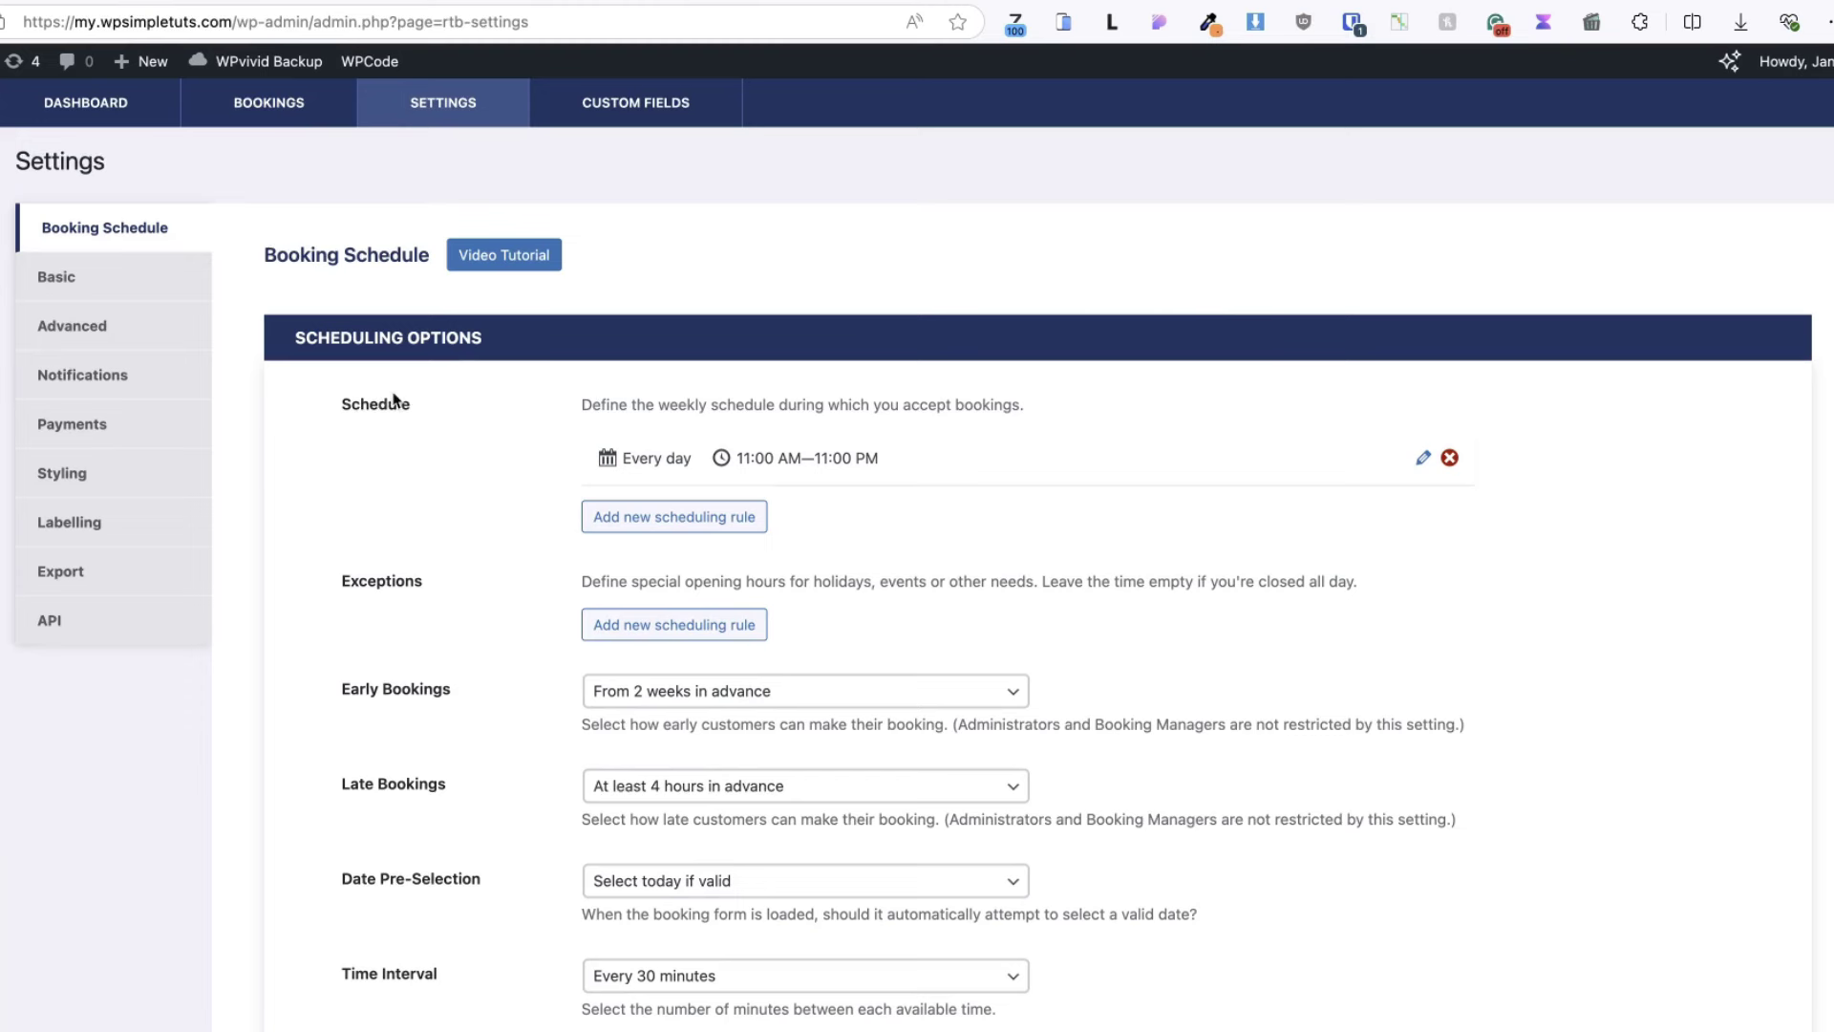
pyautogui.click(727, 526)
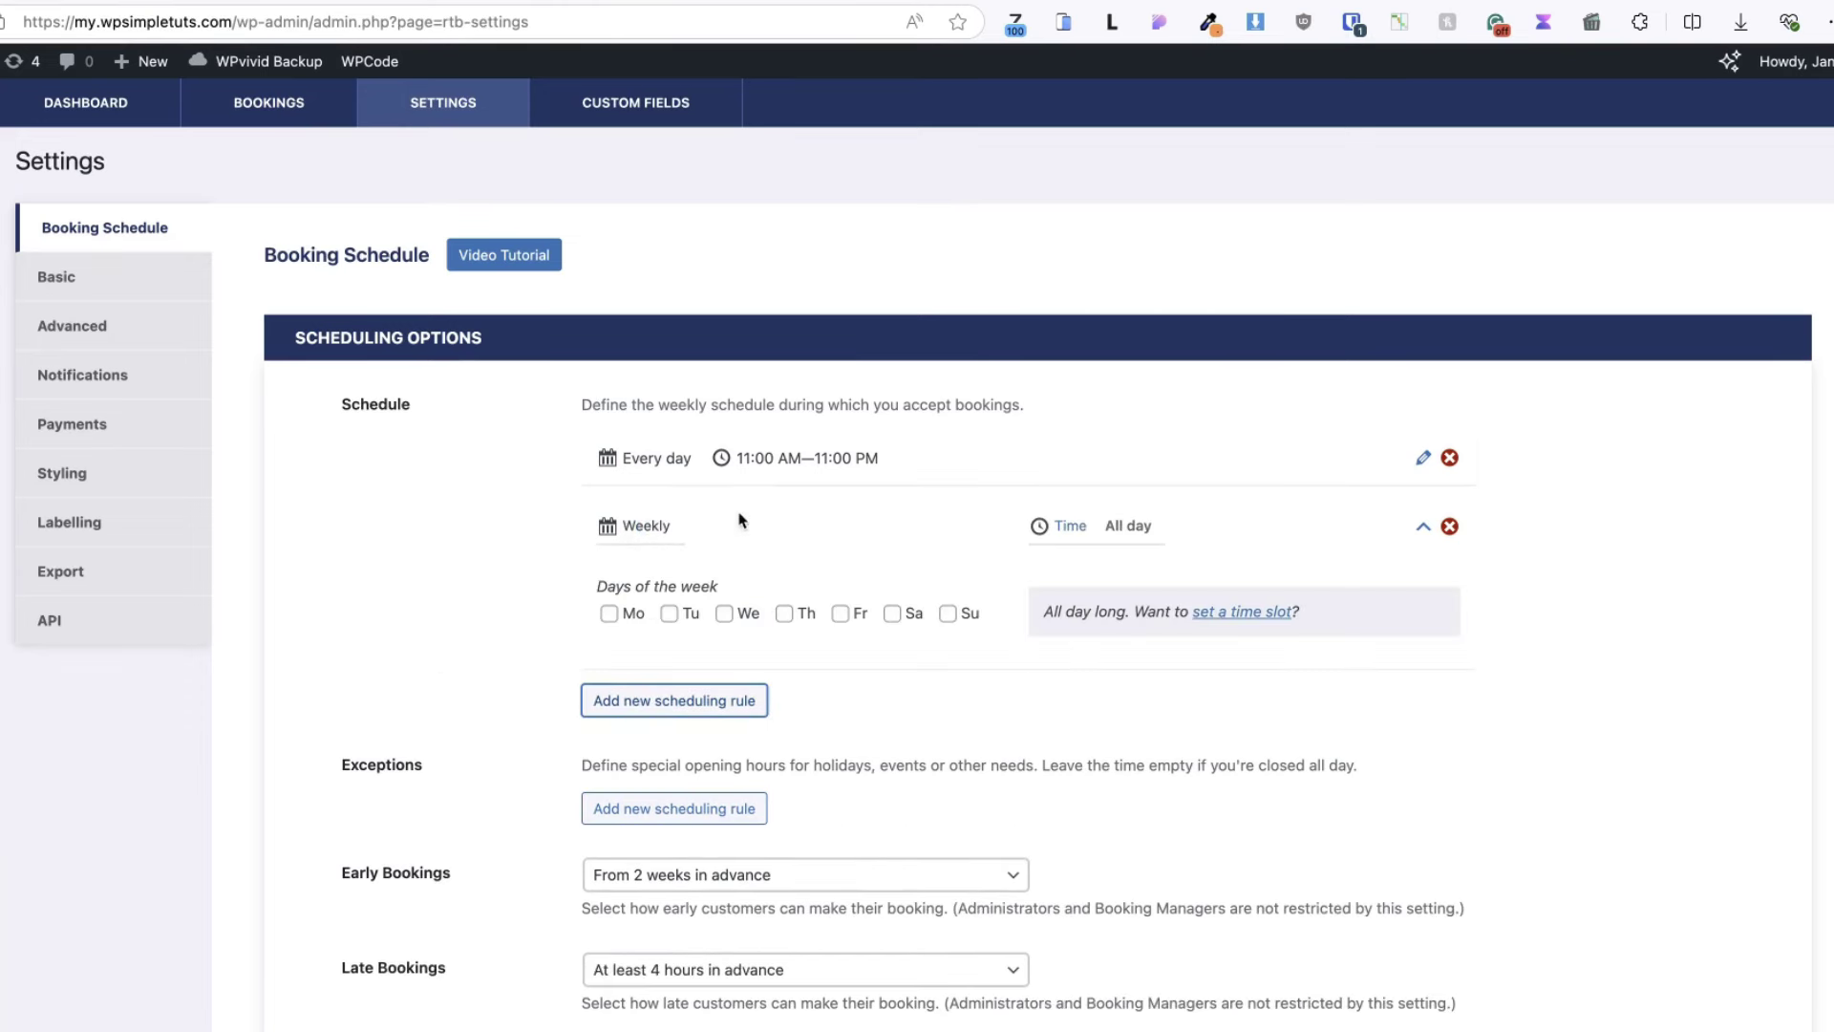
pyautogui.click(1449, 526)
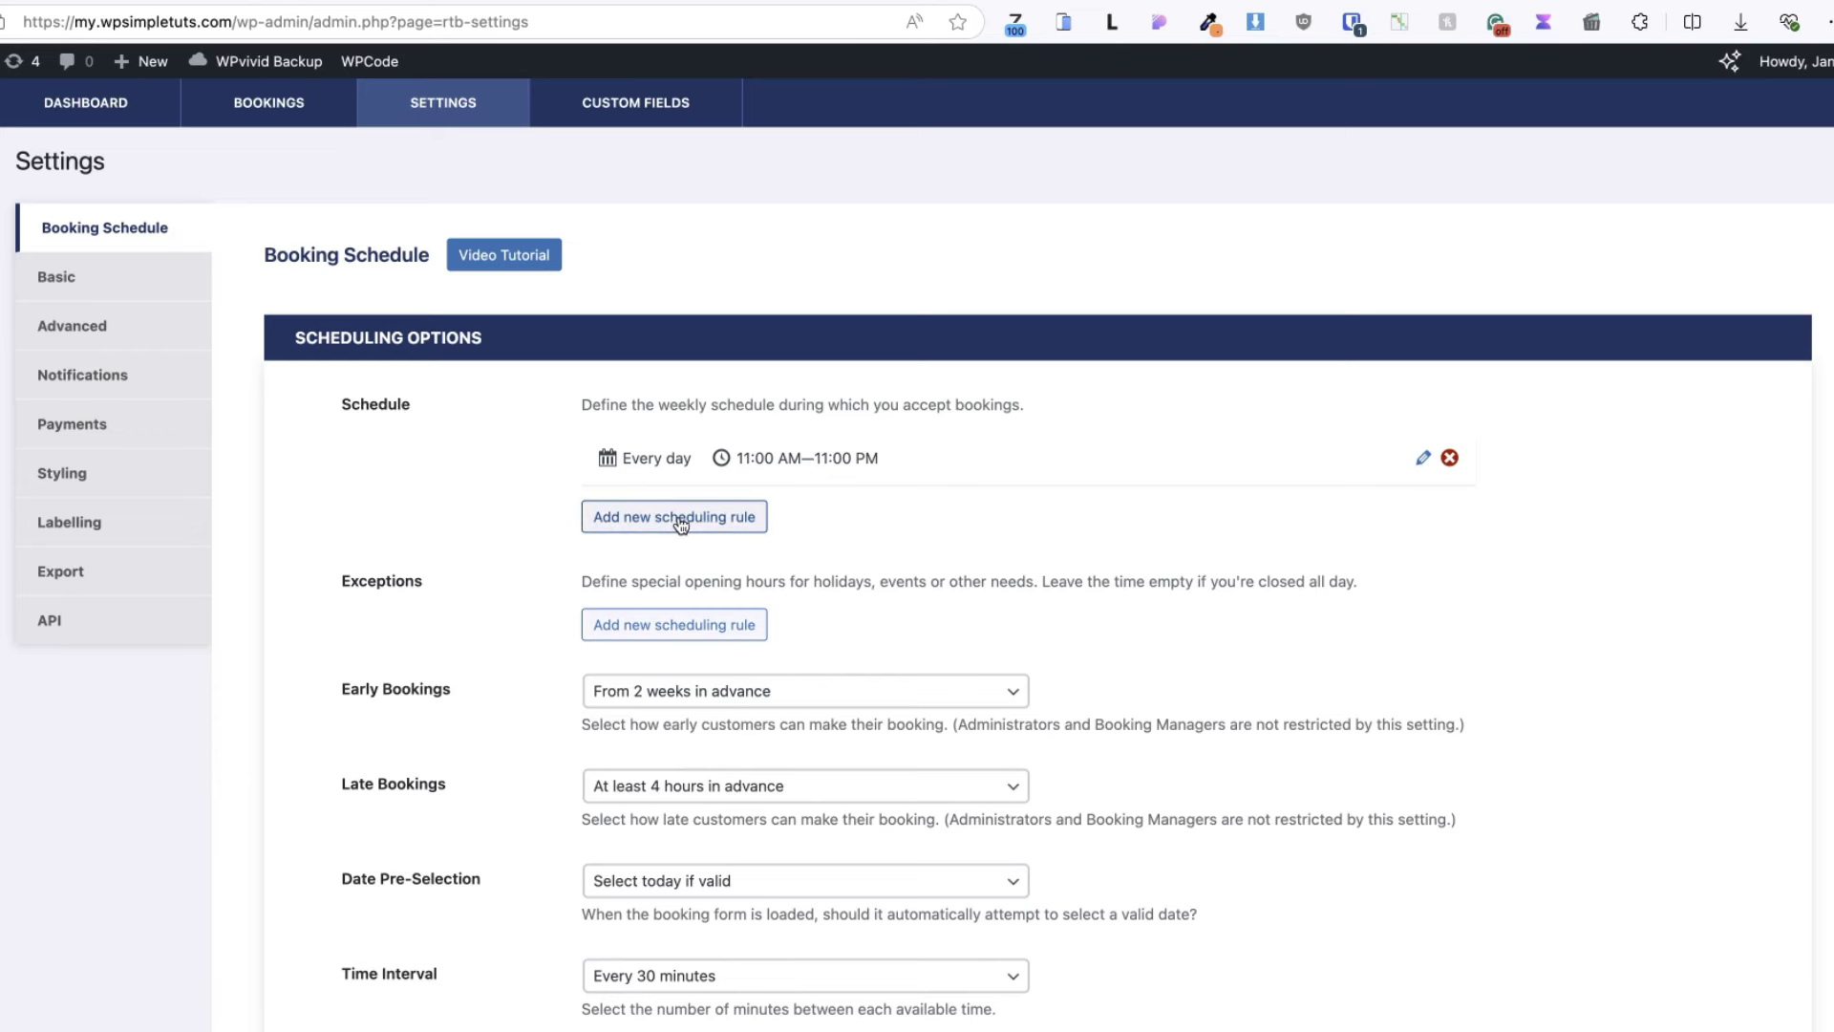
pyautogui.click(1424, 458)
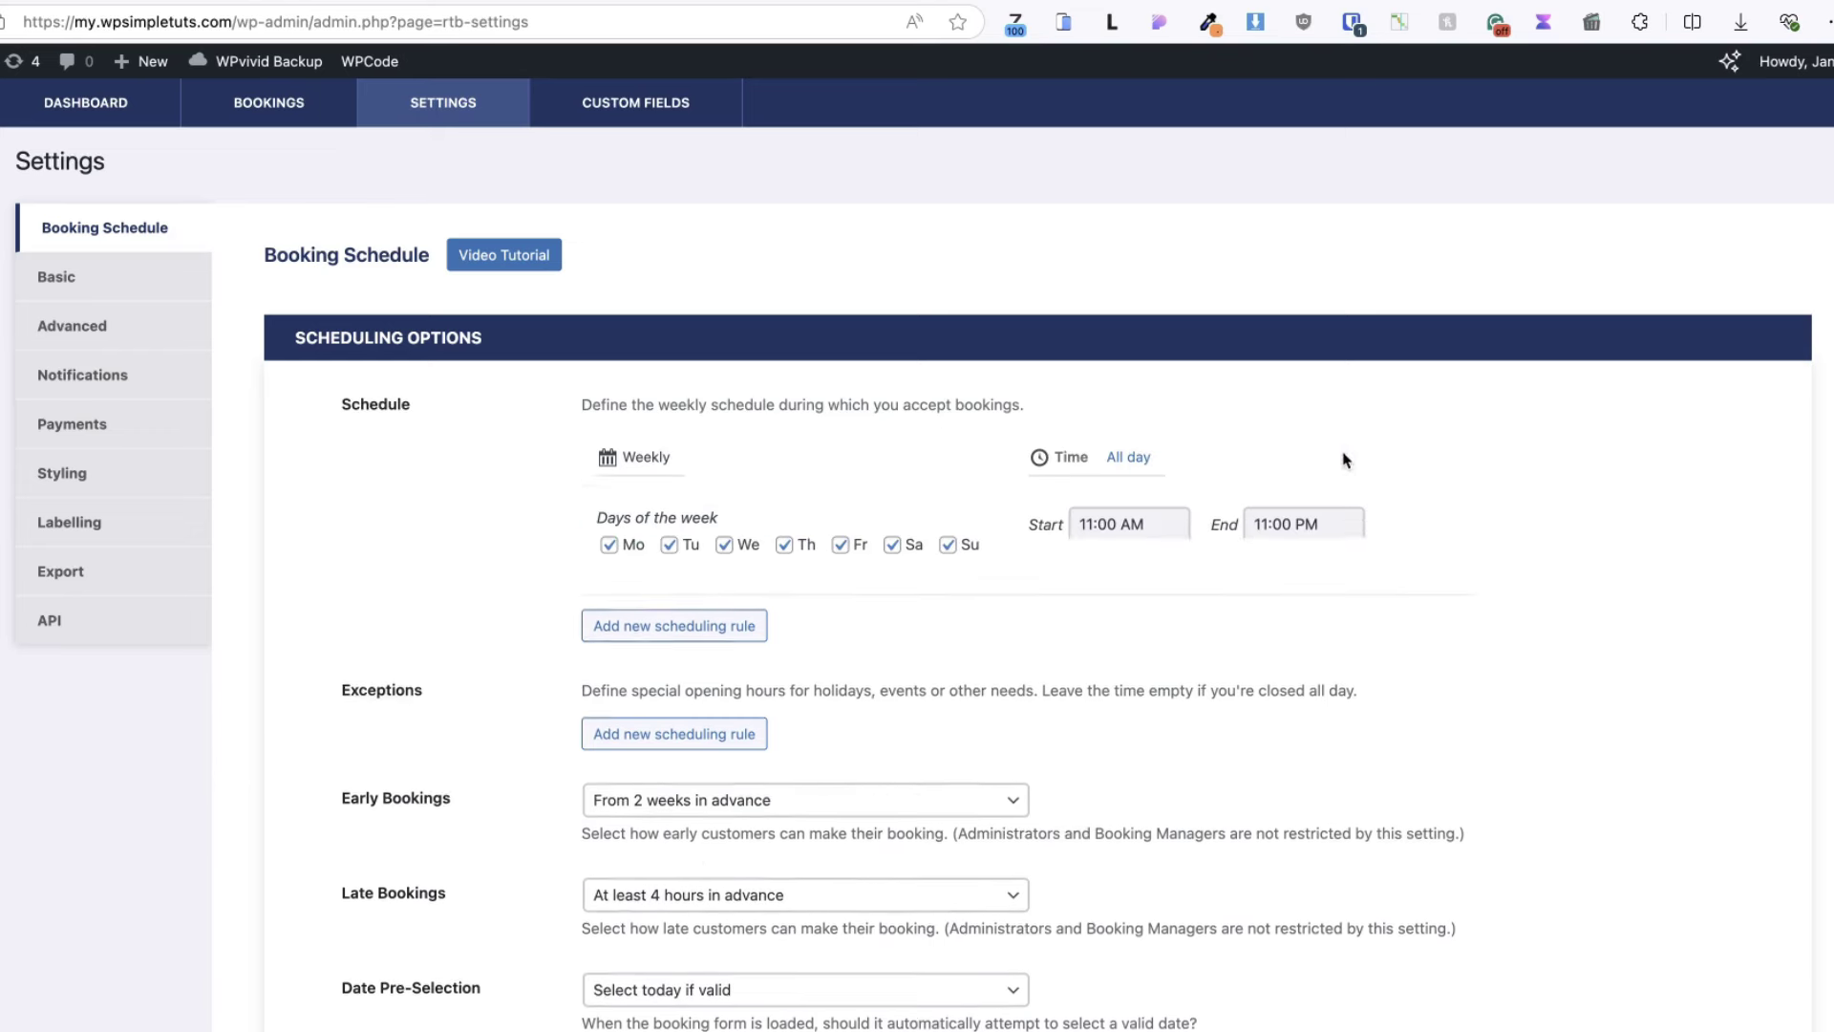
pyautogui.click(948, 545)
pyautogui.click(891, 545)
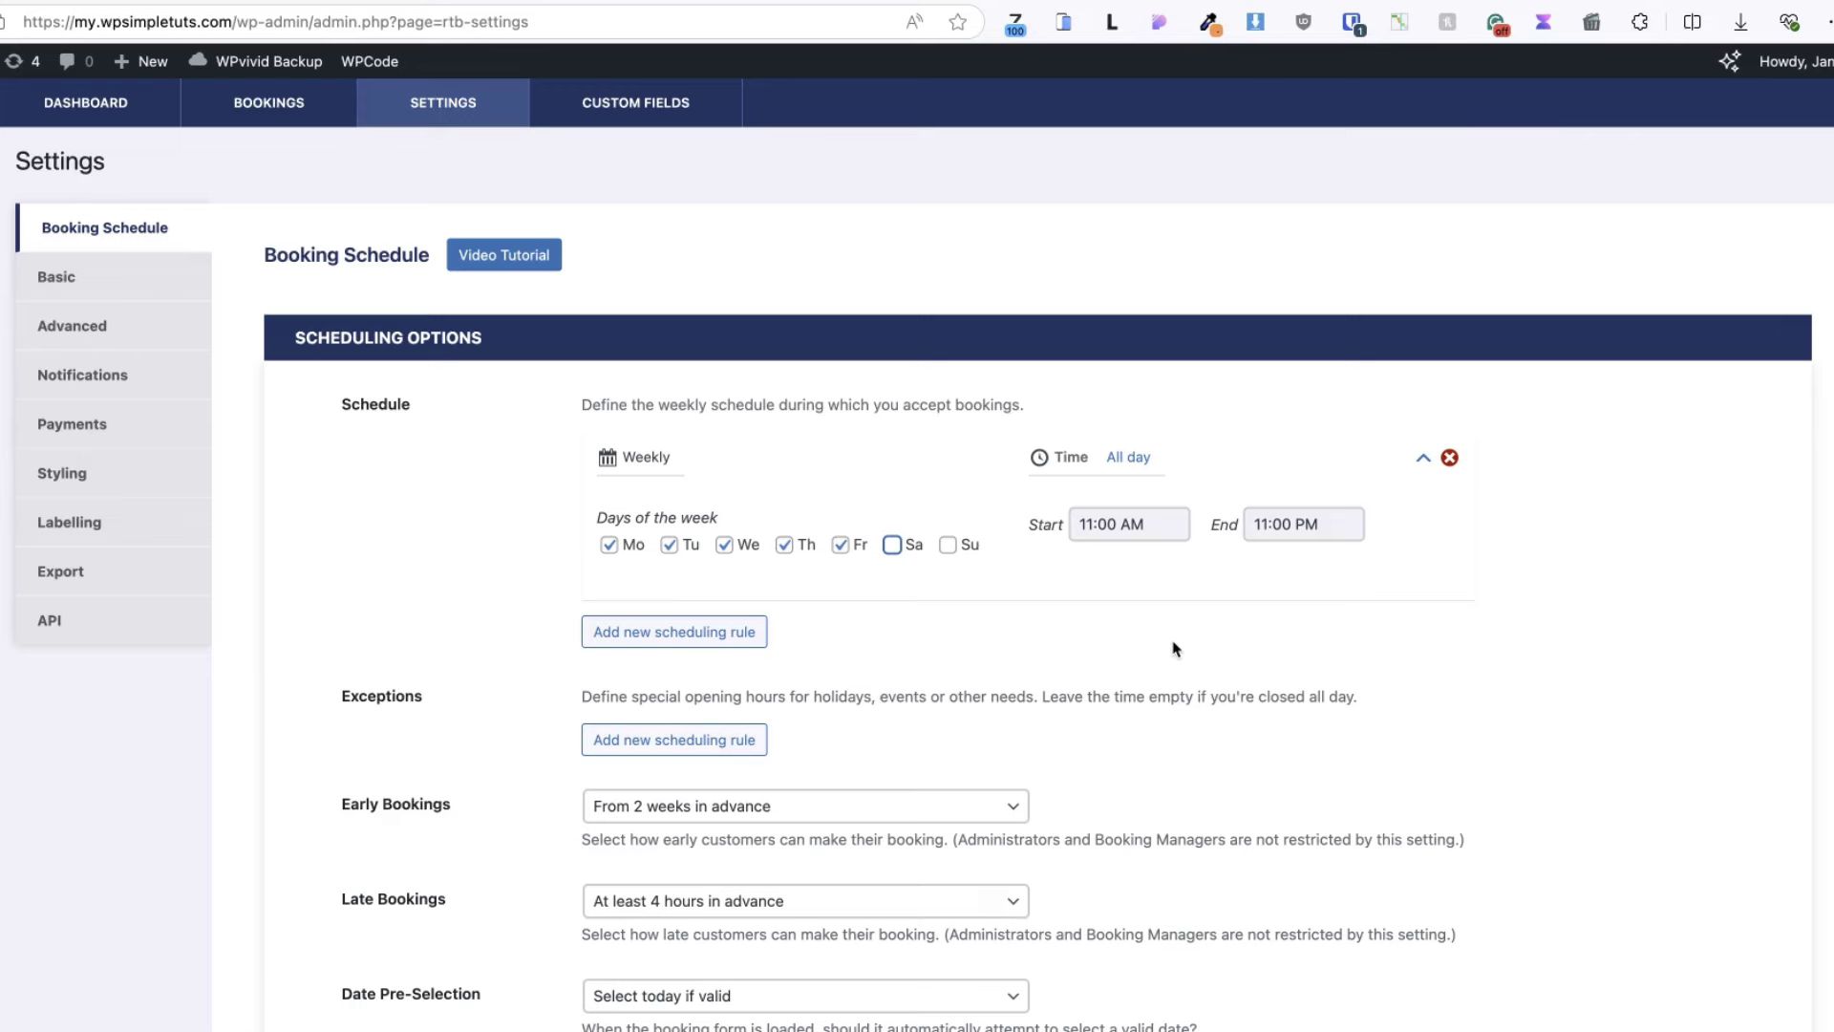
# - Add a Saturday–Sunday scheduling rule running from 3:00 PM to 11:00 PM
pyautogui.click(700, 631)
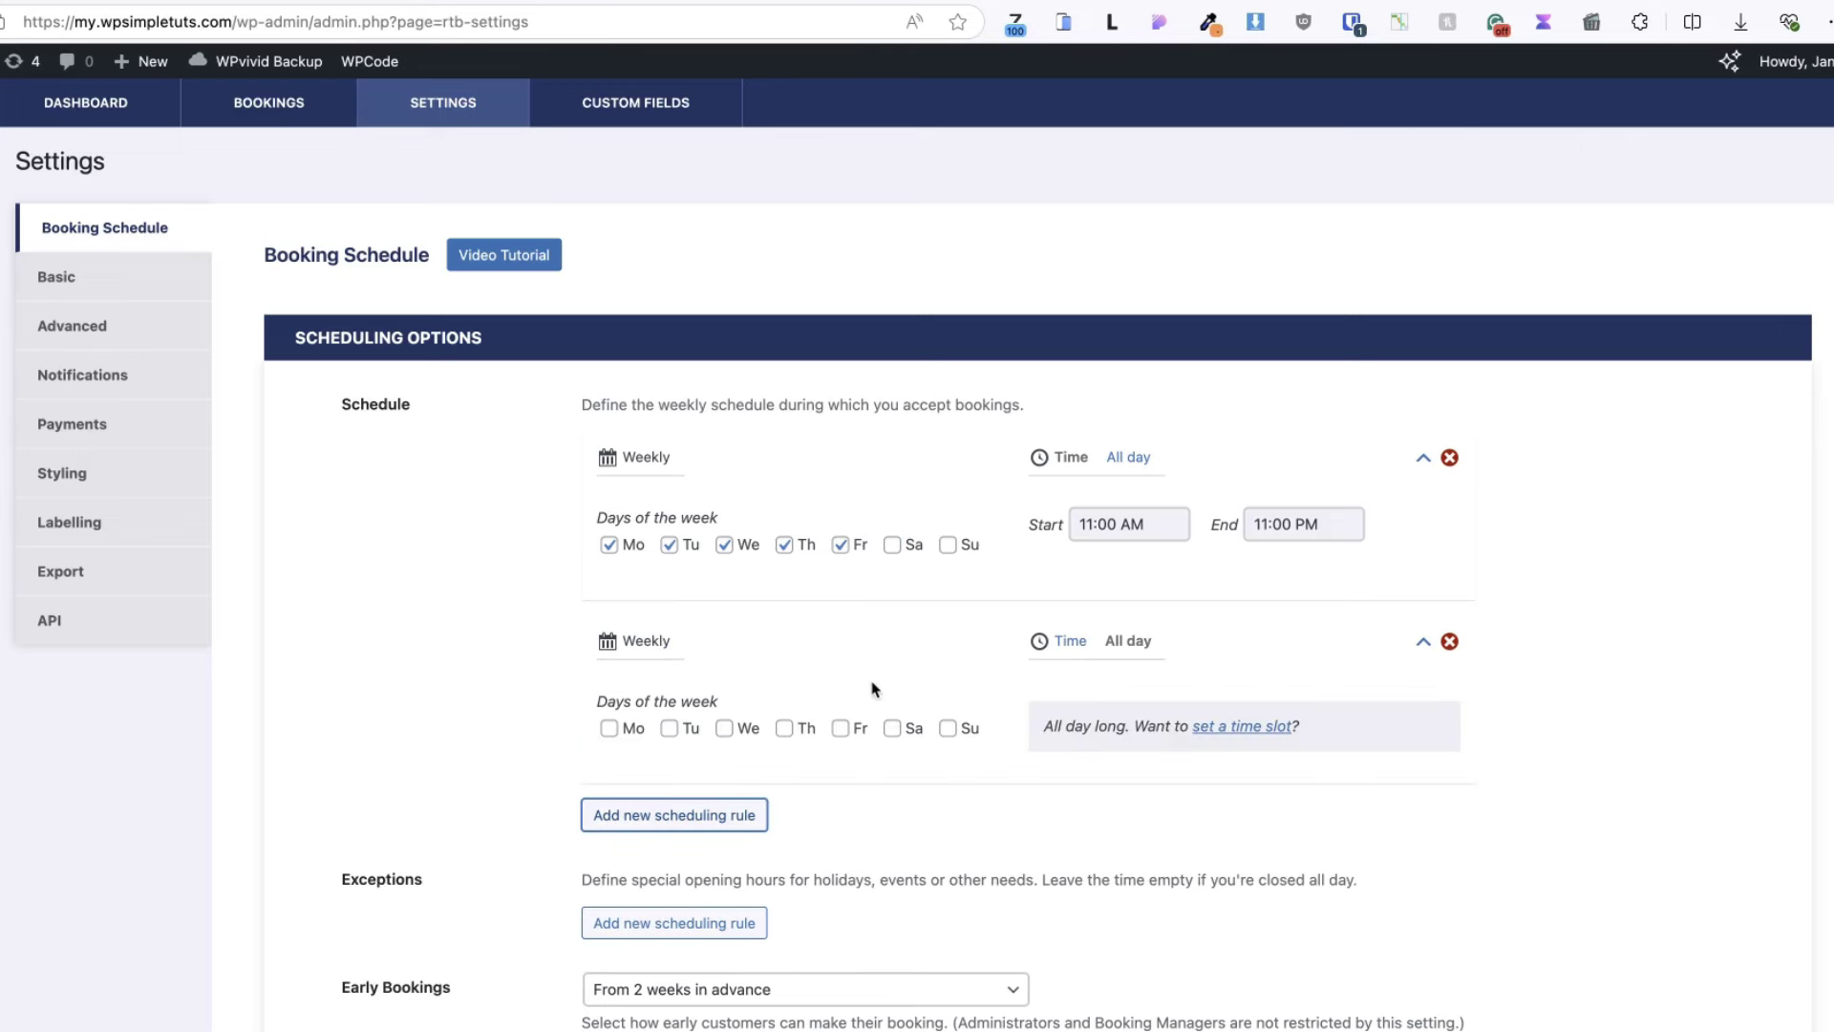
pyautogui.click(891, 728)
pyautogui.click(948, 728)
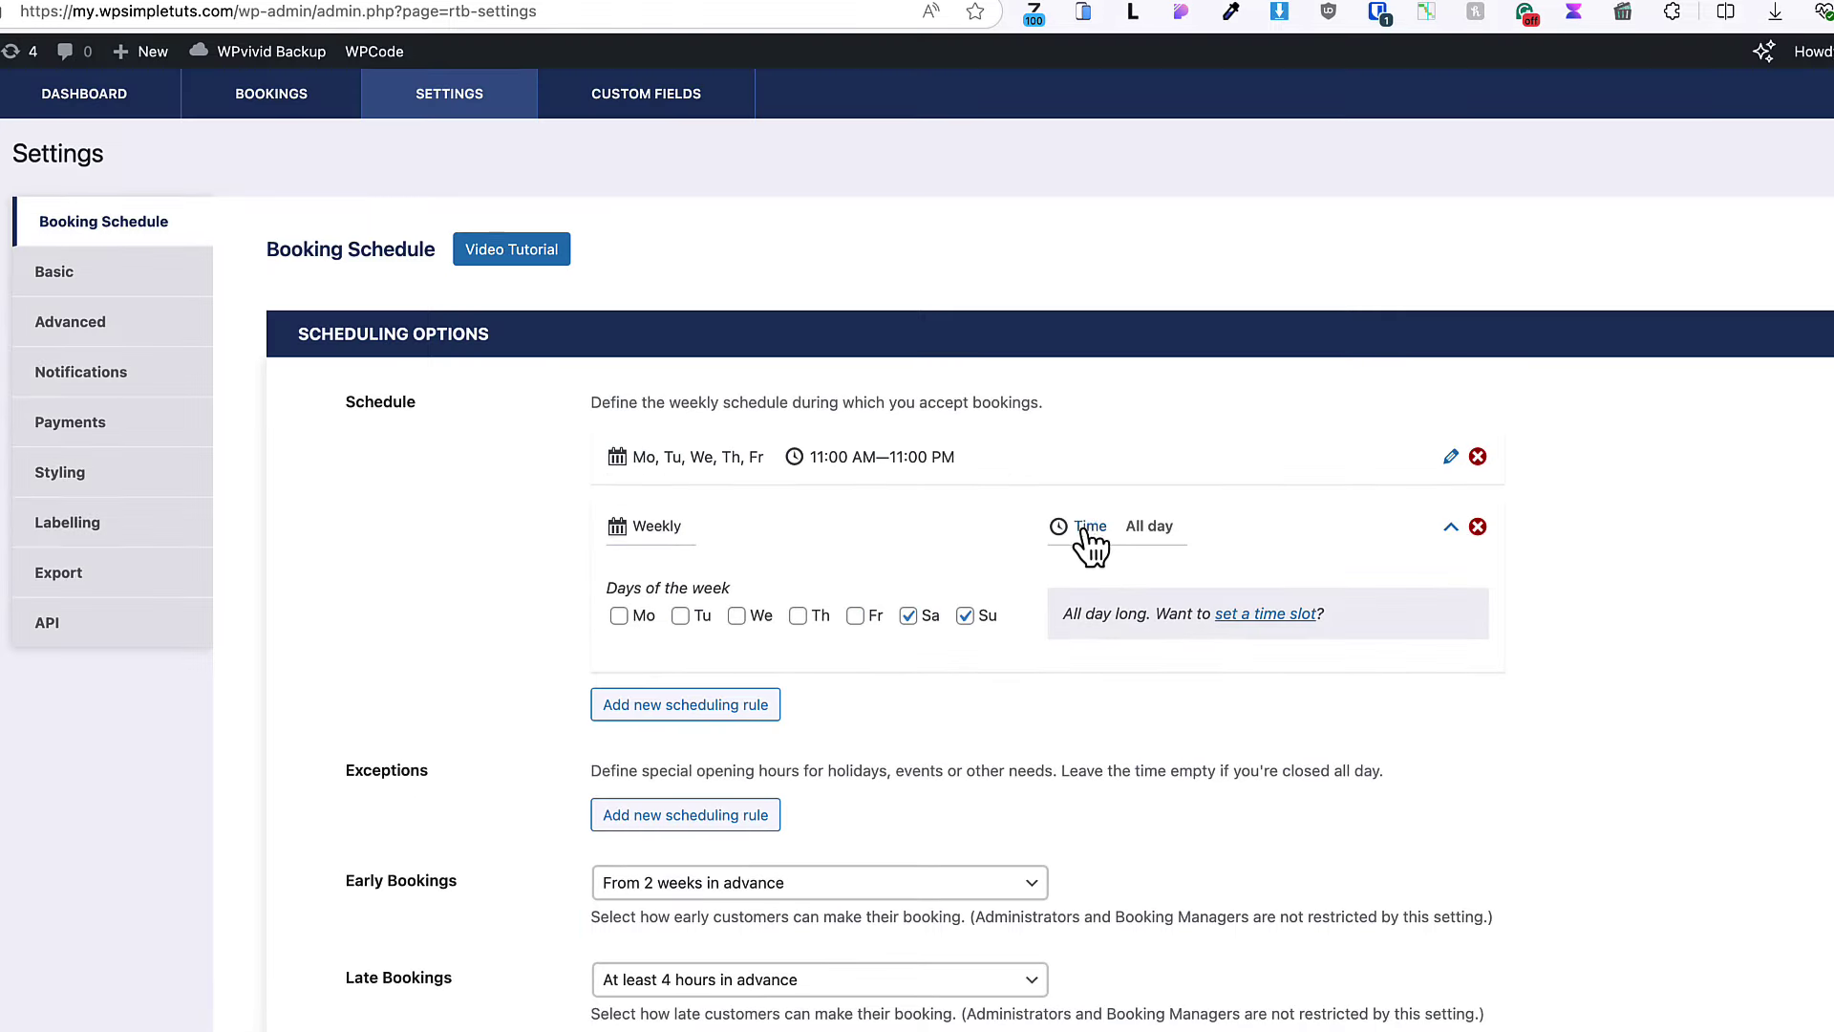
pyautogui.click(1089, 532)
pyautogui.click(1117, 592)
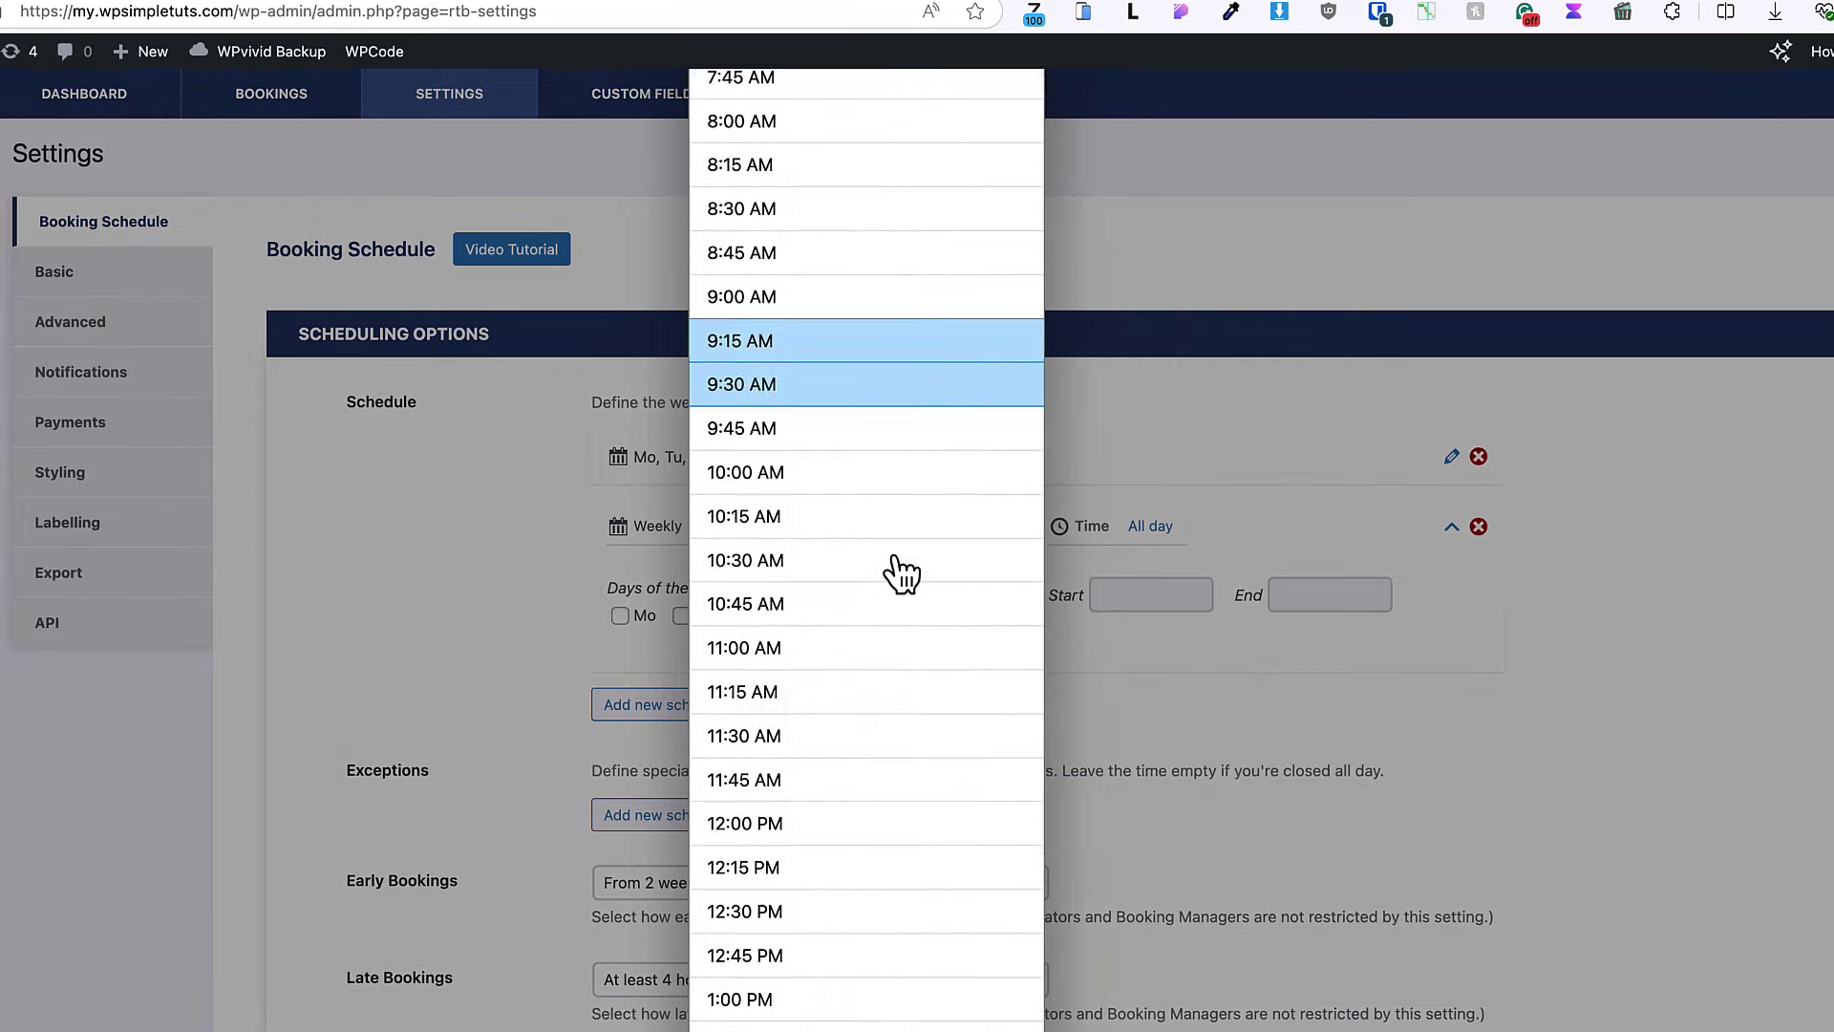
pyautogui.scroll(-5, 898, 573)
pyautogui.click(773, 877)
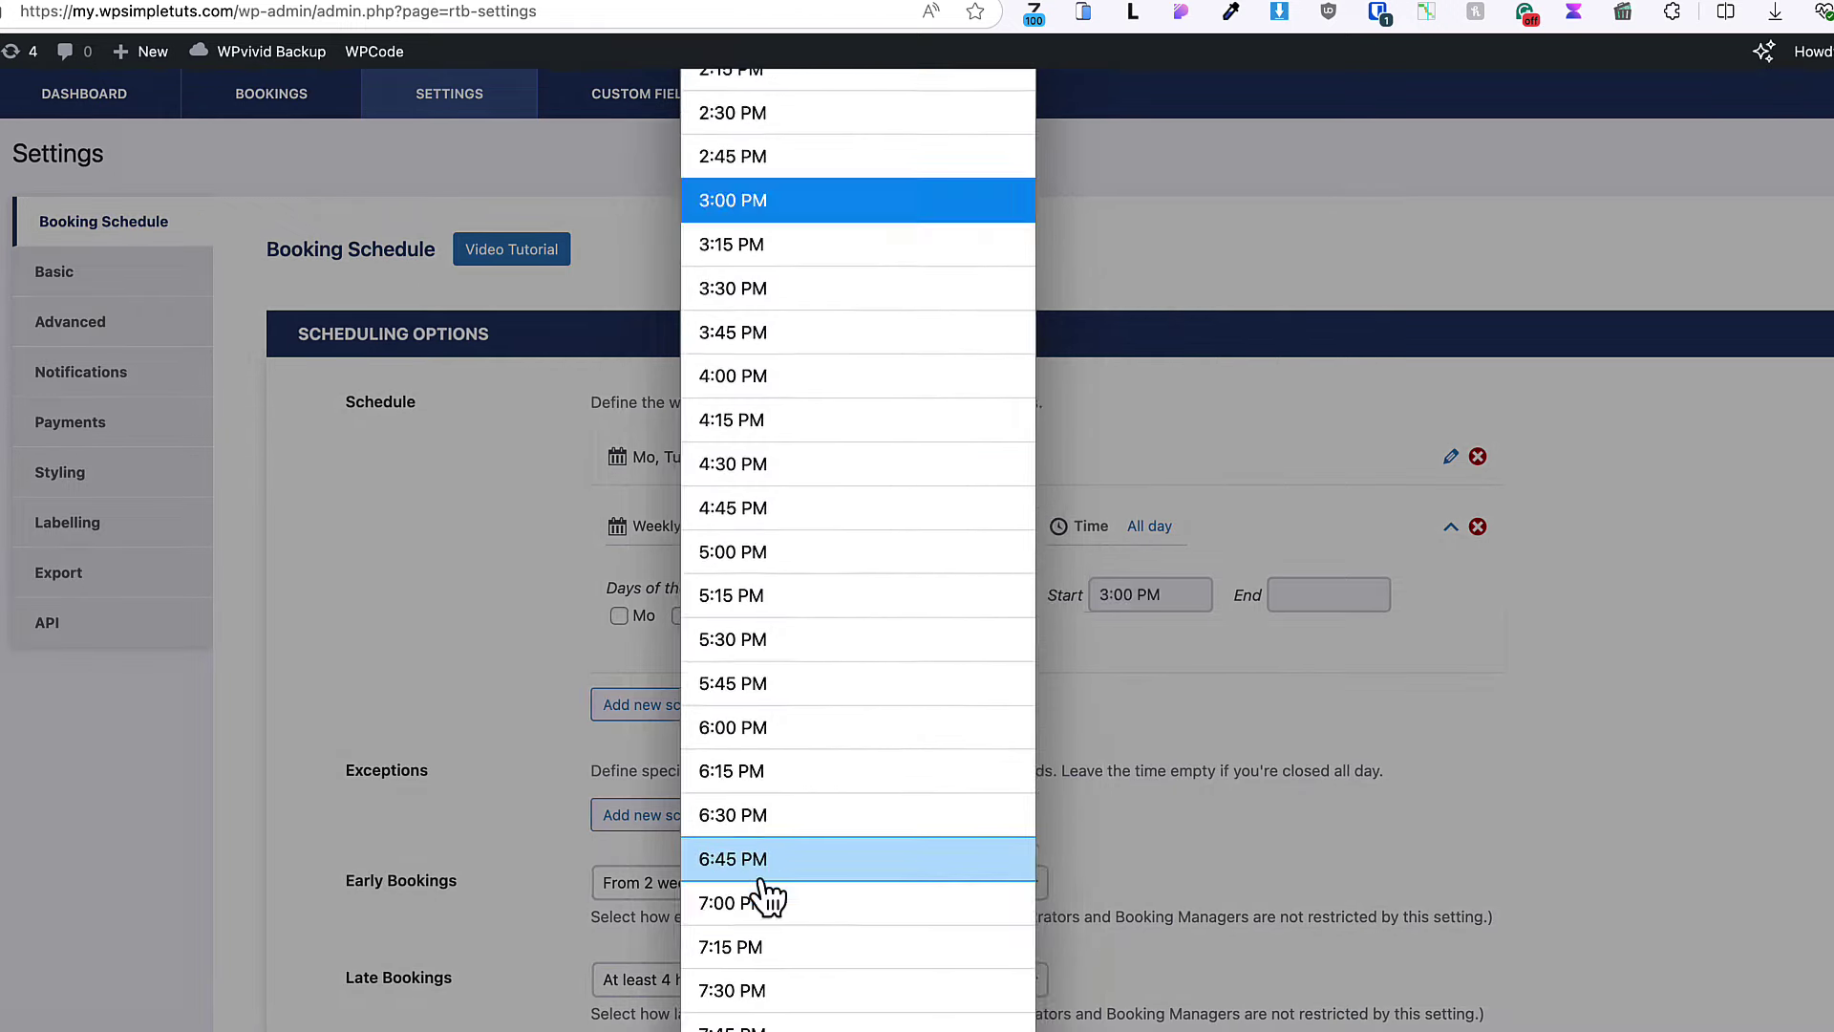
pyautogui.click(1315, 602)
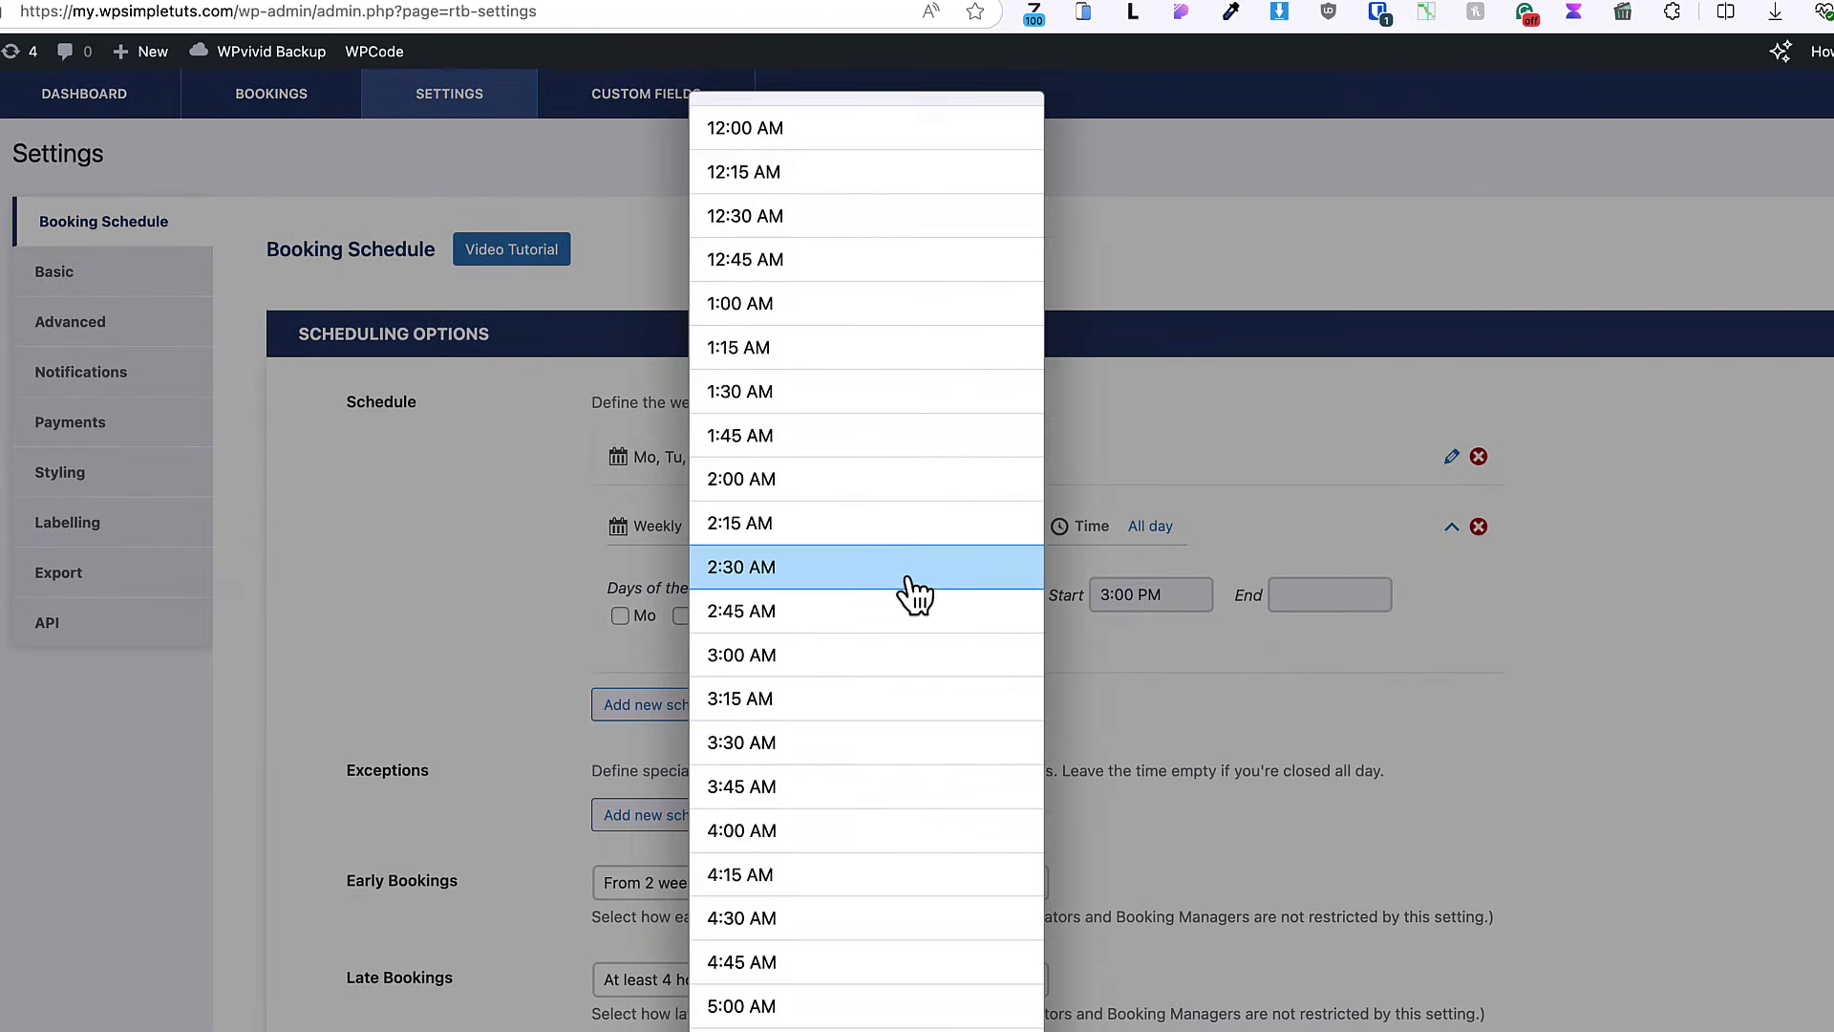
pyautogui.scroll(-15, 912, 592)
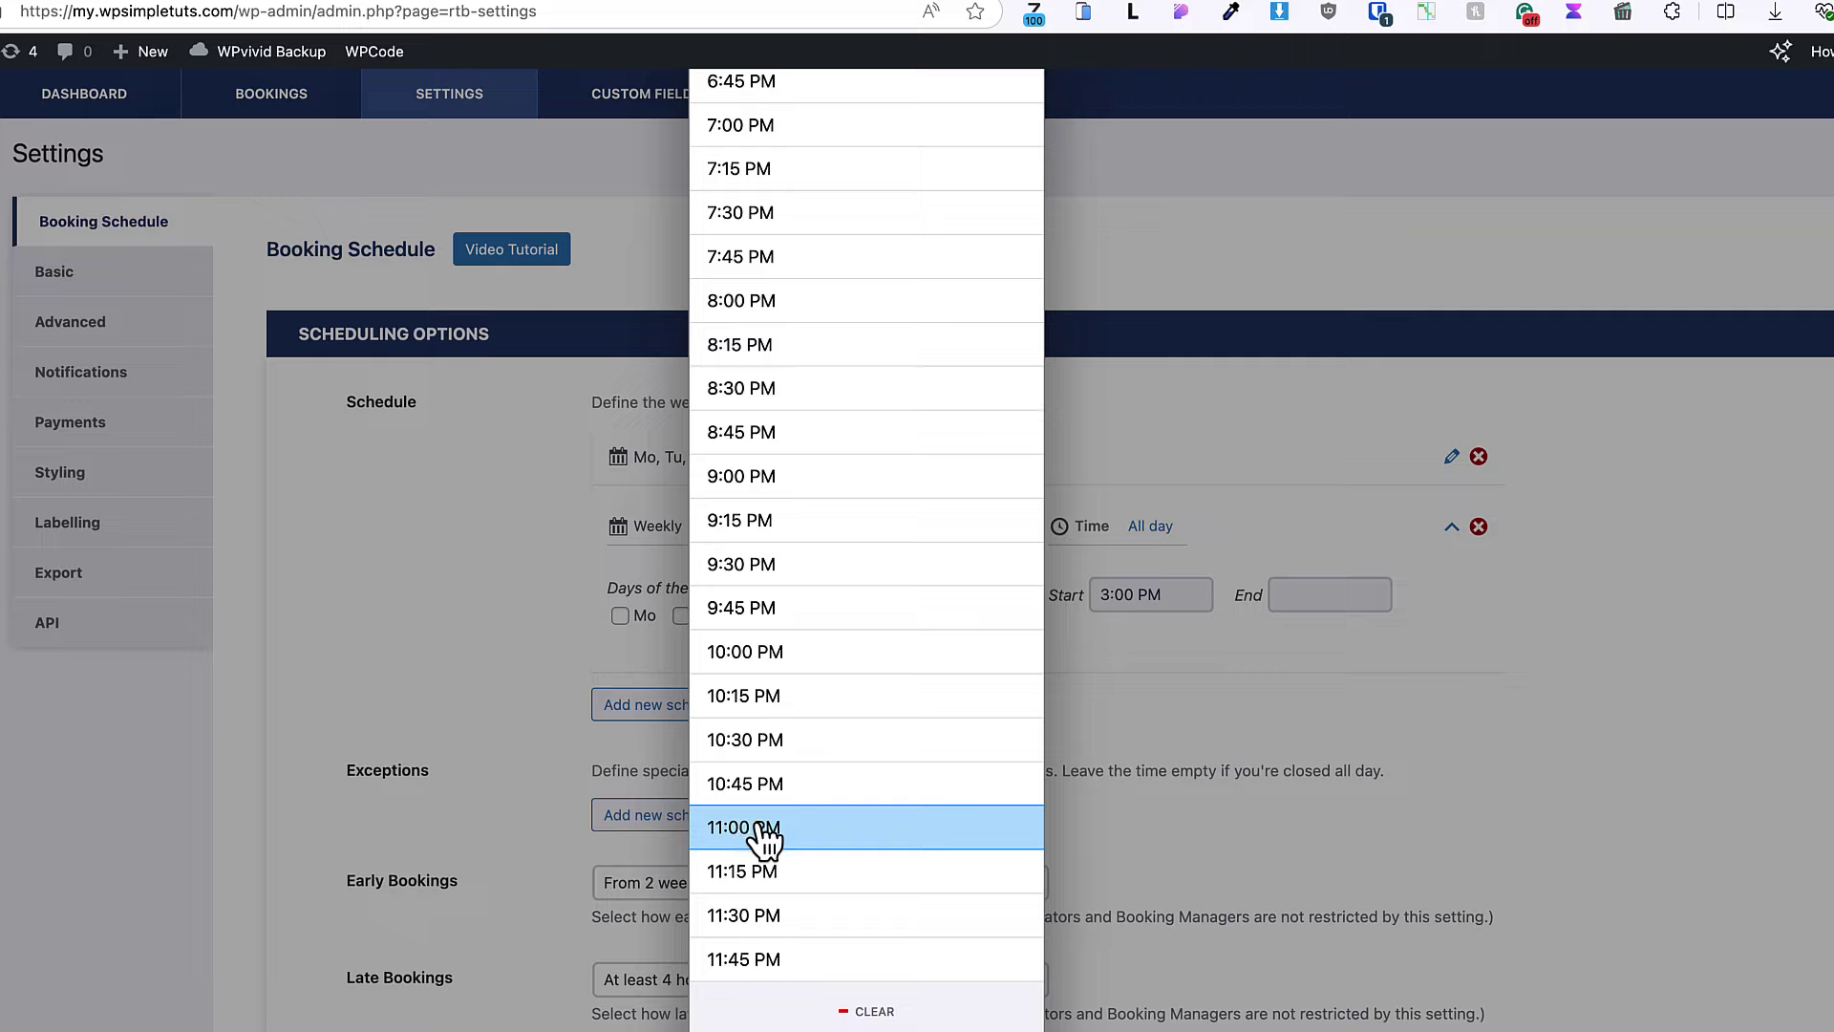
pyautogui.click(764, 831)
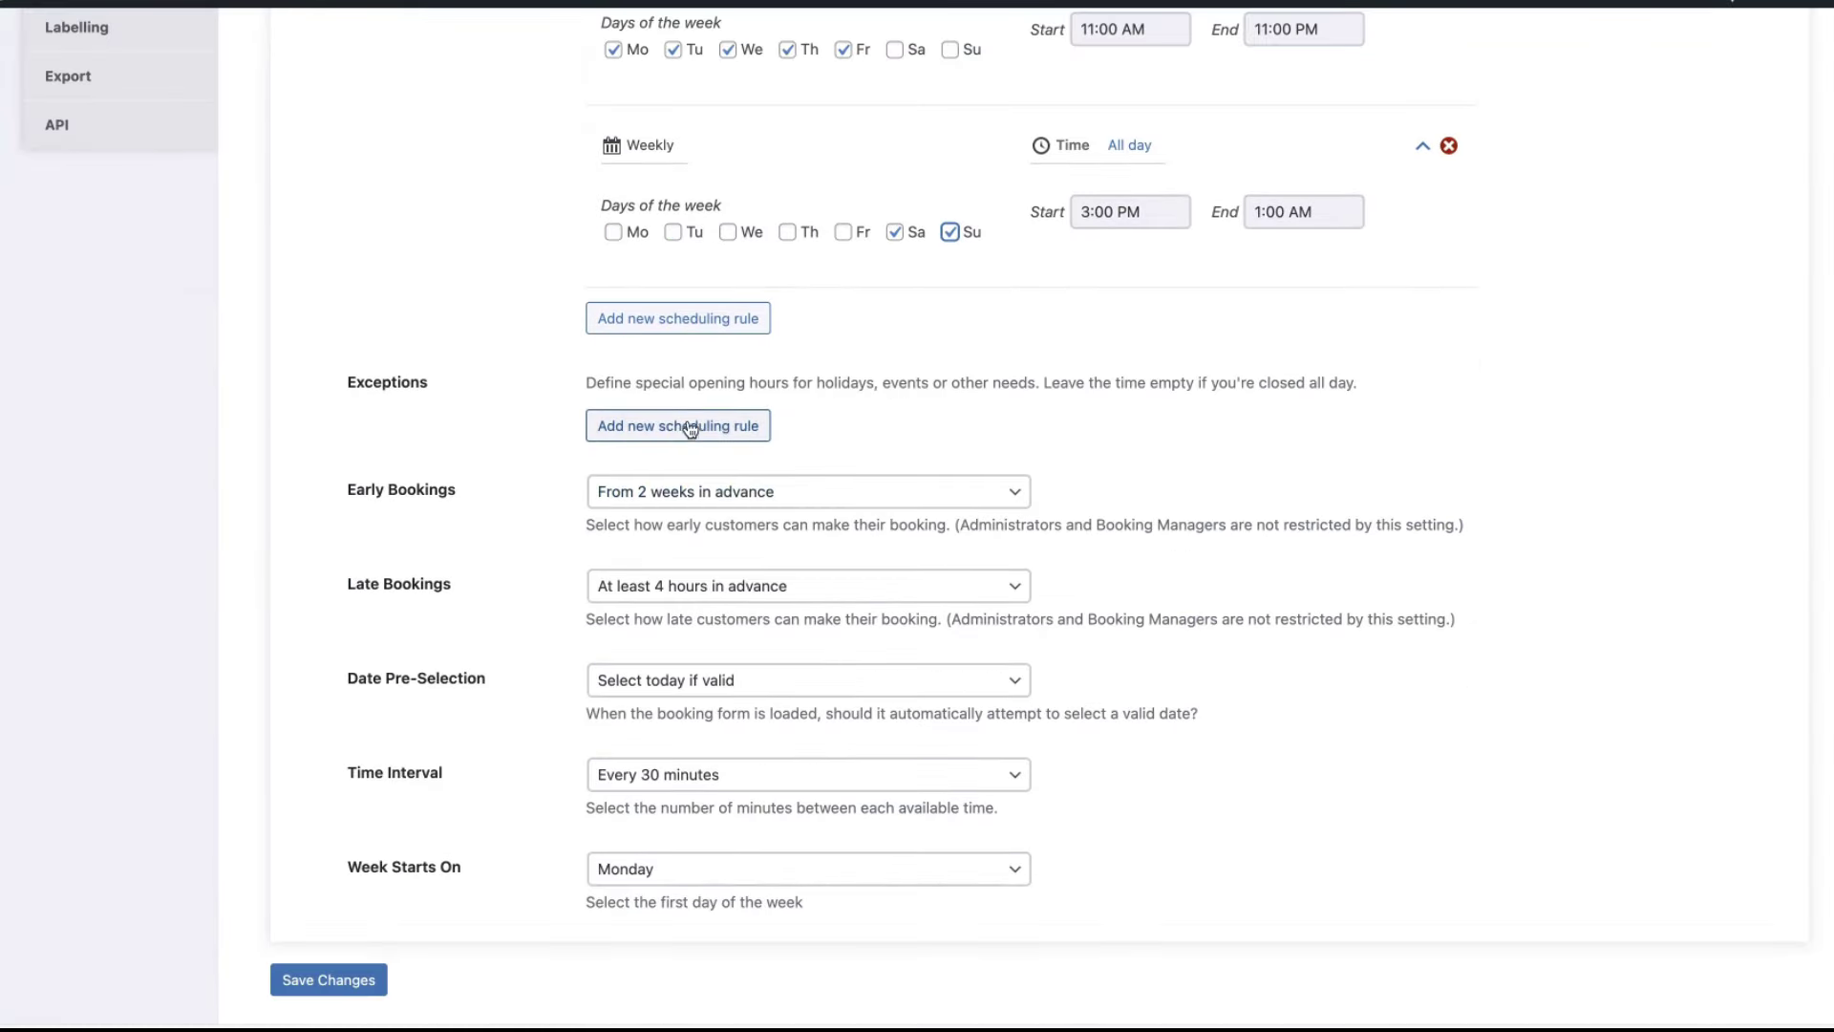
# - Add a trial opening-hours exception dated next month, then delete it
pyautogui.click(690, 428)
pyautogui.click(694, 489)
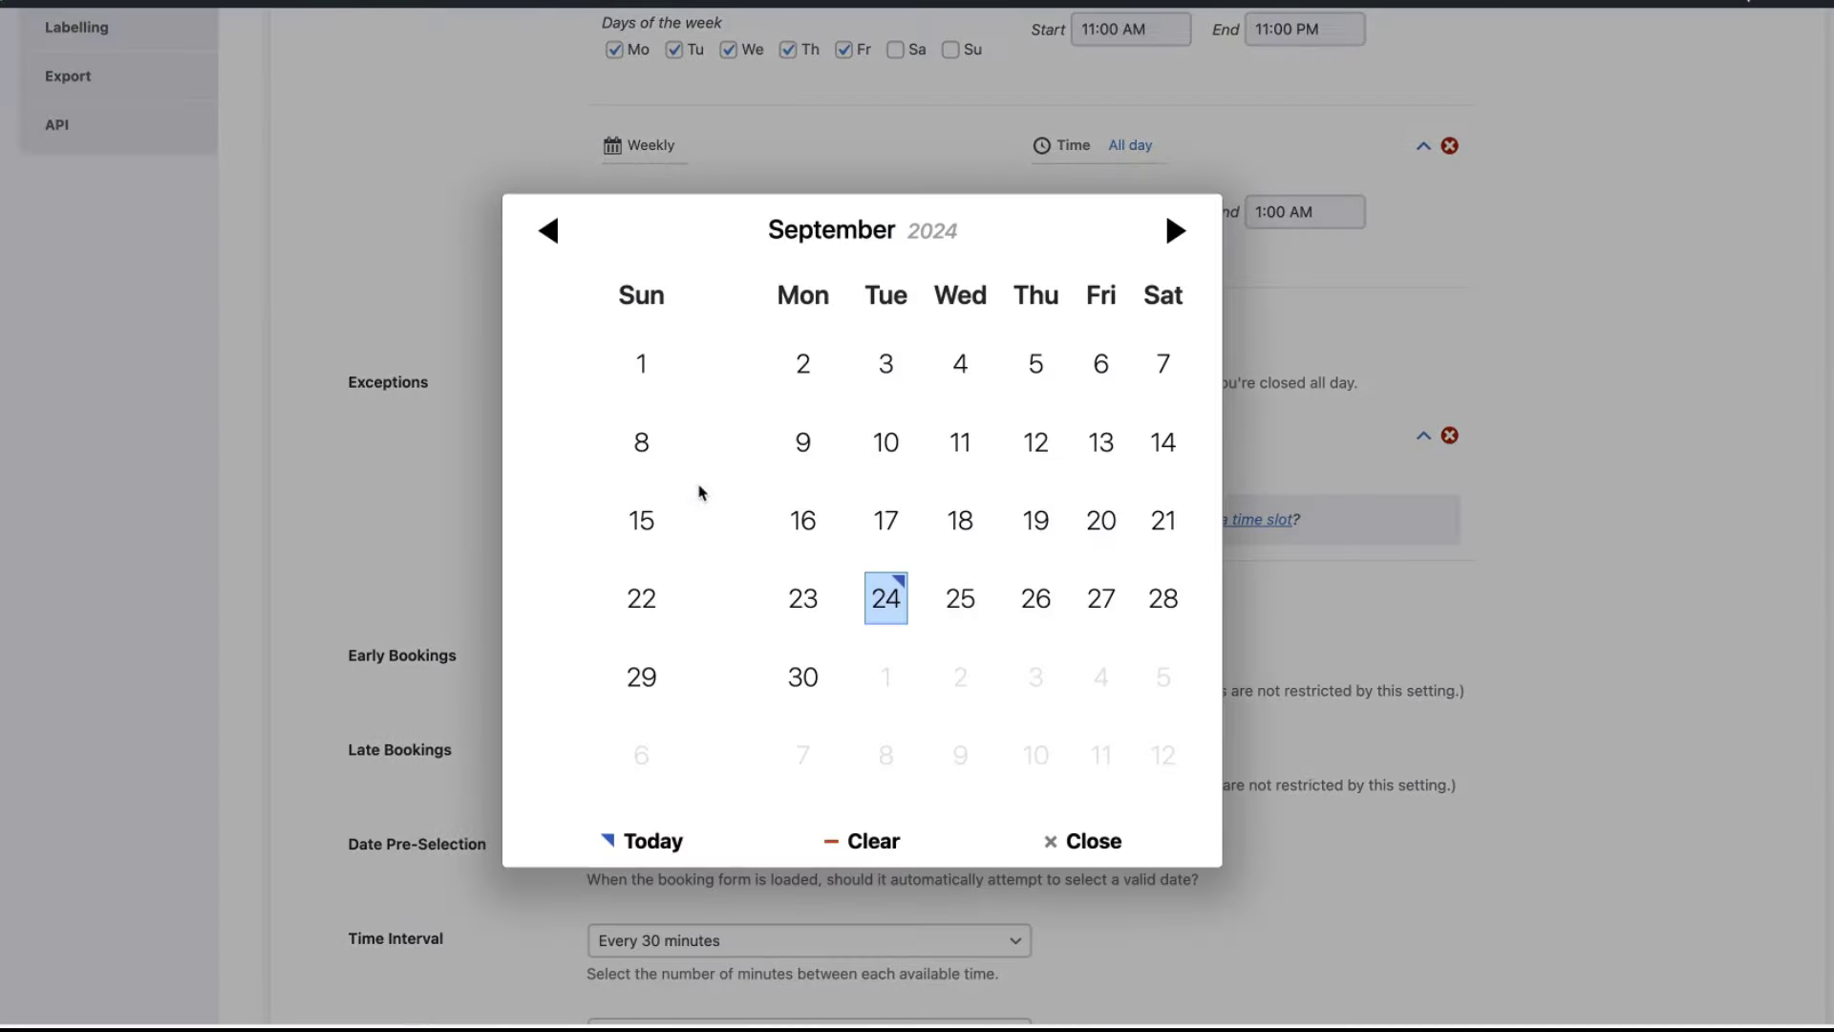
pyautogui.click(1175, 232)
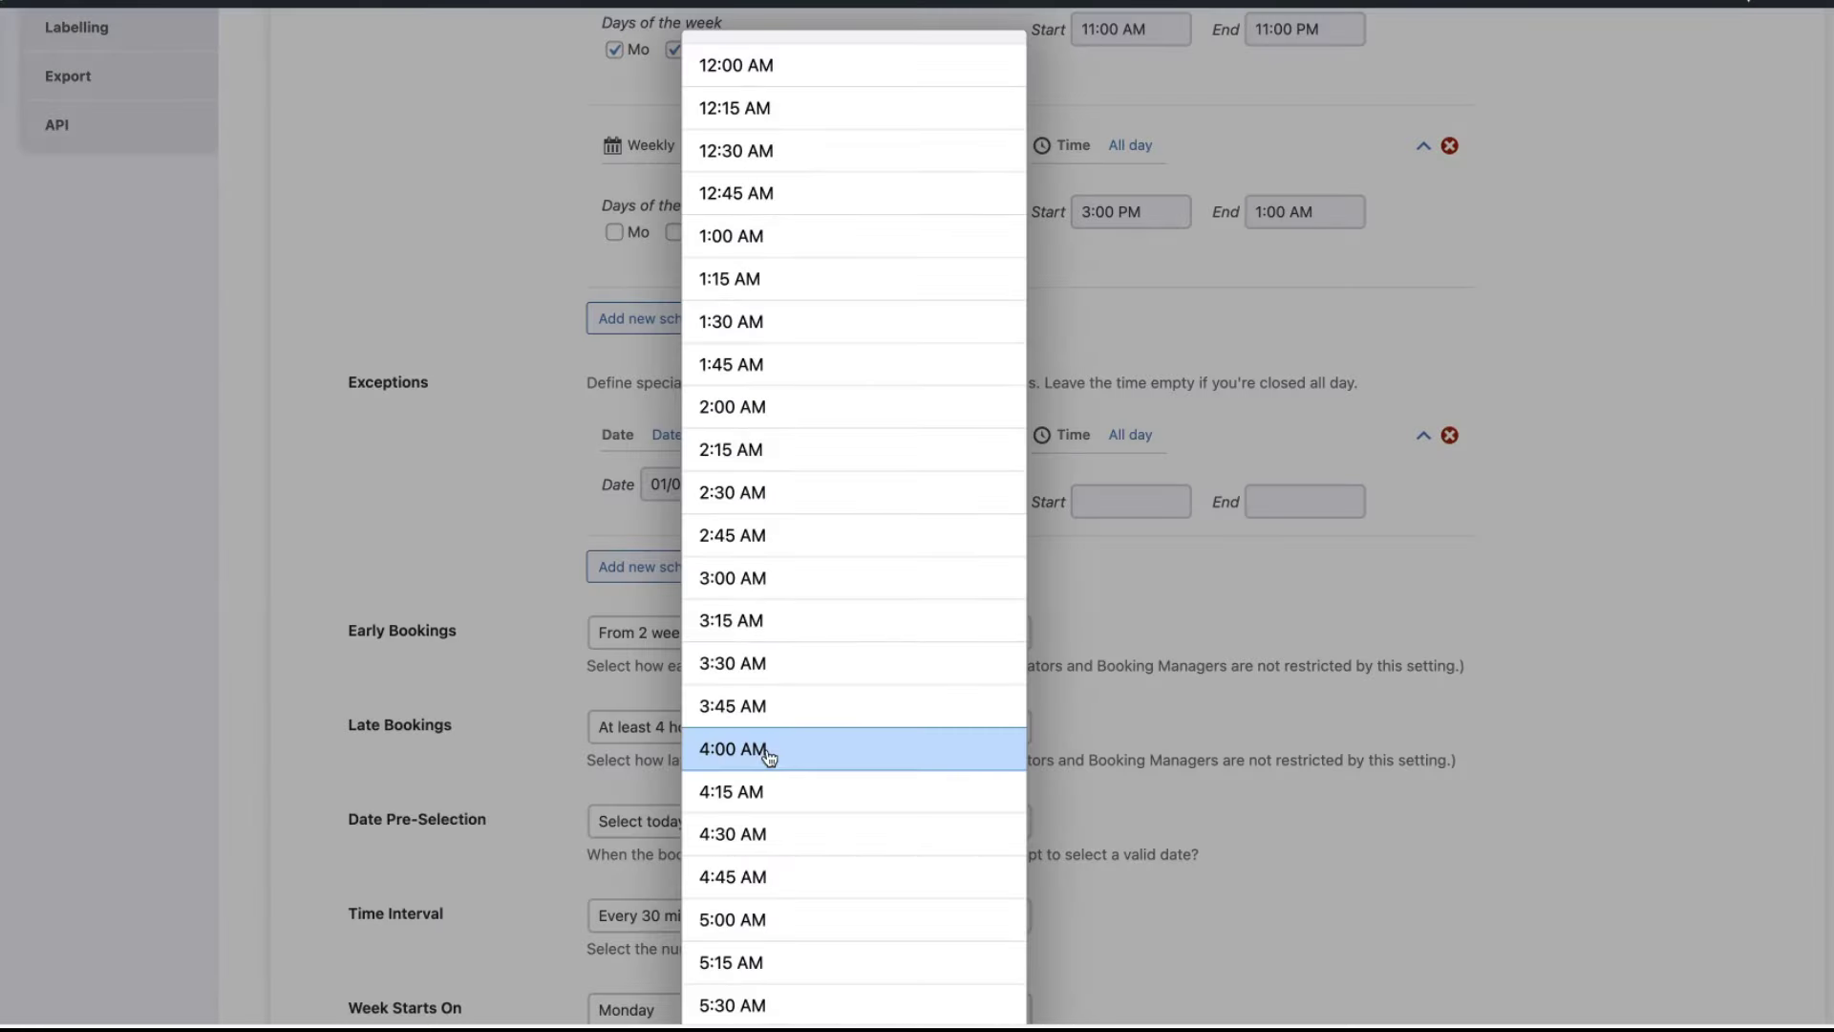
pyautogui.scroll(-5, 758, 745)
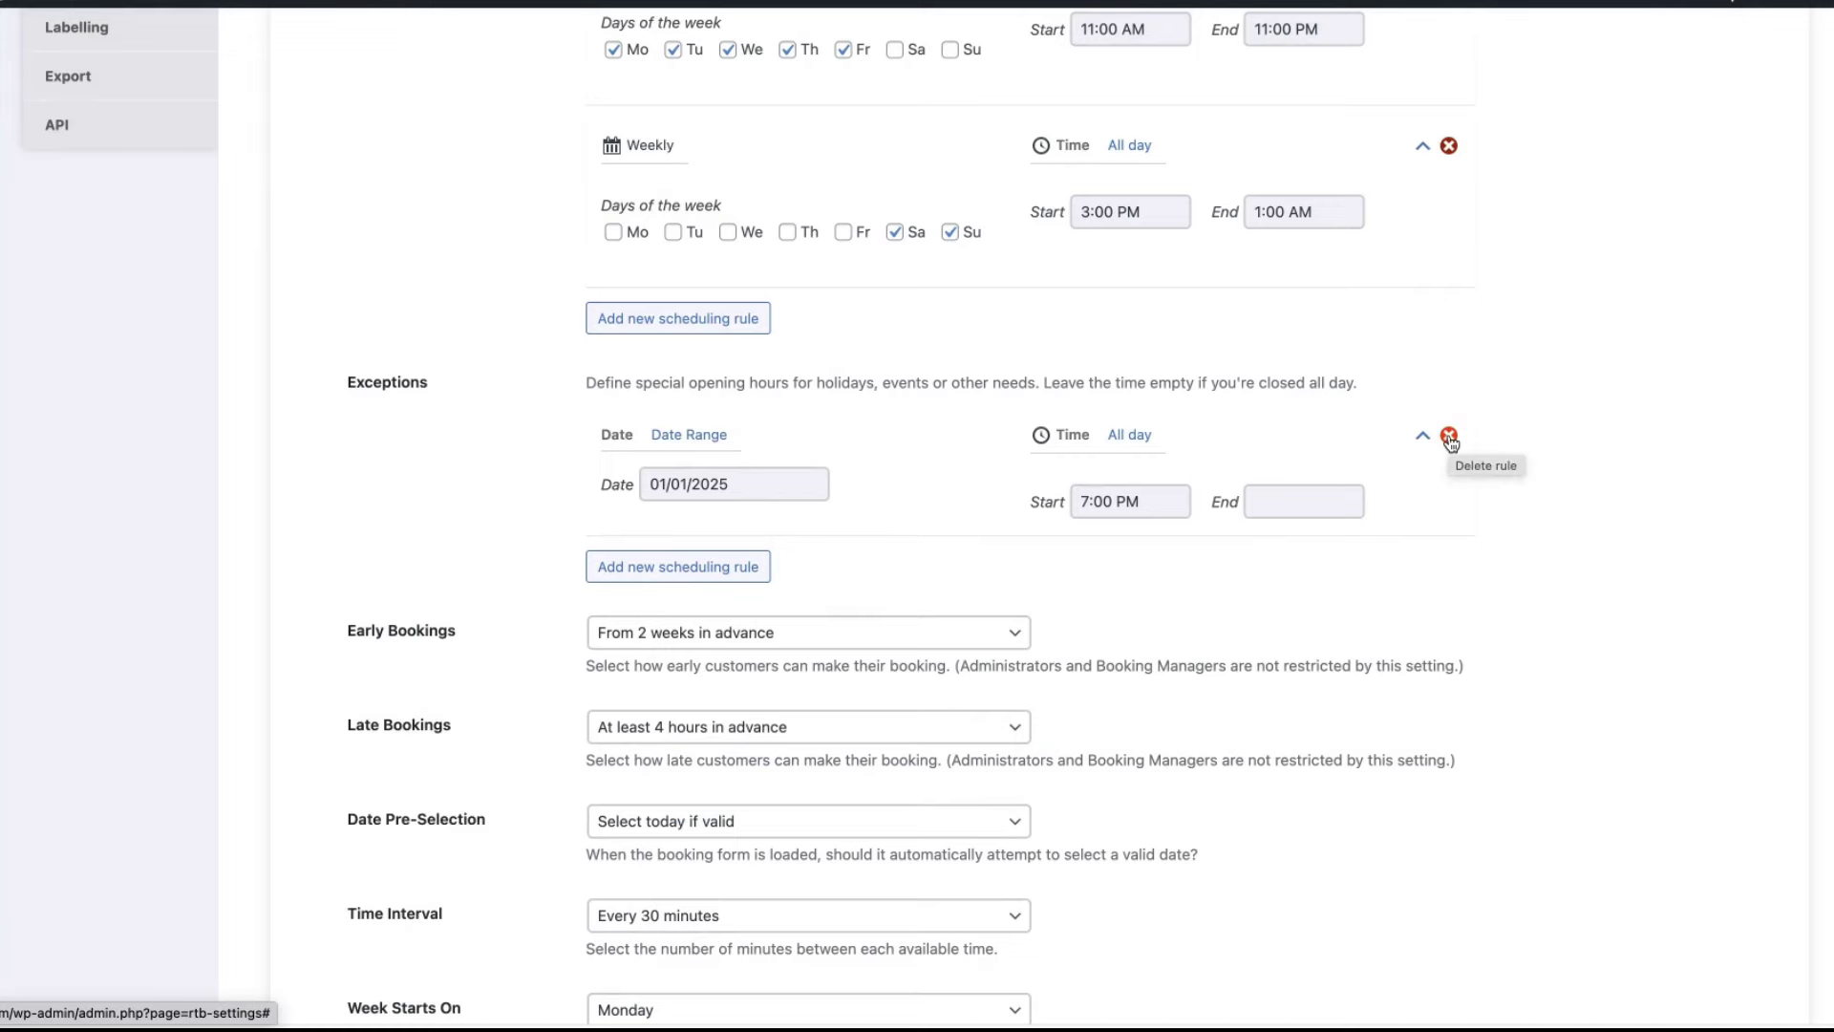
pyautogui.click(1449, 437)
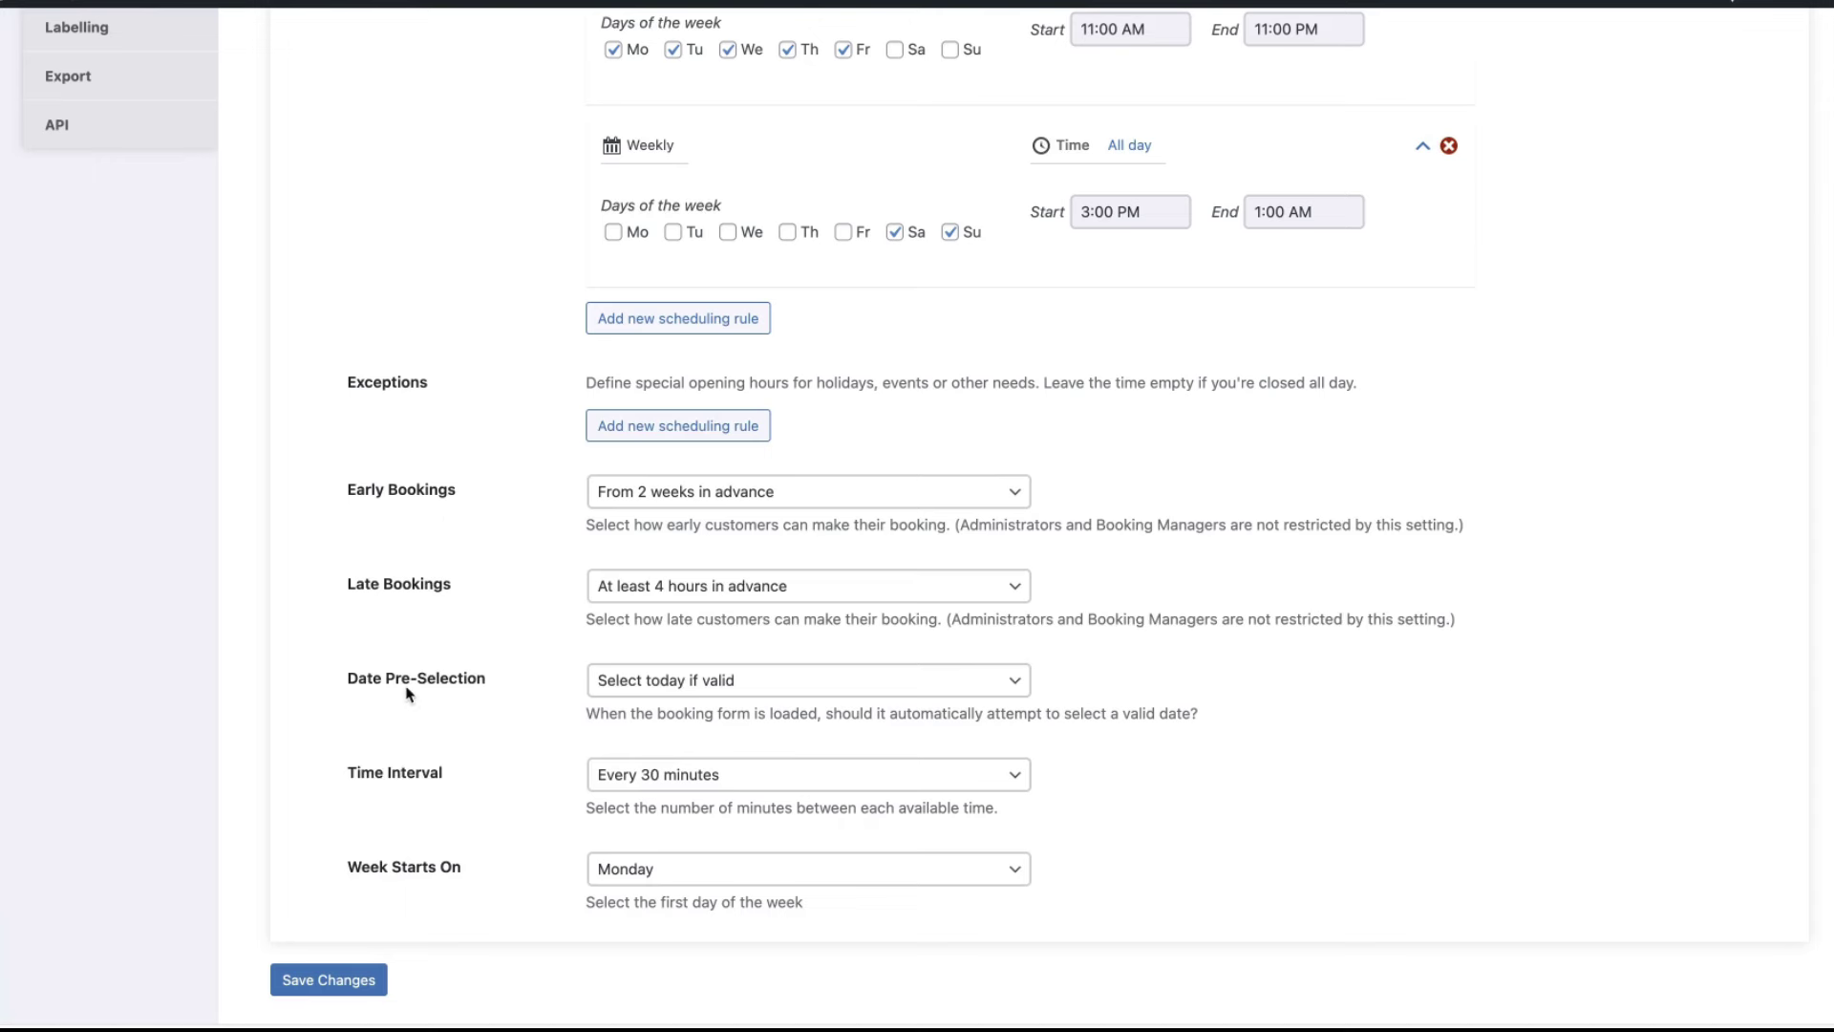
# - Leave Date Pre-Selection on 'today if valid' and save the booking schedule
pyautogui.click(743, 682)
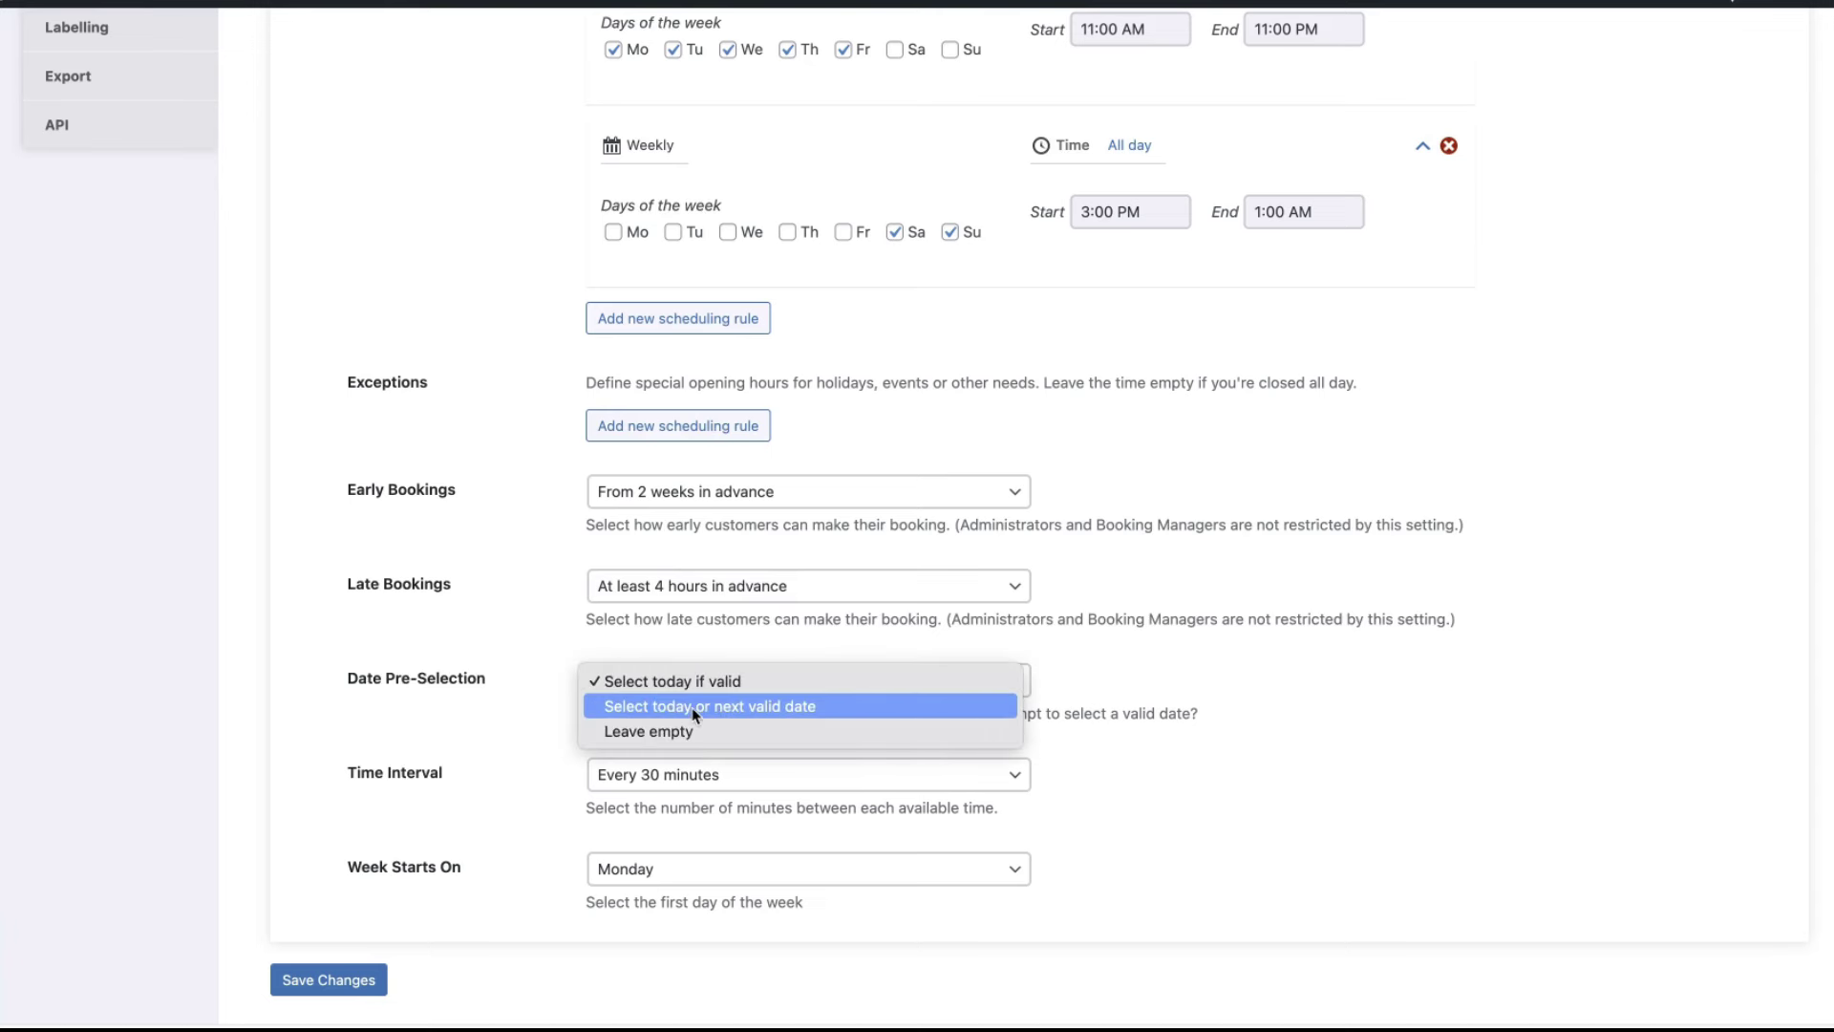
pyautogui.click(712, 707)
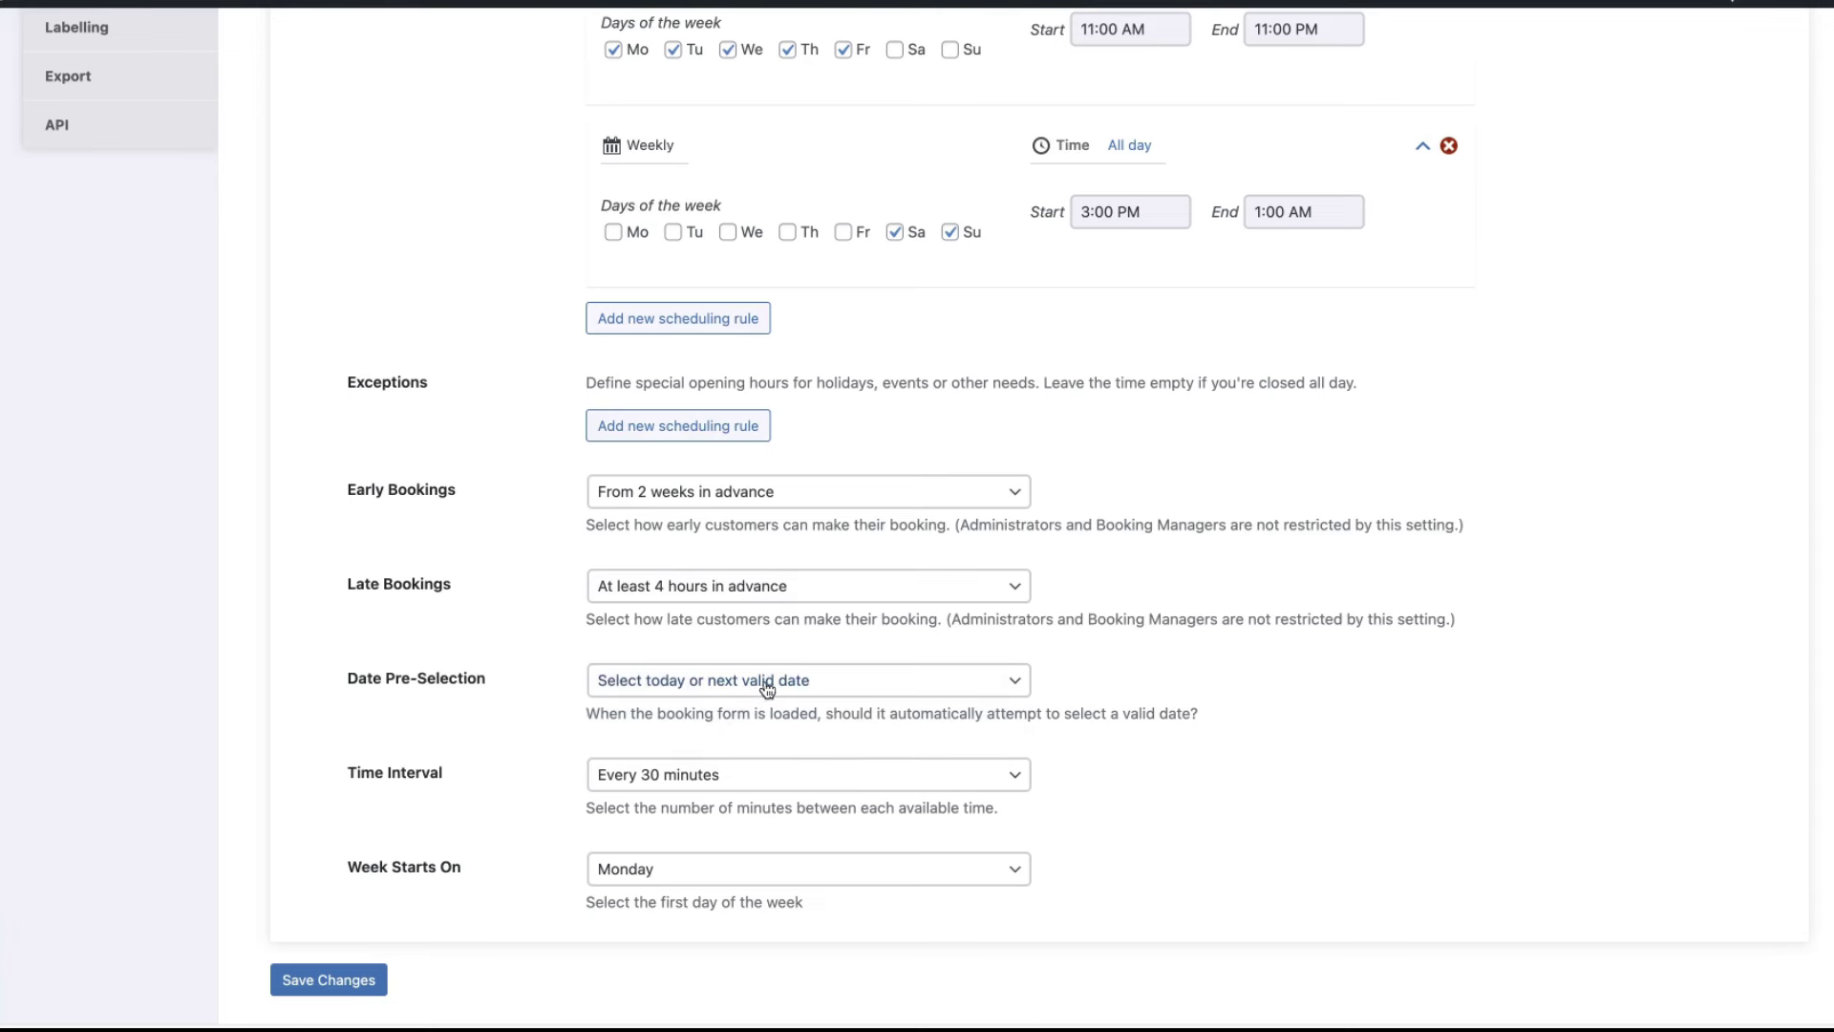
pyautogui.click(781, 686)
pyautogui.click(670, 707)
pyautogui.click(712, 703)
pyautogui.click(636, 634)
pyautogui.scroll(-2, 474, 719)
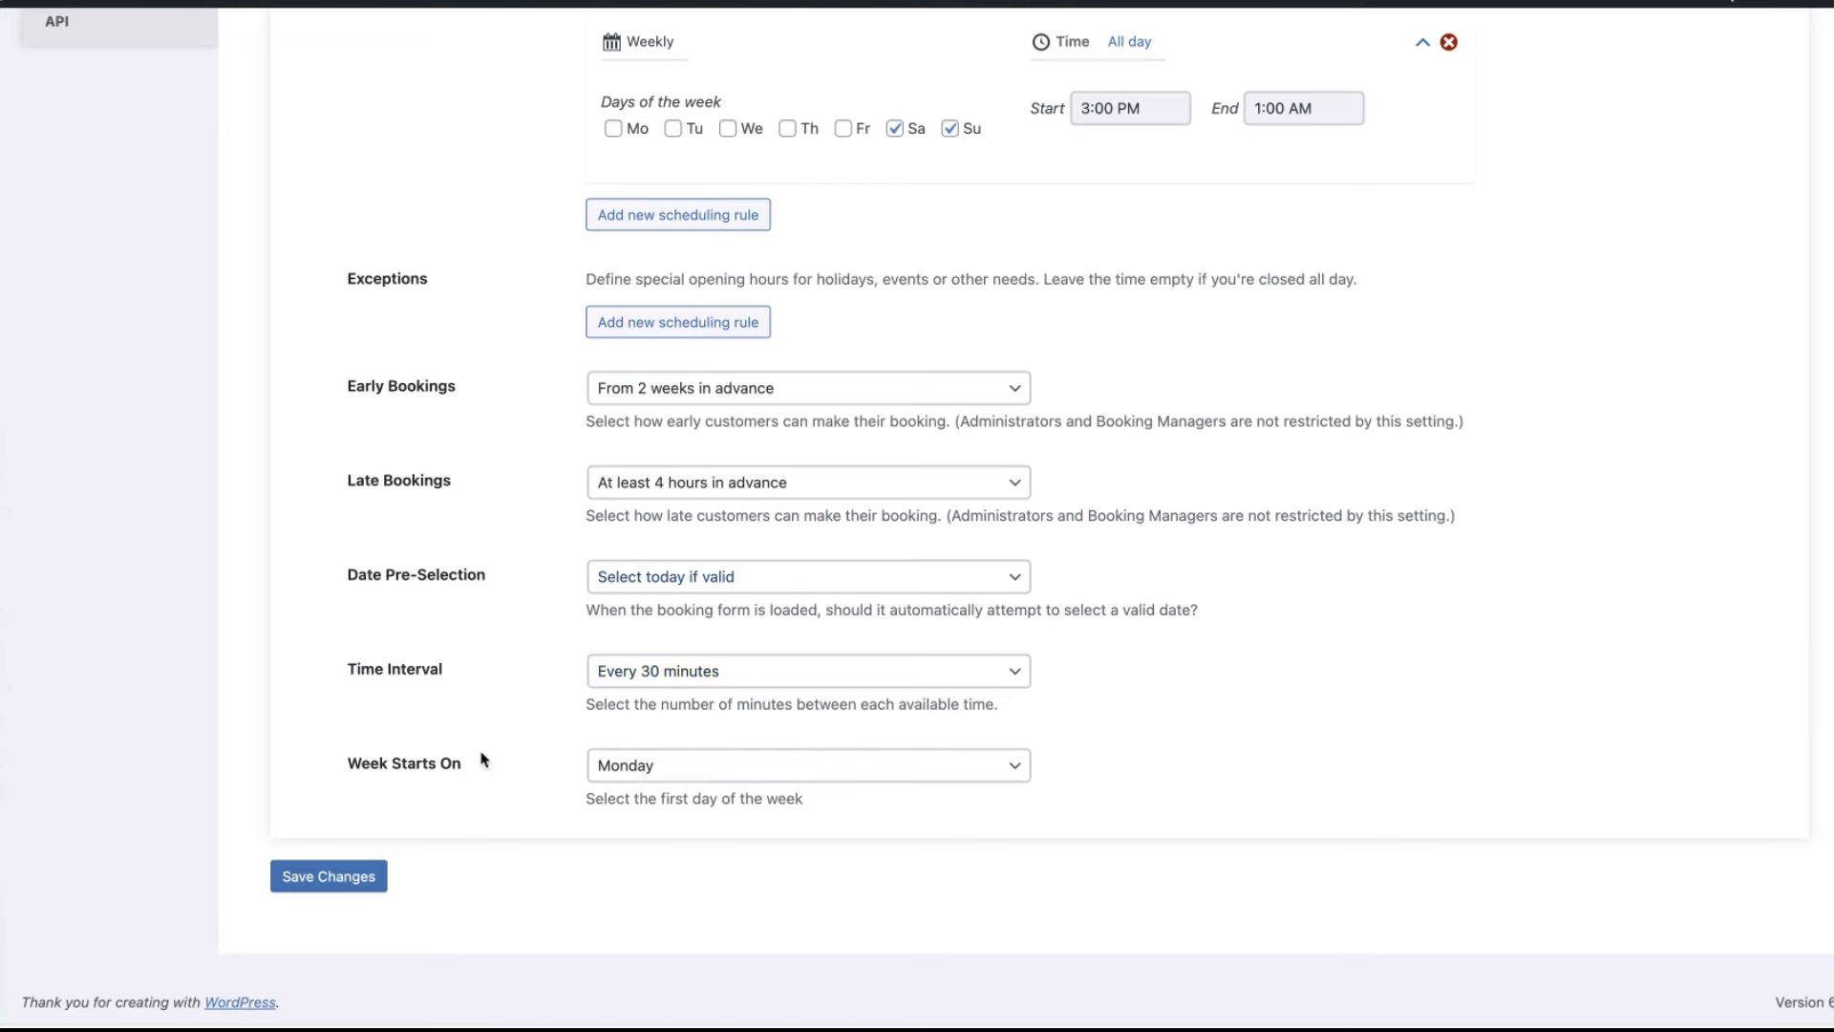
pyautogui.click(336, 877)
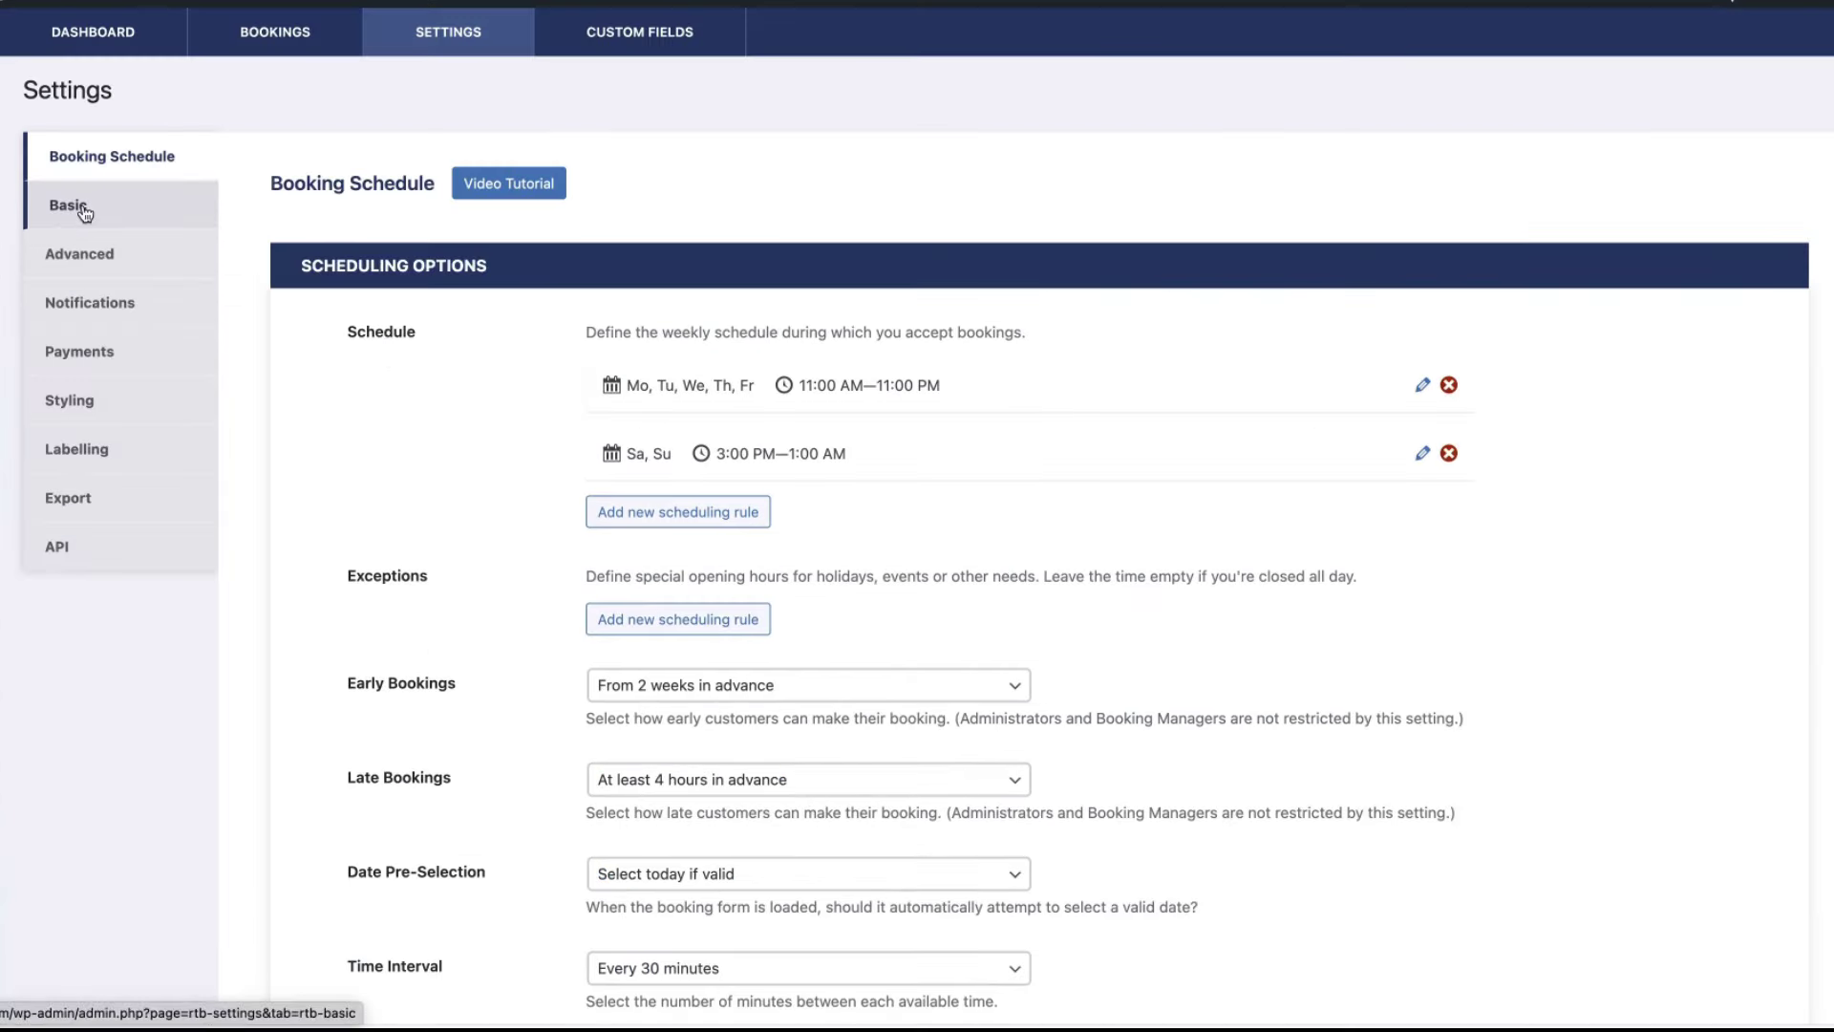
# - Open the Basic tab and review party size, confirmation messages, redirect pages and date/time formats
pyautogui.click(84, 212)
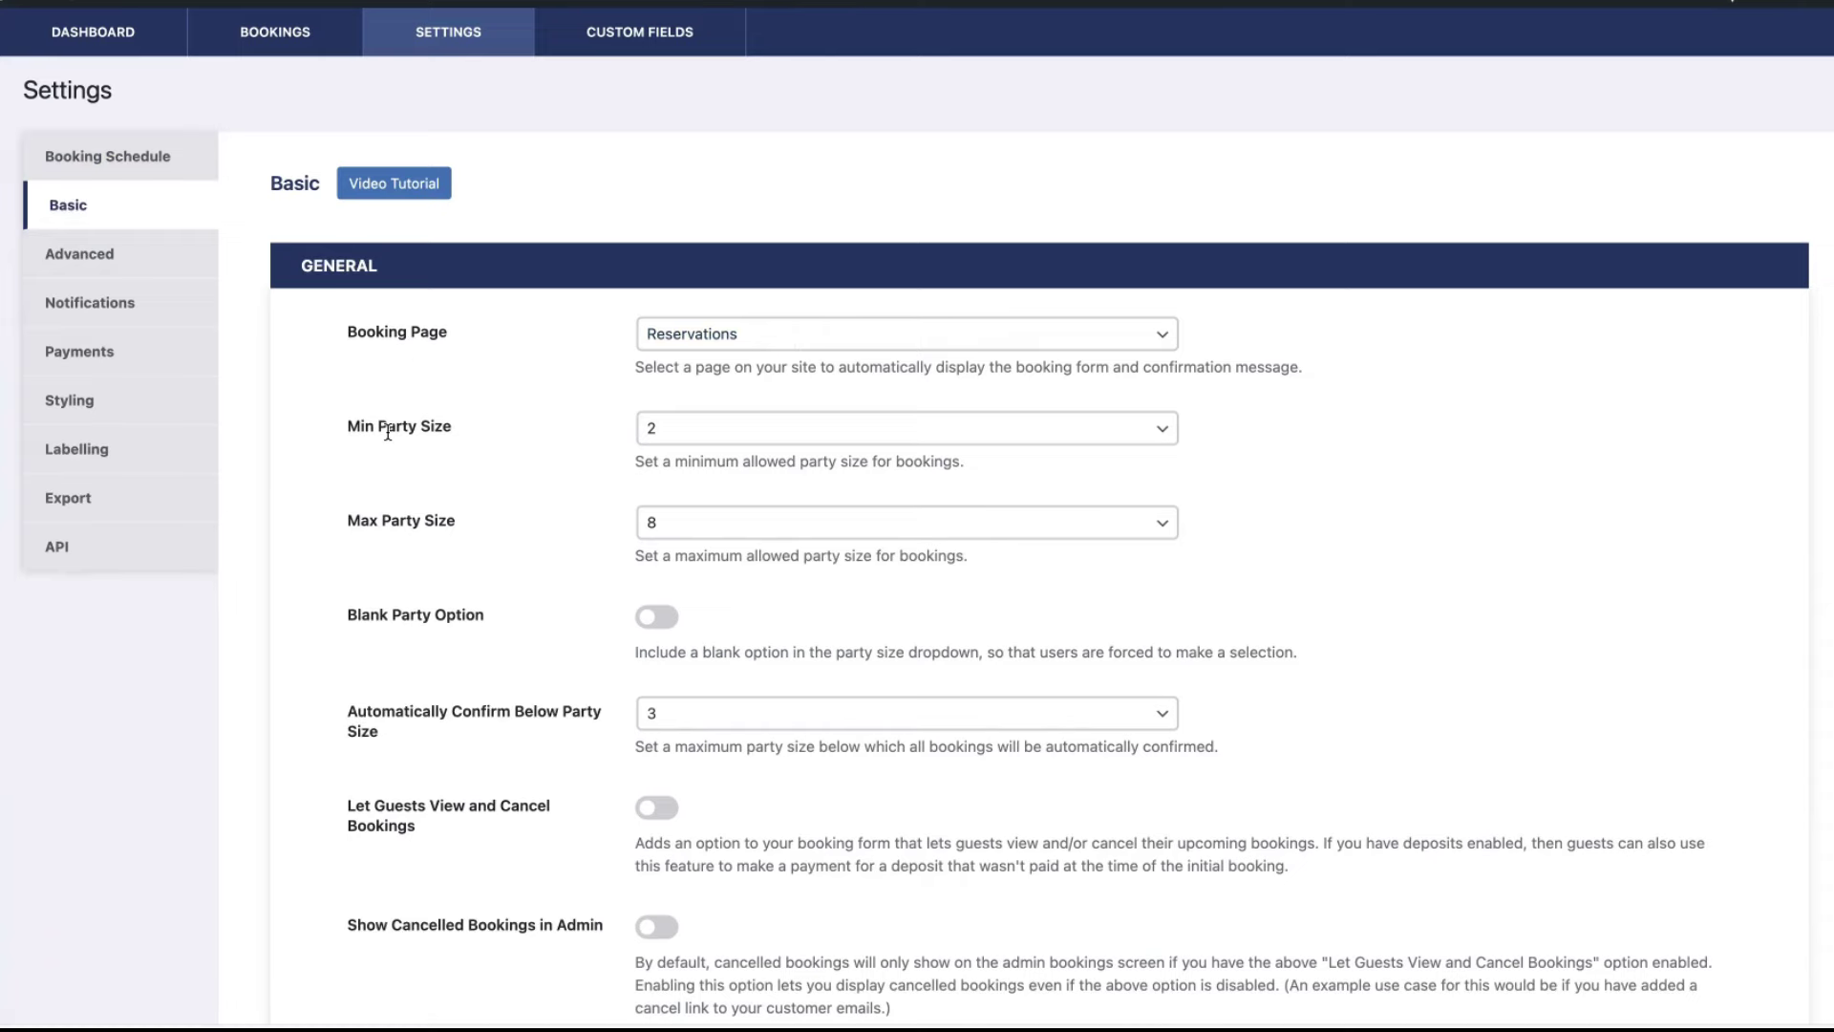
pyautogui.scroll(-3, 456, 522)
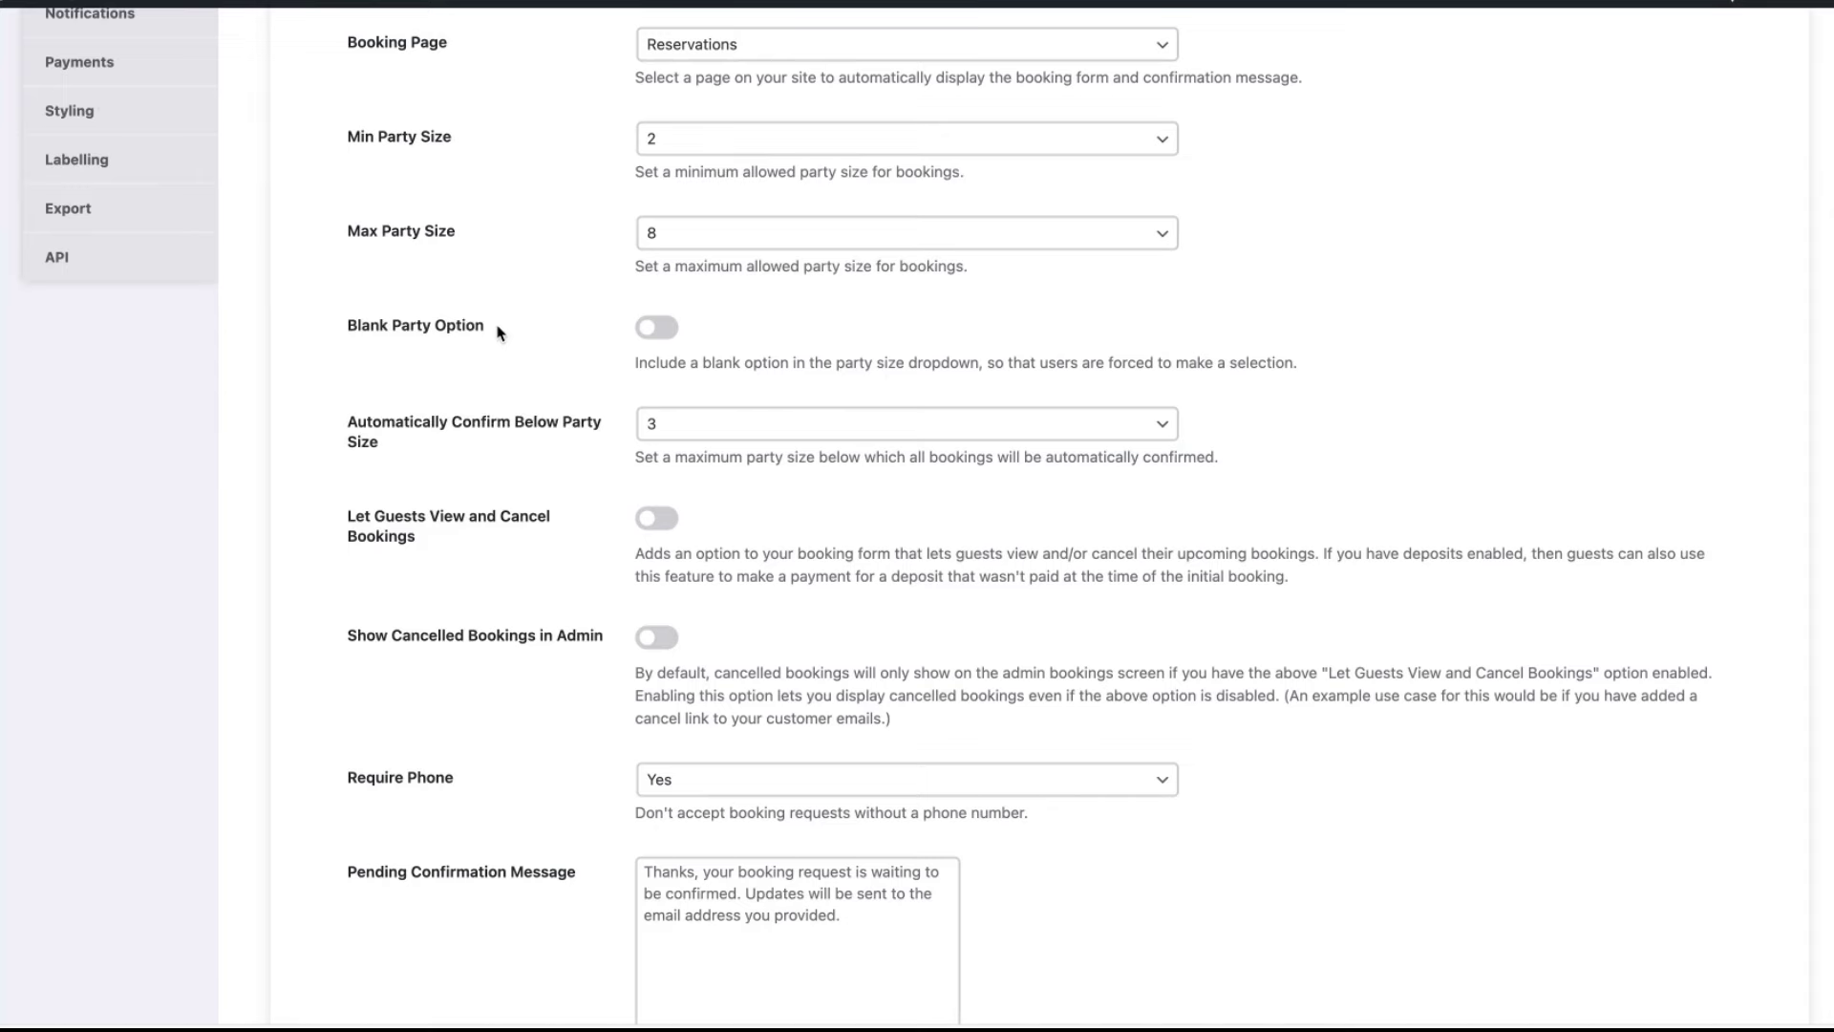
pyautogui.scroll(-2, 495, 335)
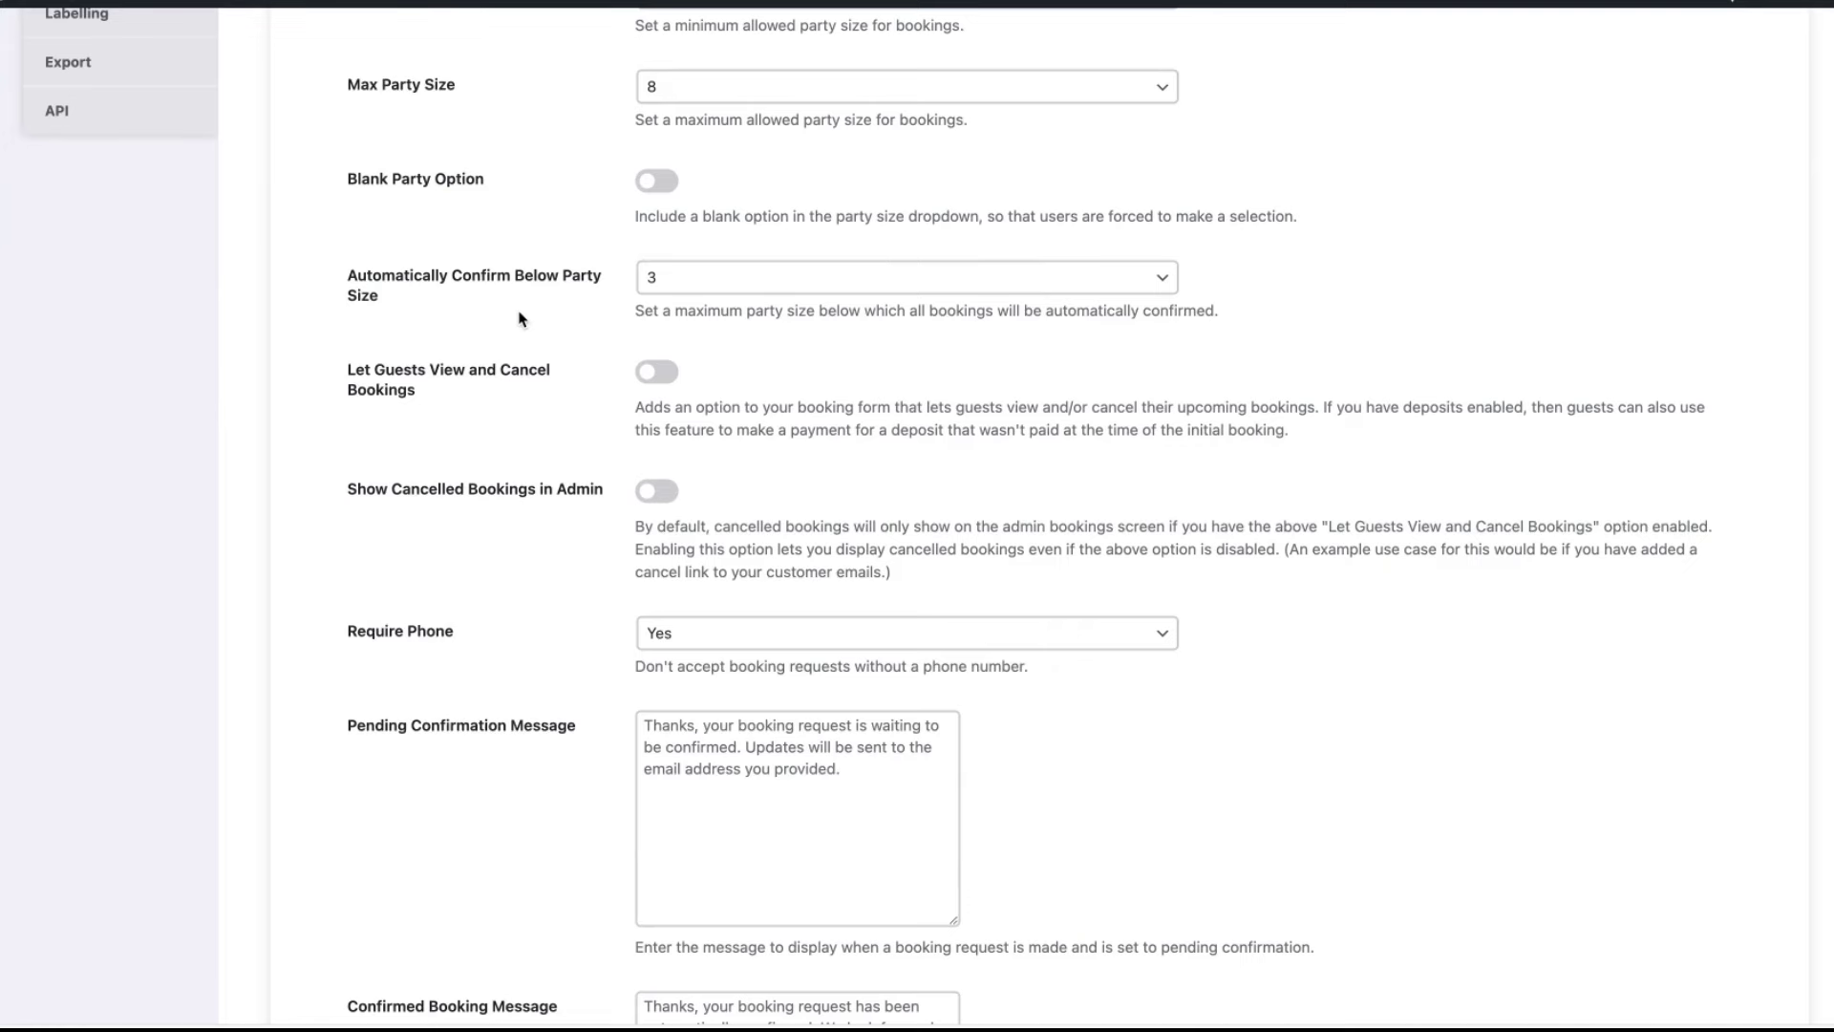
pyautogui.scroll(-1, 554, 318)
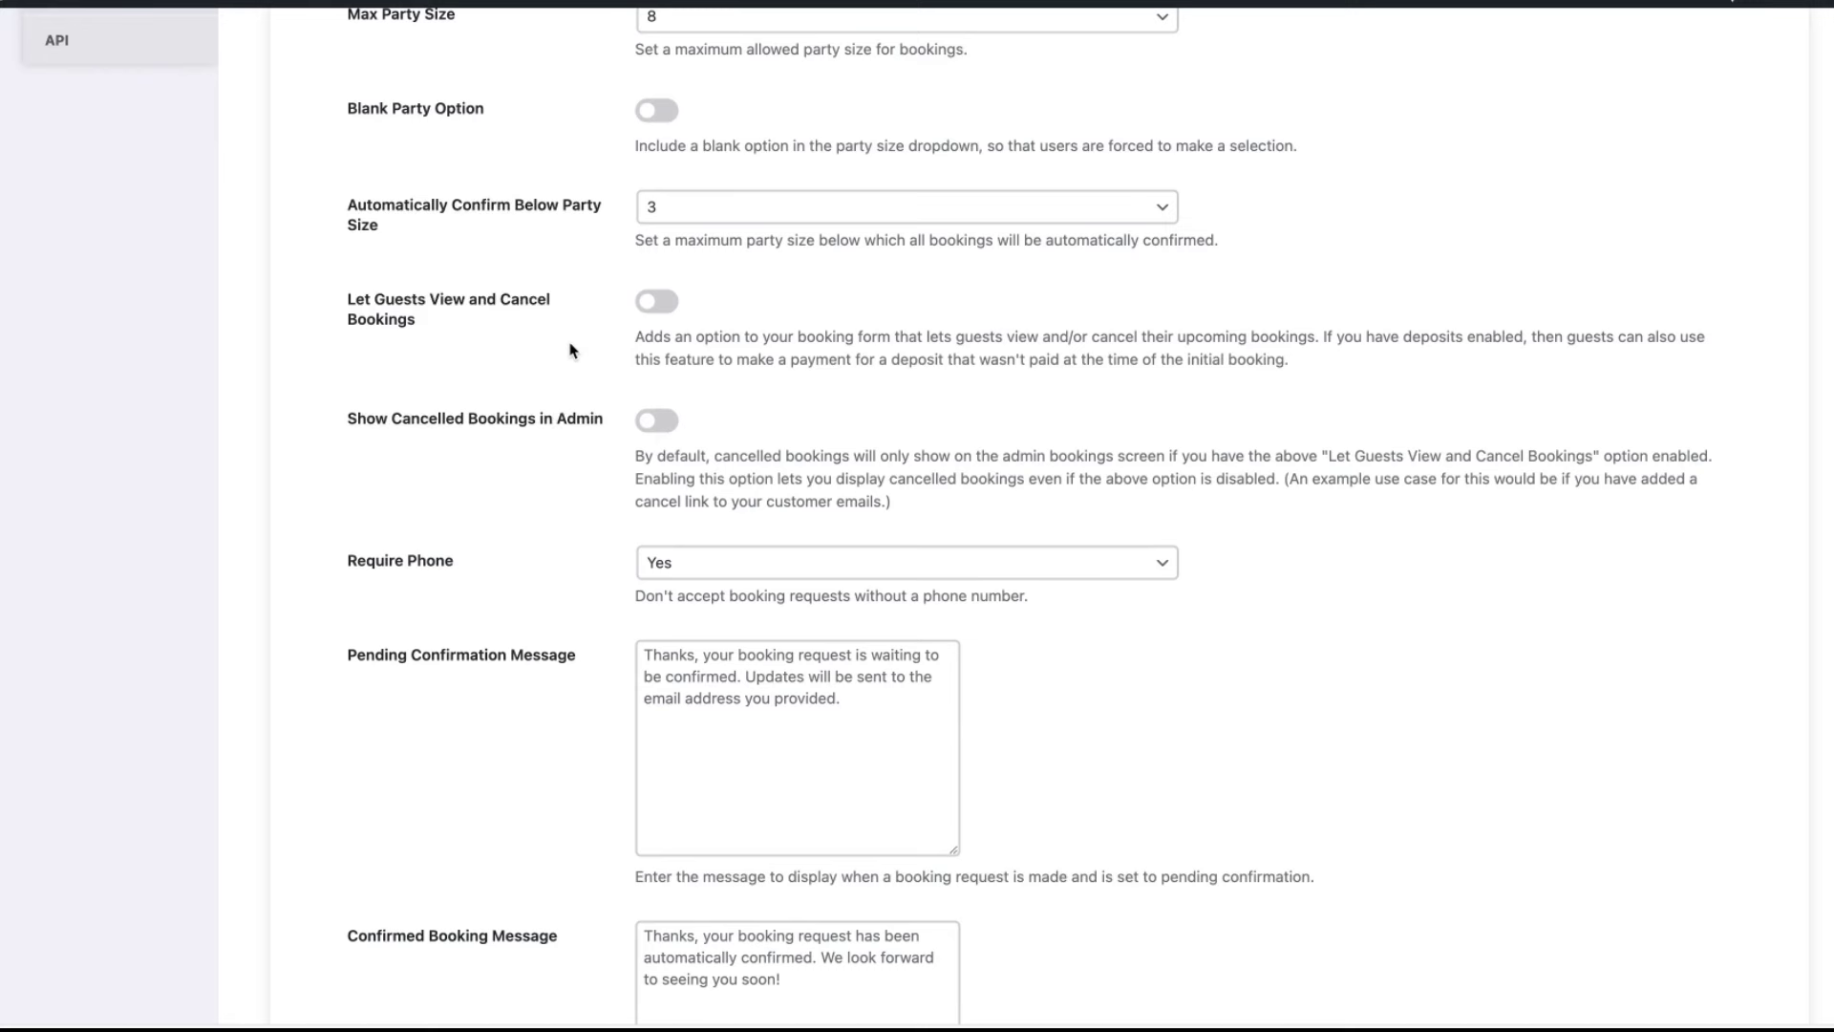
pyautogui.scroll(-1, 573, 358)
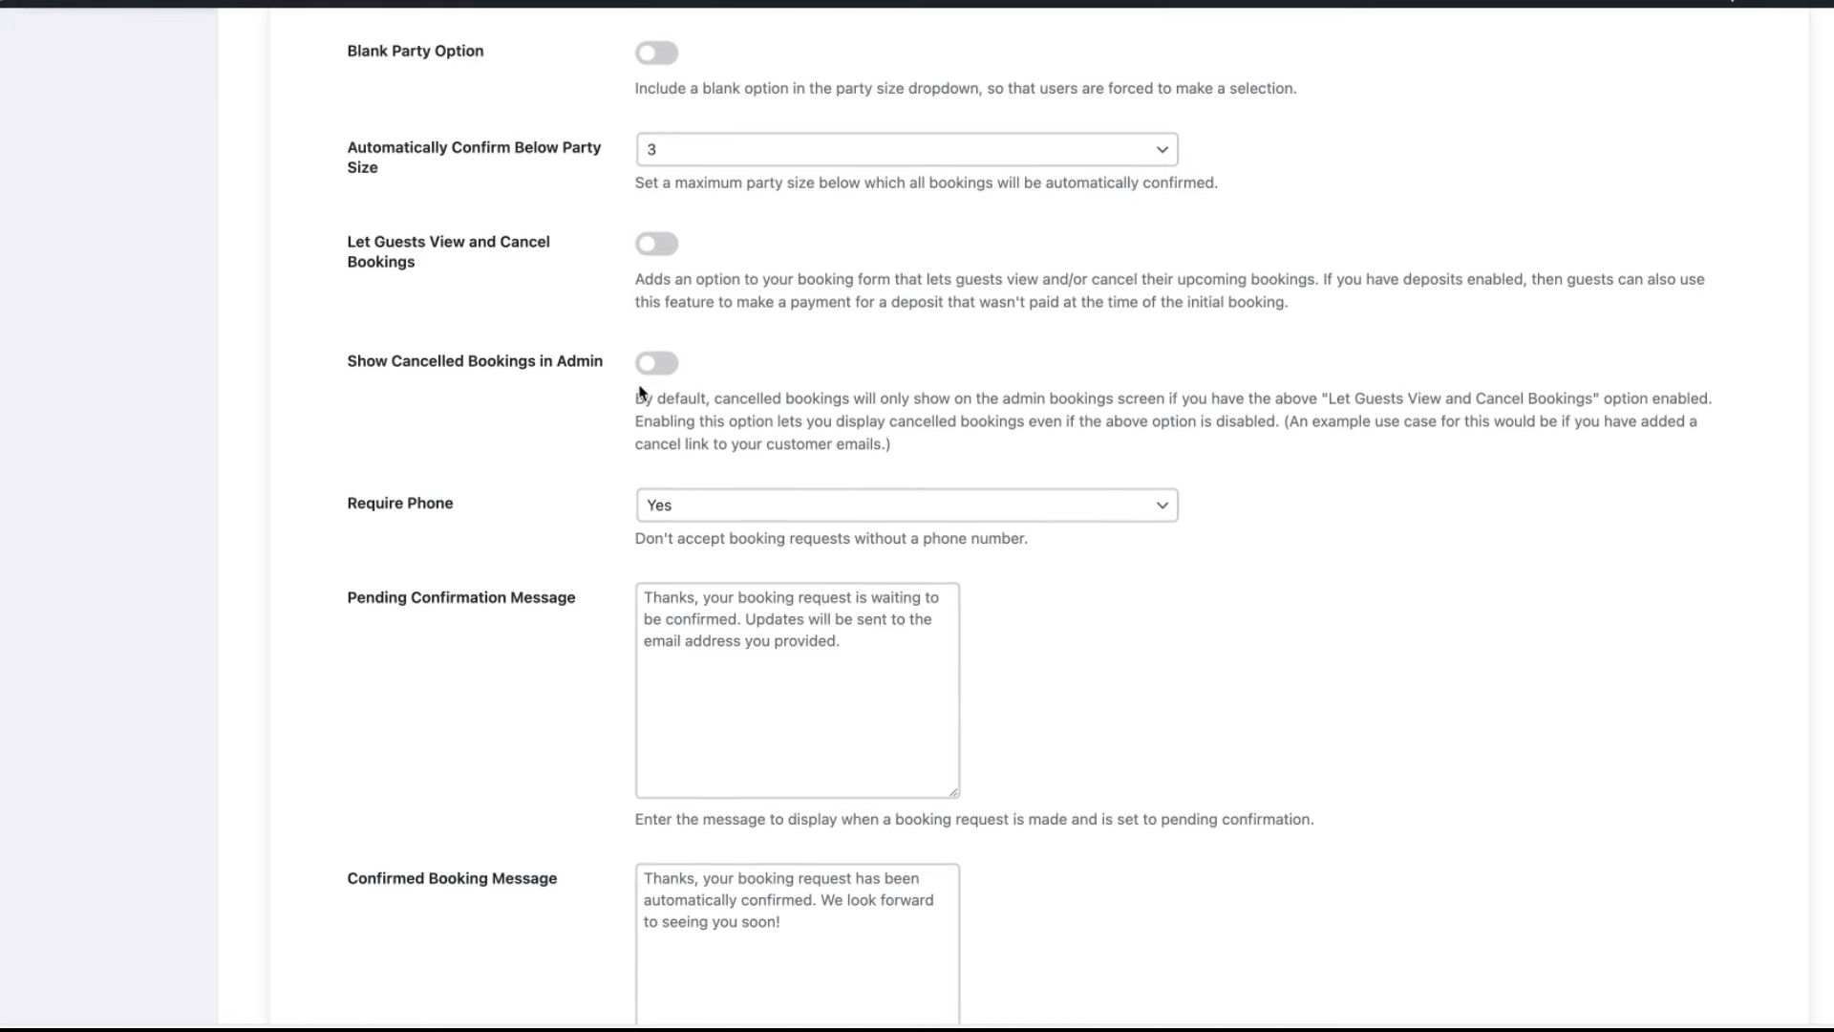
pyautogui.scroll(-2, 639, 411)
pyautogui.scroll(-2, 636, 418)
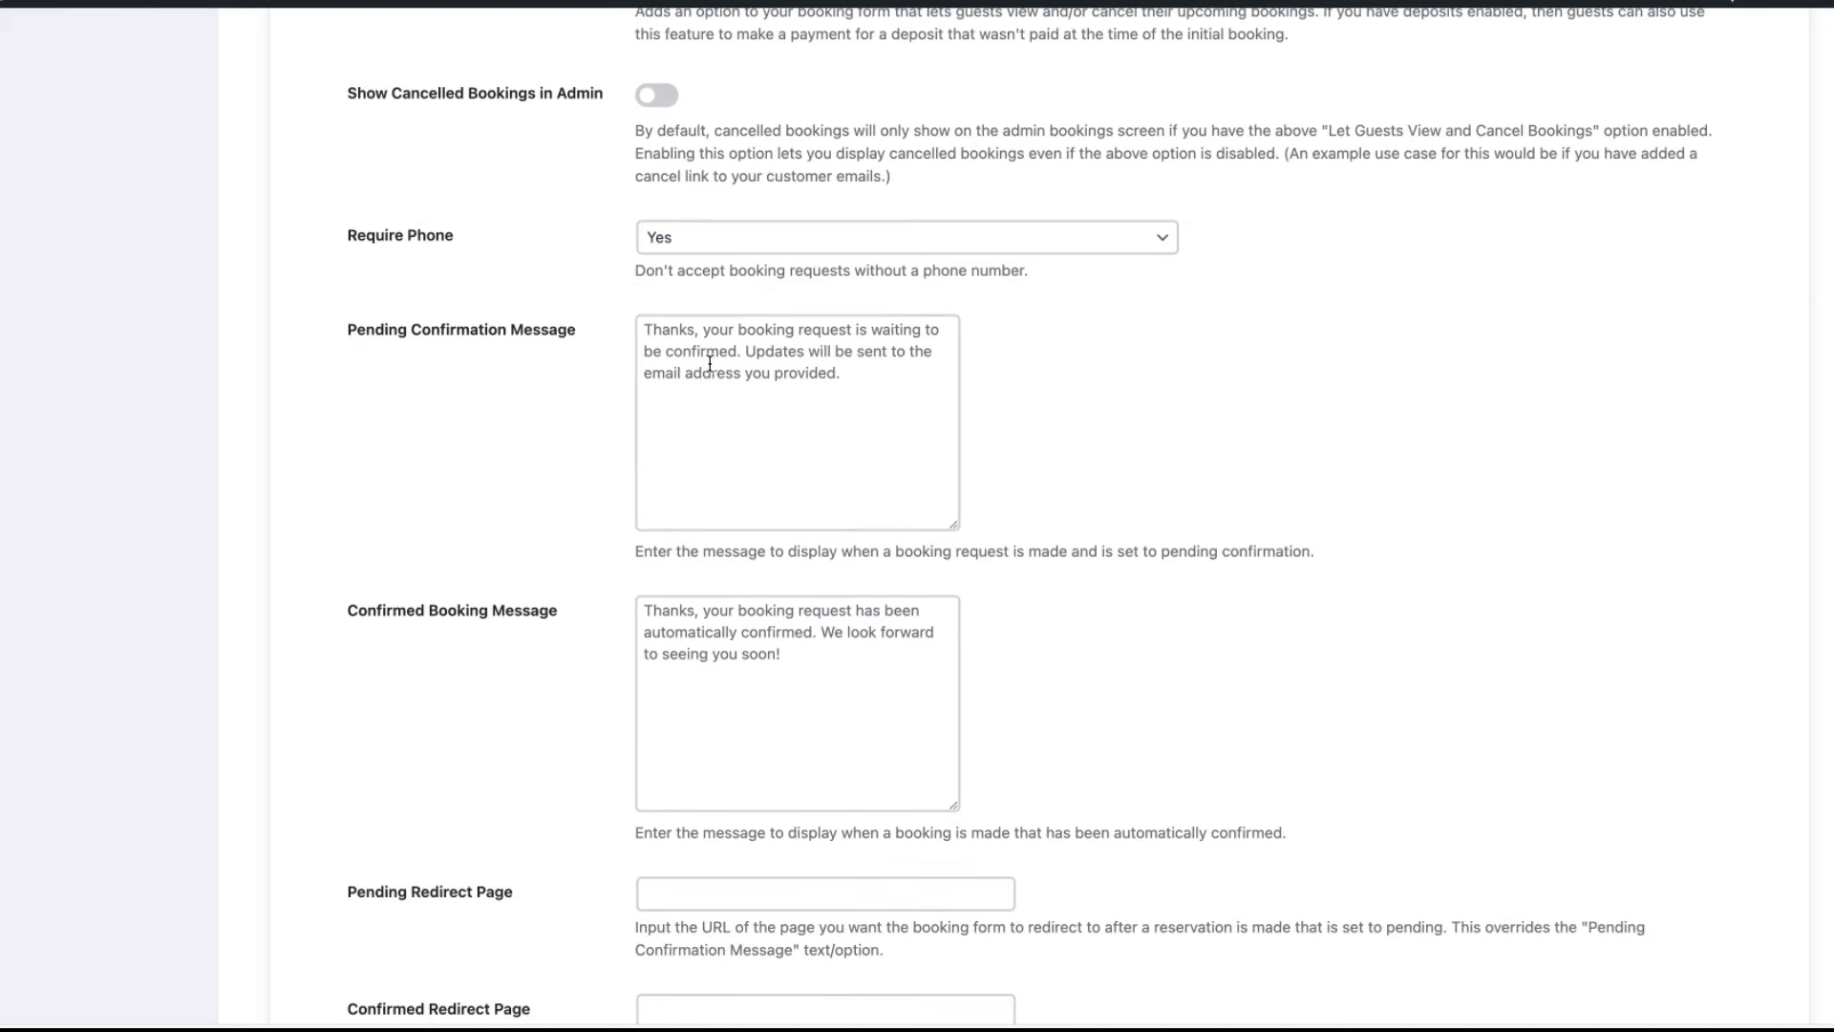
pyautogui.scroll(-4, 709, 365)
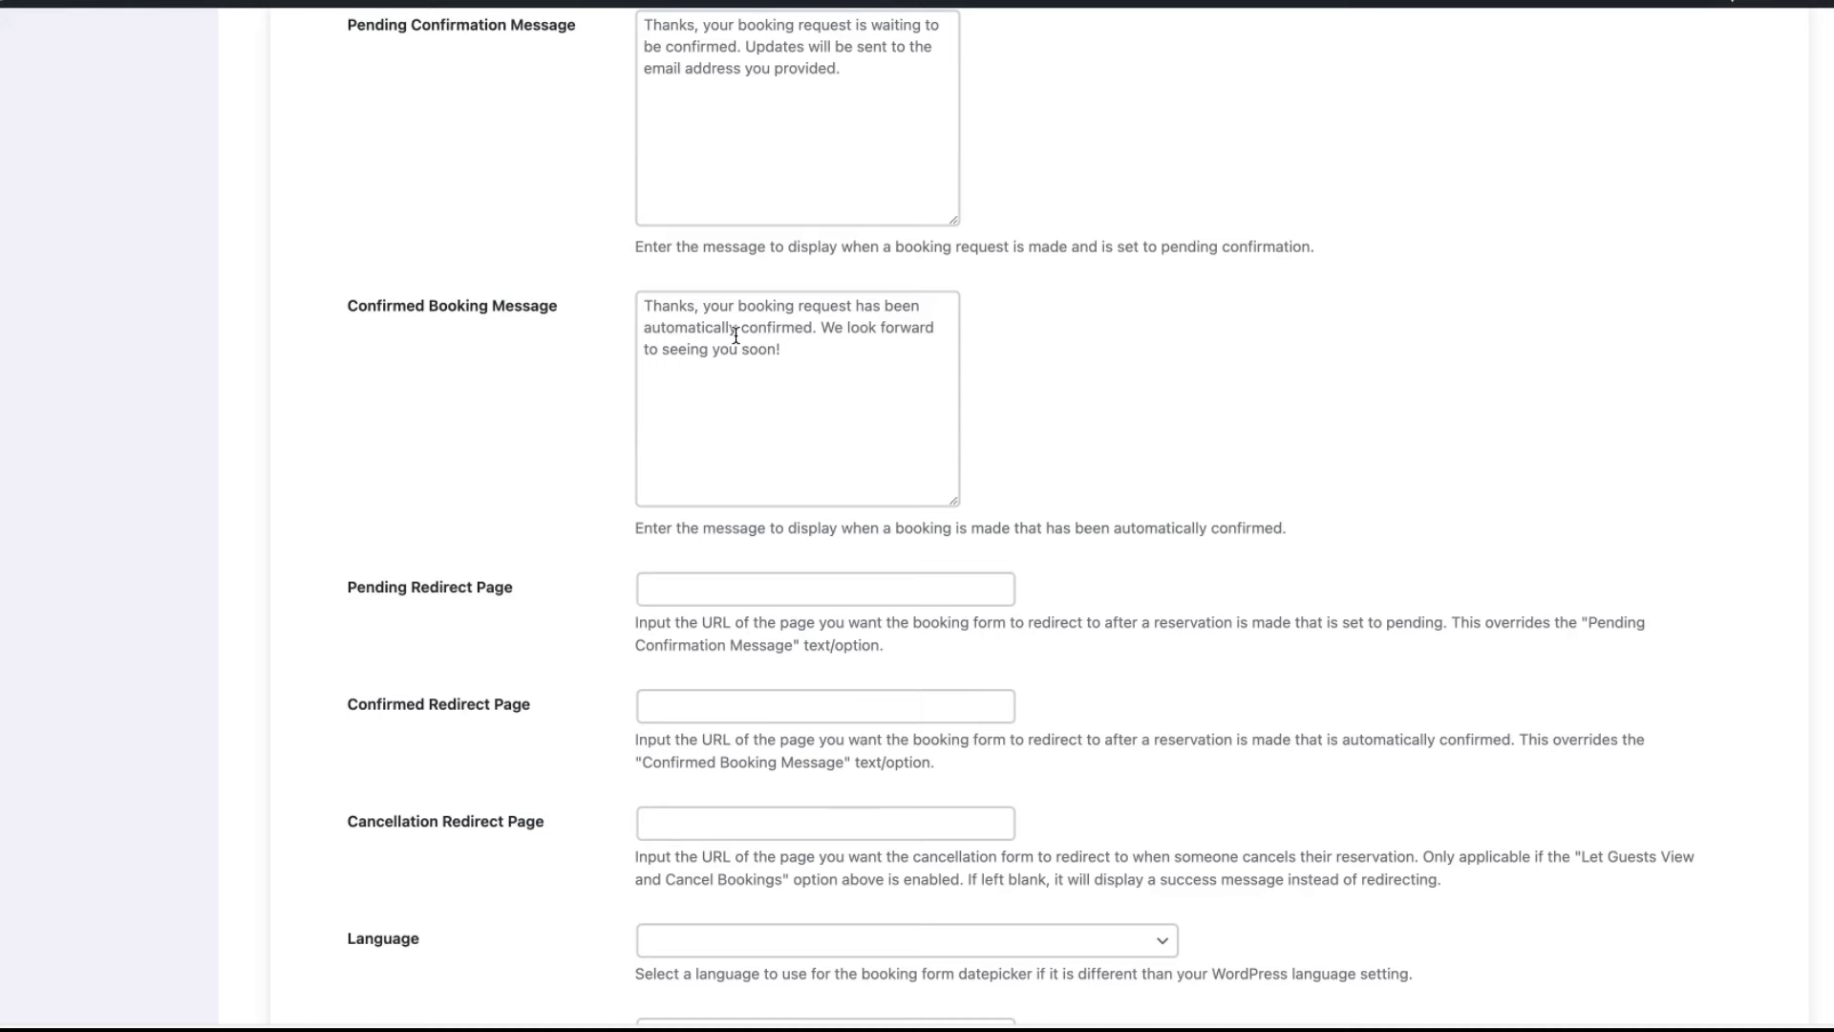
pyautogui.scroll(-5, 714, 330)
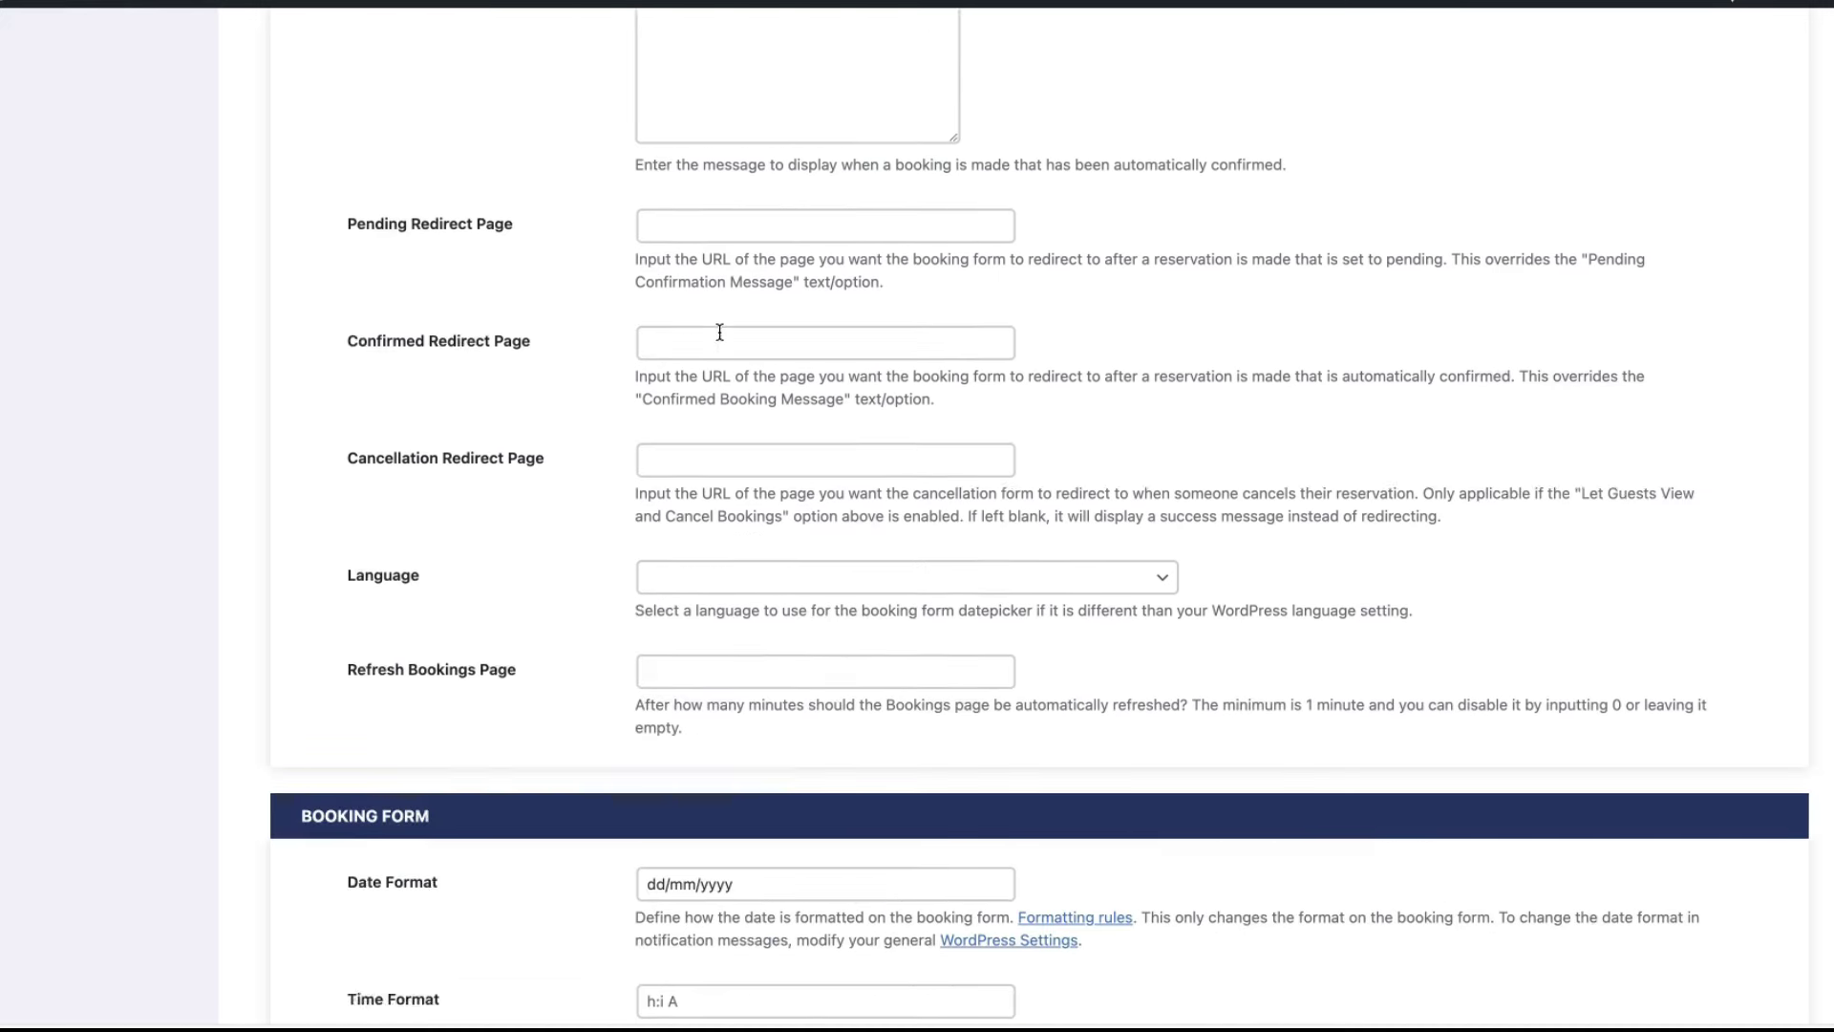
pyautogui.scroll(-2, 721, 335)
pyautogui.scroll(2, 721, 330)
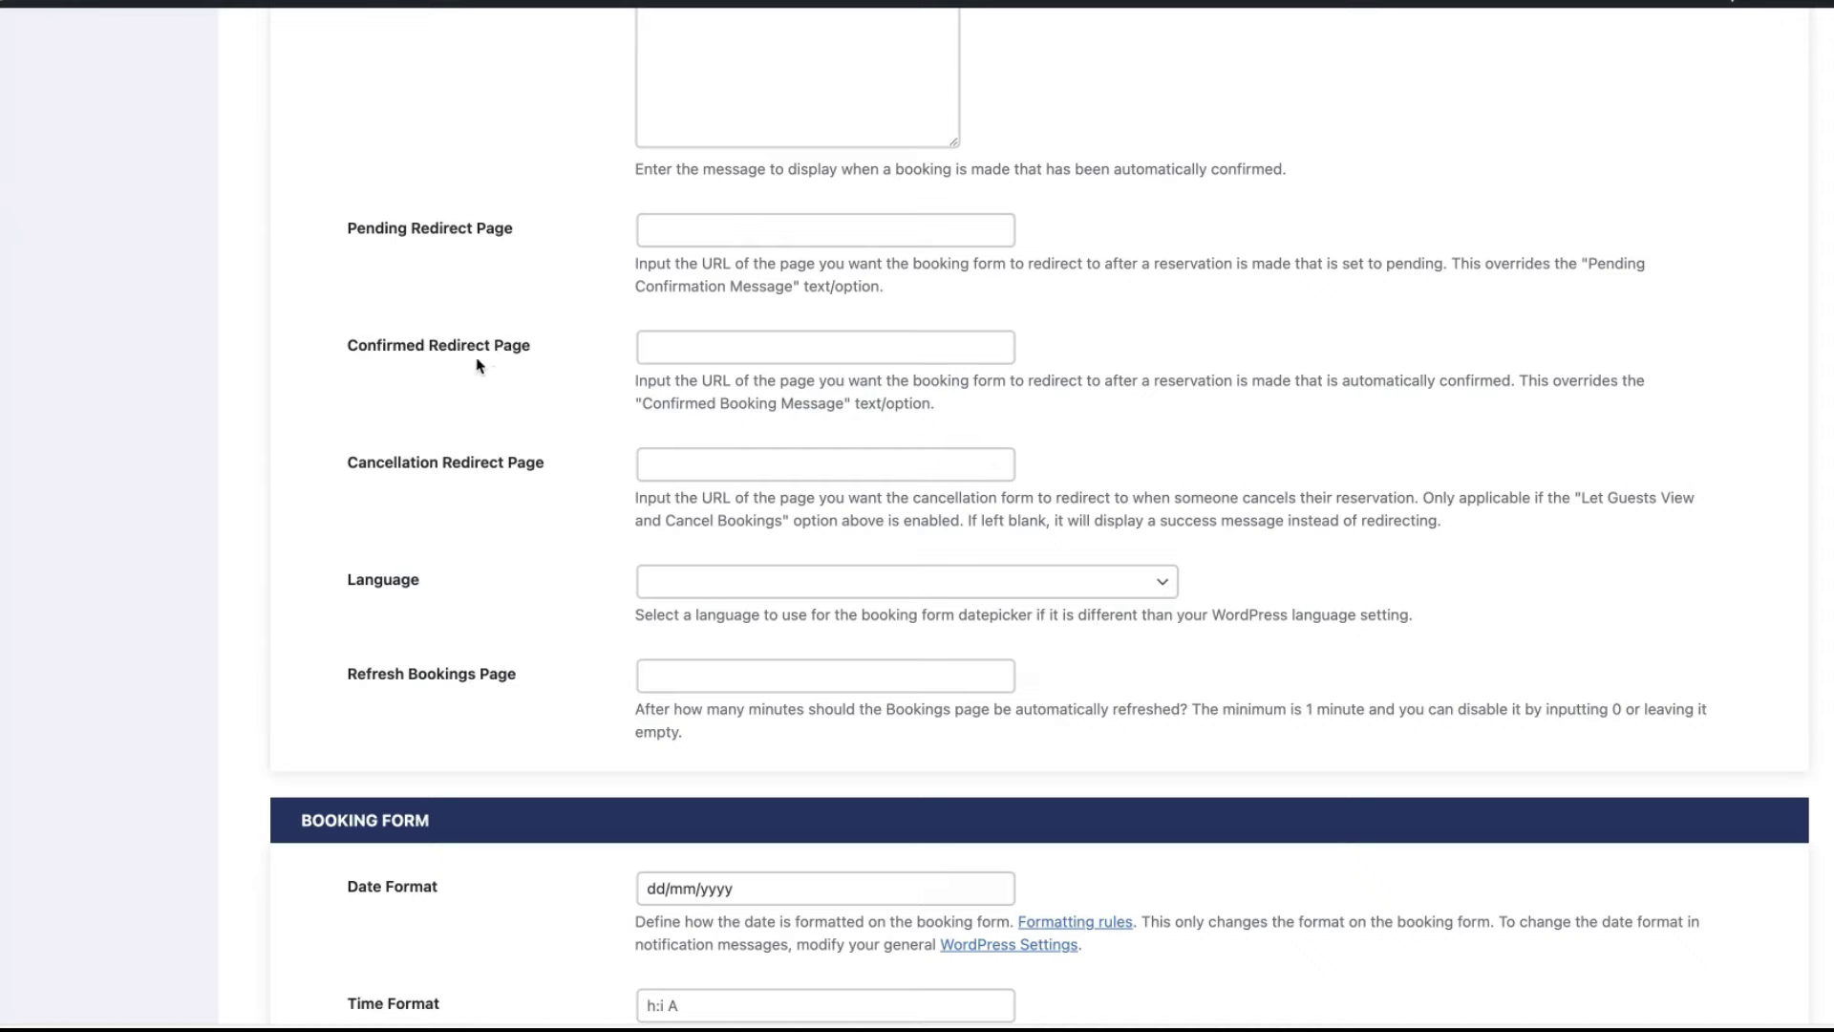
pyautogui.scroll(-2, 495, 373)
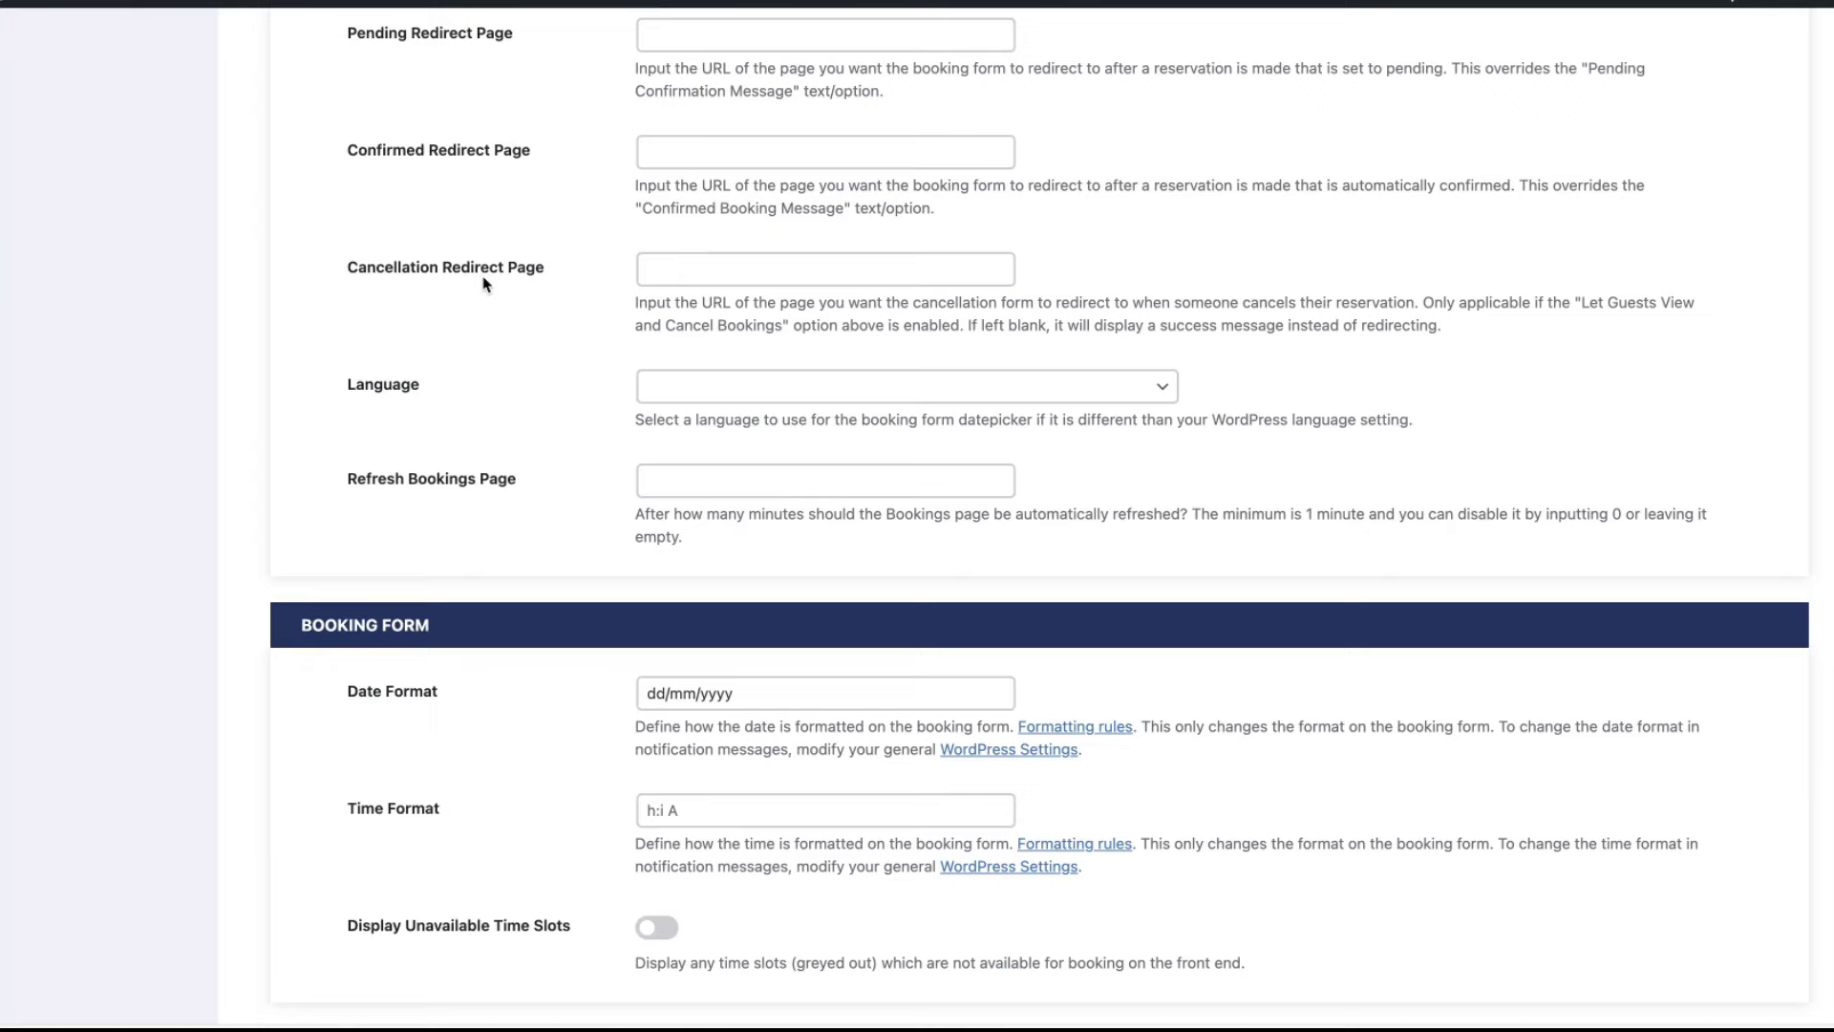
# - Look through the datepicker Language choices without changing them, then save the Basic tab
pyautogui.click(1120, 392)
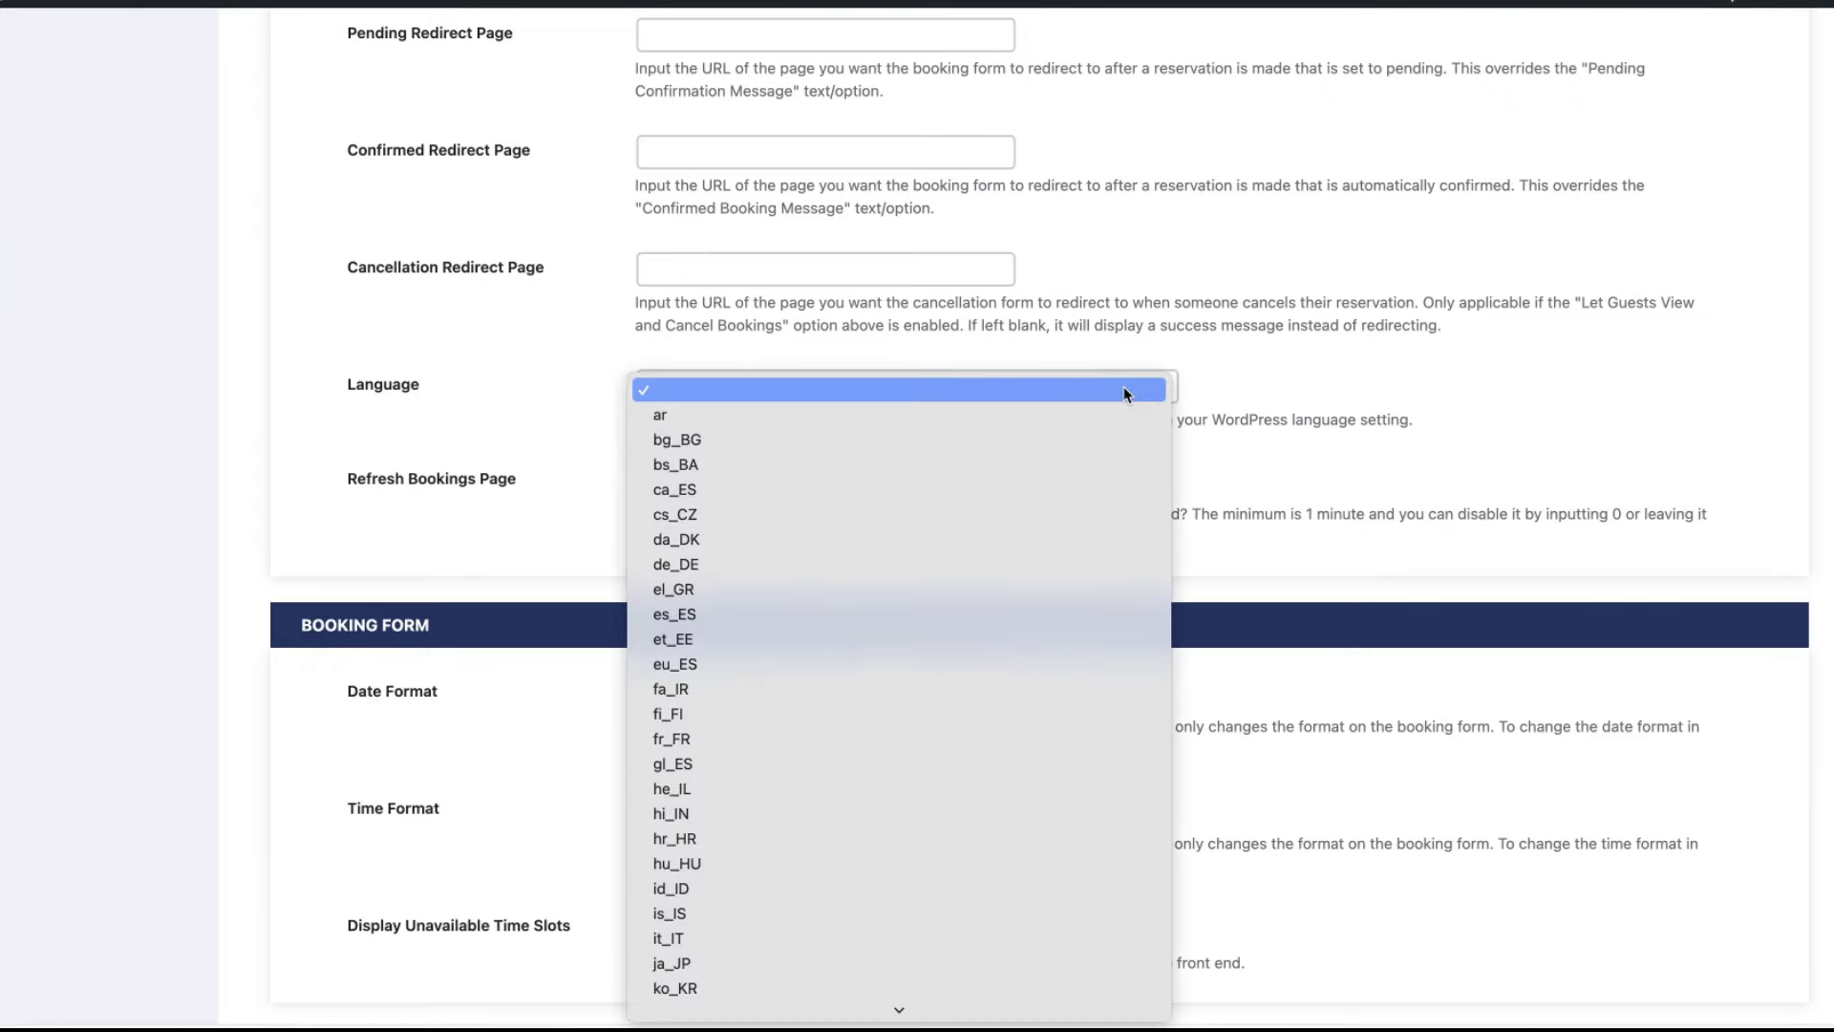
pyautogui.scroll(-4, 1322, 381)
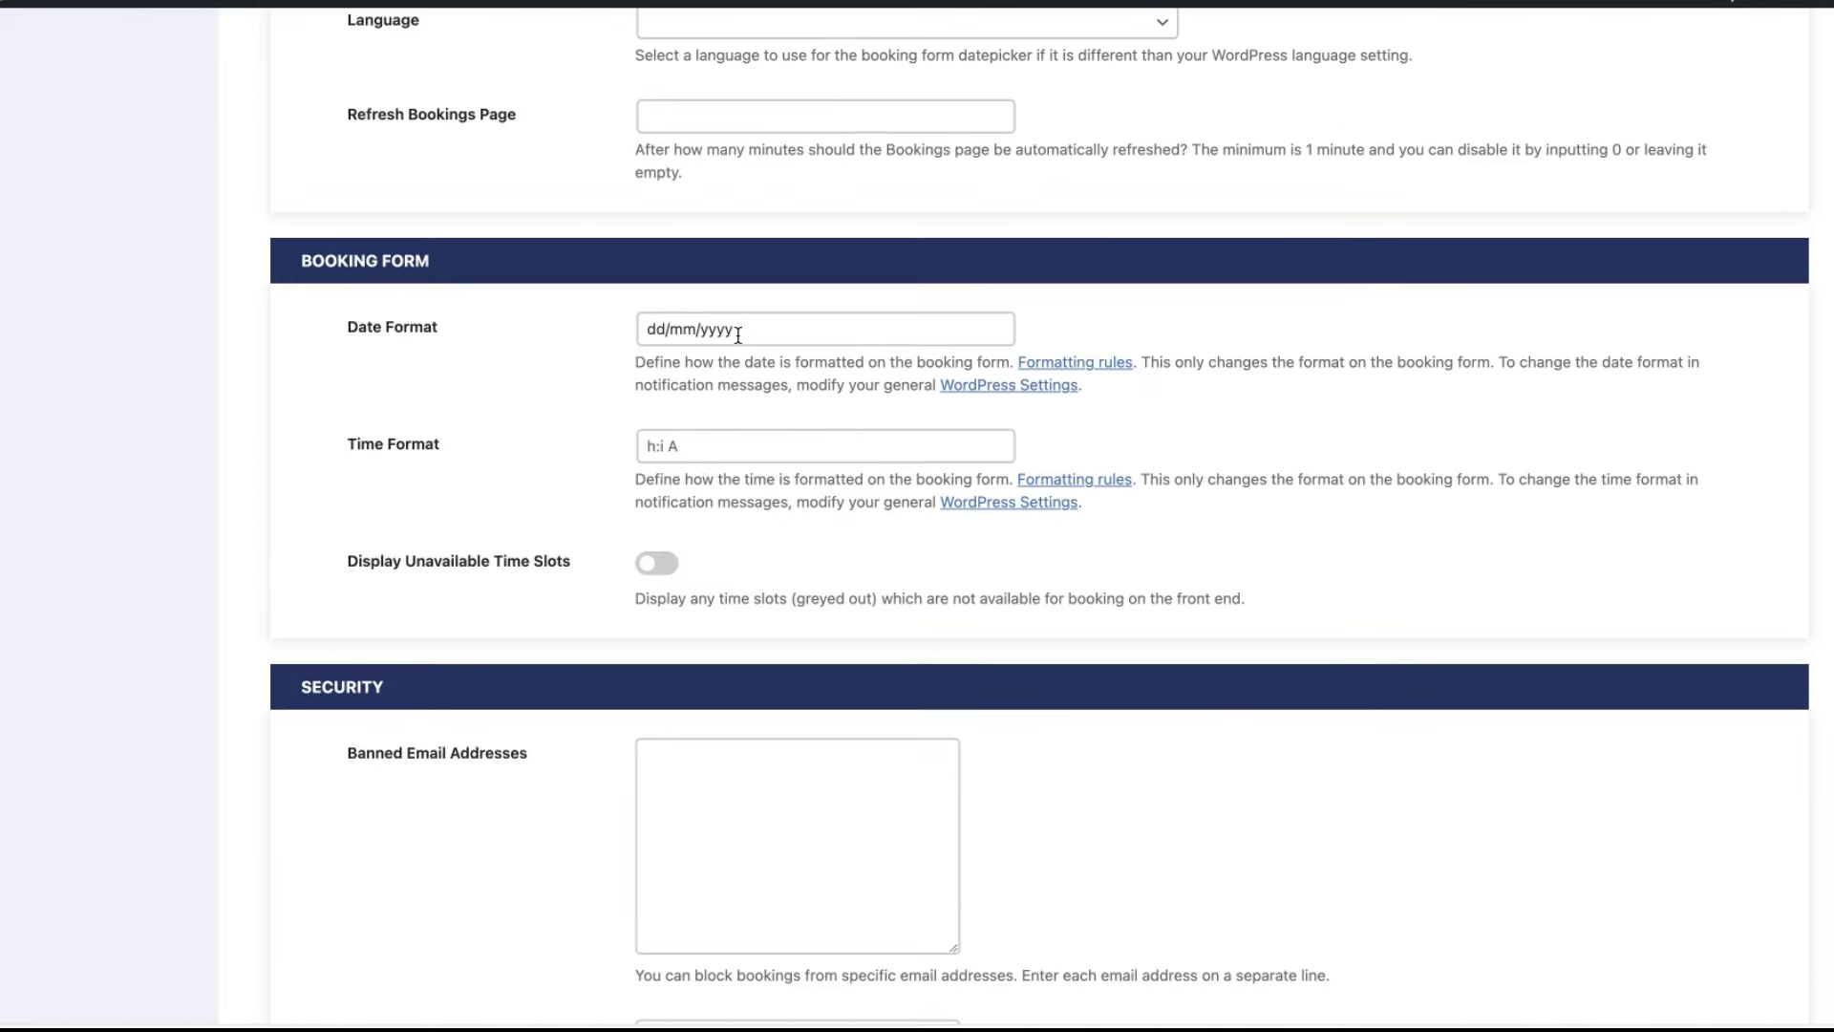
pyautogui.scroll(-1, 726, 382)
pyautogui.scroll(-3, 689, 488)
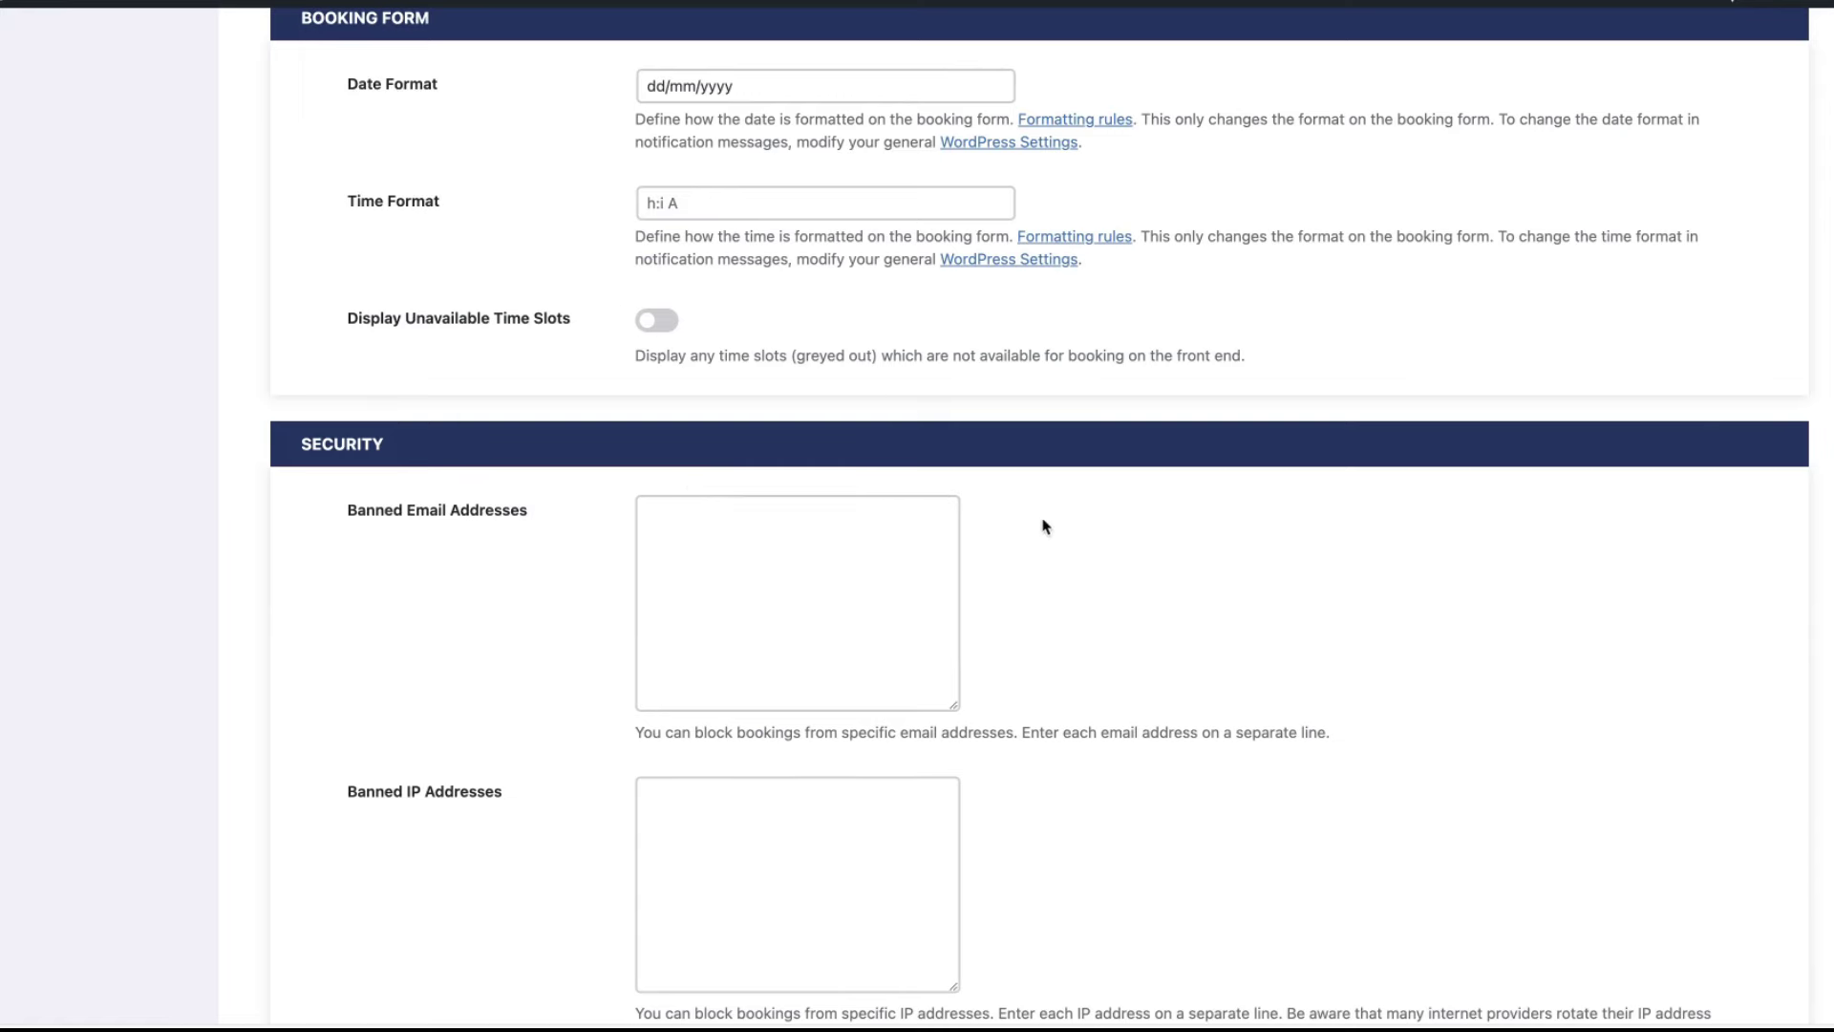
pyautogui.scroll(-3, 1131, 602)
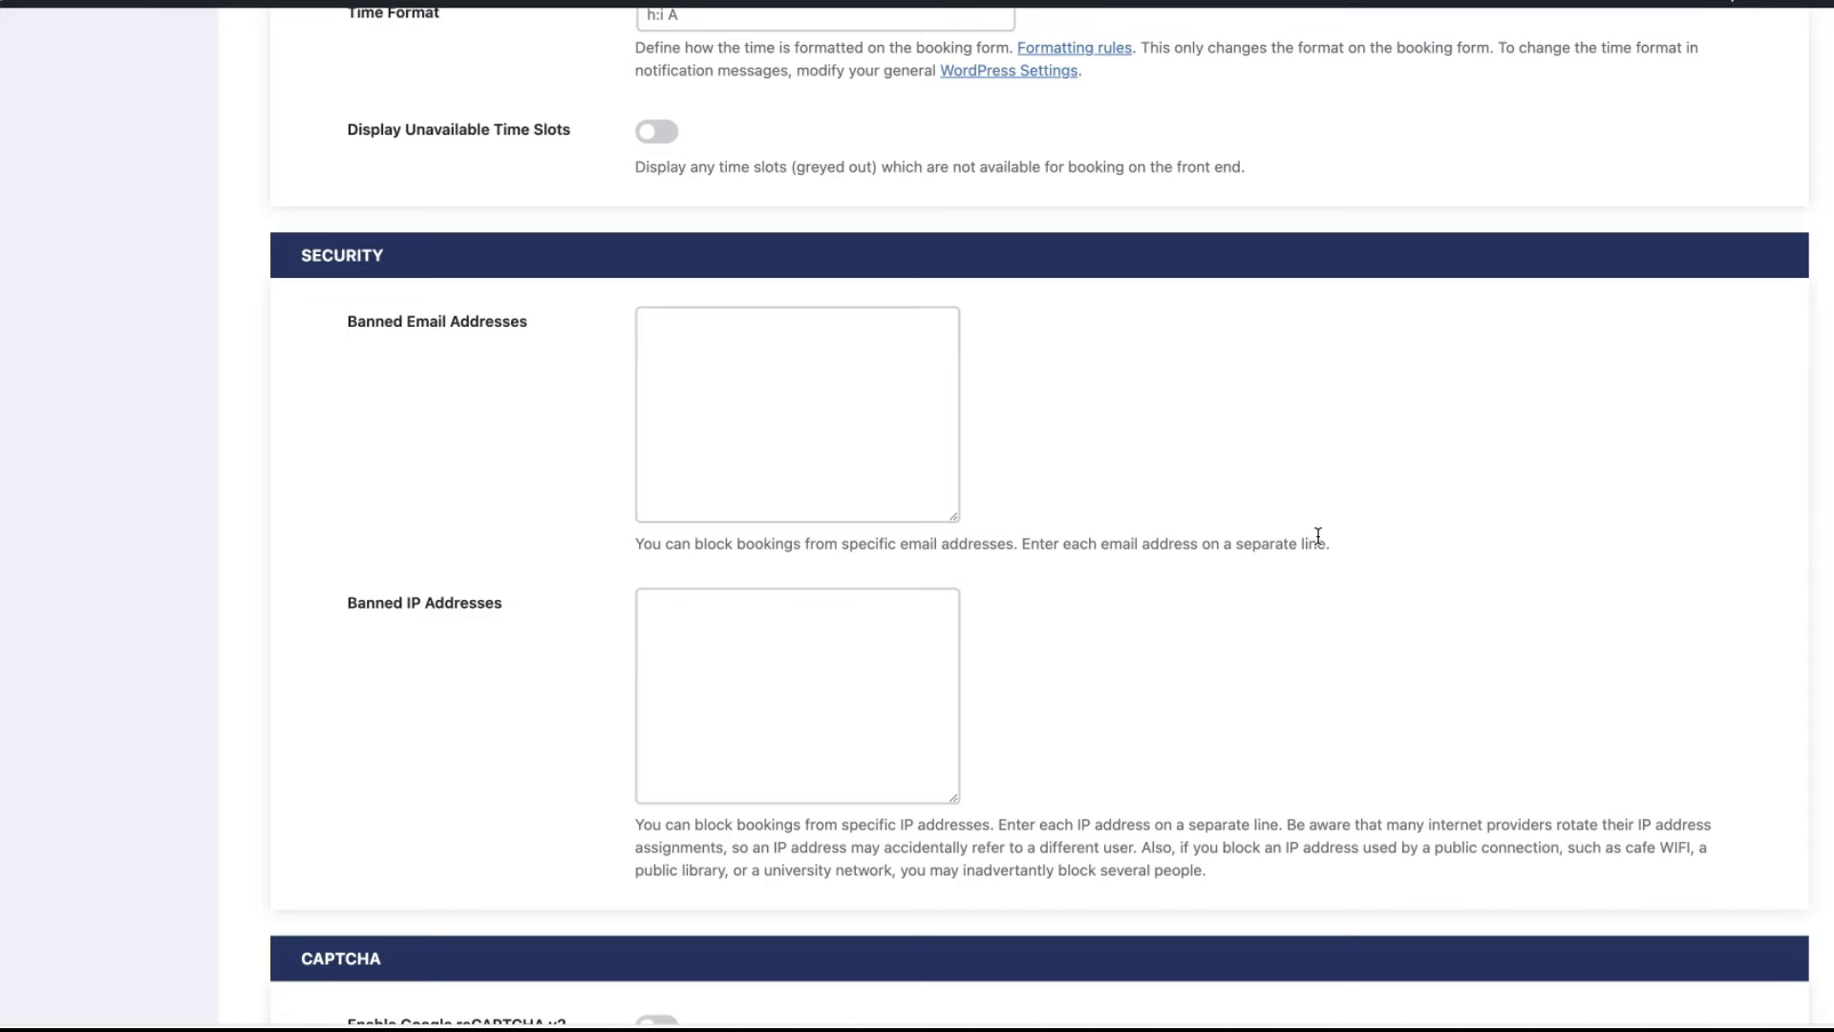
pyautogui.scroll(-1, 1324, 566)
pyautogui.scroll(-6, 1325, 567)
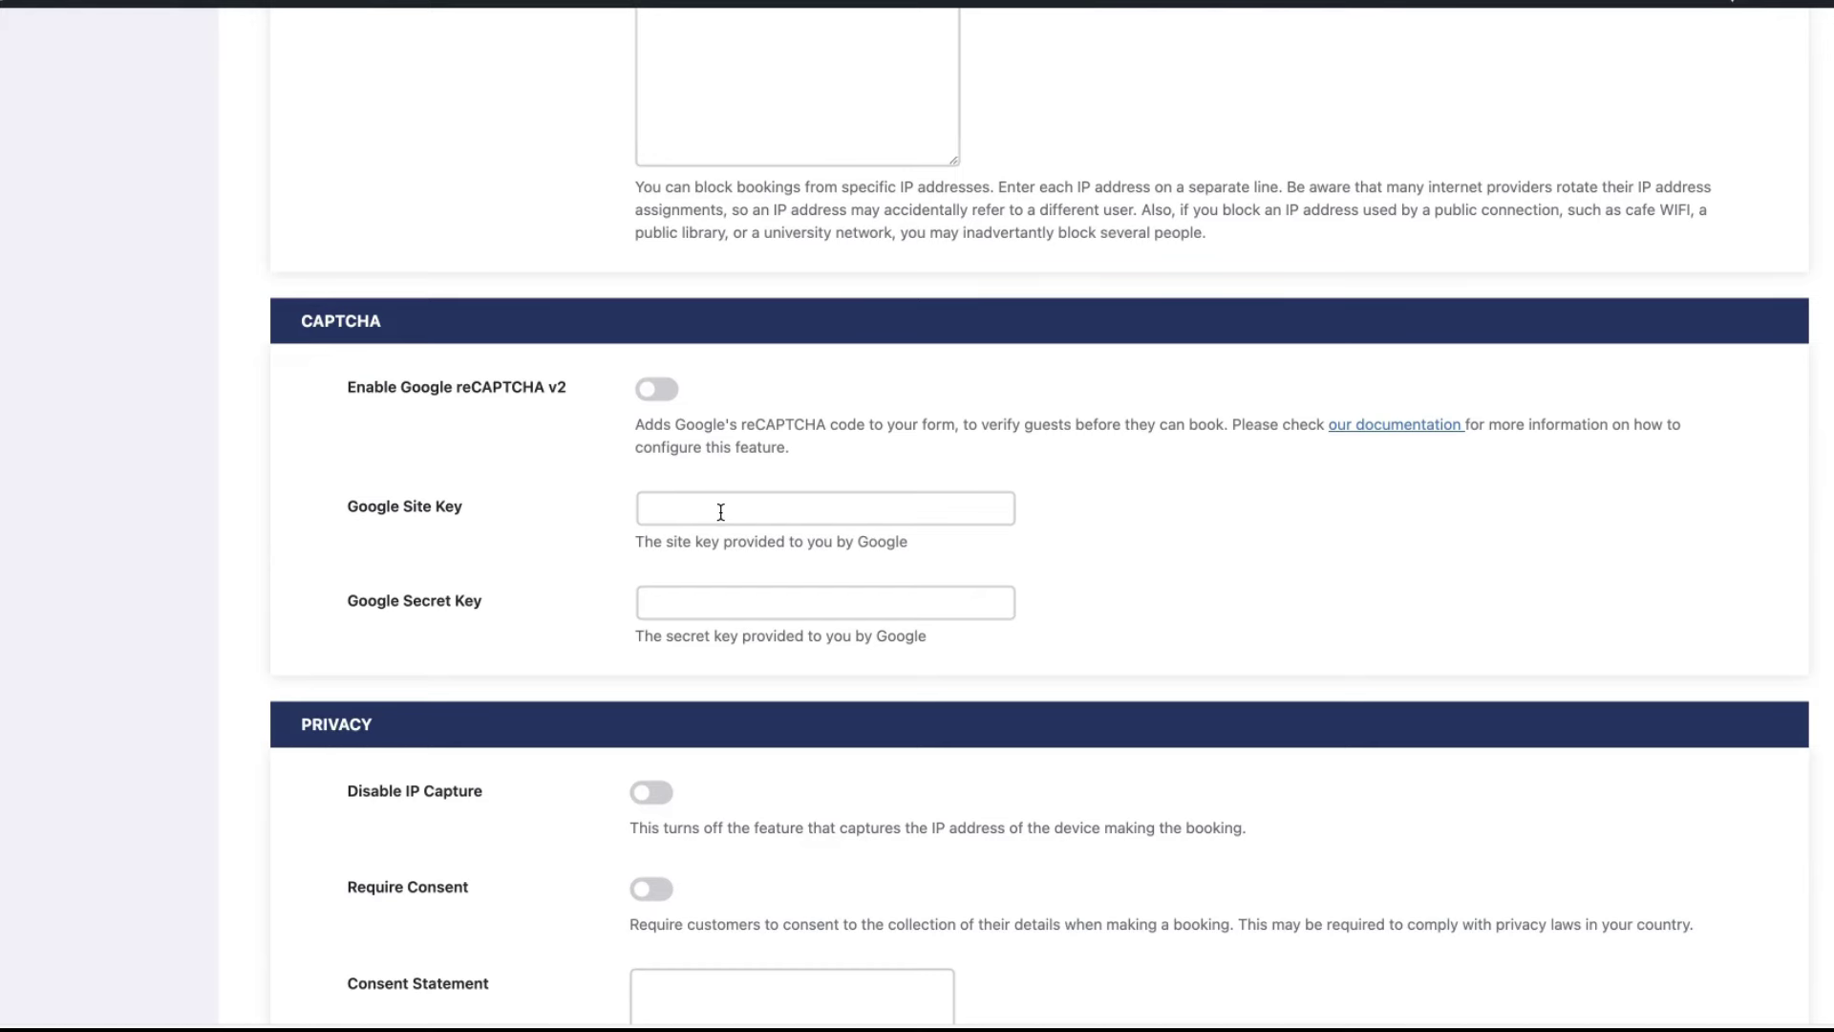
pyautogui.scroll(-5, 1055, 582)
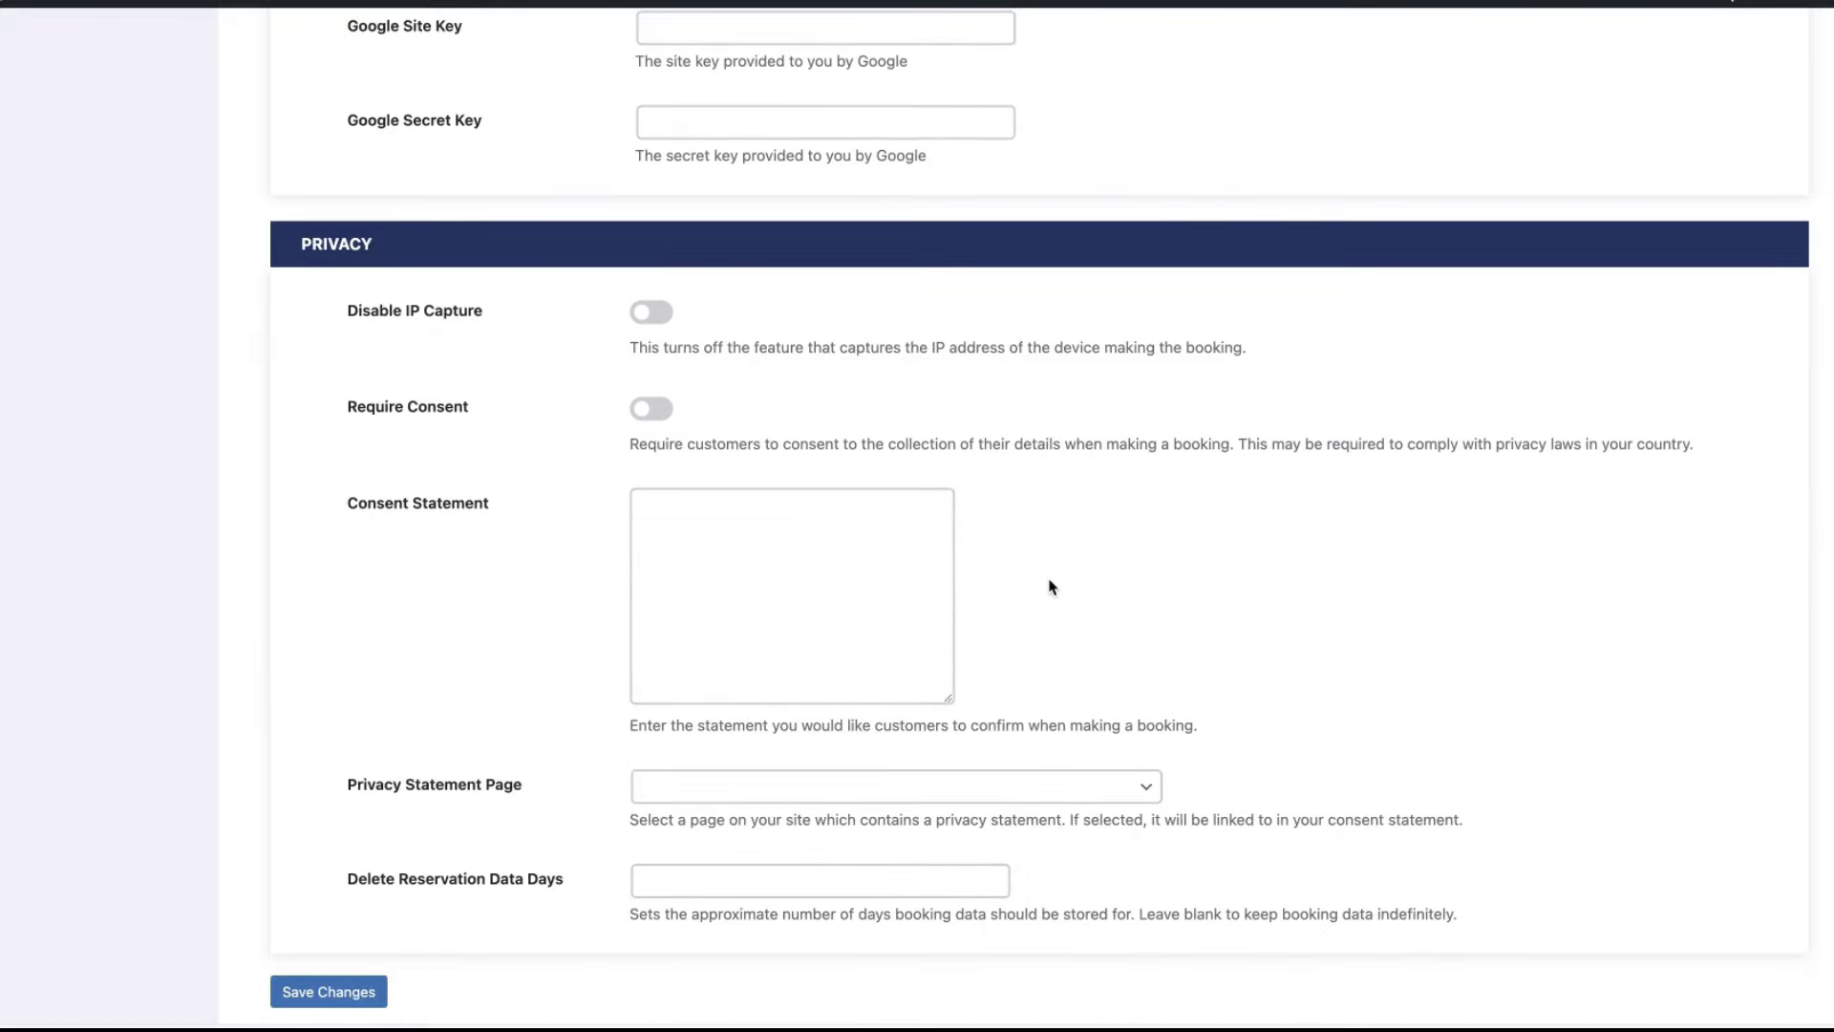
pyautogui.scroll(-1, 1028, 381)
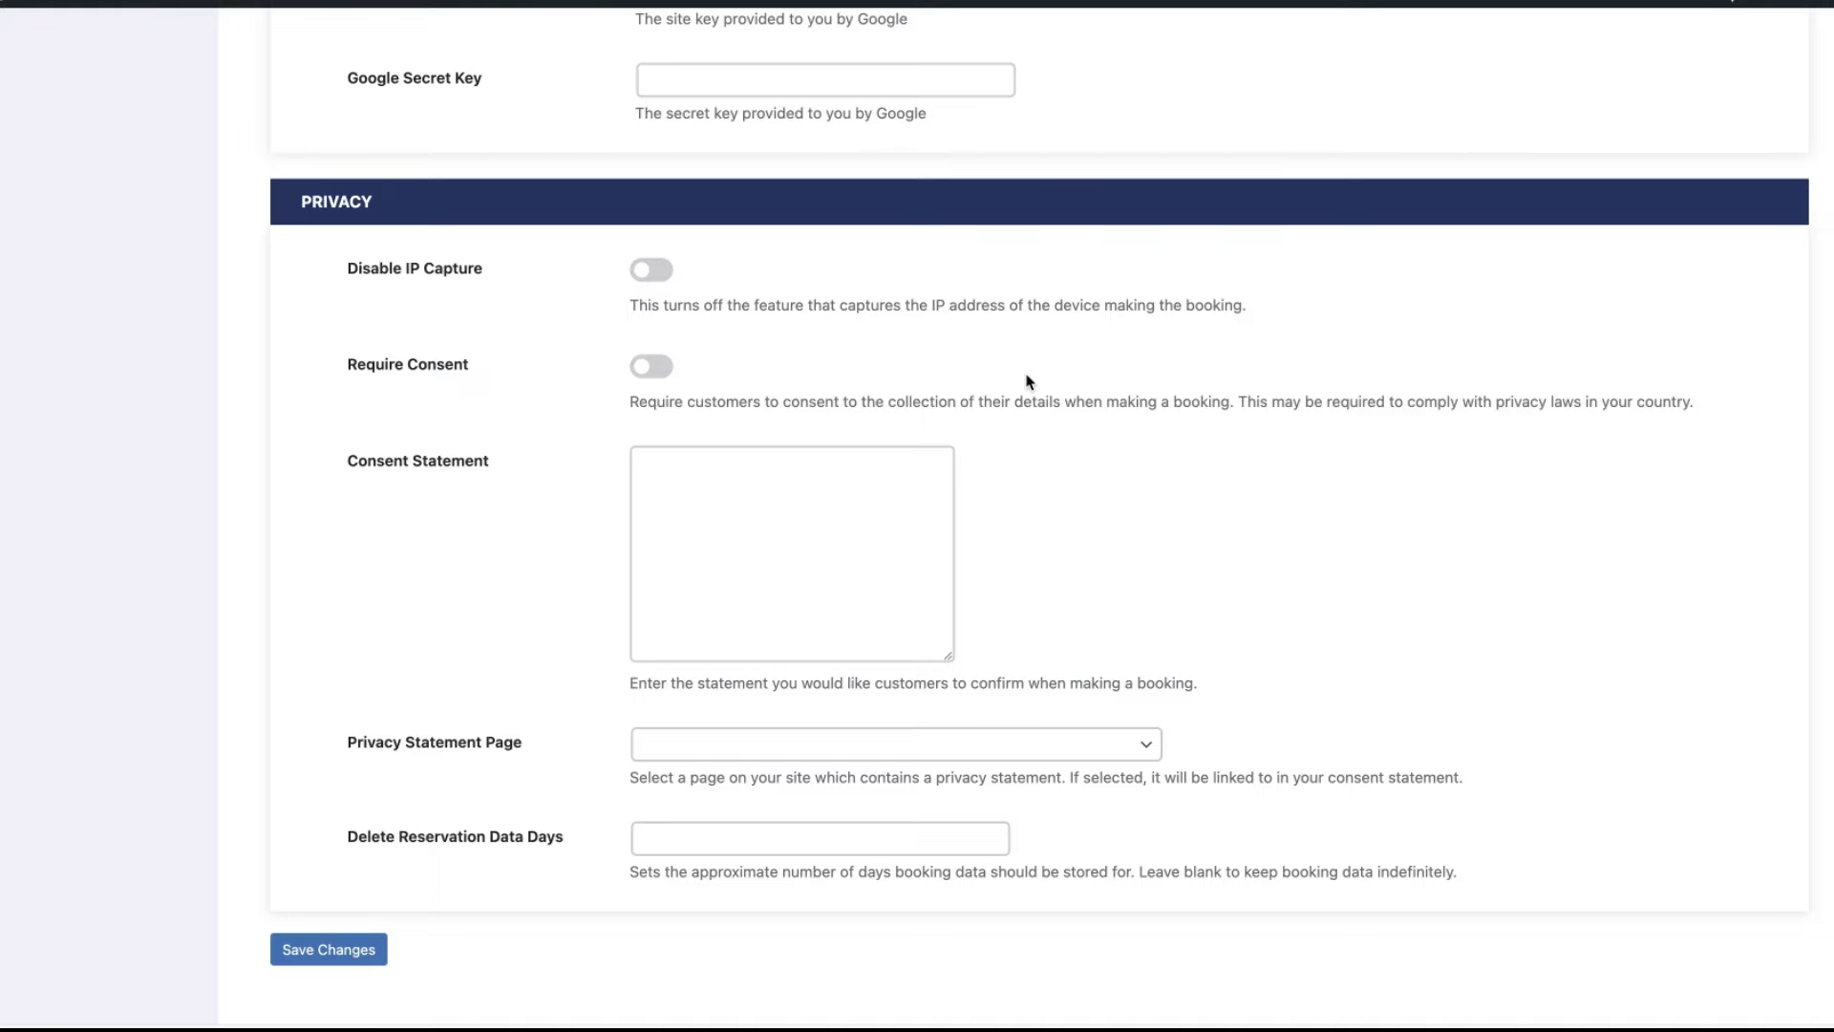
pyautogui.scroll(-1, 402, 950)
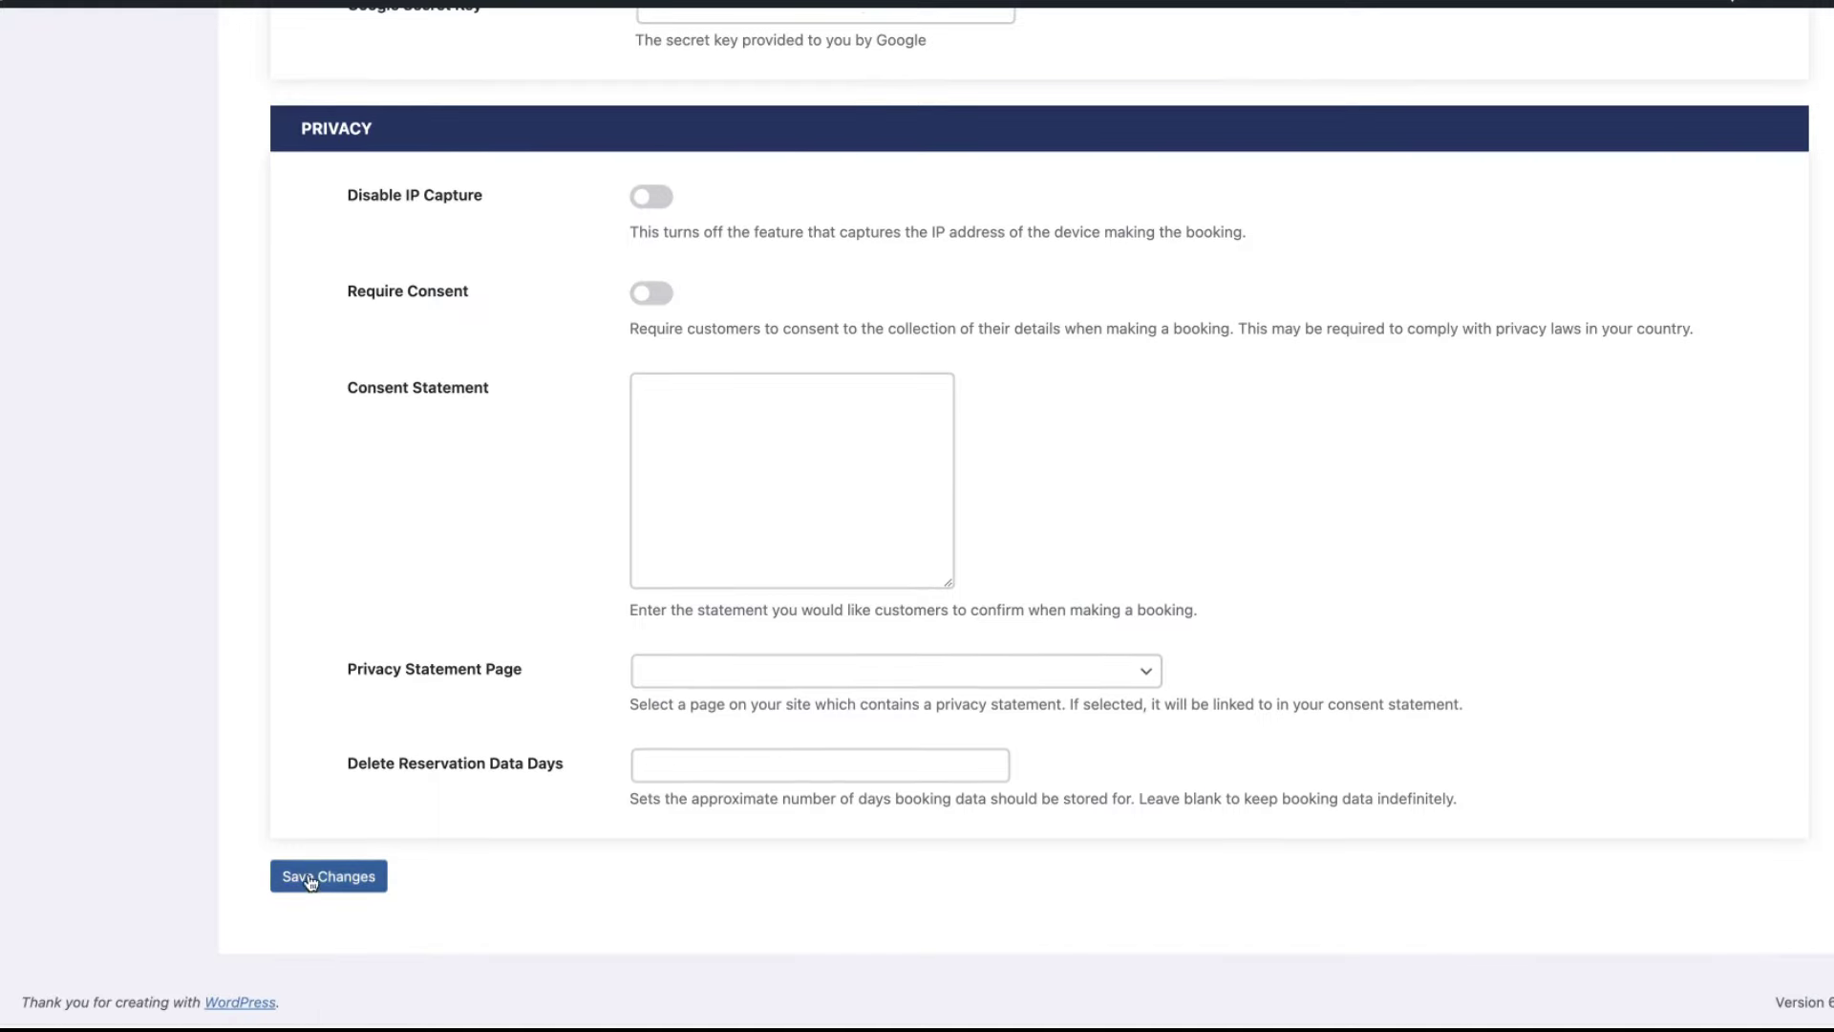
pyautogui.click(310, 878)
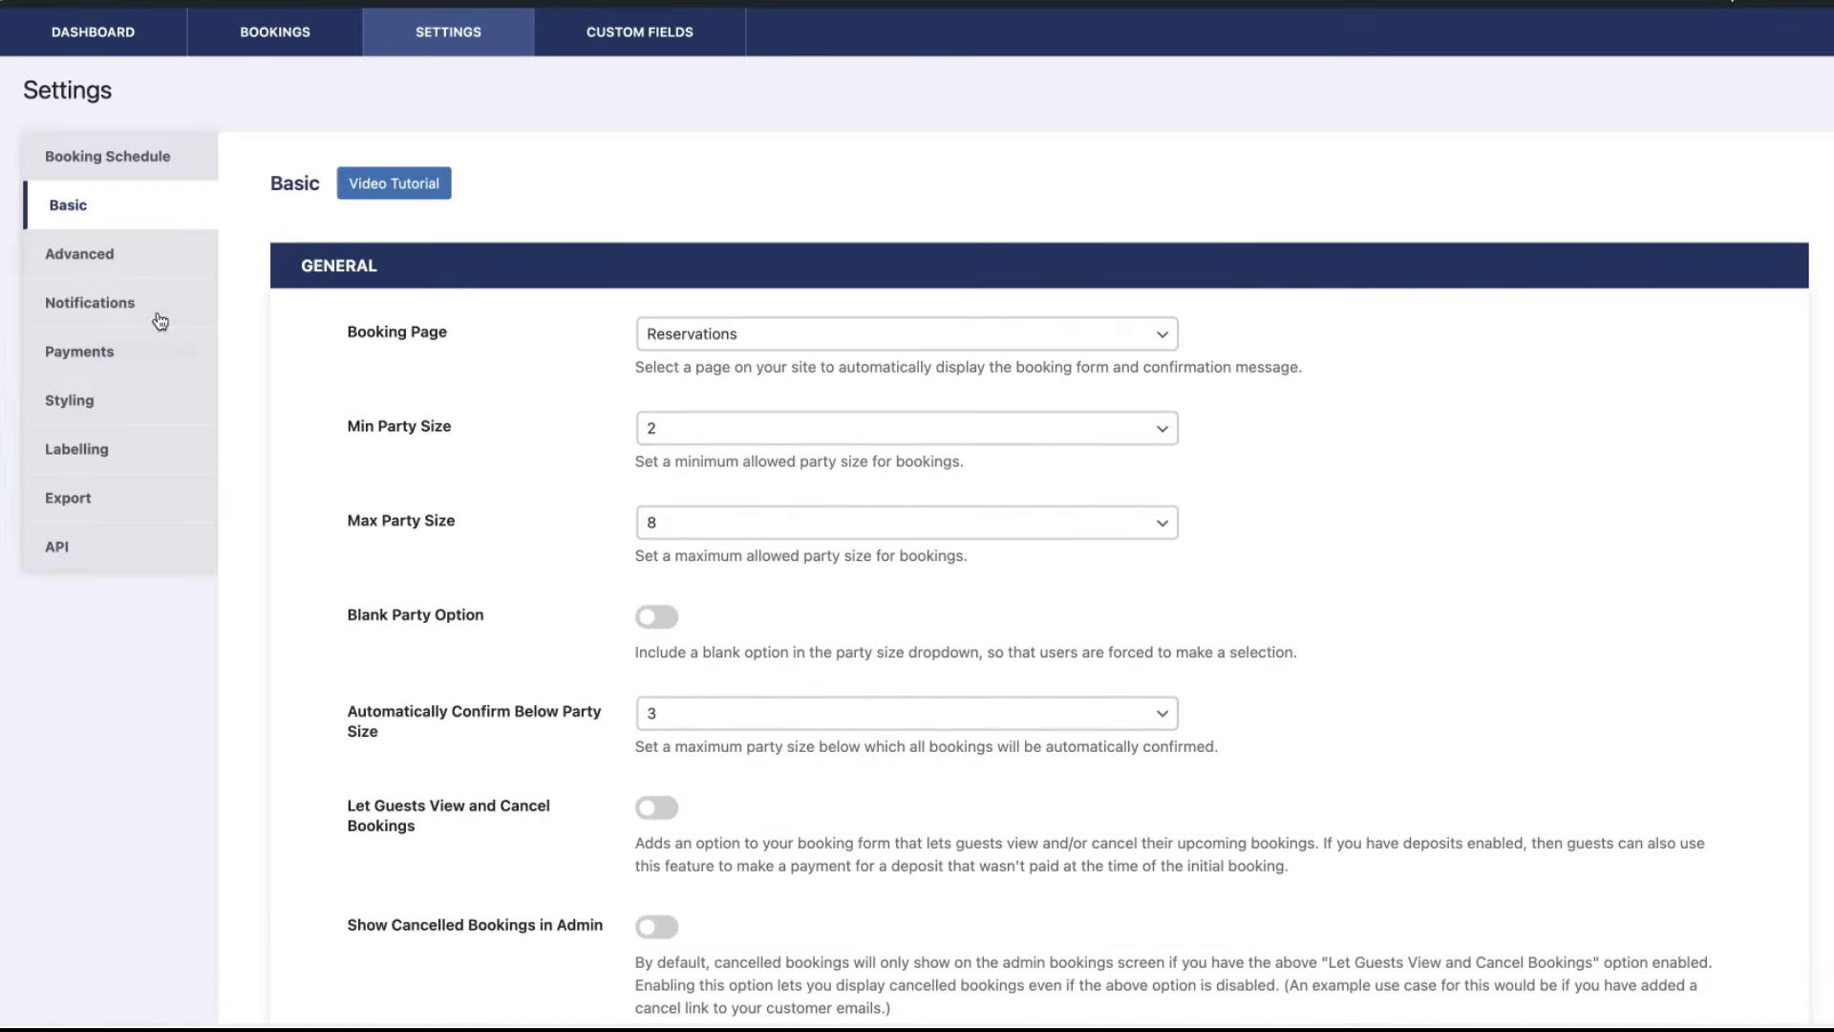
# - In the Advanced tab, set Dining Block Length to 60 and leave Enable Maximums off
pyautogui.click(110, 256)
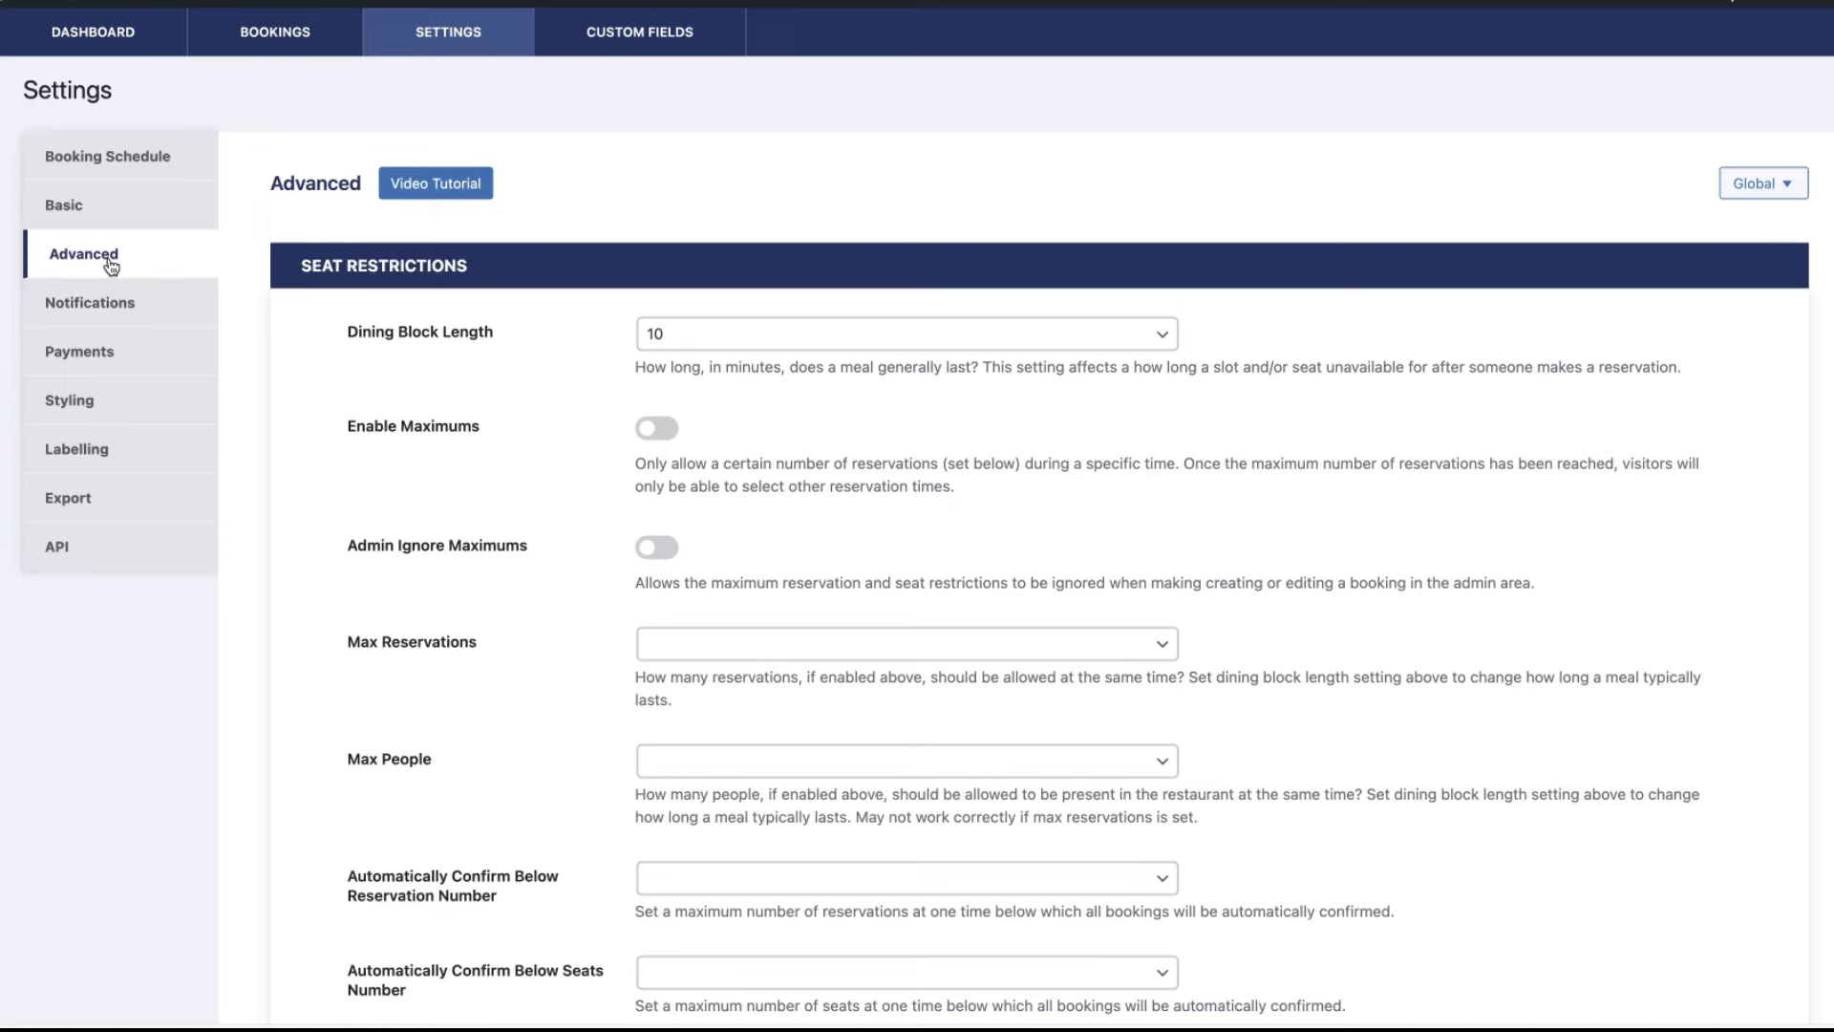
pyautogui.click(758, 342)
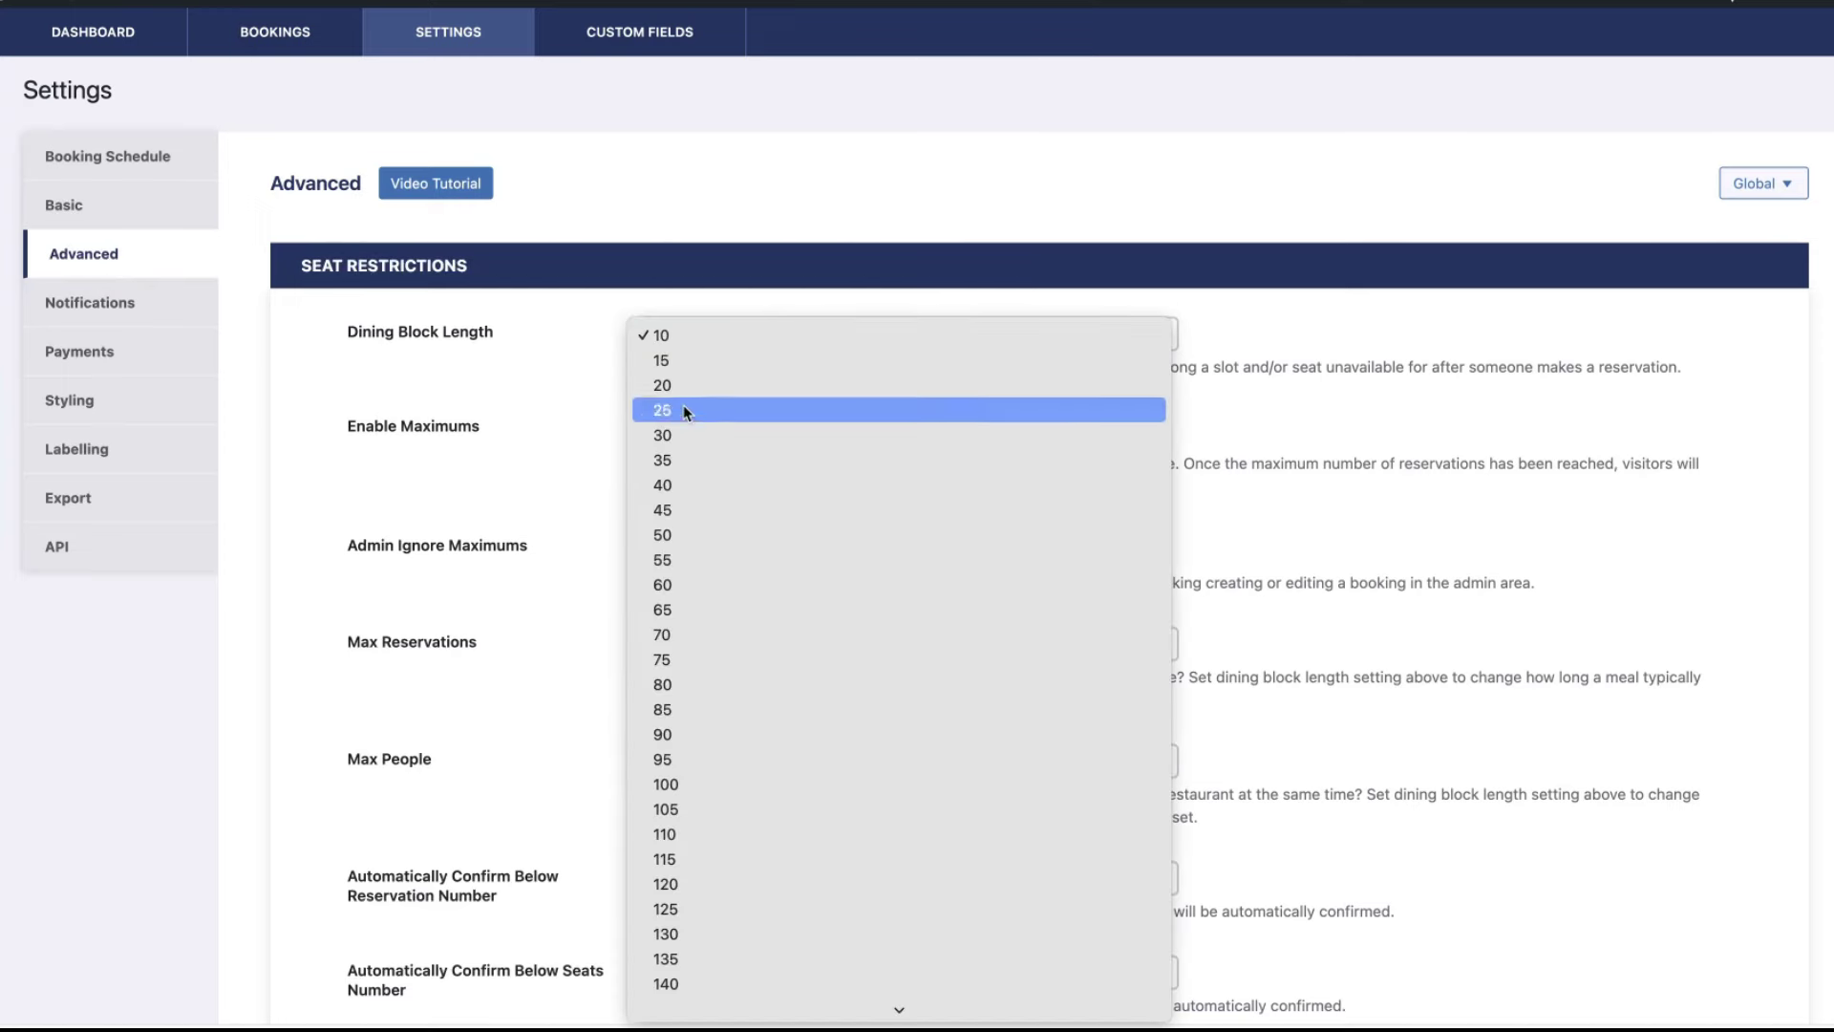
pyautogui.click(608, 552)
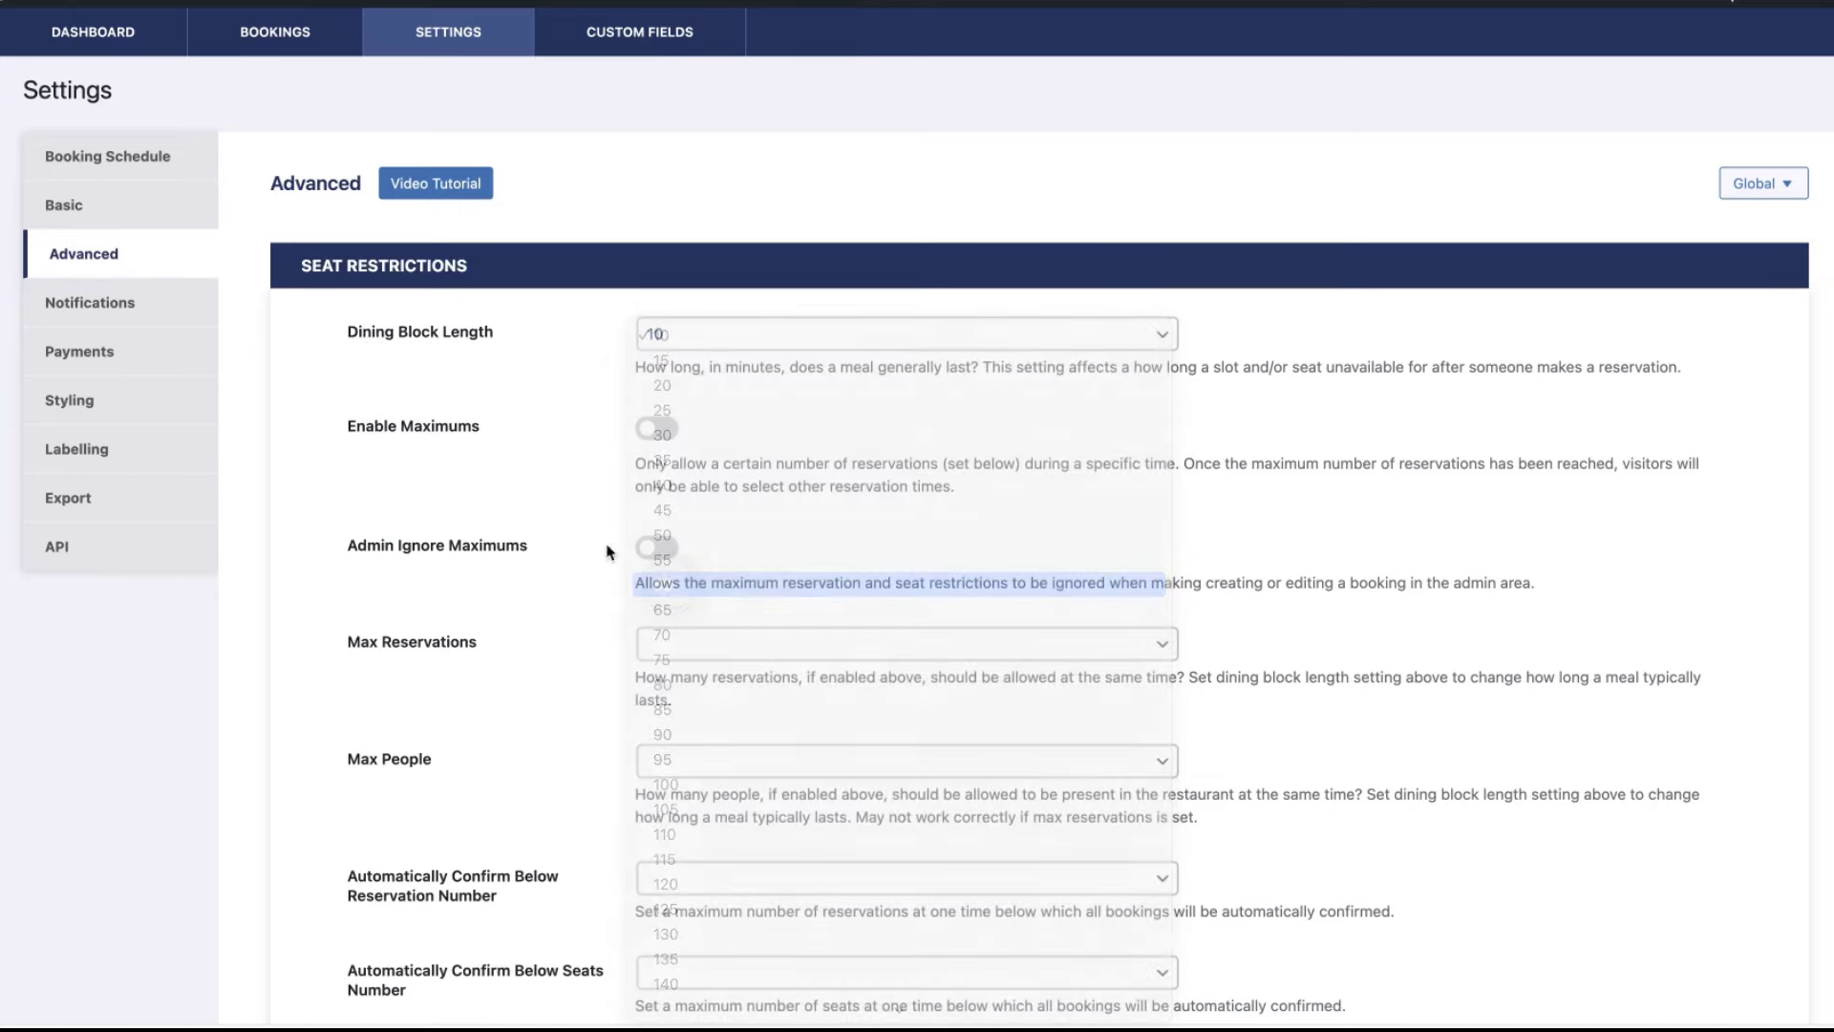
pyautogui.click(663, 431)
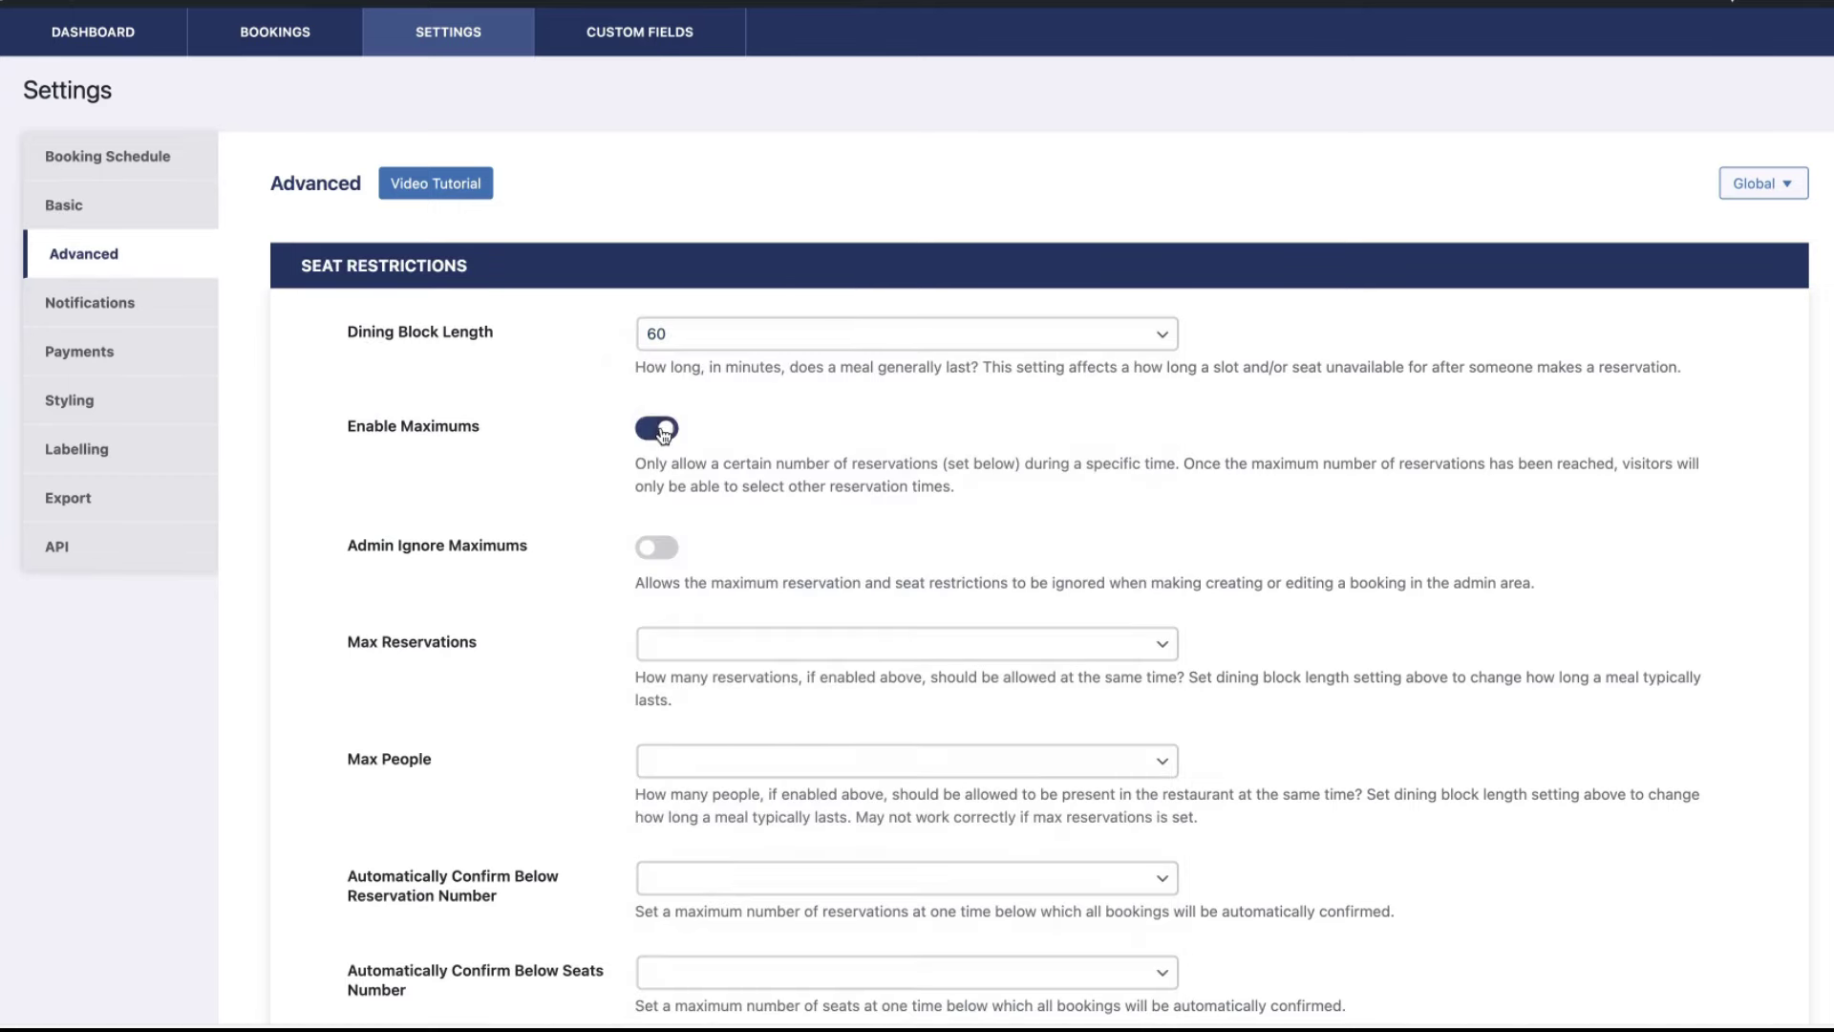
pyautogui.click(663, 431)
# - Set Max People to 12, leaving the auto-confirm number unchanged
pyautogui.scroll(-1, 724, 530)
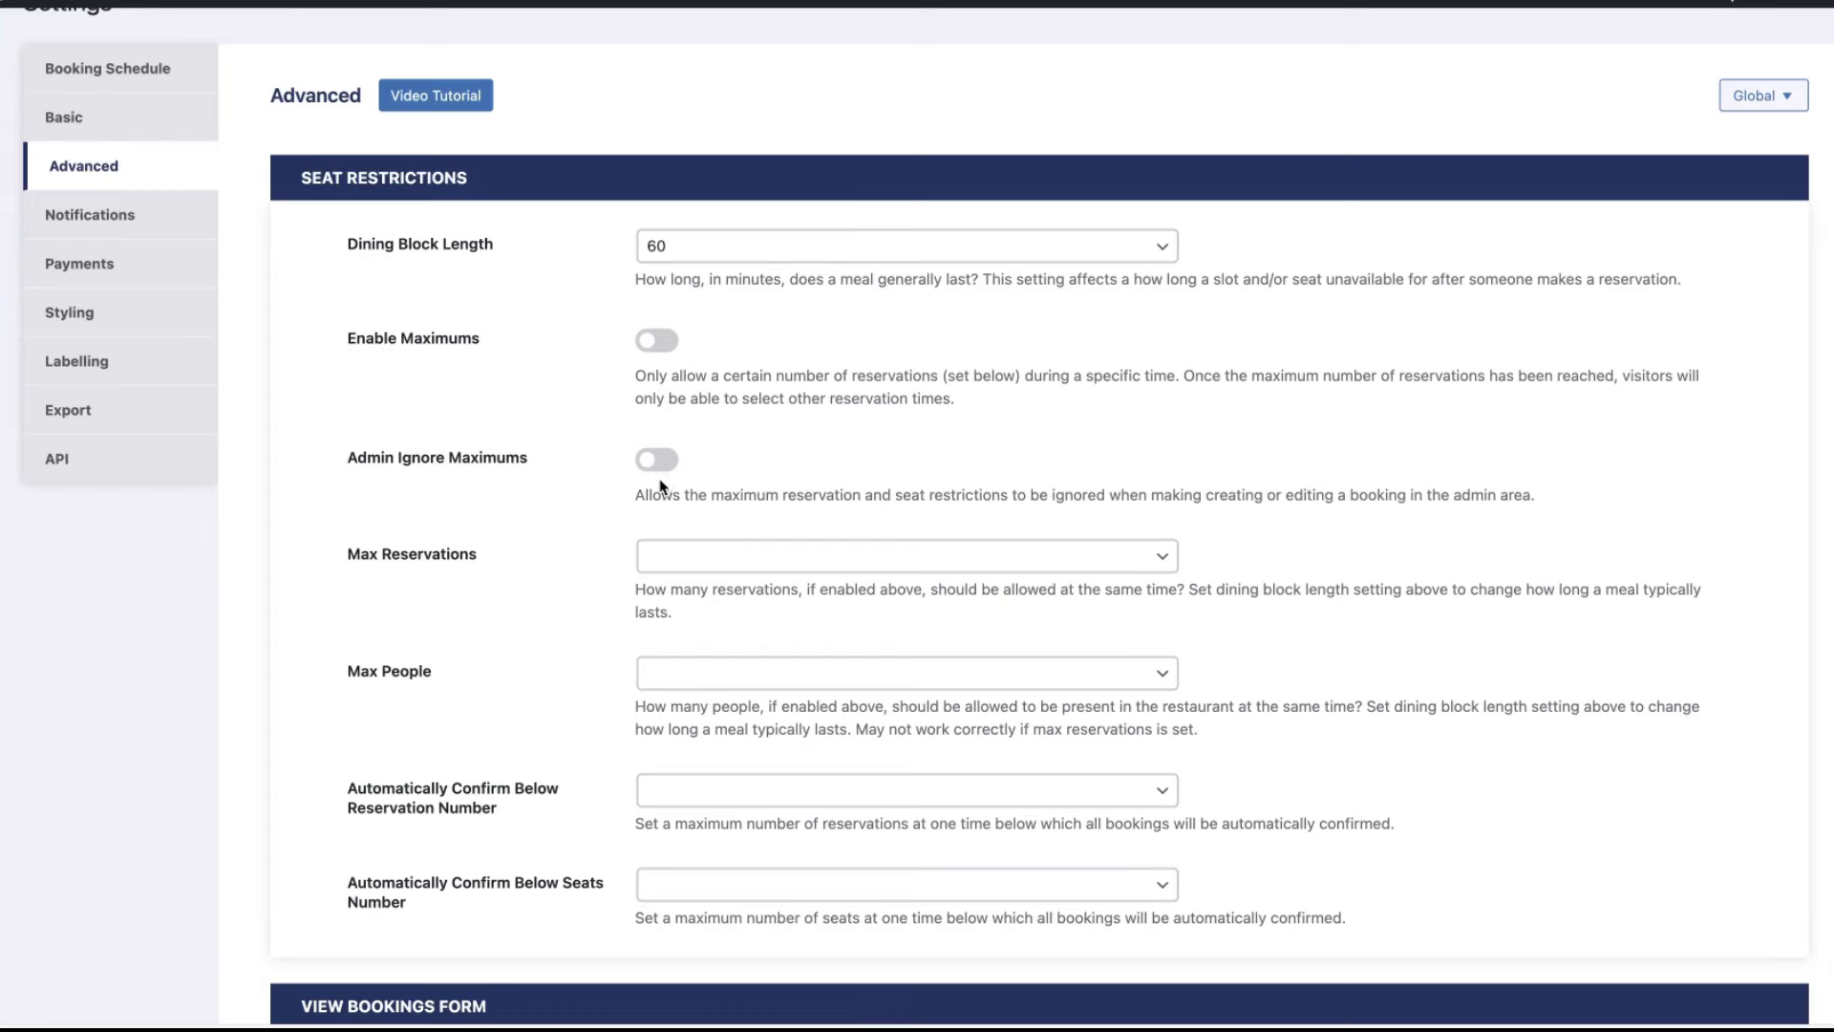
pyautogui.scroll(-2, 688, 464)
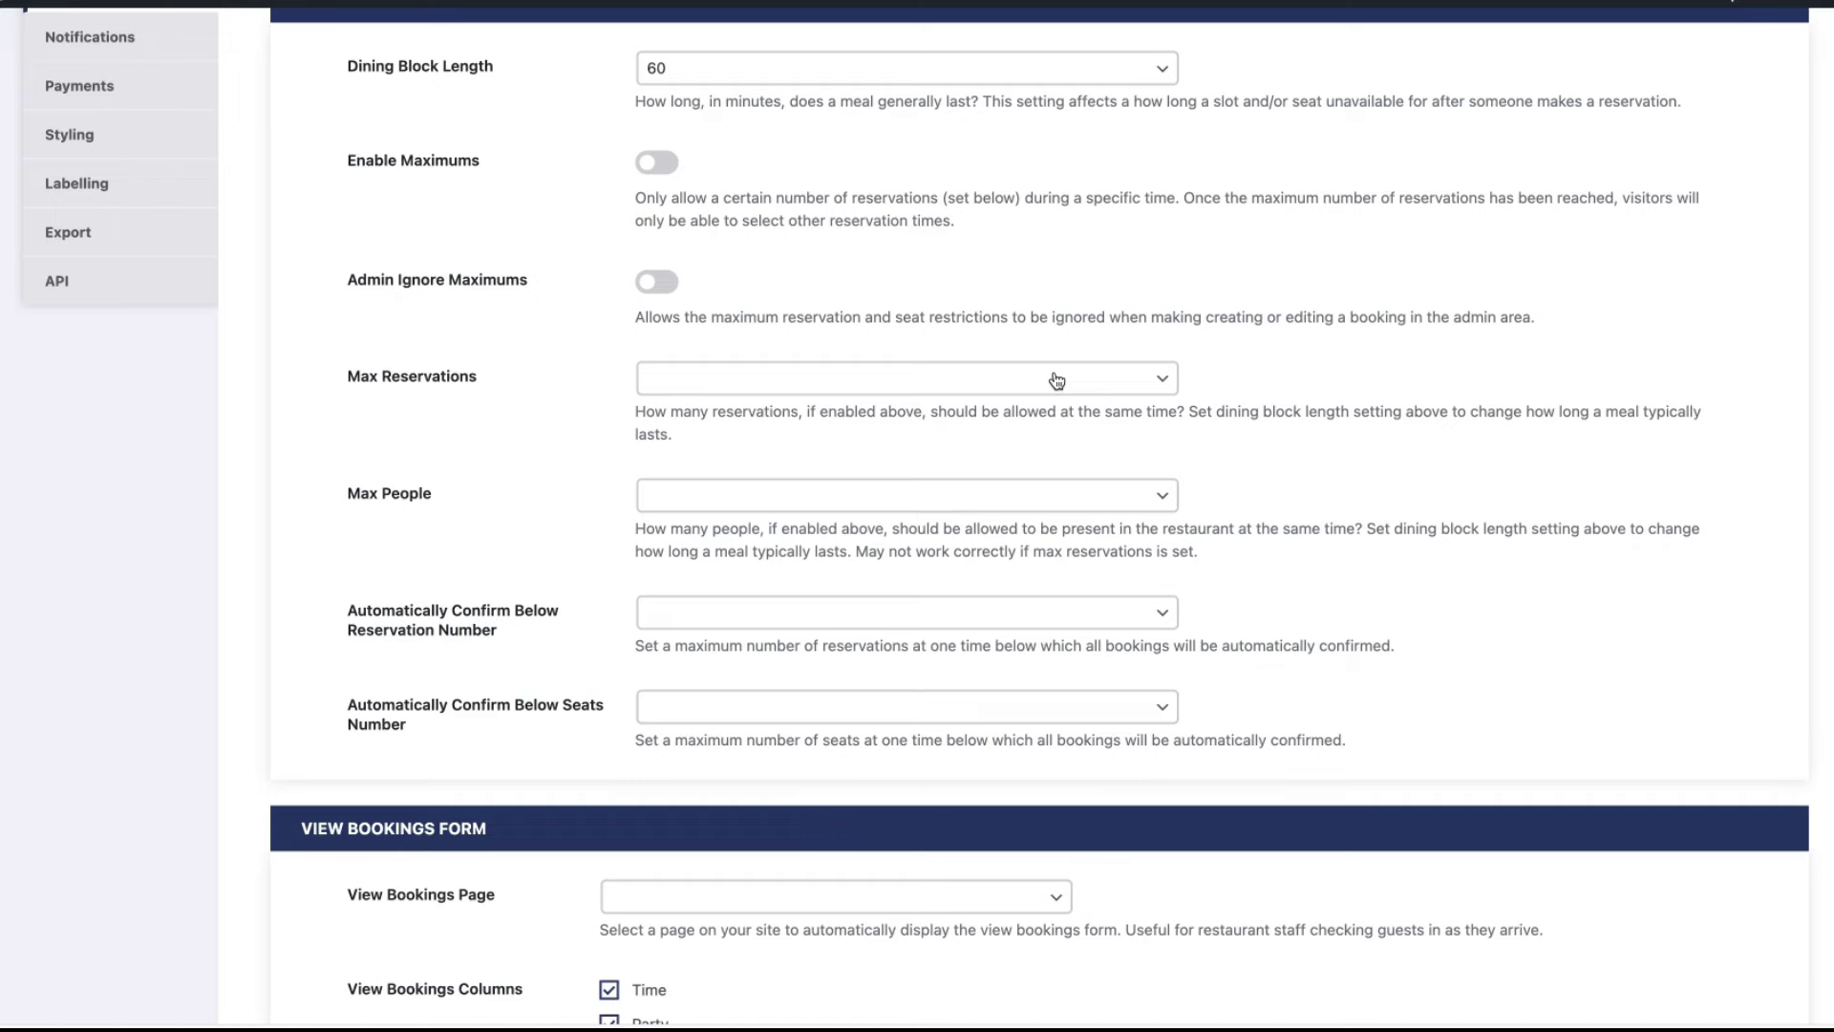
pyautogui.scroll(-3, 1057, 380)
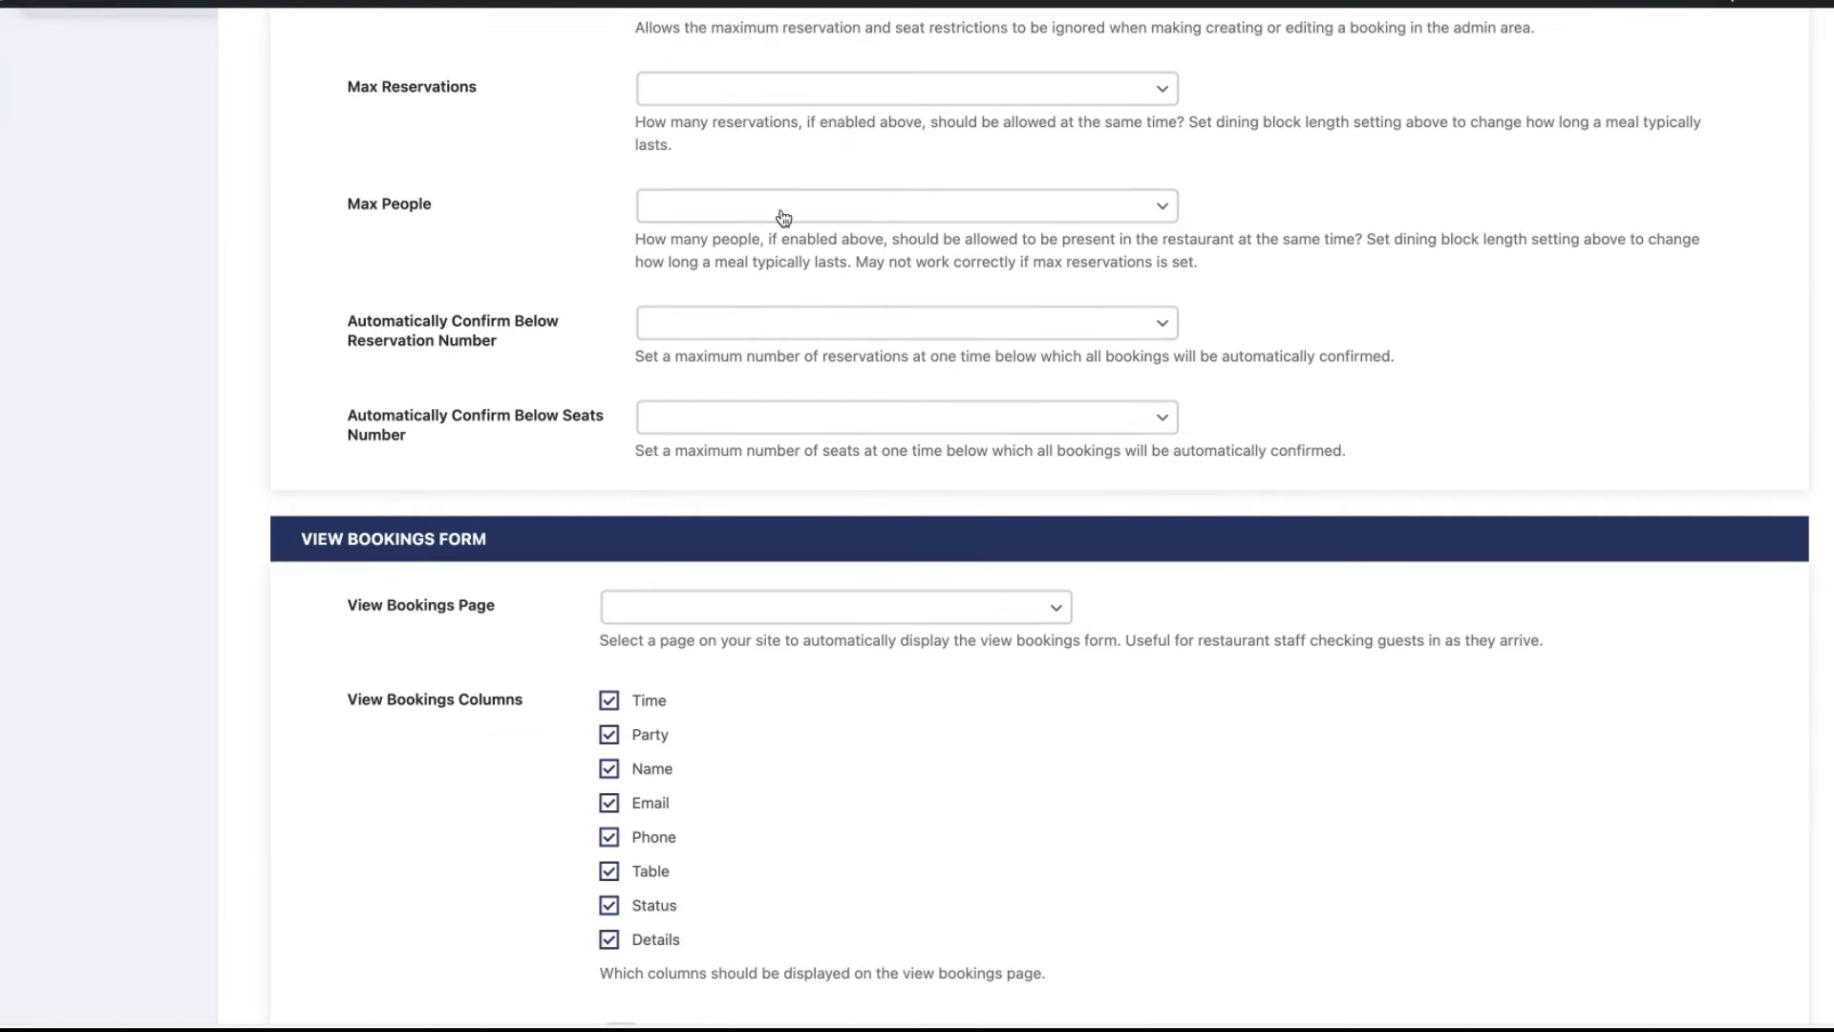
pyautogui.click(780, 206)
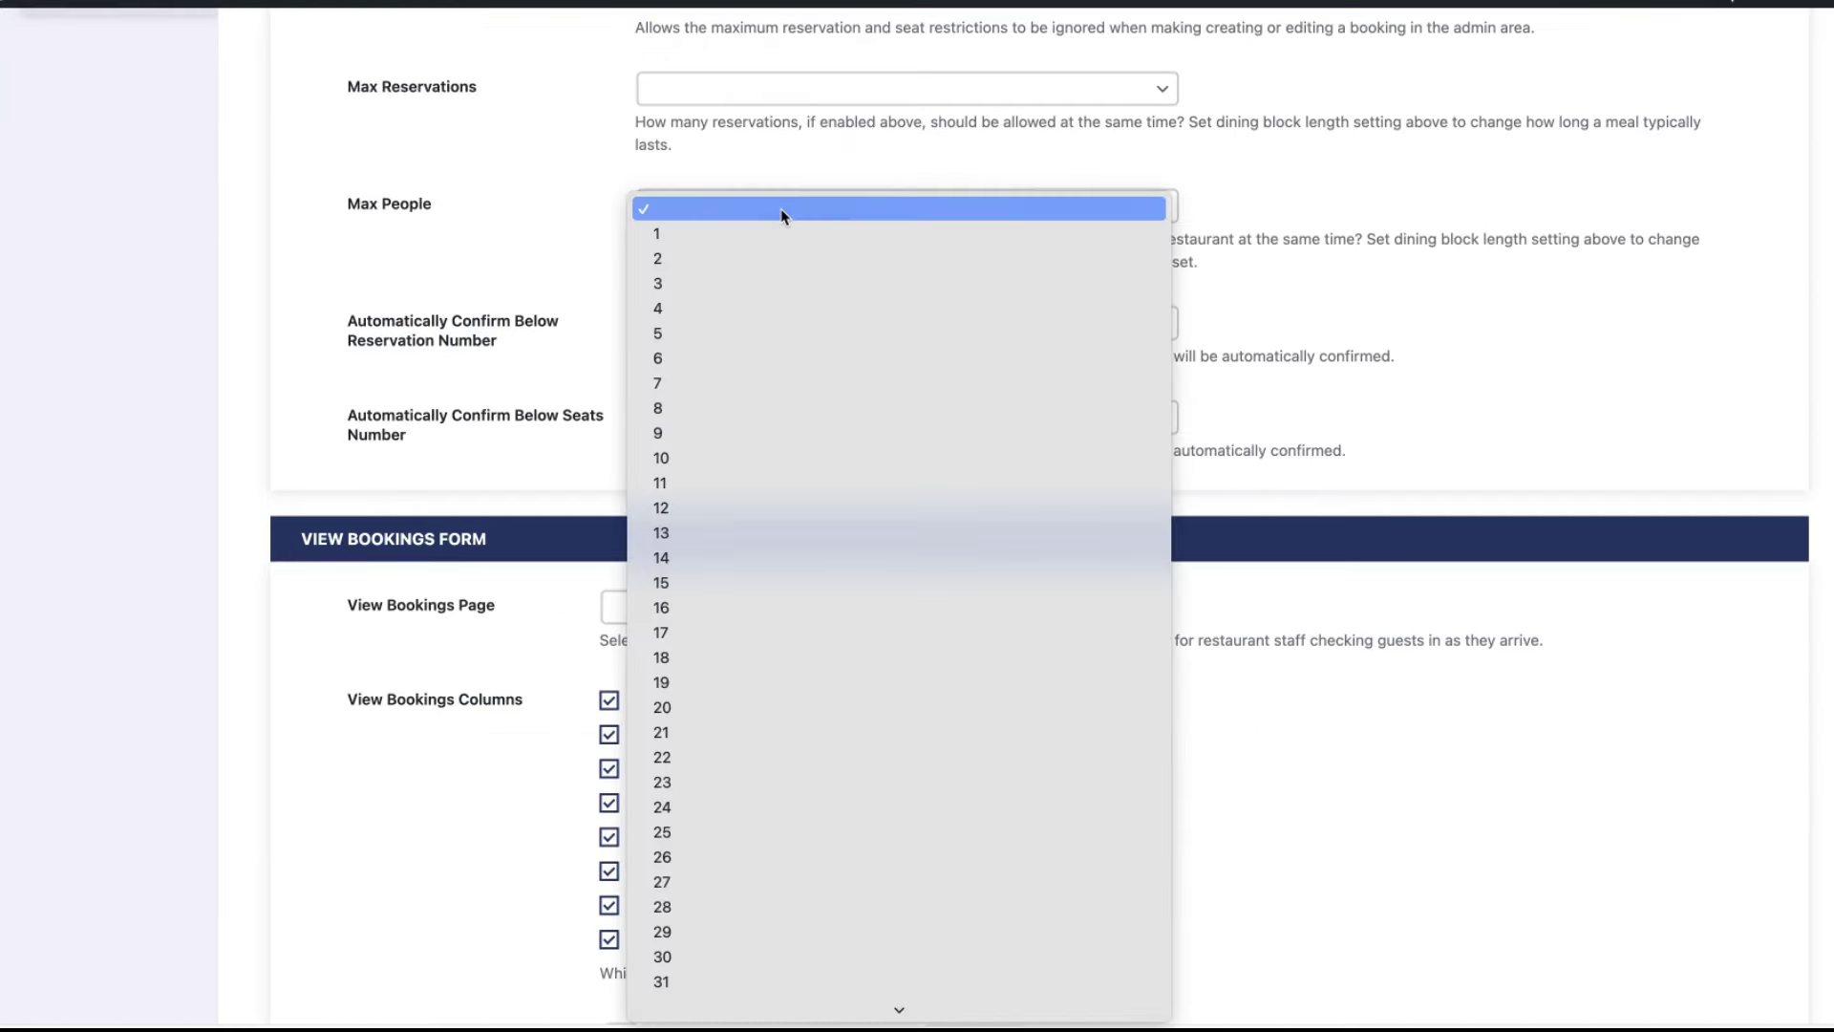
pyautogui.click(675, 509)
pyautogui.scroll(1, 811, 505)
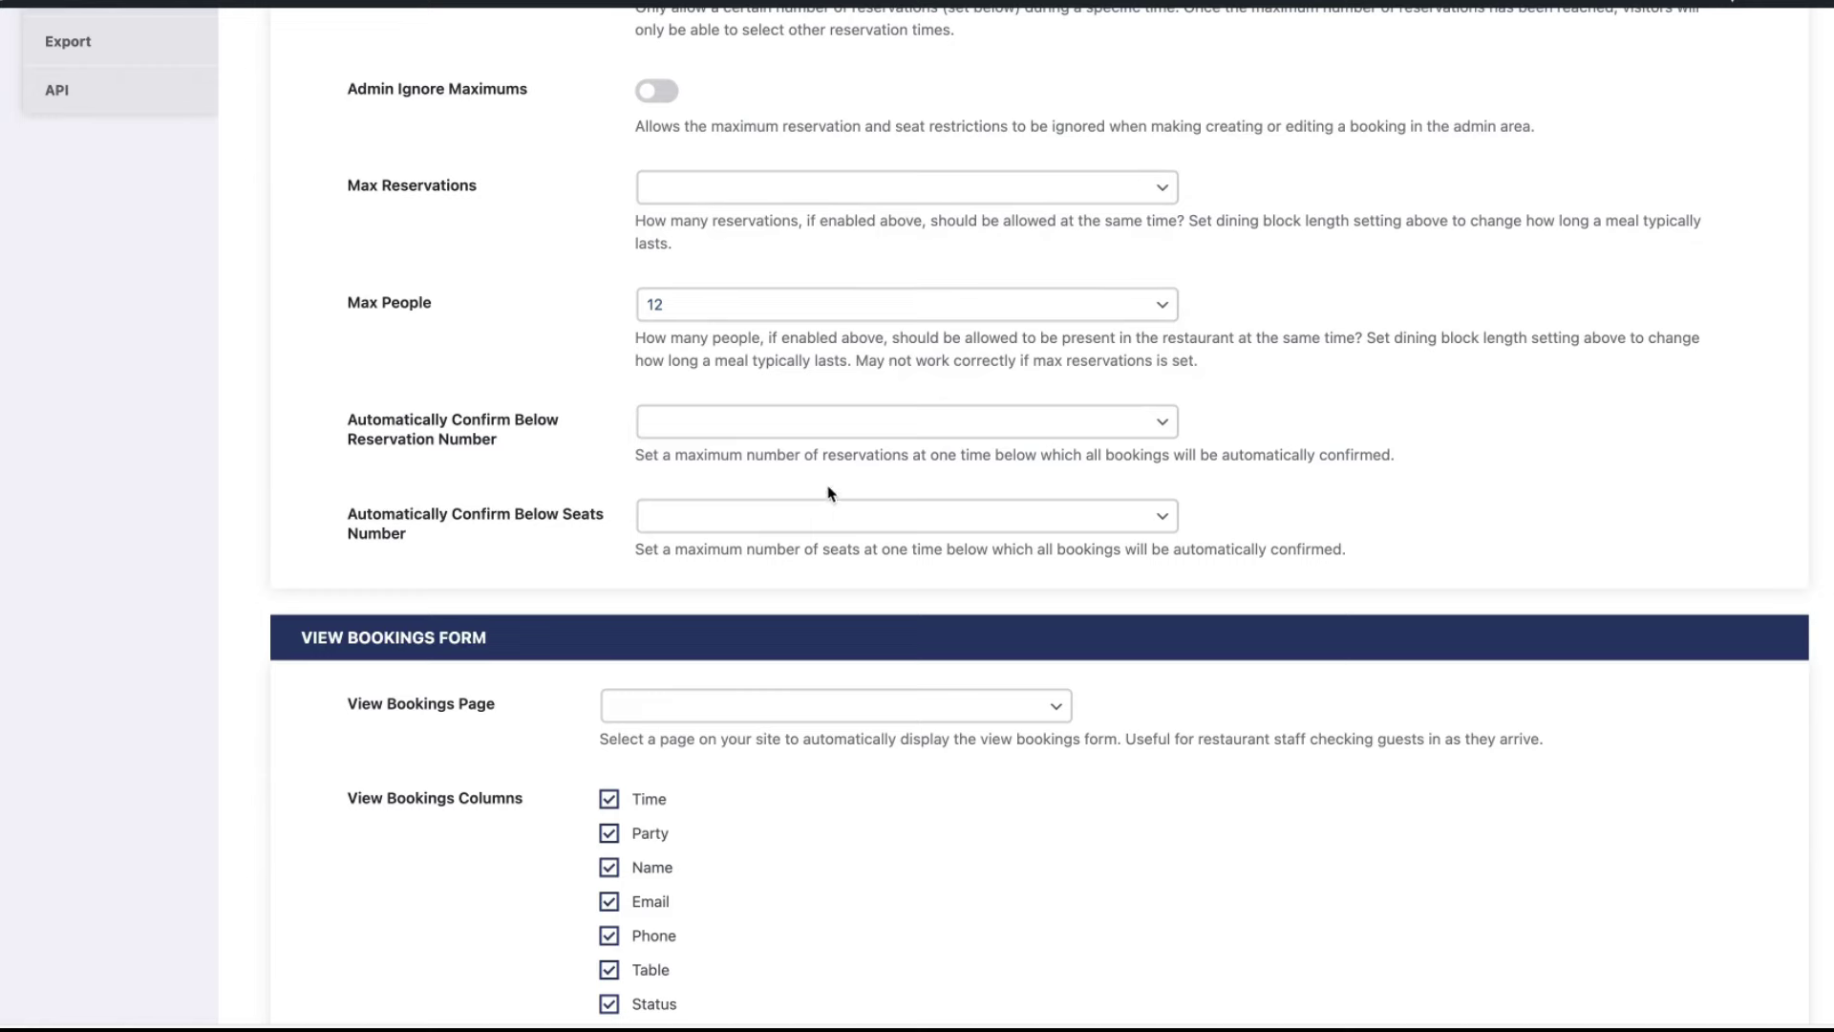
pyautogui.click(856, 417)
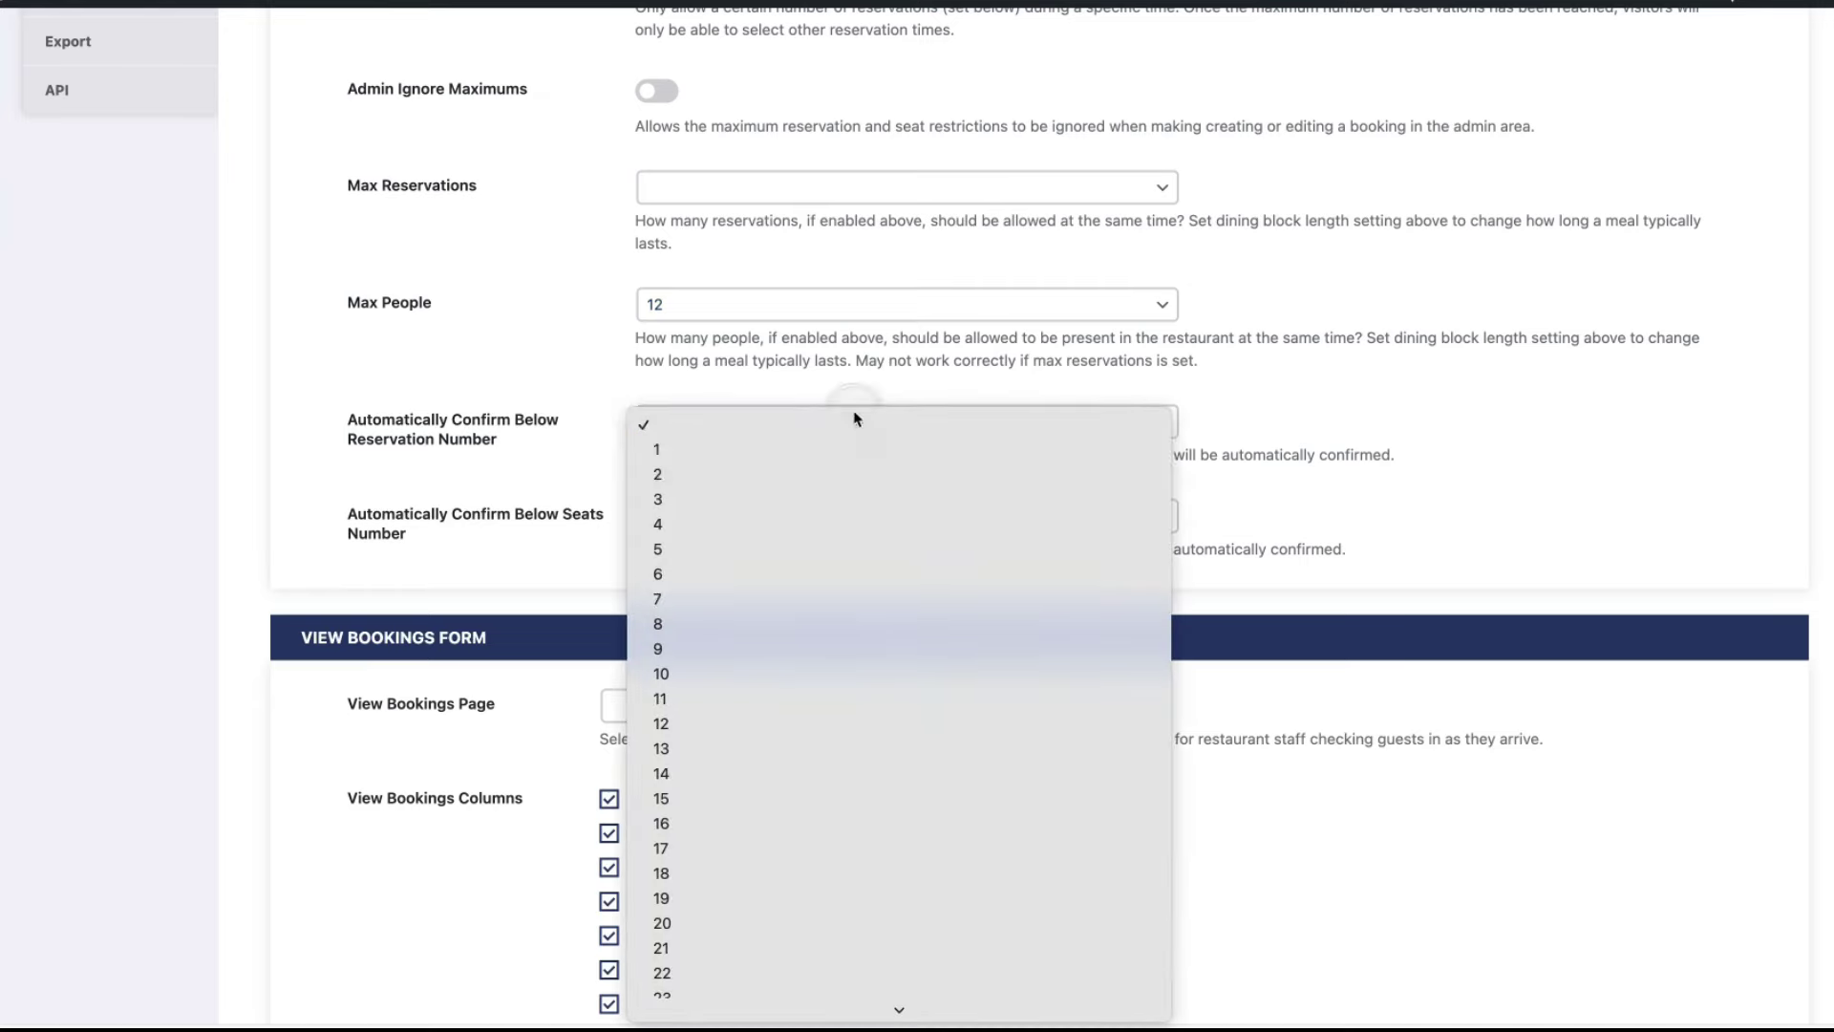
pyautogui.click(1372, 484)
# - Leave View Bookings Page unset and switch on Keep View Bookings Private and Check In Arrivals
pyautogui.scroll(-5, 1548, 479)
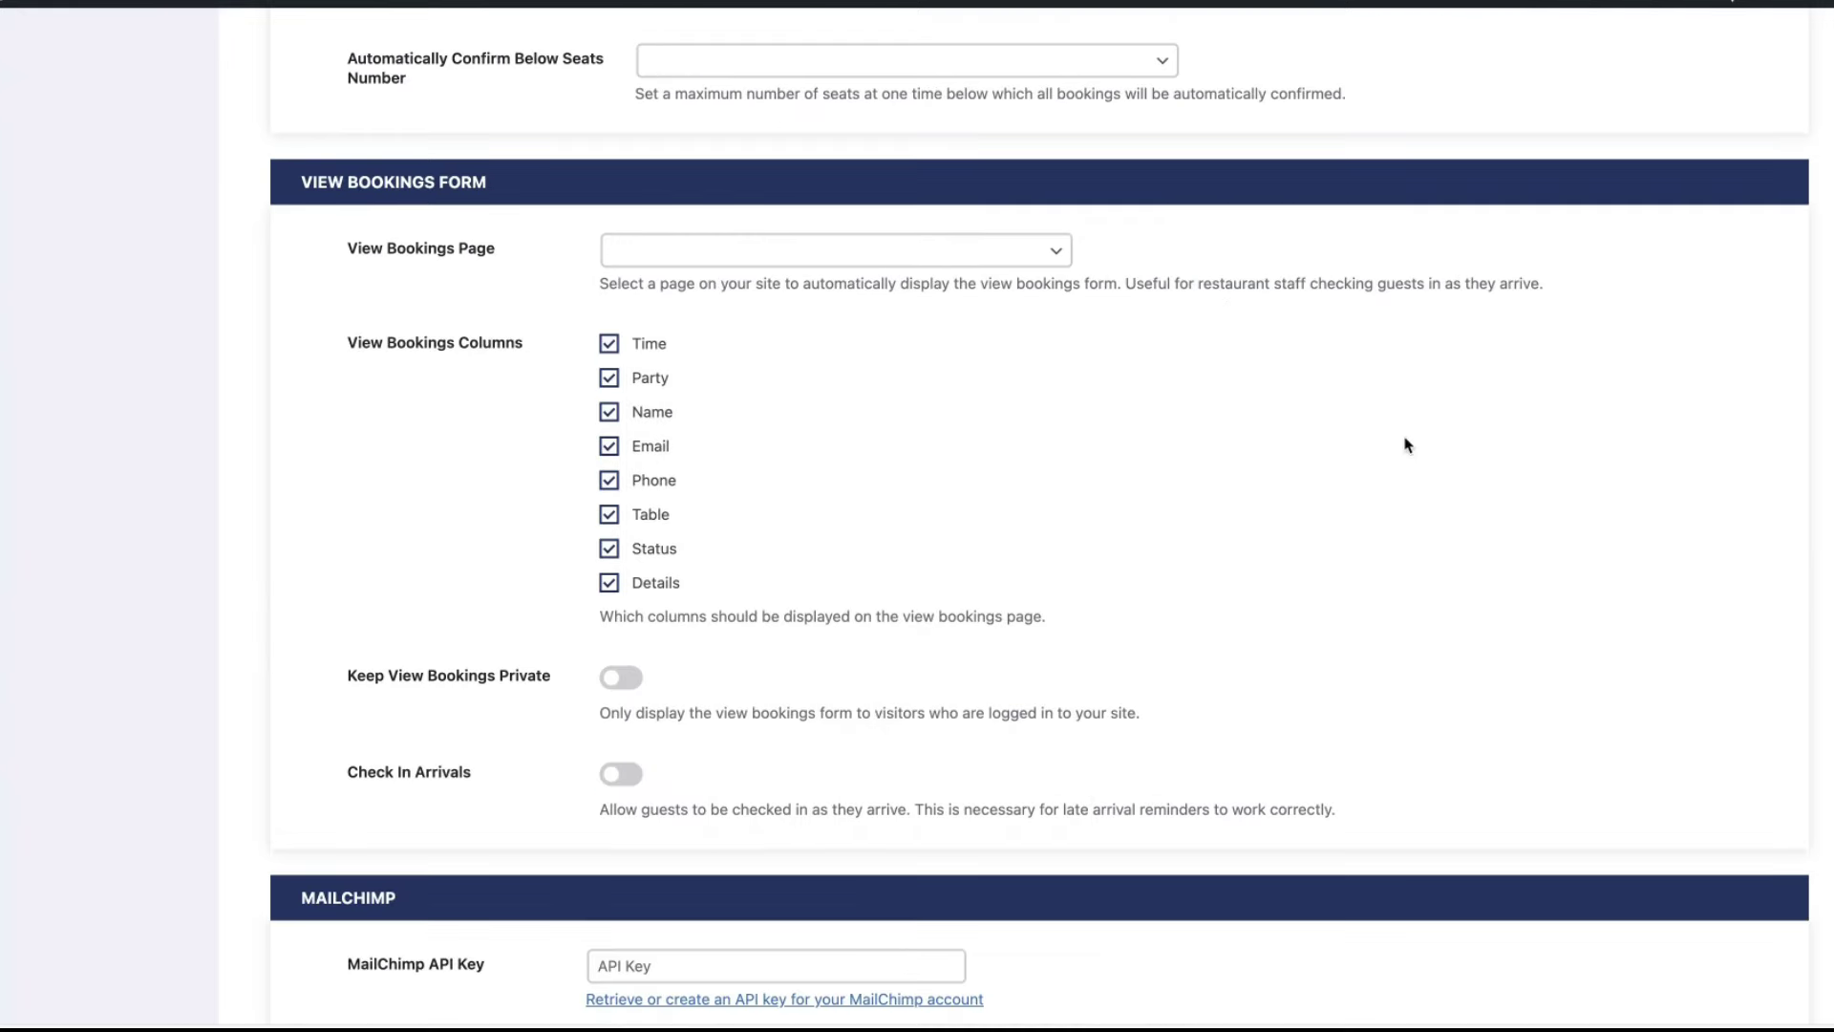
pyautogui.click(752, 265)
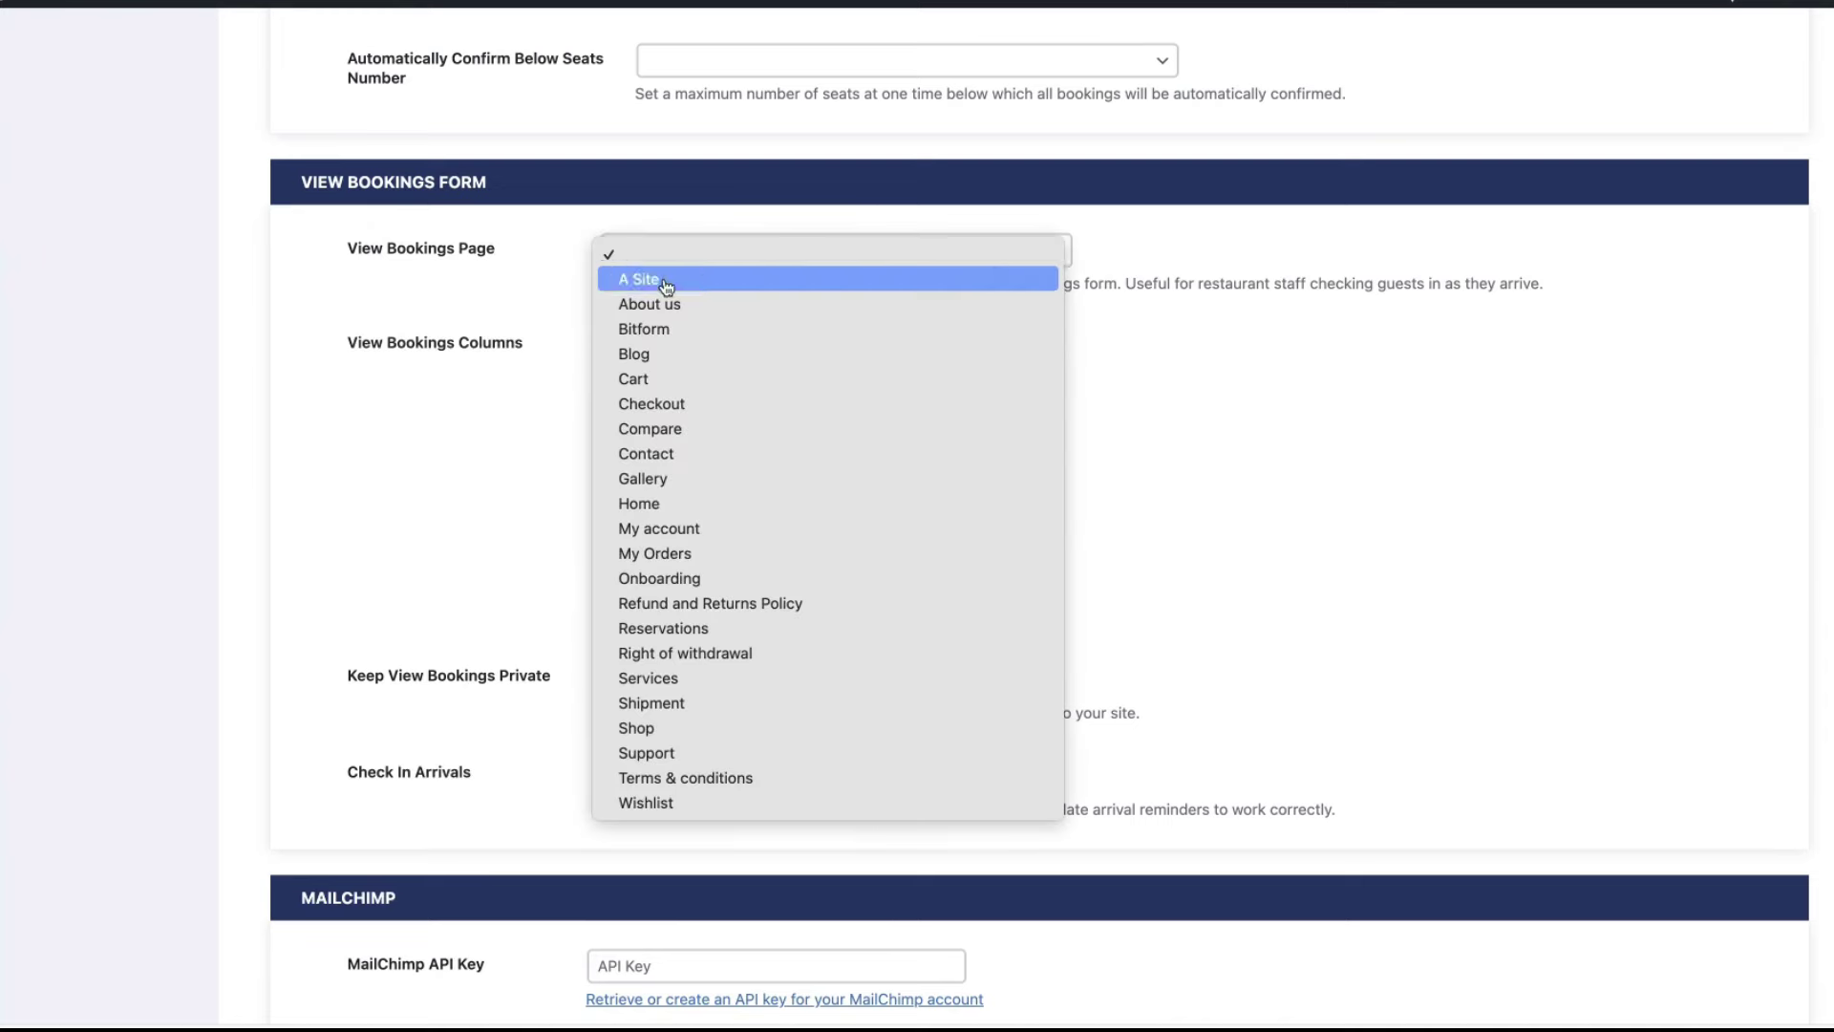
pyautogui.click(441, 291)
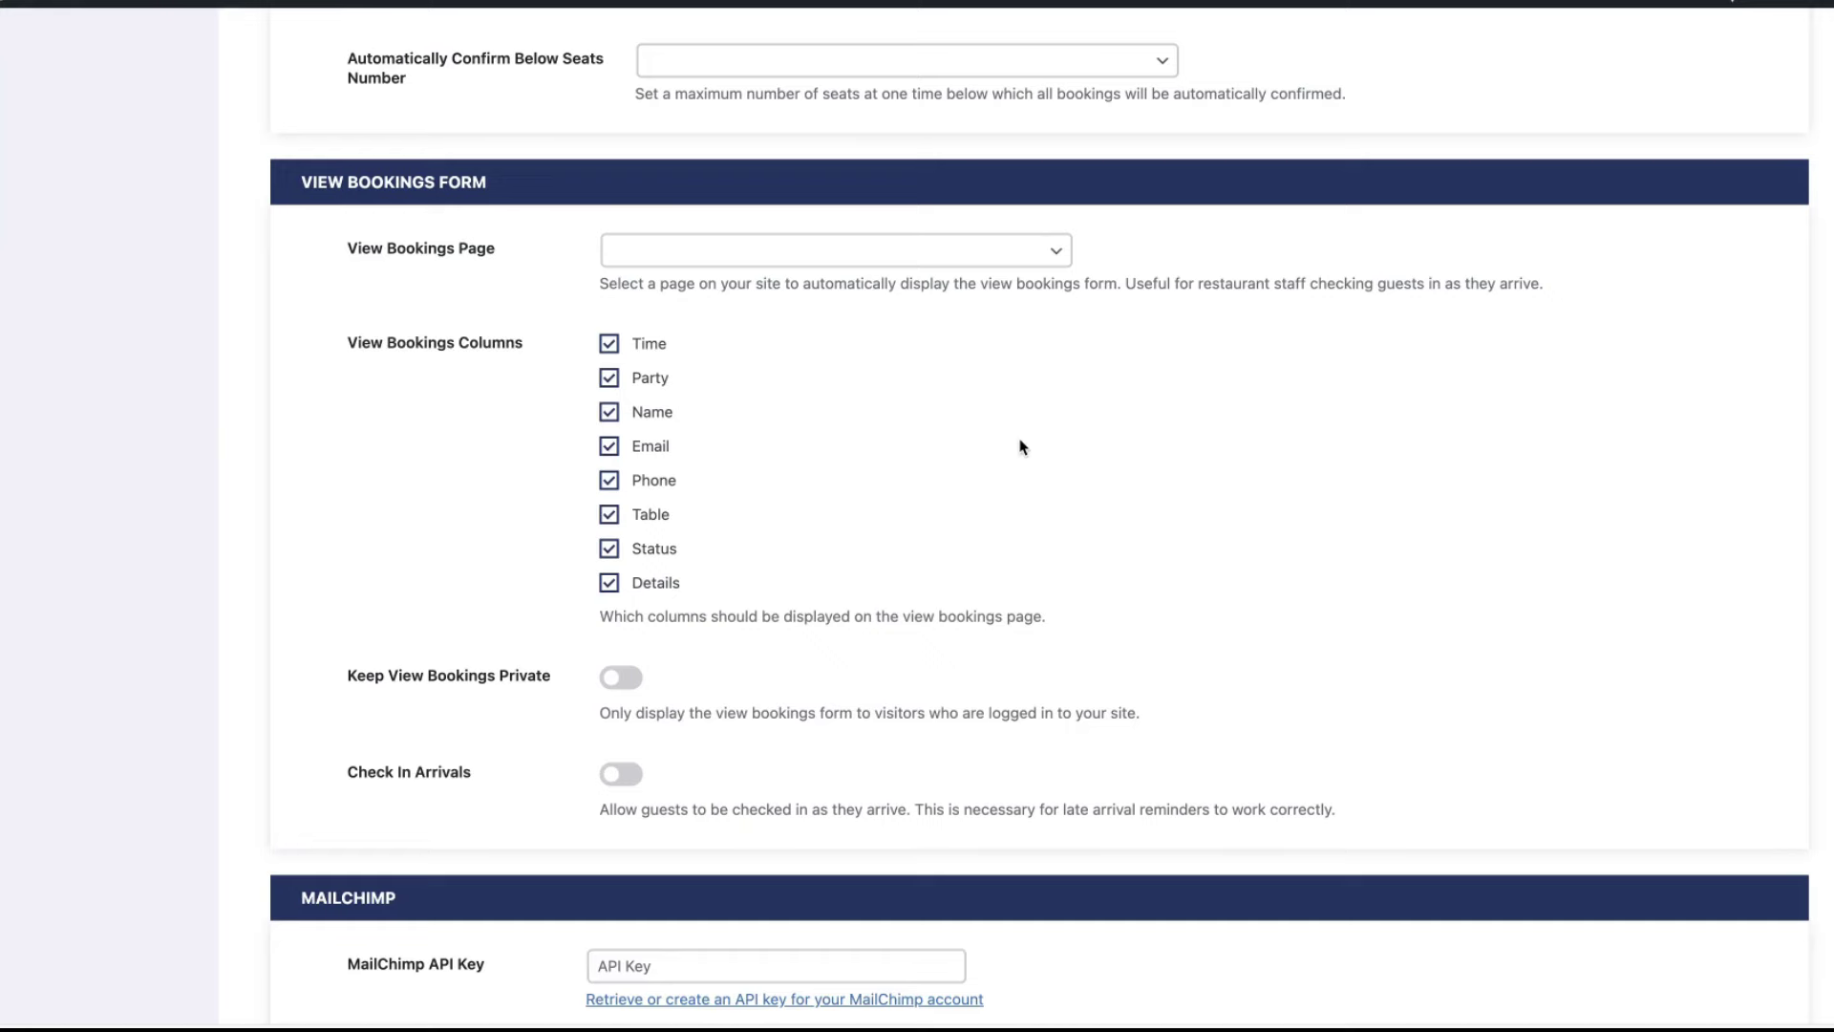
pyautogui.scroll(-5, 1017, 440)
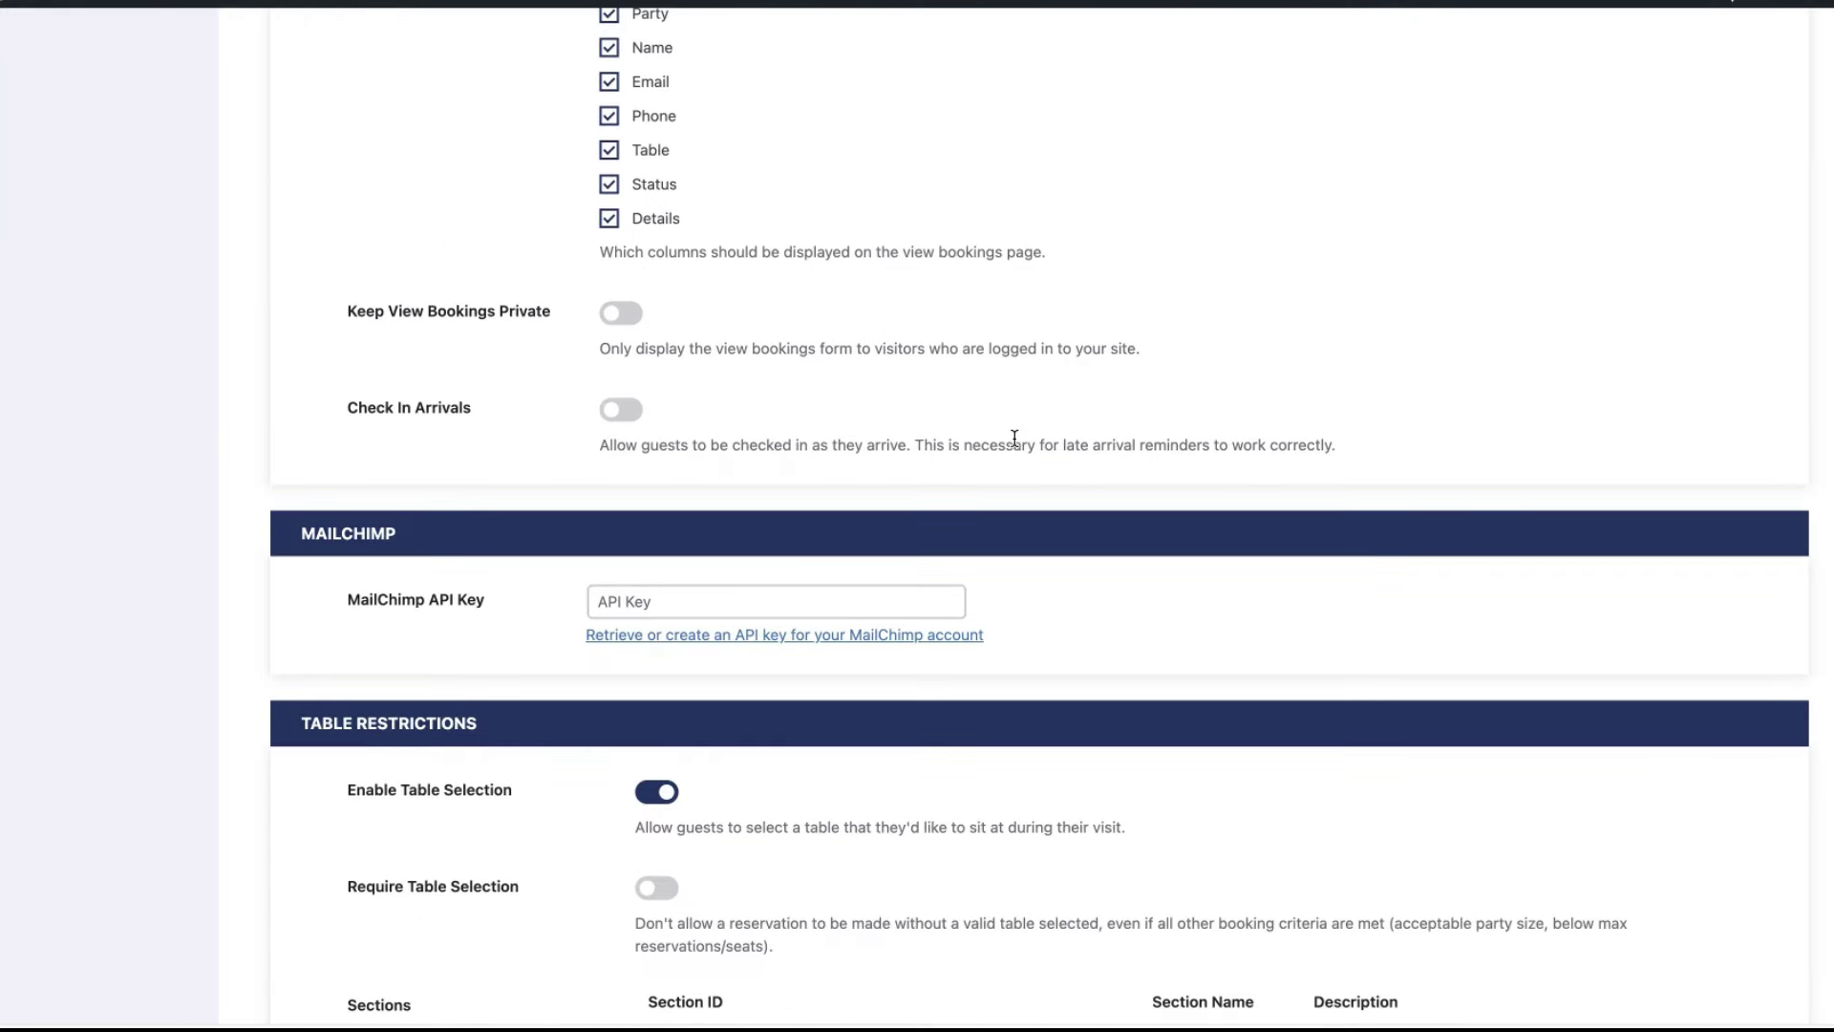
pyautogui.click(637, 317)
pyautogui.click(619, 413)
pyautogui.scroll(-5, 1318, 402)
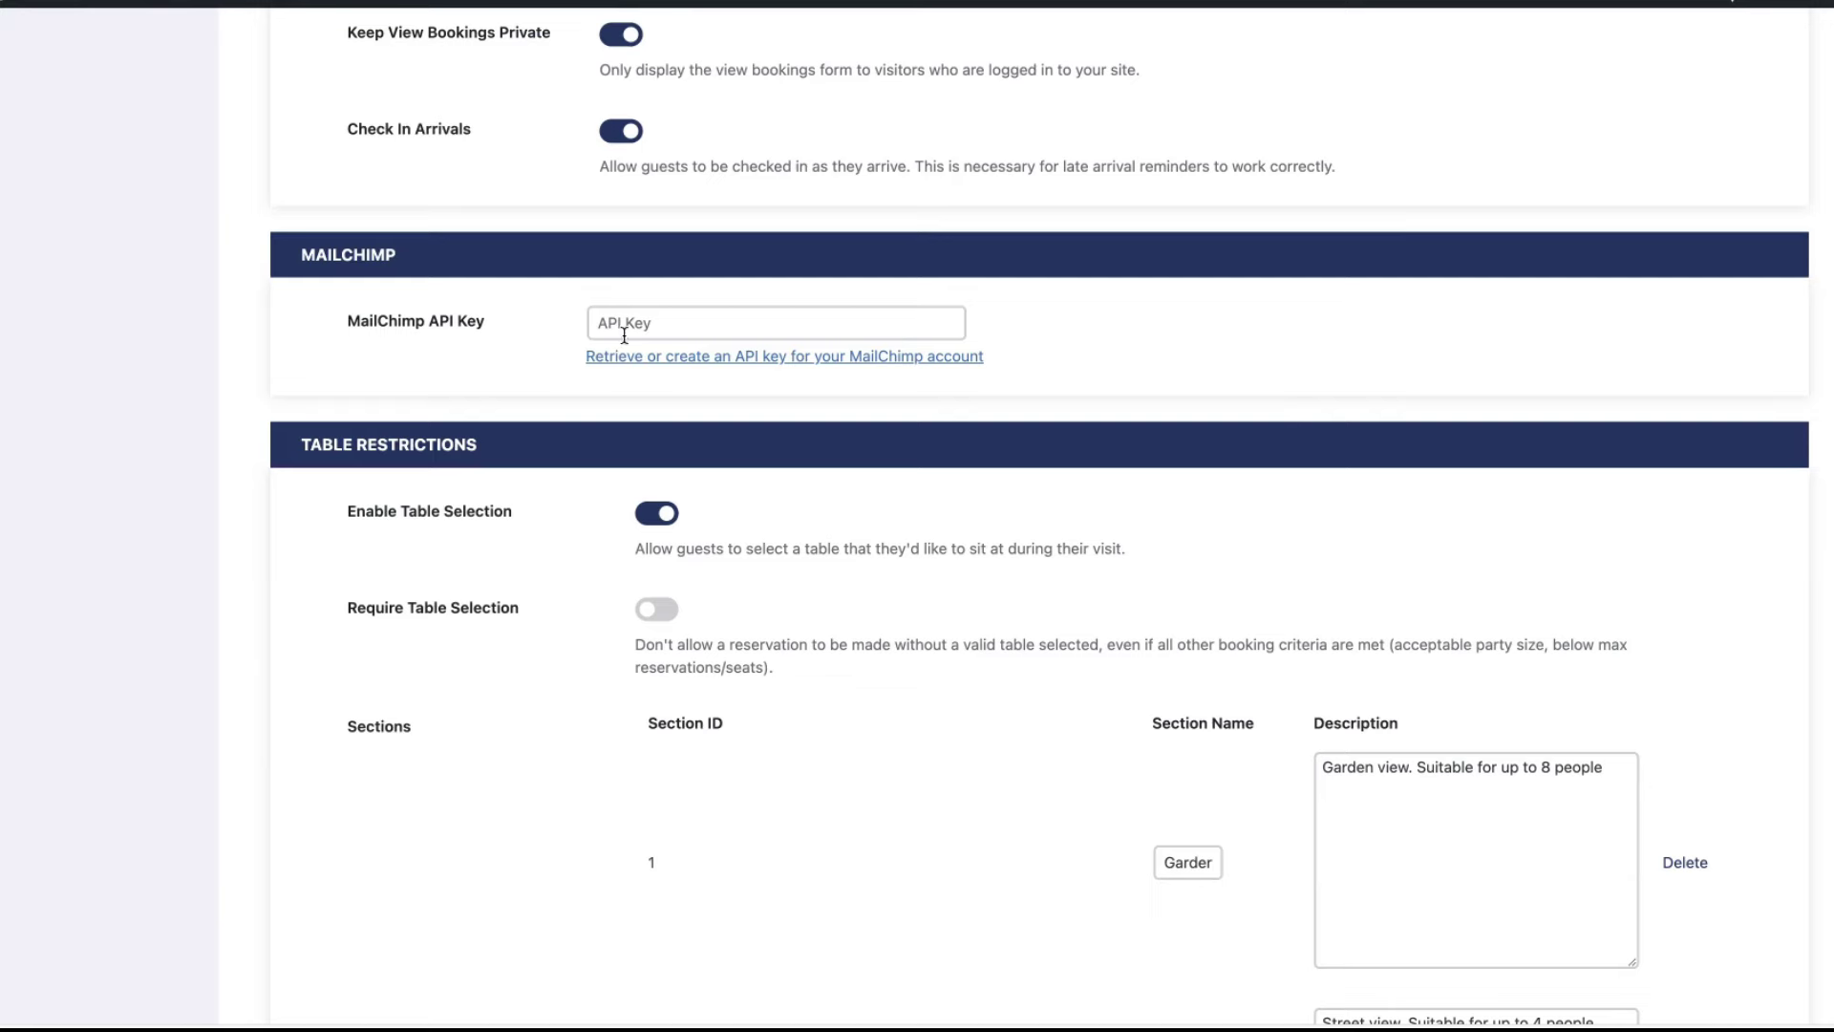
pyautogui.scroll(-4, 1187, 499)
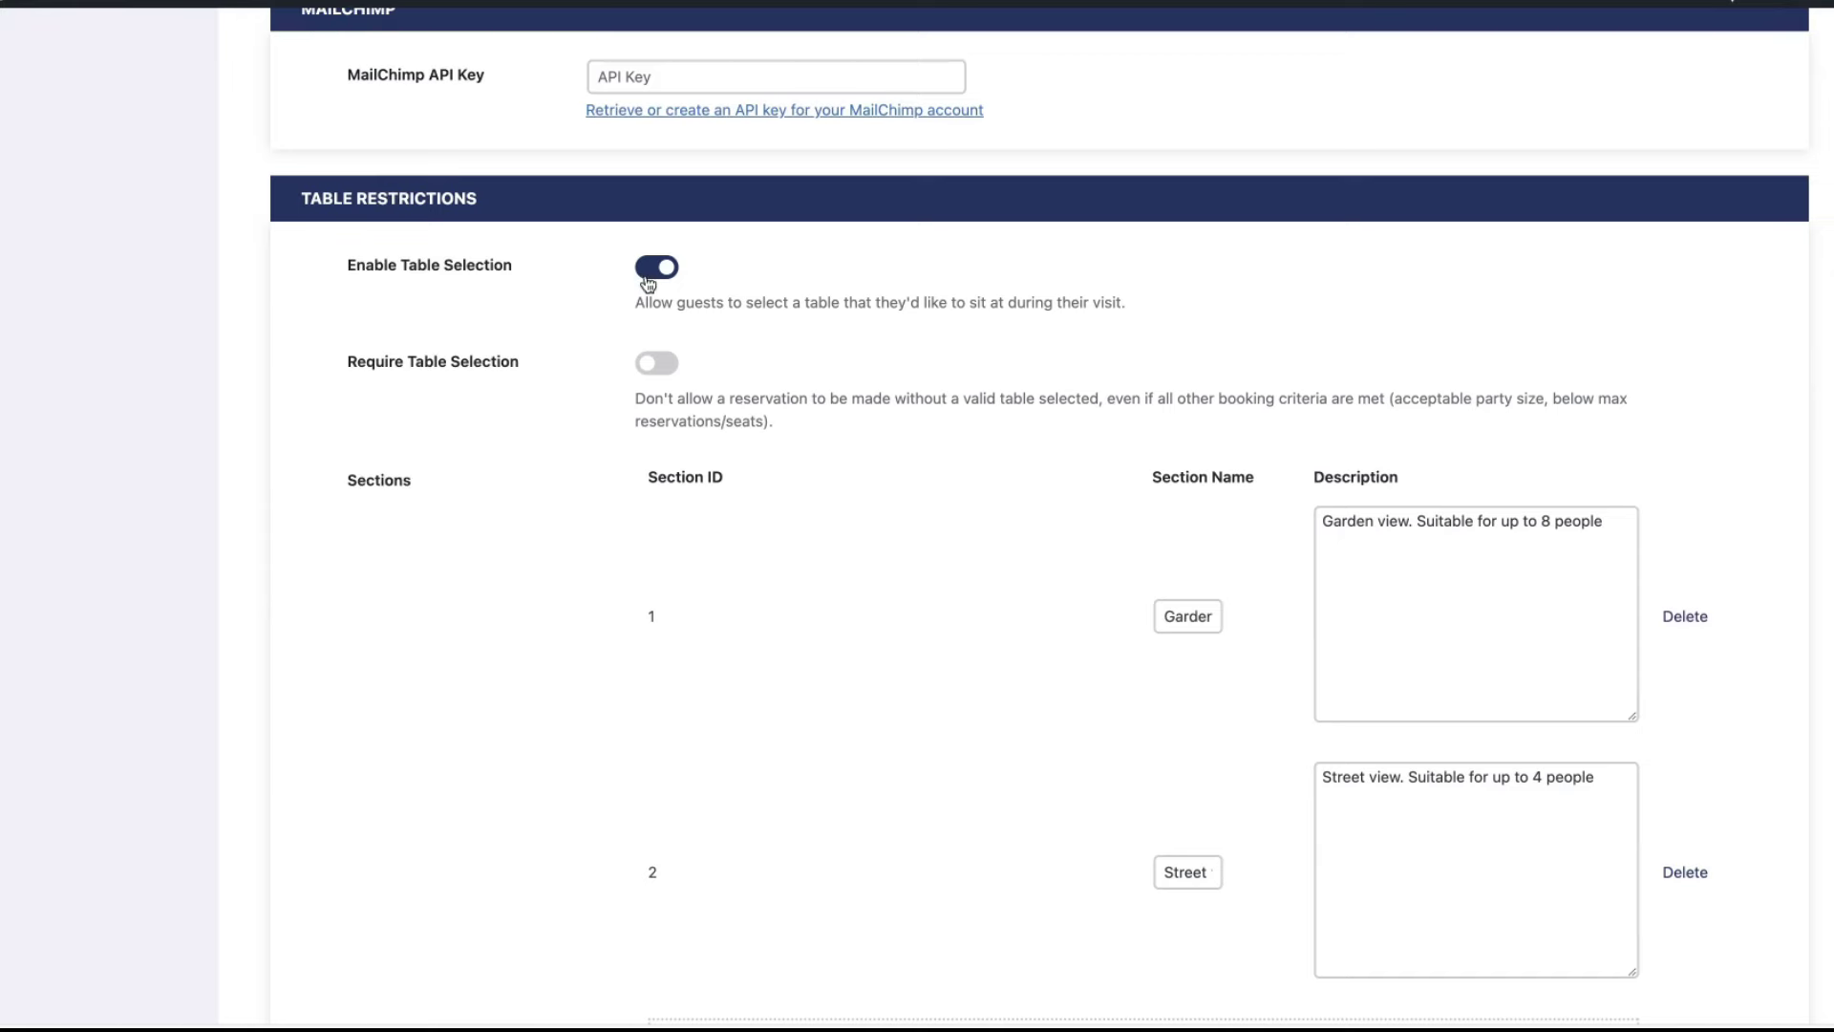
pyautogui.scroll(-4, 655, 281)
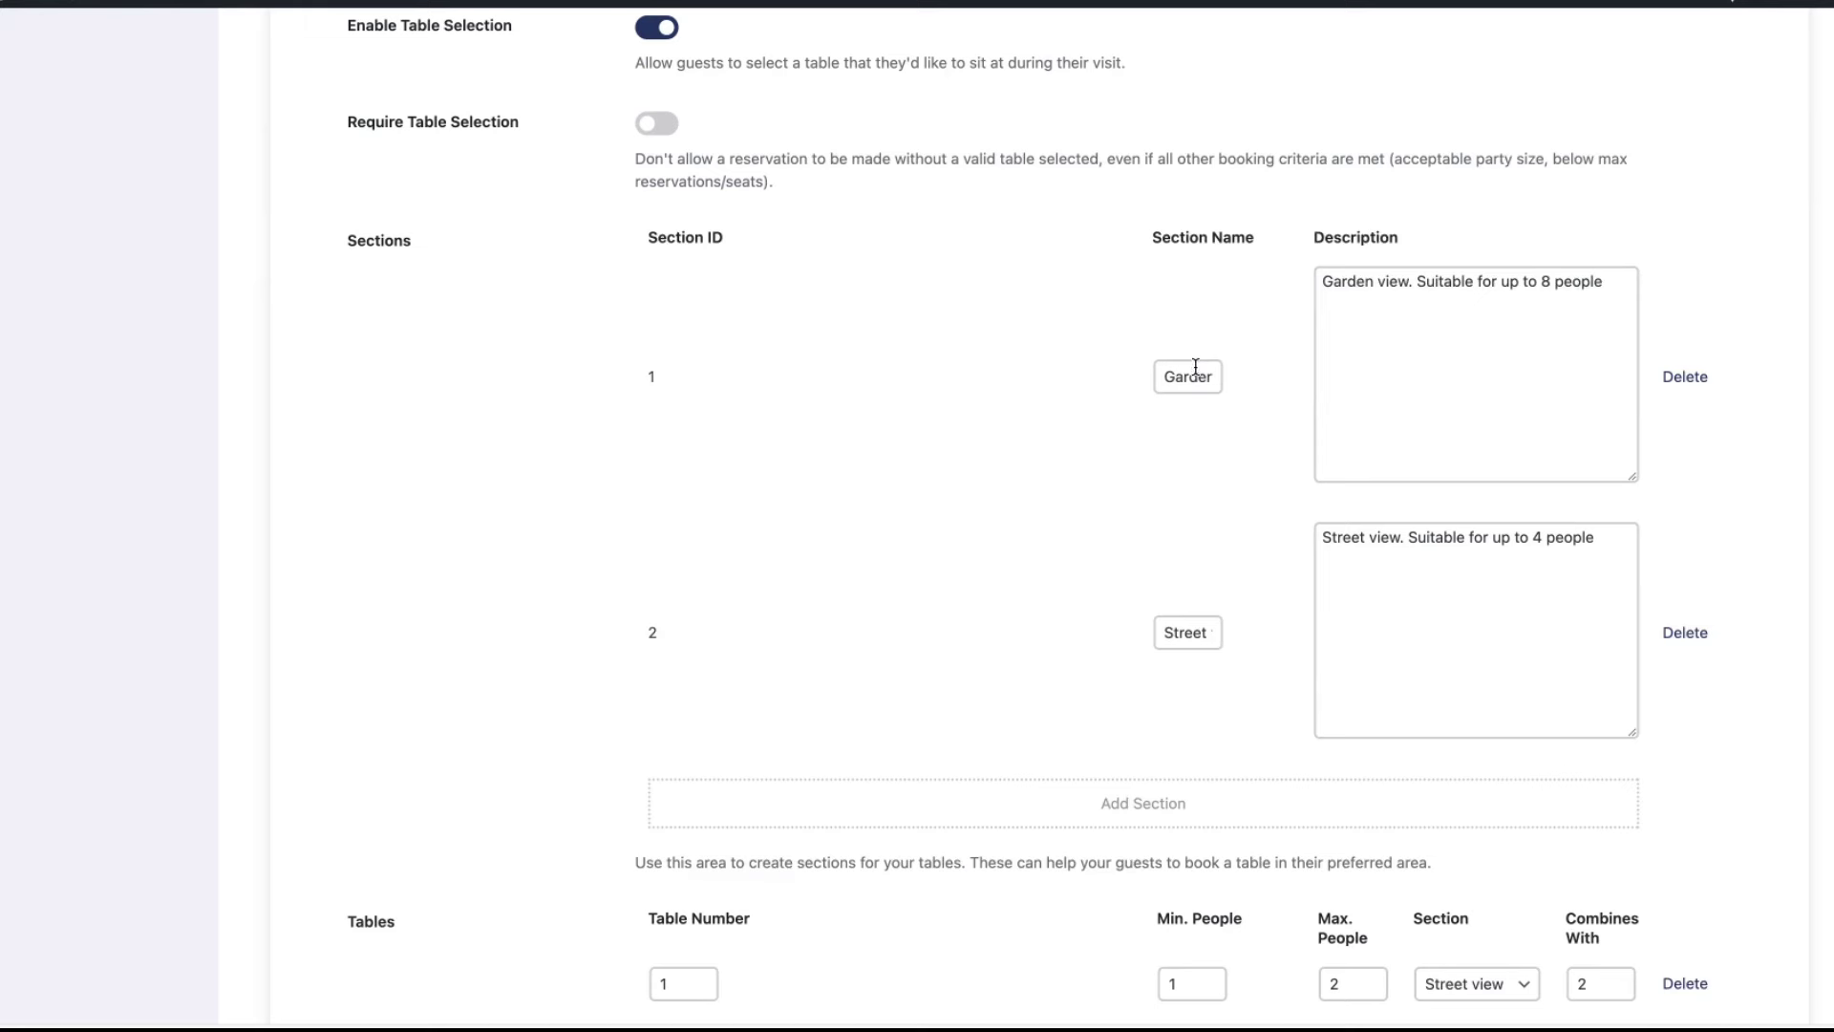
pyautogui.scroll(-1, 1188, 635)
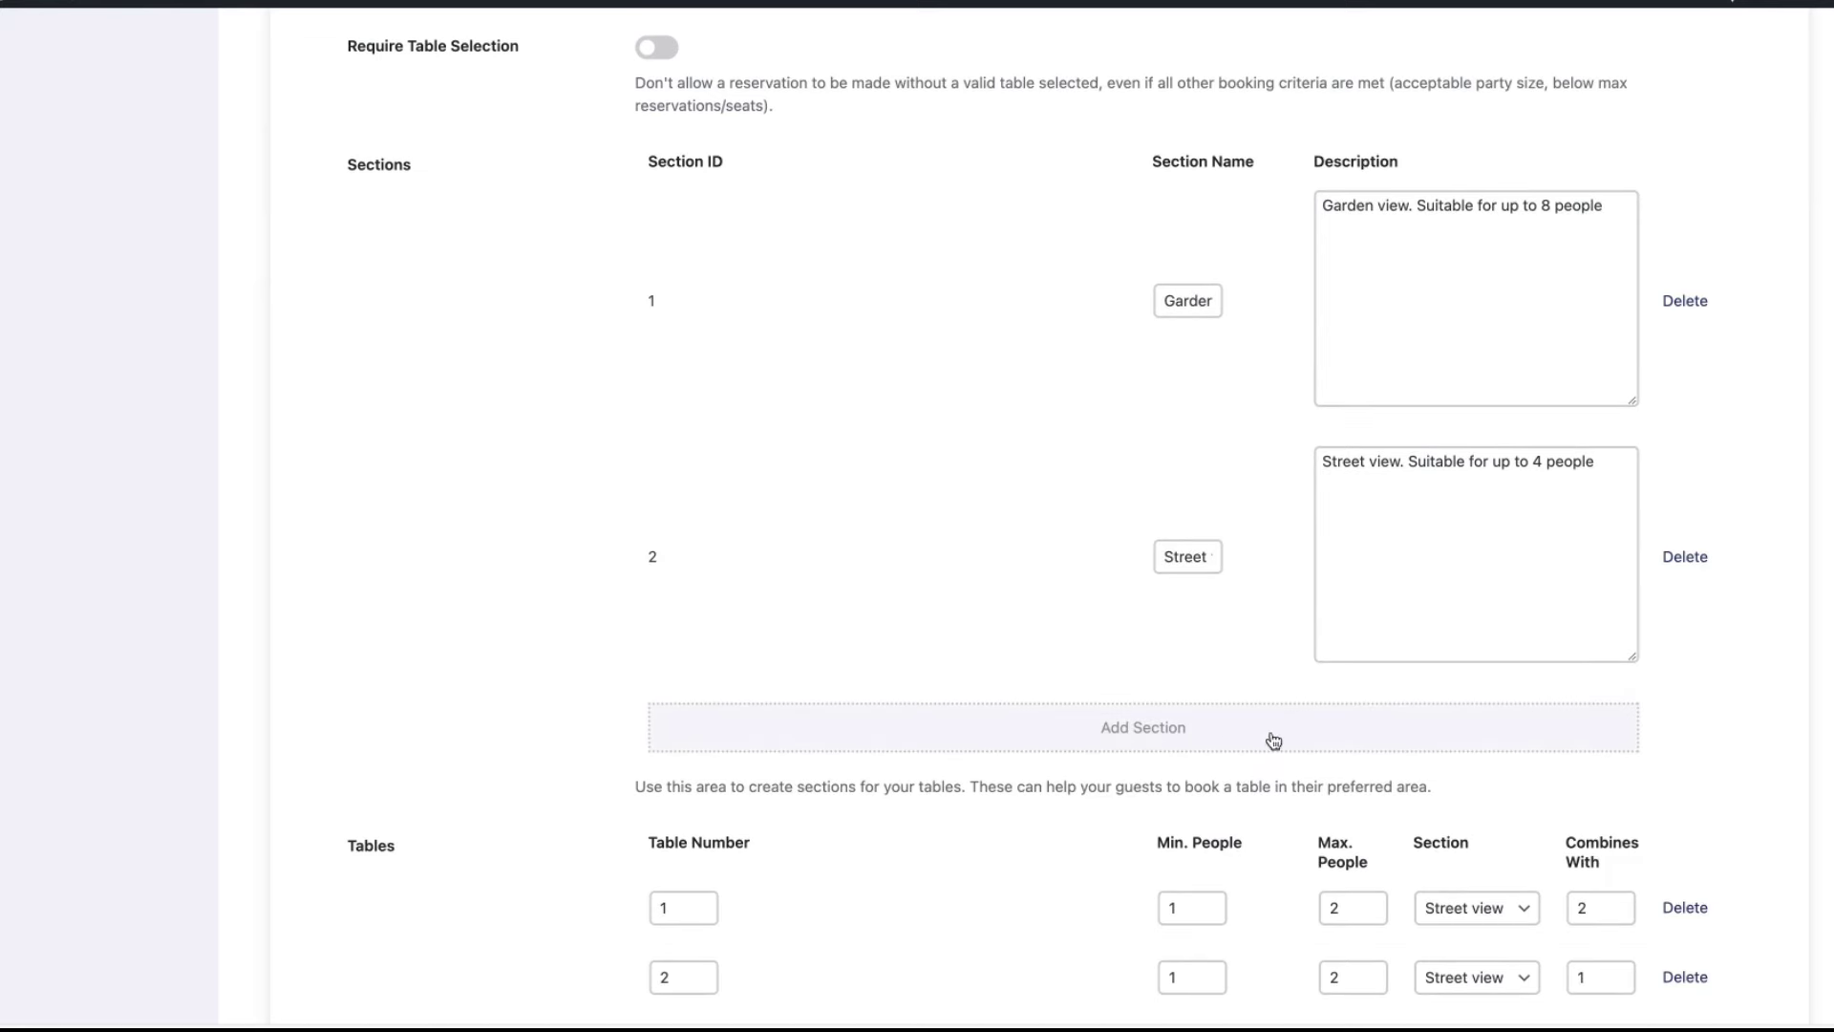
pyautogui.click(1131, 733)
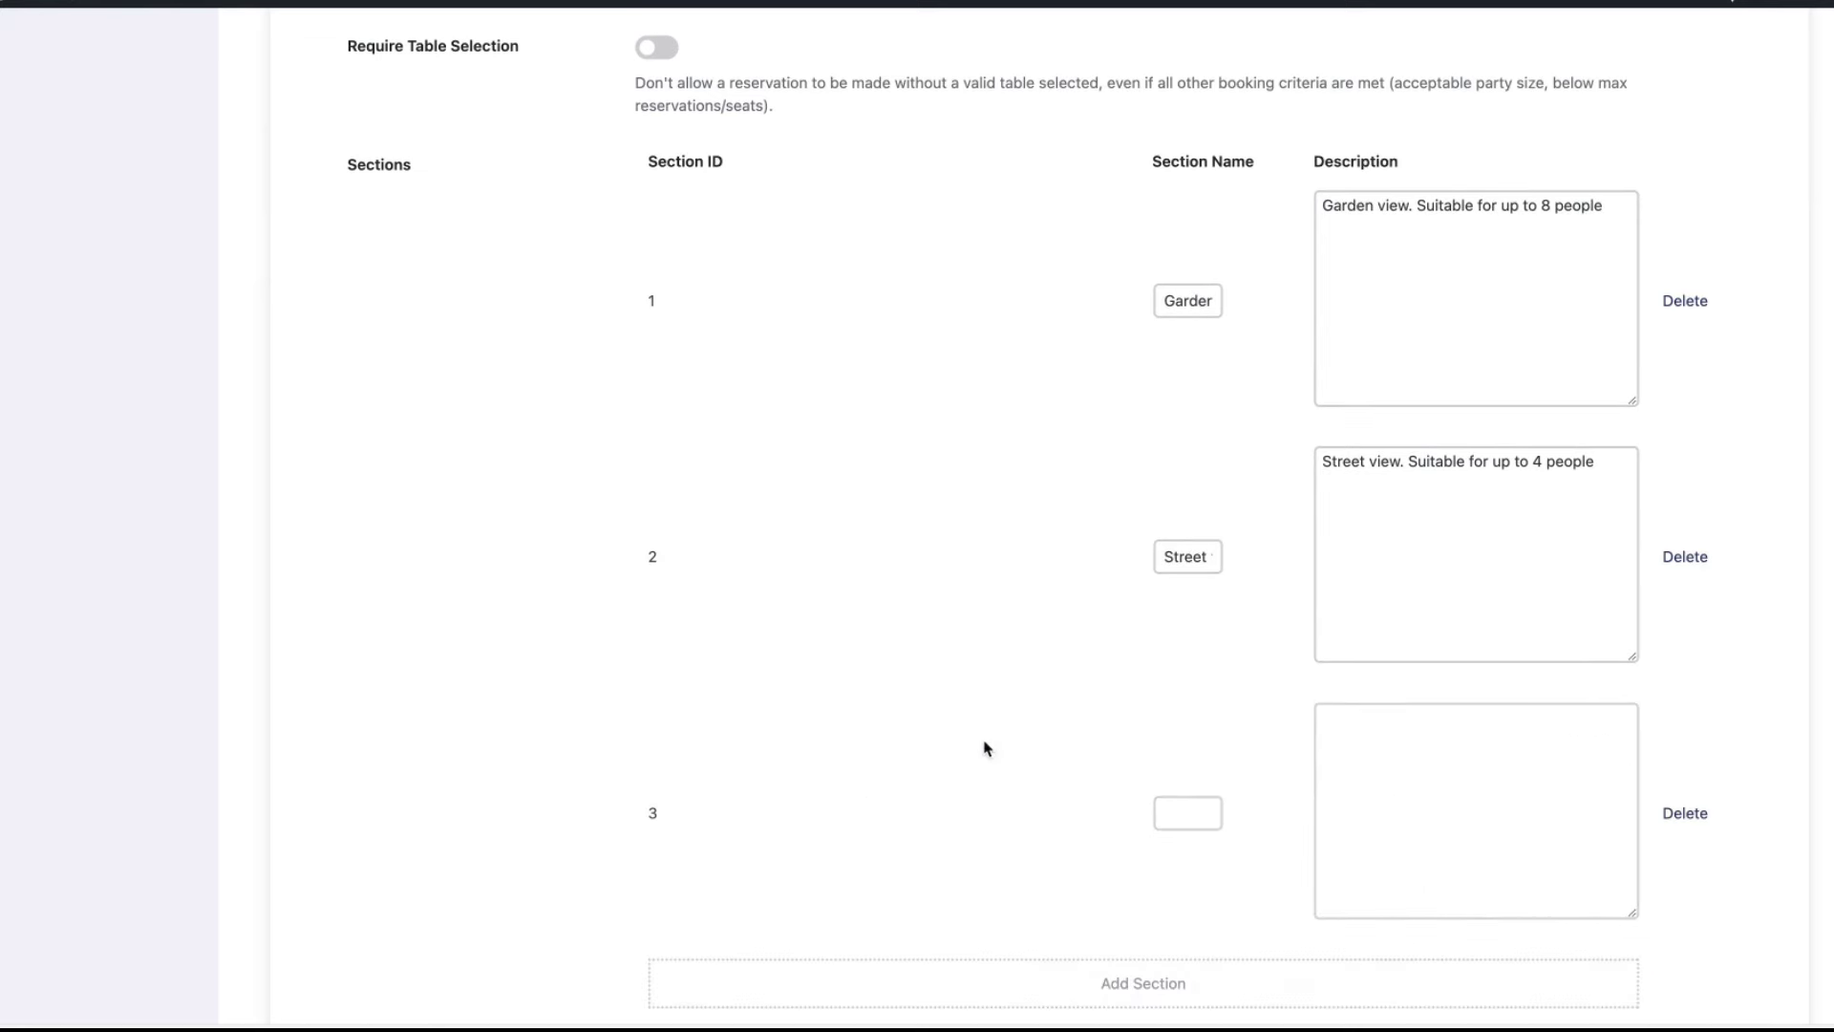
pyautogui.click(1181, 813)
pyautogui.write('Attic')
pyautogui.click(1347, 770)
pyautogui.scroll(-2, 1487, 704)
pyautogui.scroll(-10, 1505, 650)
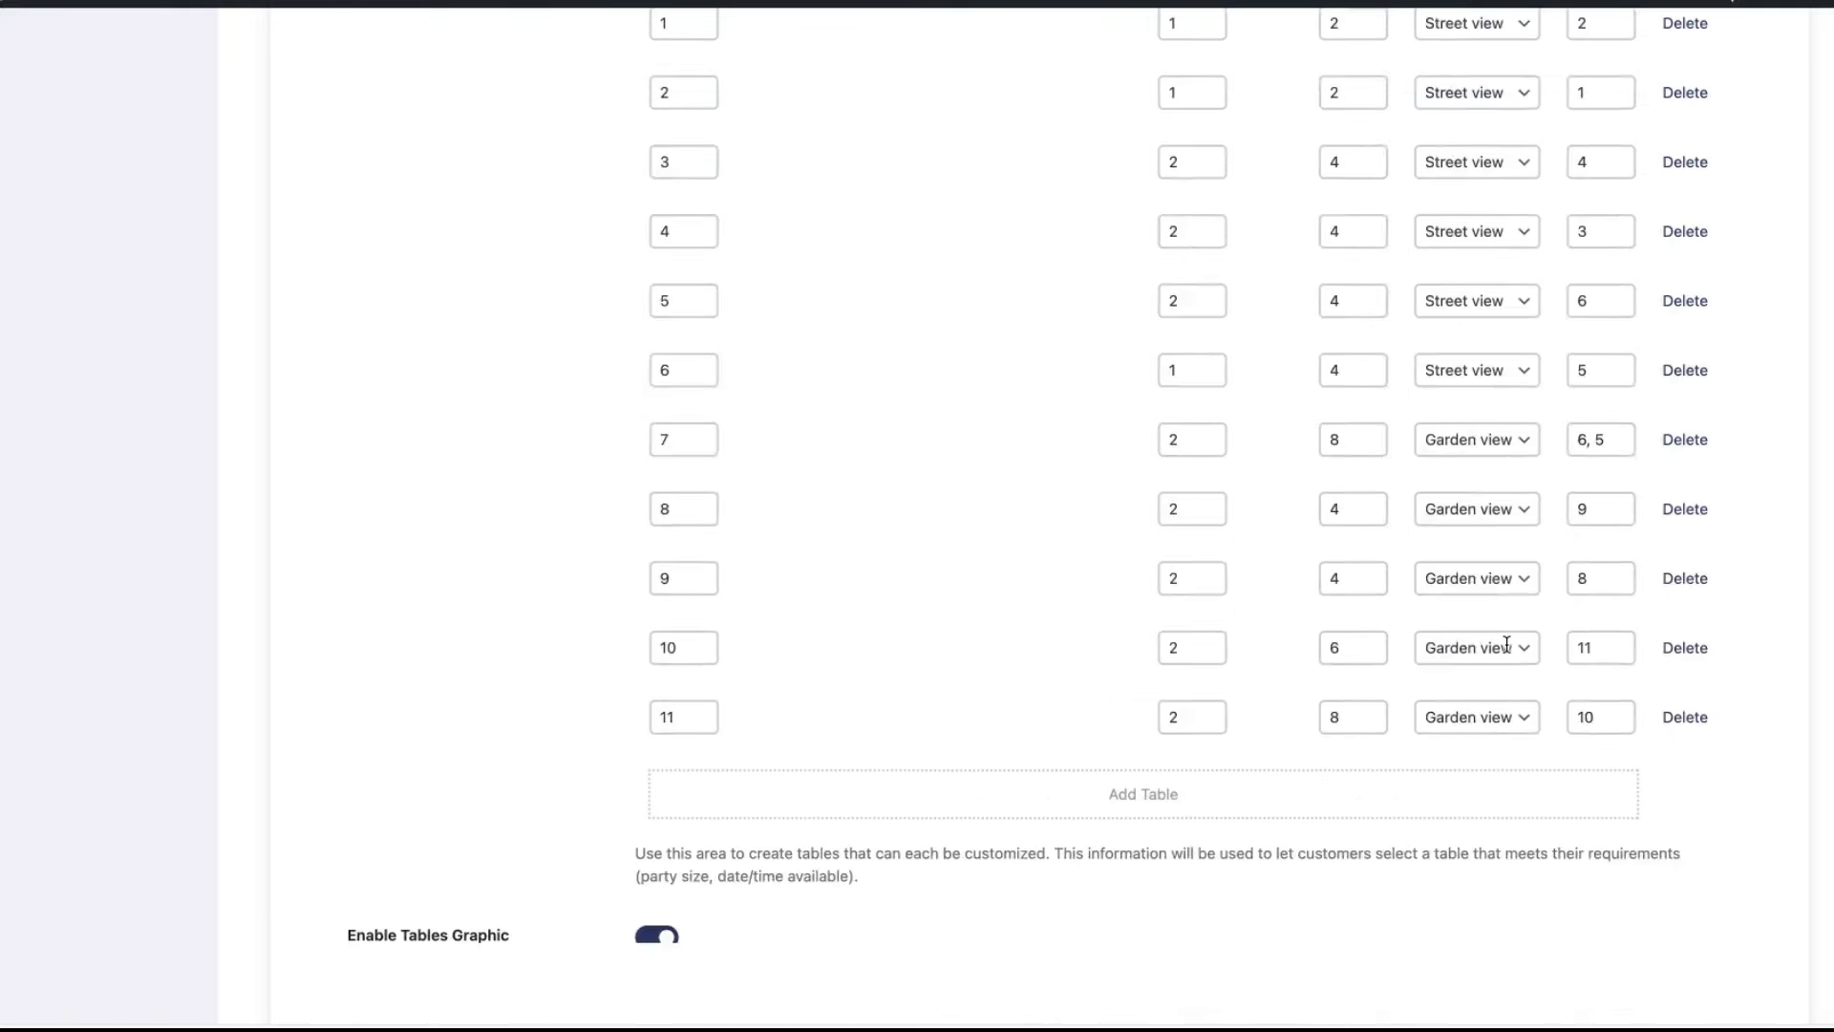
pyautogui.scroll(-8, 1507, 644)
pyautogui.click(287, 872)
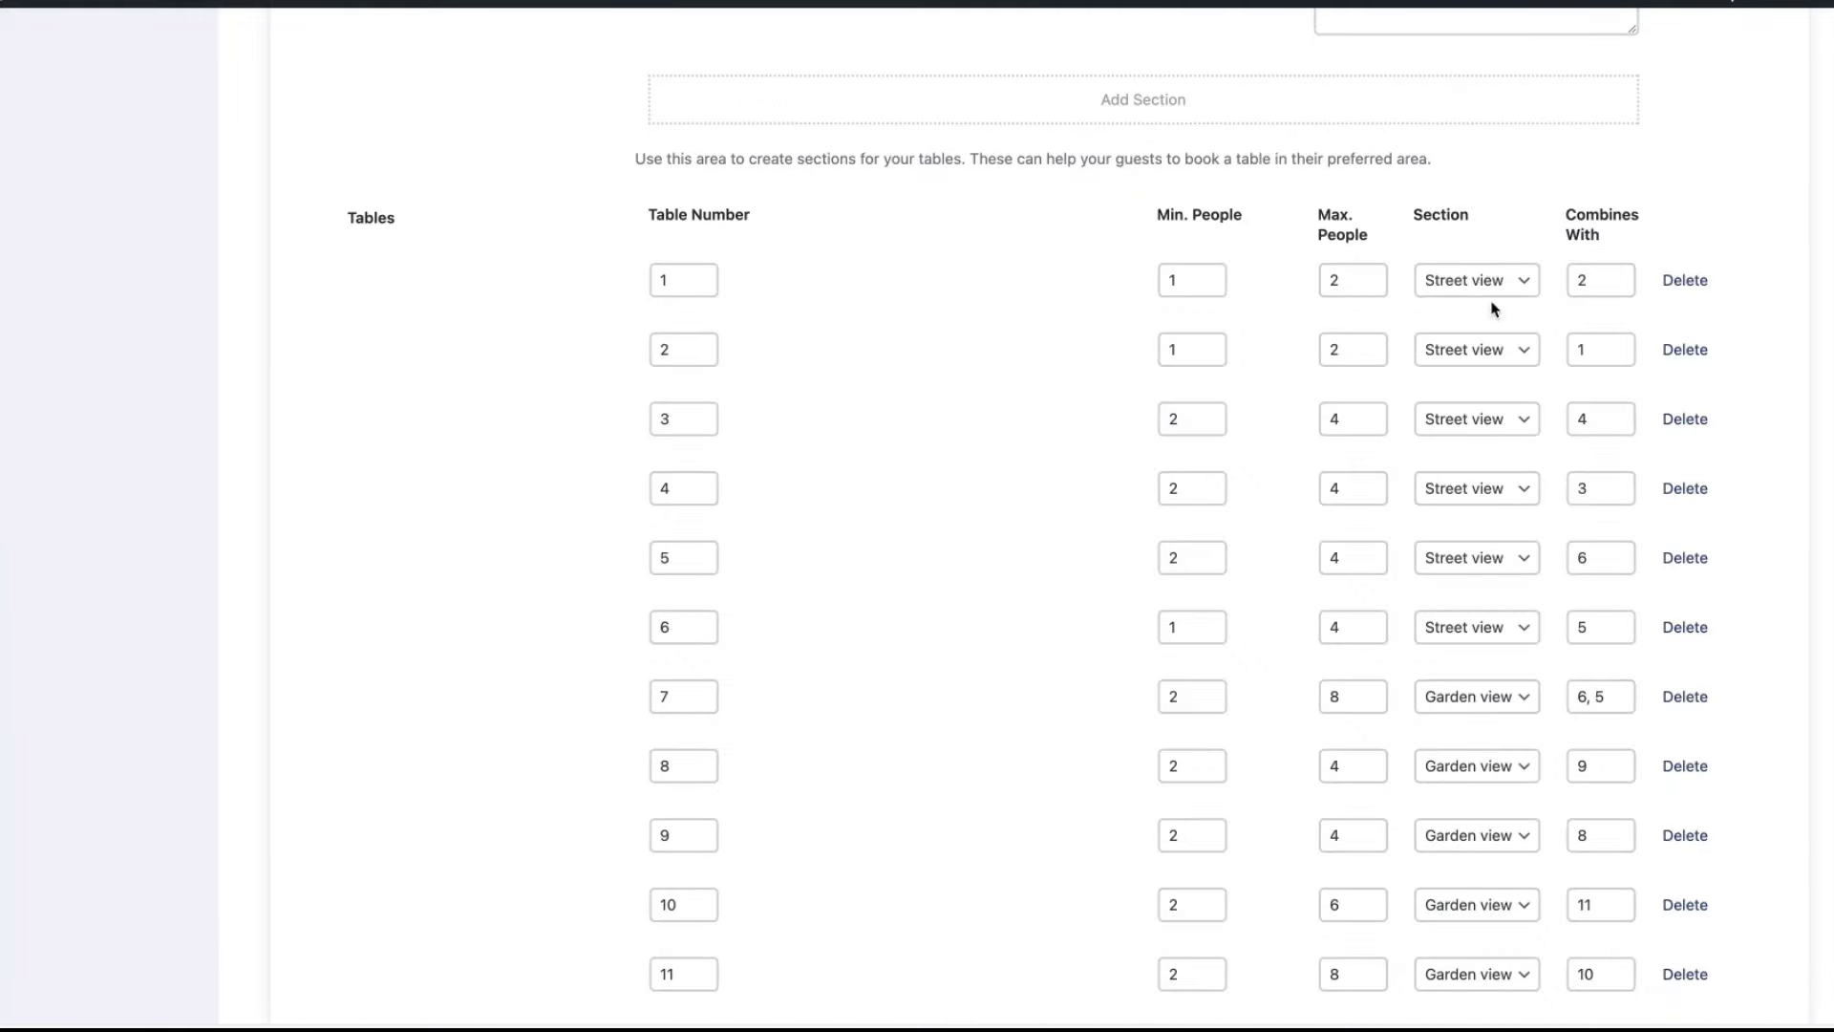
pyautogui.click(1490, 285)
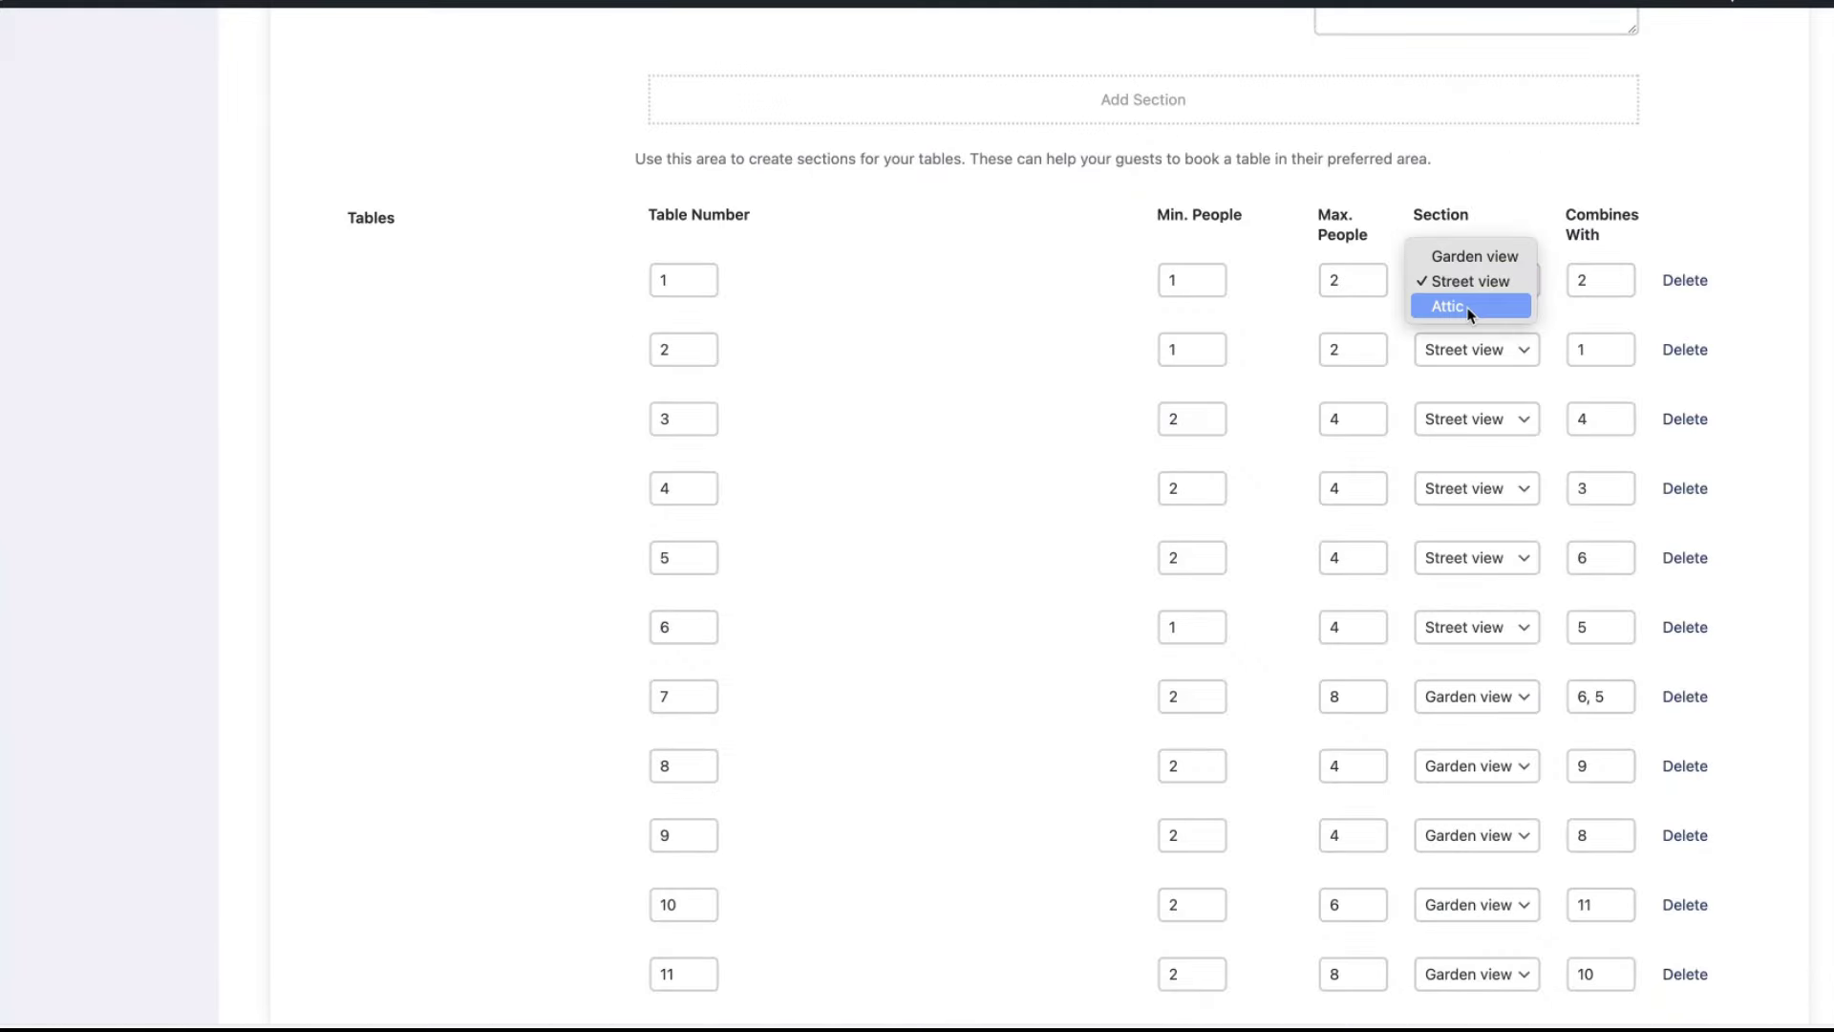
pyautogui.click(1722, 223)
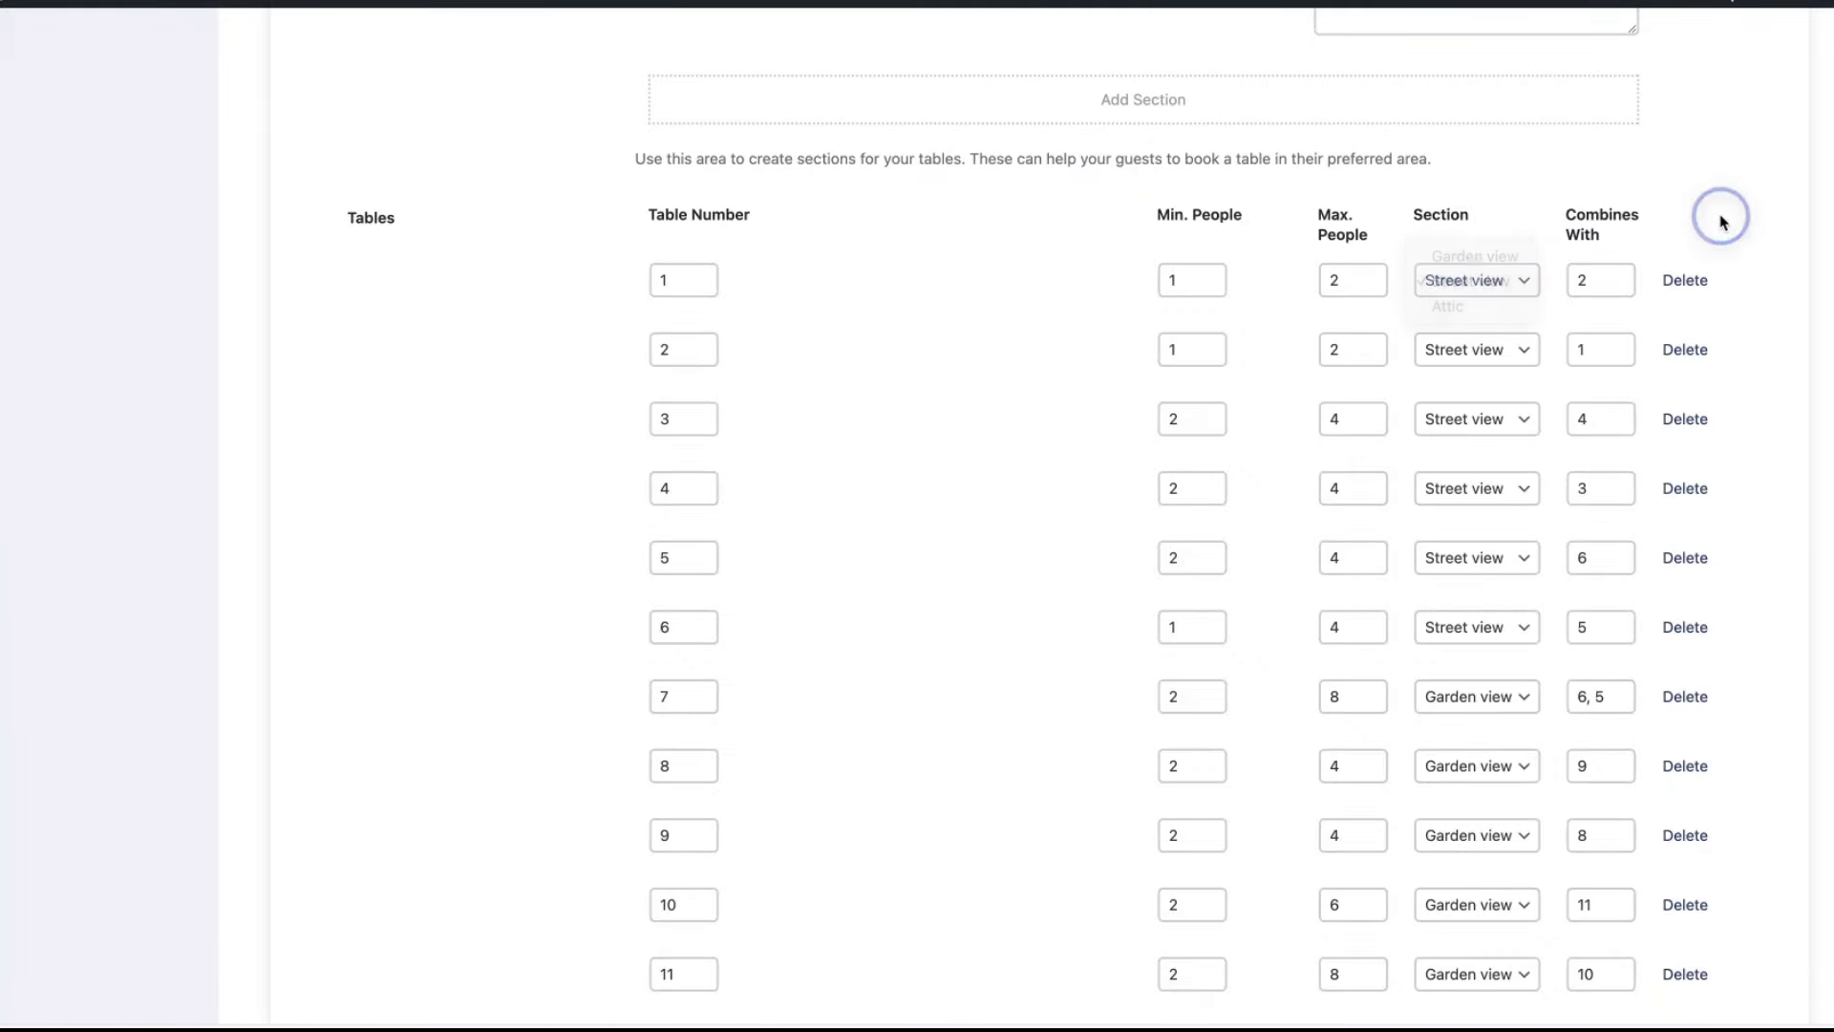
pyautogui.scroll(5, 806, 468)
pyautogui.scroll(-3, 808, 473)
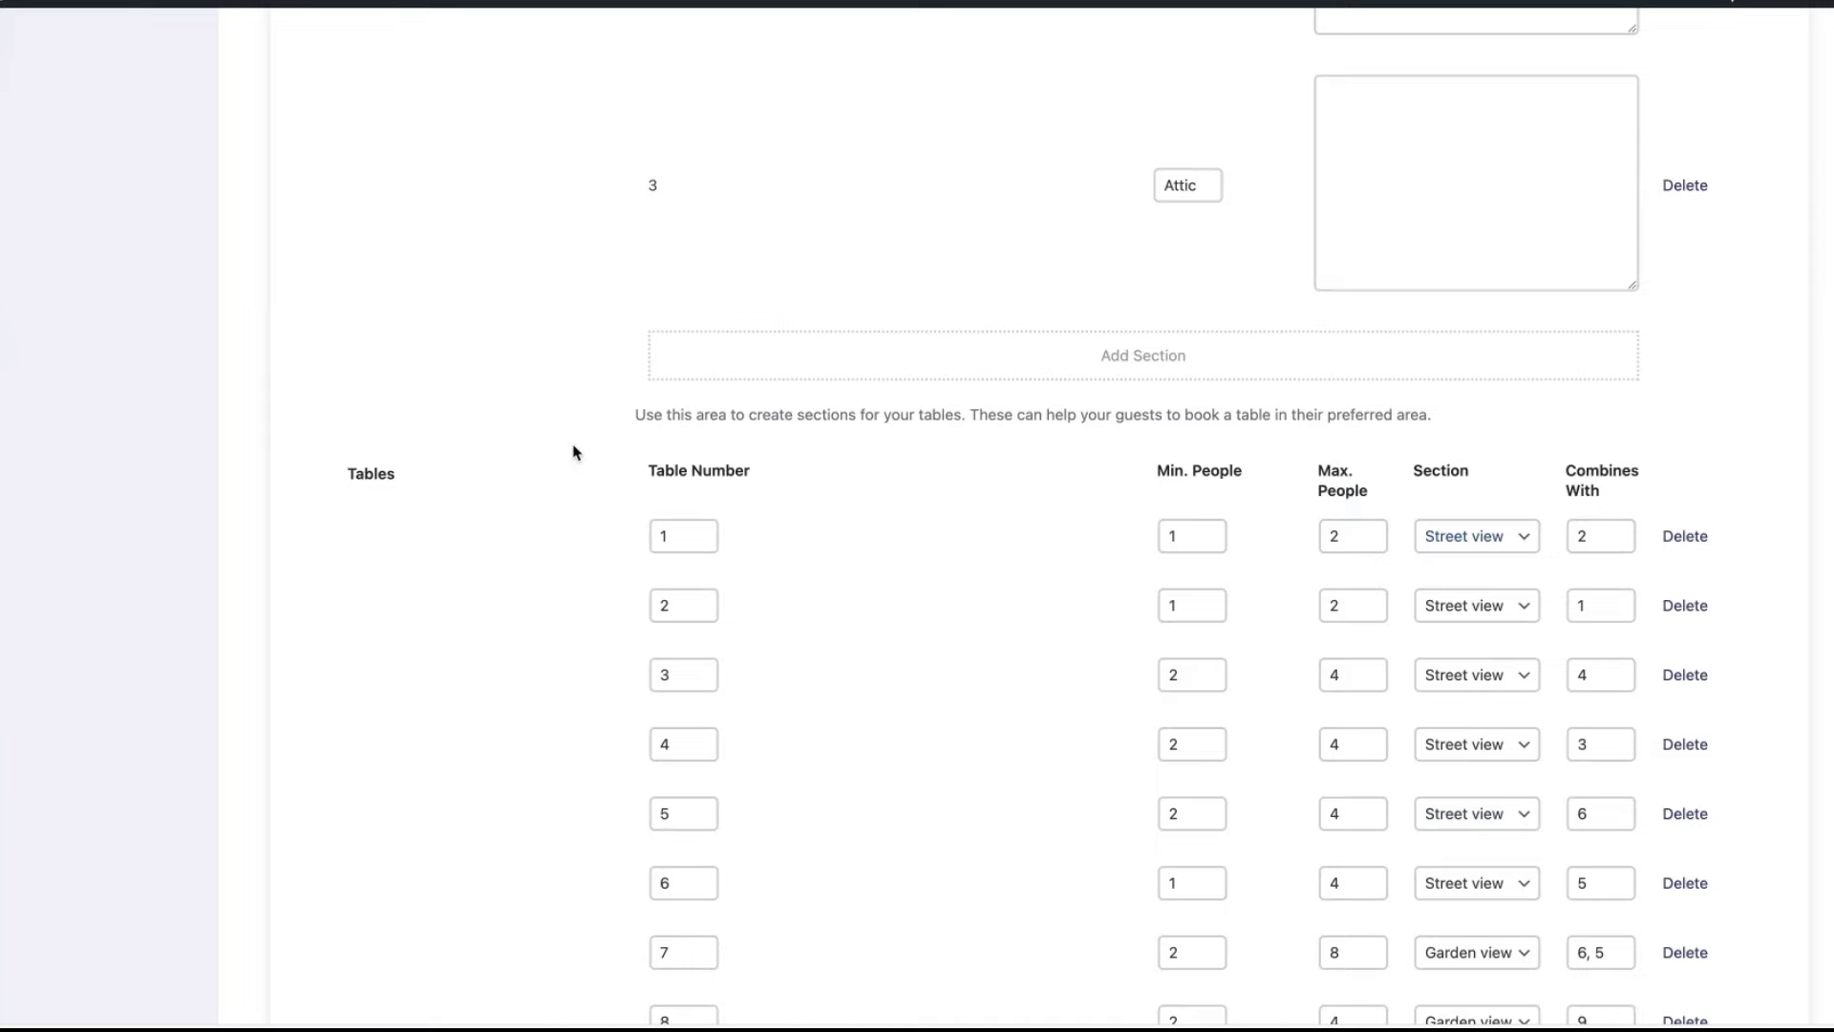
pyautogui.scroll(-5, 598, 454)
pyautogui.scroll(3, 697, 733)
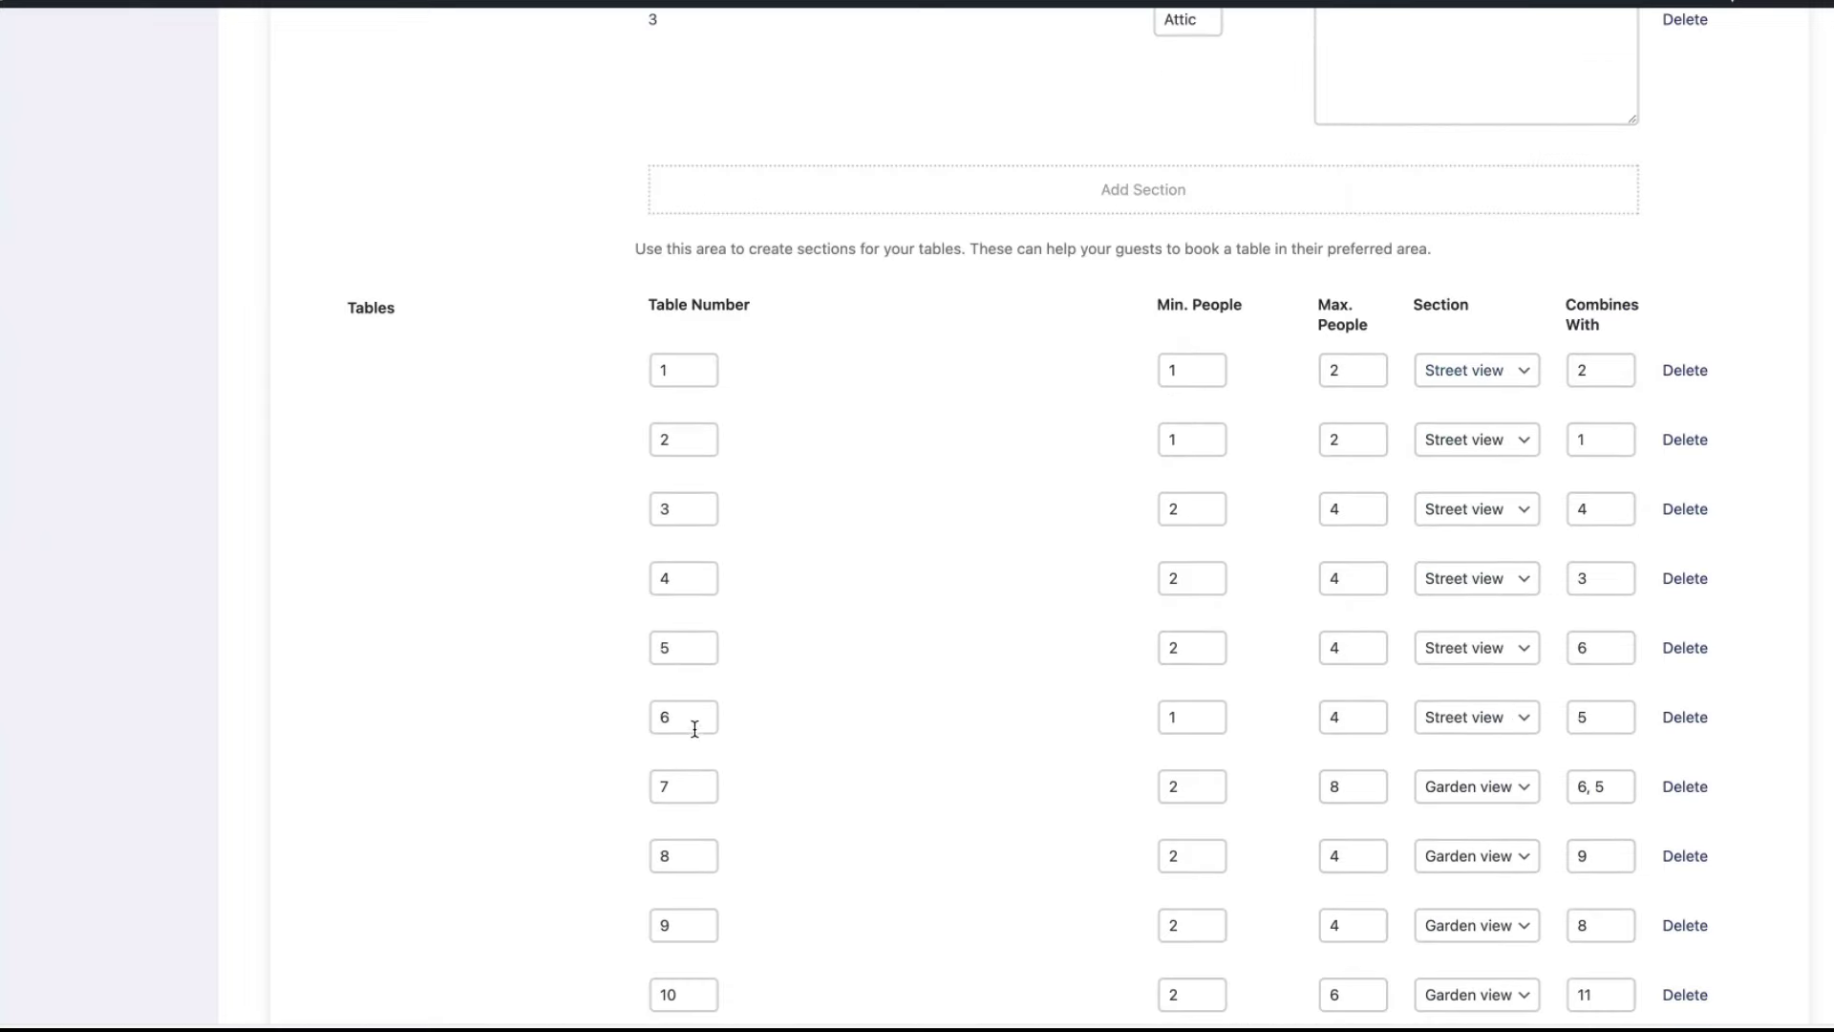
pyautogui.scroll(-2, 1498, 662)
pyautogui.scroll(-2, 1498, 662)
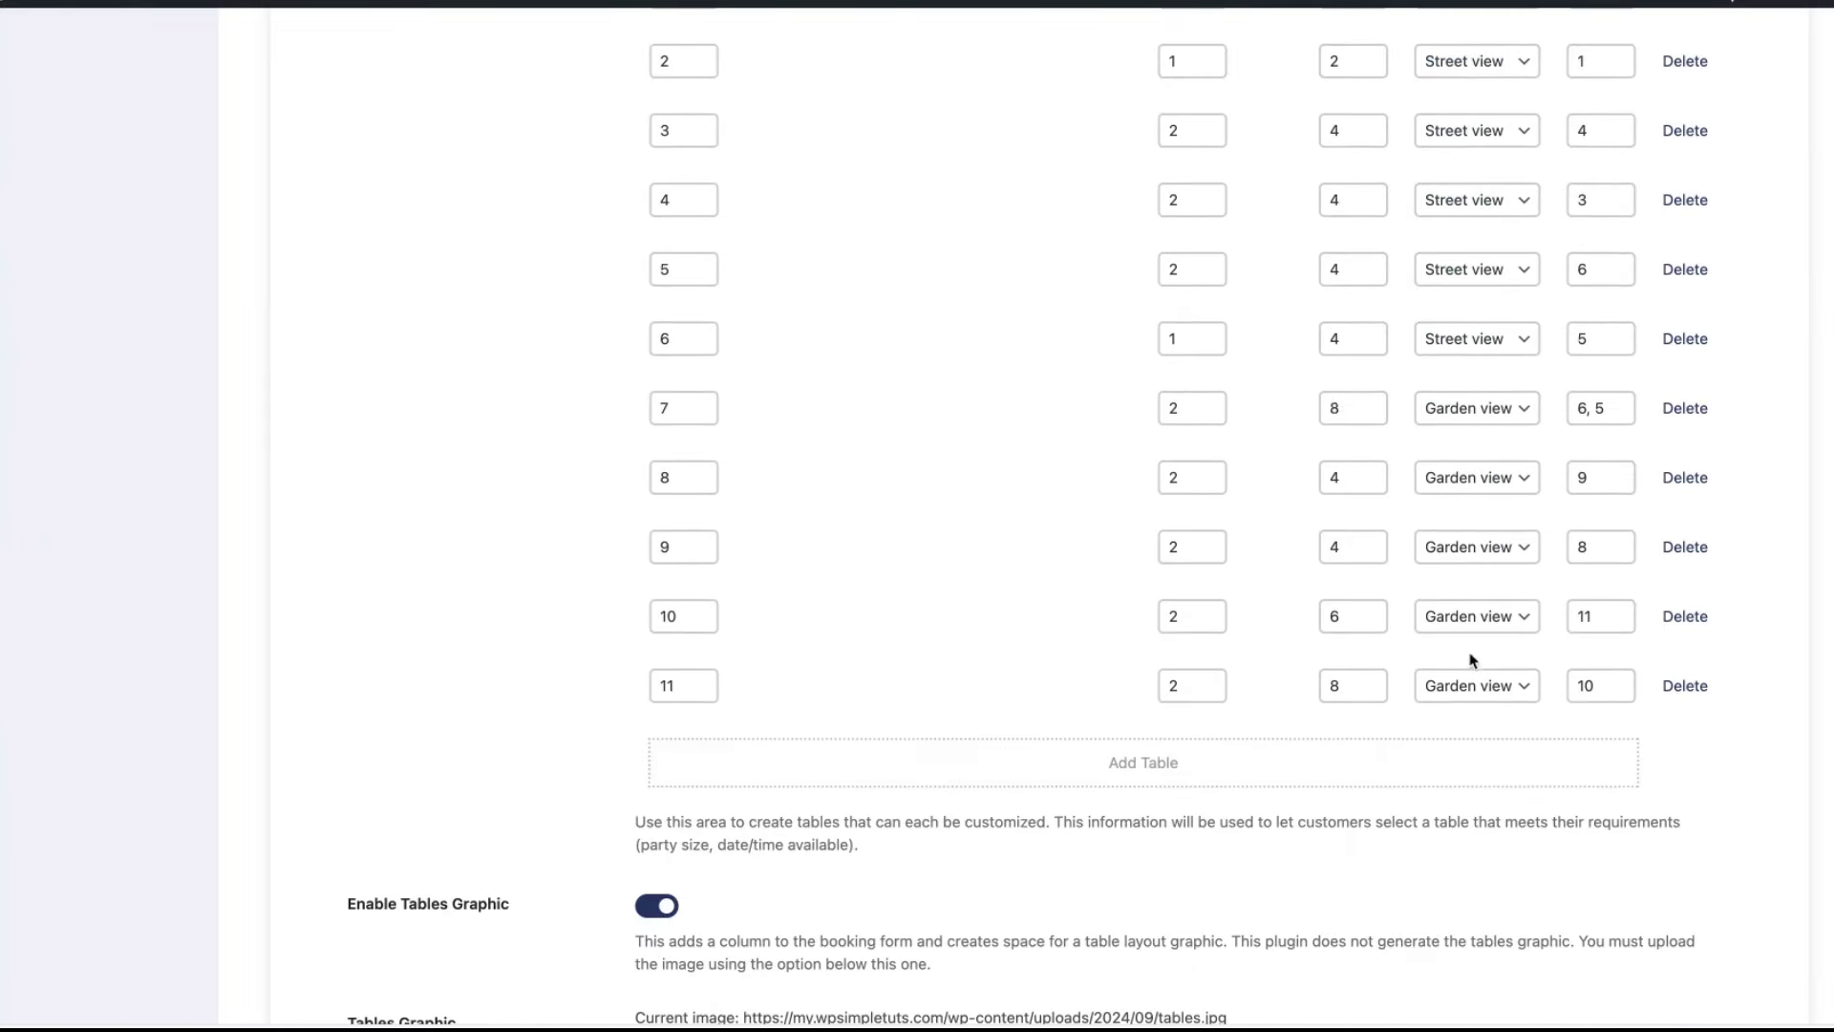
pyautogui.click(1137, 764)
pyautogui.click(680, 753)
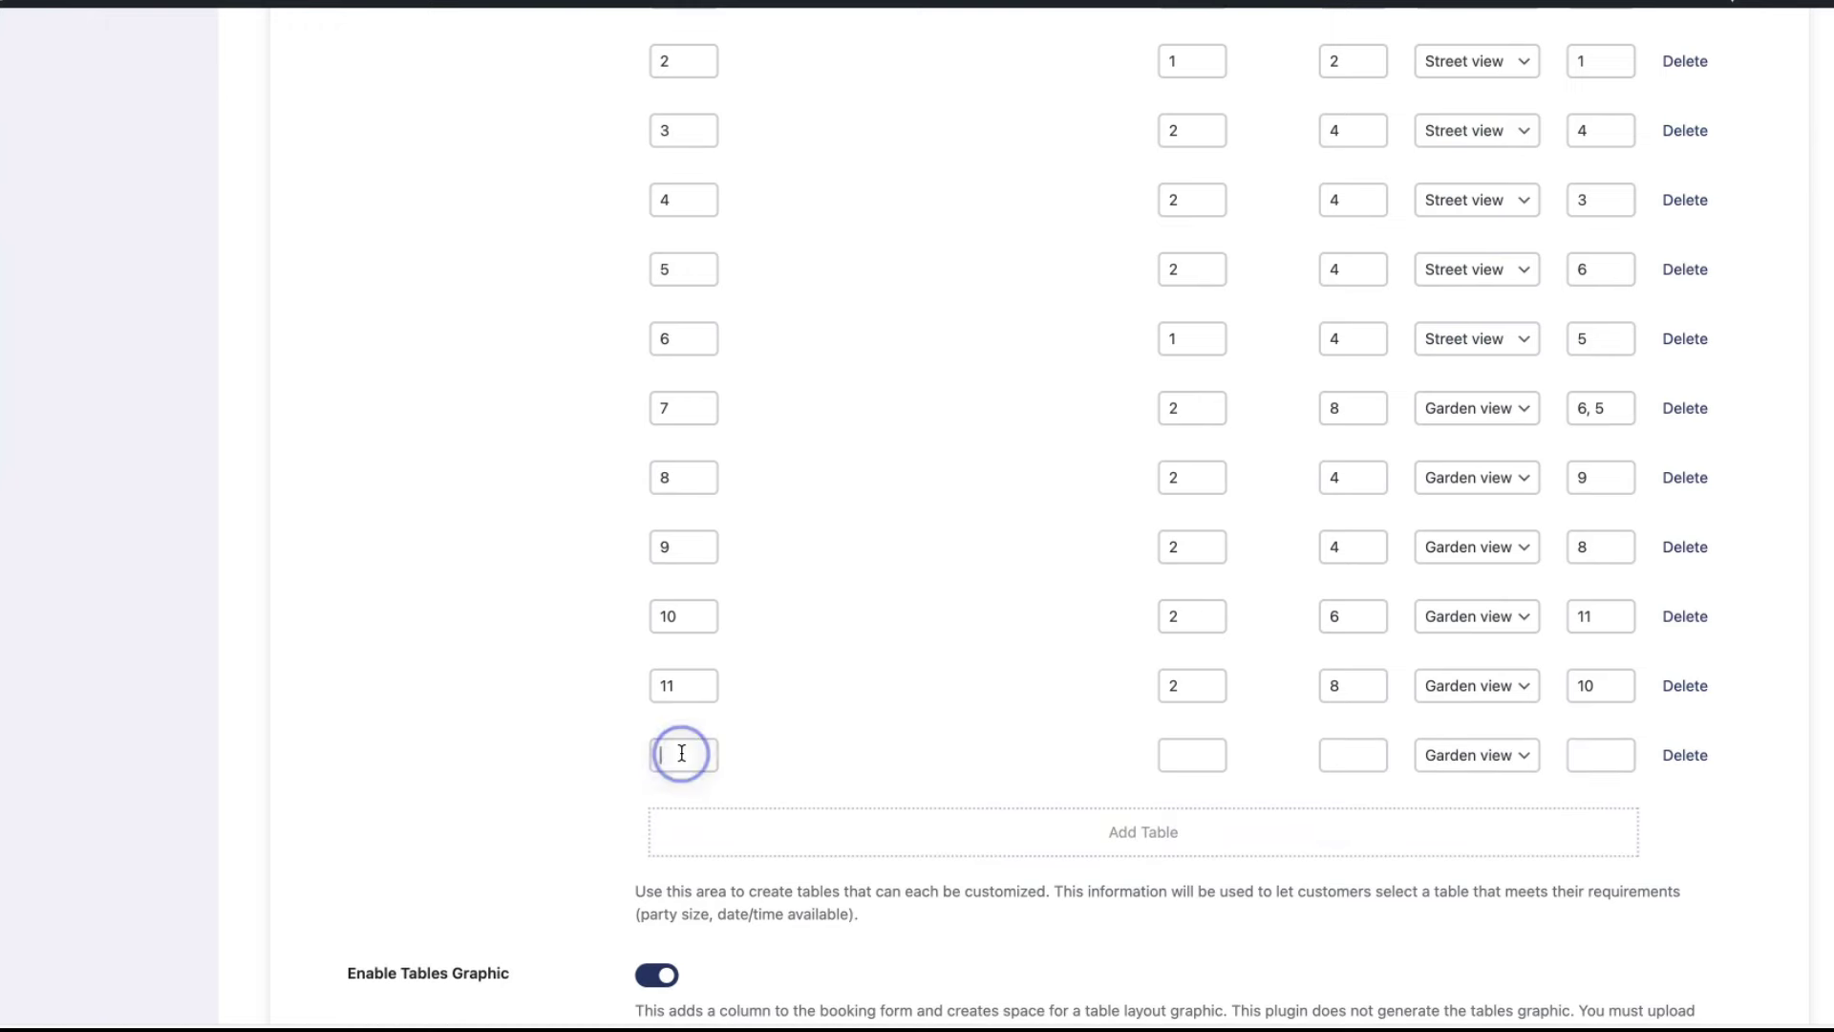
pyautogui.scroll(-2, 831, 662)
pyautogui.write('12')
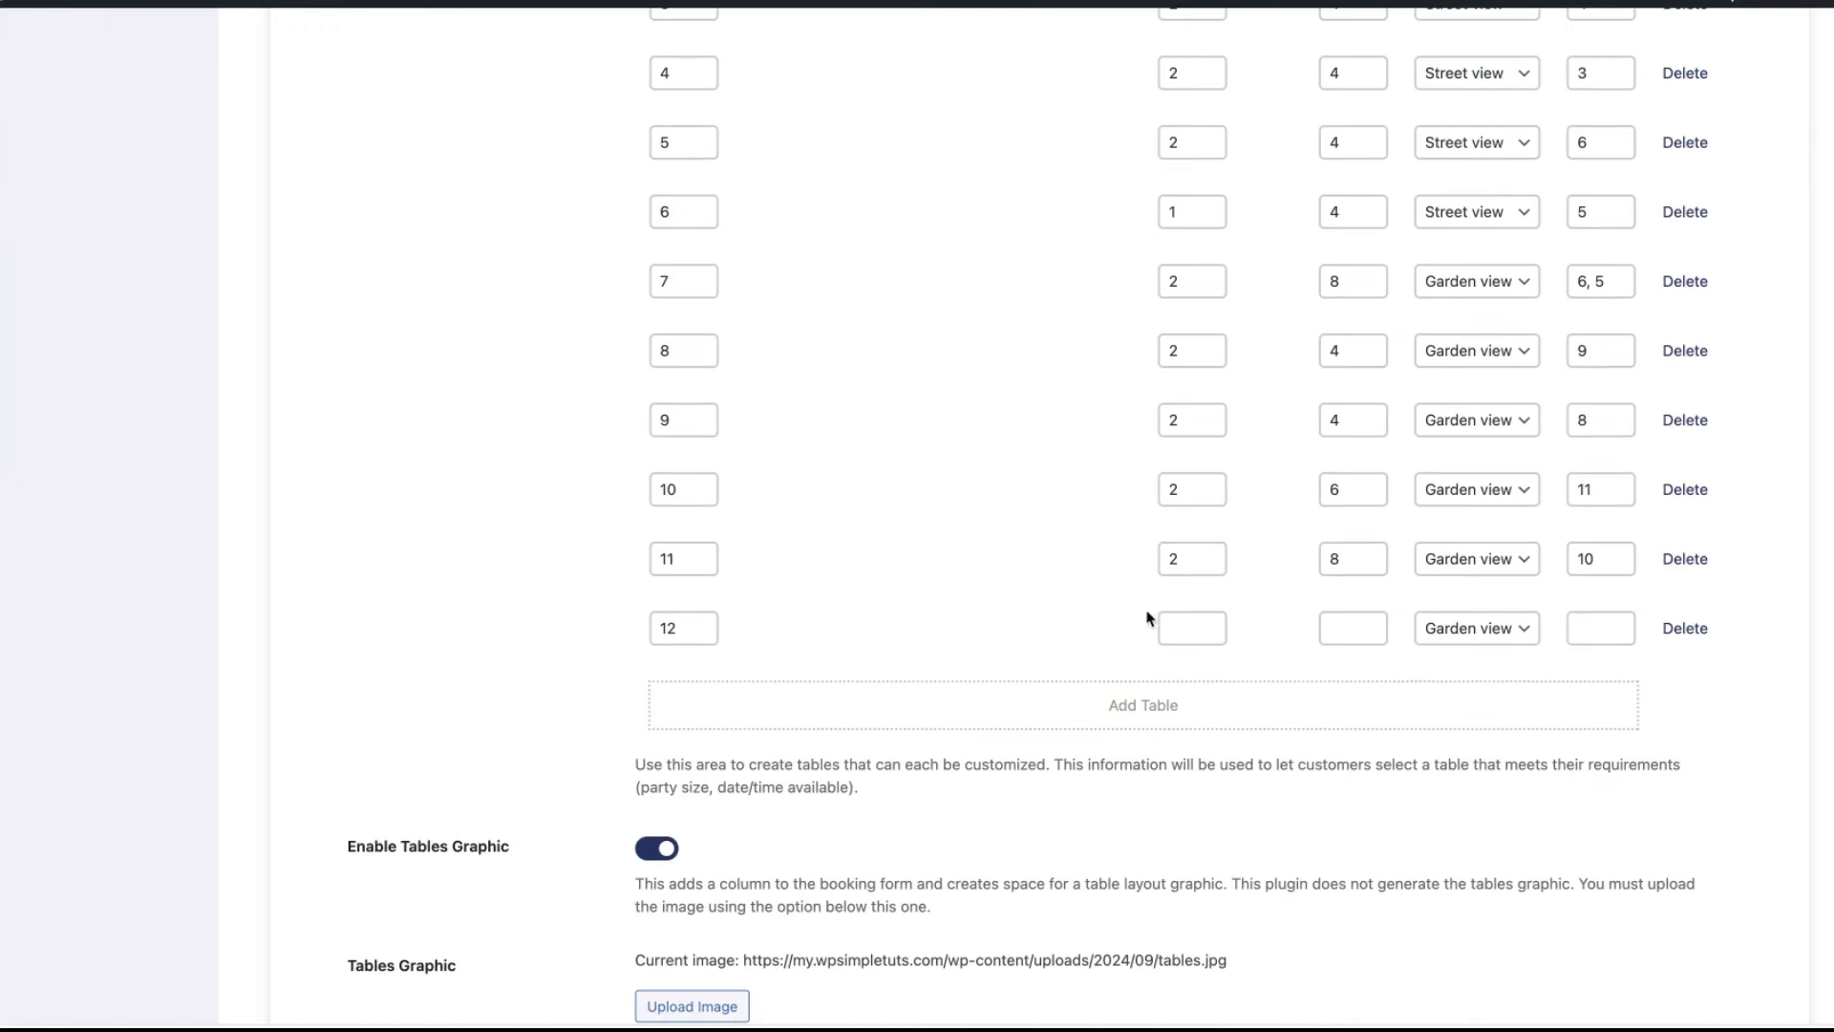
pyautogui.click(1190, 628)
pyautogui.write('1')
pyautogui.scroll(2, 1194, 624)
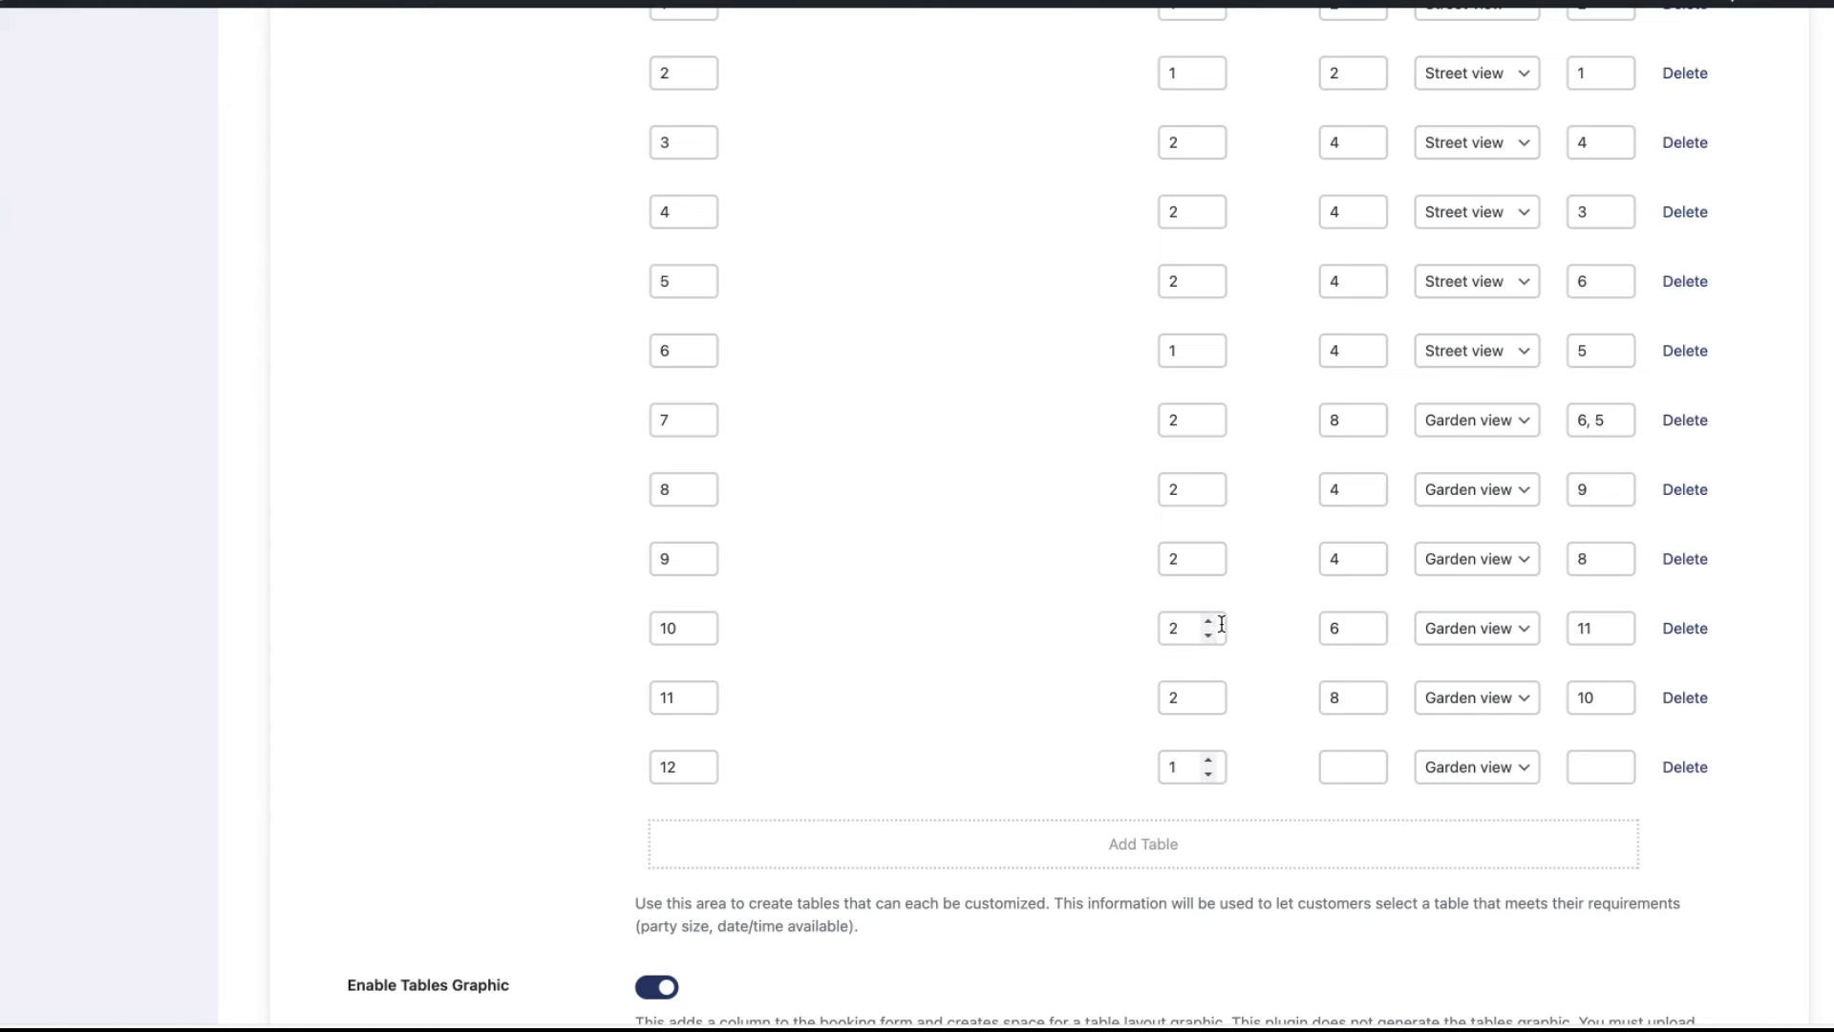
pyautogui.click(1347, 769)
pyautogui.write('8')
pyautogui.click(1490, 774)
pyautogui.click(1479, 794)
pyautogui.scroll(5, 1695, 760)
pyautogui.scroll(-5, 1695, 759)
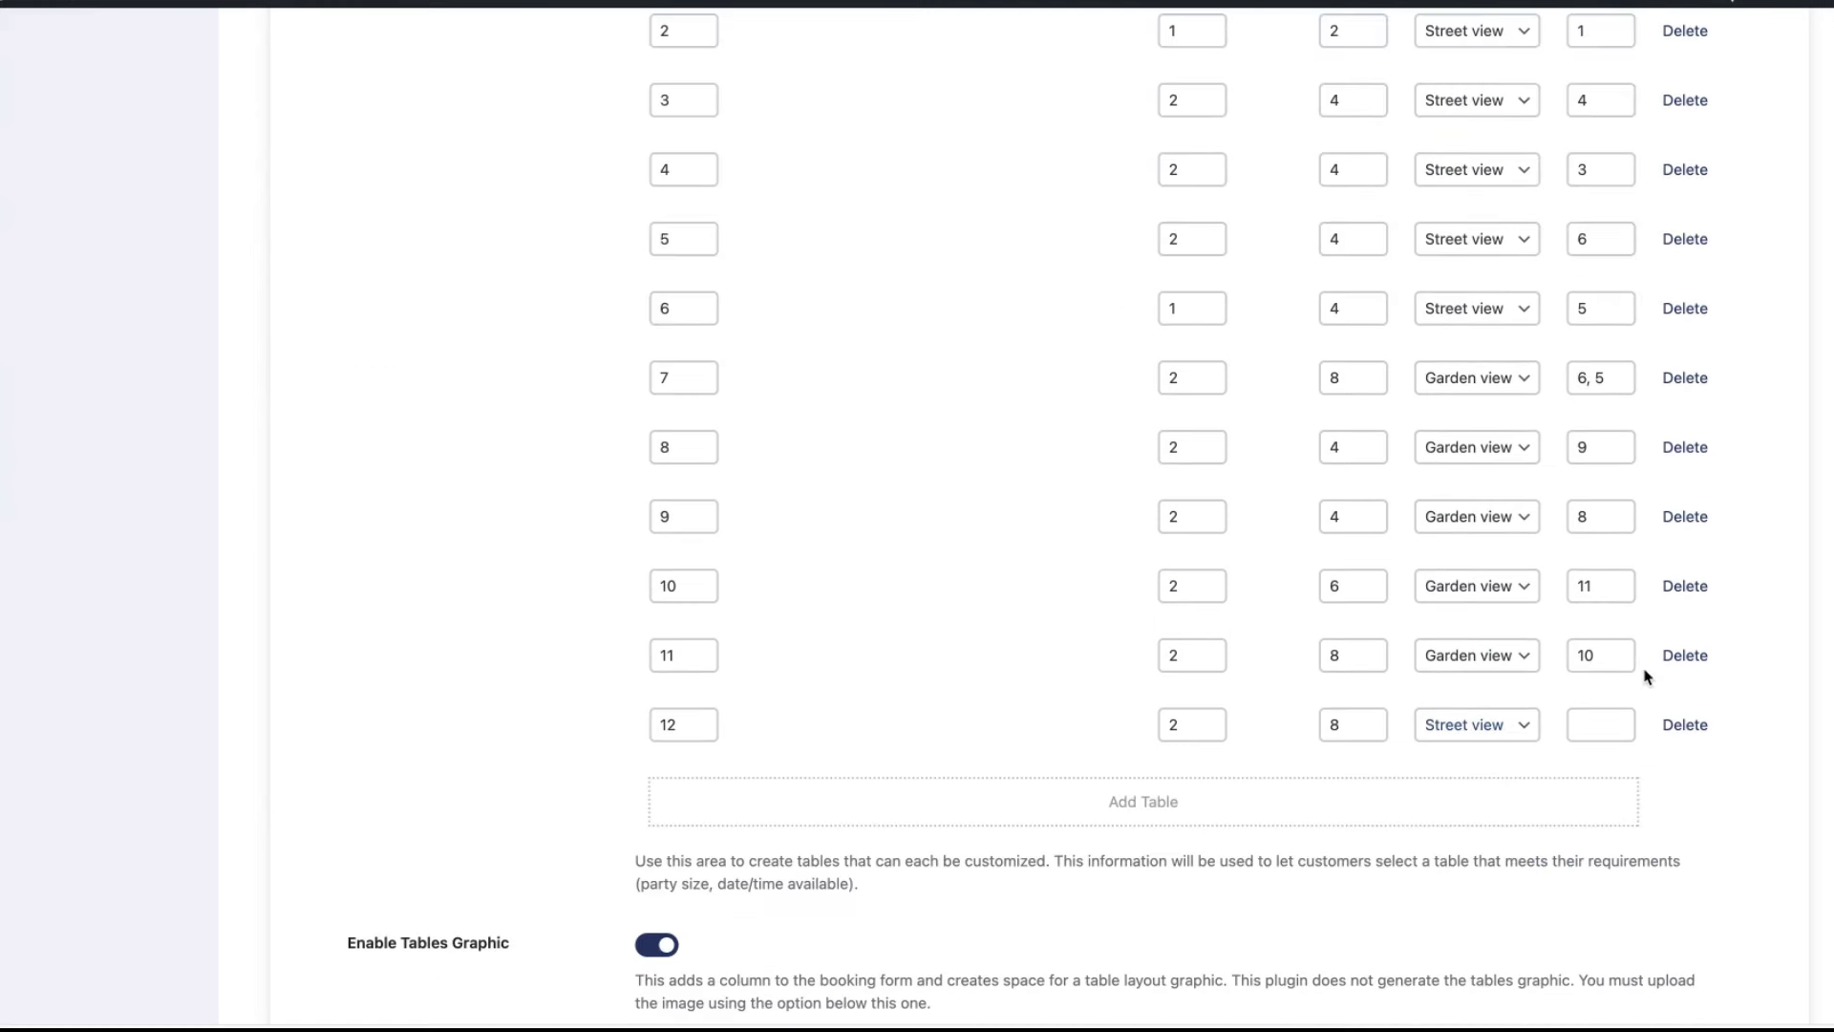
pyautogui.click(1585, 720)
pyautogui.write('10, 11')
pyautogui.click(1684, 724)
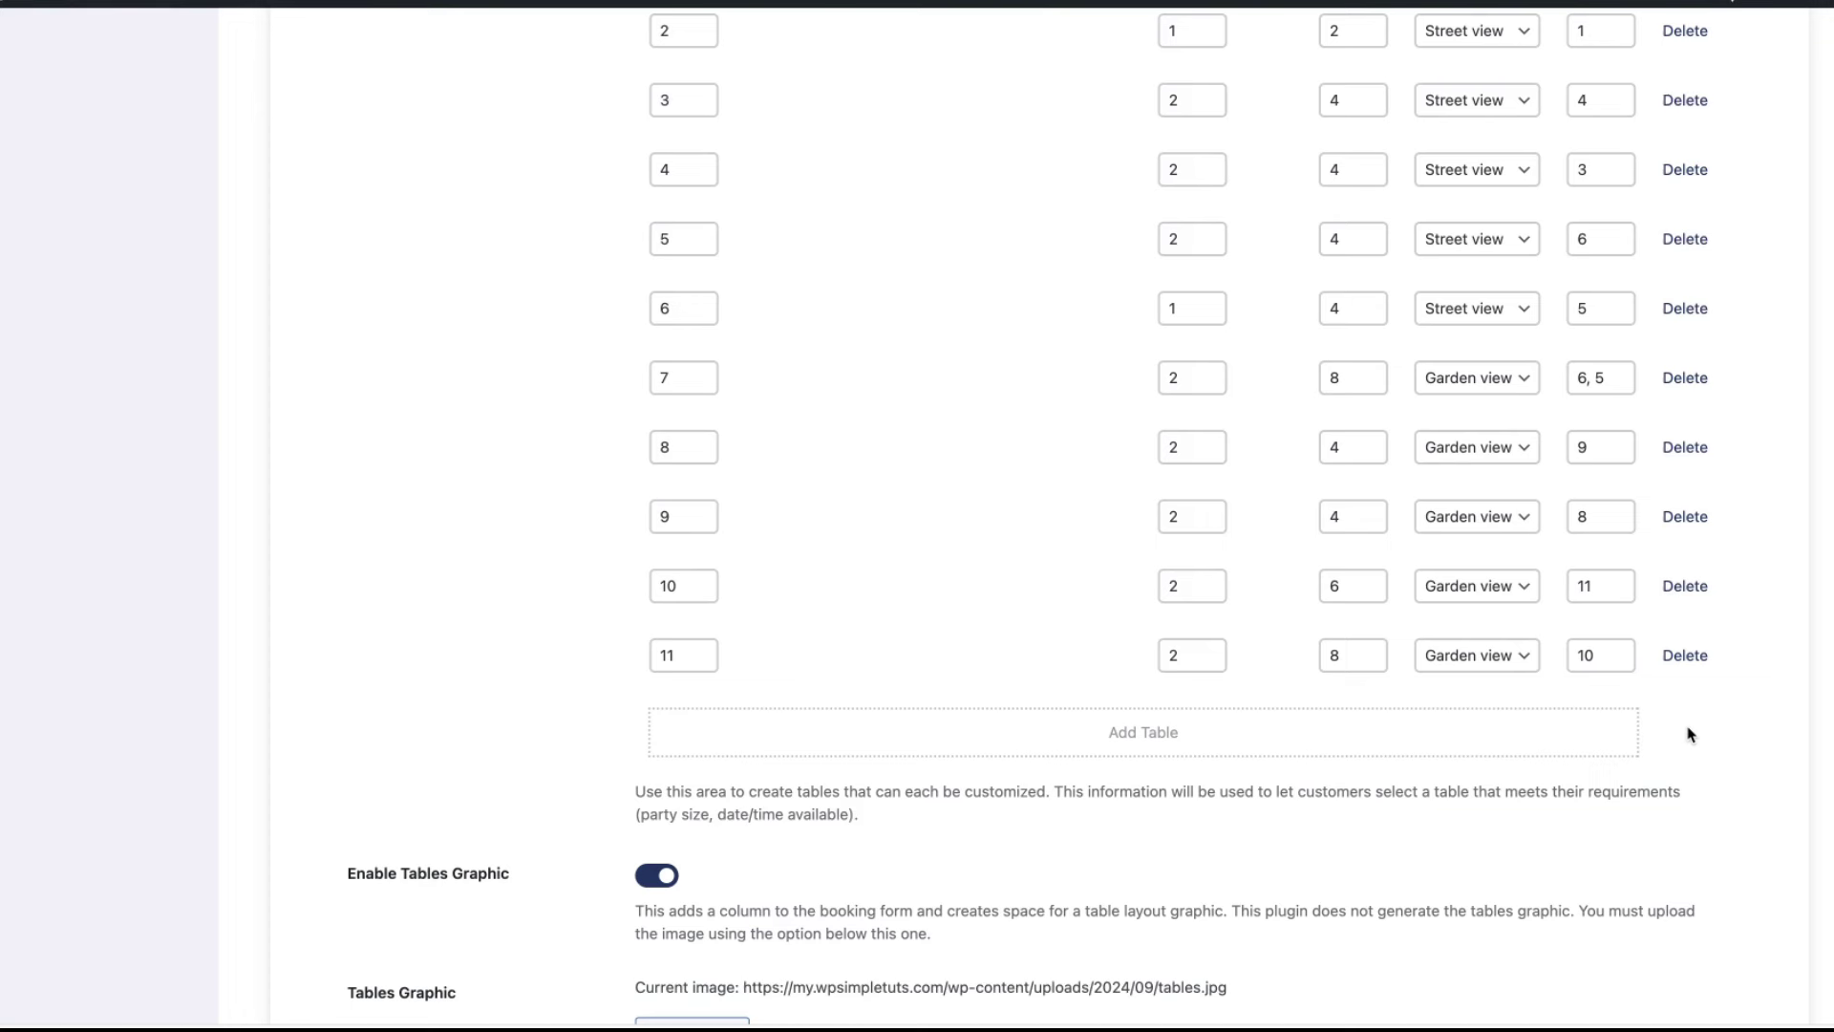
pyautogui.scroll(-5, 1461, 731)
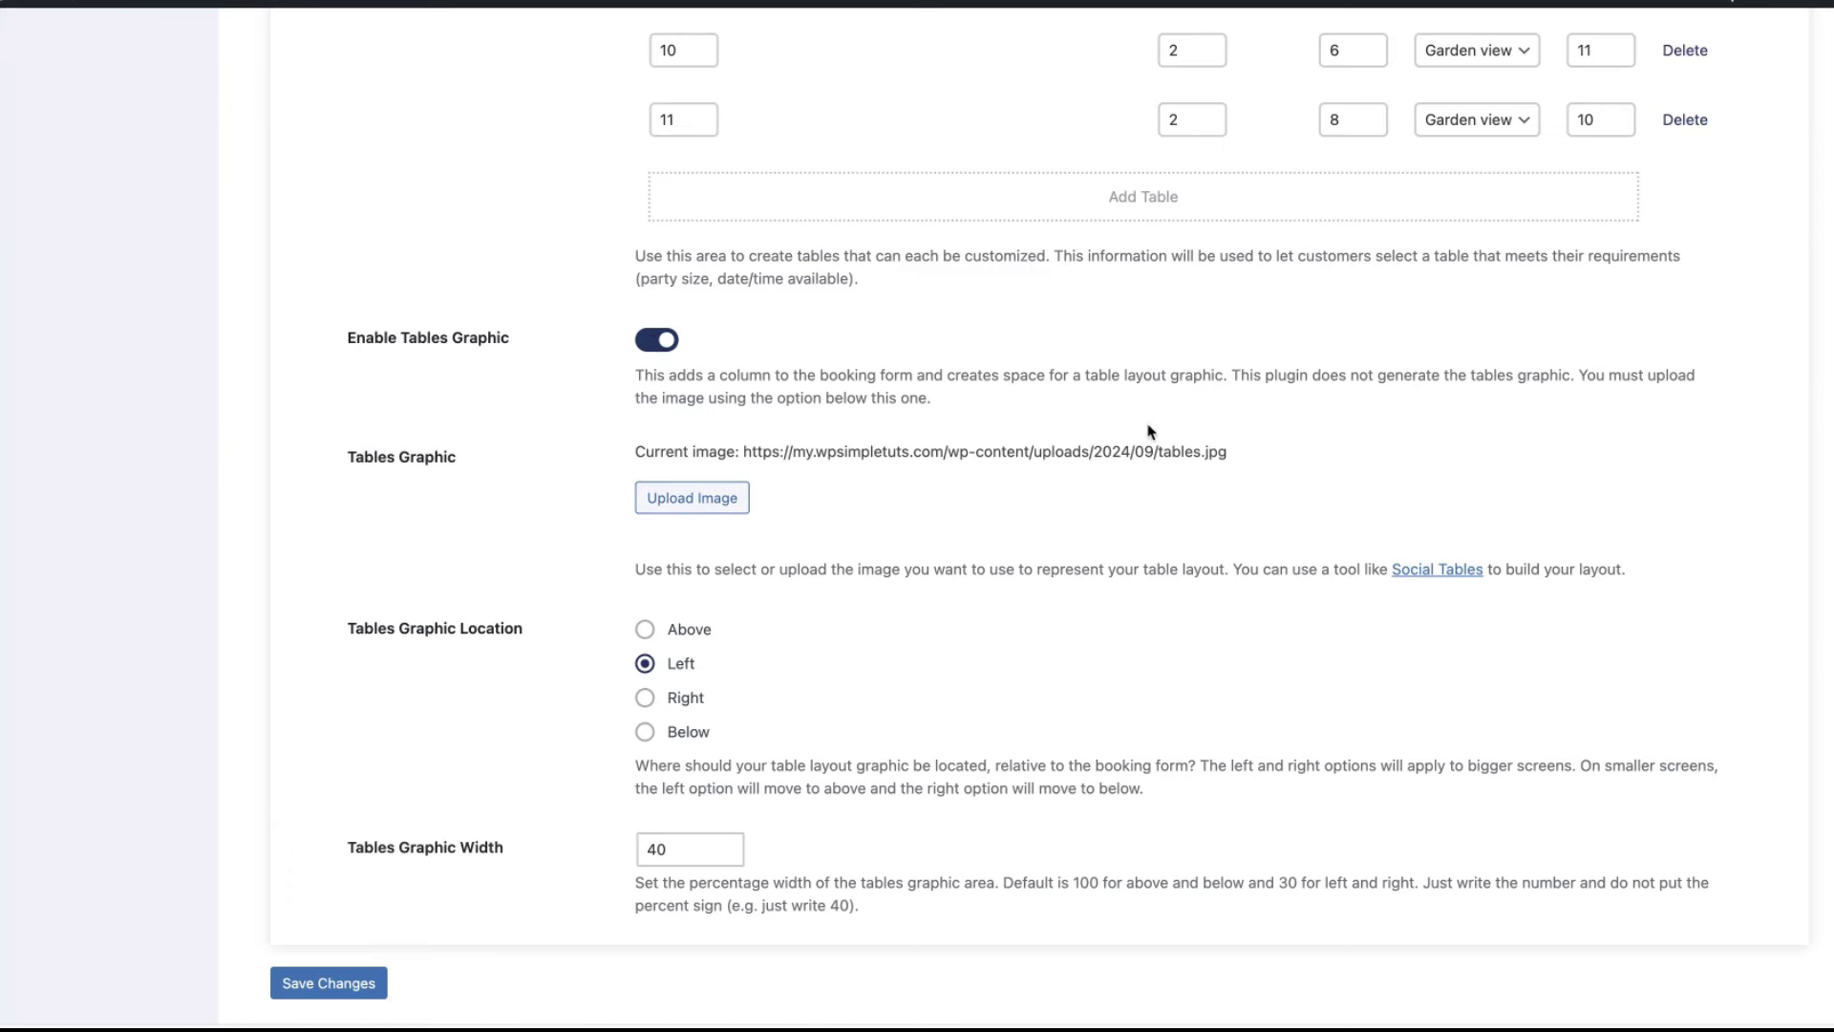
# - Save the table settings, then set Tables Graphic Width to 60 and save
pyautogui.moveTo(1236, 452); pyautogui.dragTo(751, 453)
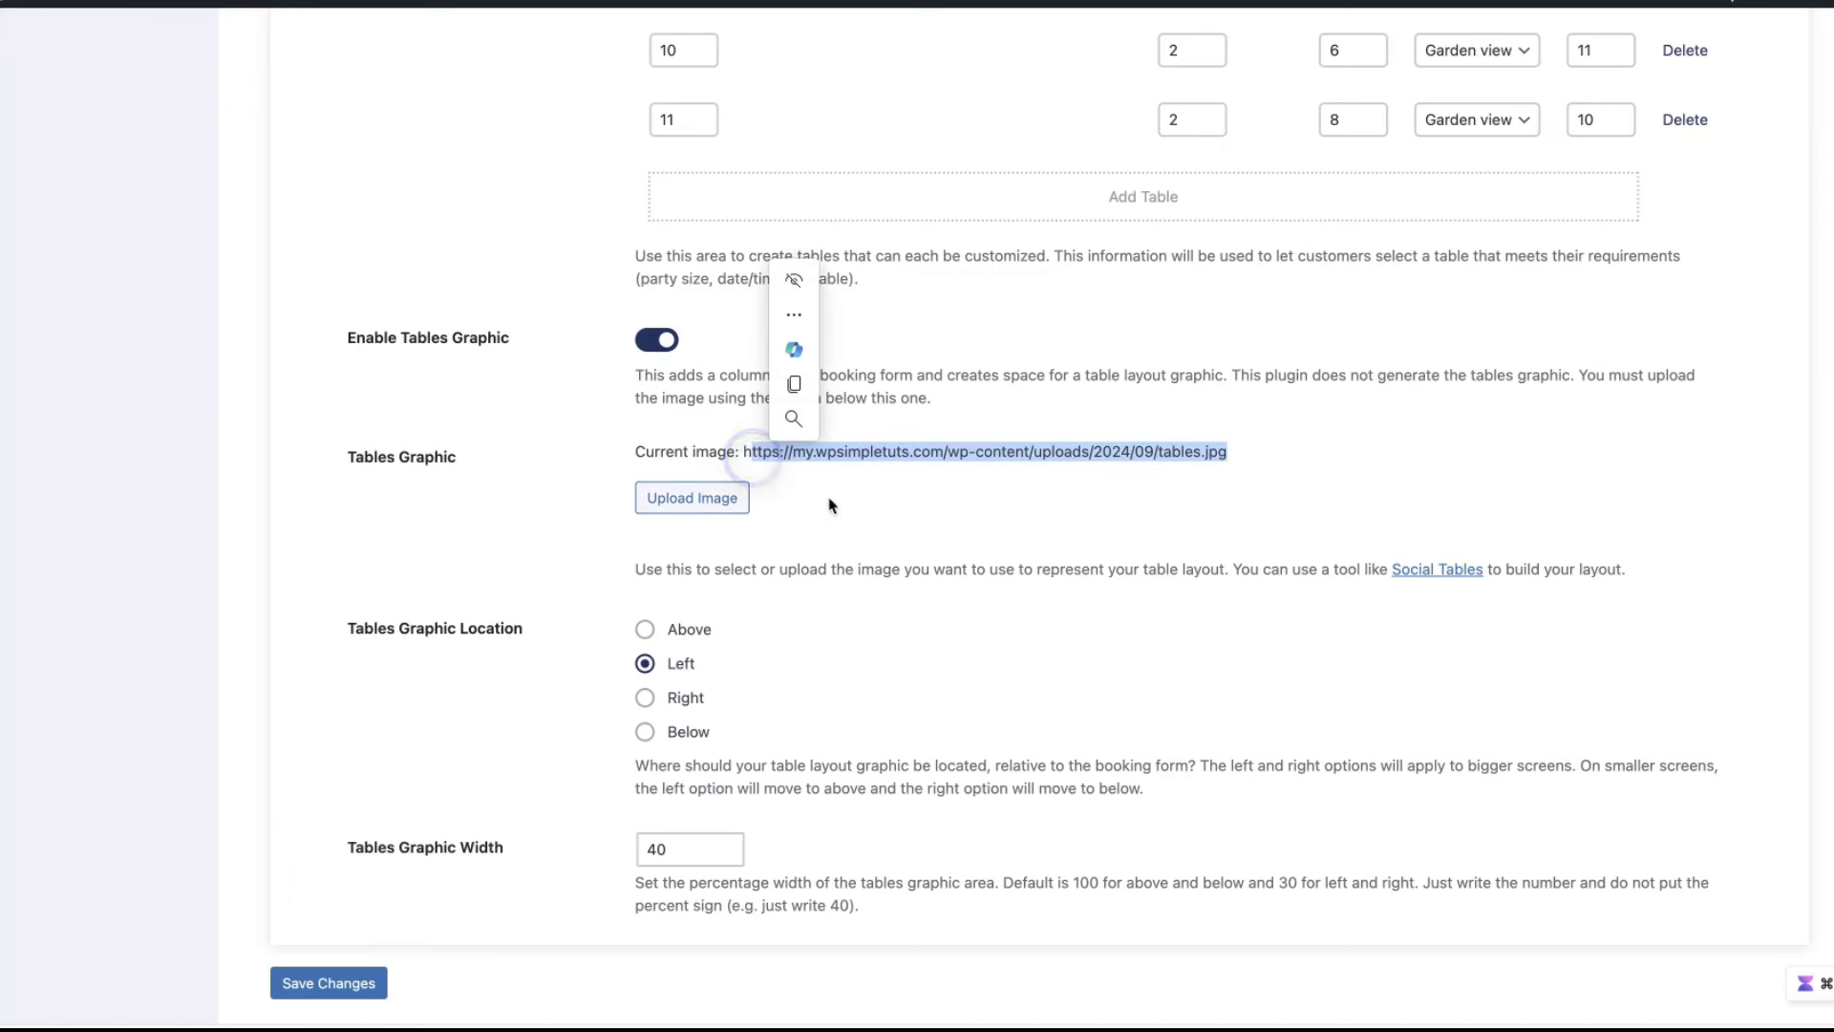
pyautogui.scroll(-2, 983, 519)
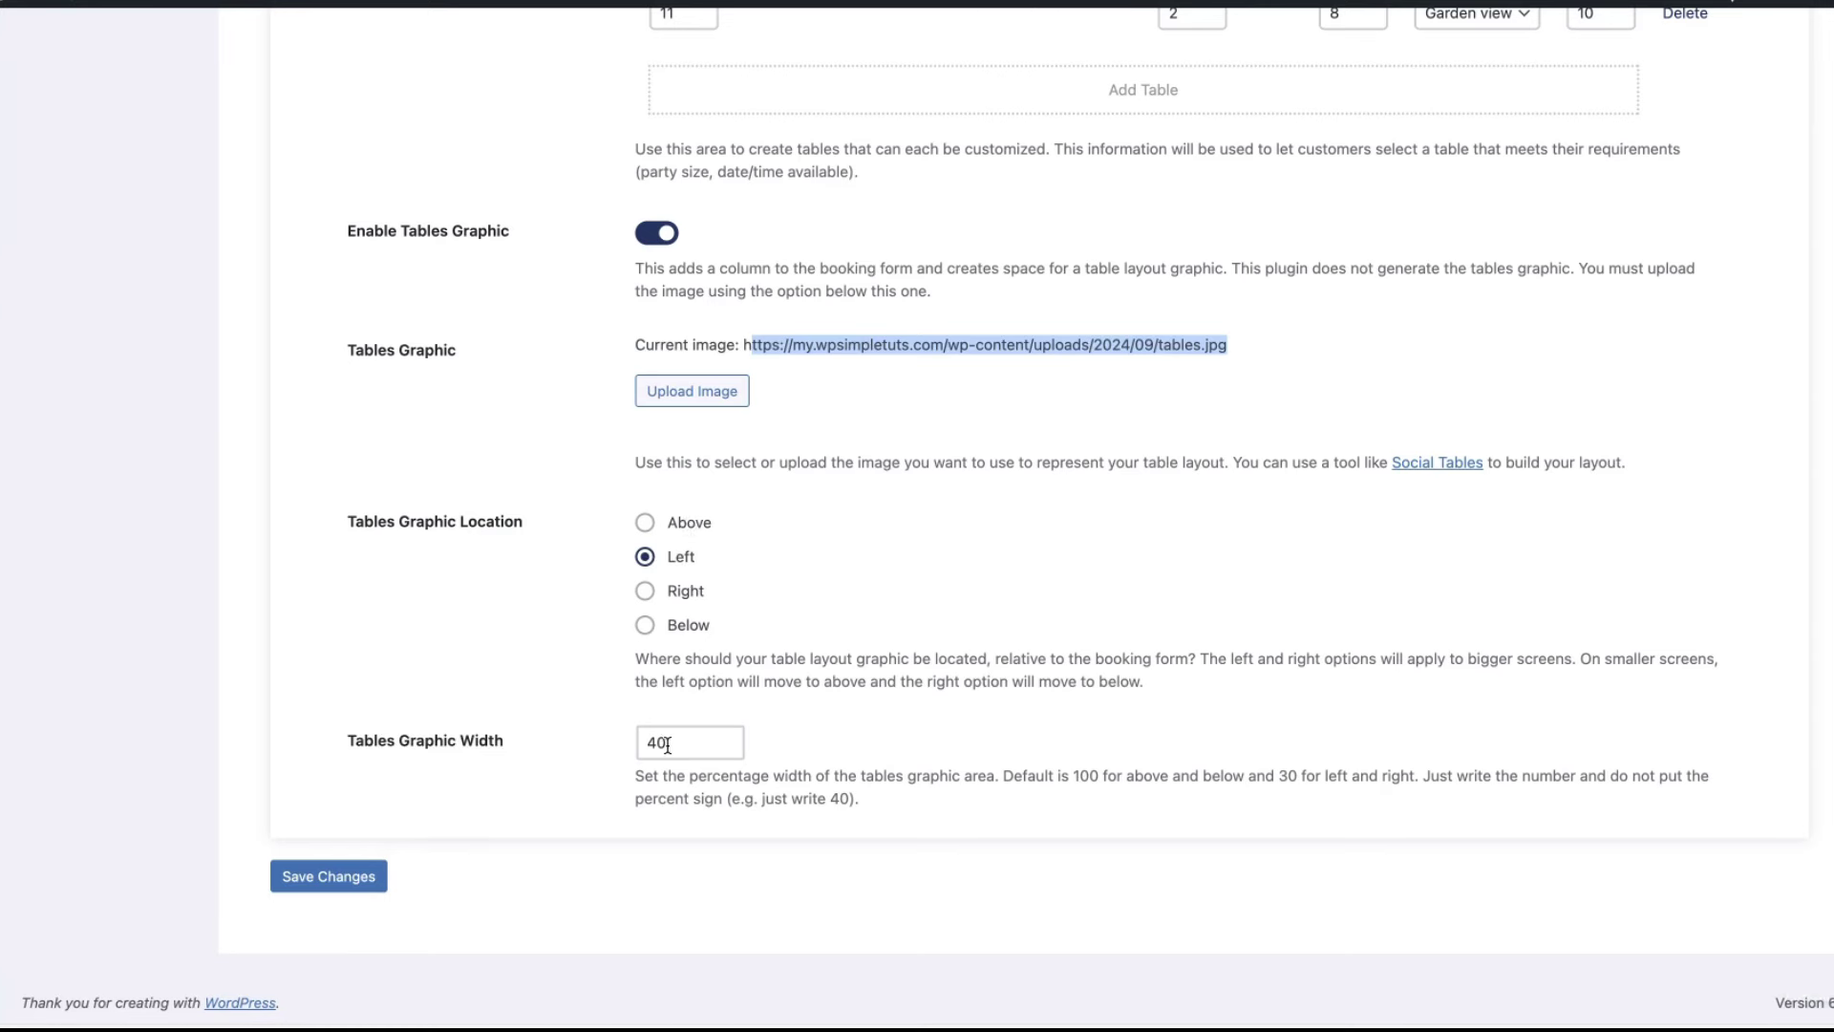
pyautogui.click(331, 876)
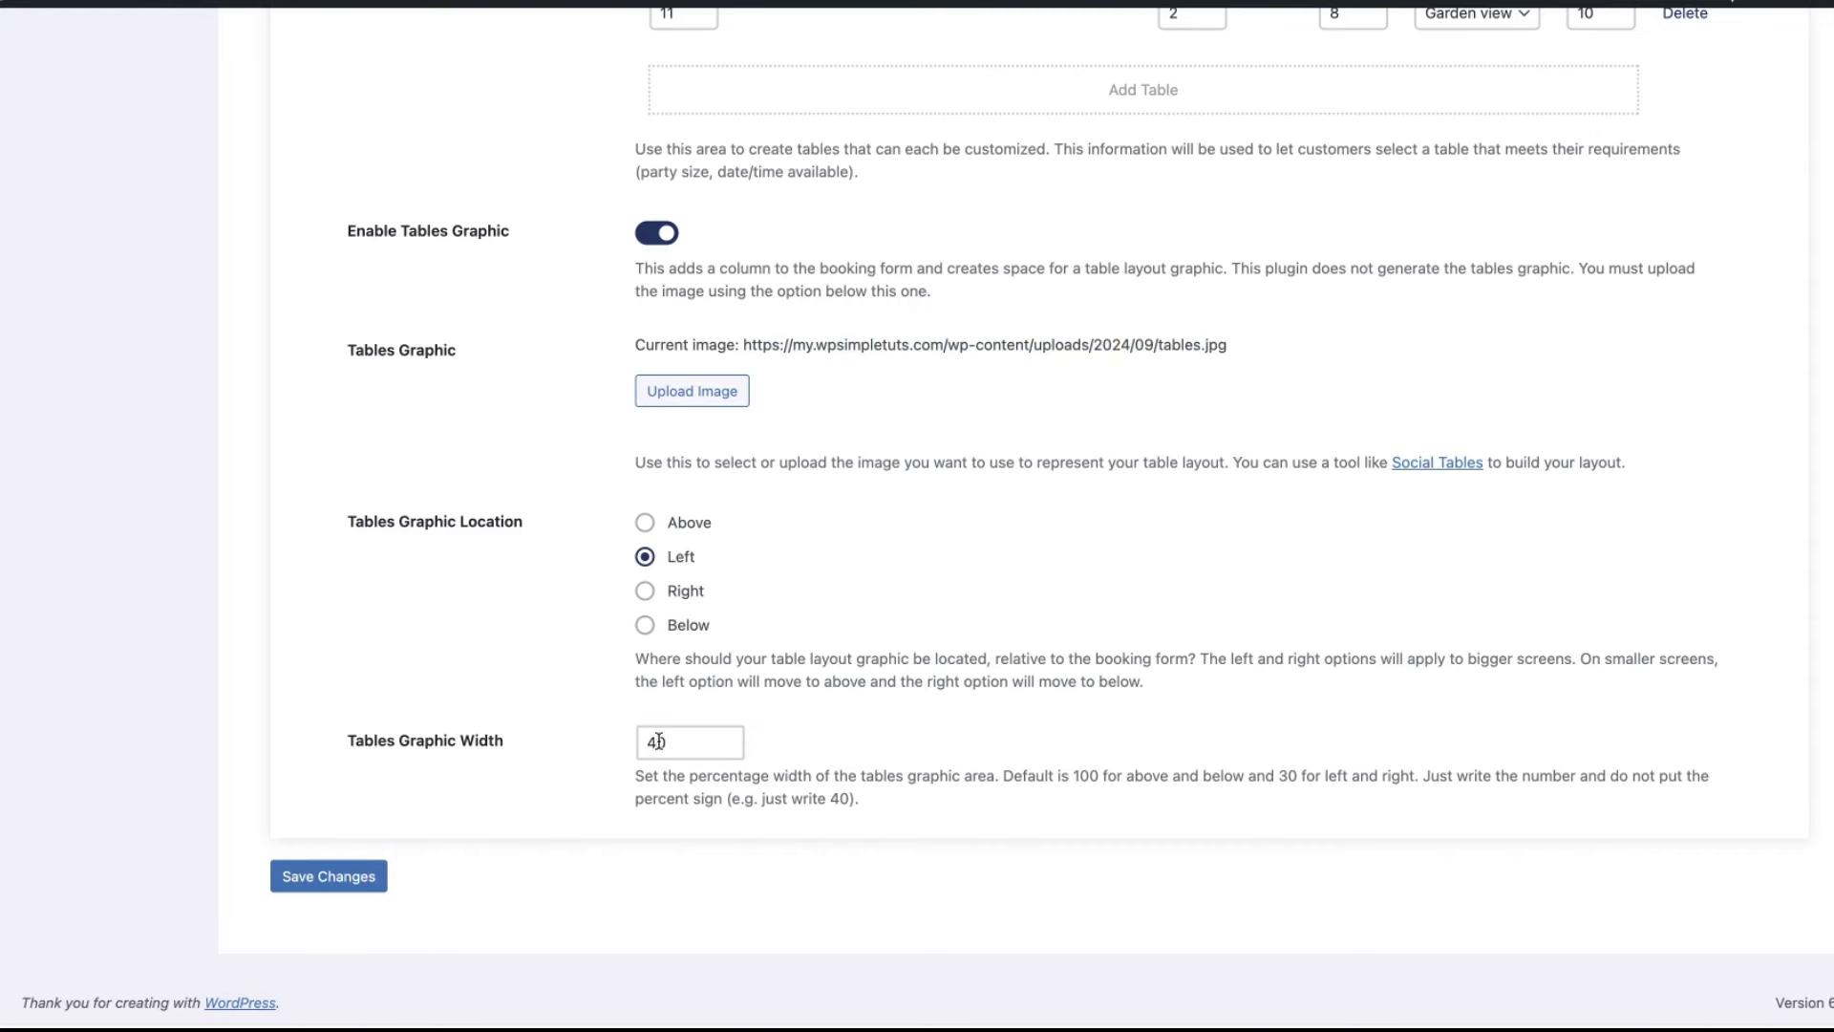
pyautogui.moveTo(658, 742); pyautogui.dragTo(623, 740)
pyautogui.write('60')
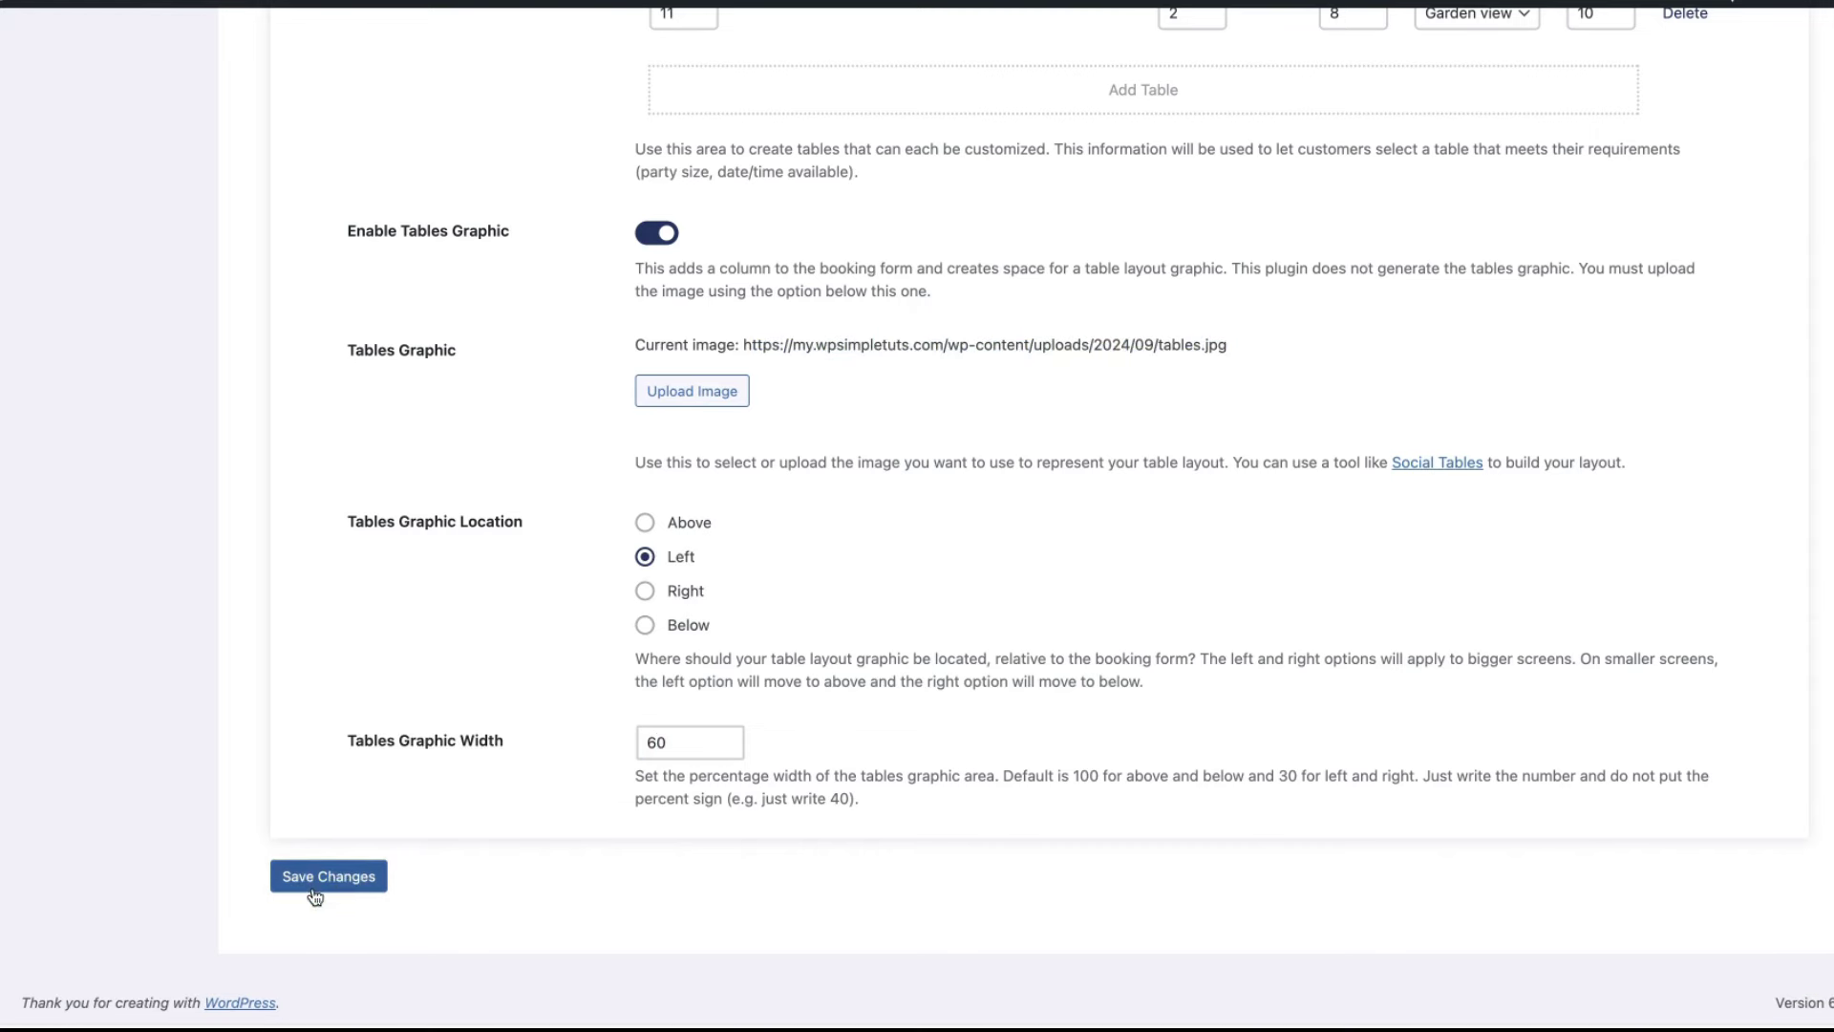
pyautogui.click(315, 893)
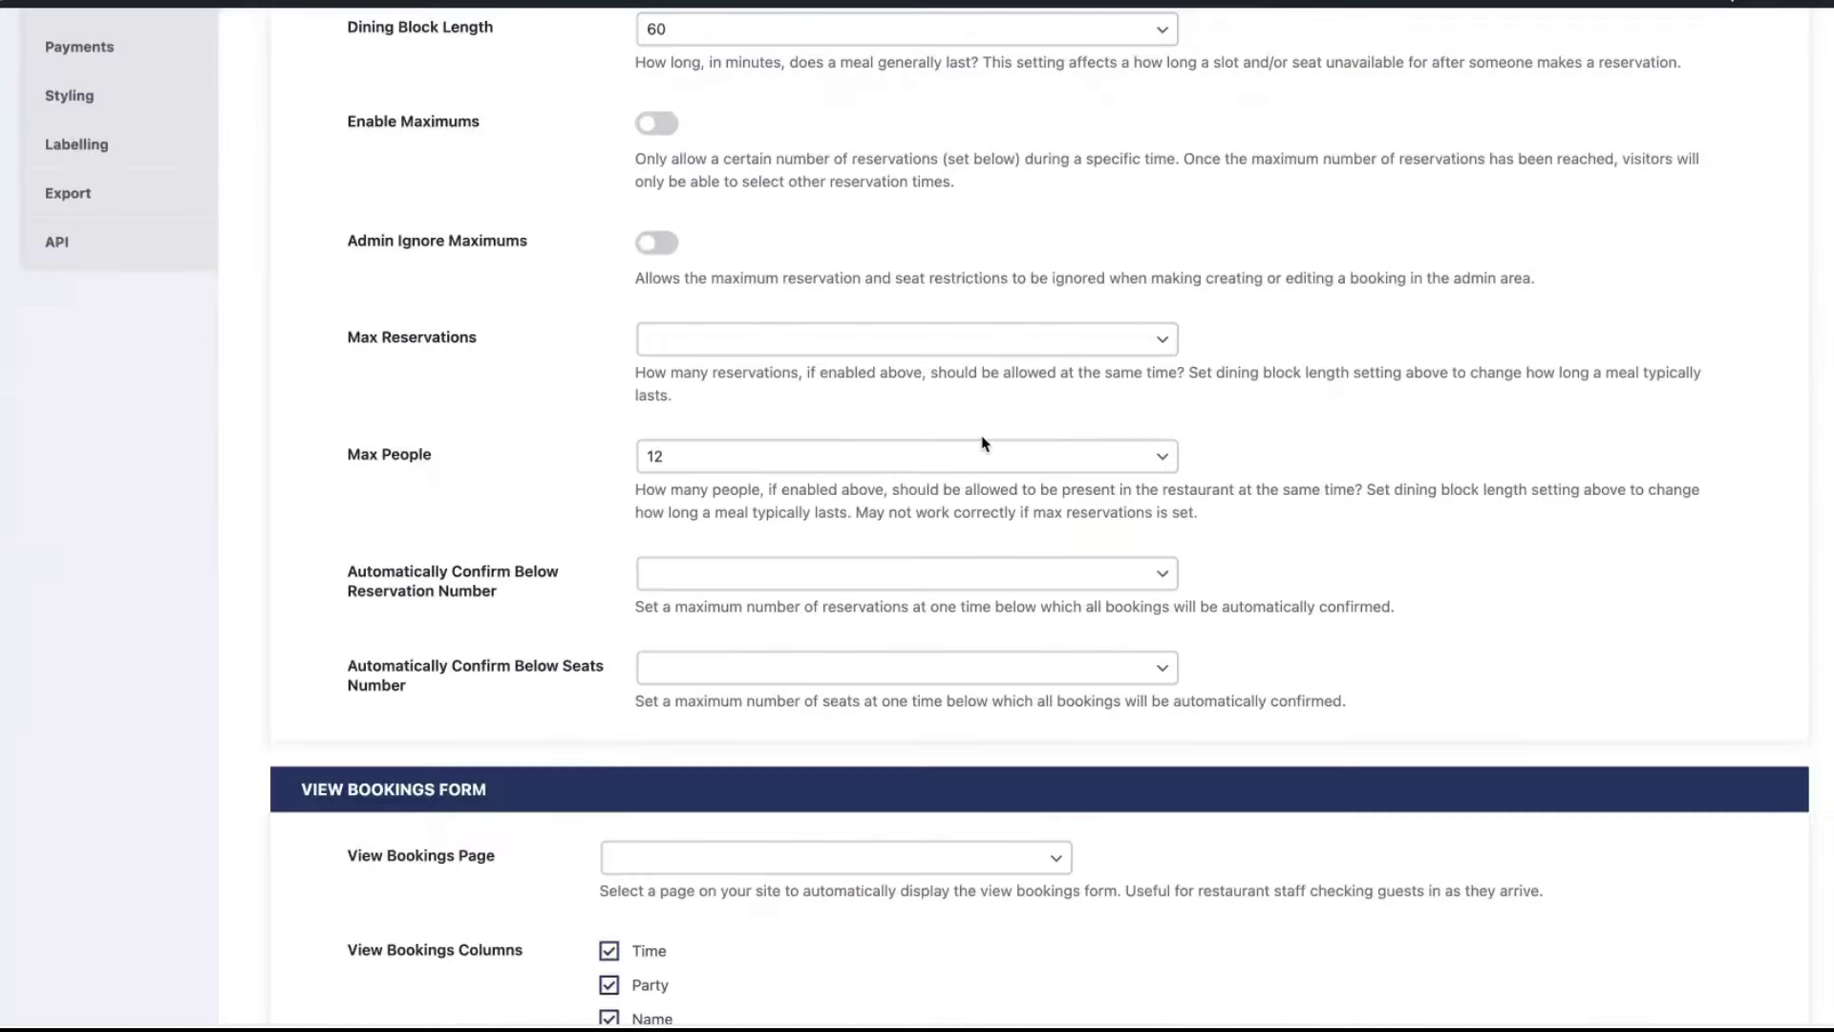
# - Restore the Tables Graphic Width to 40 and save the change
pyautogui.scroll(-15, 982, 442)
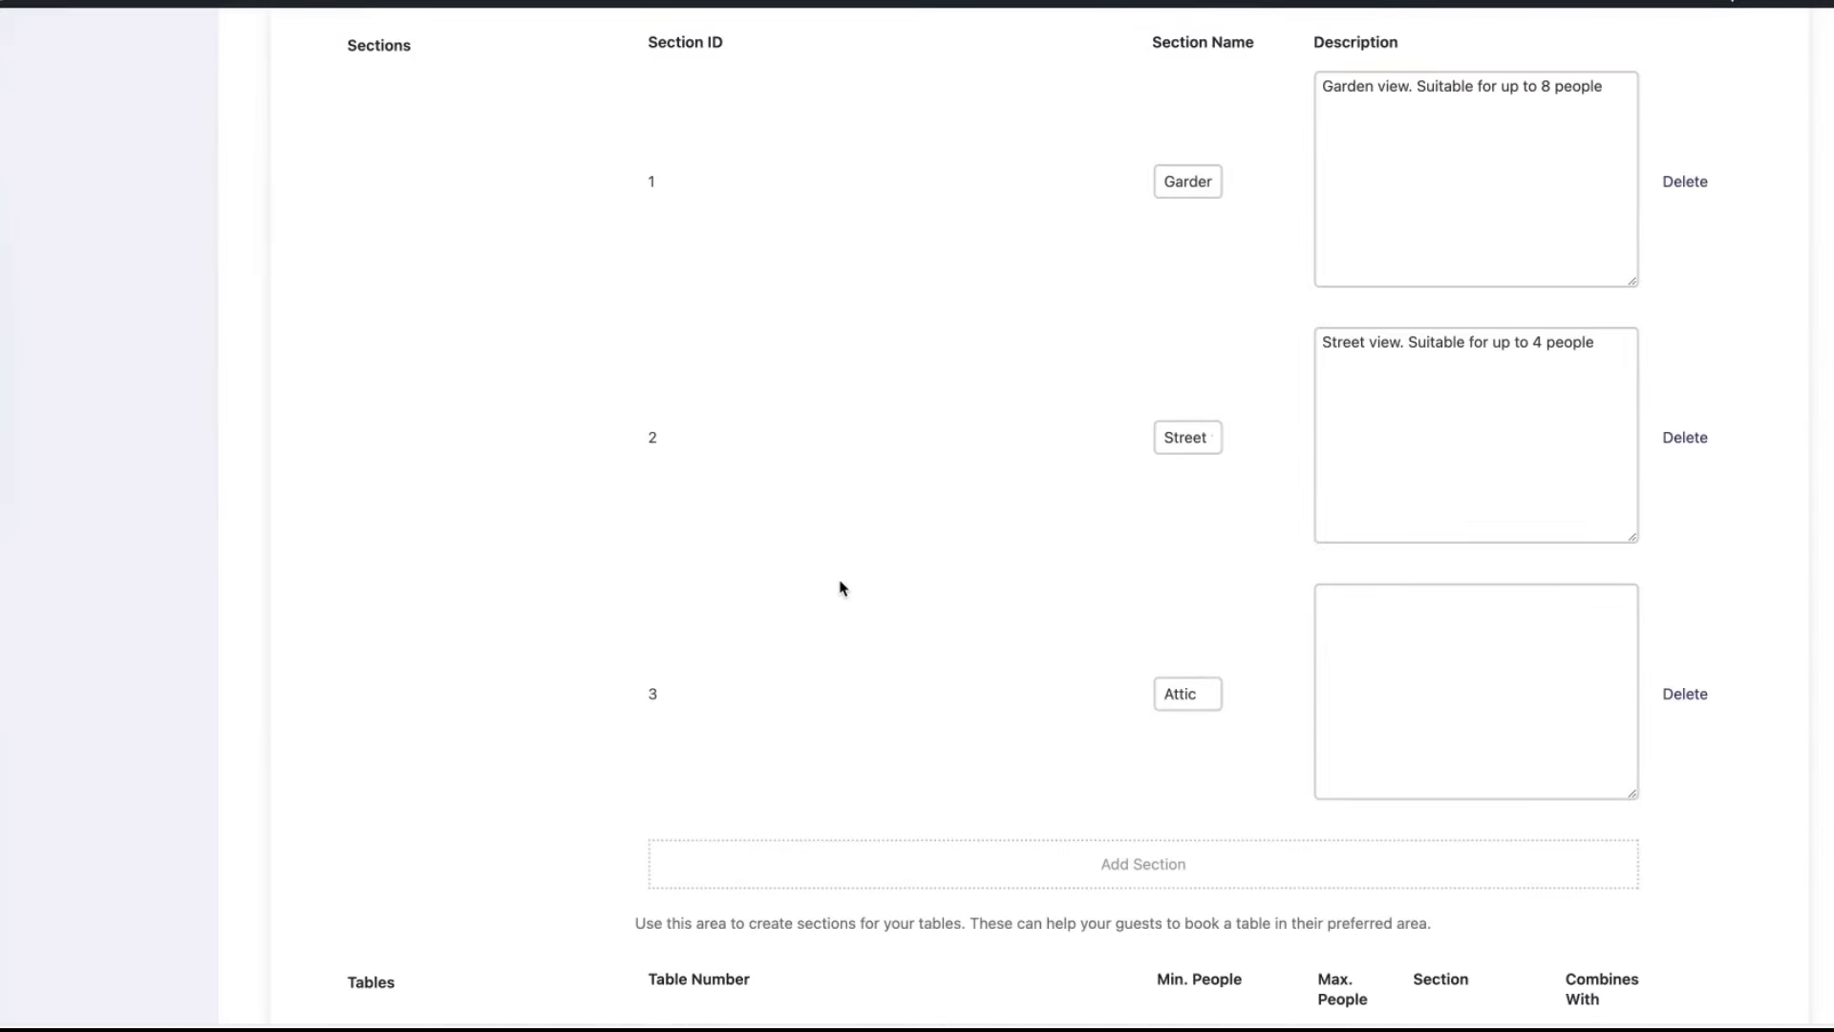
pyautogui.doubleClick(657, 745)
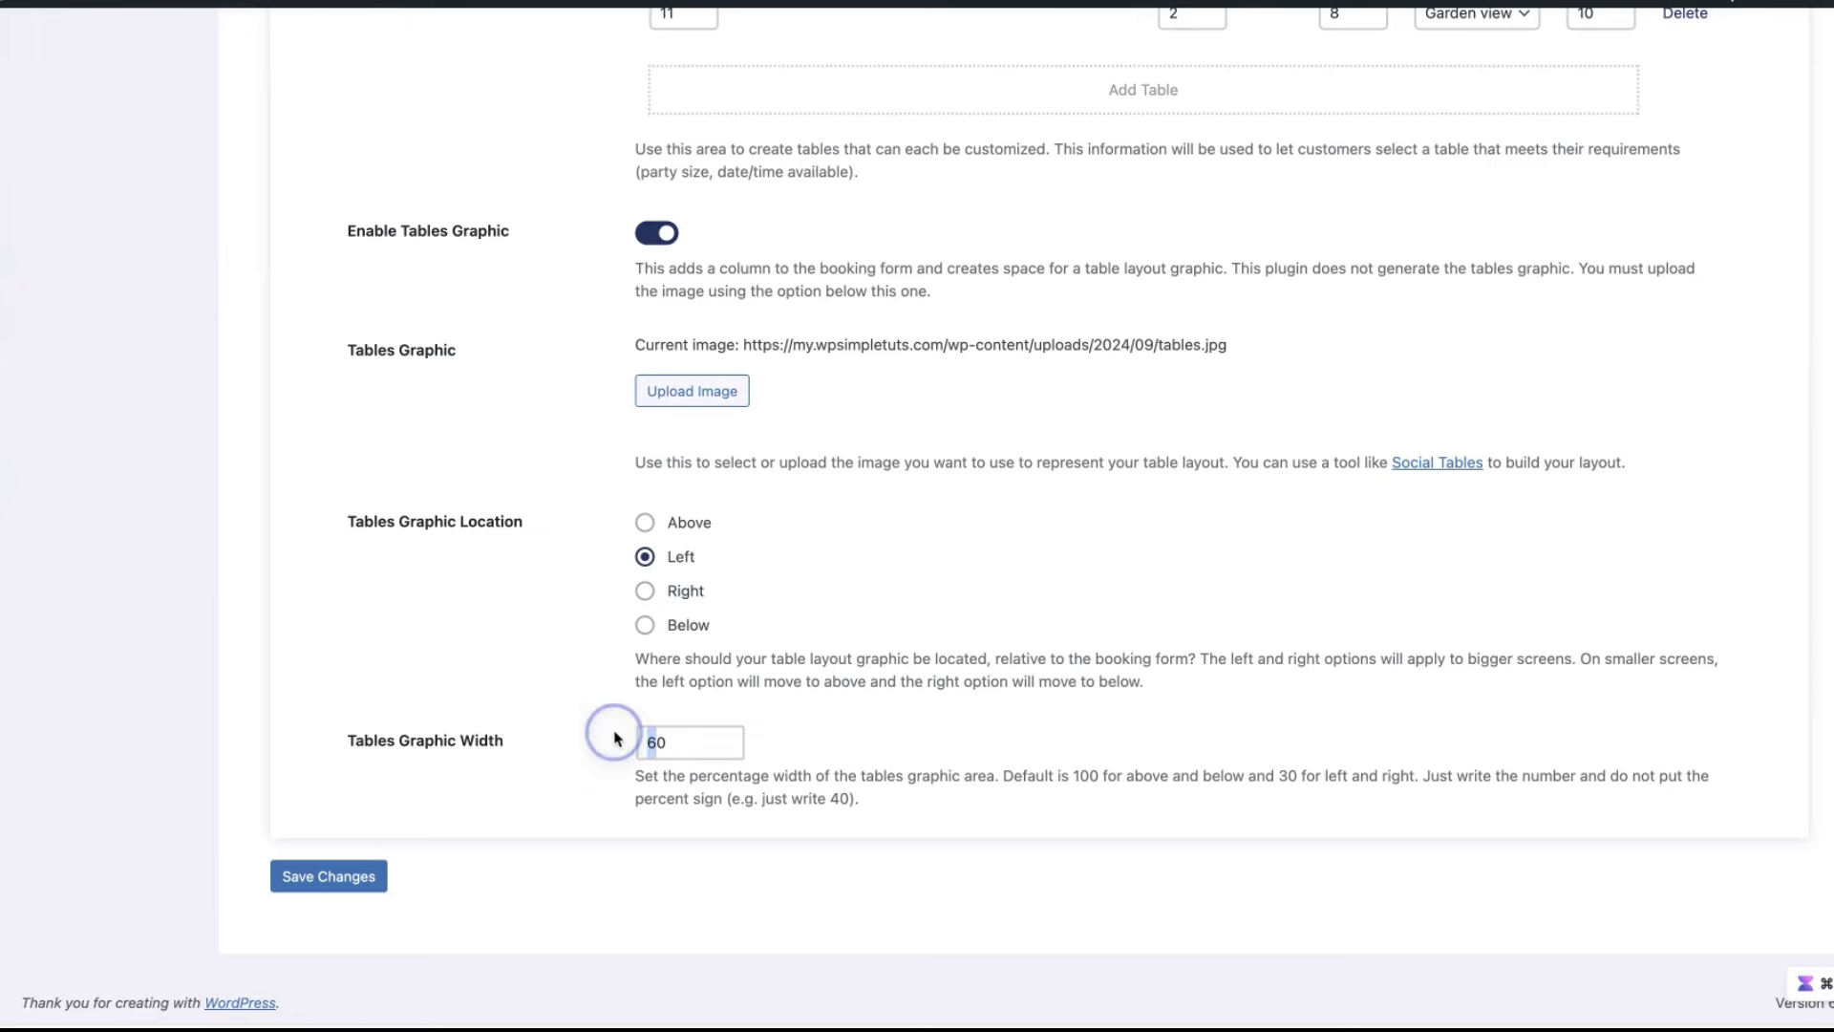
pyautogui.write('40')
pyautogui.click(344, 879)
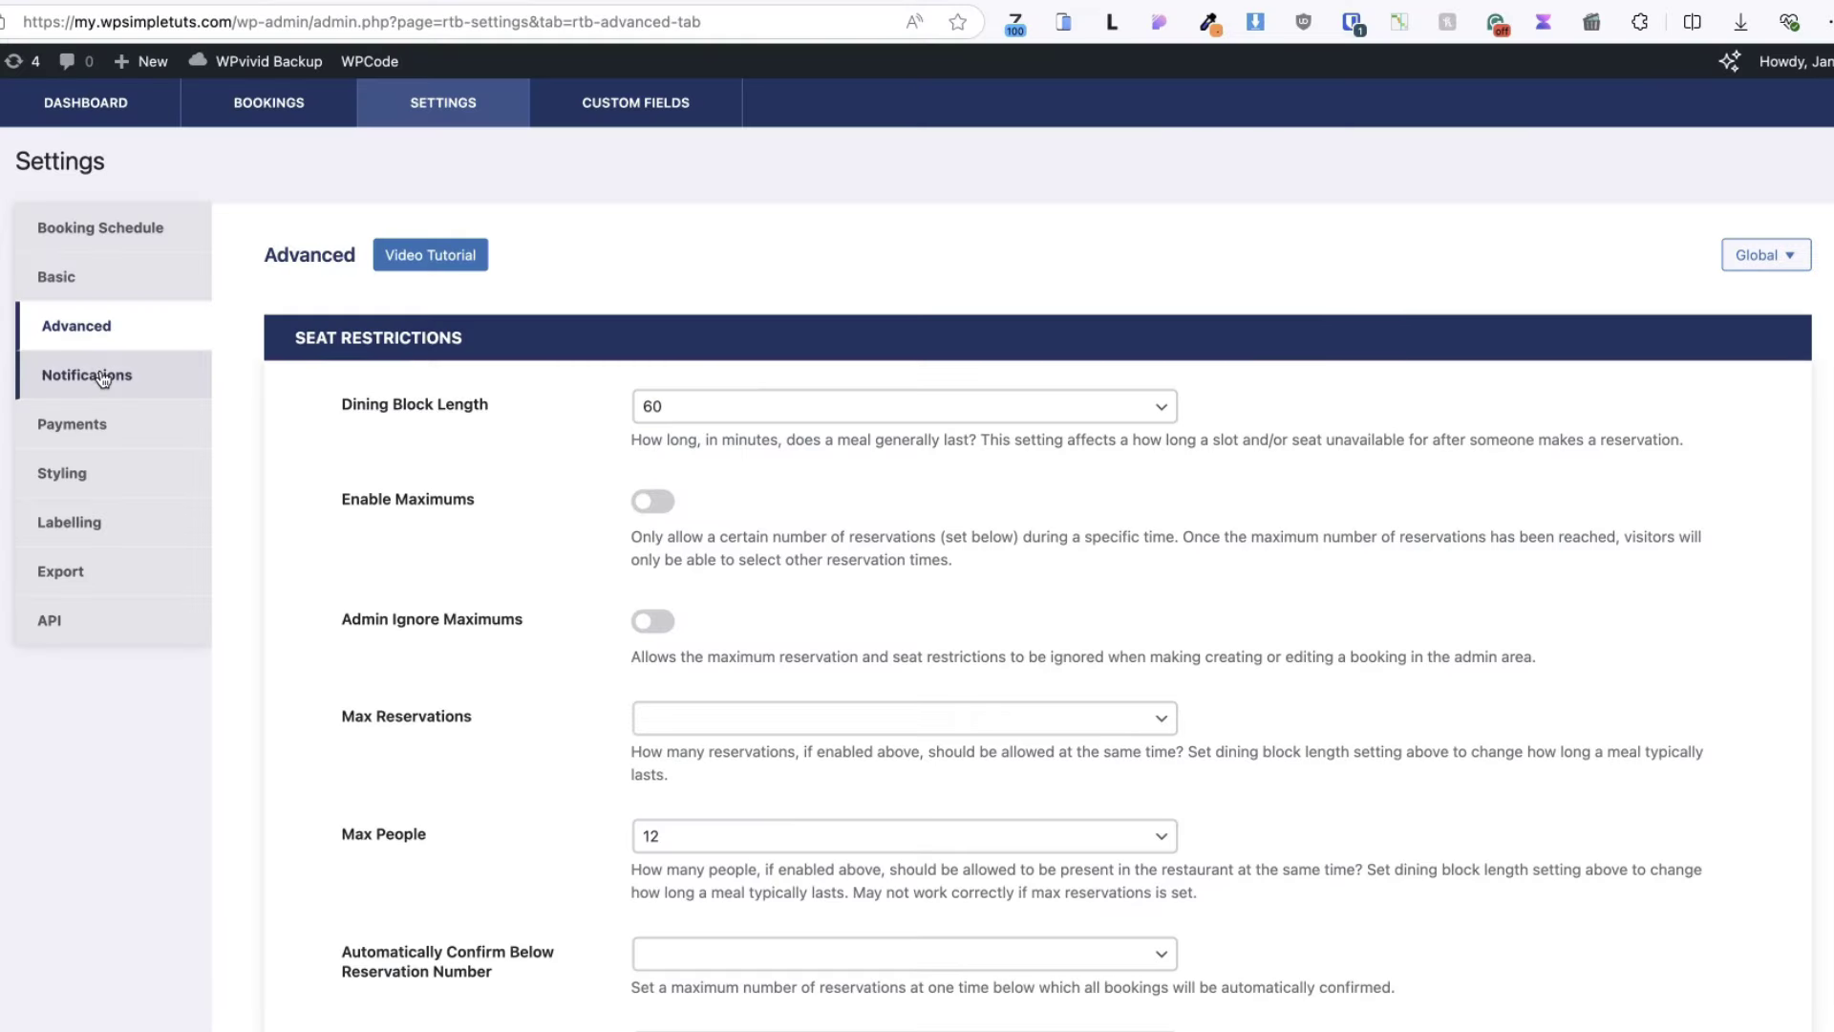
# - Go to the reservation plugin's Notifications settings tab
pyautogui.click(103, 377)
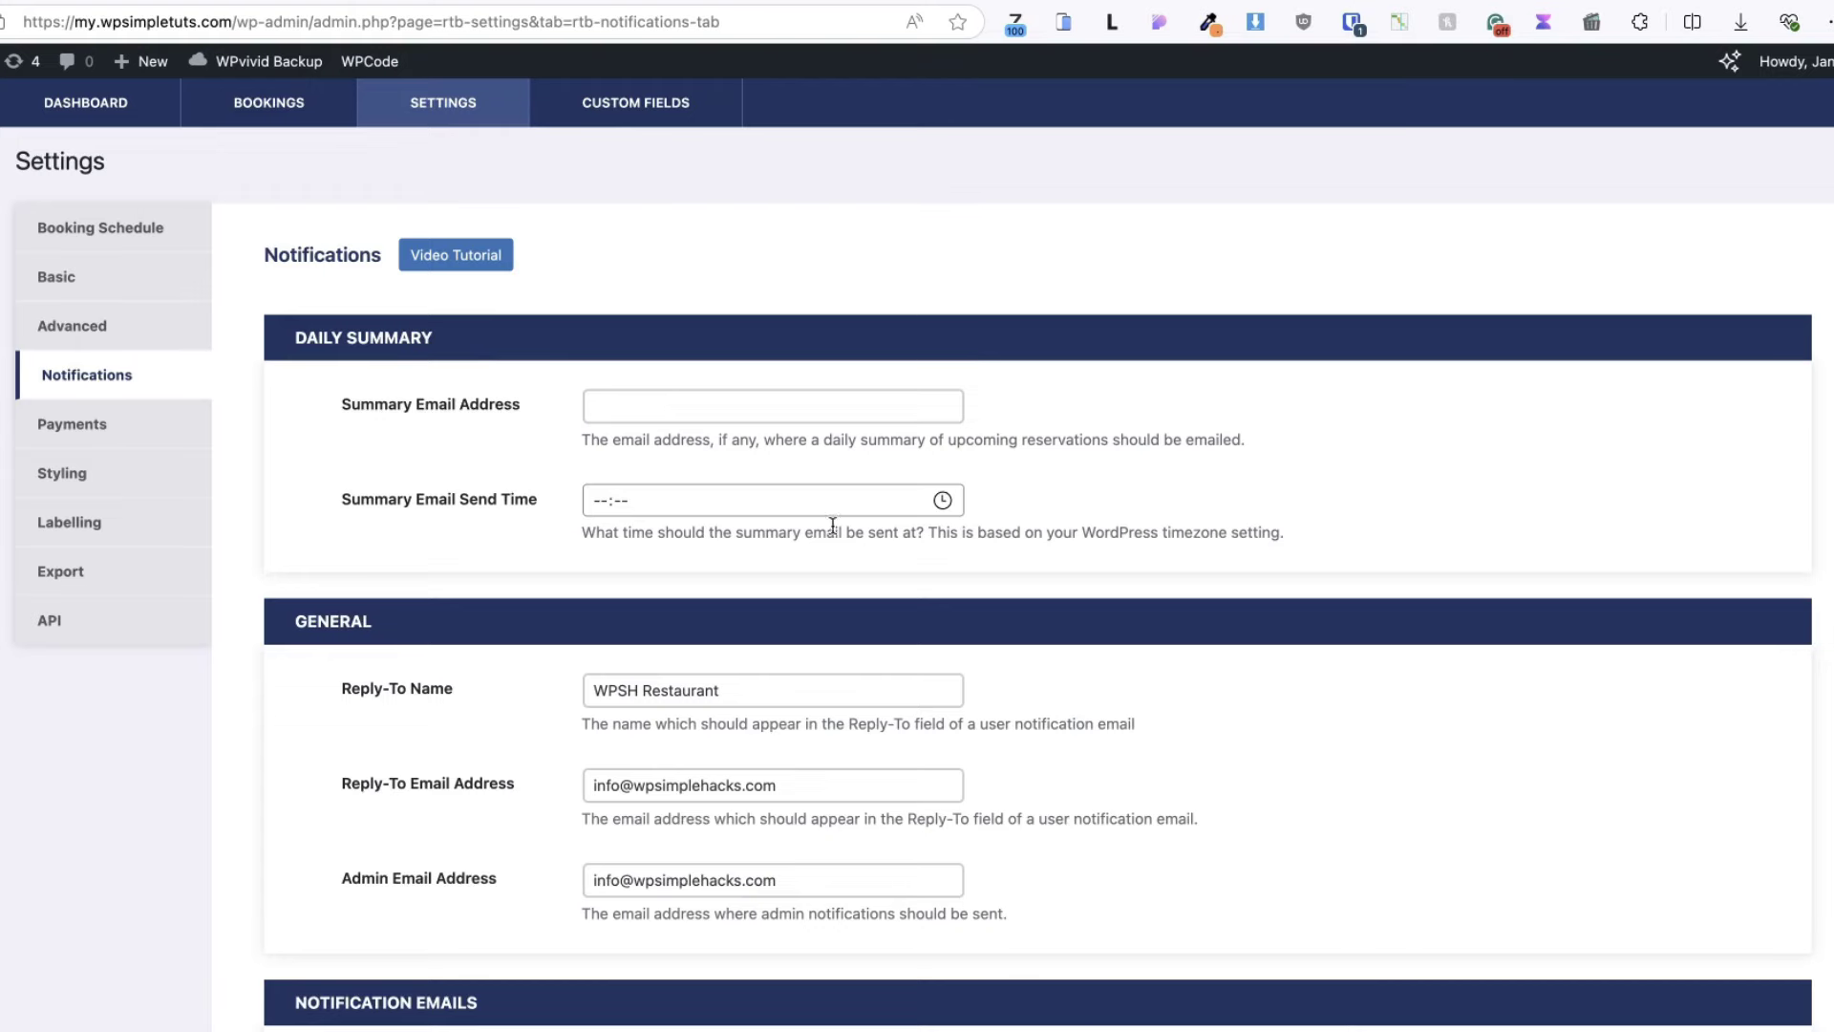
pyautogui.scroll(-6, 832, 526)
pyautogui.scroll(3, 361, 403)
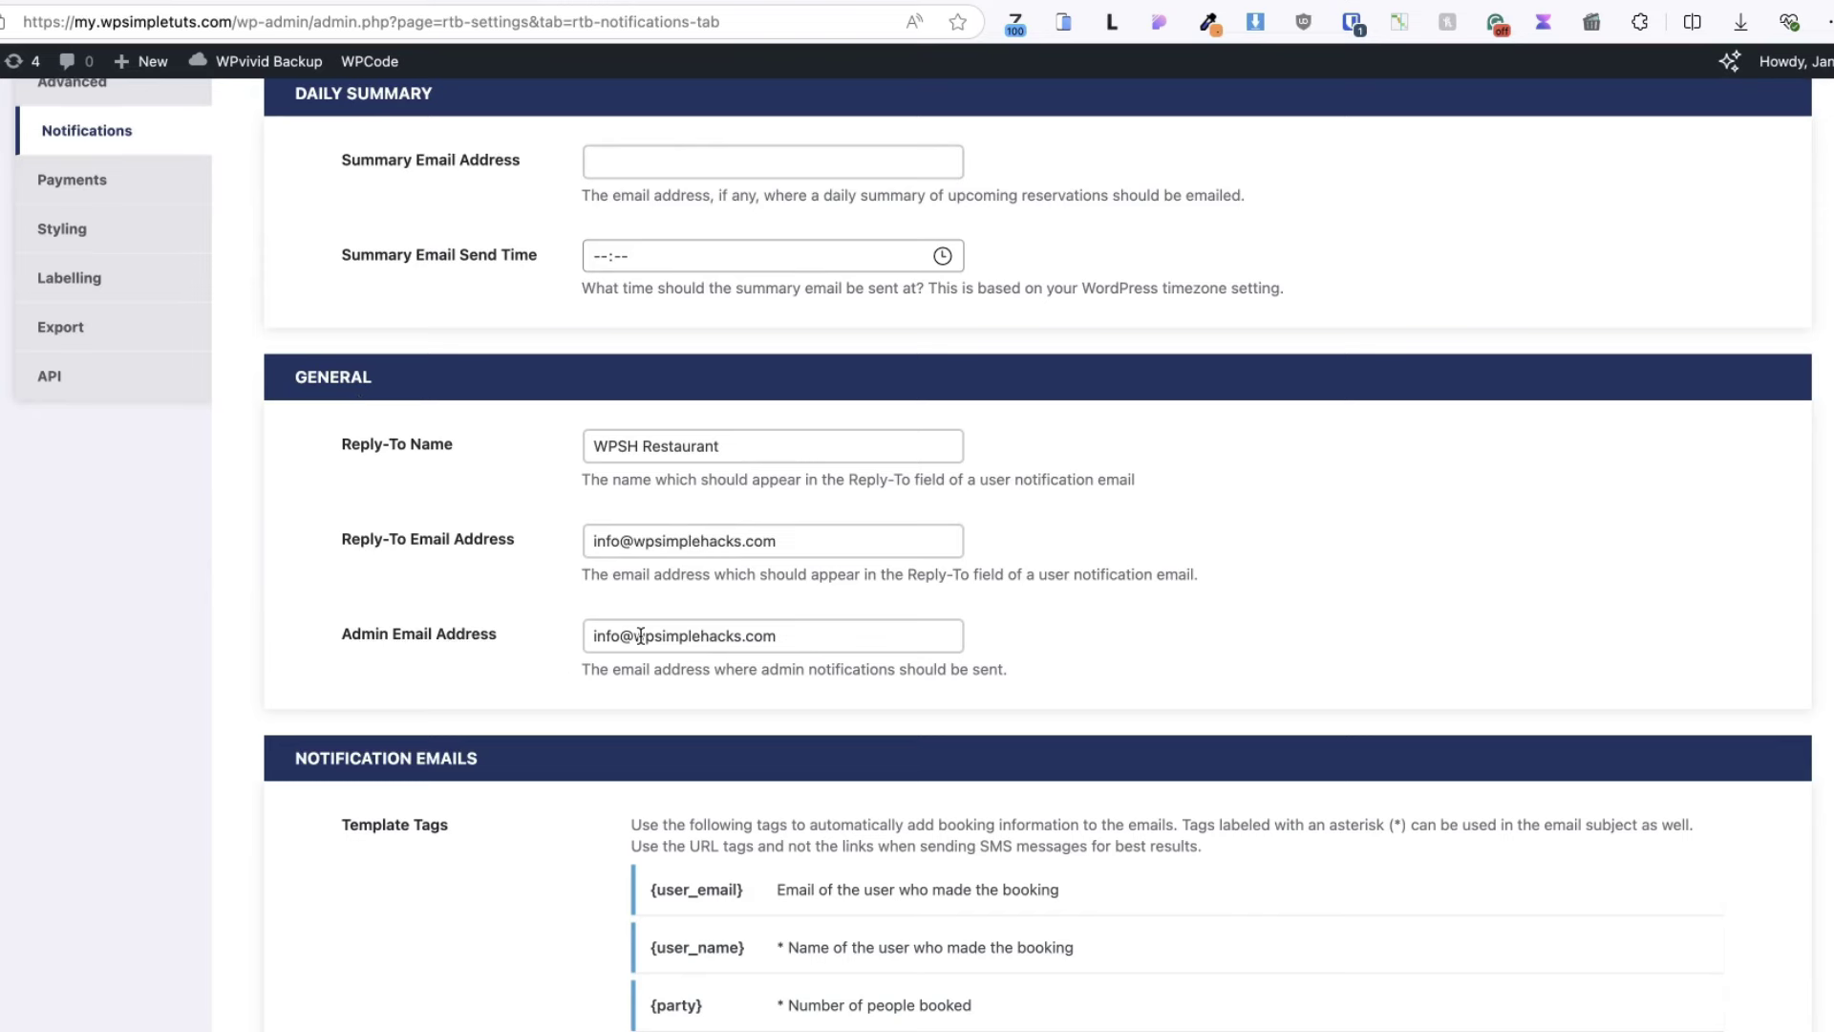
pyautogui.scroll(-5, 640, 635)
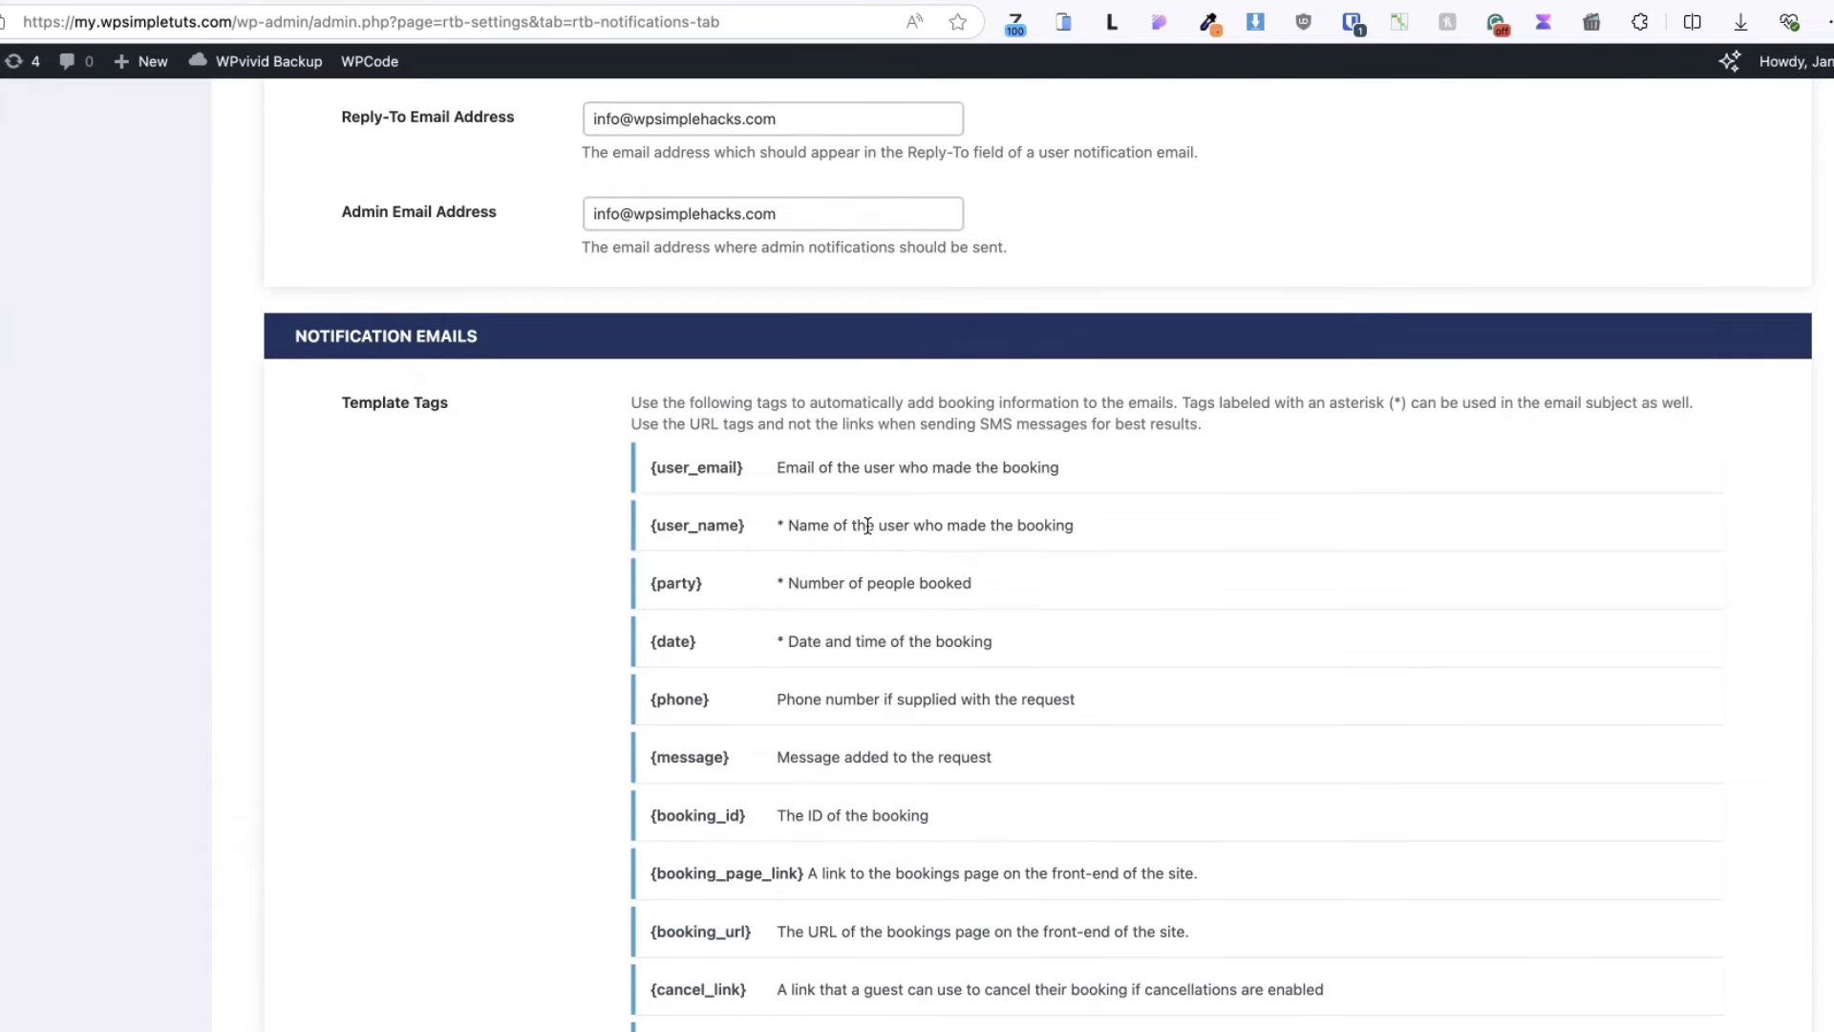
pyautogui.scroll(-15, 868, 526)
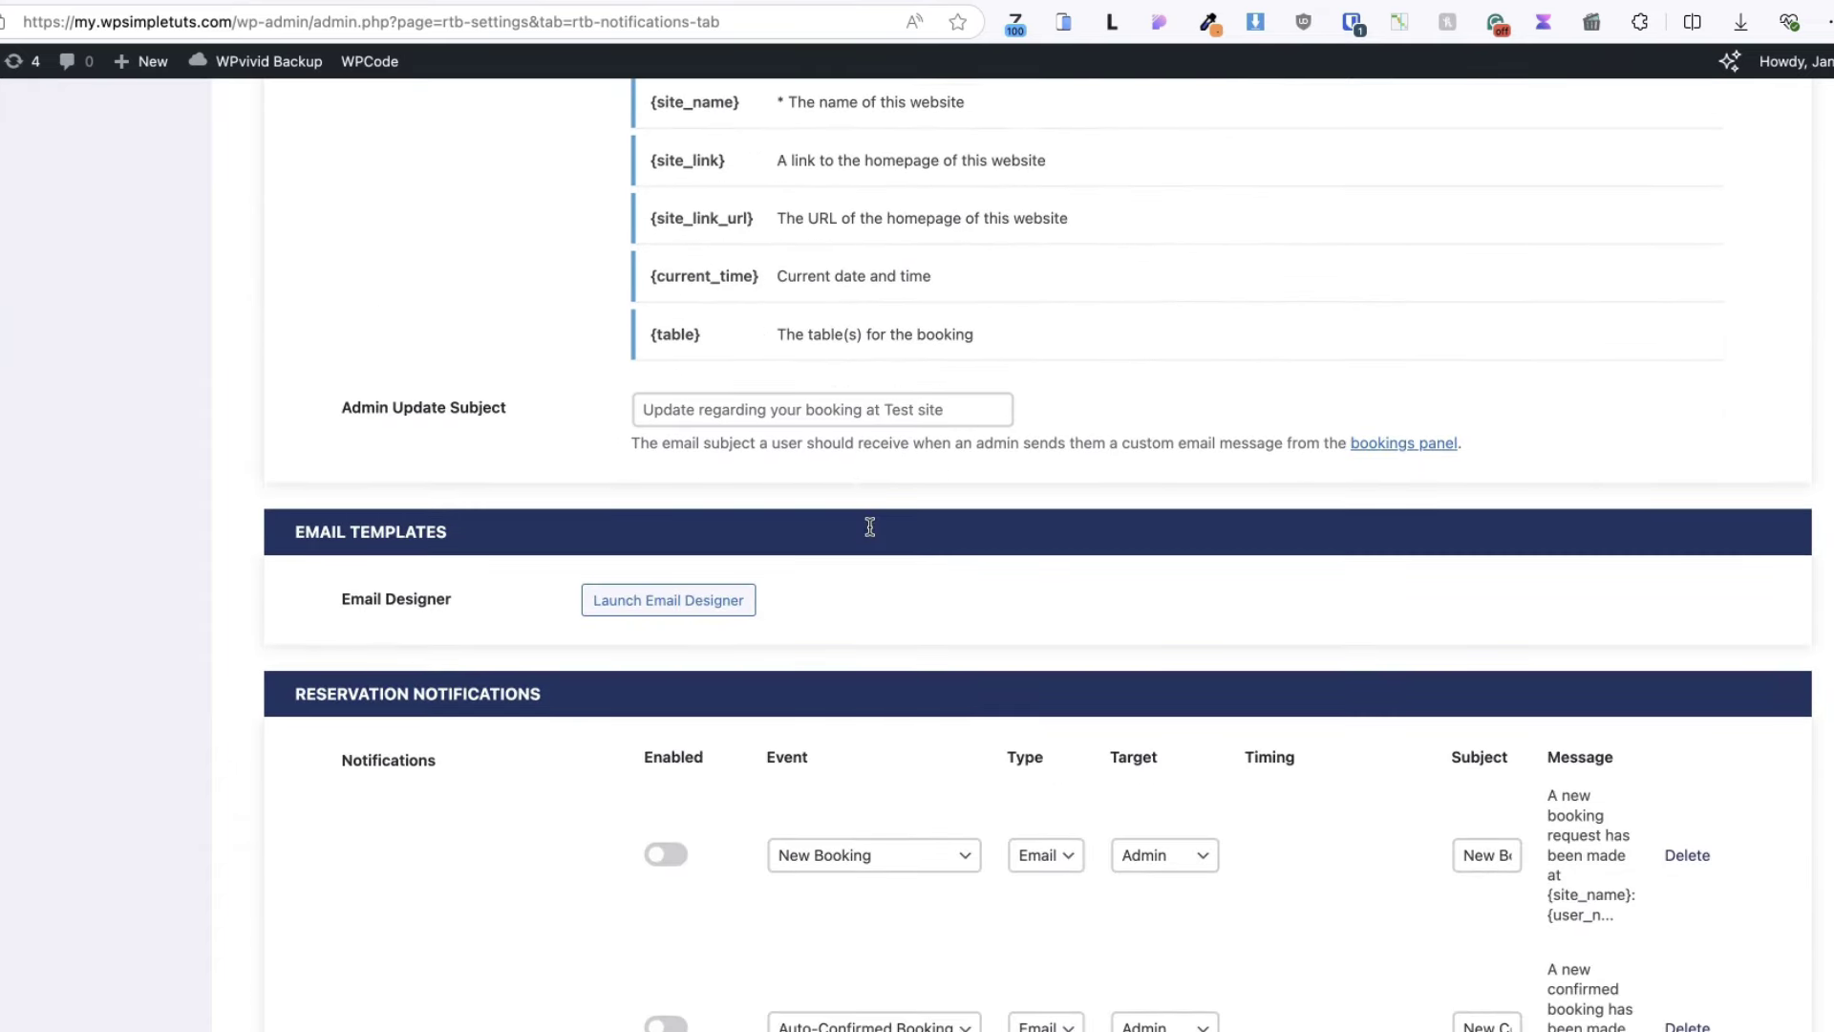
pyautogui.click(666, 604)
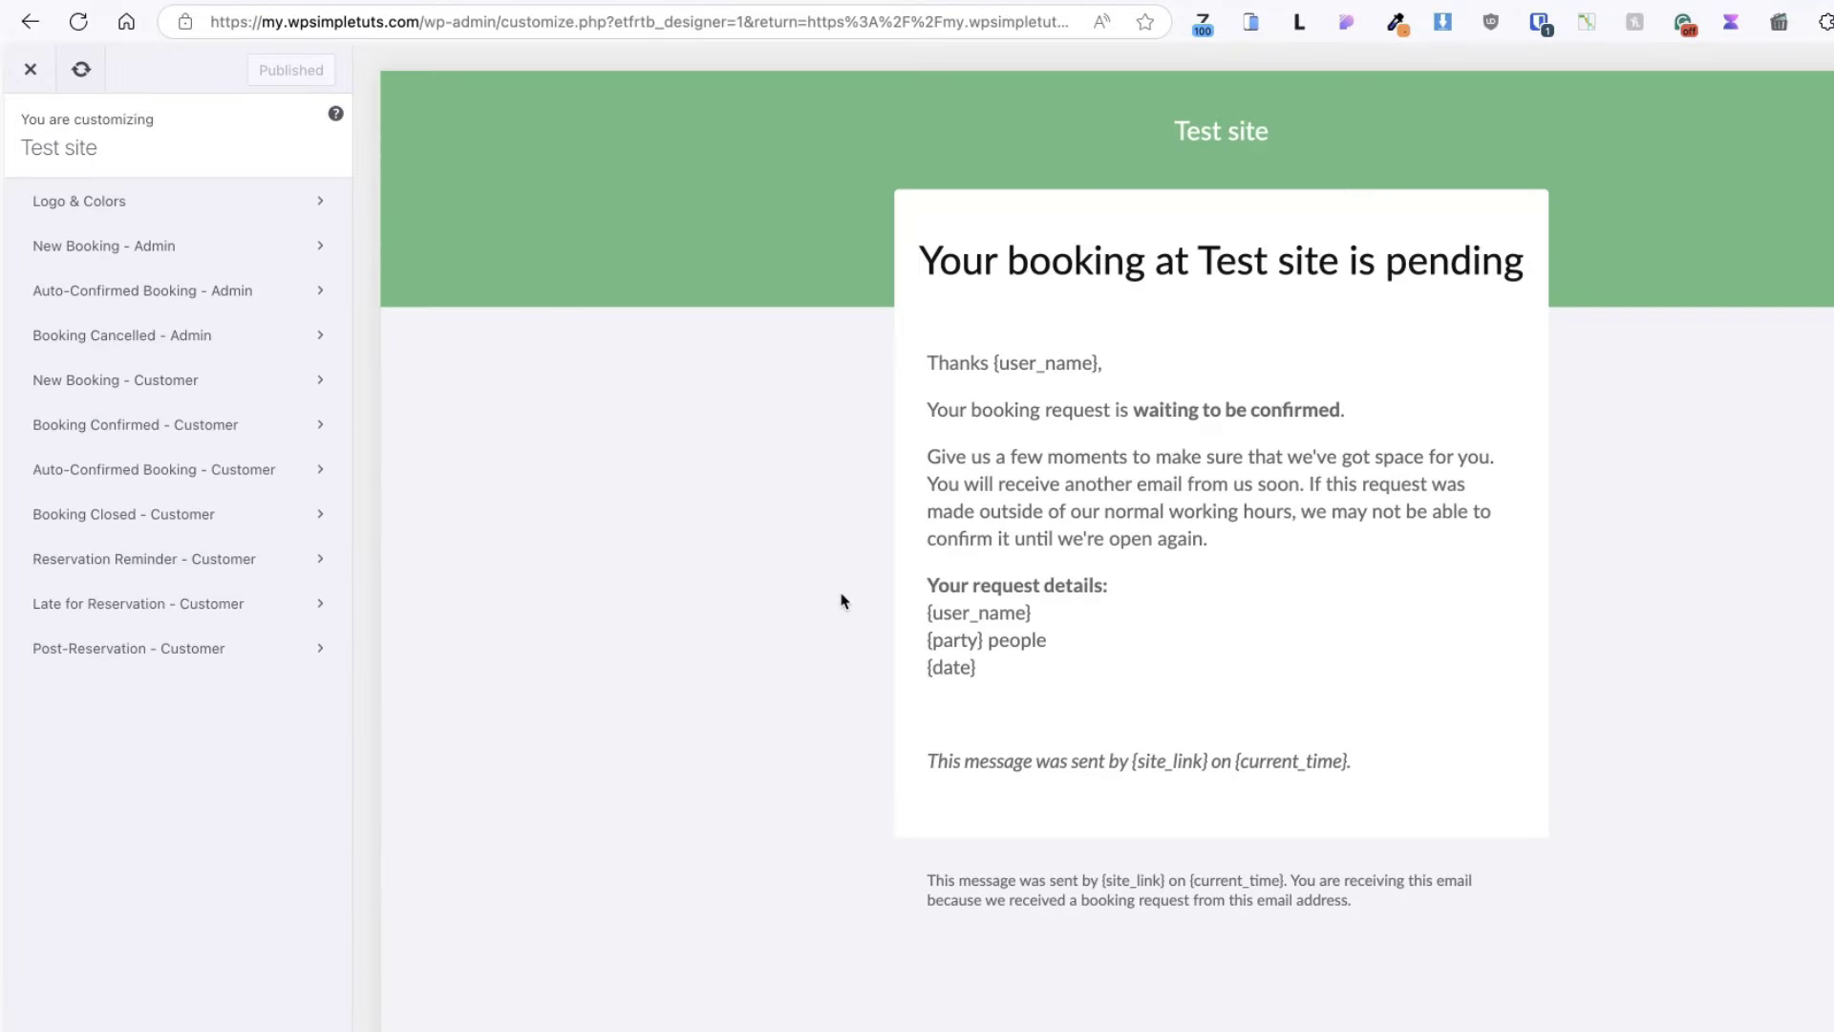
pyautogui.click(173, 206)
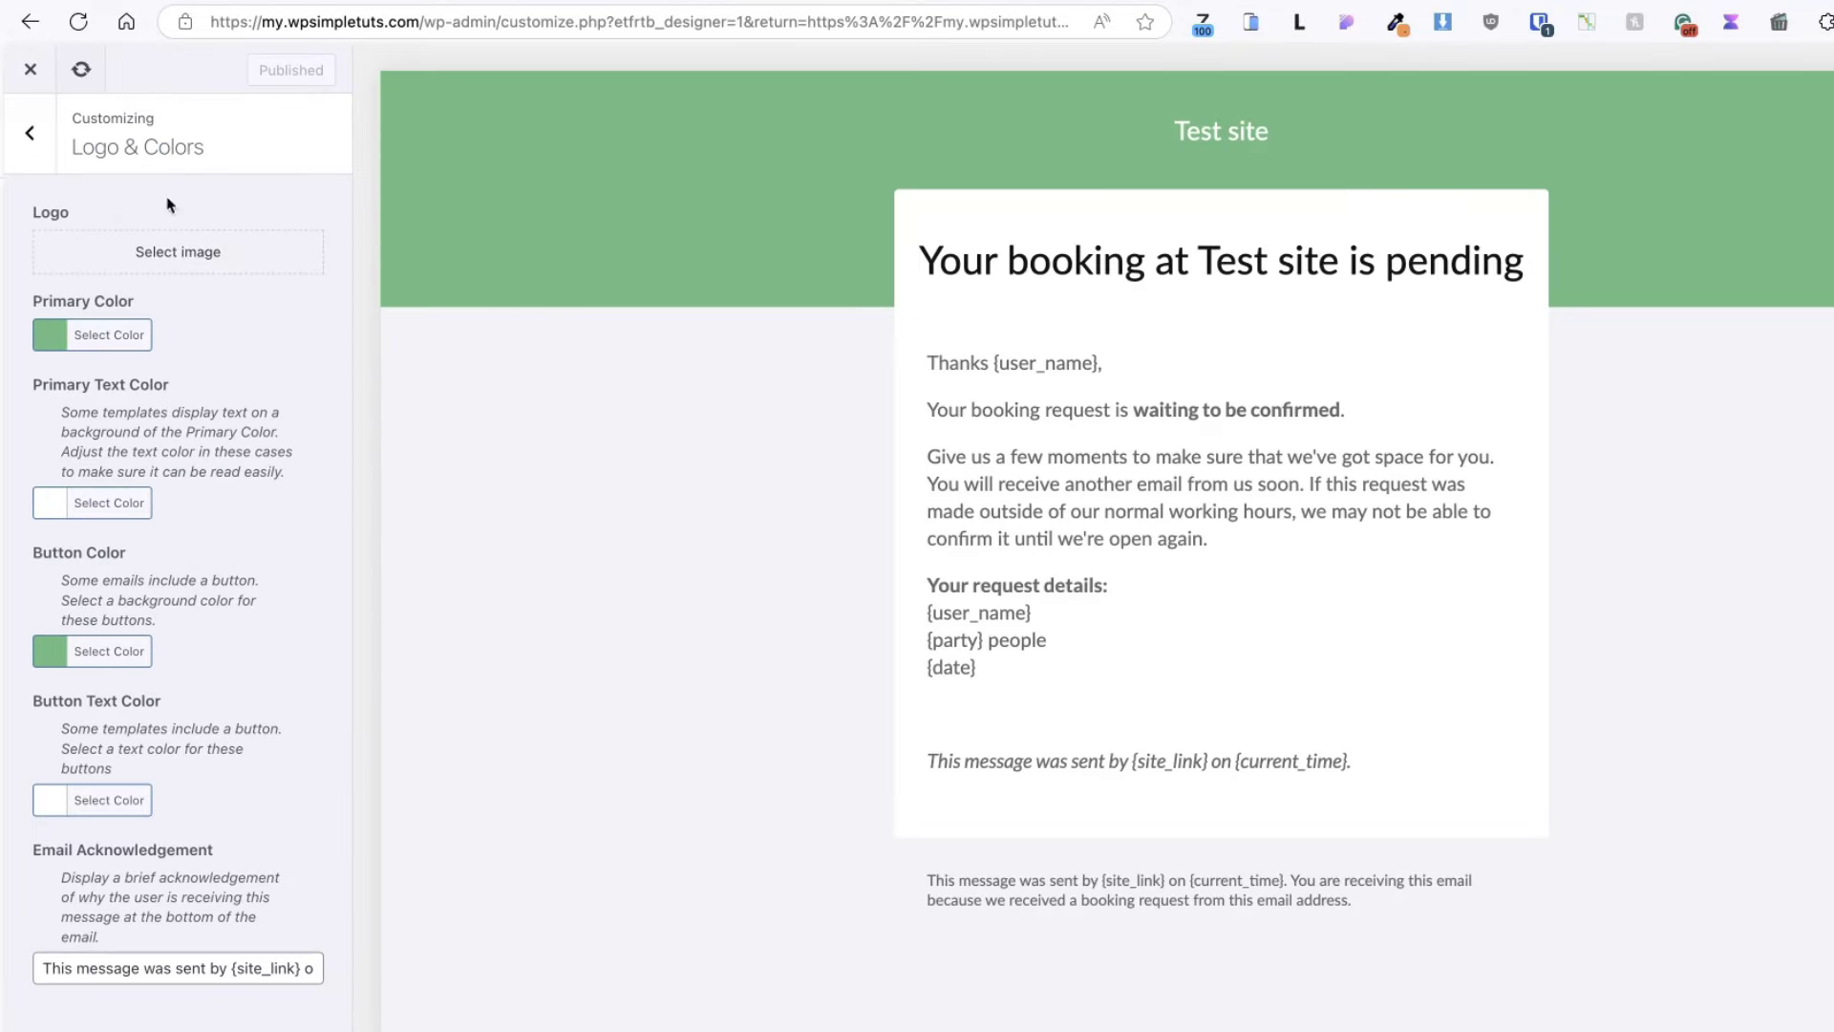
pyautogui.click(31, 70)
# - Turn on the admin Booking Cancelled notification
pyautogui.scroll(-10, 1060, 449)
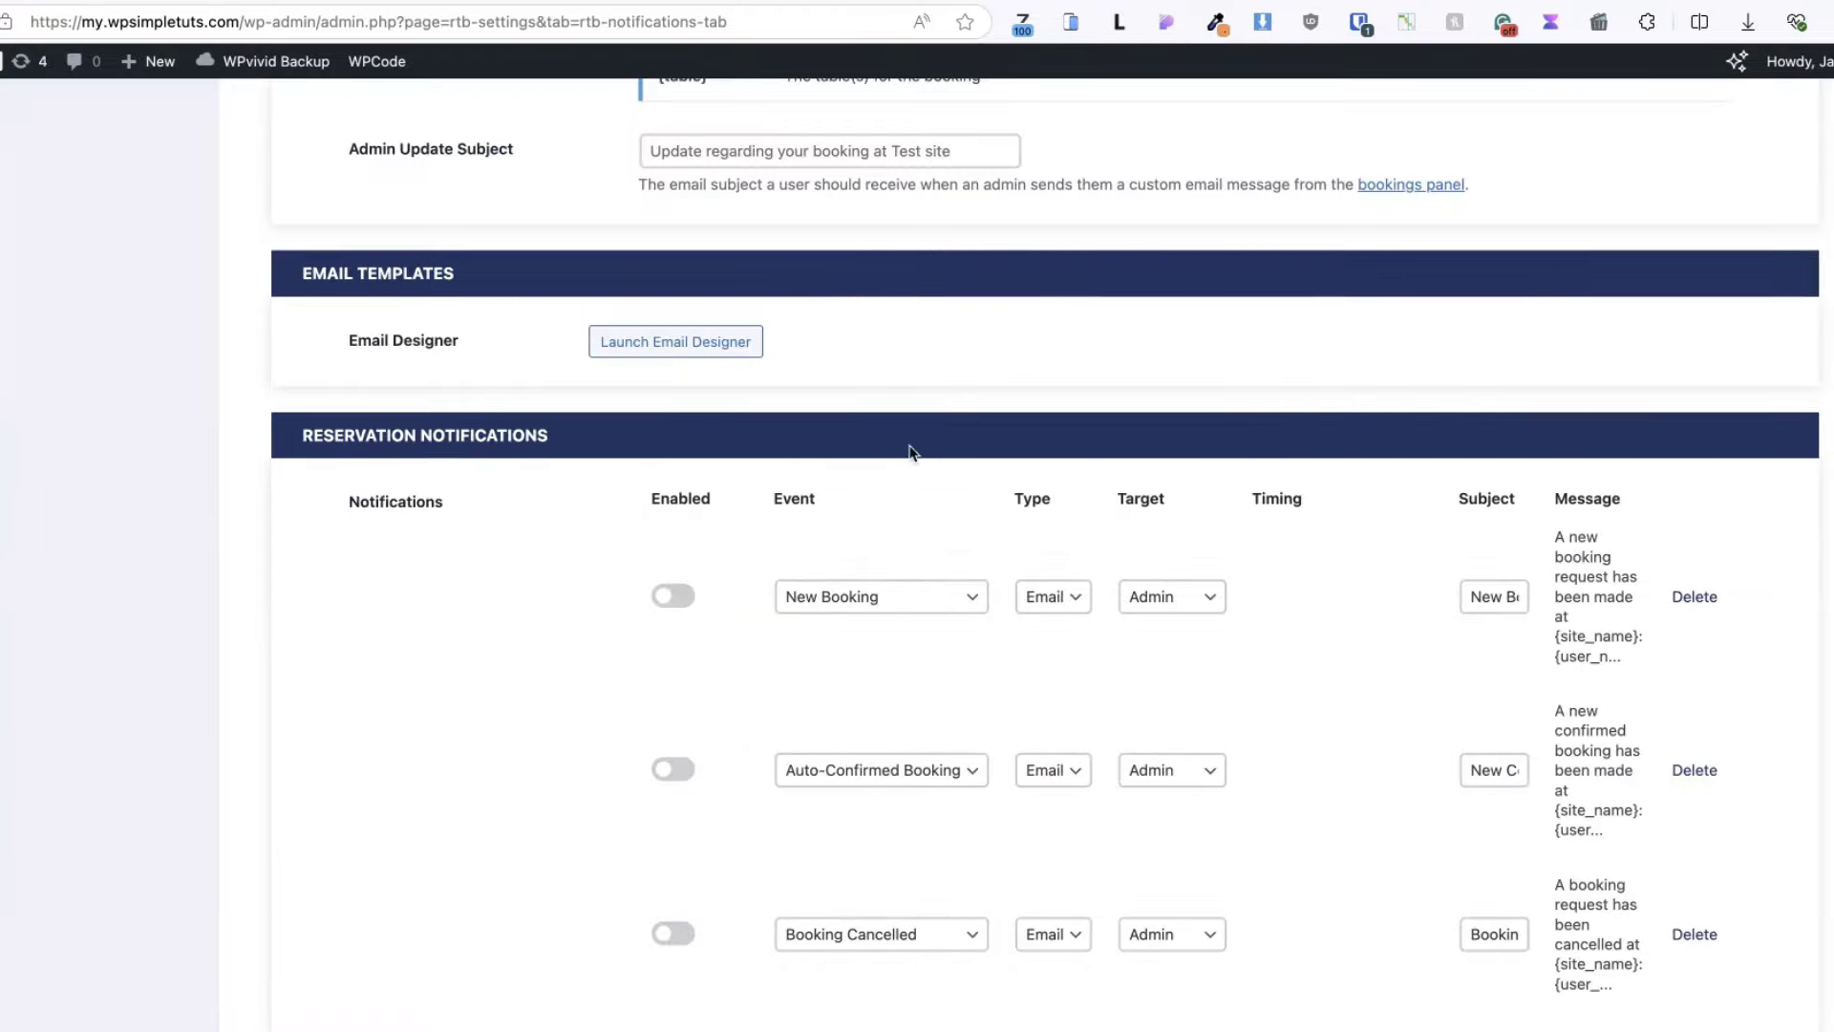
pyautogui.scroll(-3, 1056, 449)
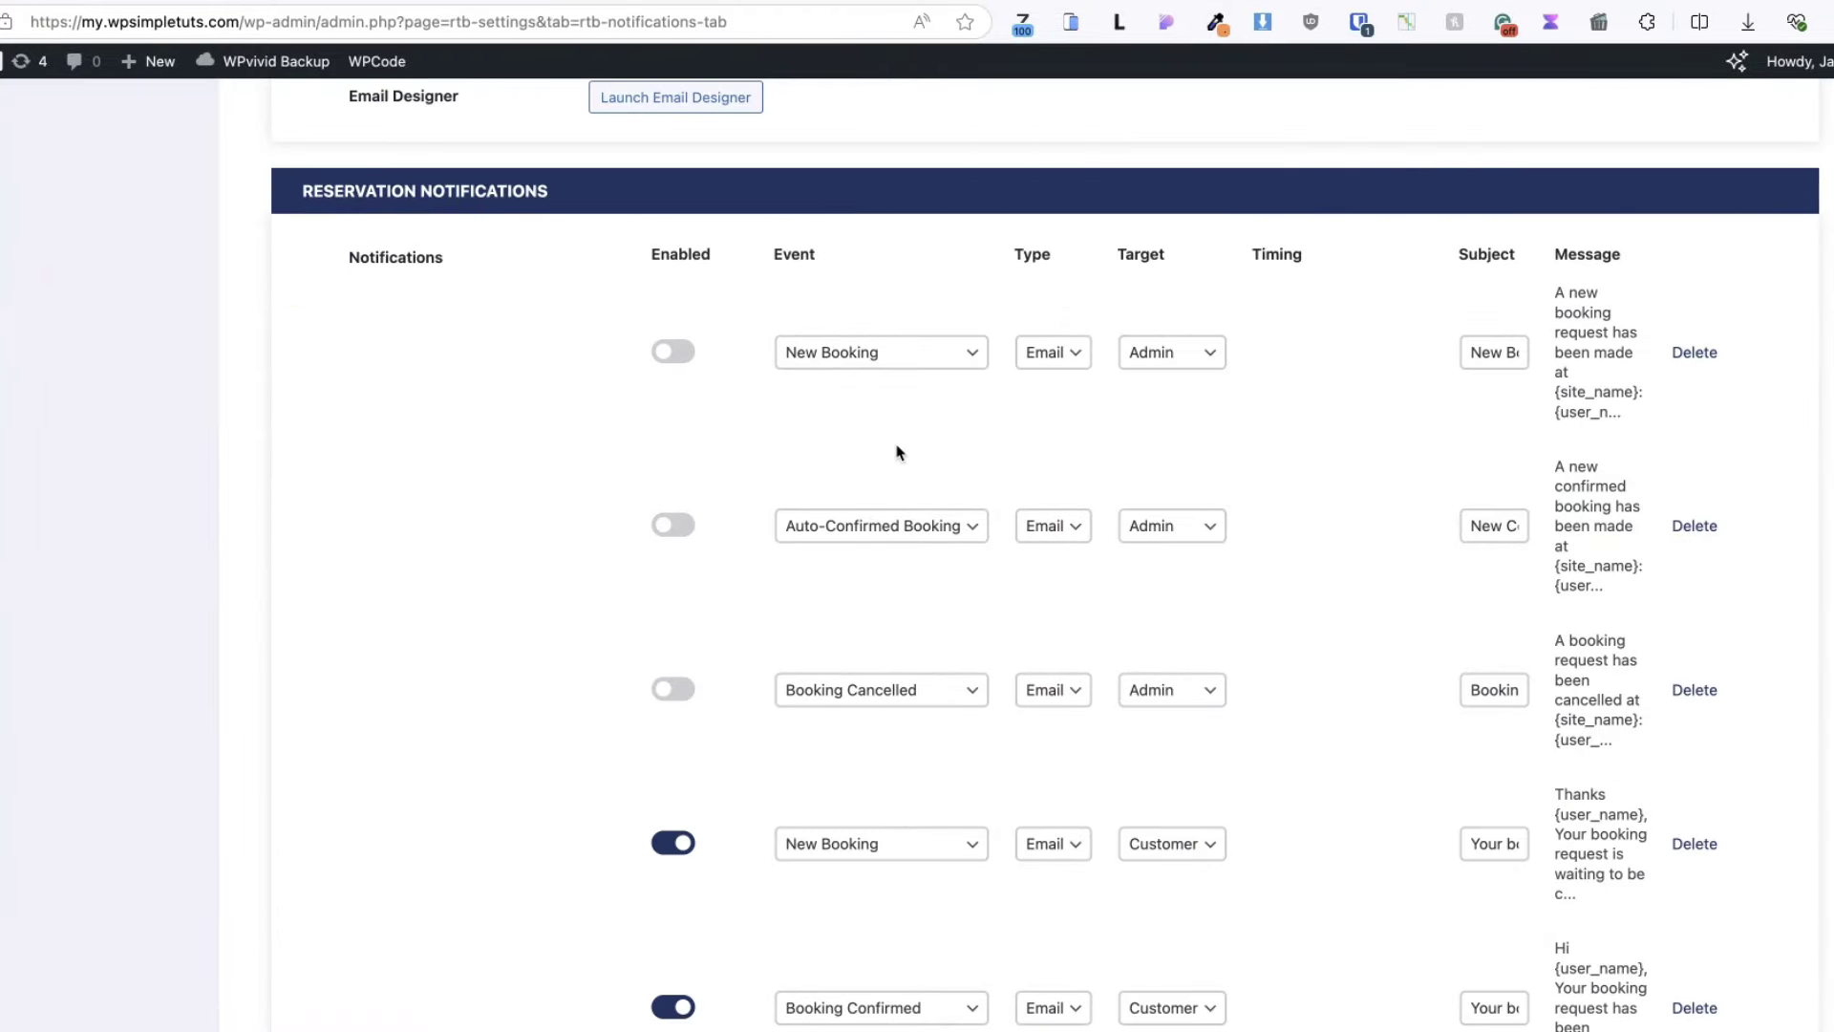
pyautogui.scroll(-1, 792, 531)
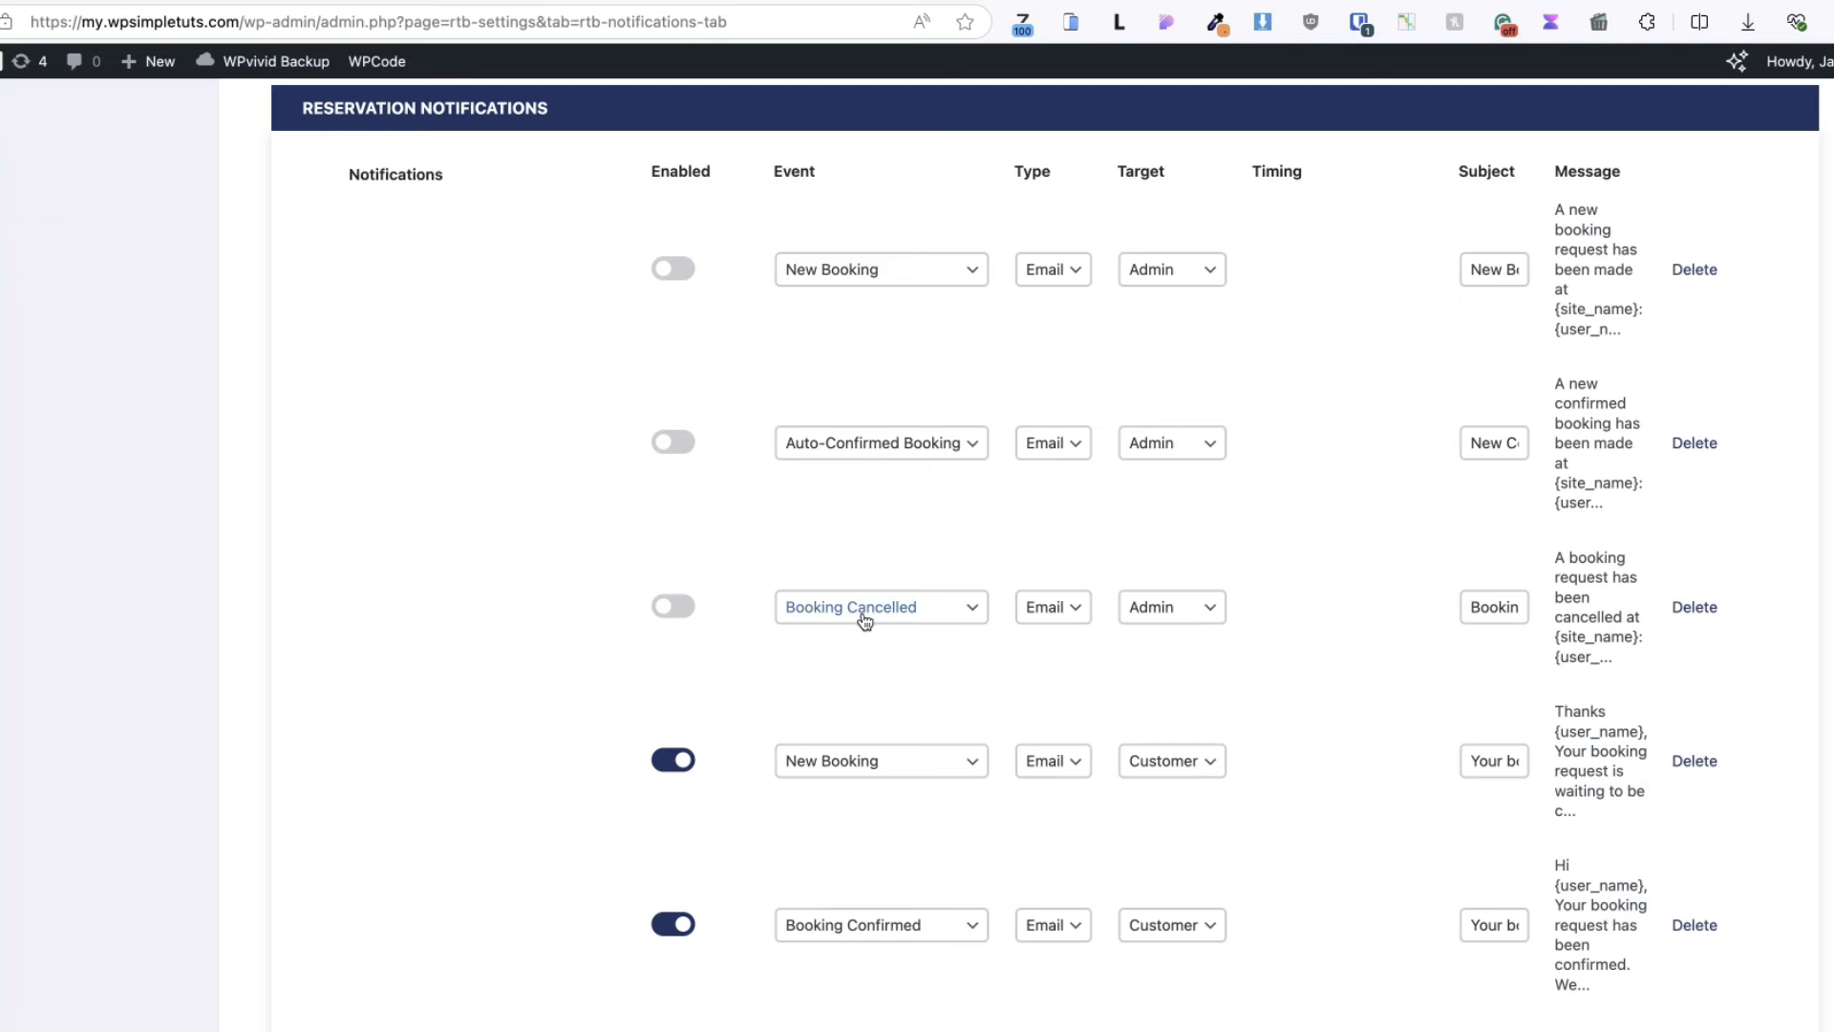
pyautogui.click(680, 609)
# - Add a New Booking notification row with Email channel and Customer recipient
pyautogui.scroll(-1, 1177, 716)
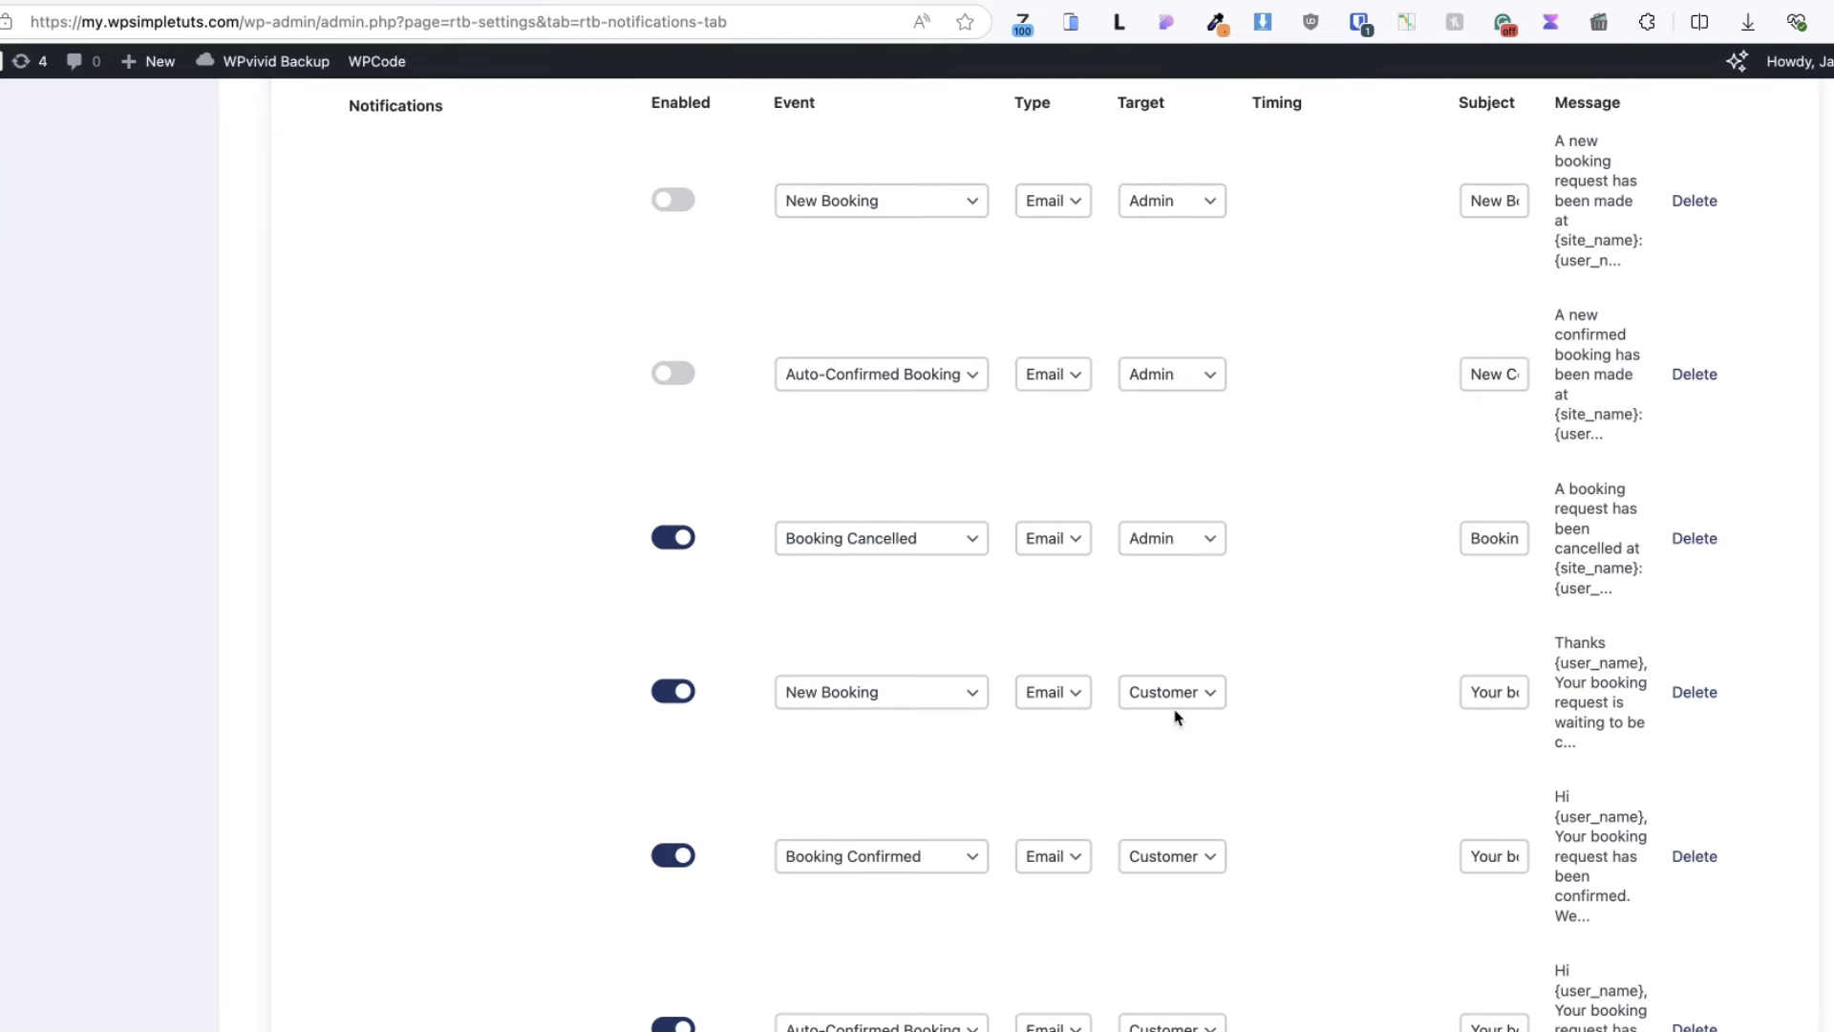
pyautogui.scroll(-10, 1177, 716)
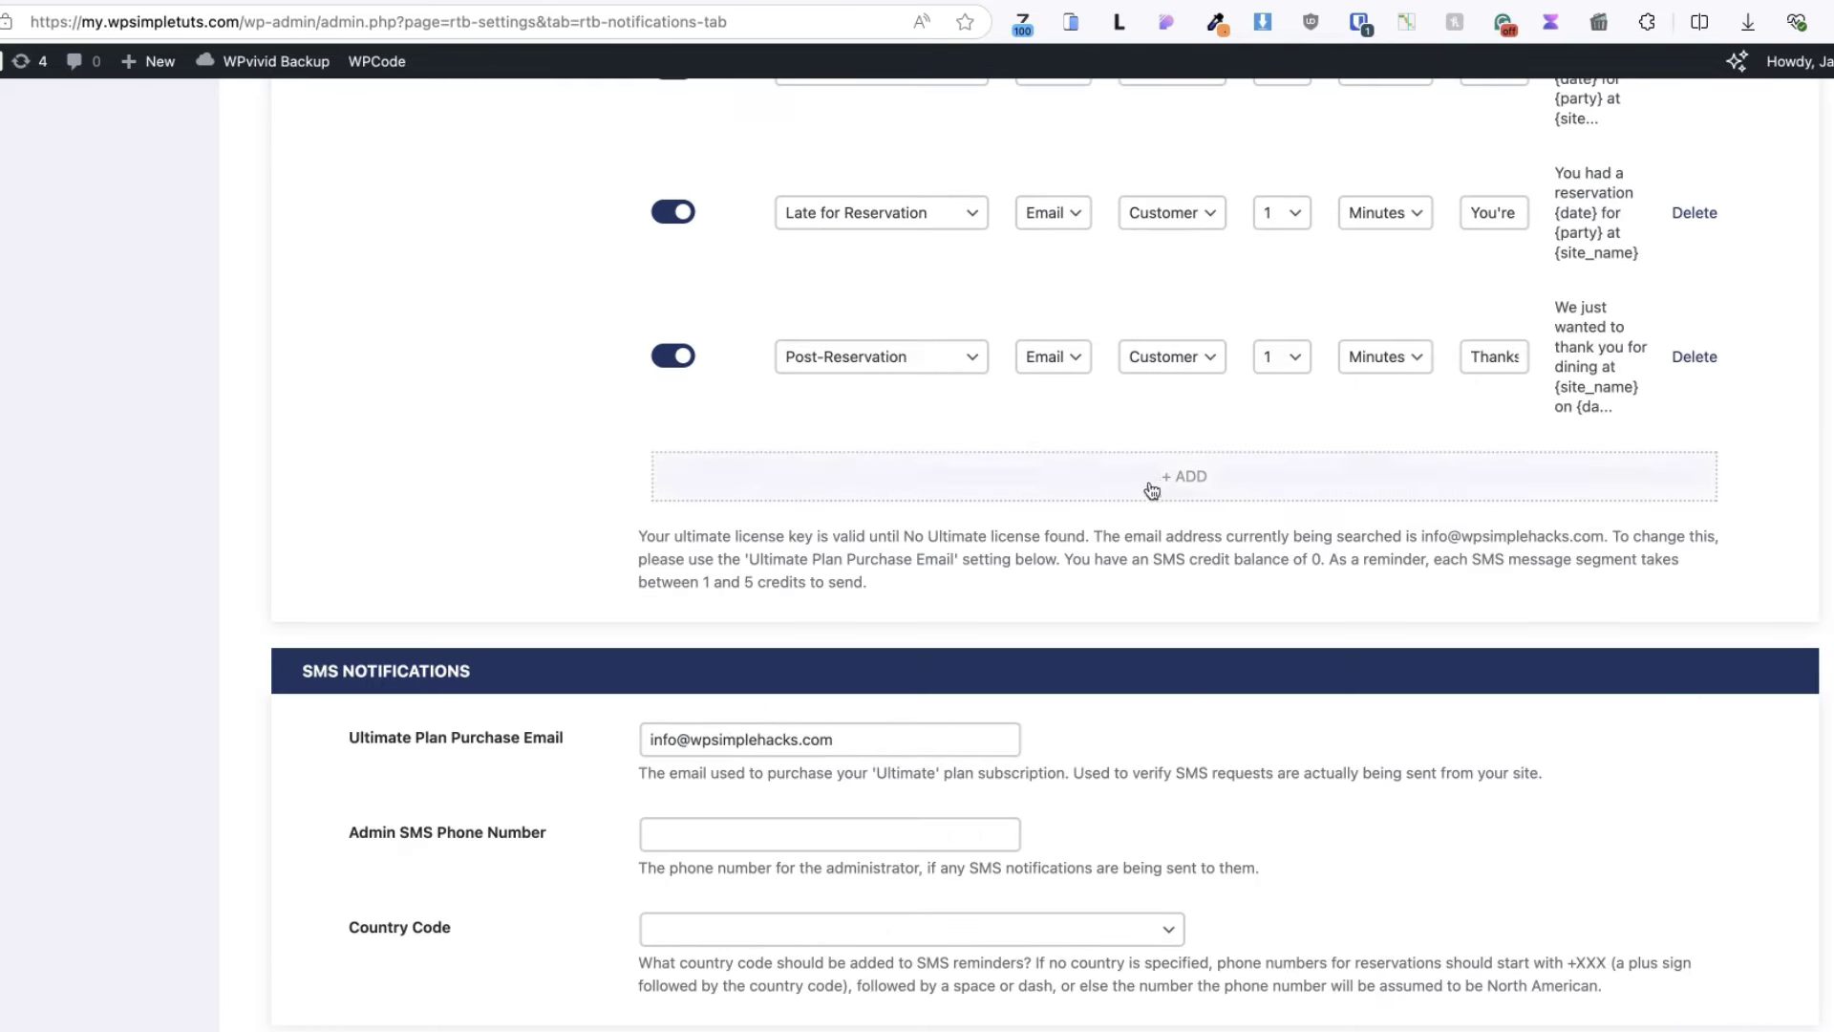
pyautogui.click(1181, 478)
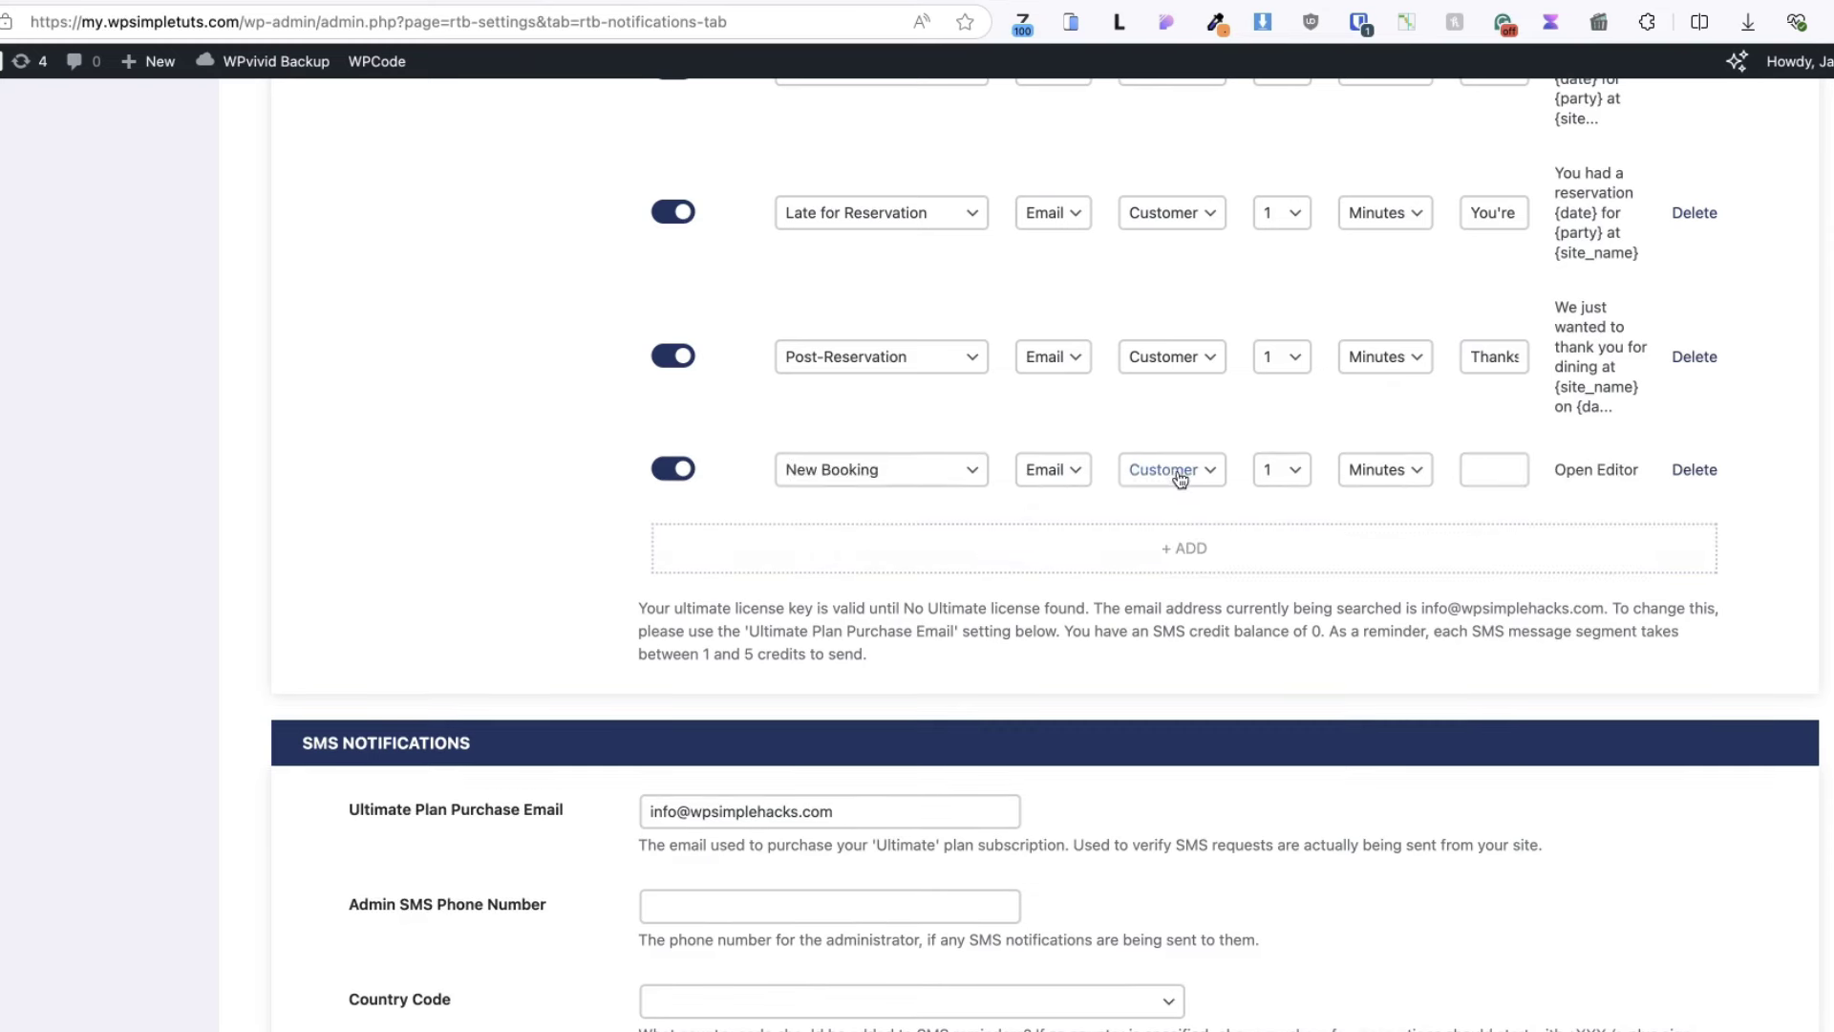
pyautogui.click(921, 470)
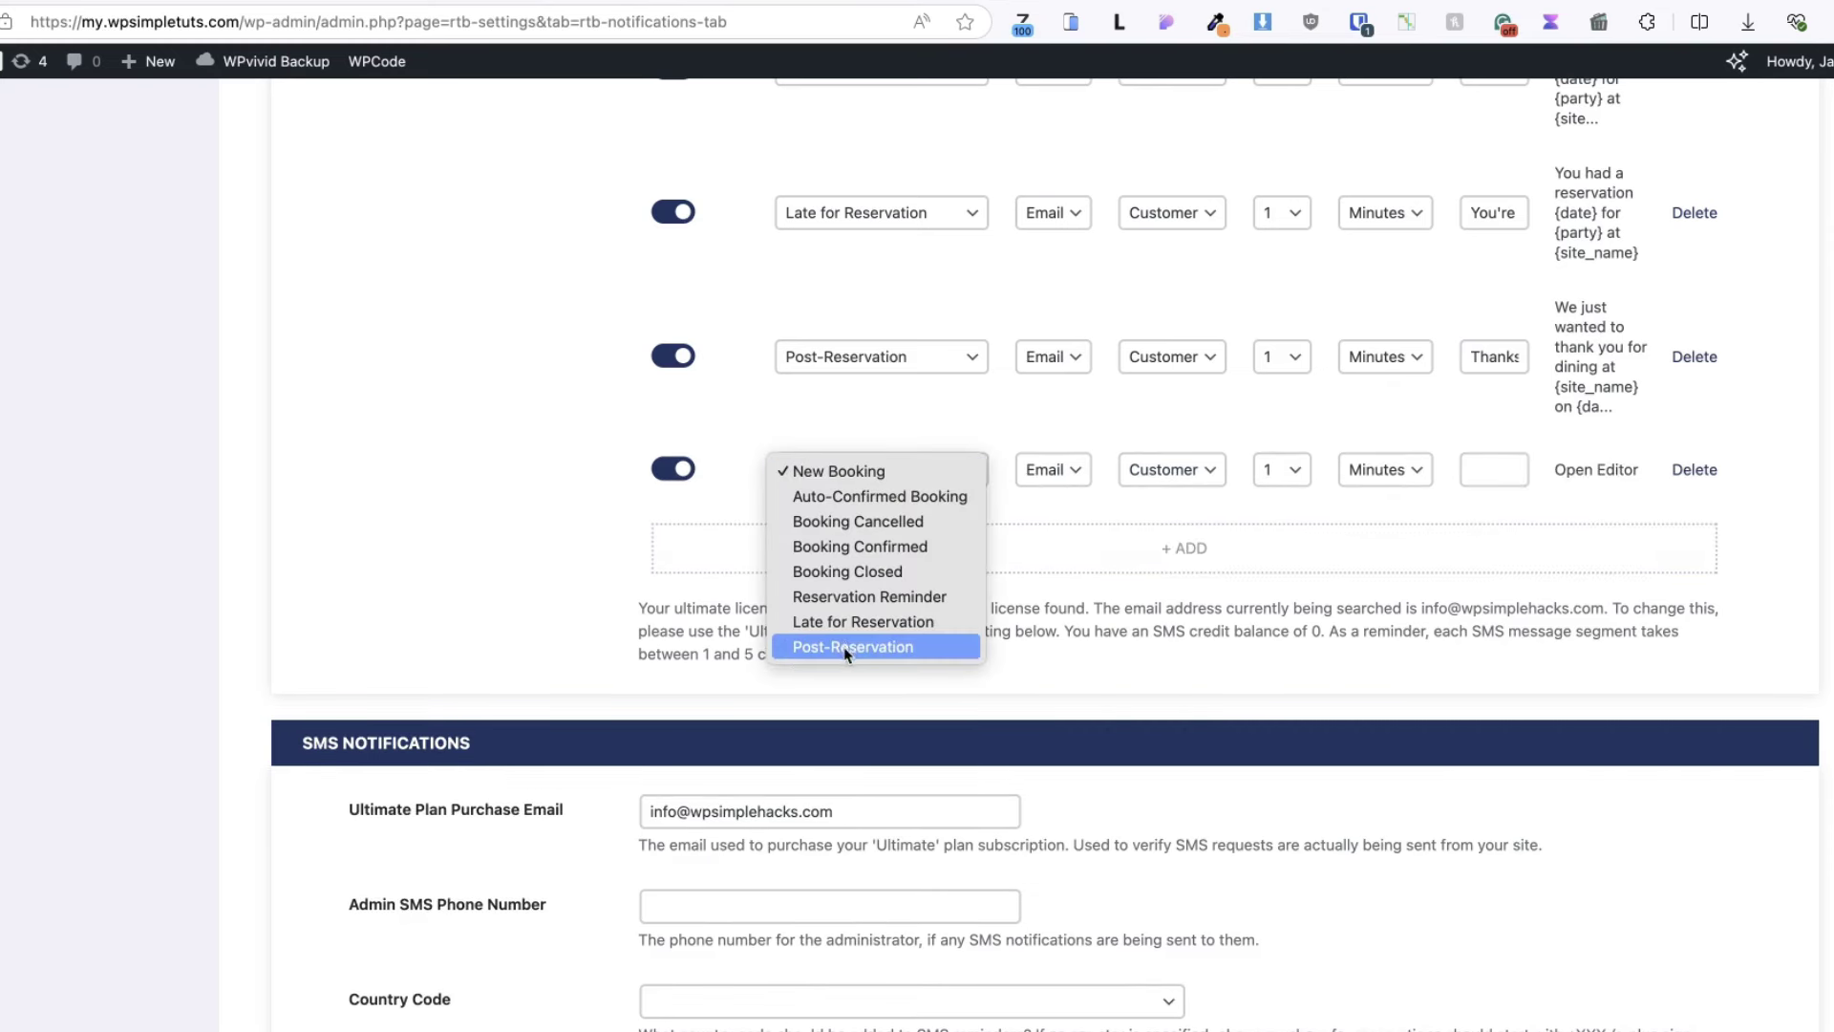
pyautogui.click(1045, 506)
pyautogui.click(1069, 472)
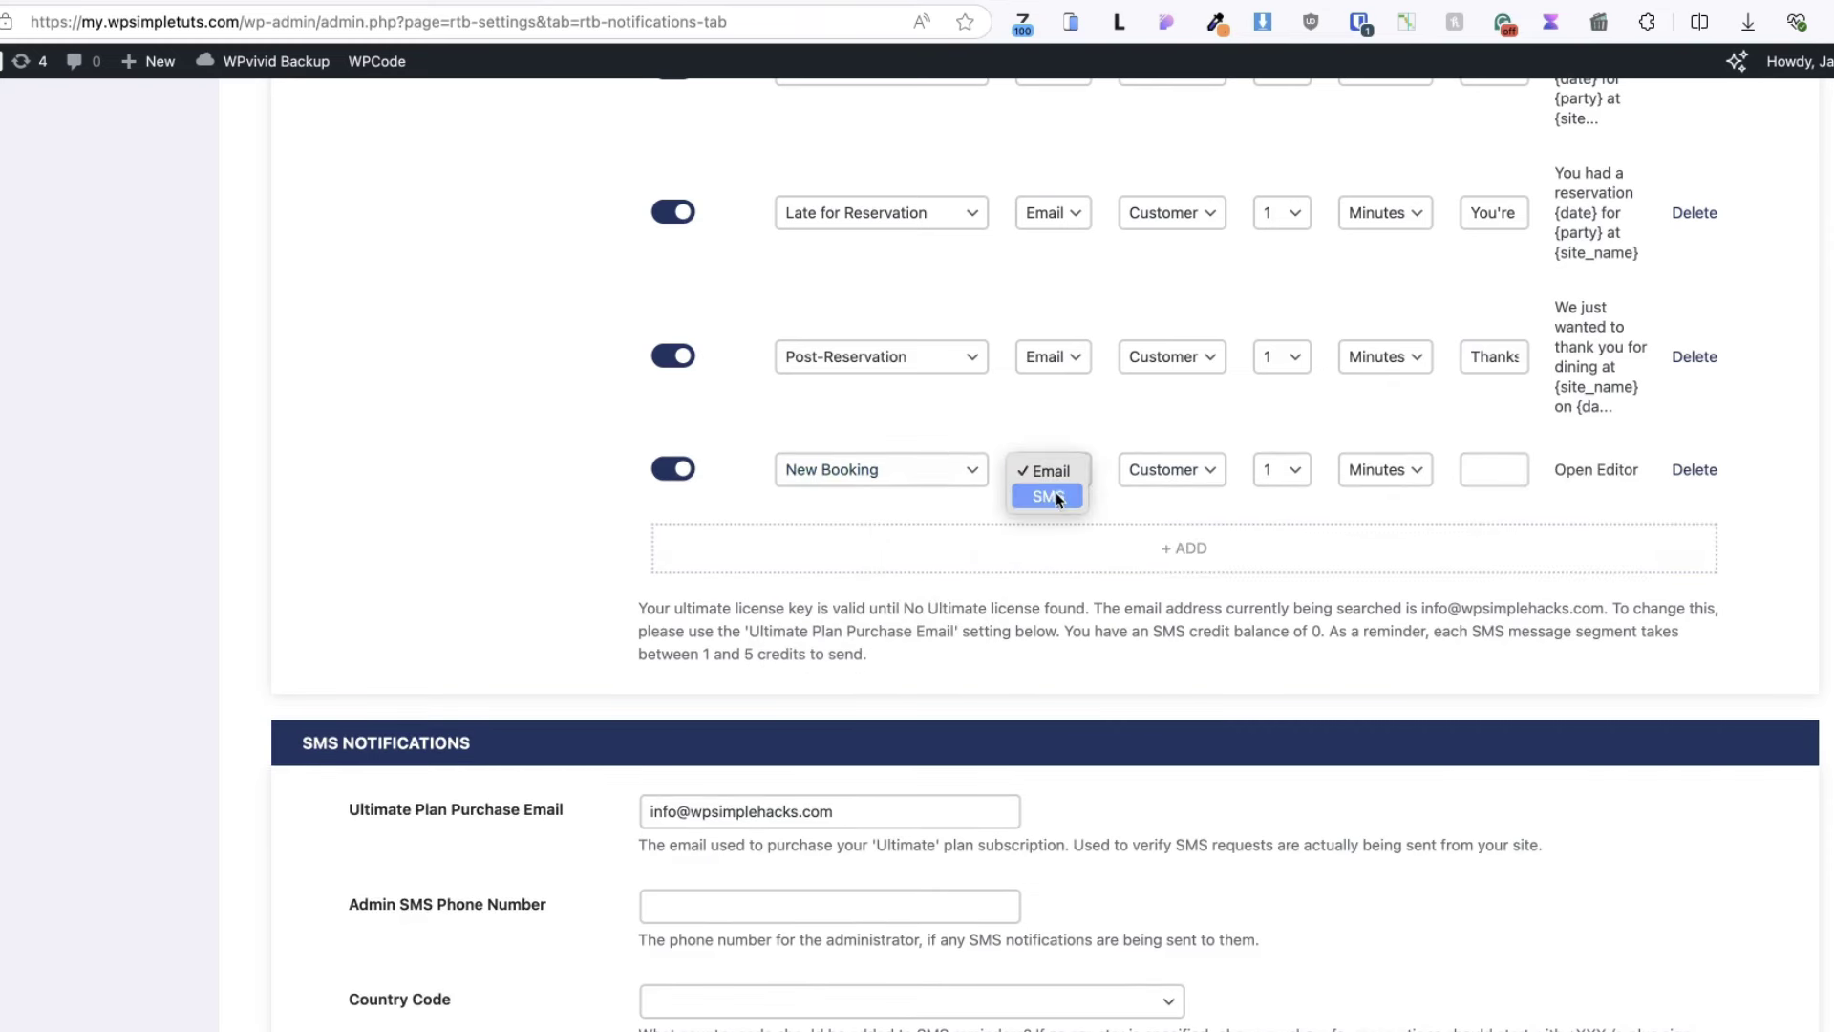
pyautogui.click(1155, 504)
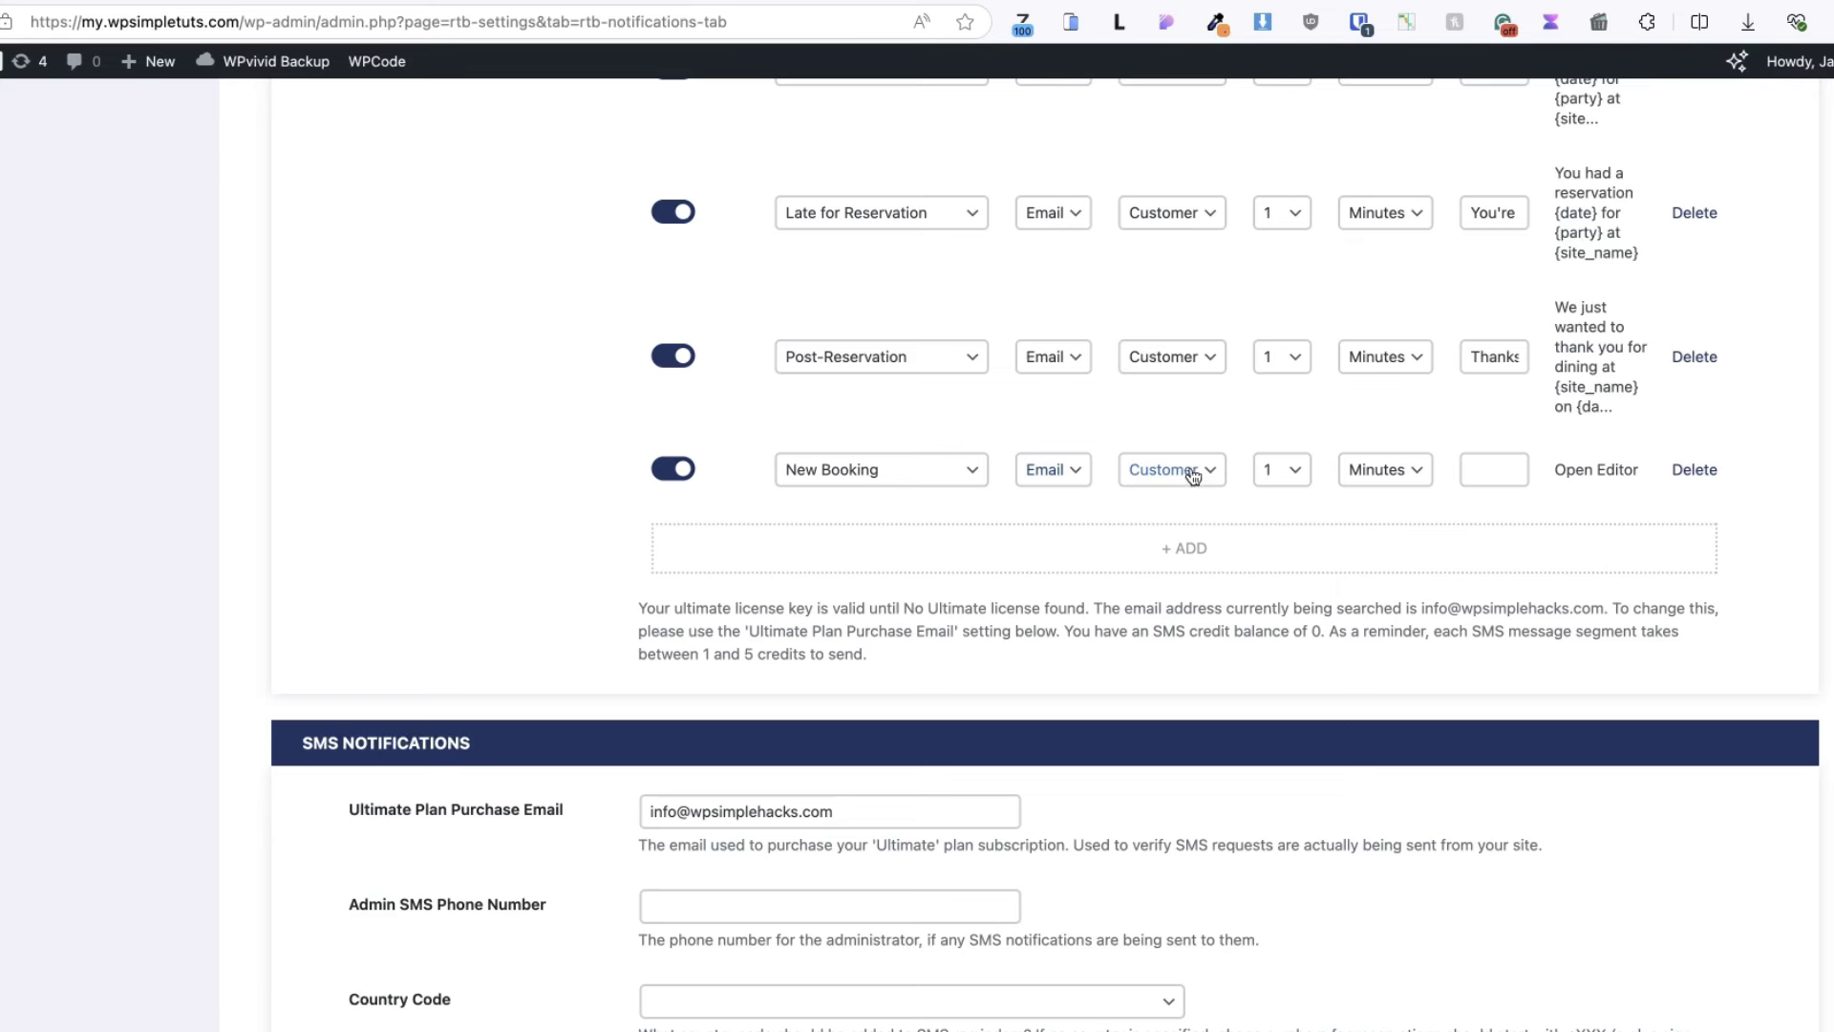
pyautogui.click(1193, 473)
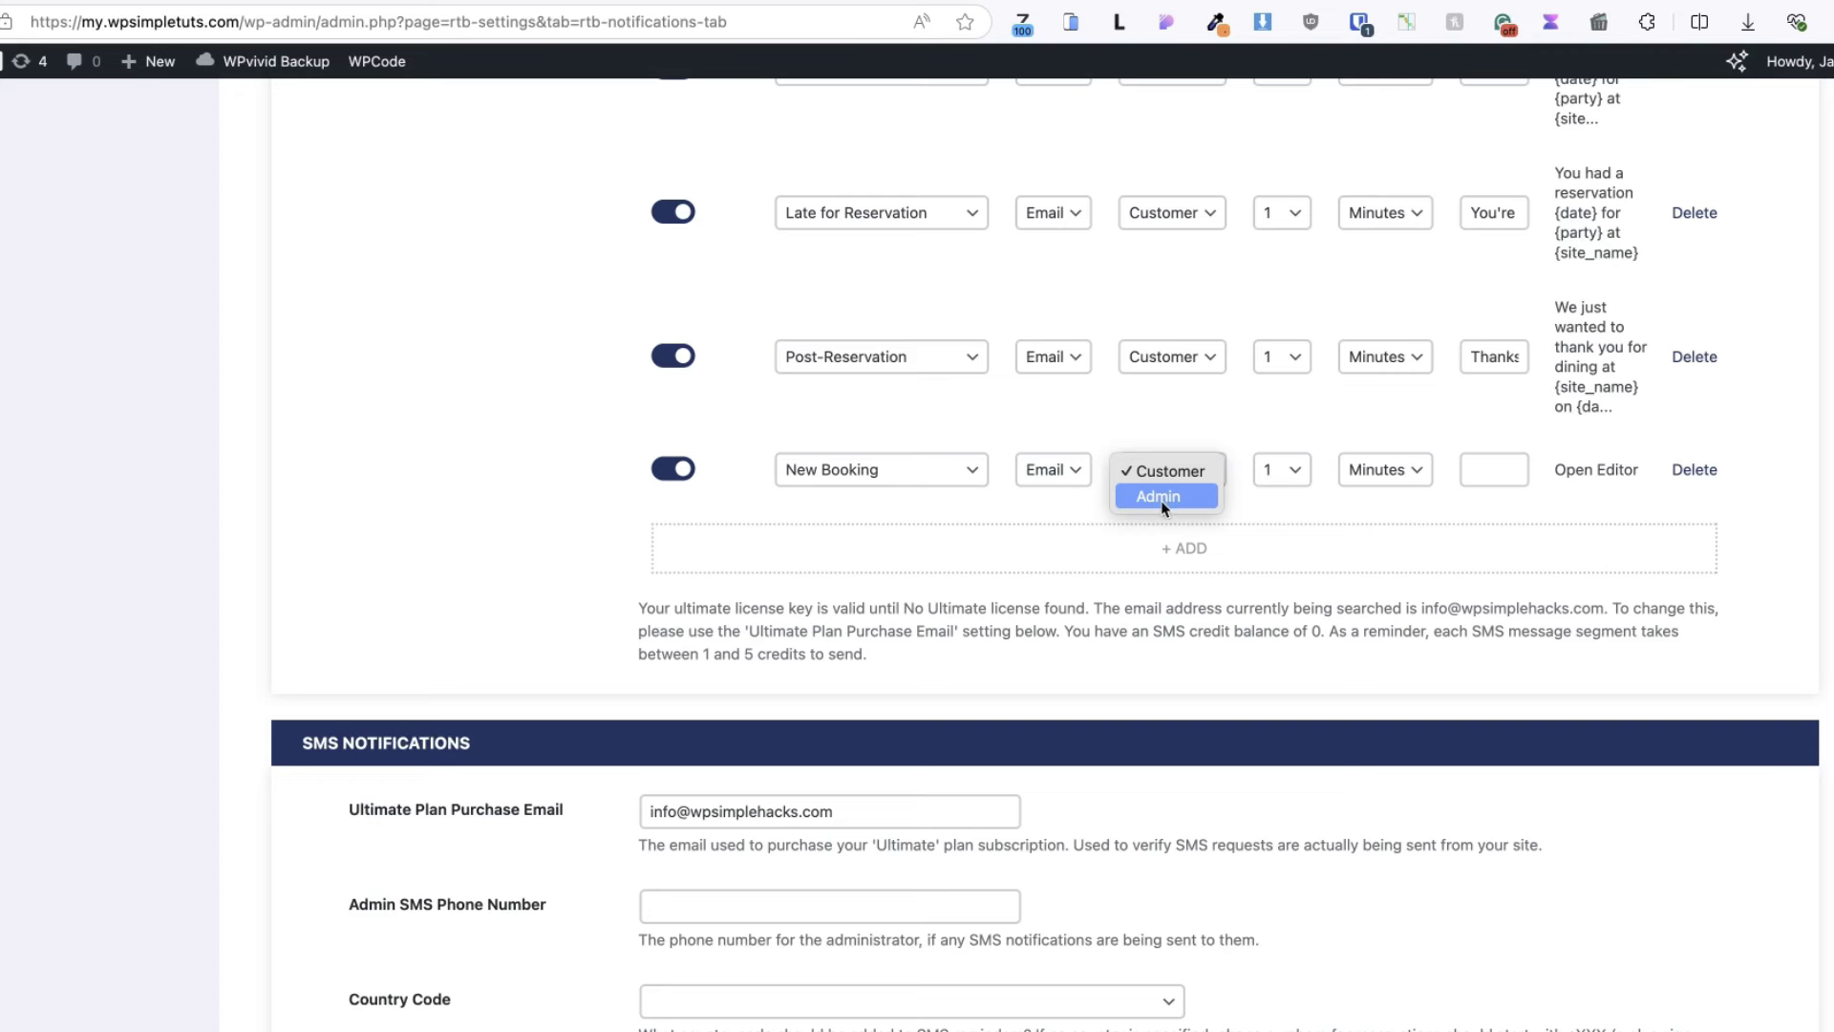
pyautogui.click(1293, 482)
# - Delete the New Booking notification row and save the notification settings
pyautogui.scroll(2, 1287, 483)
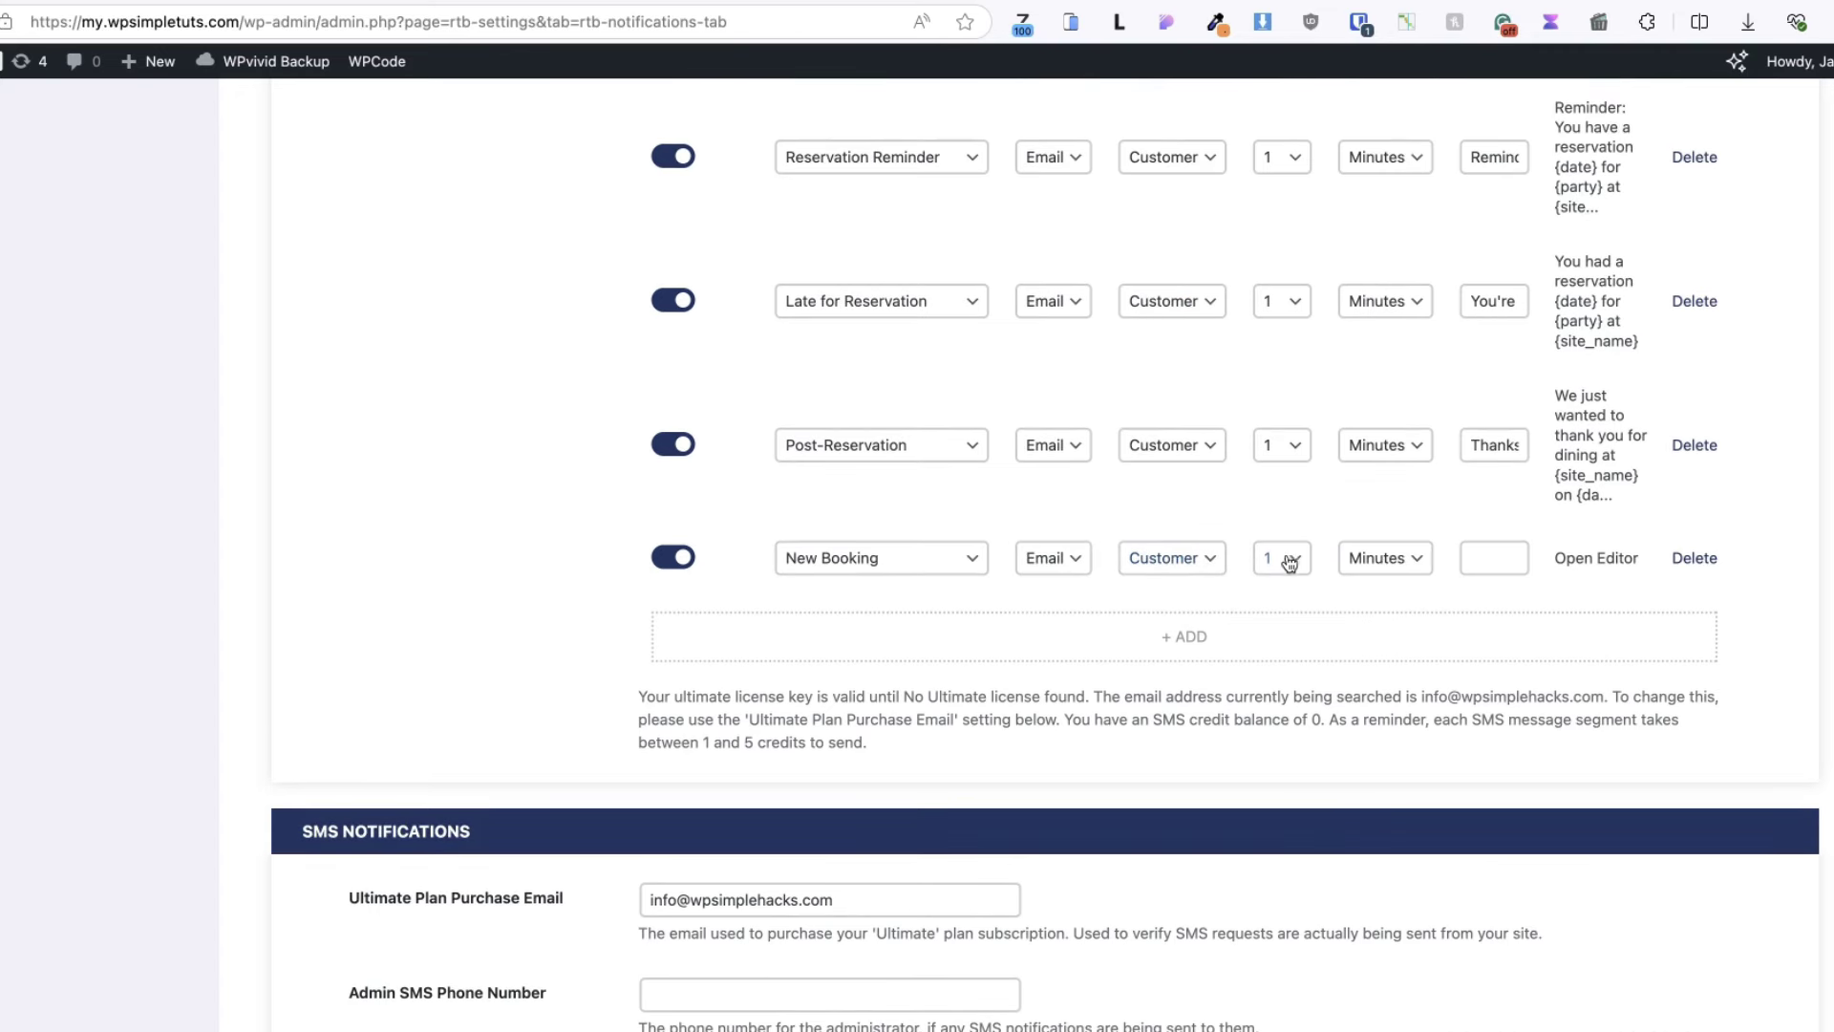
pyautogui.click(1501, 562)
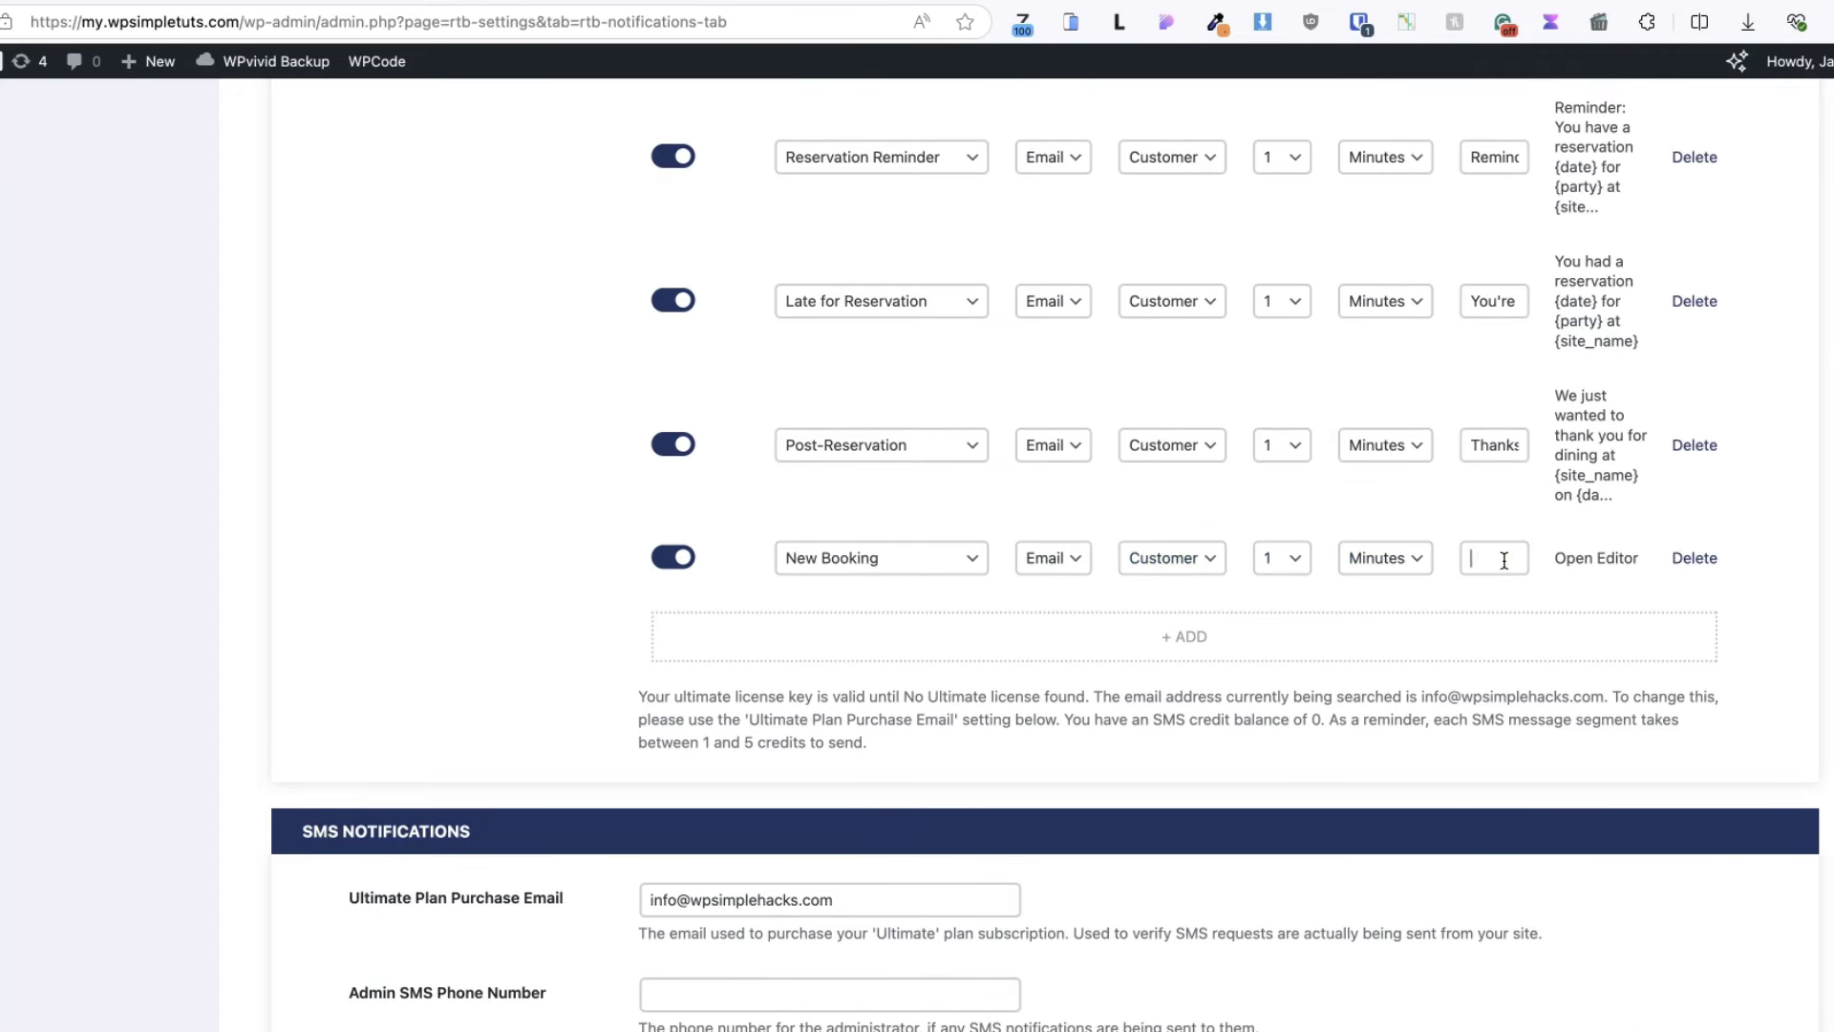
pyautogui.click(1700, 562)
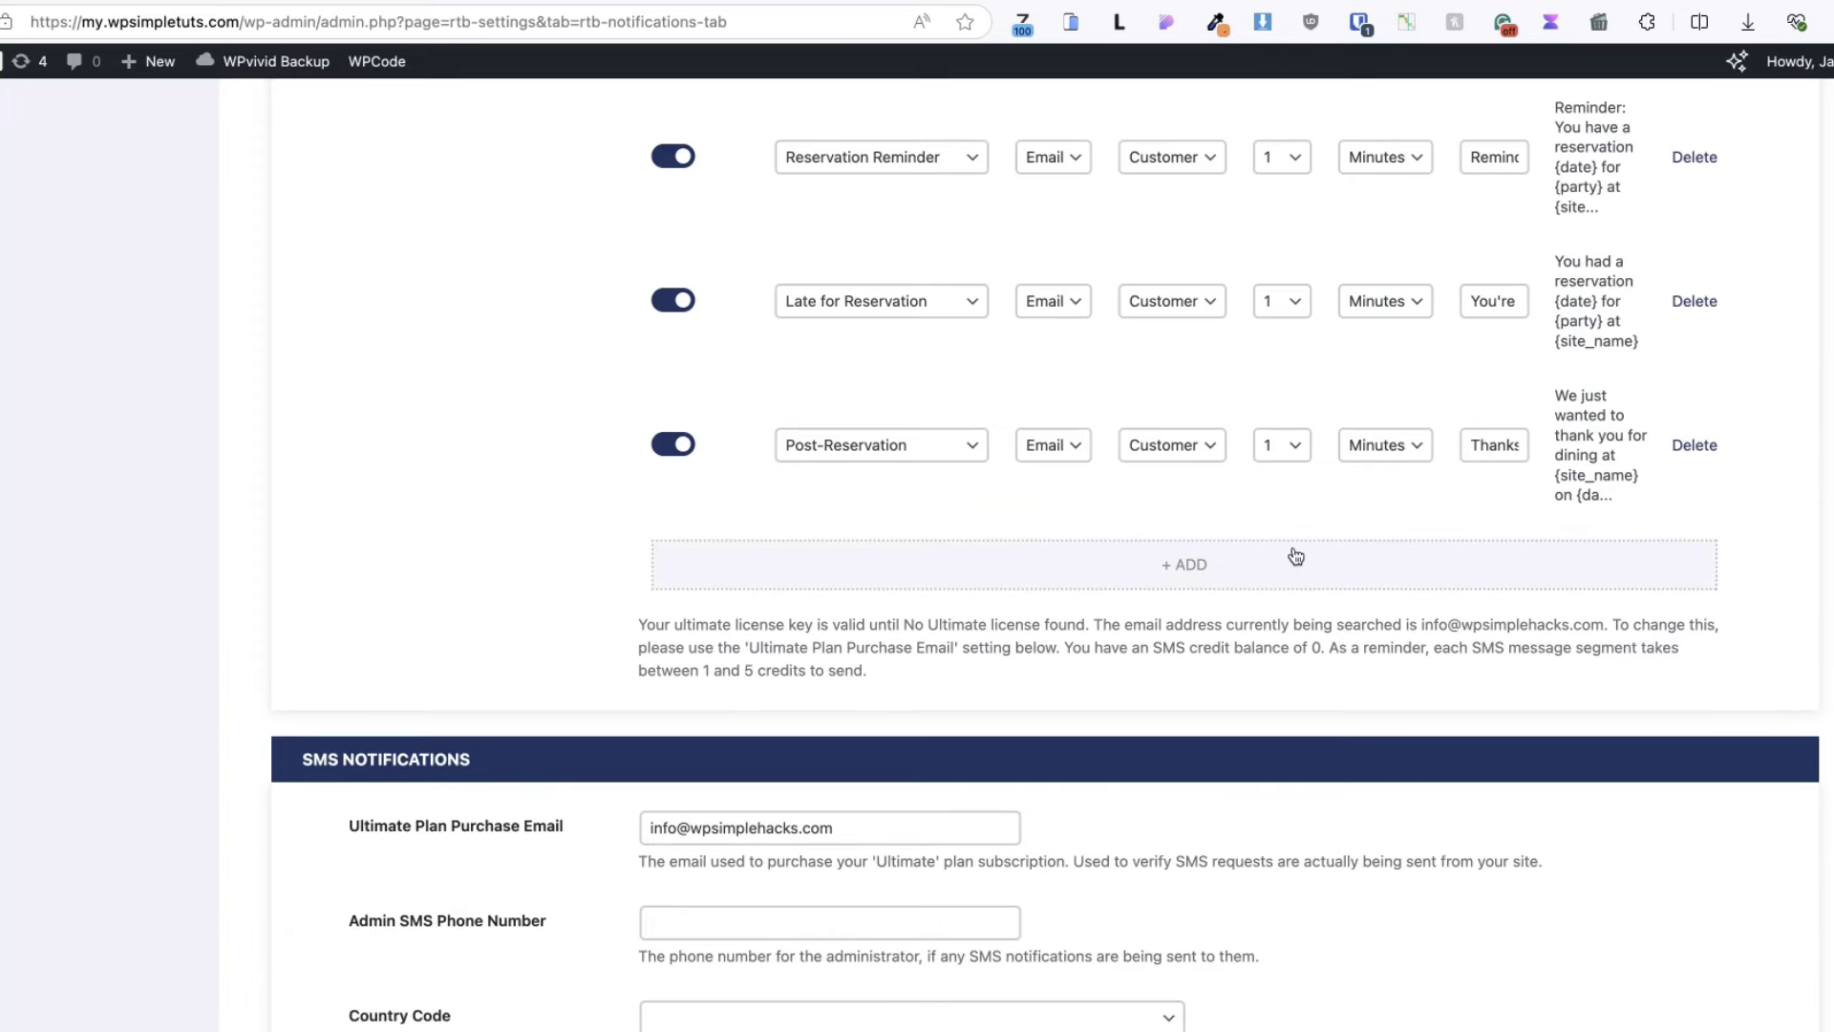
pyautogui.scroll(-4, 1296, 556)
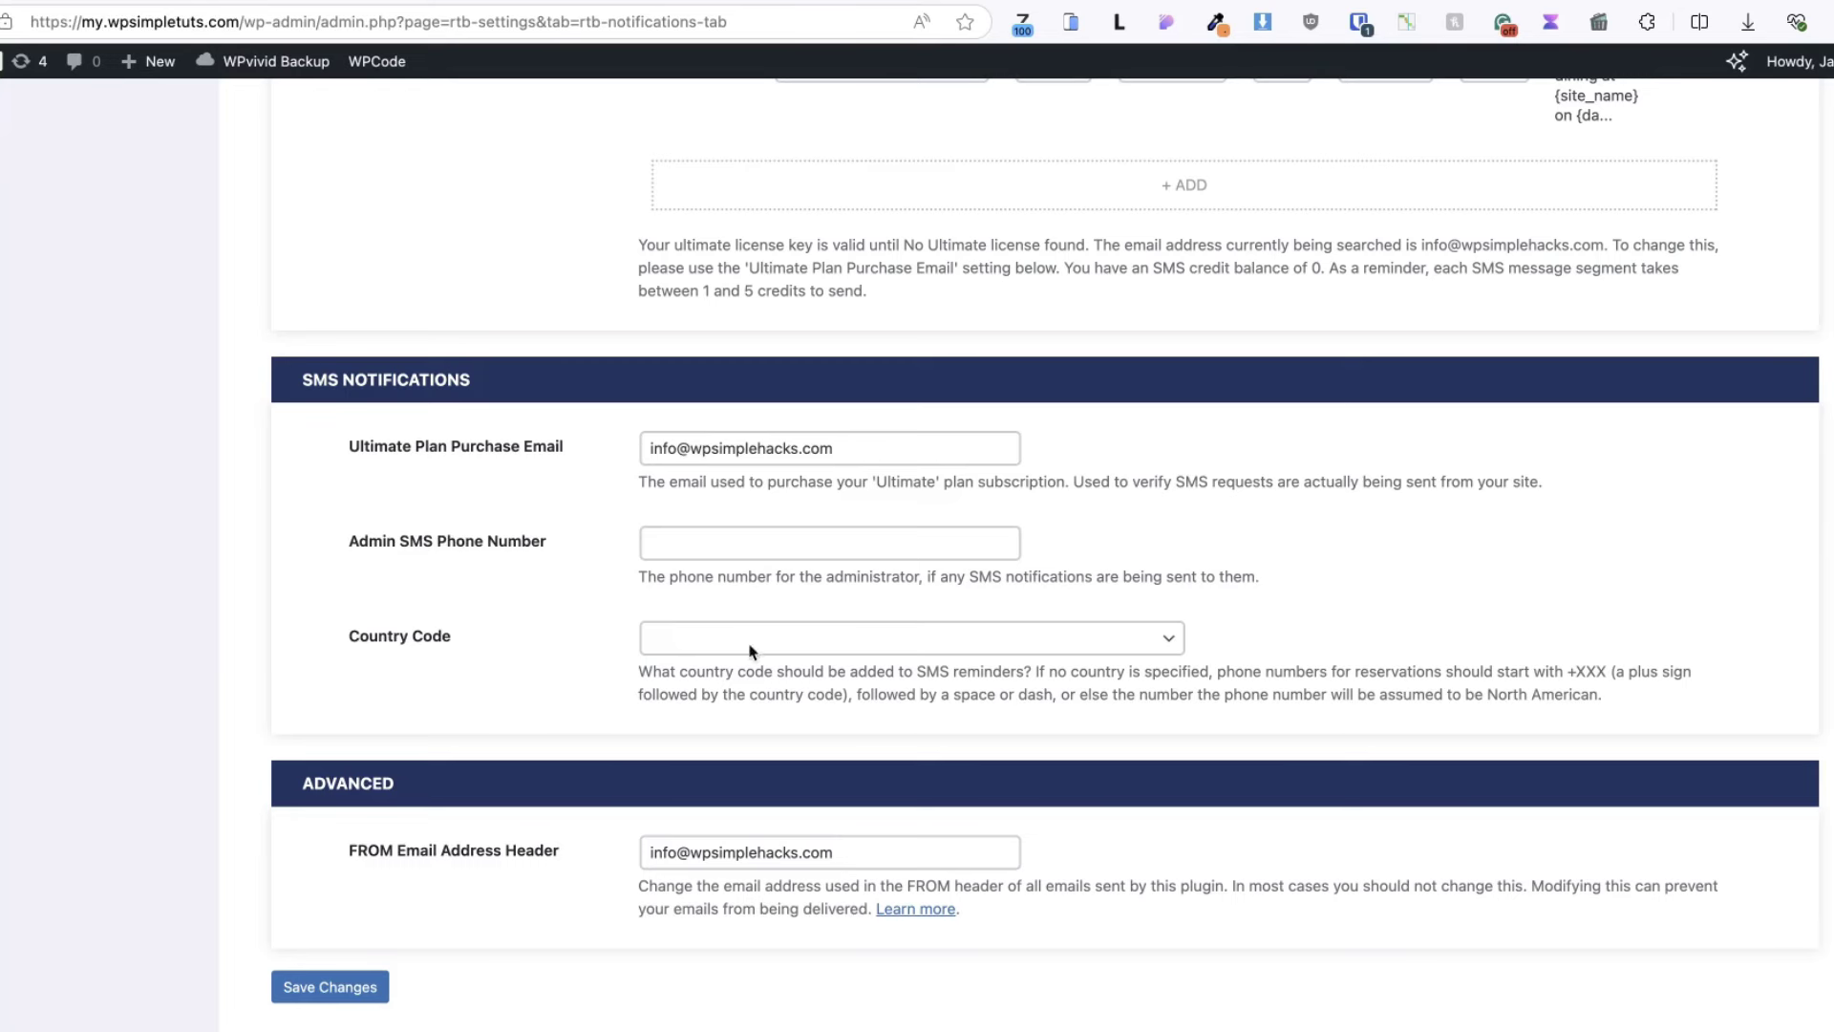
pyautogui.scroll(-1, 592, 536)
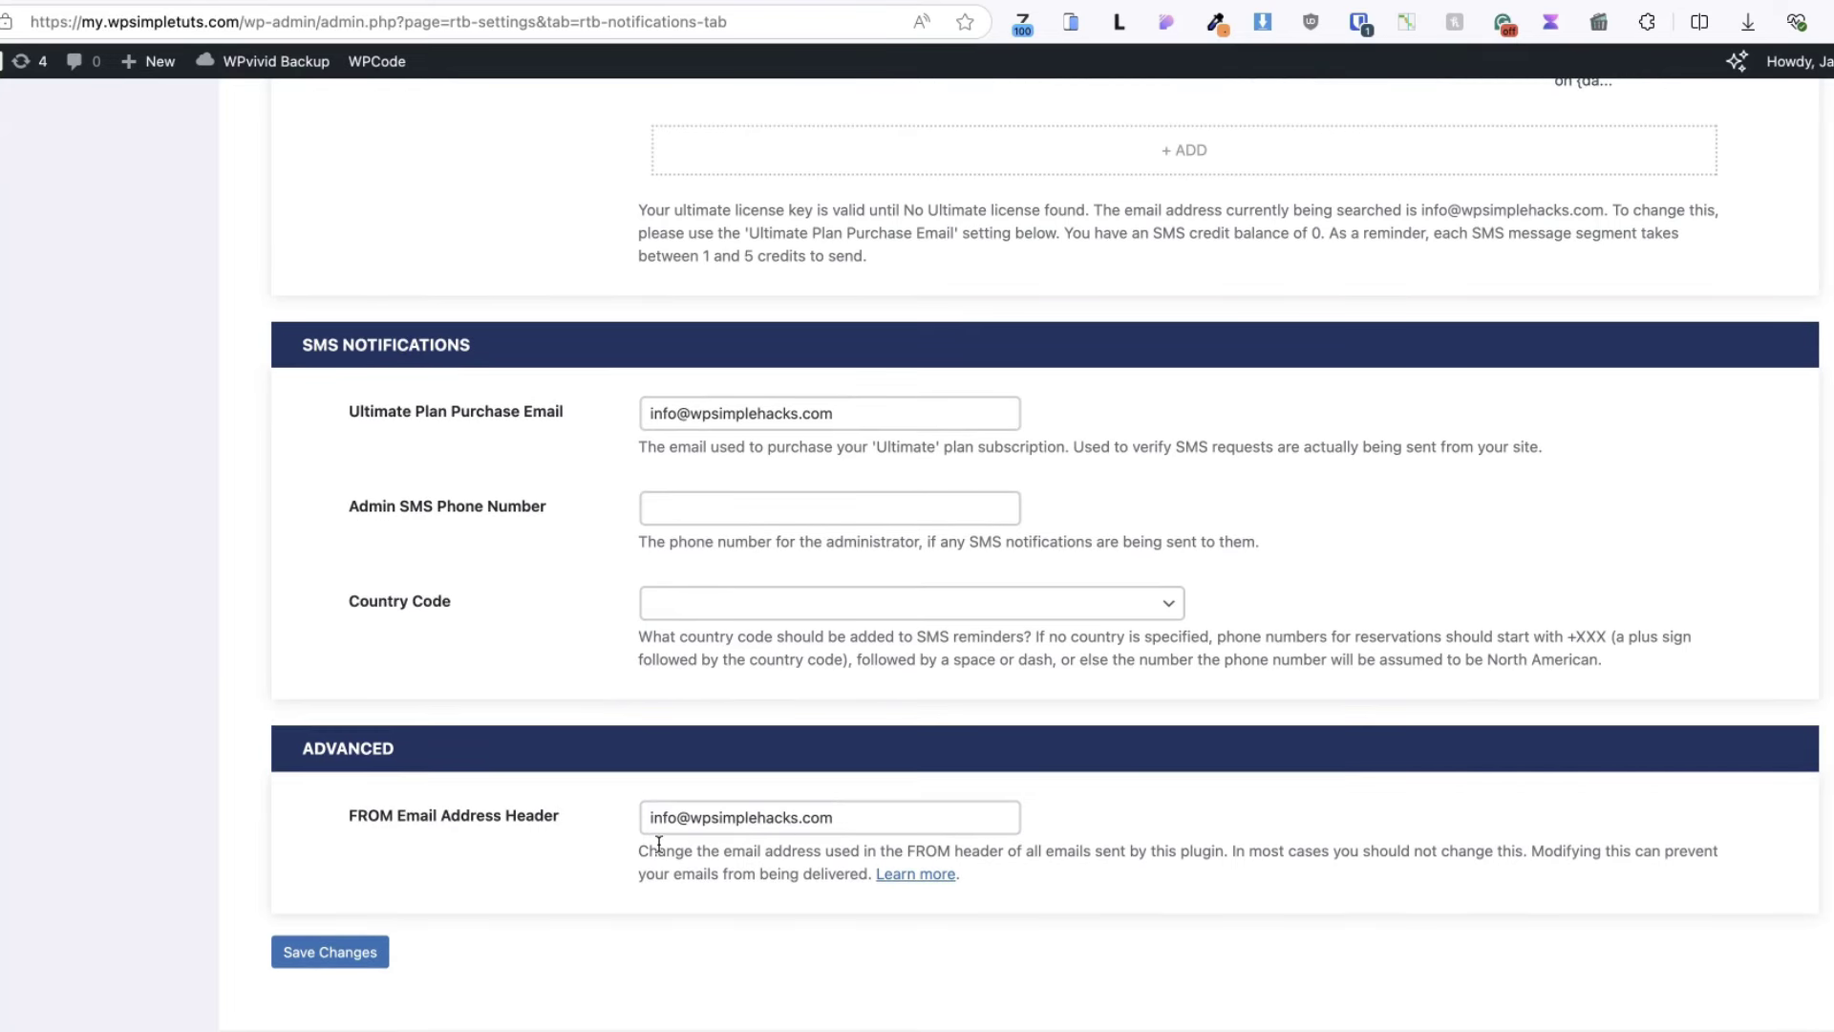
pyautogui.click(315, 951)
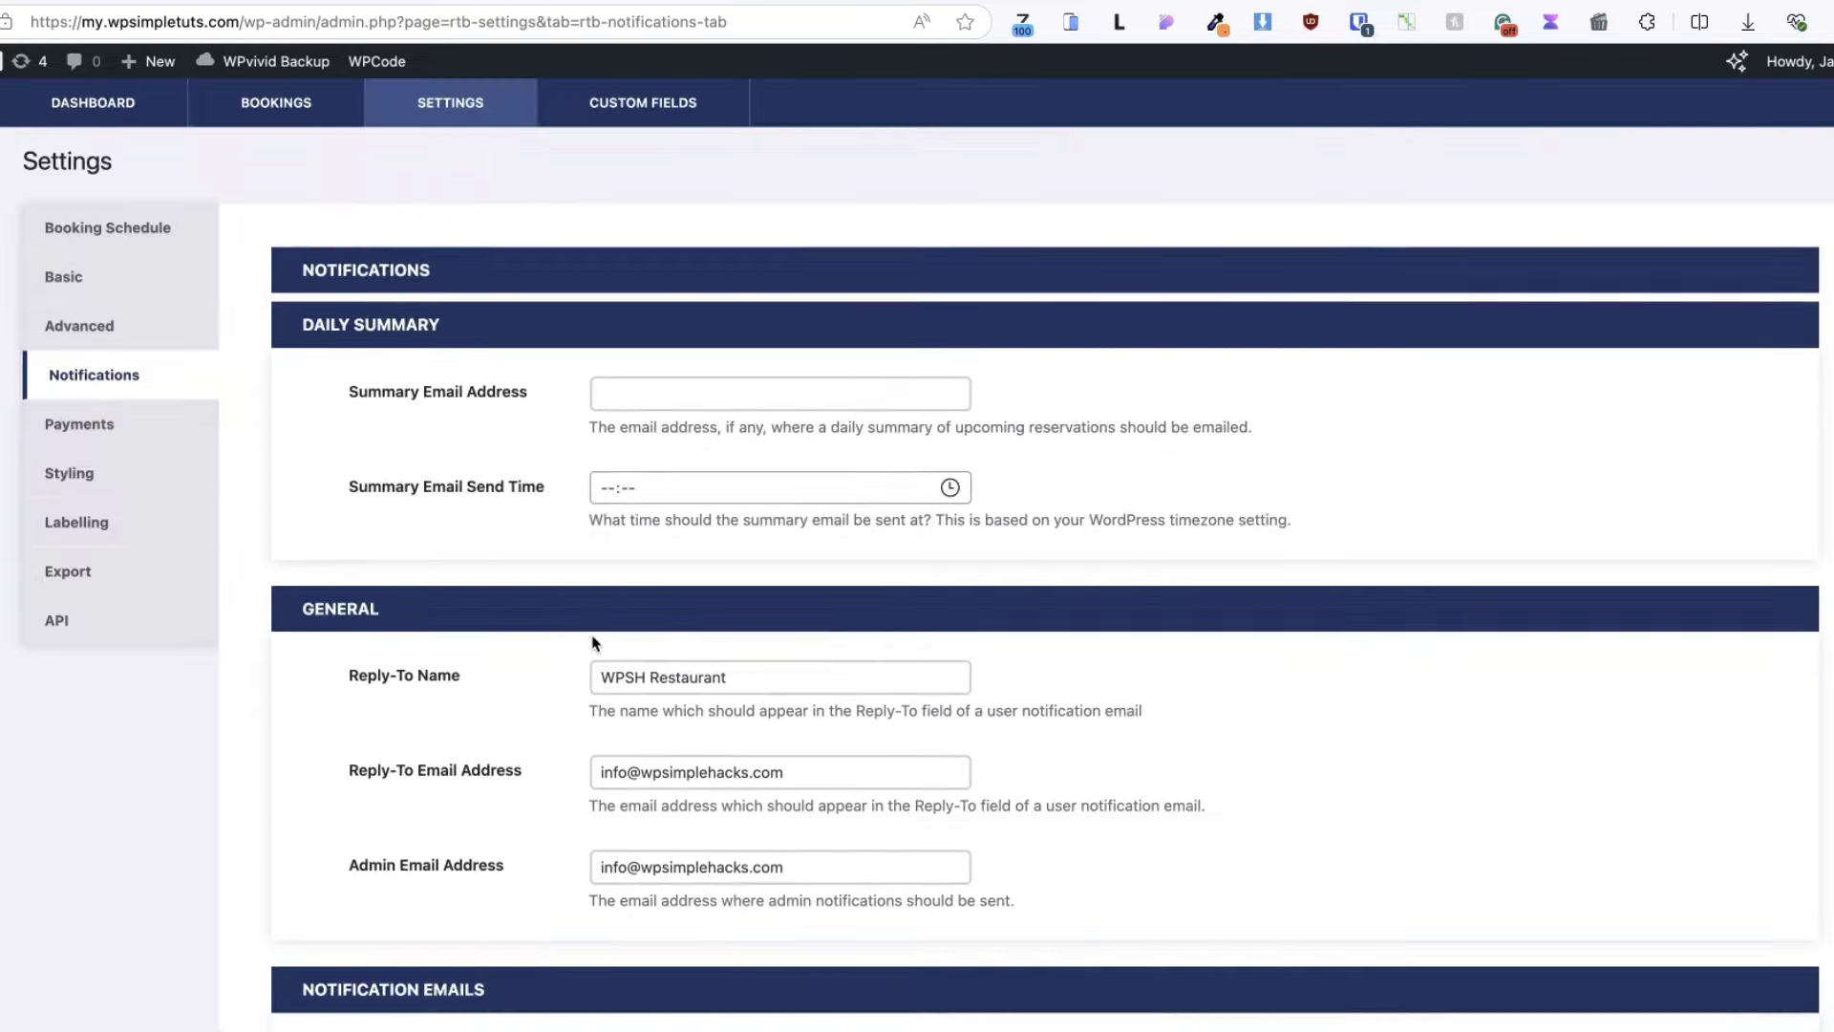
# - Switch on Require Deposit in Payments, then review the PayPal, per-reservation 30 Euro and Stripe options
pyautogui.click(82, 423)
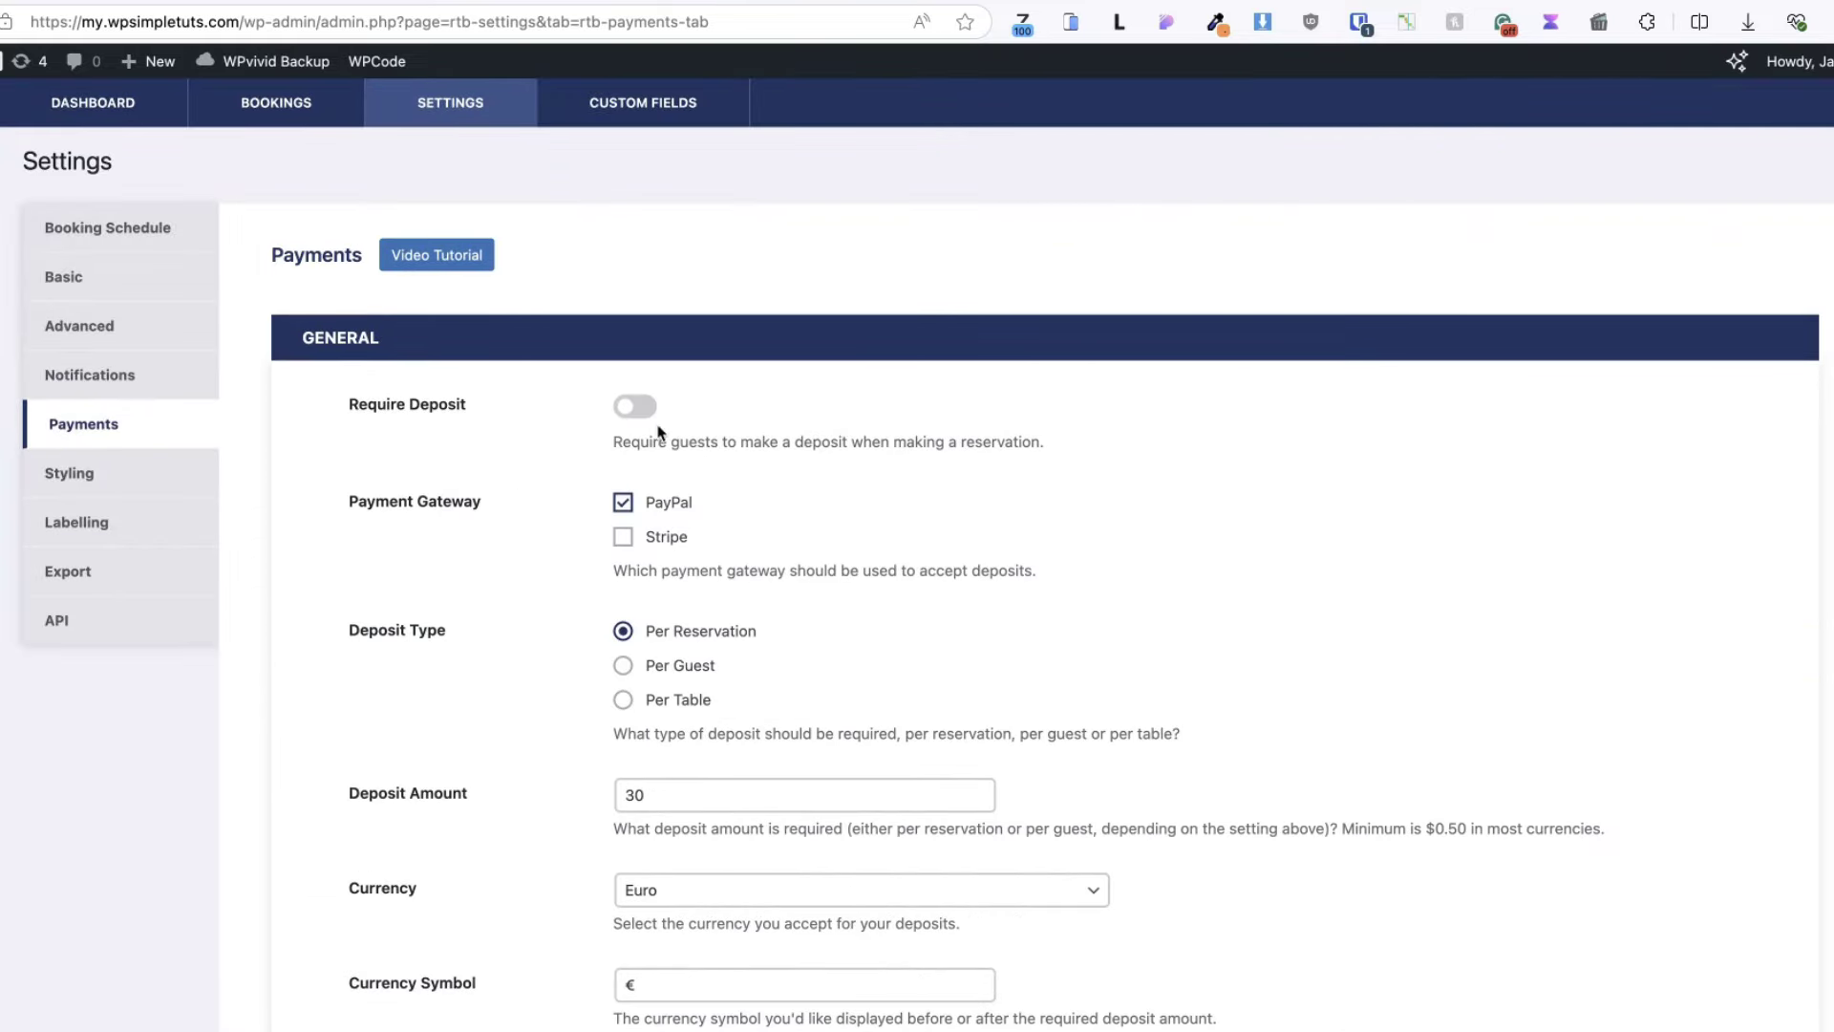
pyautogui.click(645, 412)
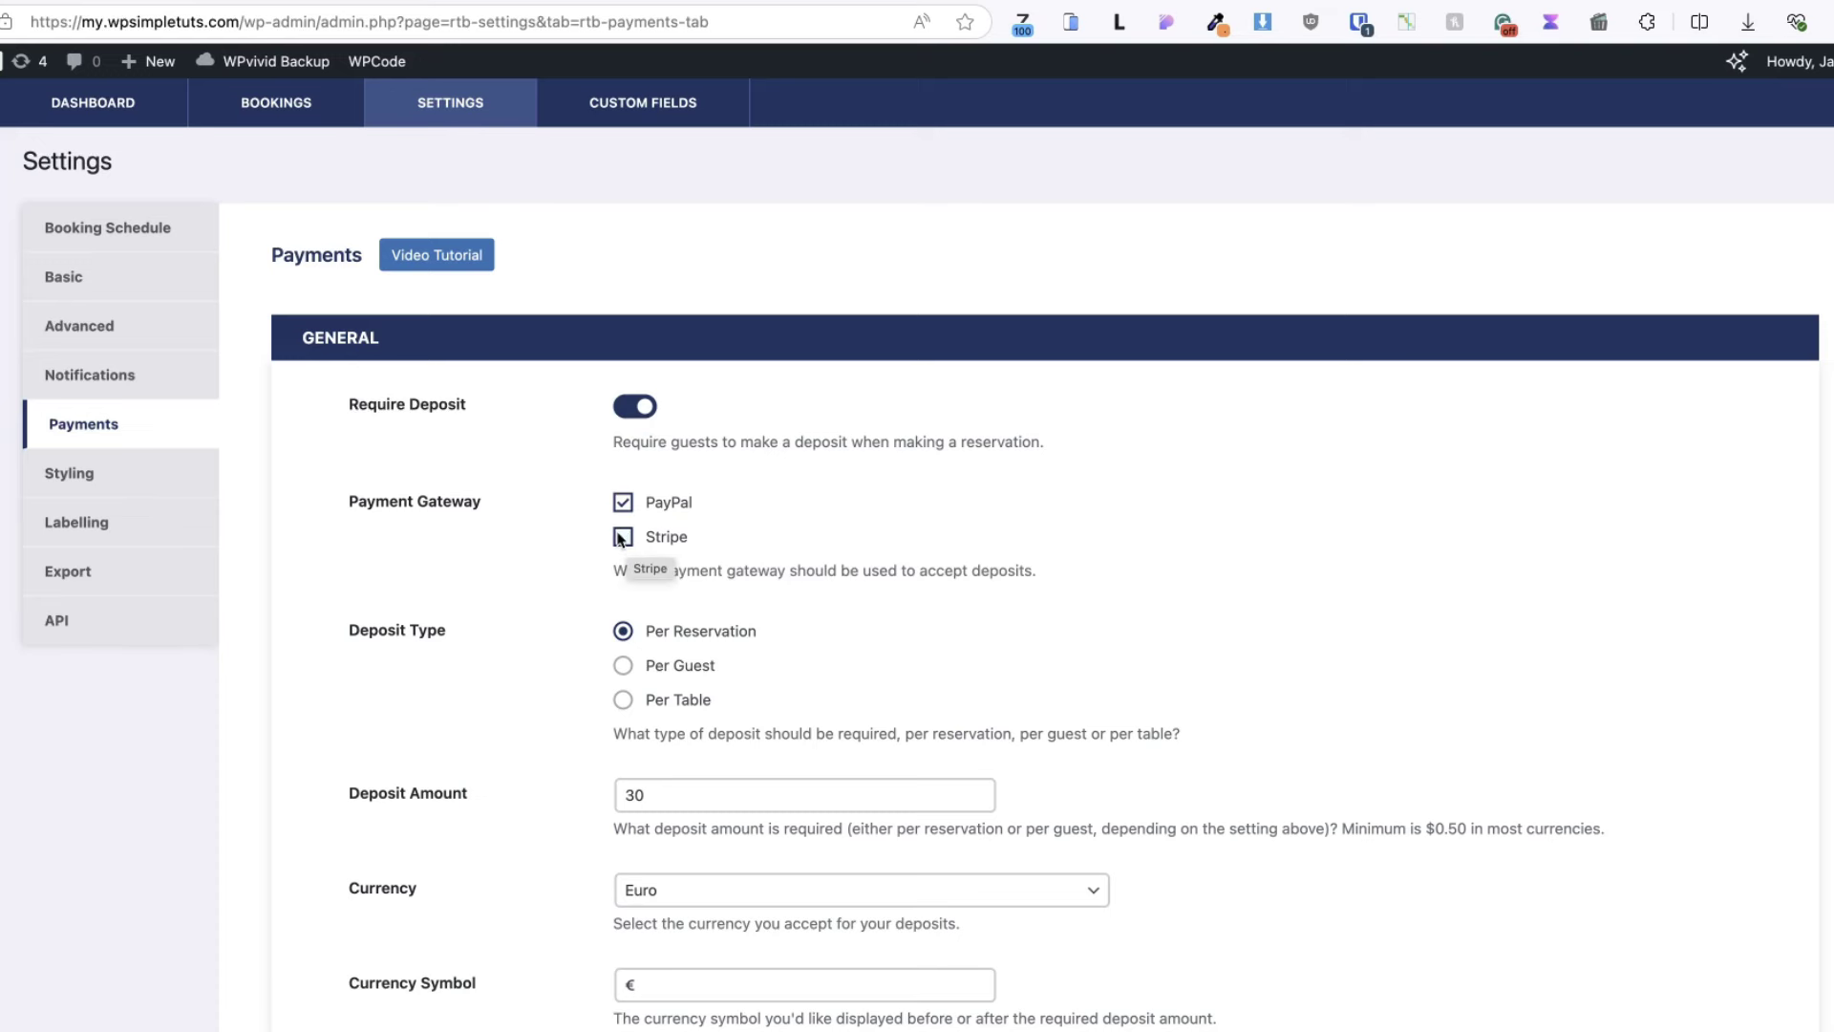
pyautogui.scroll(-5, 661, 544)
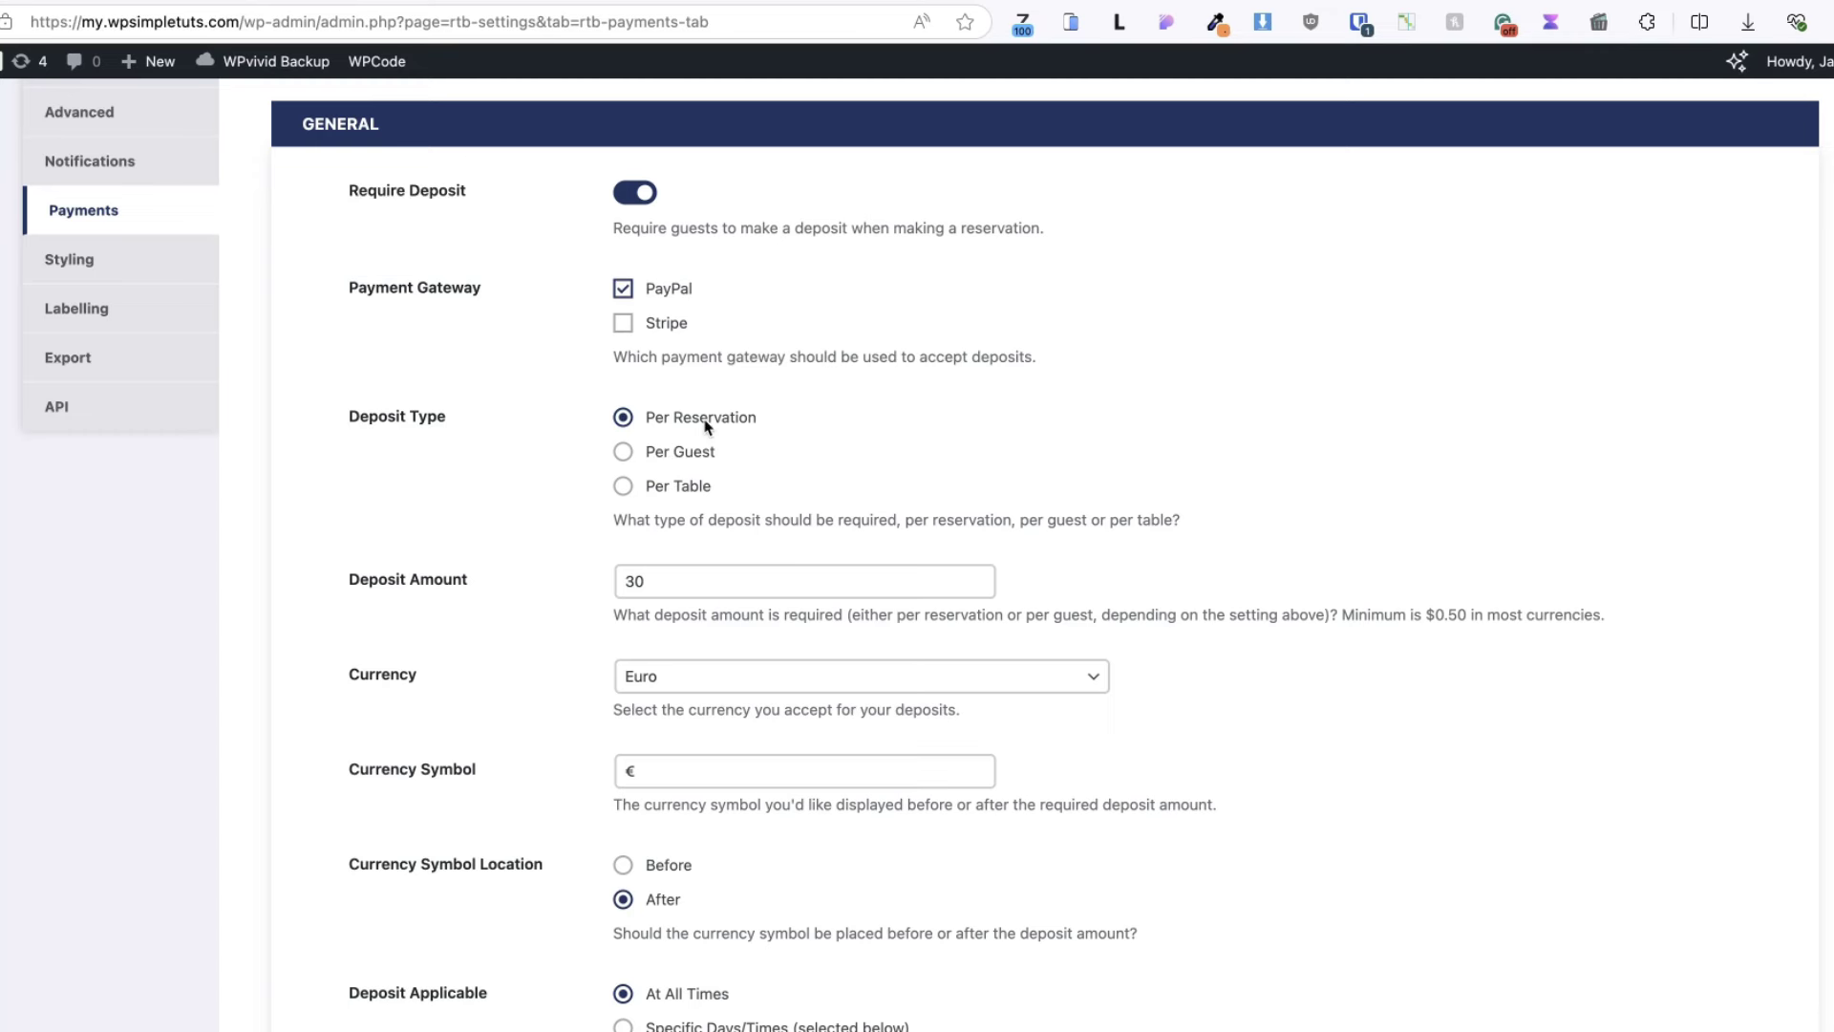
pyautogui.scroll(-2, 446, 613)
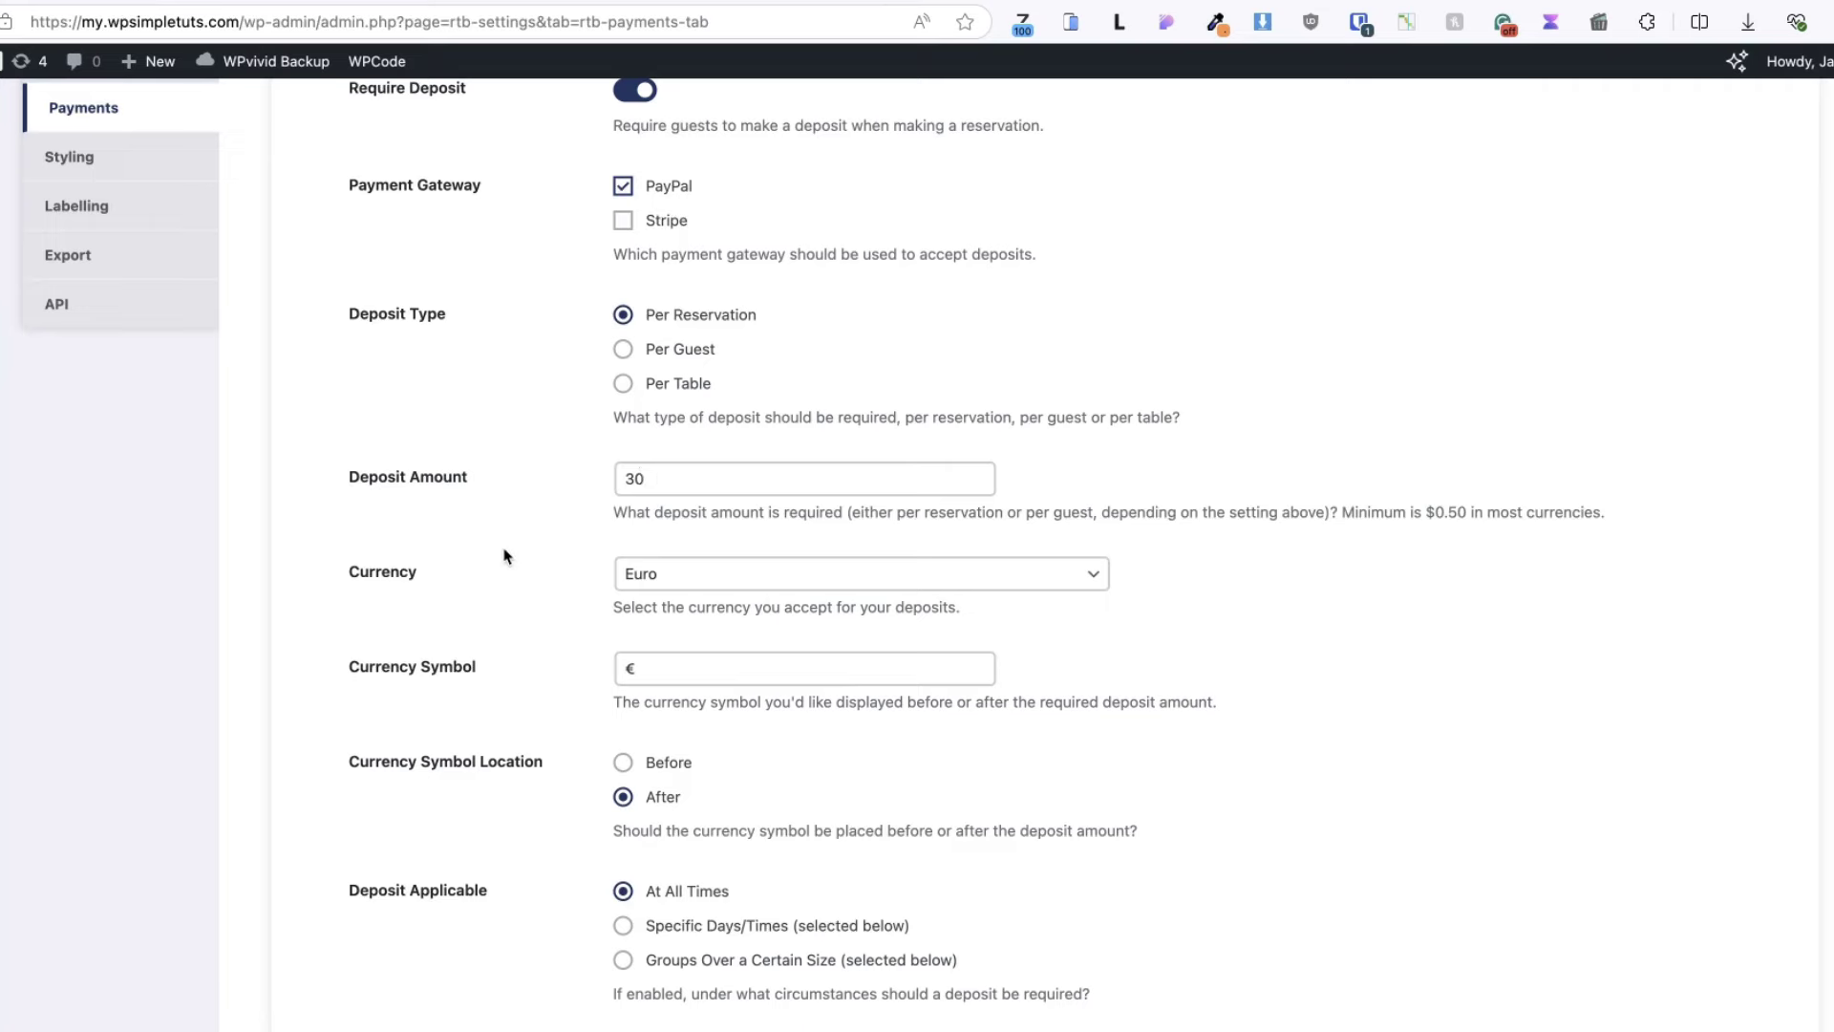
pyautogui.scroll(-3, 504, 552)
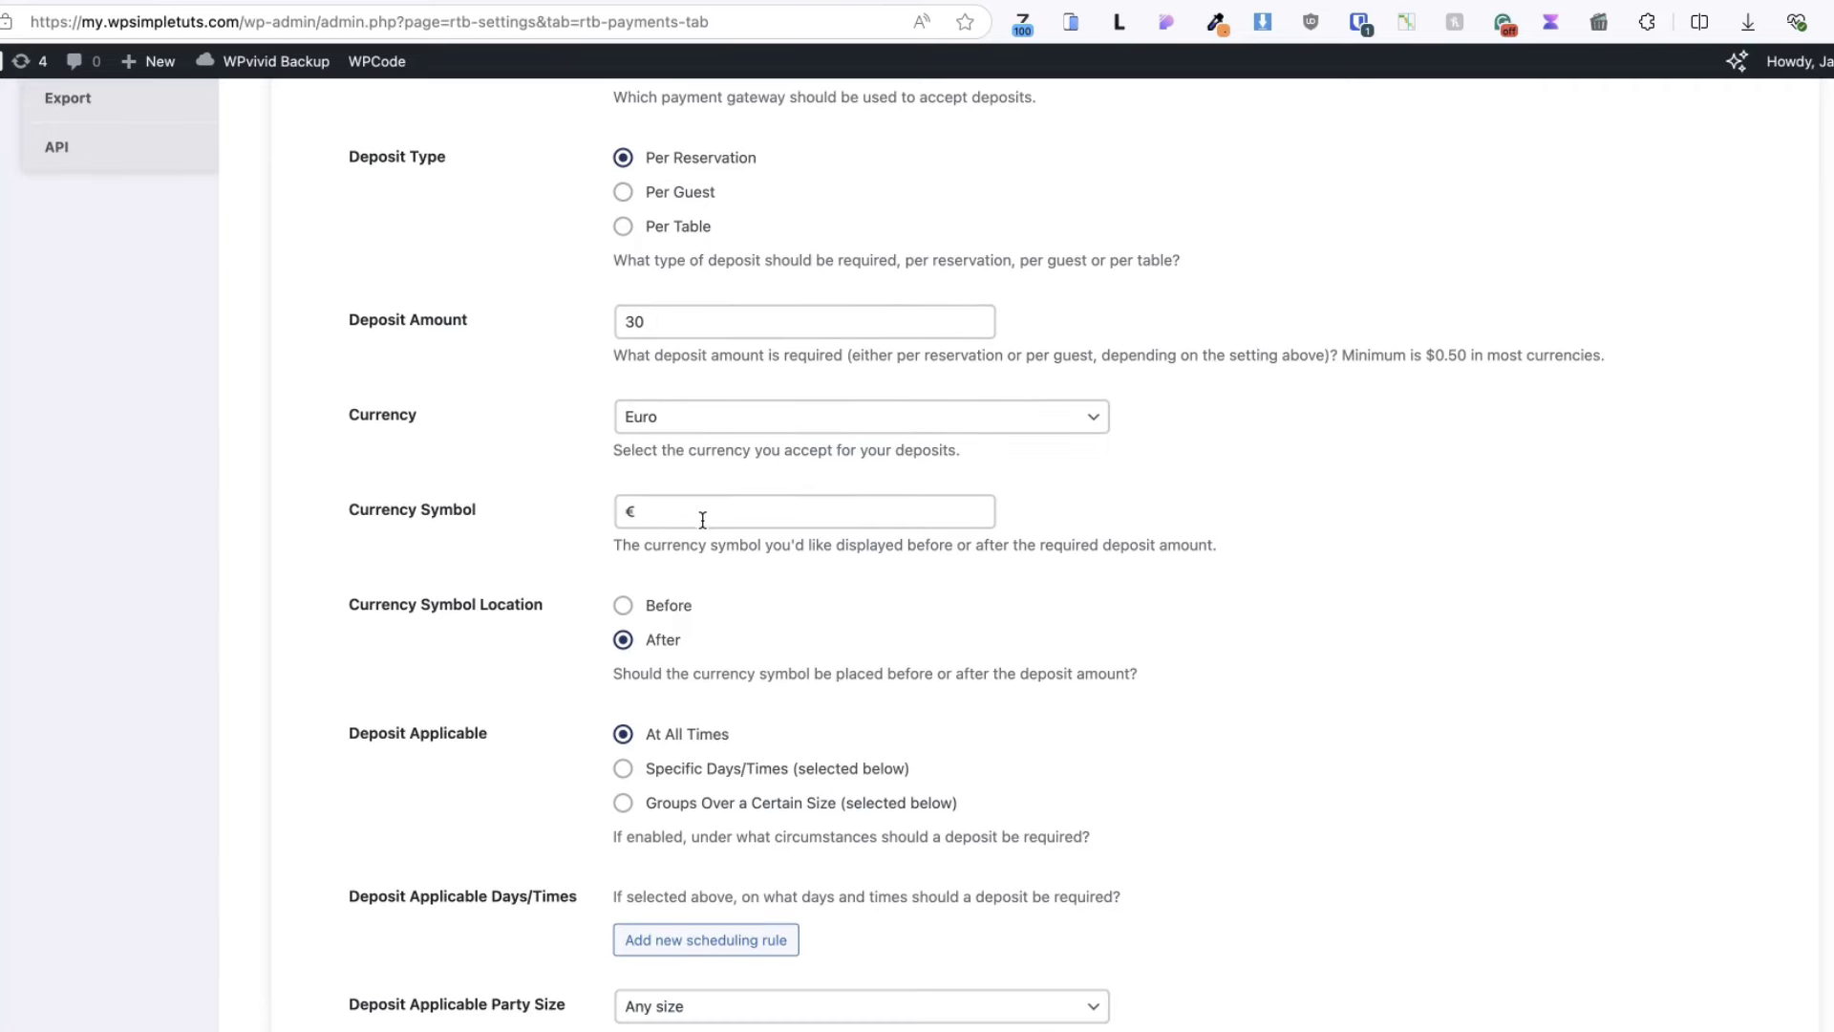
pyautogui.scroll(-2, 616, 564)
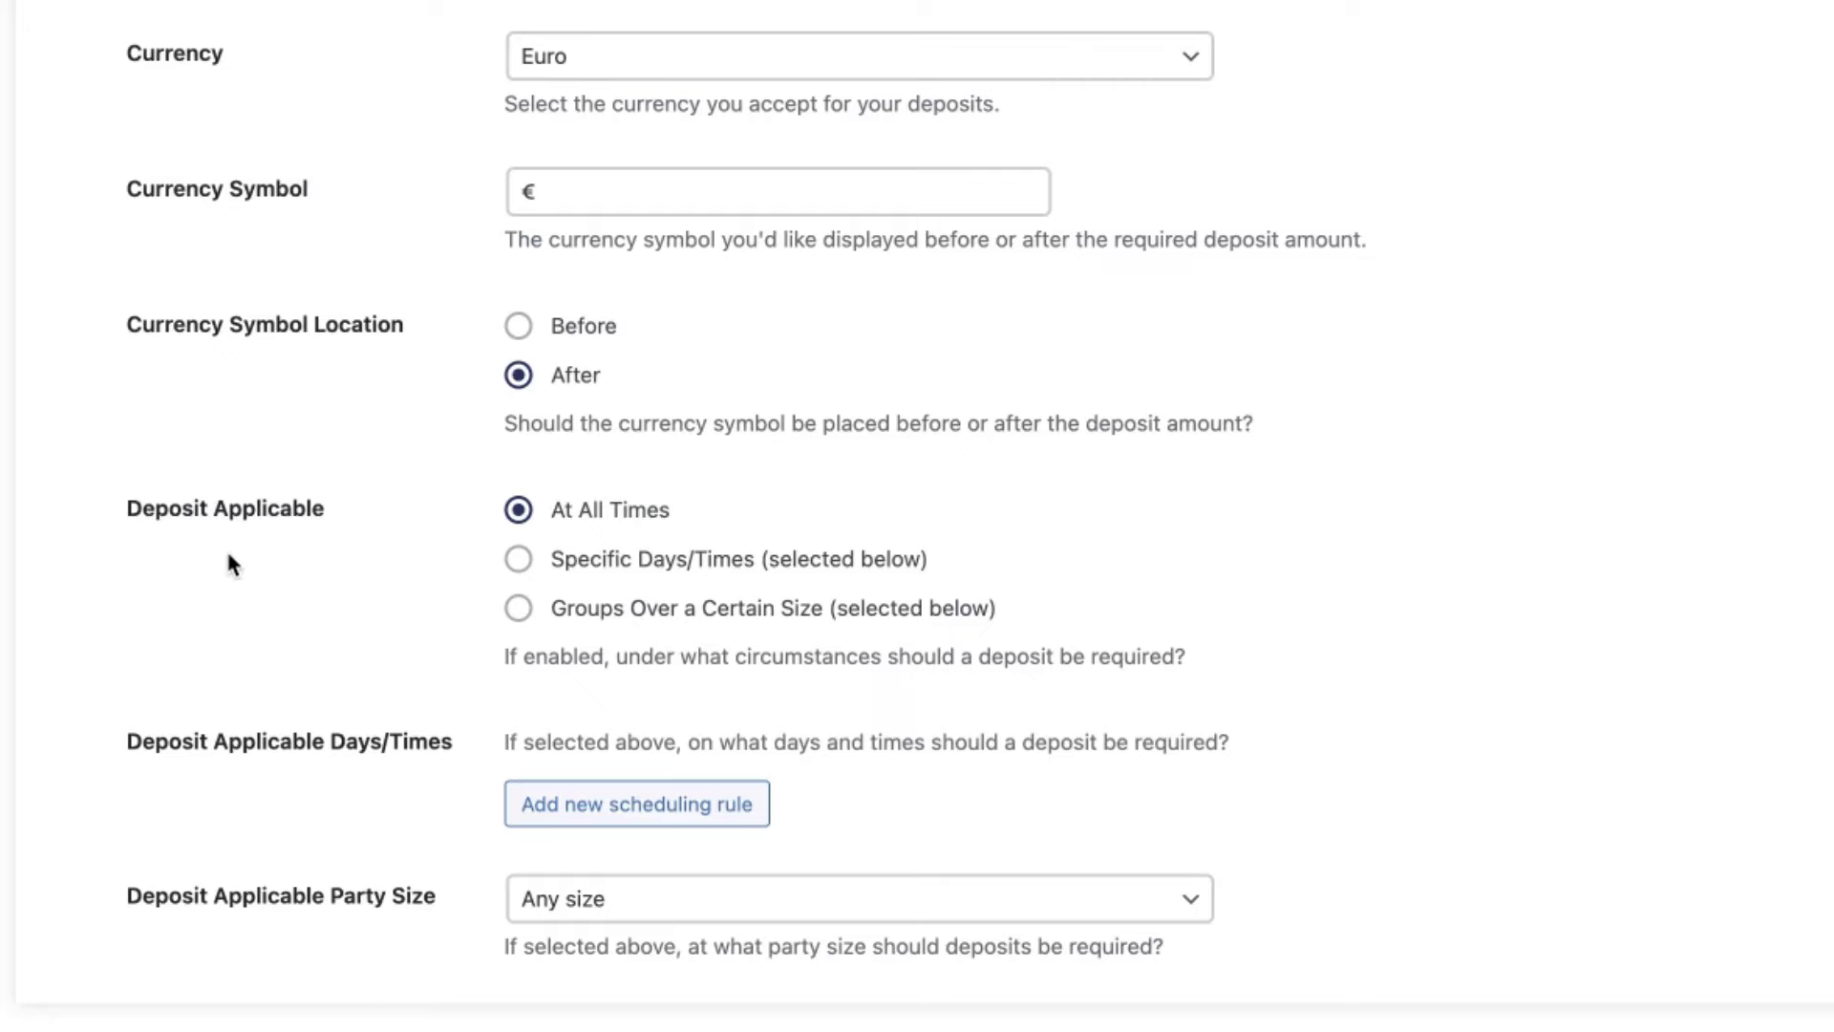
pyautogui.scroll(-8, 898, 485)
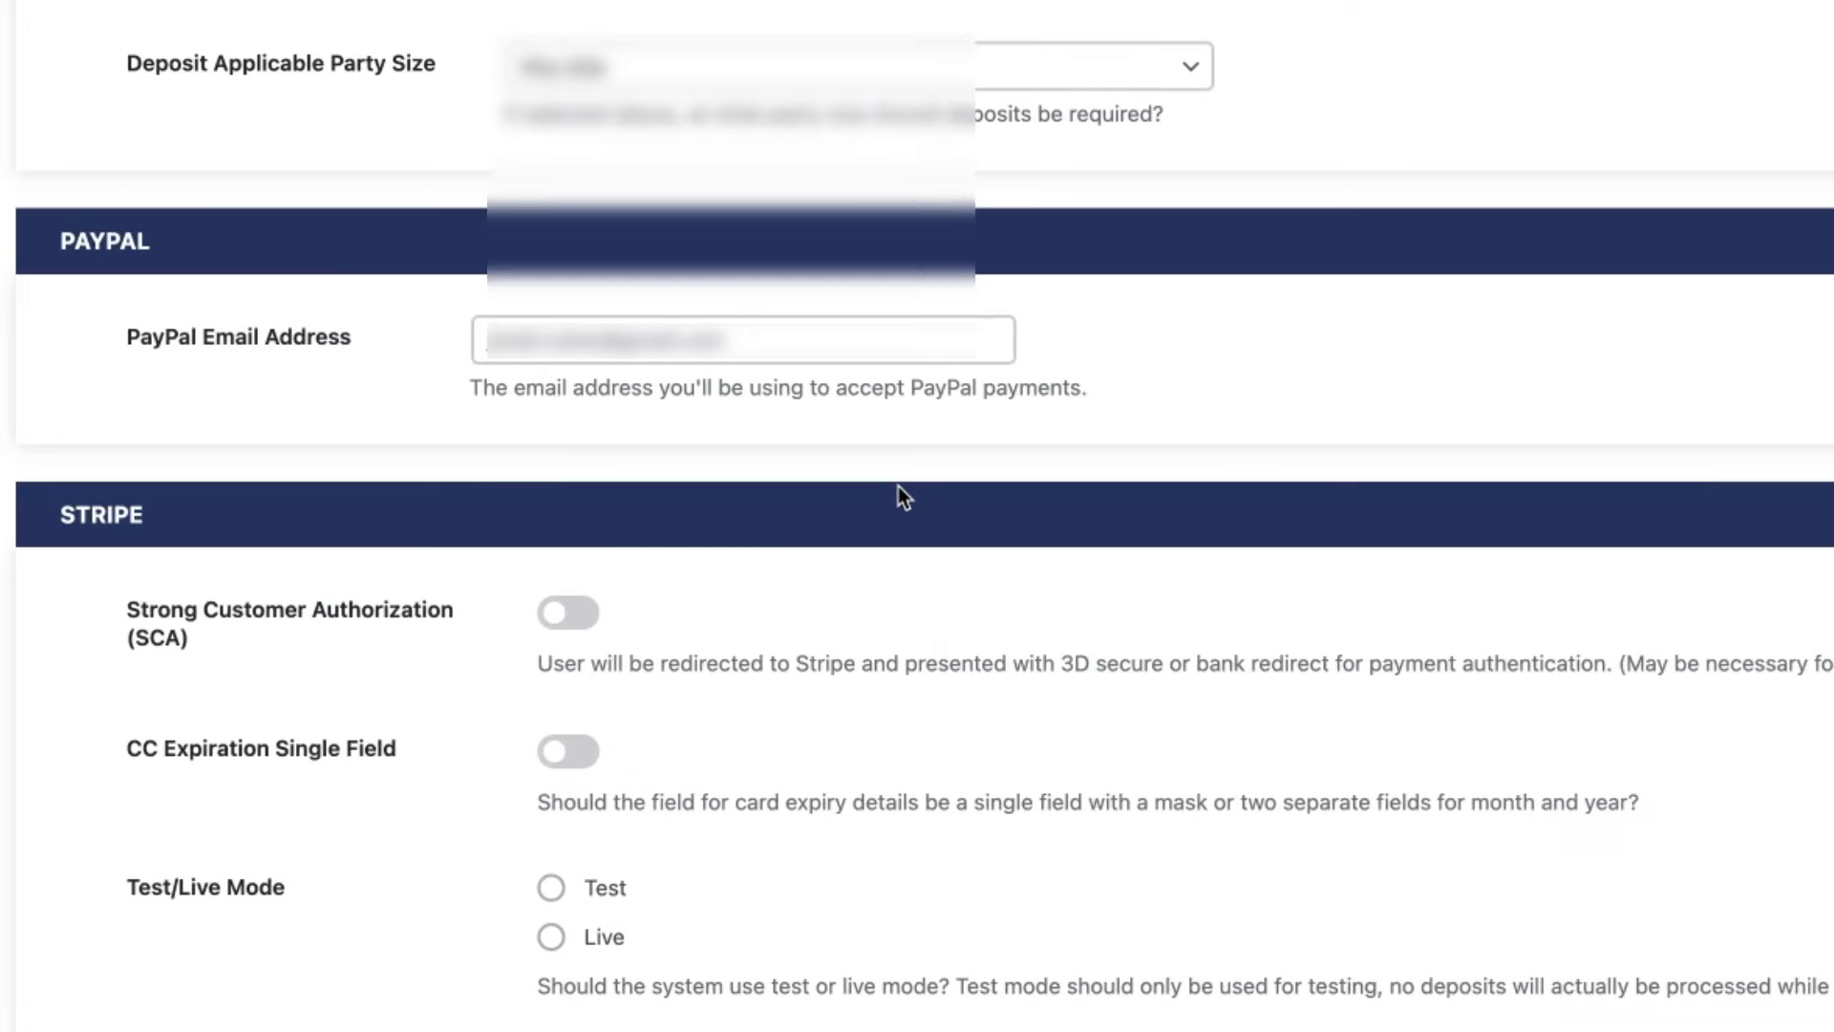
pyautogui.scroll(-6, 898, 485)
pyautogui.scroll(-3, 1011, 70)
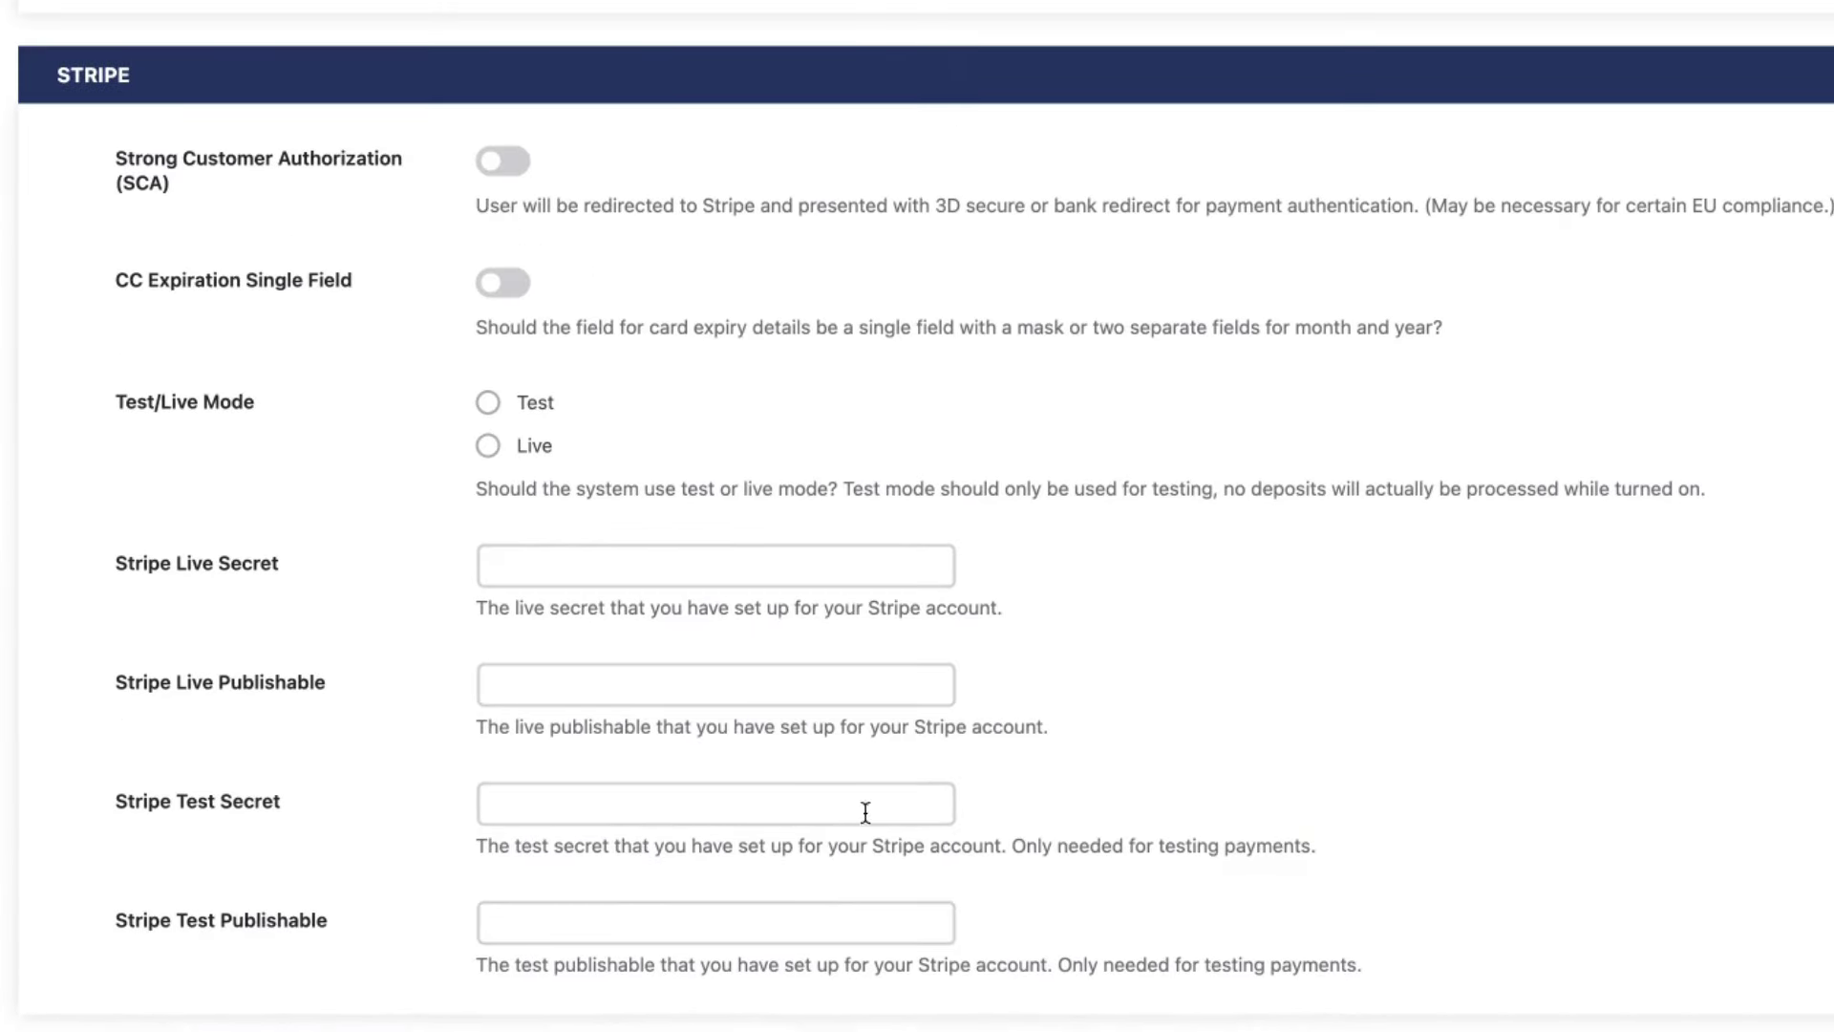
pyautogui.scroll(15, 484, 729)
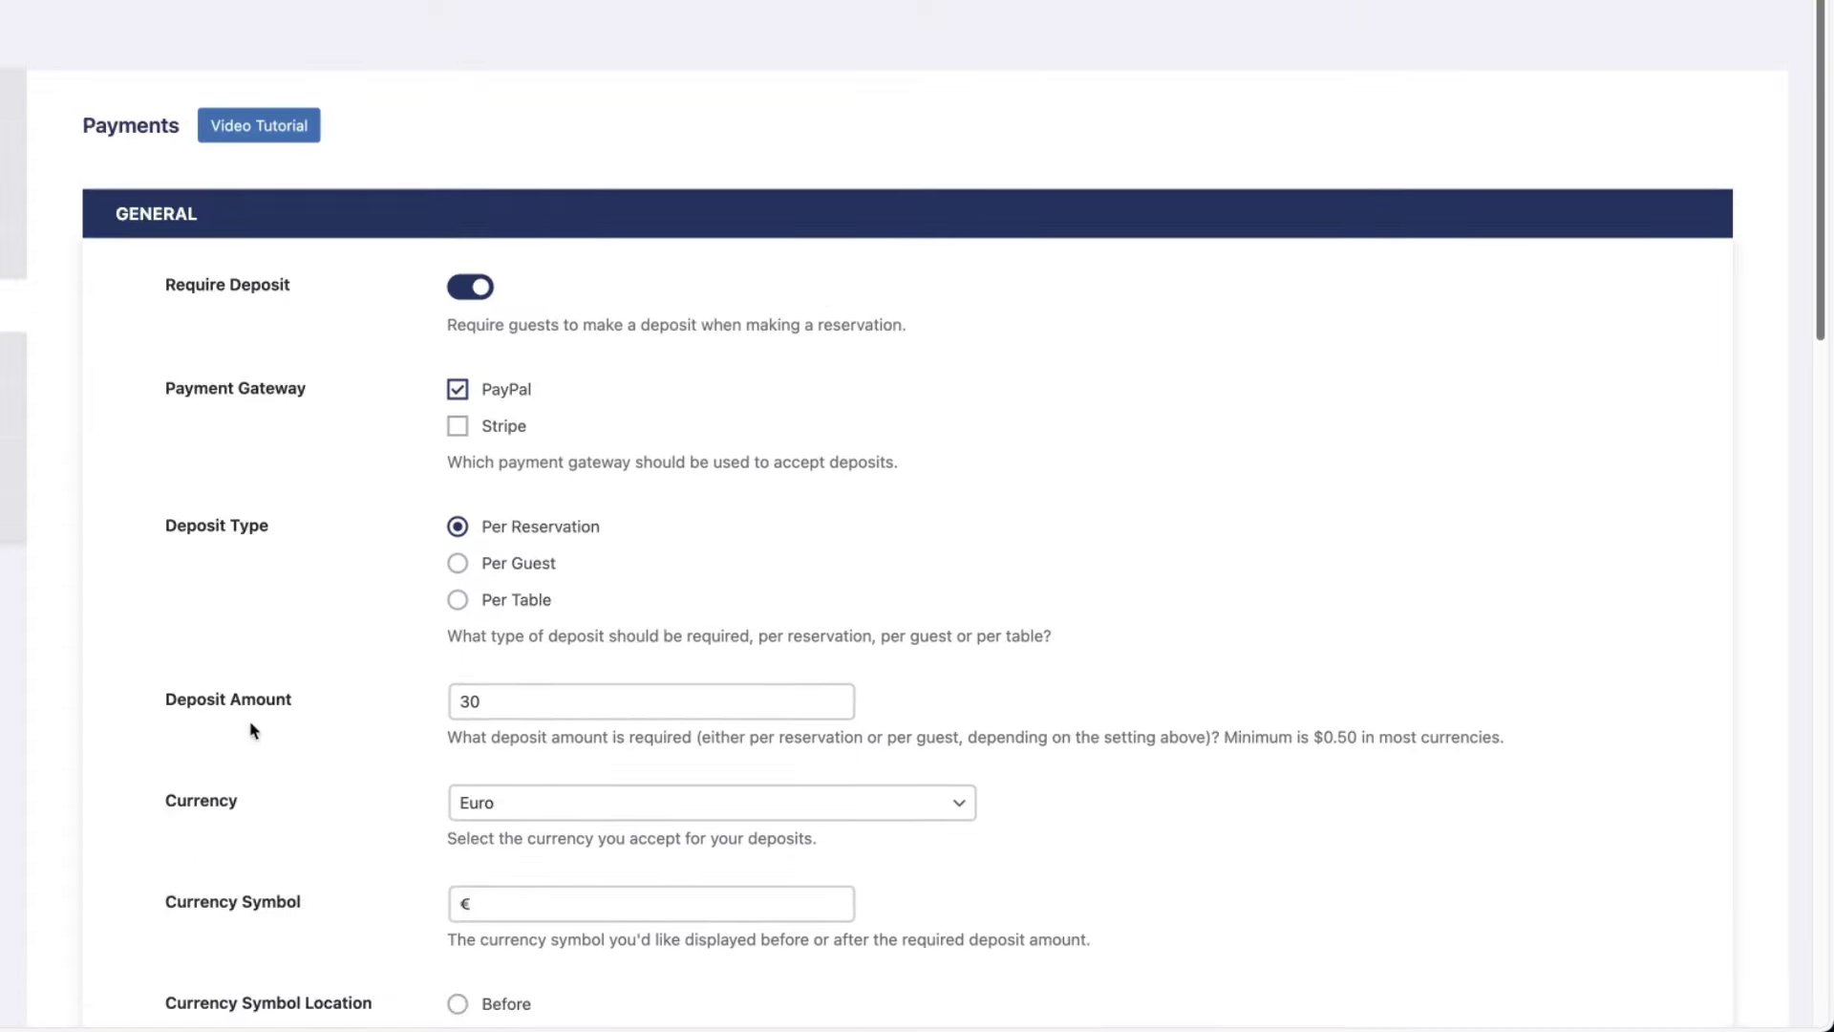
pyautogui.click(26, 418)
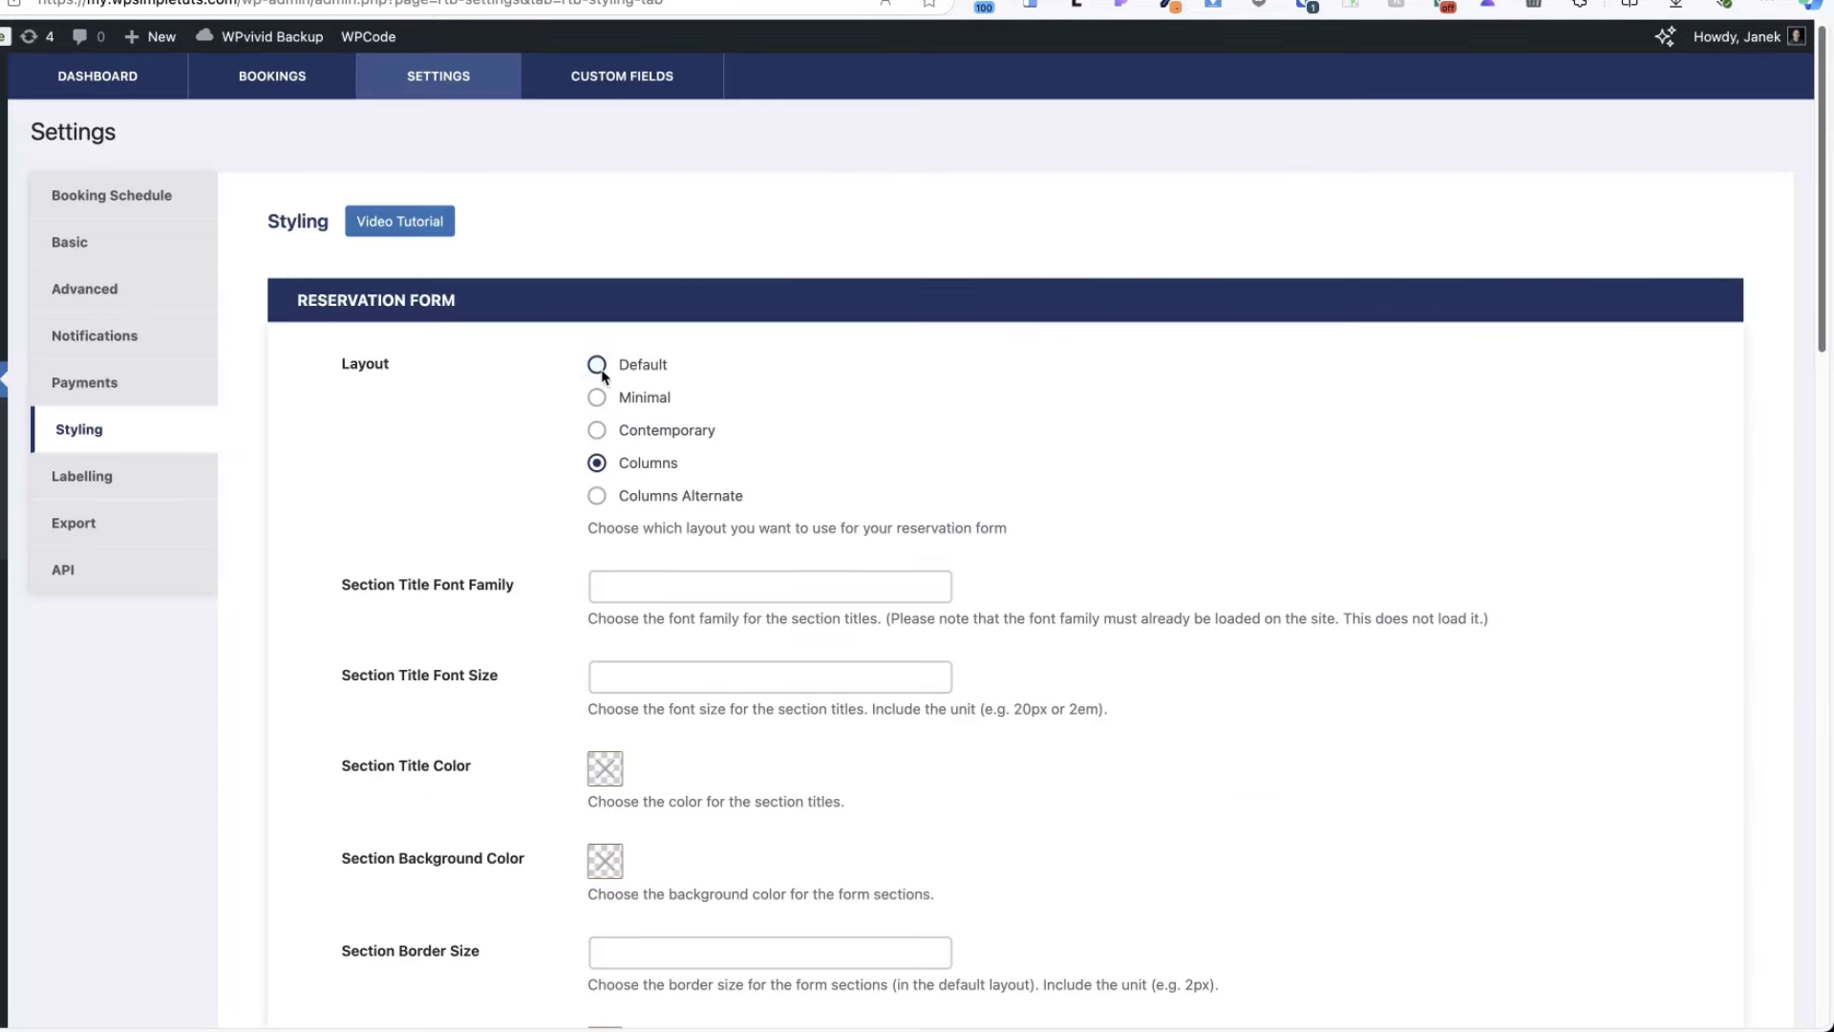
# - Save the Minimal layout, then switch the form layout to Contemporary and reload to preview
pyautogui.scroll(-20, 770, 532)
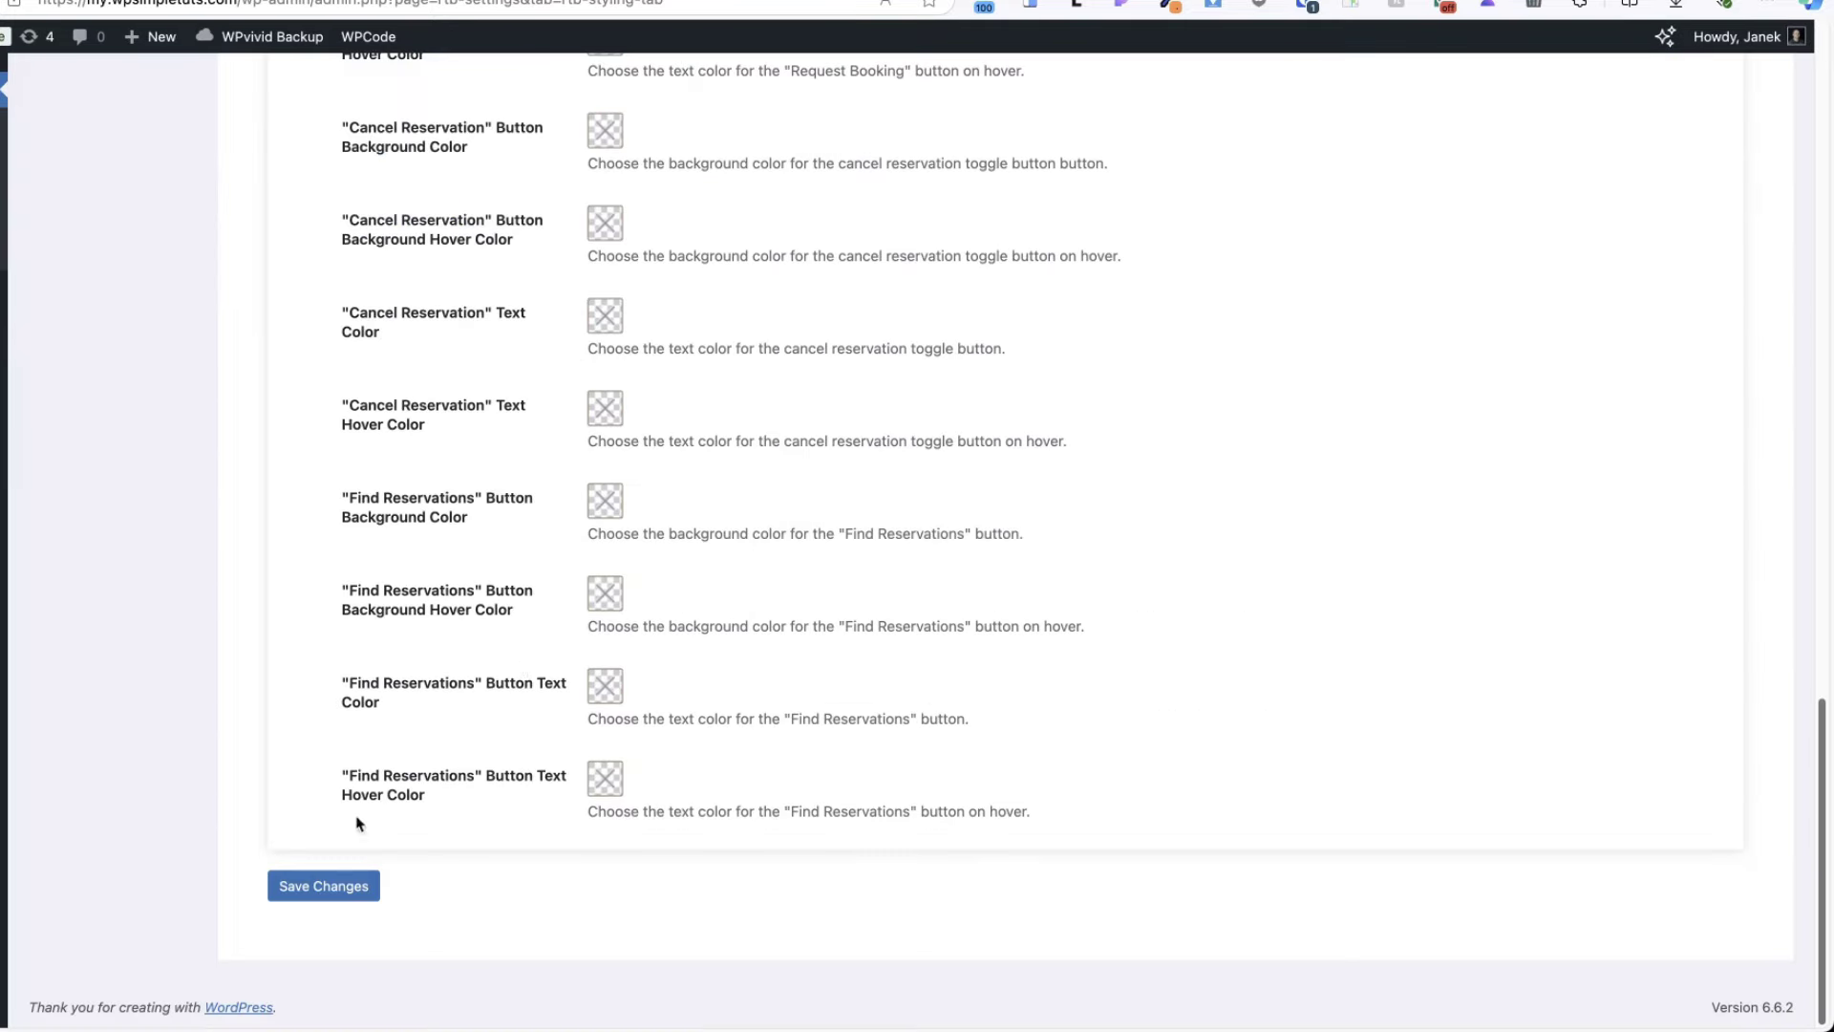
pyautogui.click(330, 884)
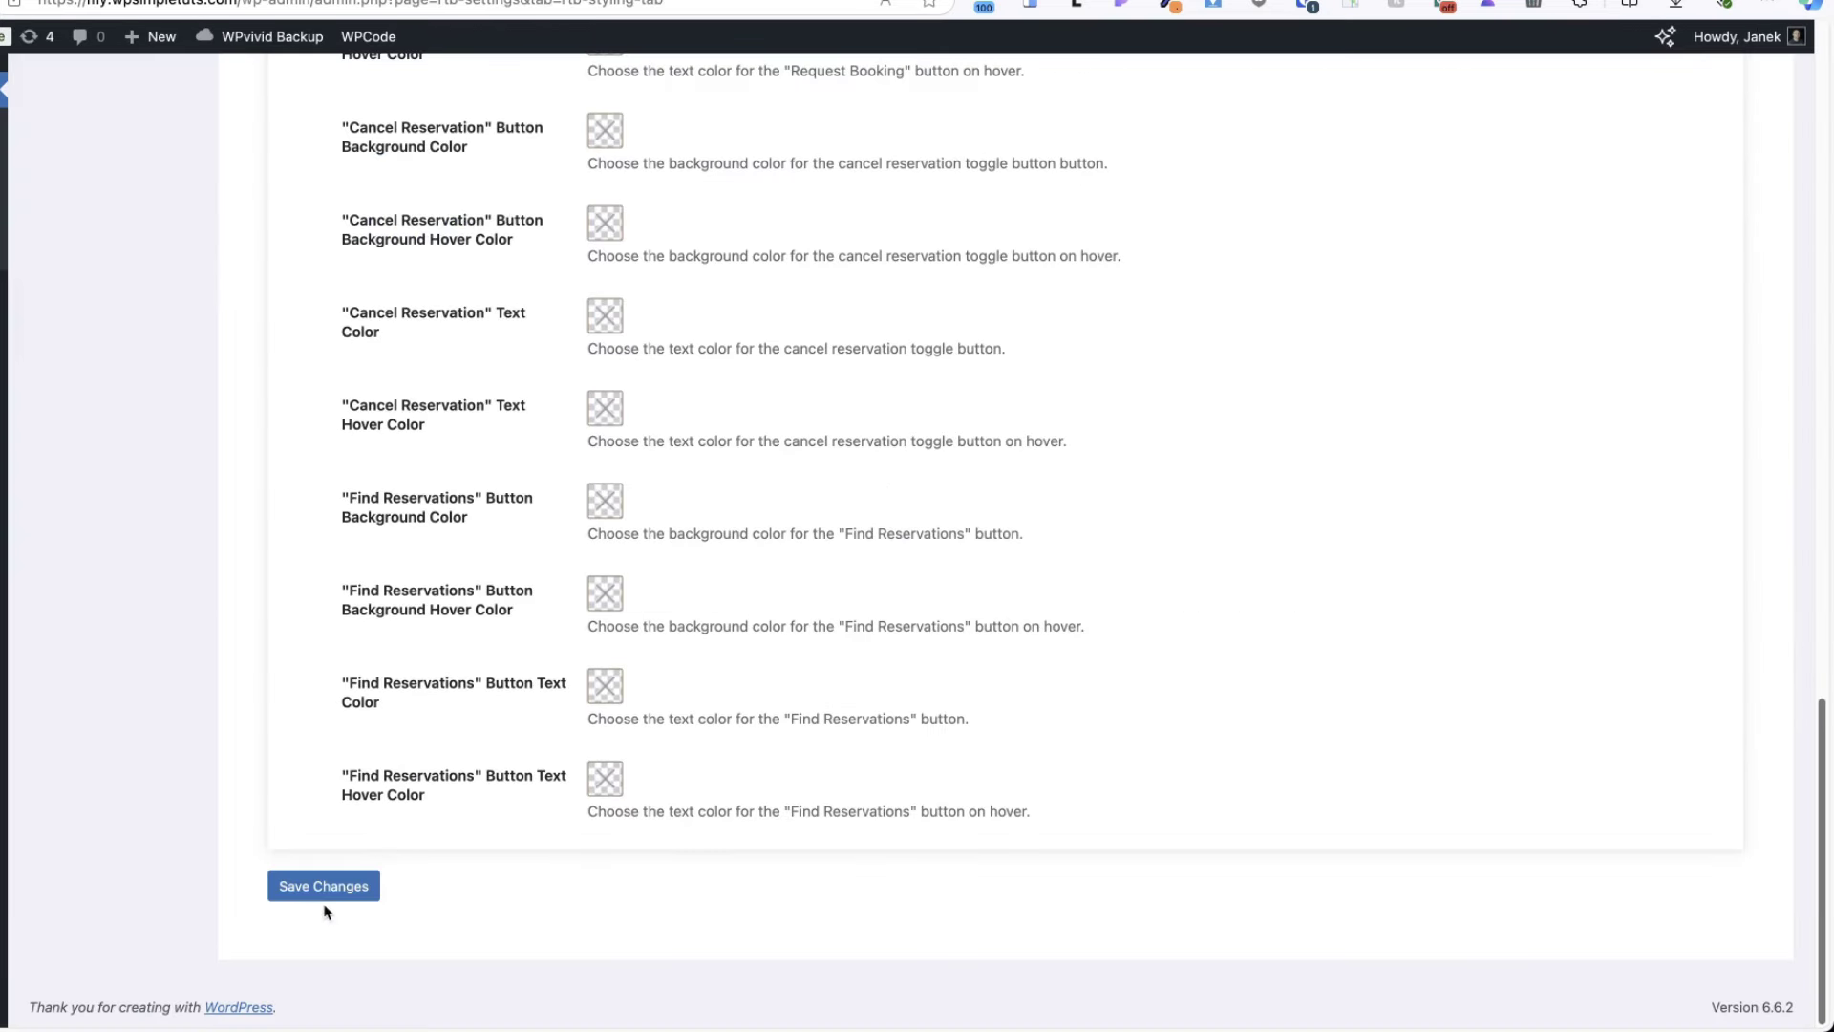
pyautogui.click(325, 885)
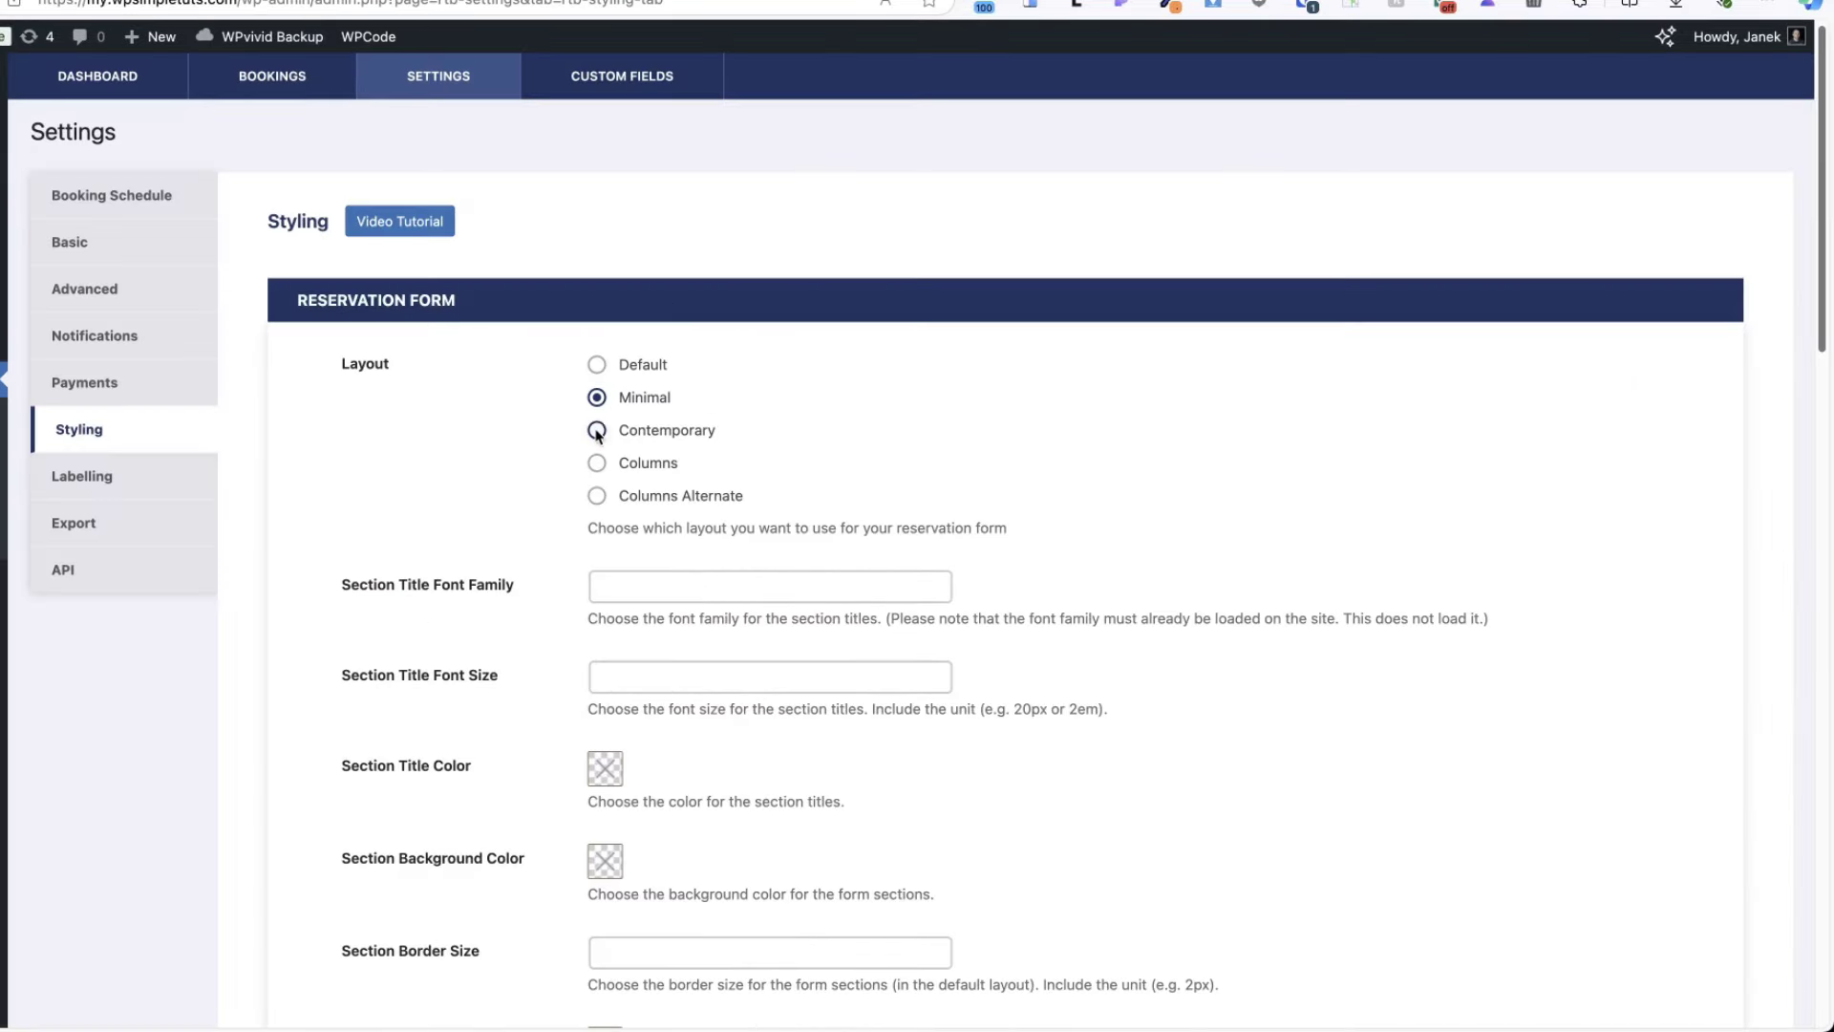
pyautogui.click(597, 430)
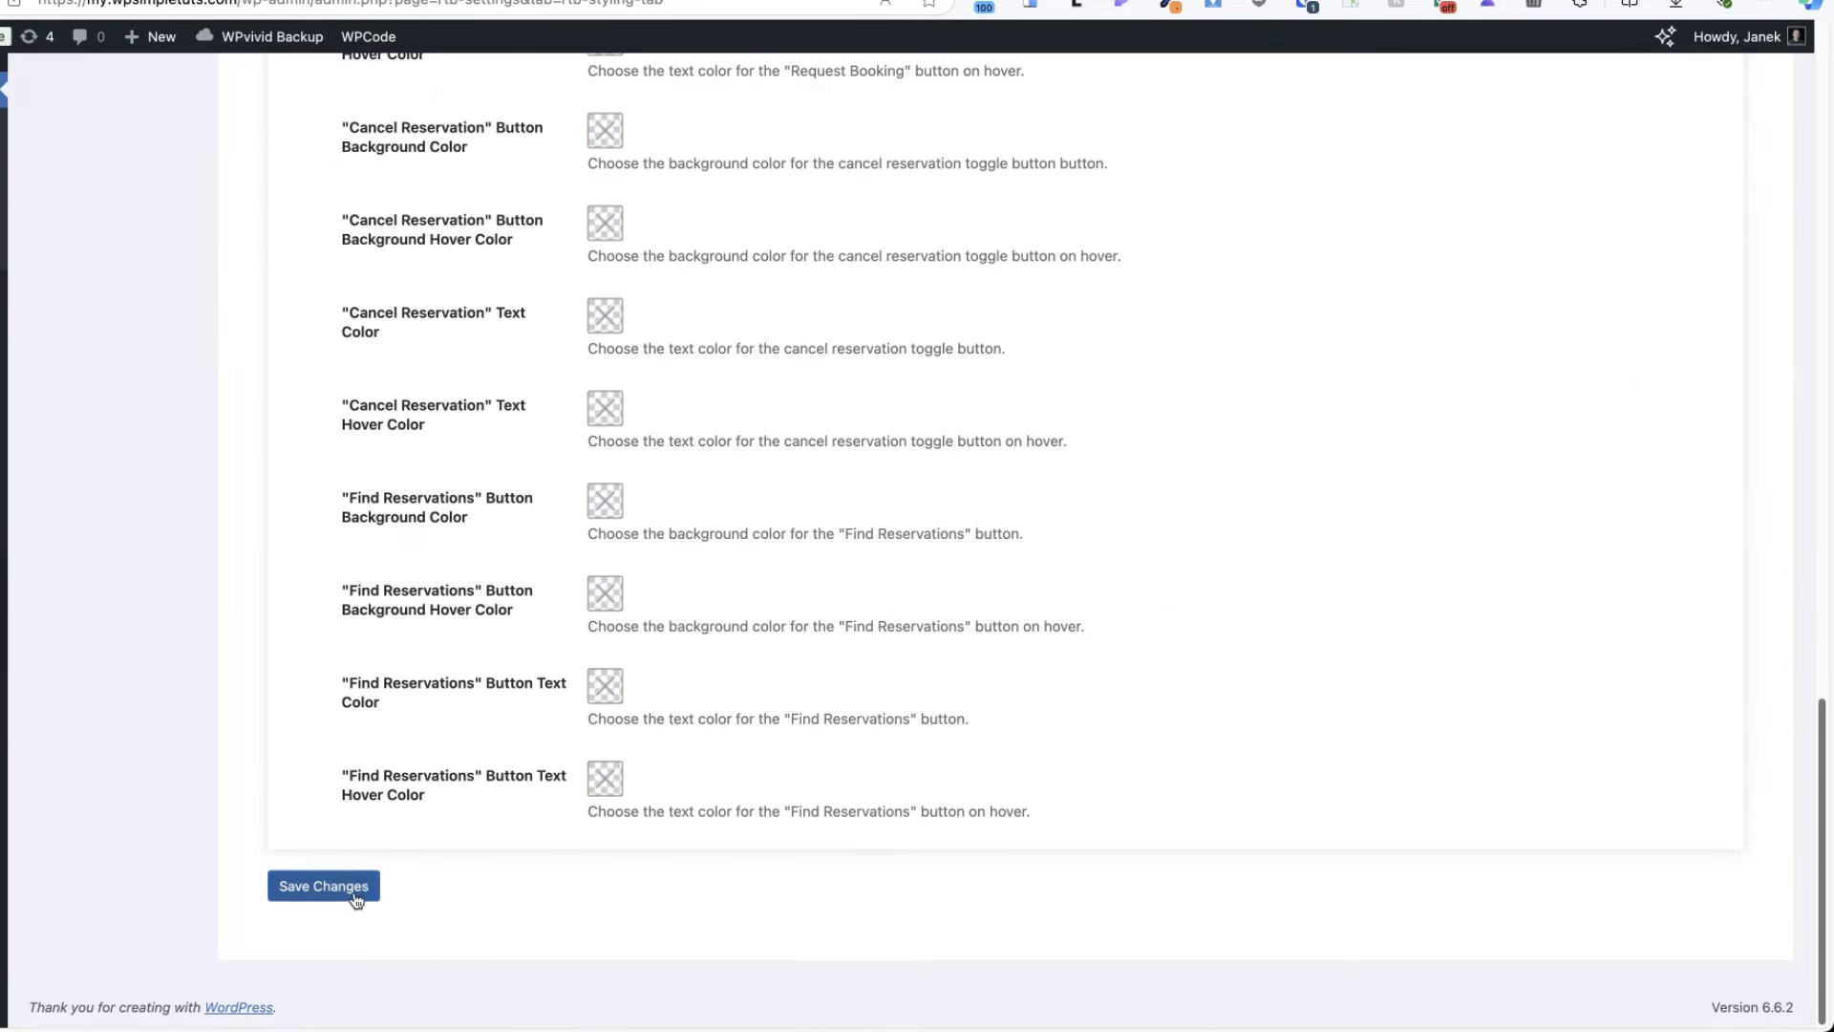
pyautogui.click(357, 887)
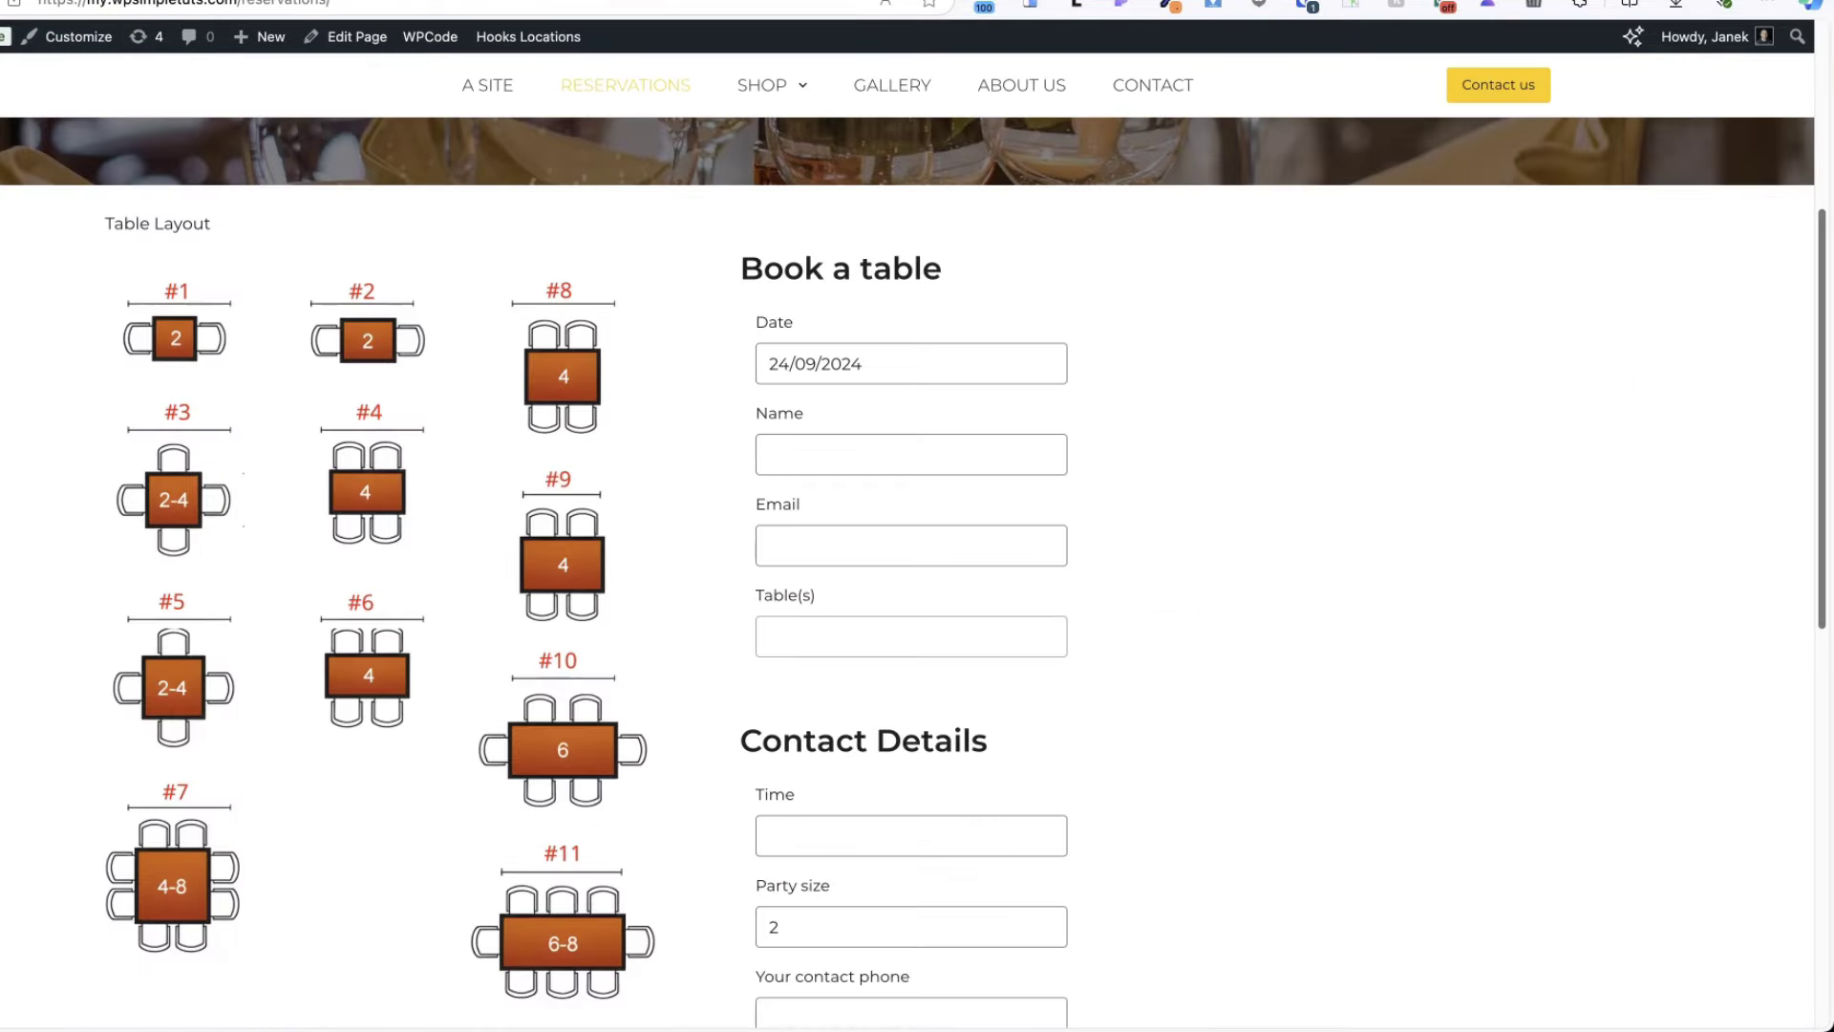
pyautogui.press('super+r')
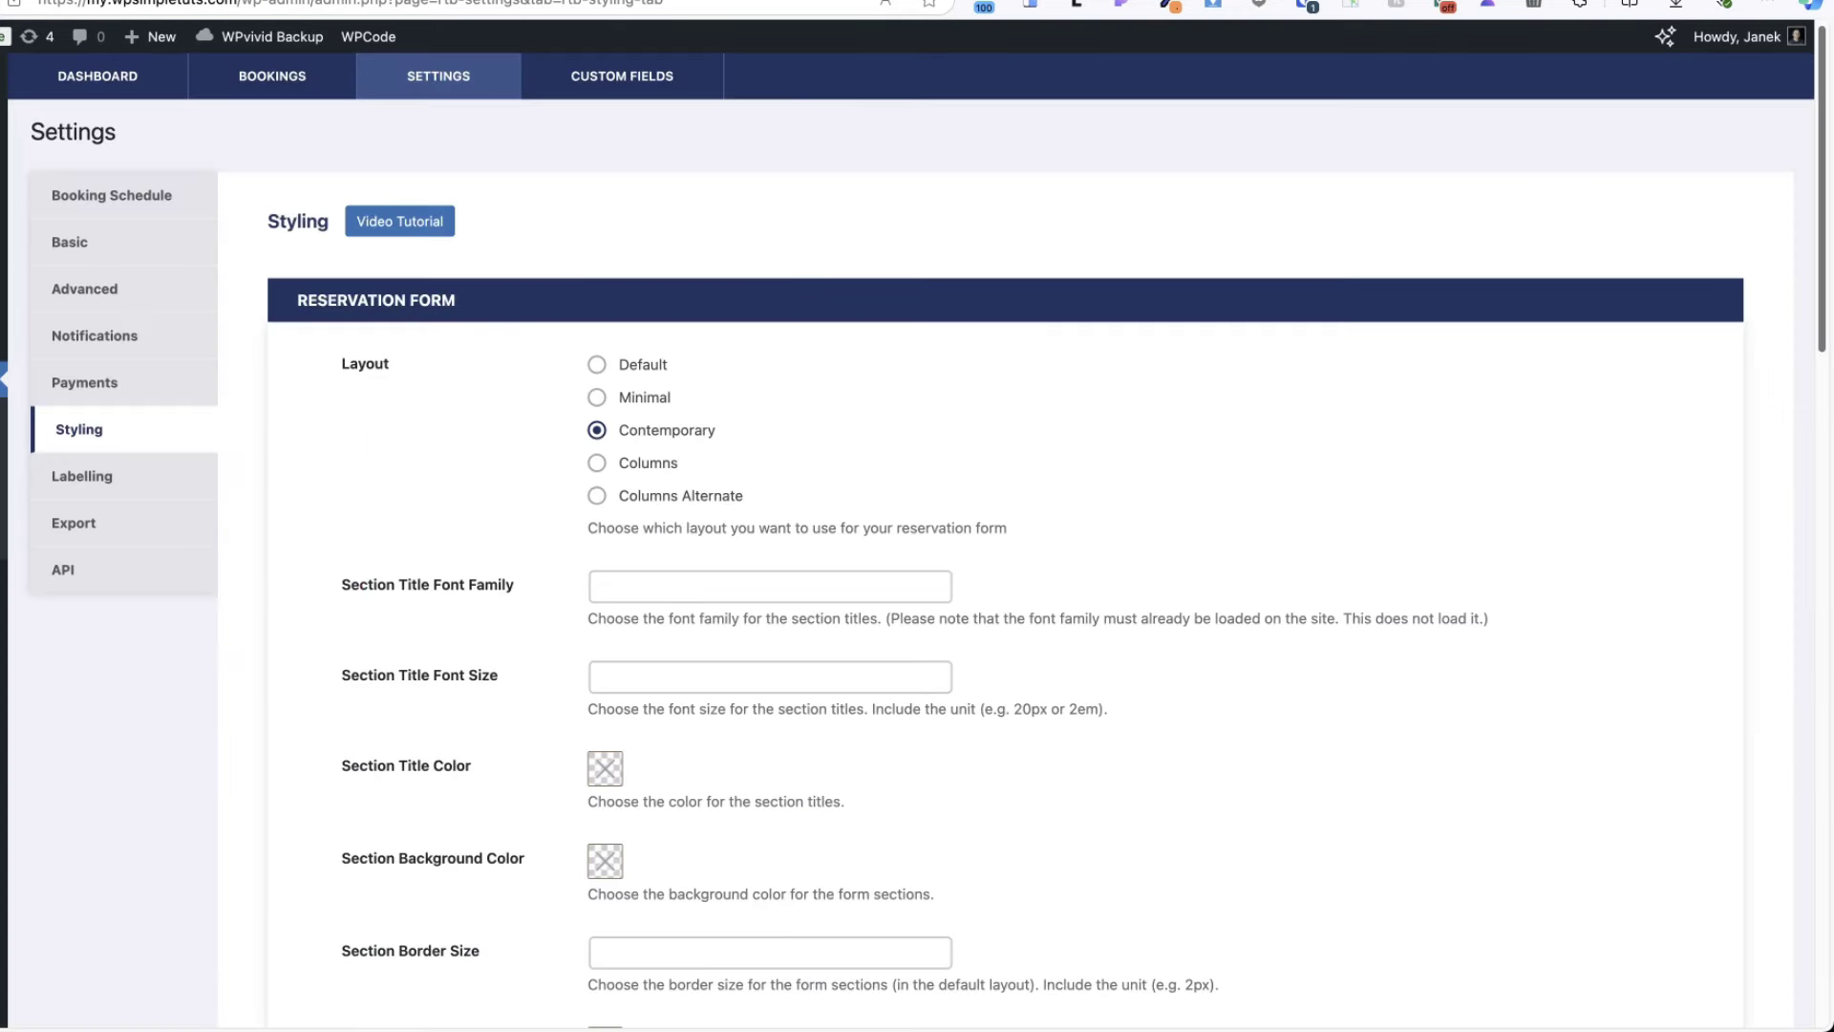
# - Switch the reservation form layout to Columns and save it
pyautogui.click(598, 495)
pyautogui.scroll(-20, 902, 525)
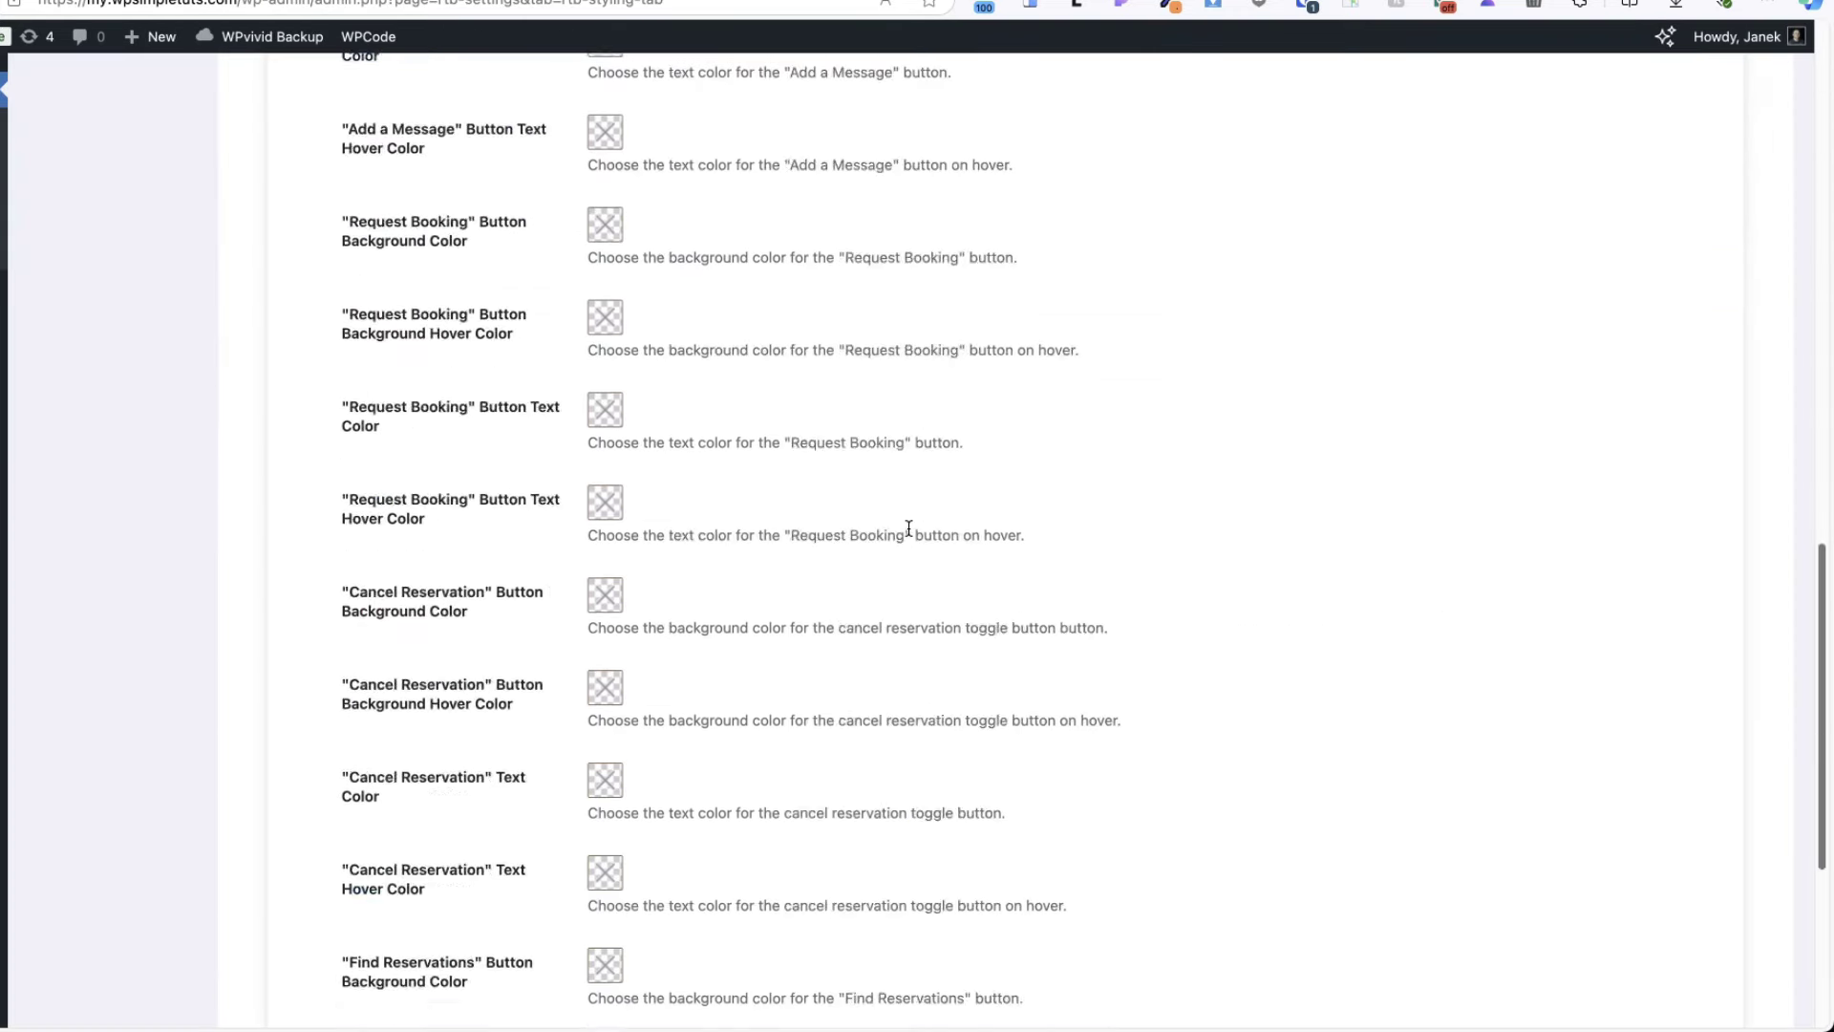
pyautogui.click(319, 886)
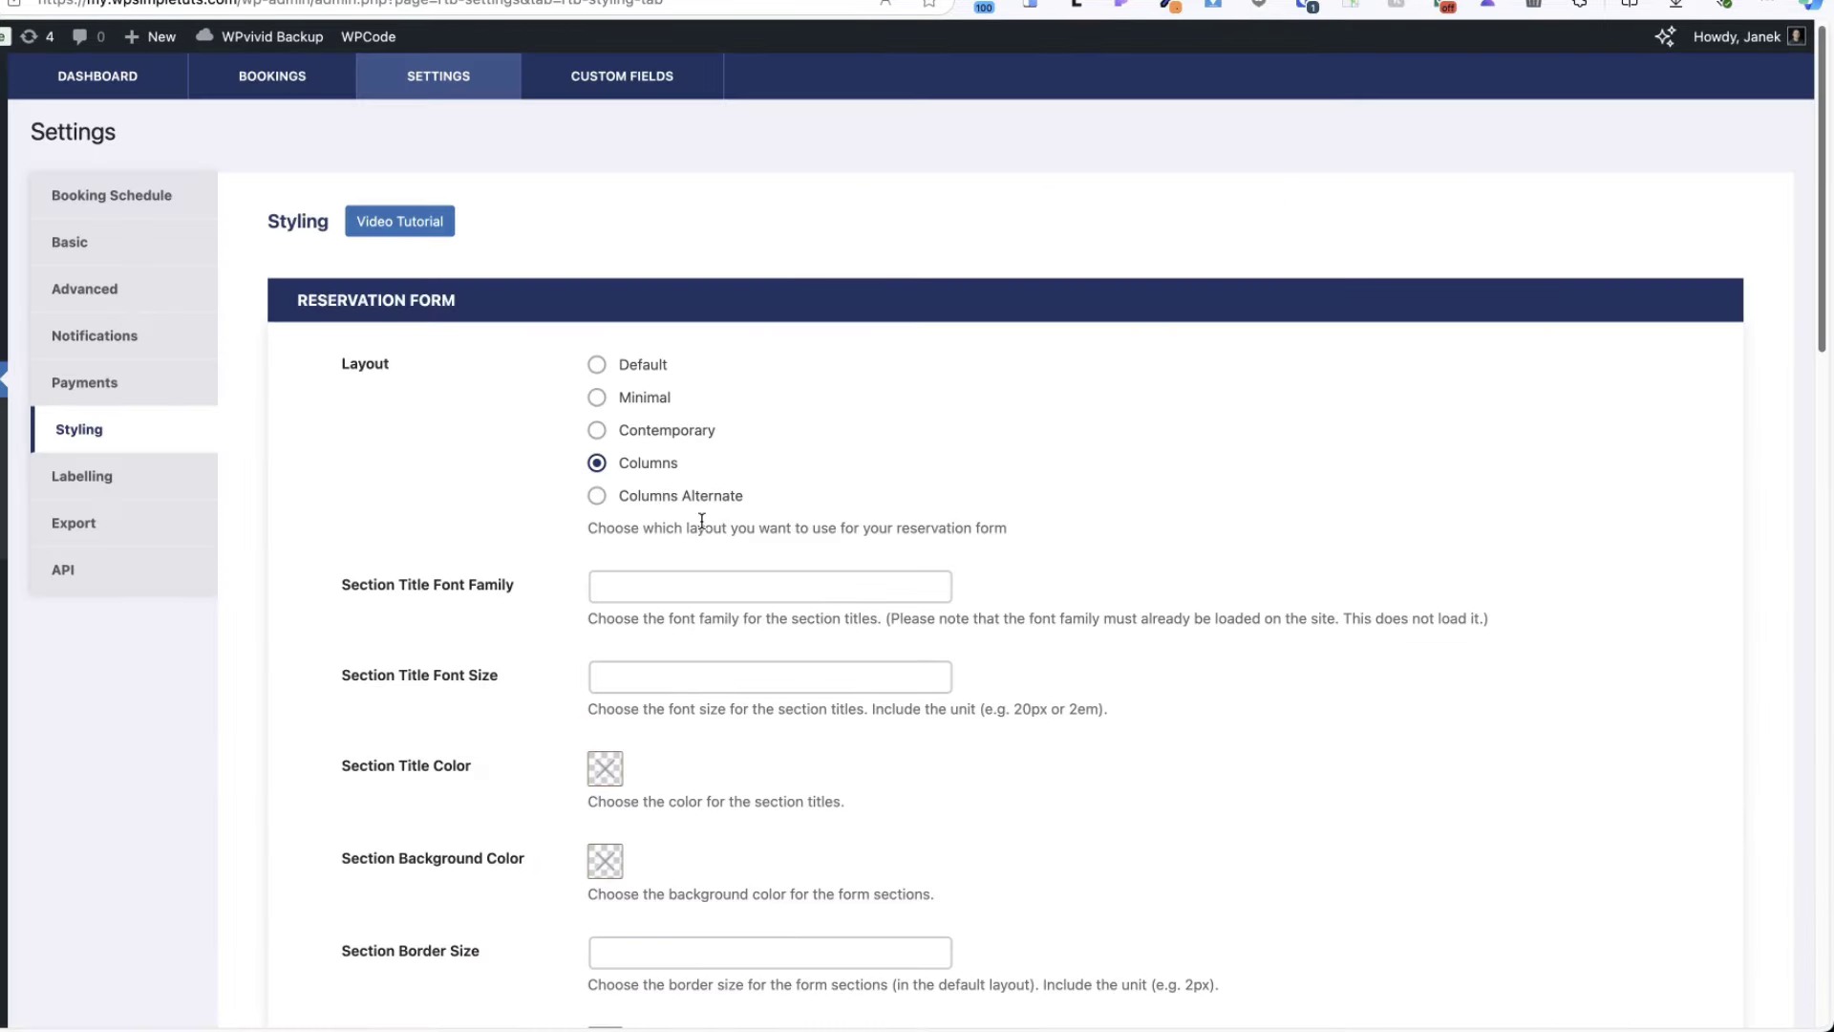
pyautogui.scroll(-20, 655, 497)
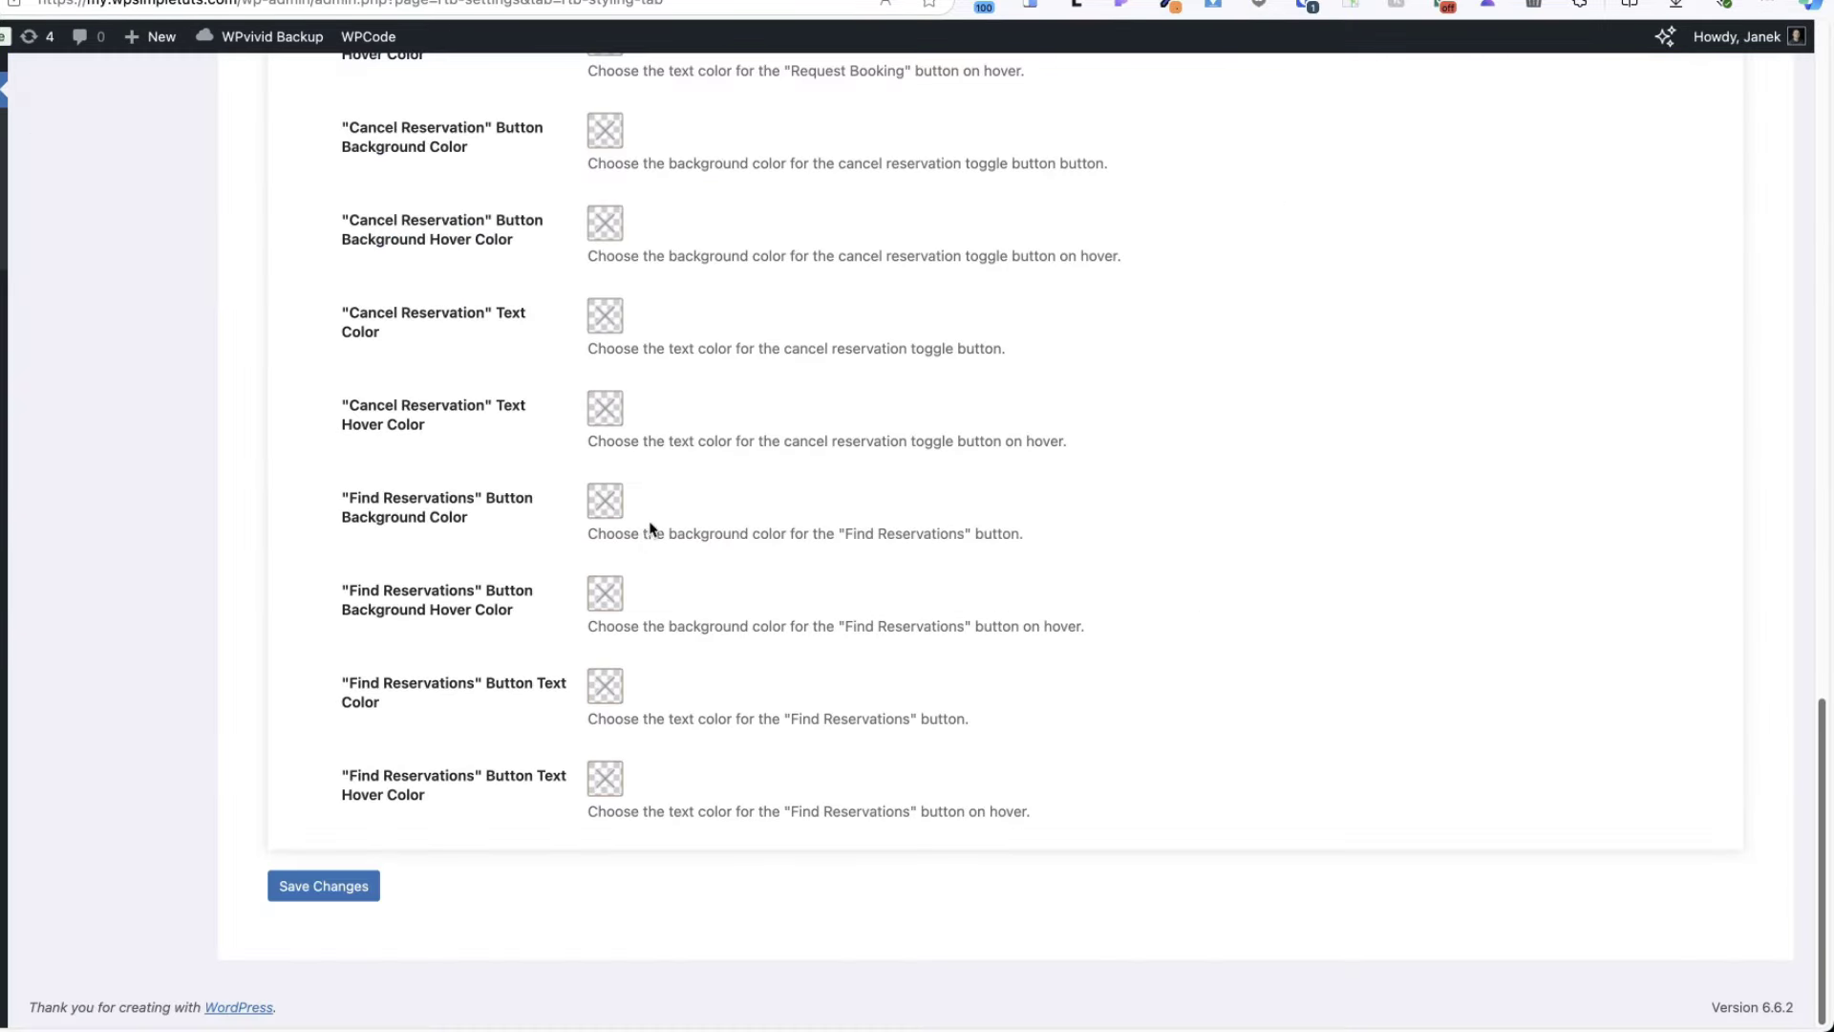
pyautogui.click(321, 886)
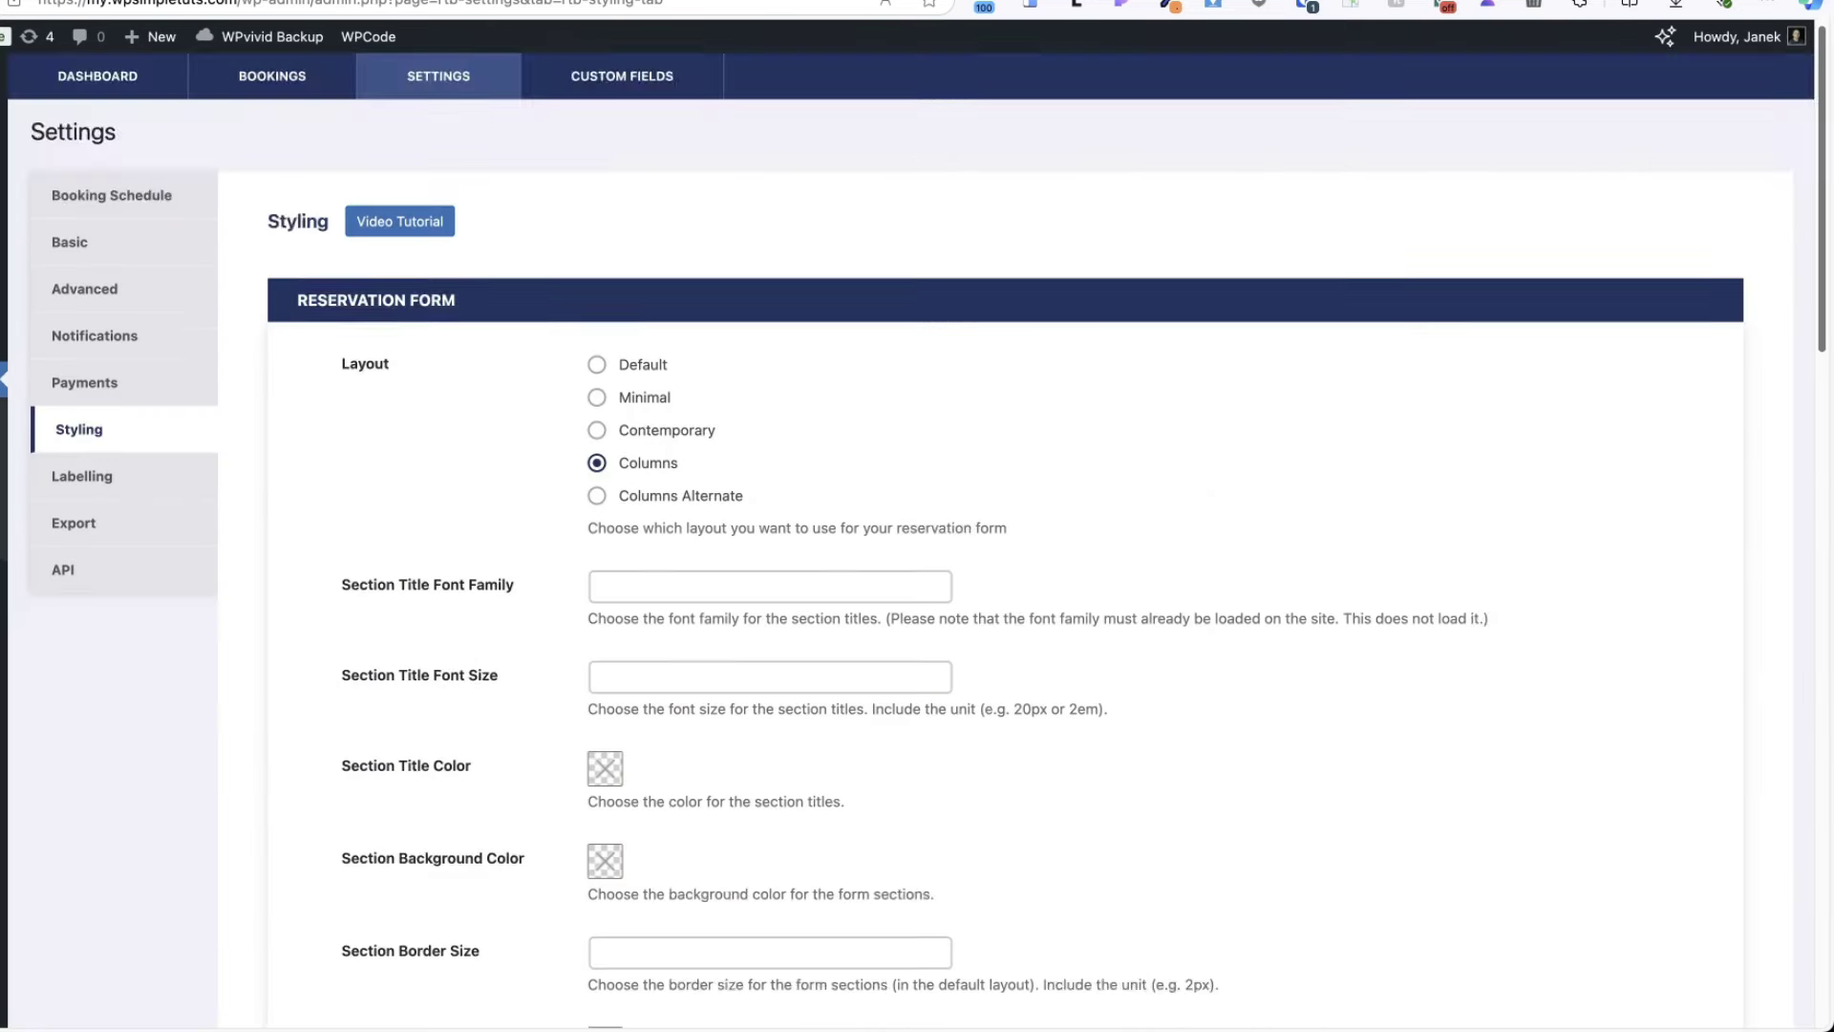
# - Scroll through the remaining Styling options, then go to the Labelling settings
pyautogui.scroll(-3, 941, 386)
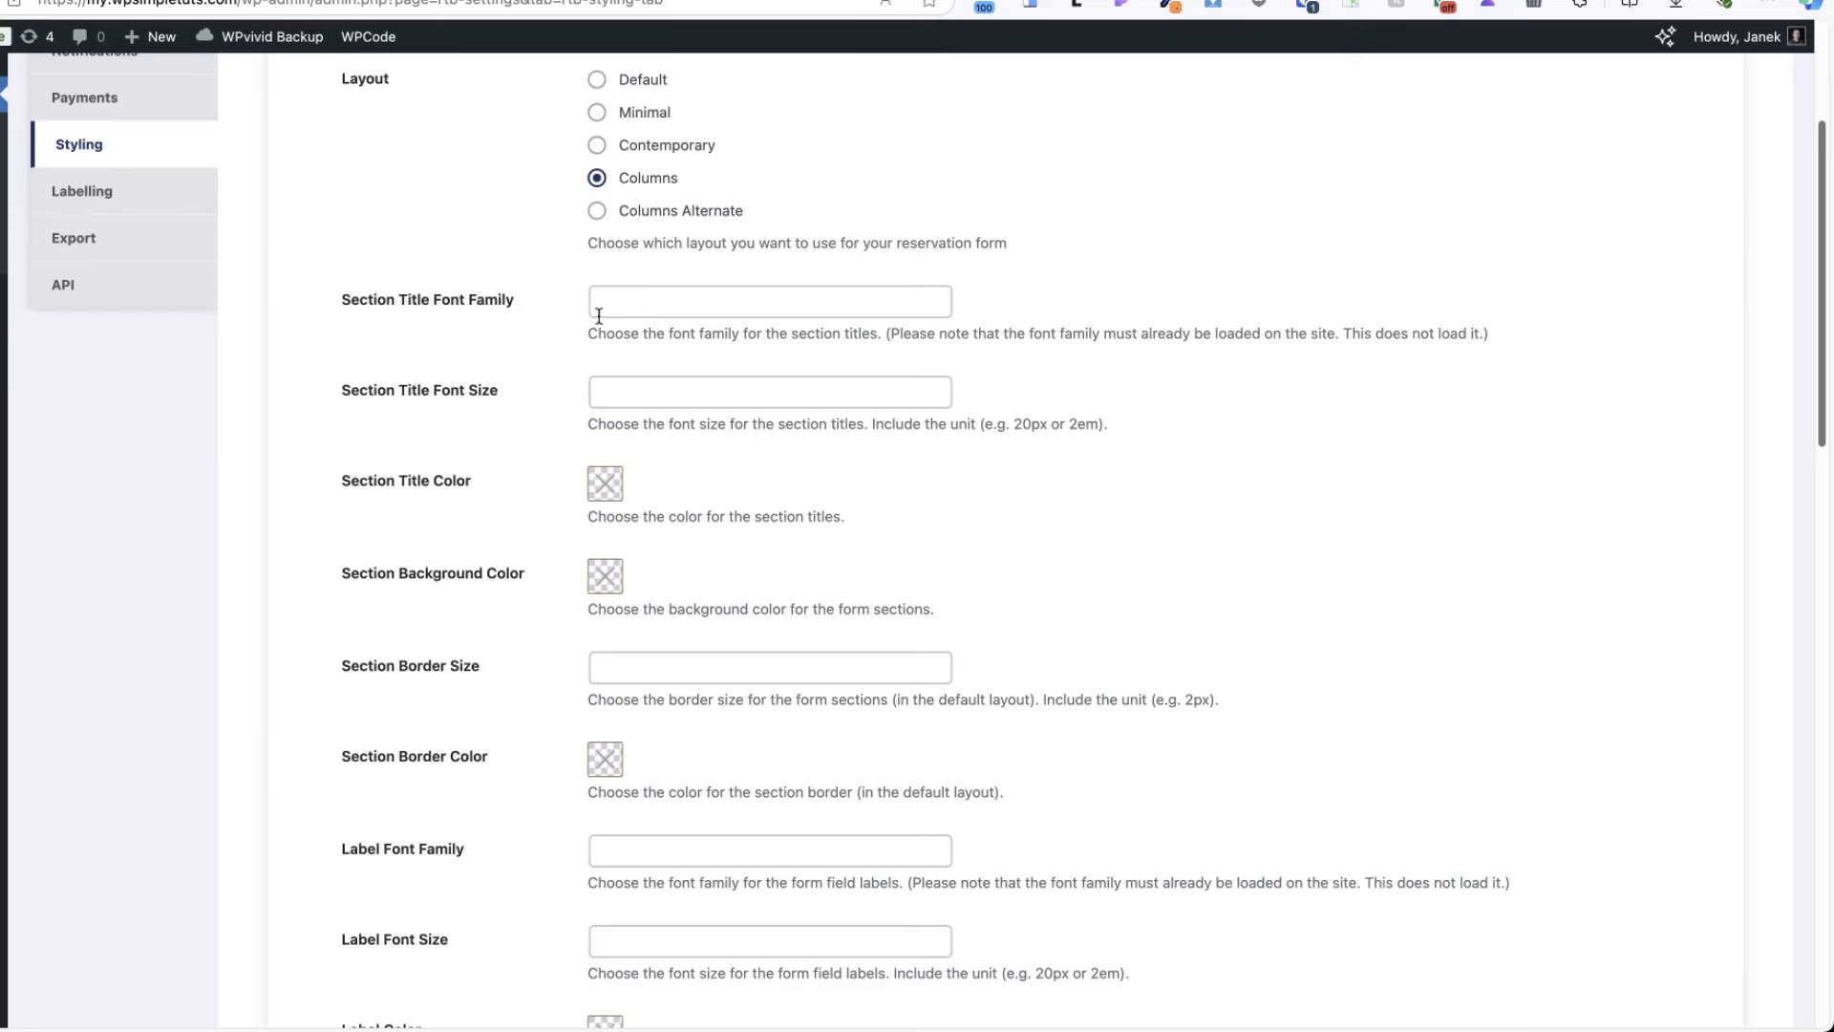
pyautogui.scroll(-3, 539, 478)
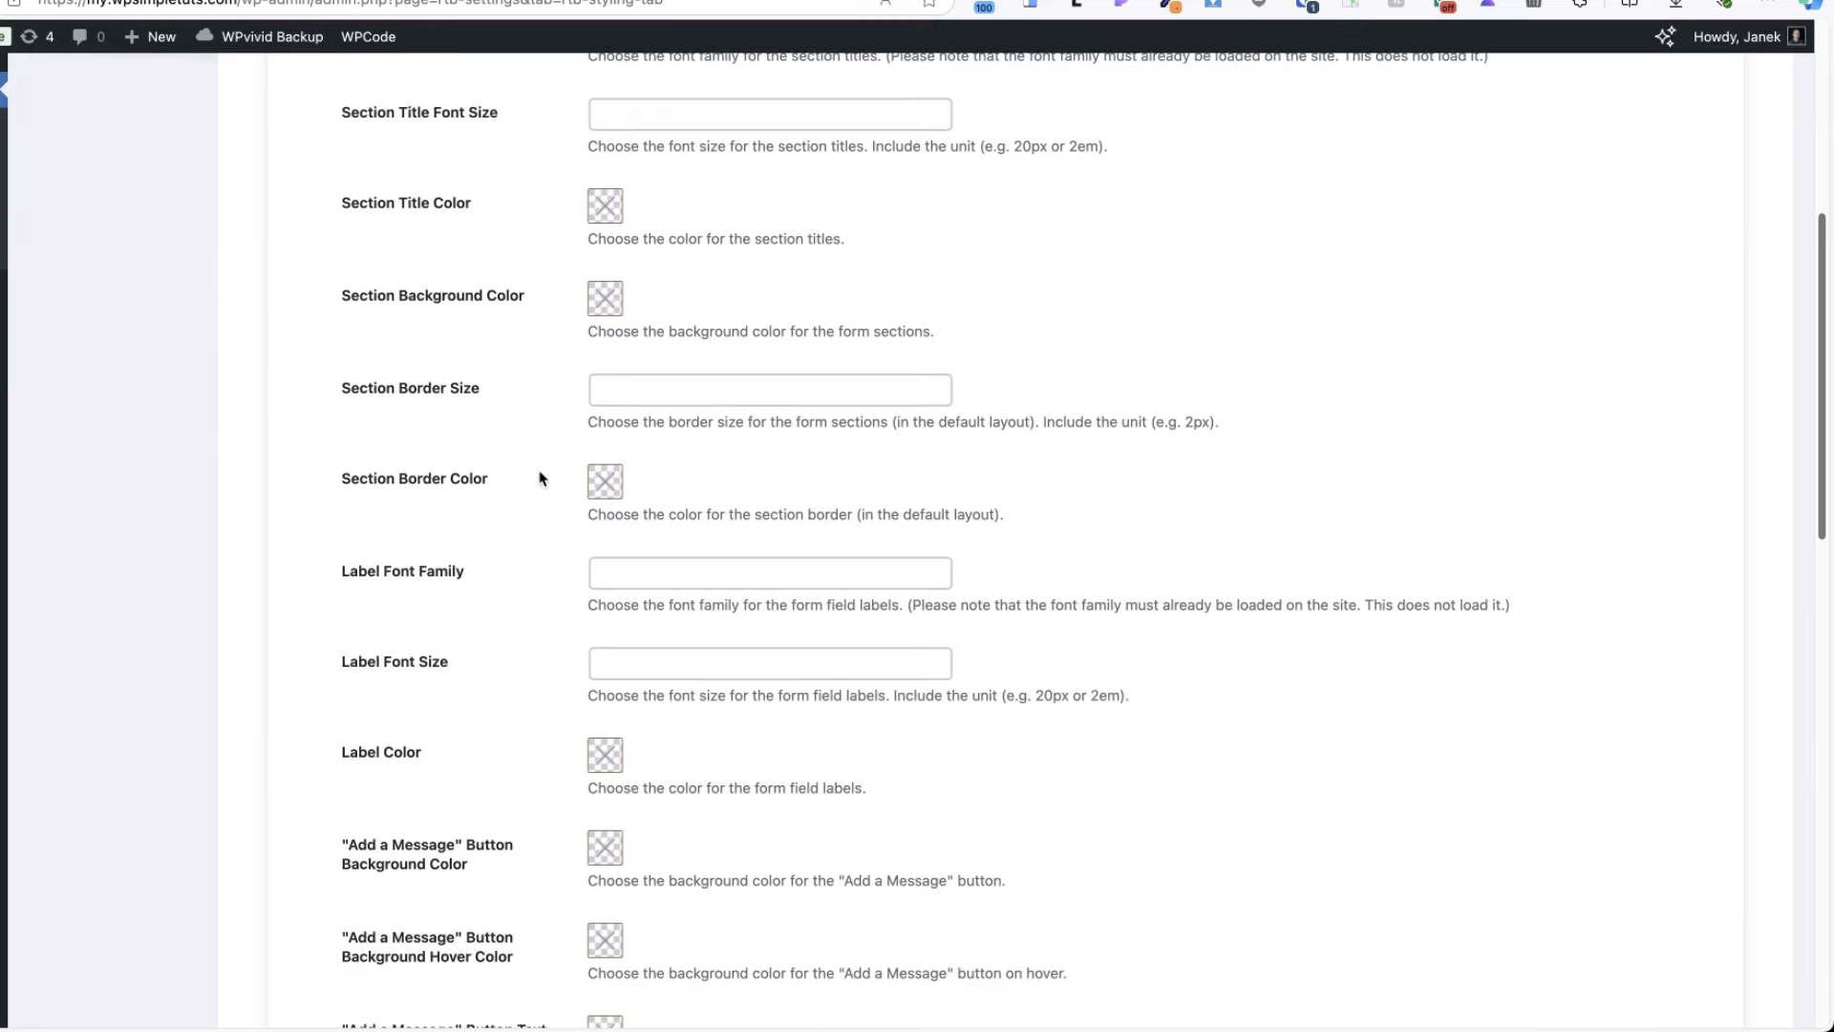
pyautogui.scroll(-5, 573, 313)
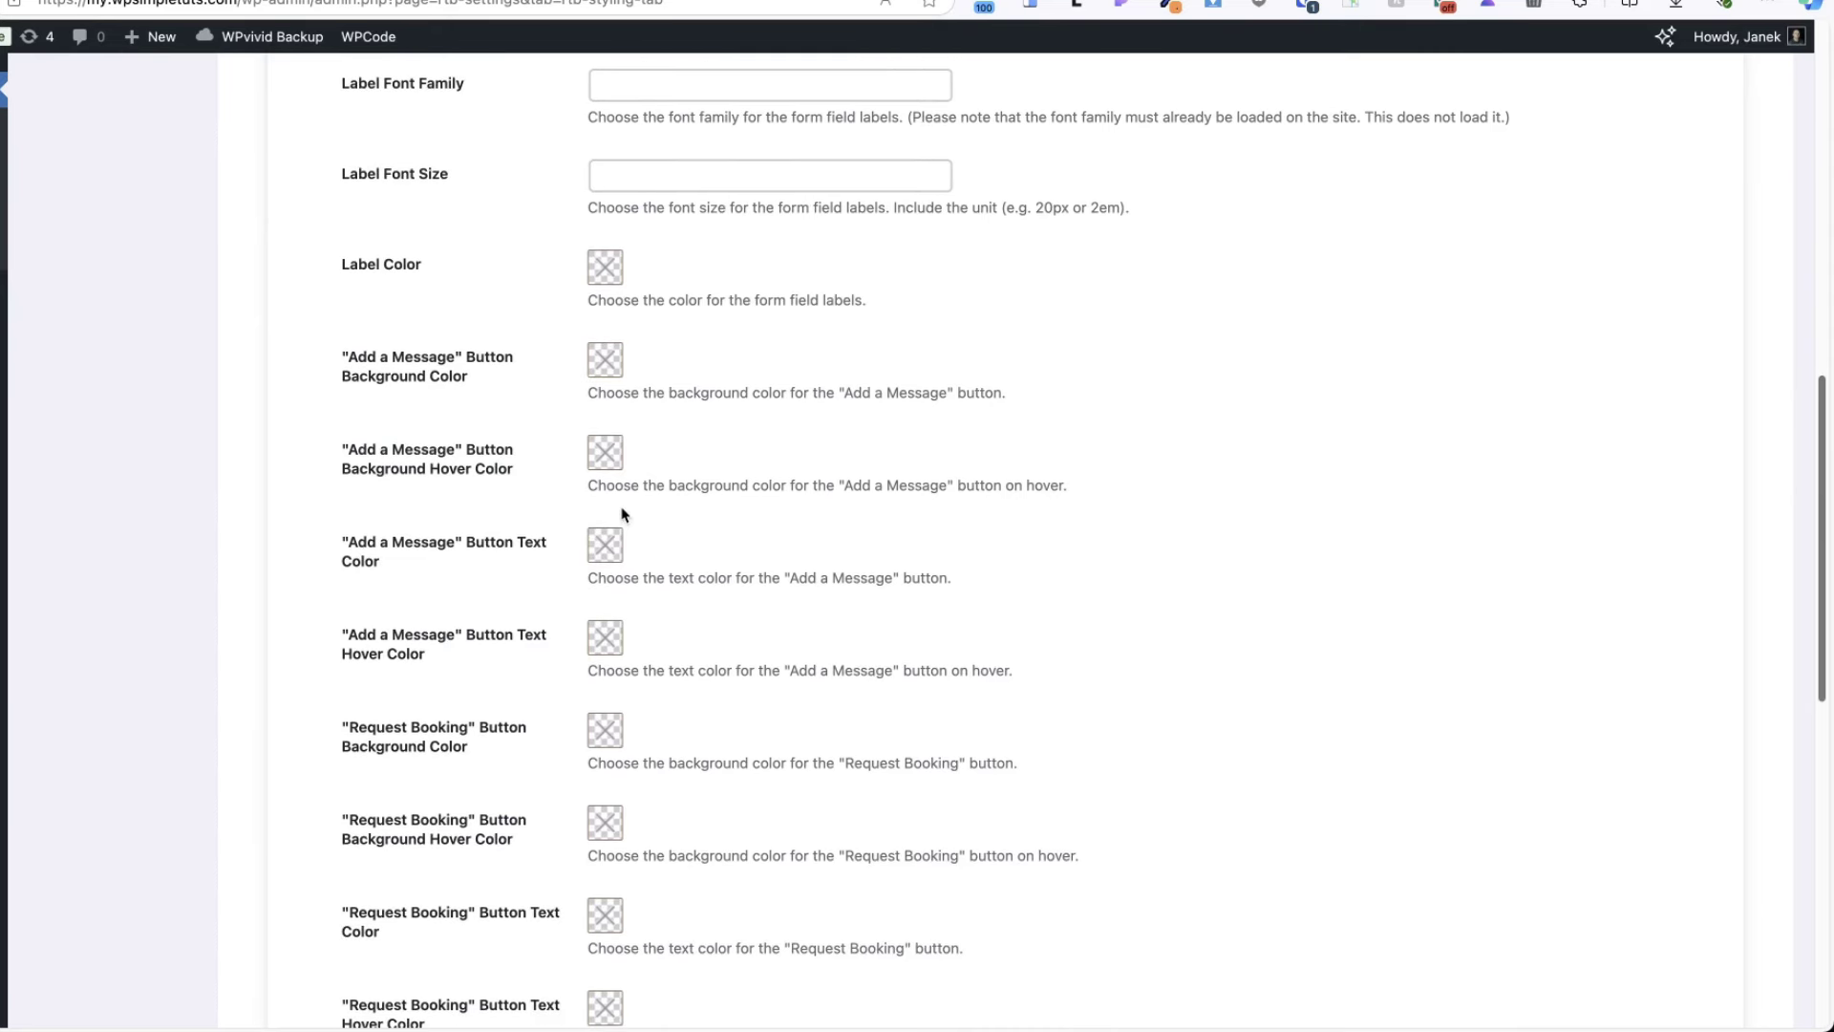
pyautogui.scroll(-5, 622, 512)
pyautogui.scroll(-6, 659, 582)
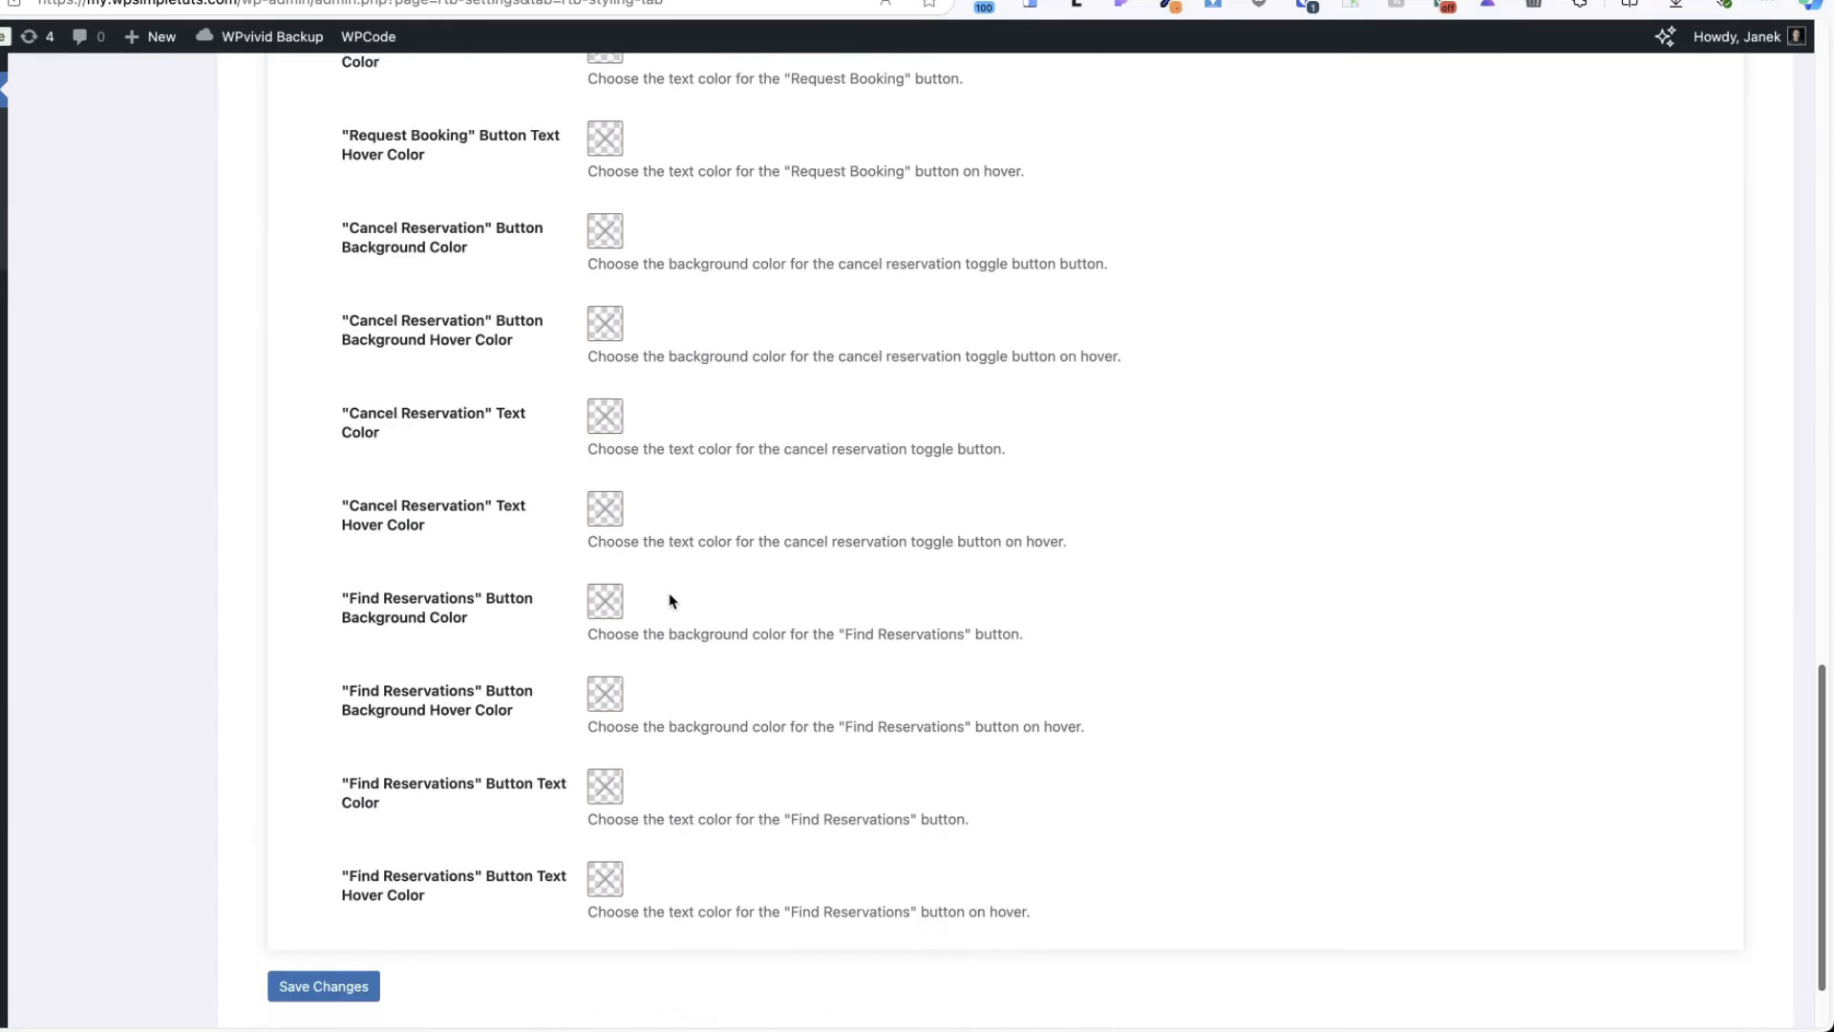
pyautogui.scroll(15, 634, 516)
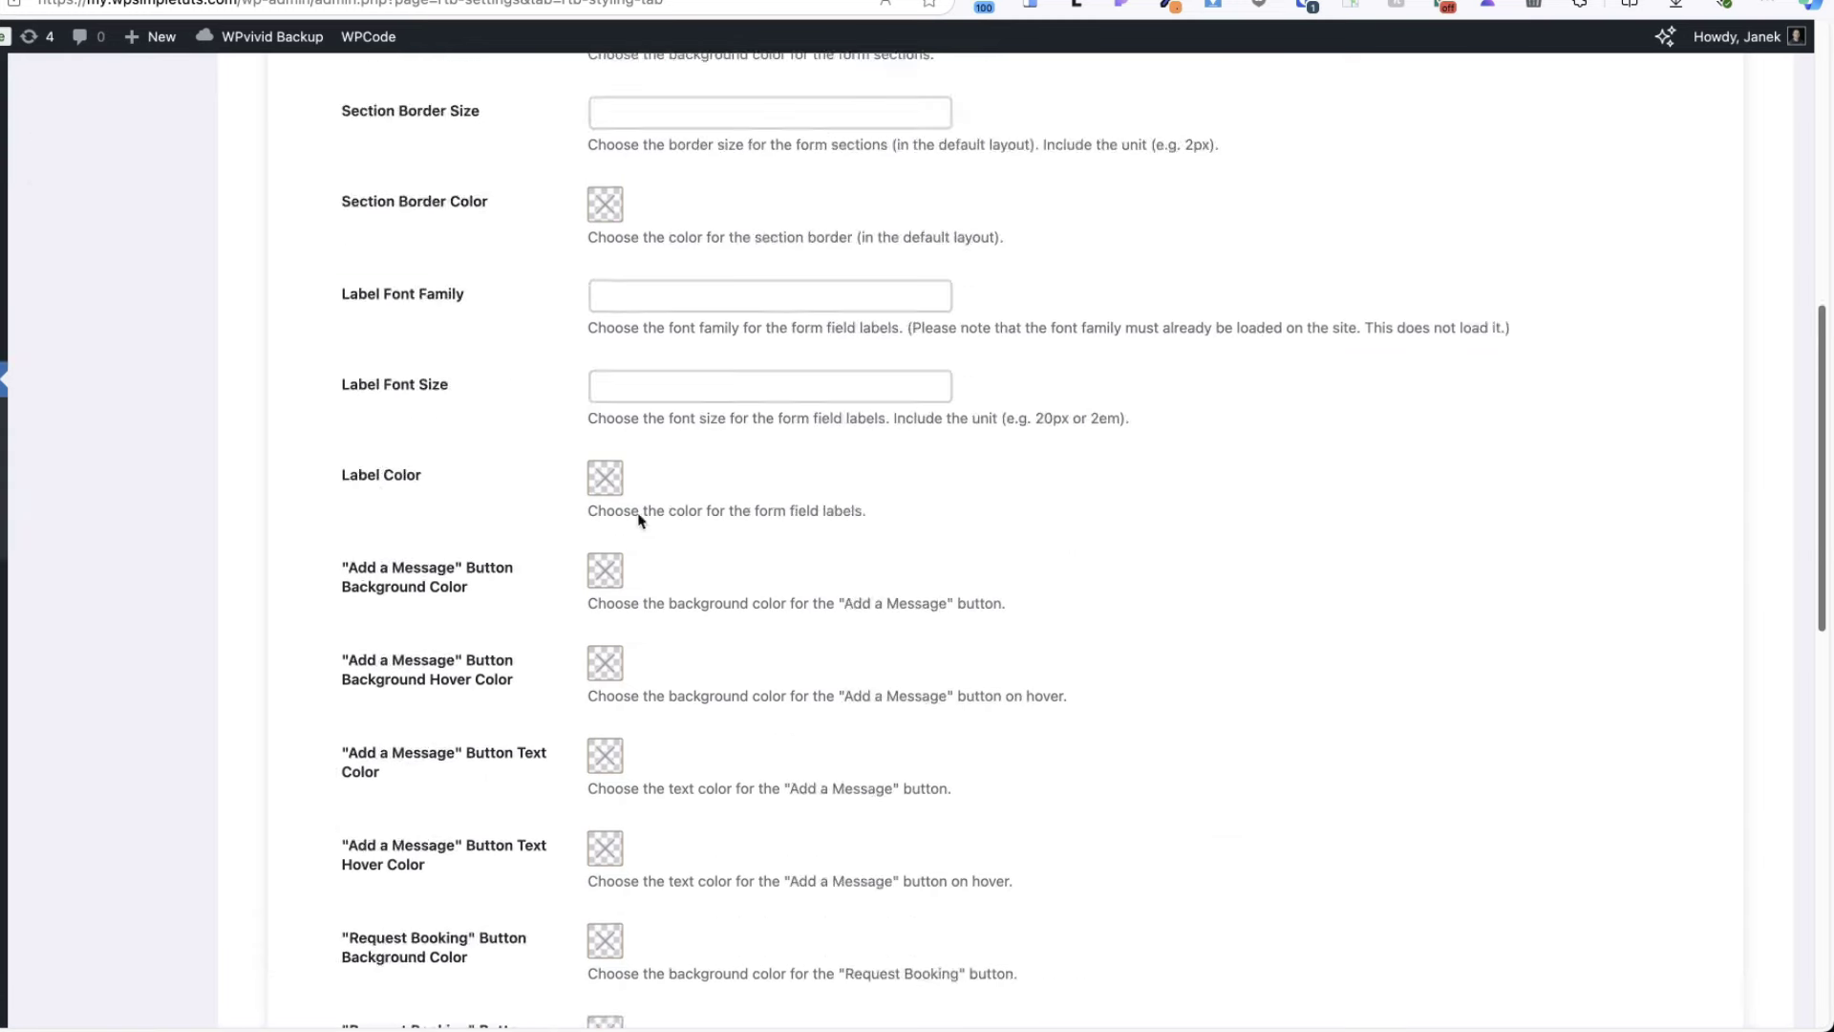
pyautogui.click(94, 476)
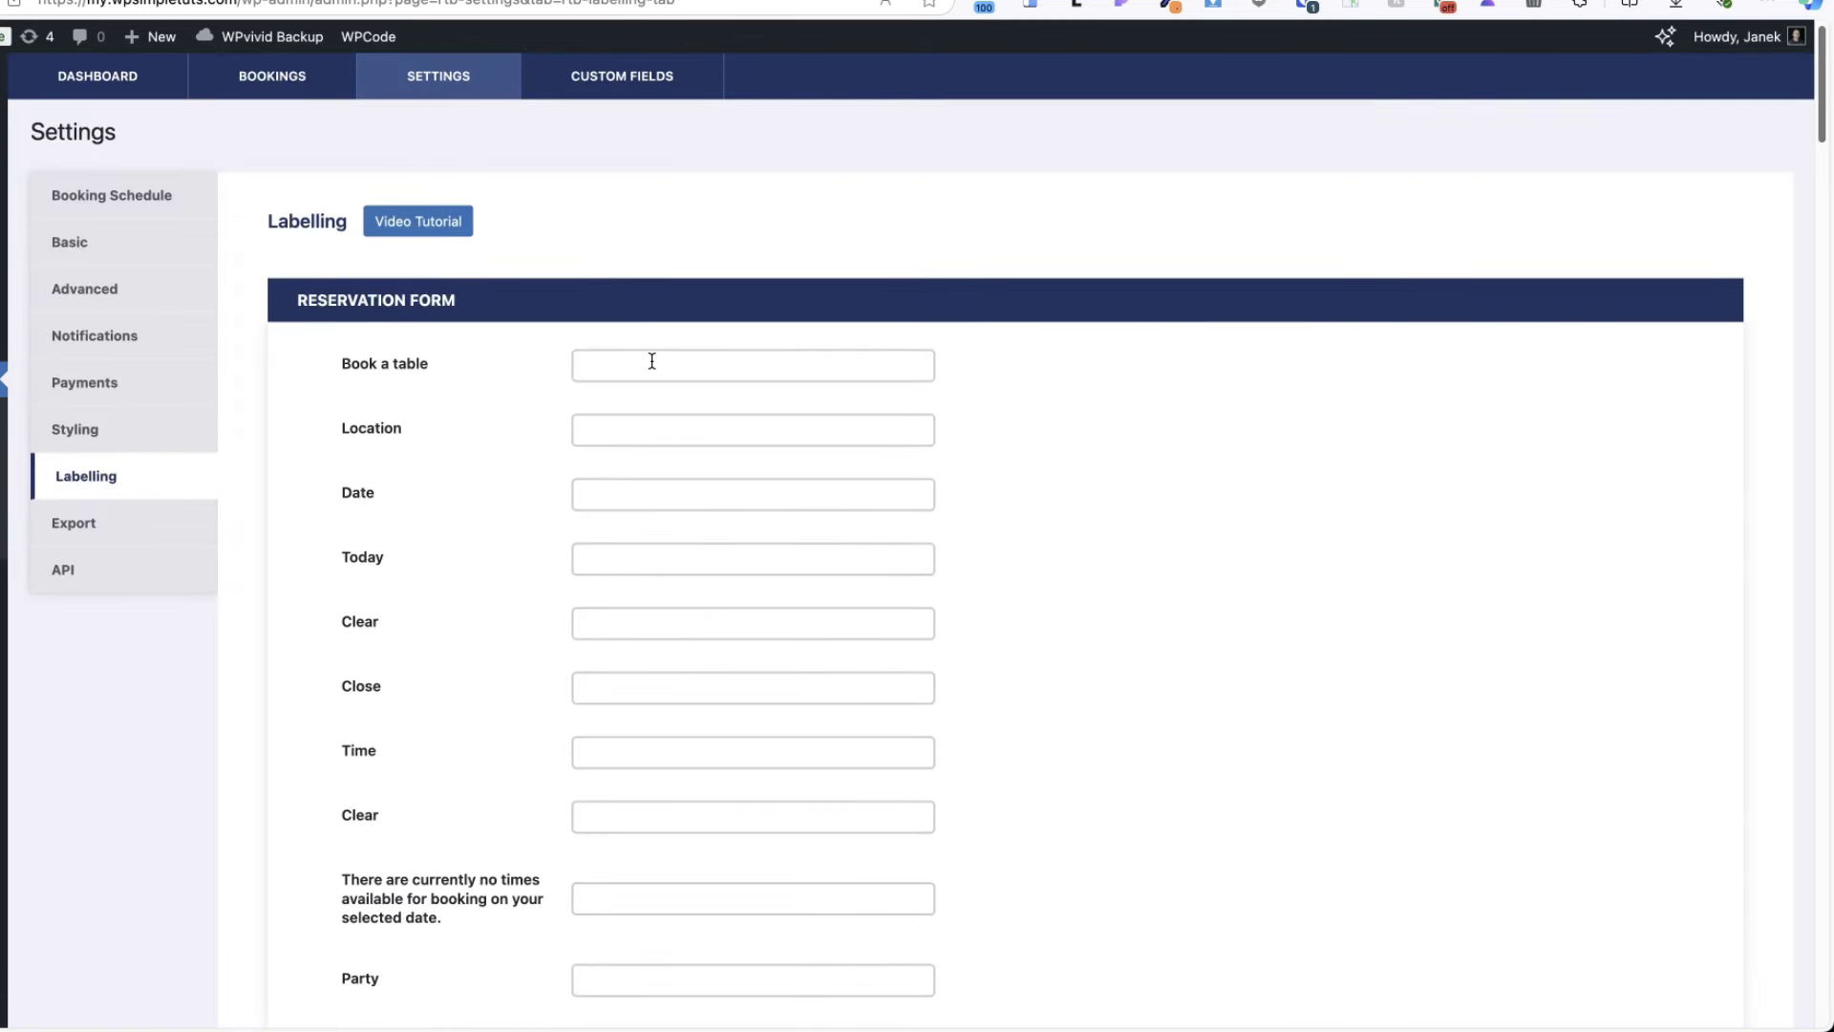
# - Move from Labelling to Export settings showing A4 paper, mPDF renderer and j. F Y date format
pyautogui.scroll(-20, 663, 698)
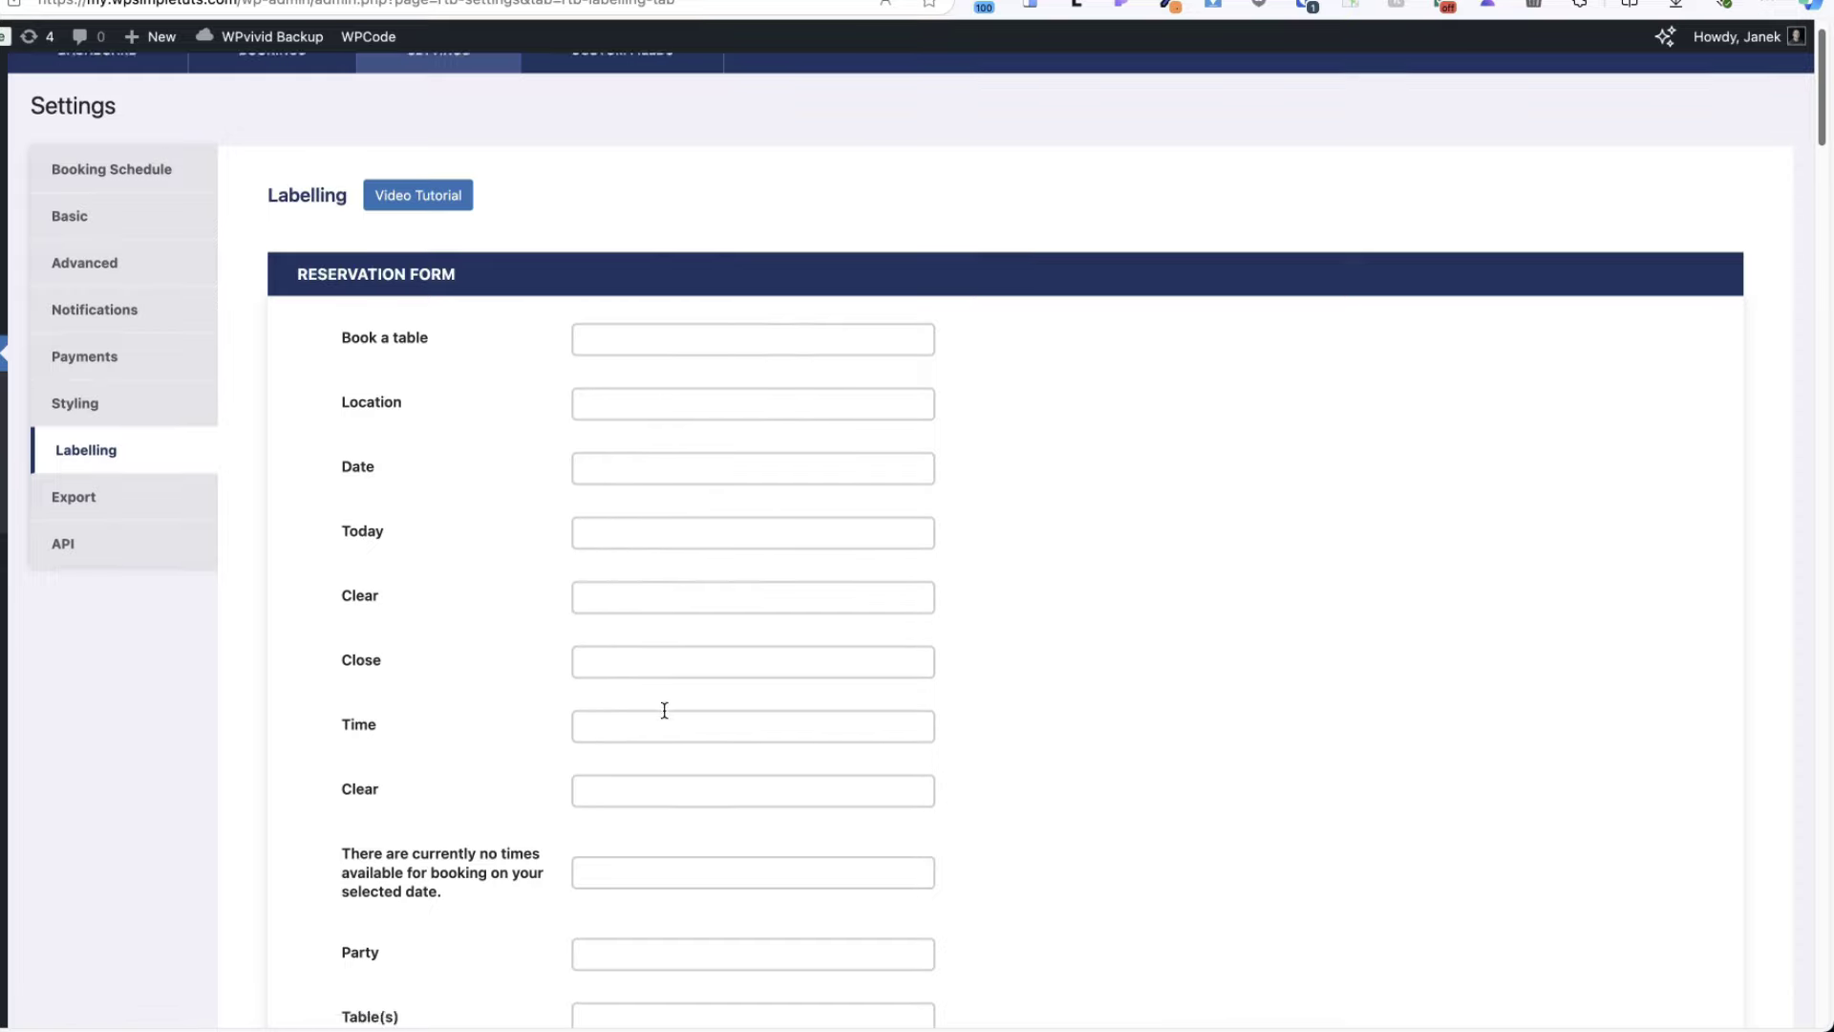
pyautogui.scroll(20, 679, 689)
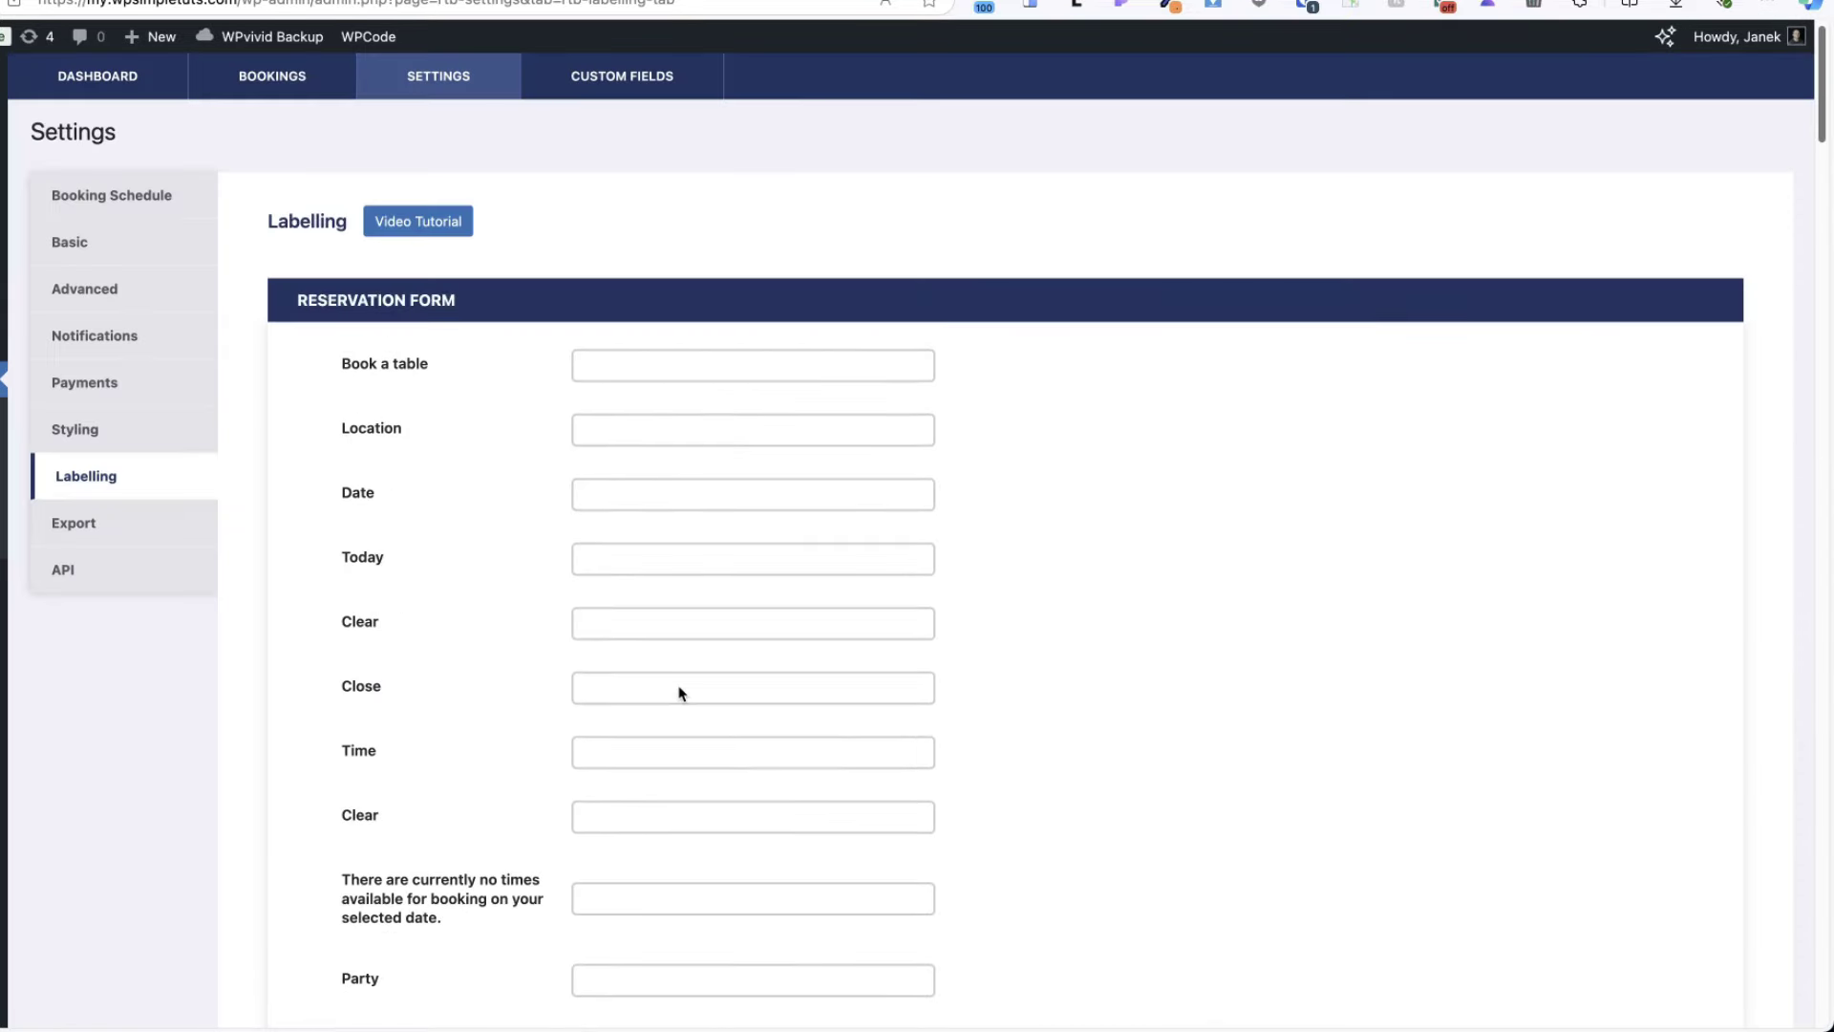
pyautogui.click(80, 528)
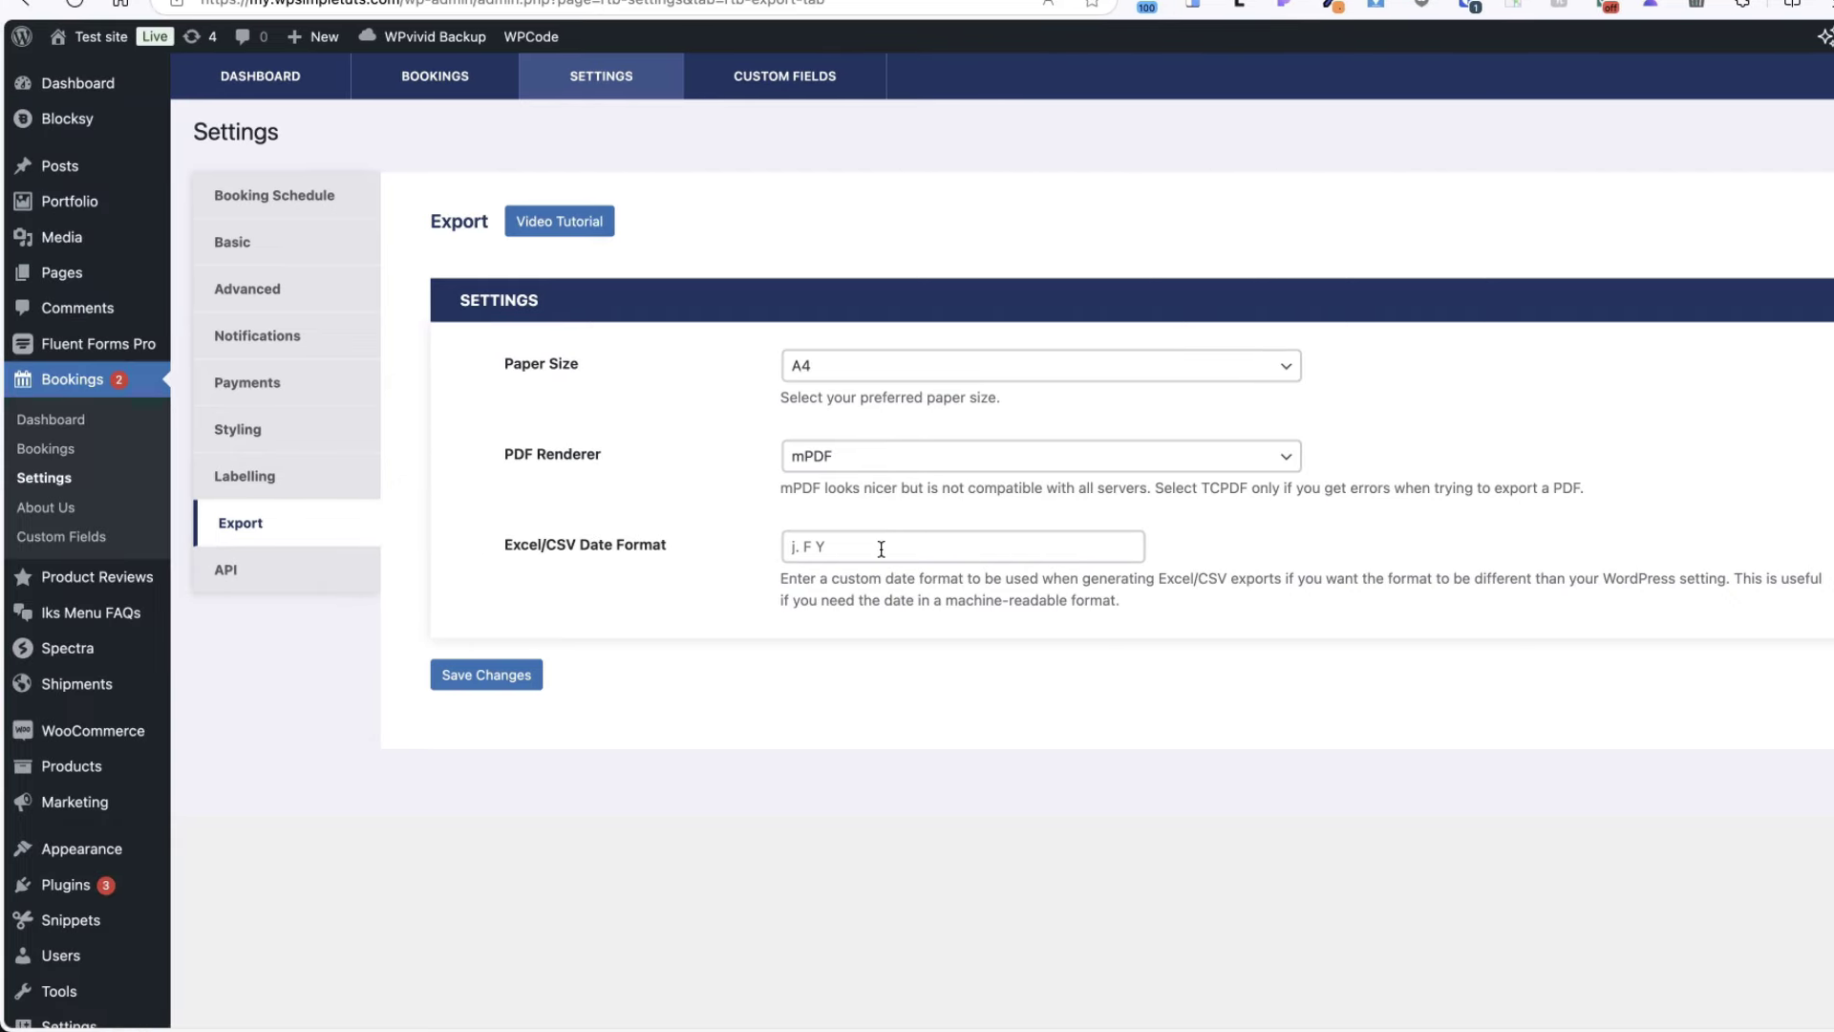
# - Reach the API settings via Bookings, Export Bookings and the export dialog's Settings link
pyautogui.click(52, 449)
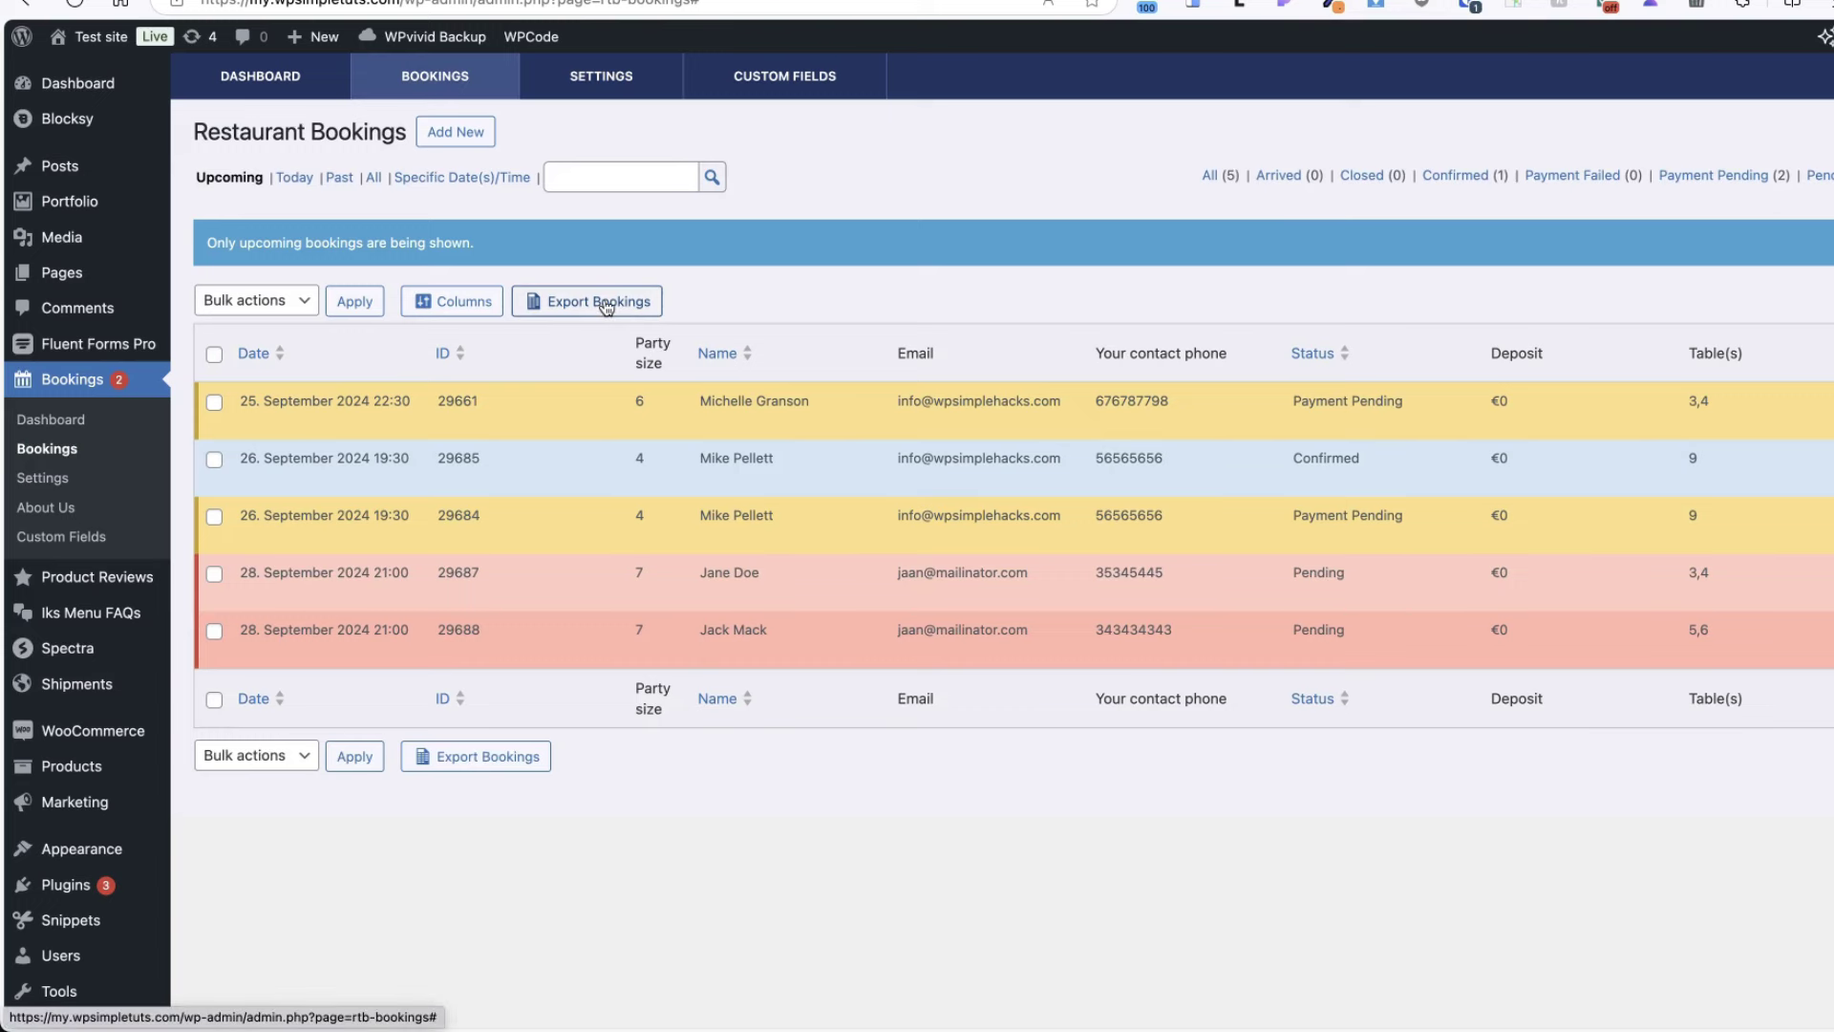
pyautogui.click(605, 305)
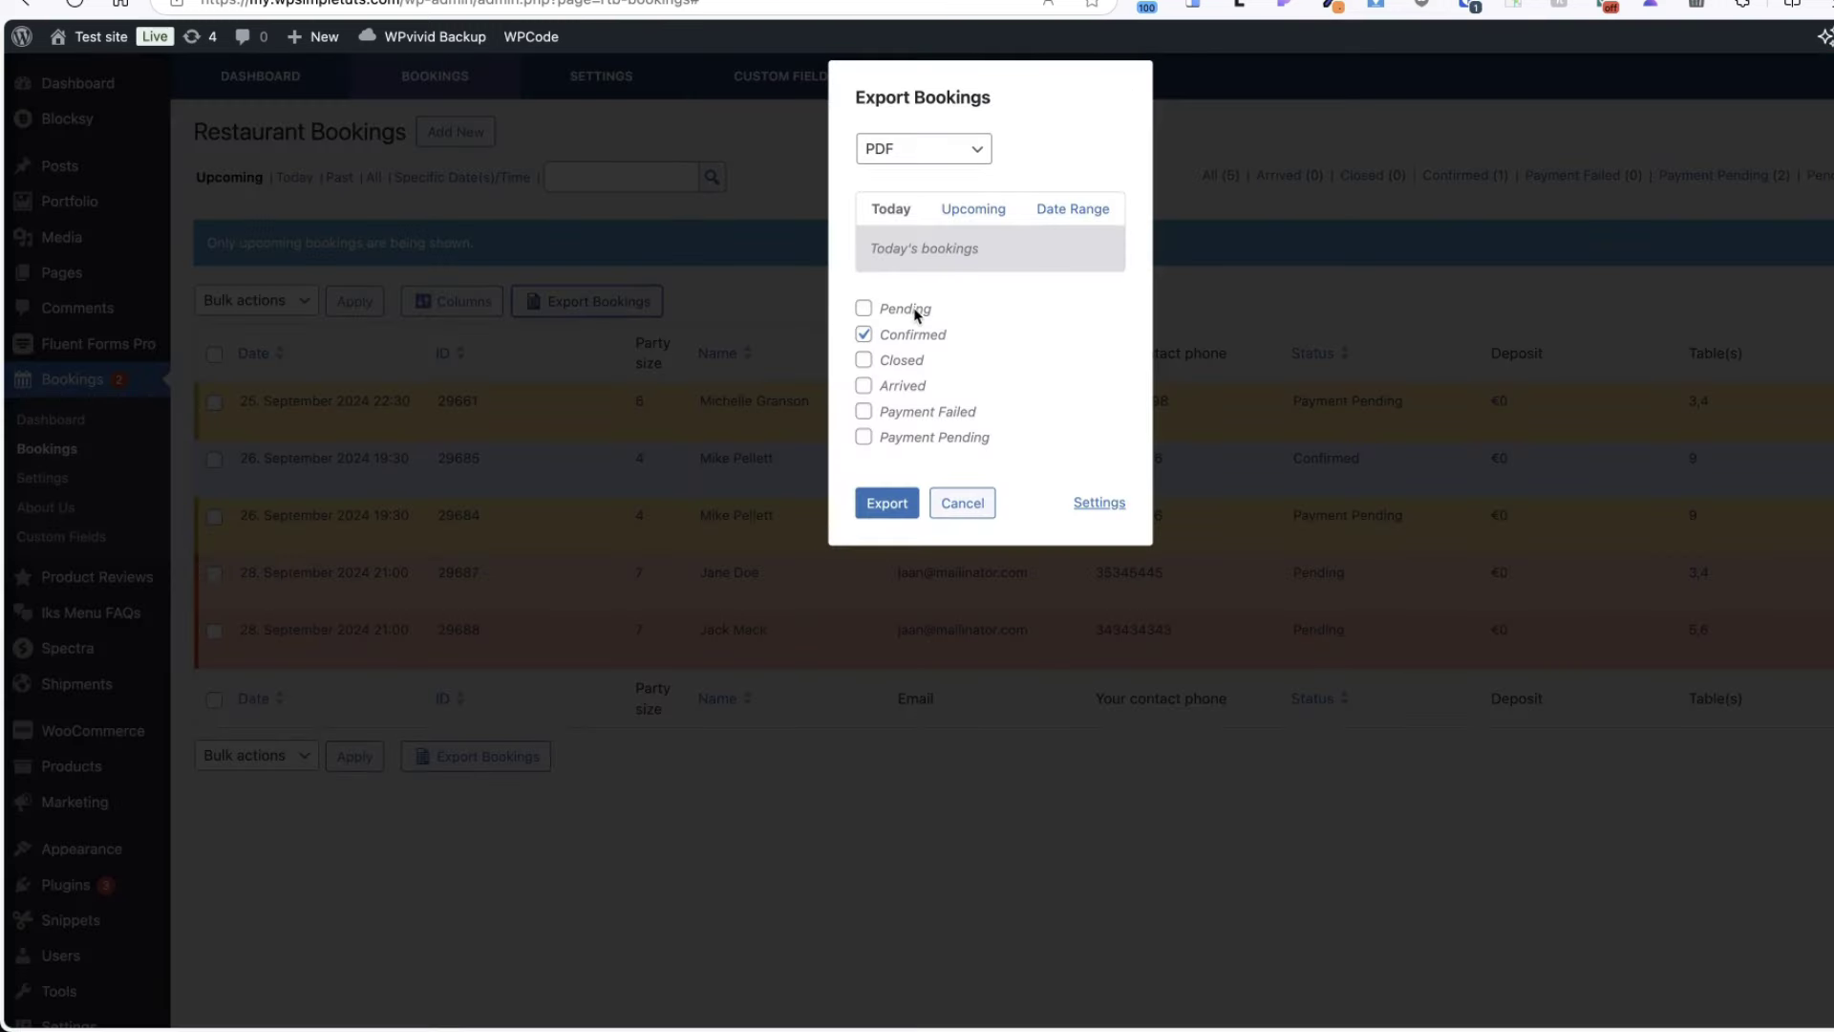
pyautogui.click(1100, 506)
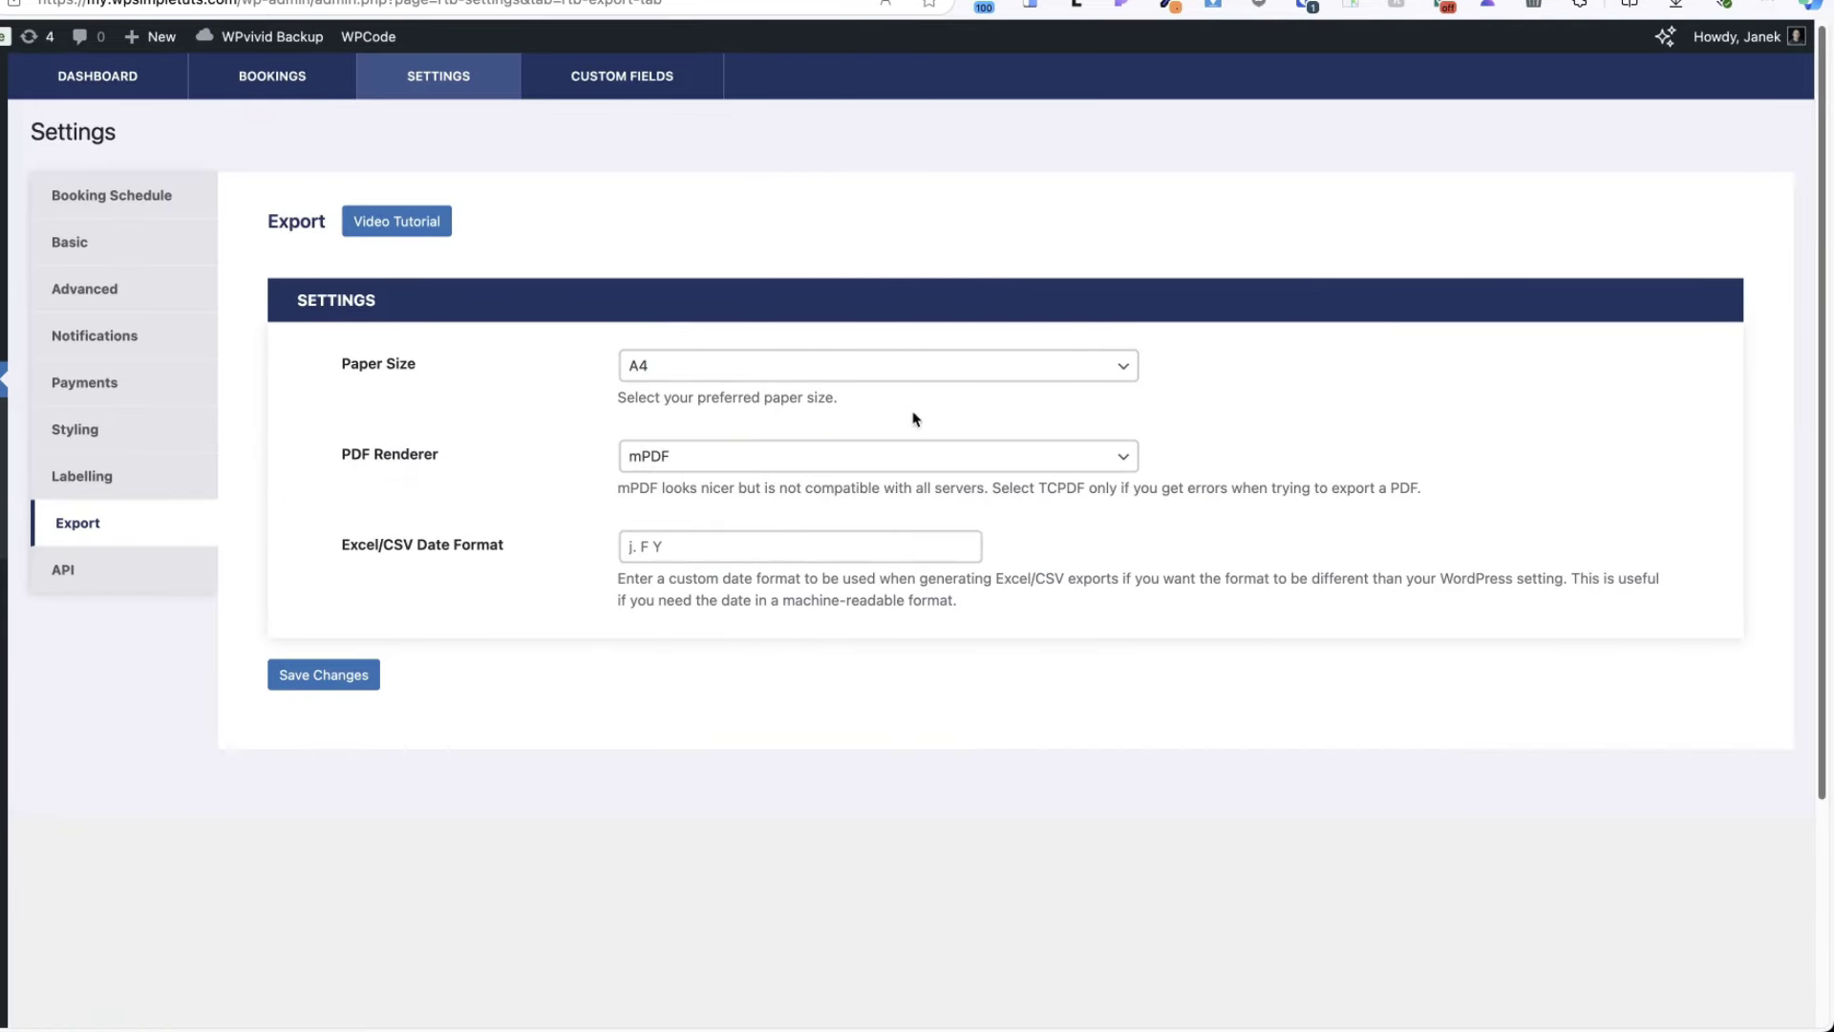
pyautogui.click(67, 571)
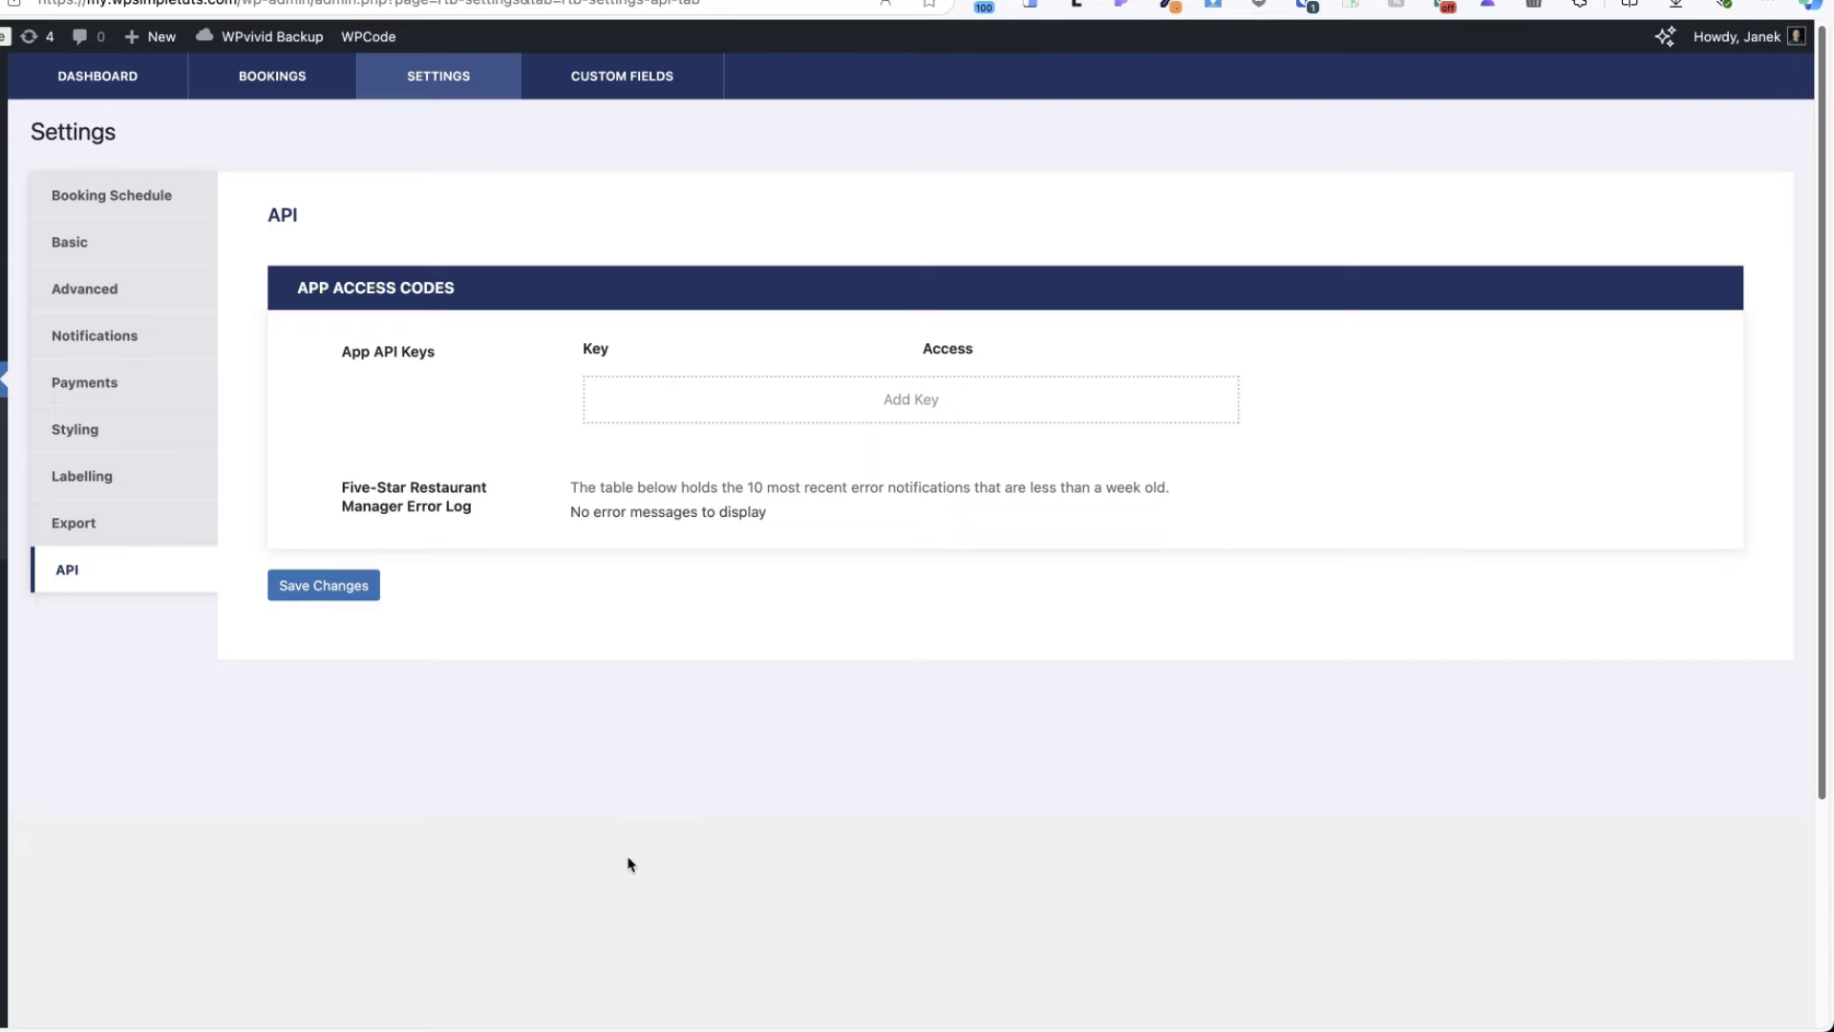
# - Go to the CUSTOM FIELDS tab listing the form fields from Book a table to Message
pyautogui.click(582, 817)
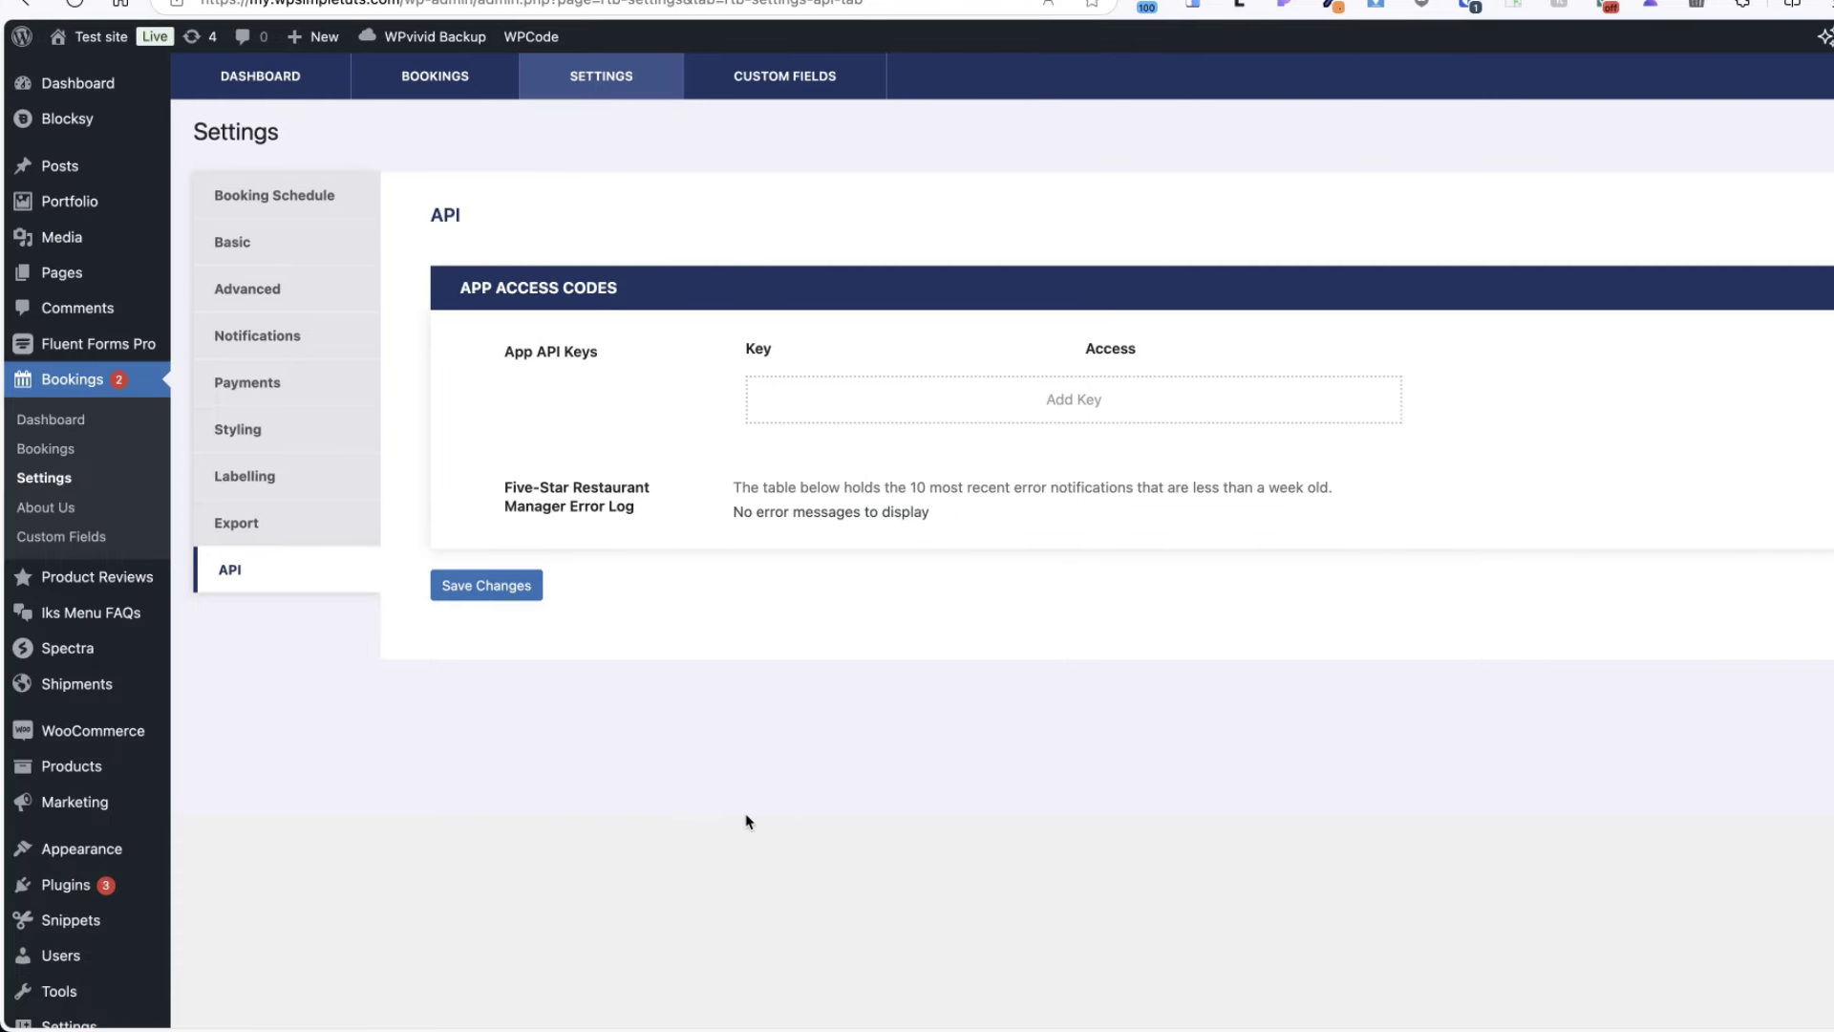
pyautogui.click(782, 82)
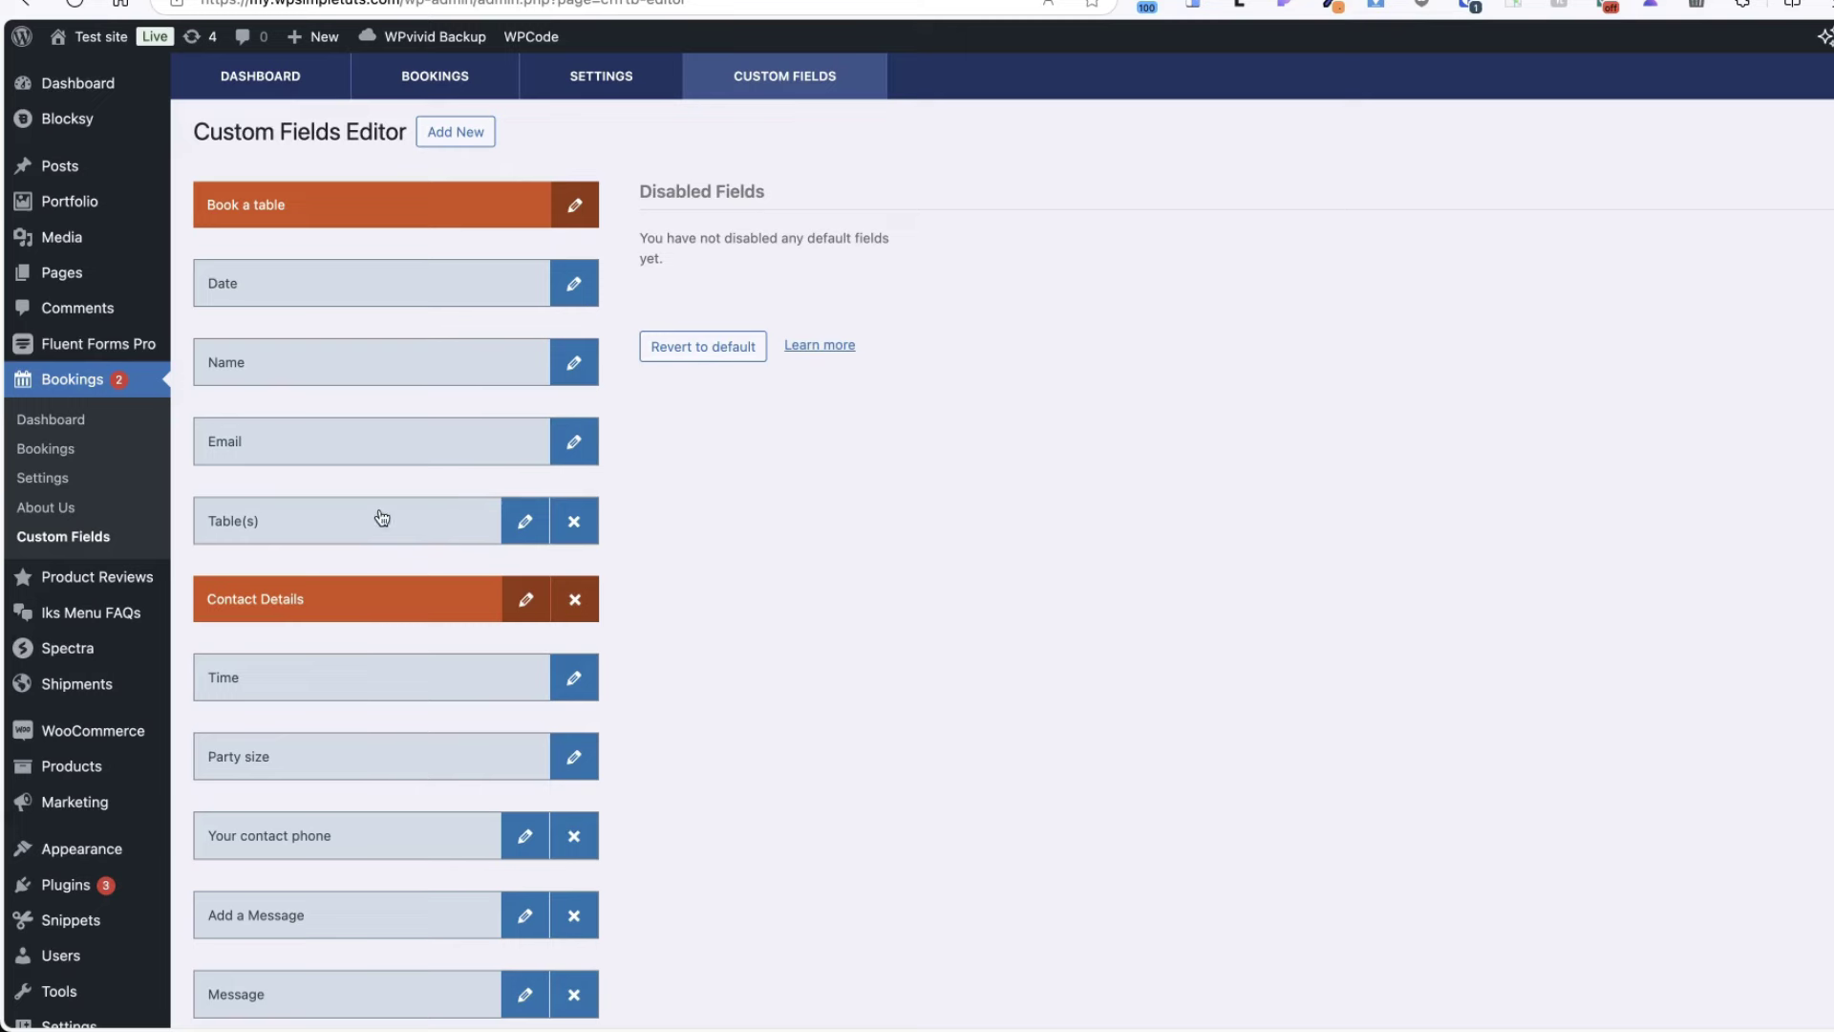
pyautogui.moveTo(382, 519); pyautogui.dragTo(401, 283)
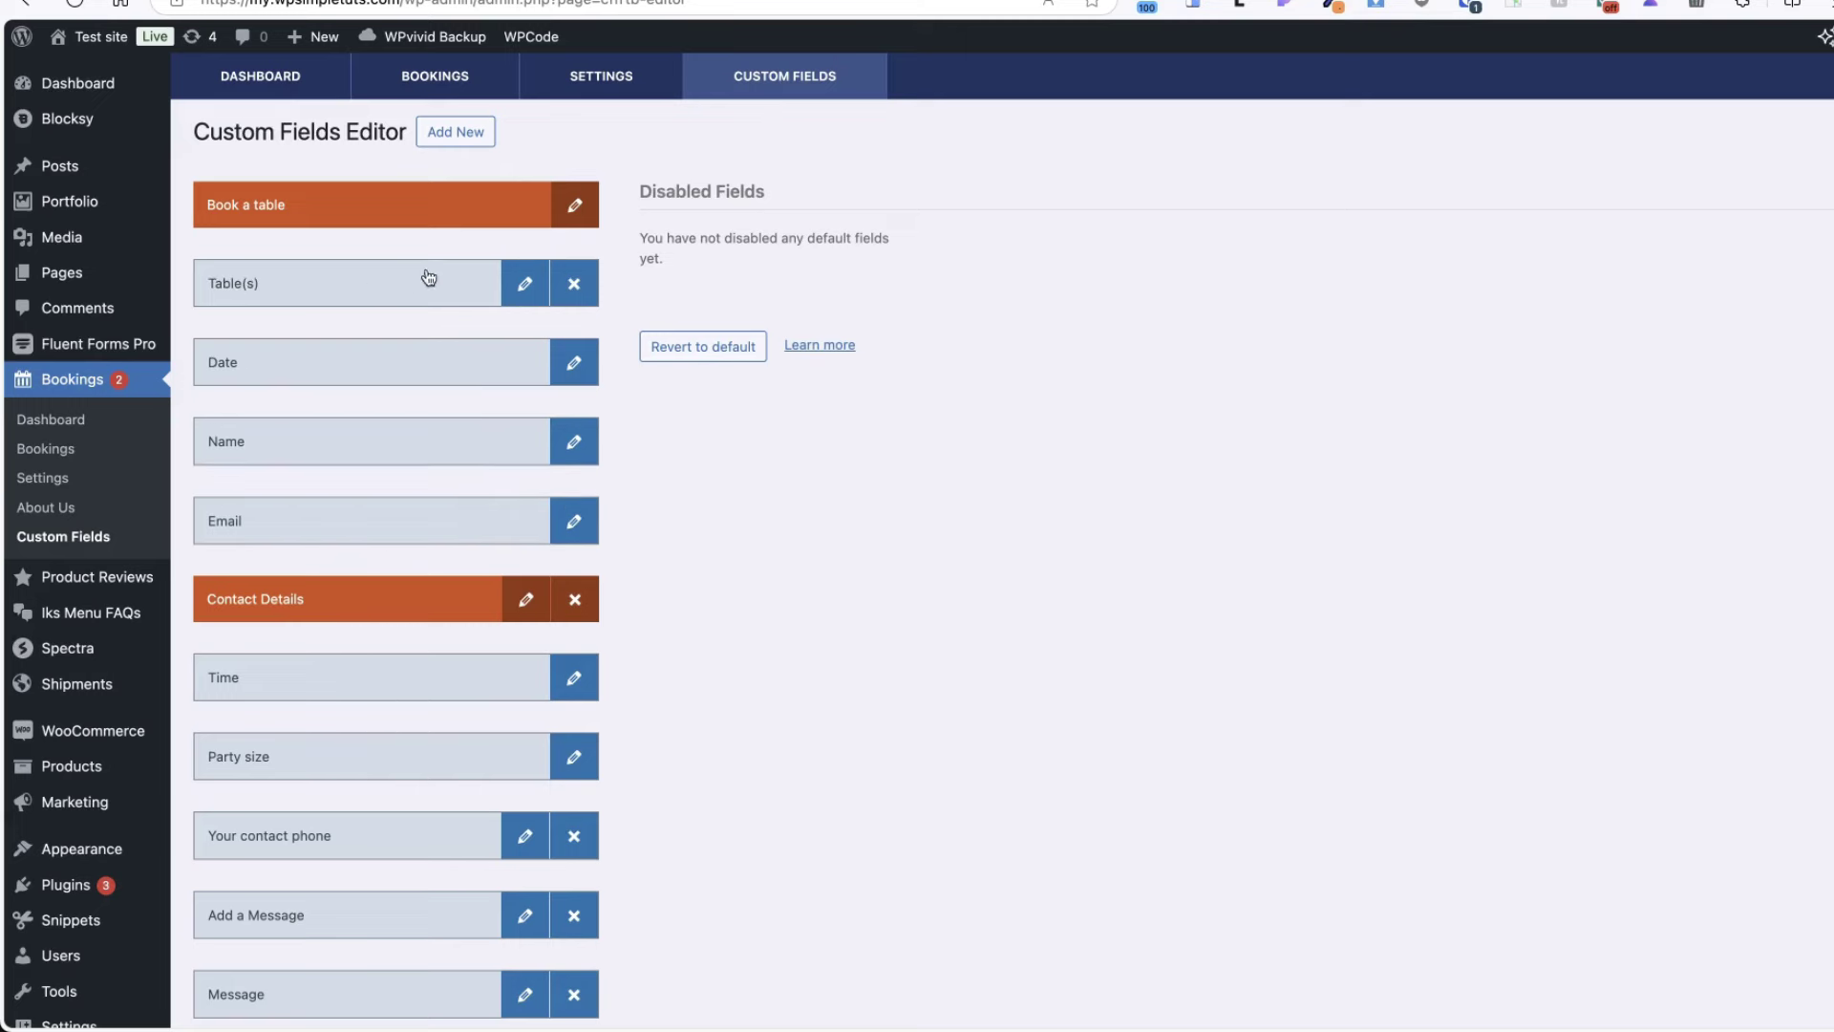
pyautogui.scroll(-3, 783, 353)
pyautogui.scroll(3, 781, 381)
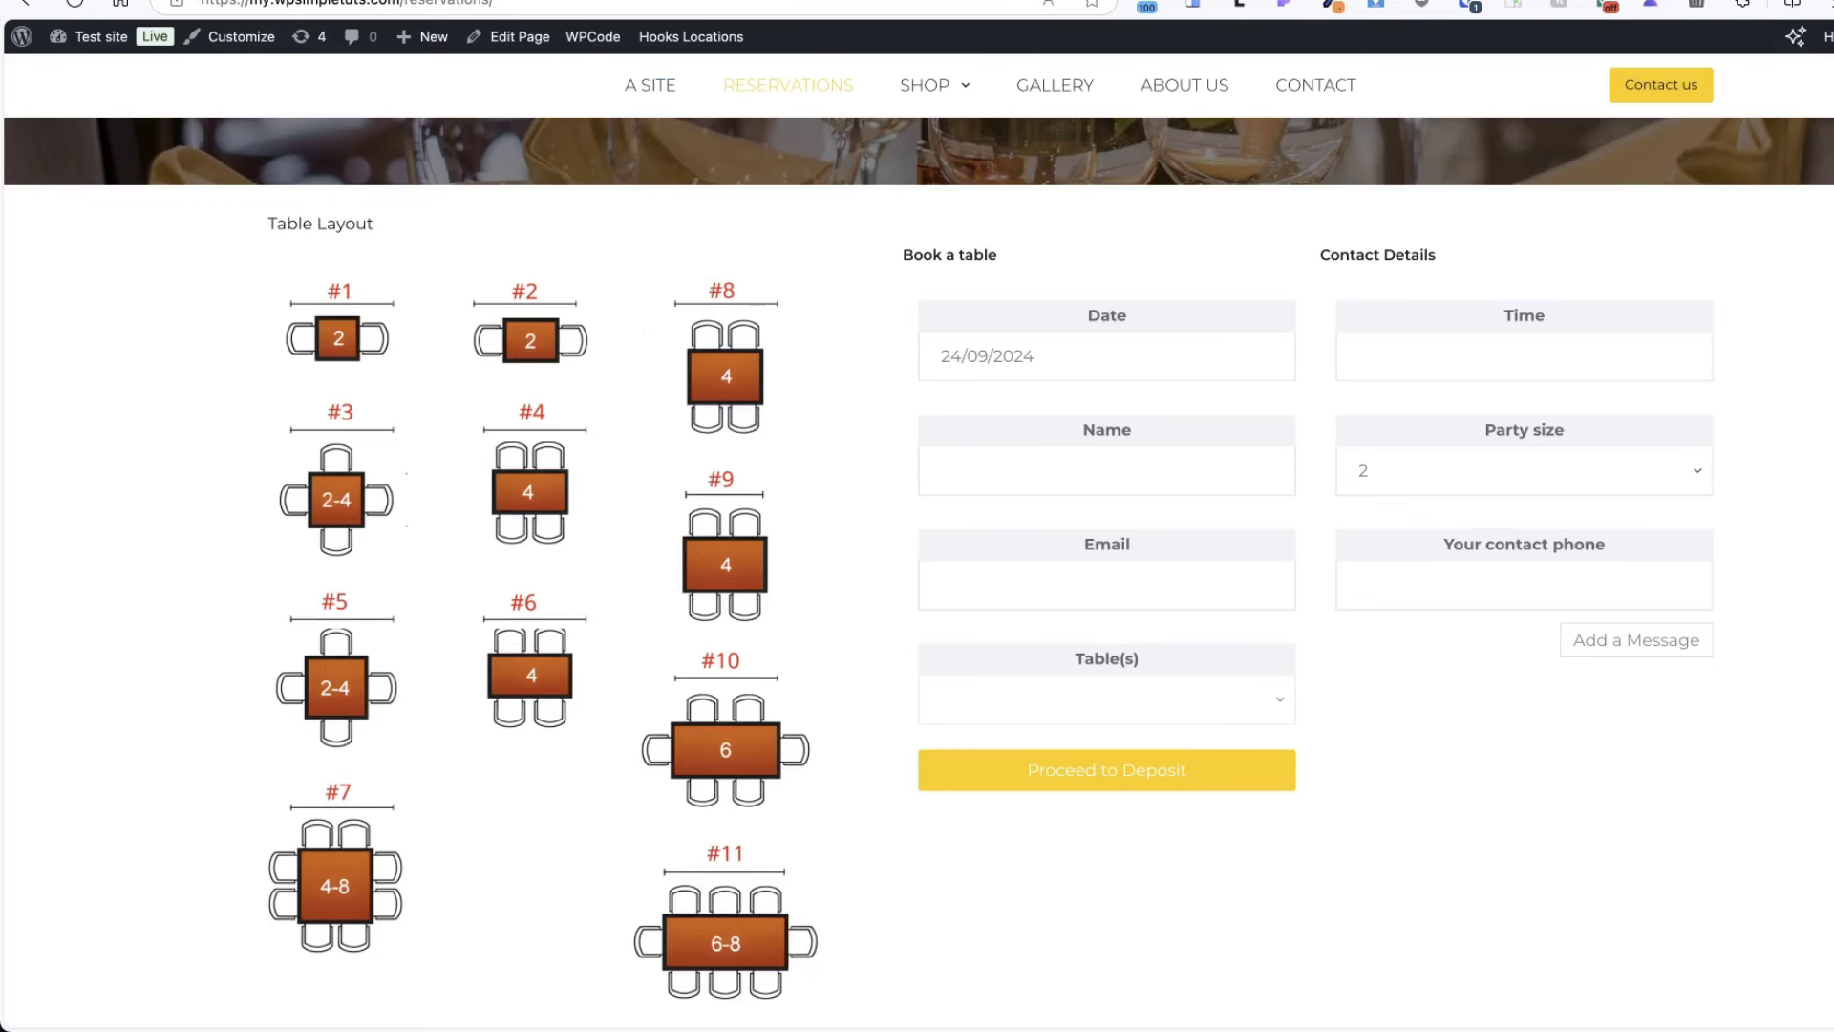
pyautogui.click(75, 4)
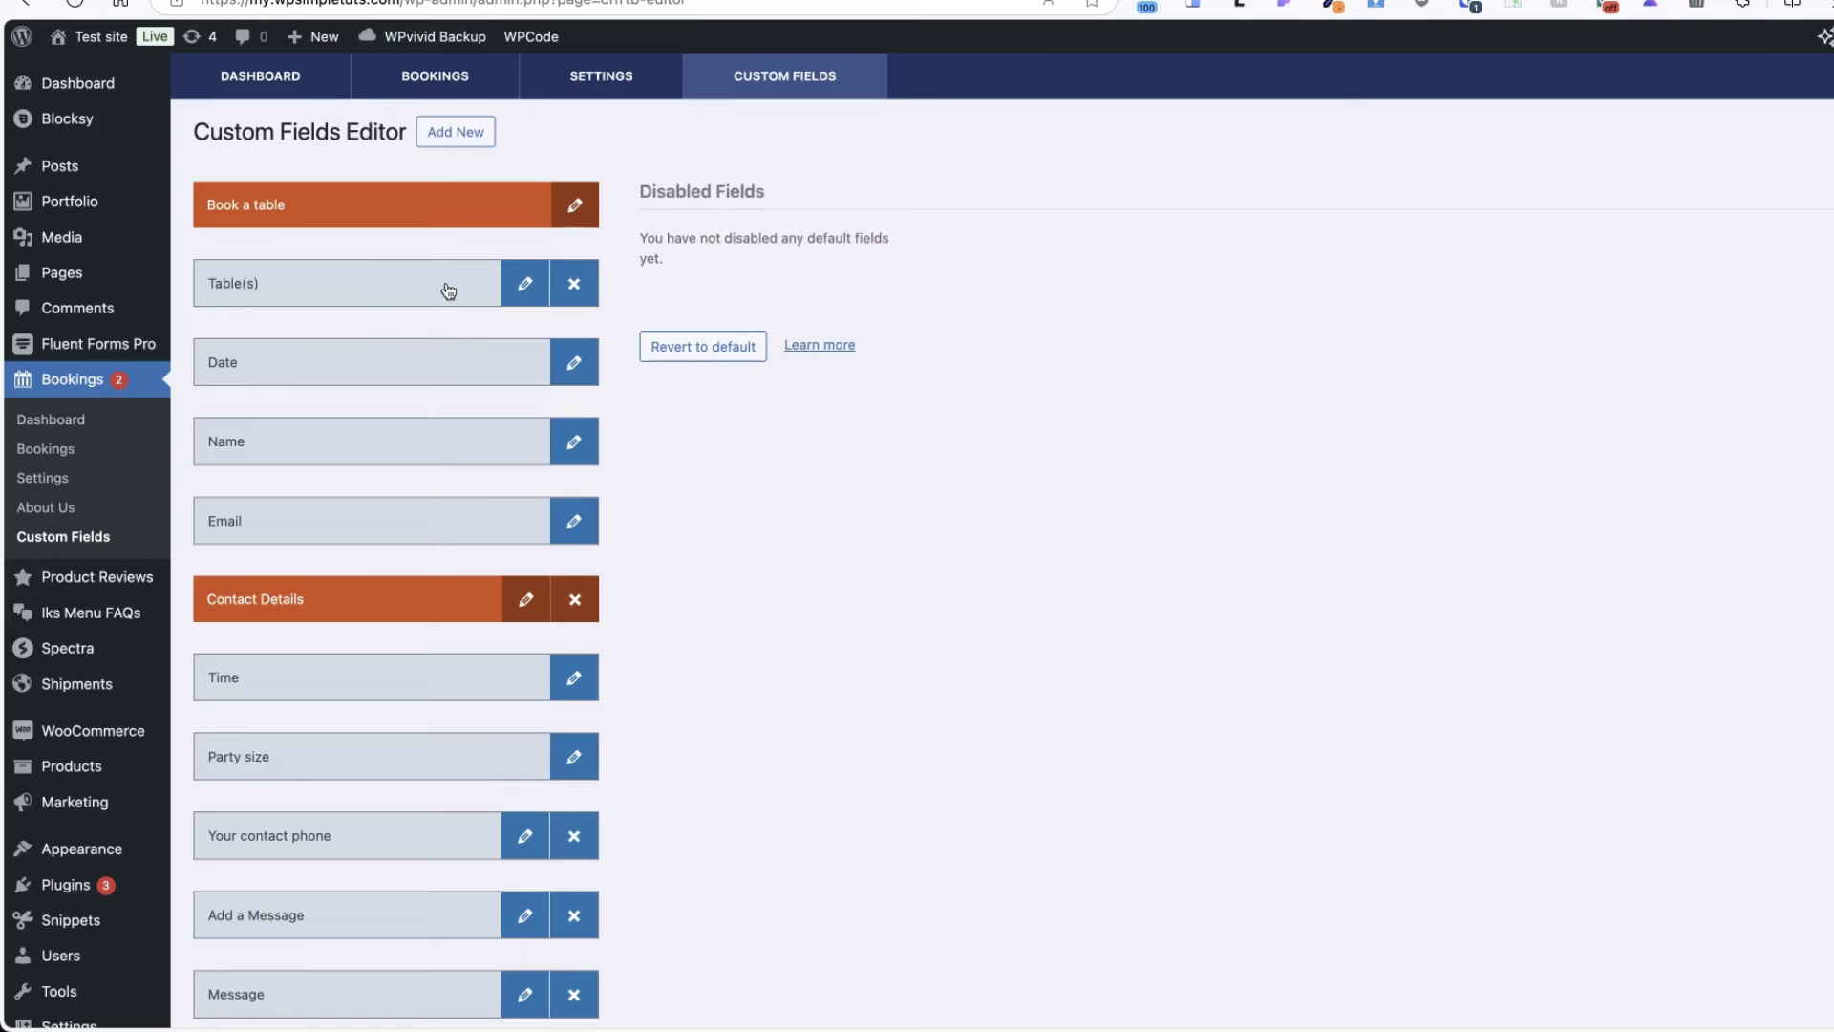
pyautogui.moveTo(371, 285); pyautogui.dragTo(369, 518)
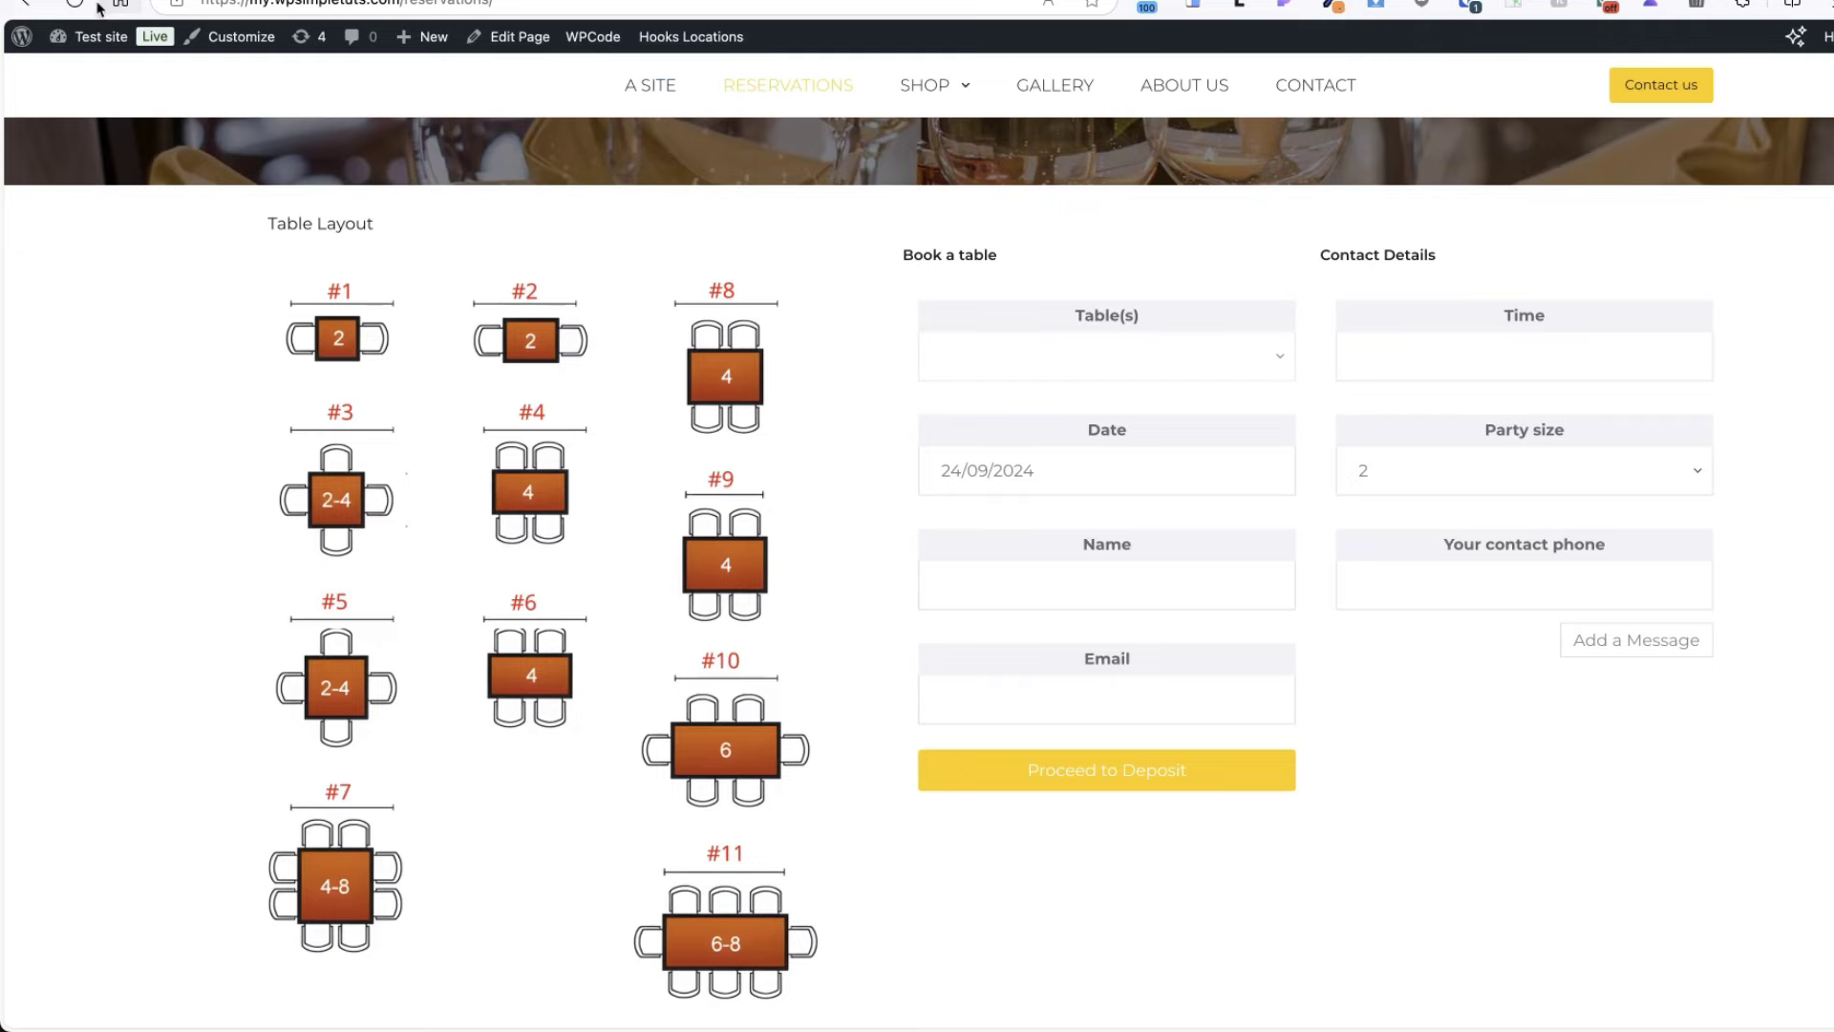
pyautogui.click(74, 4)
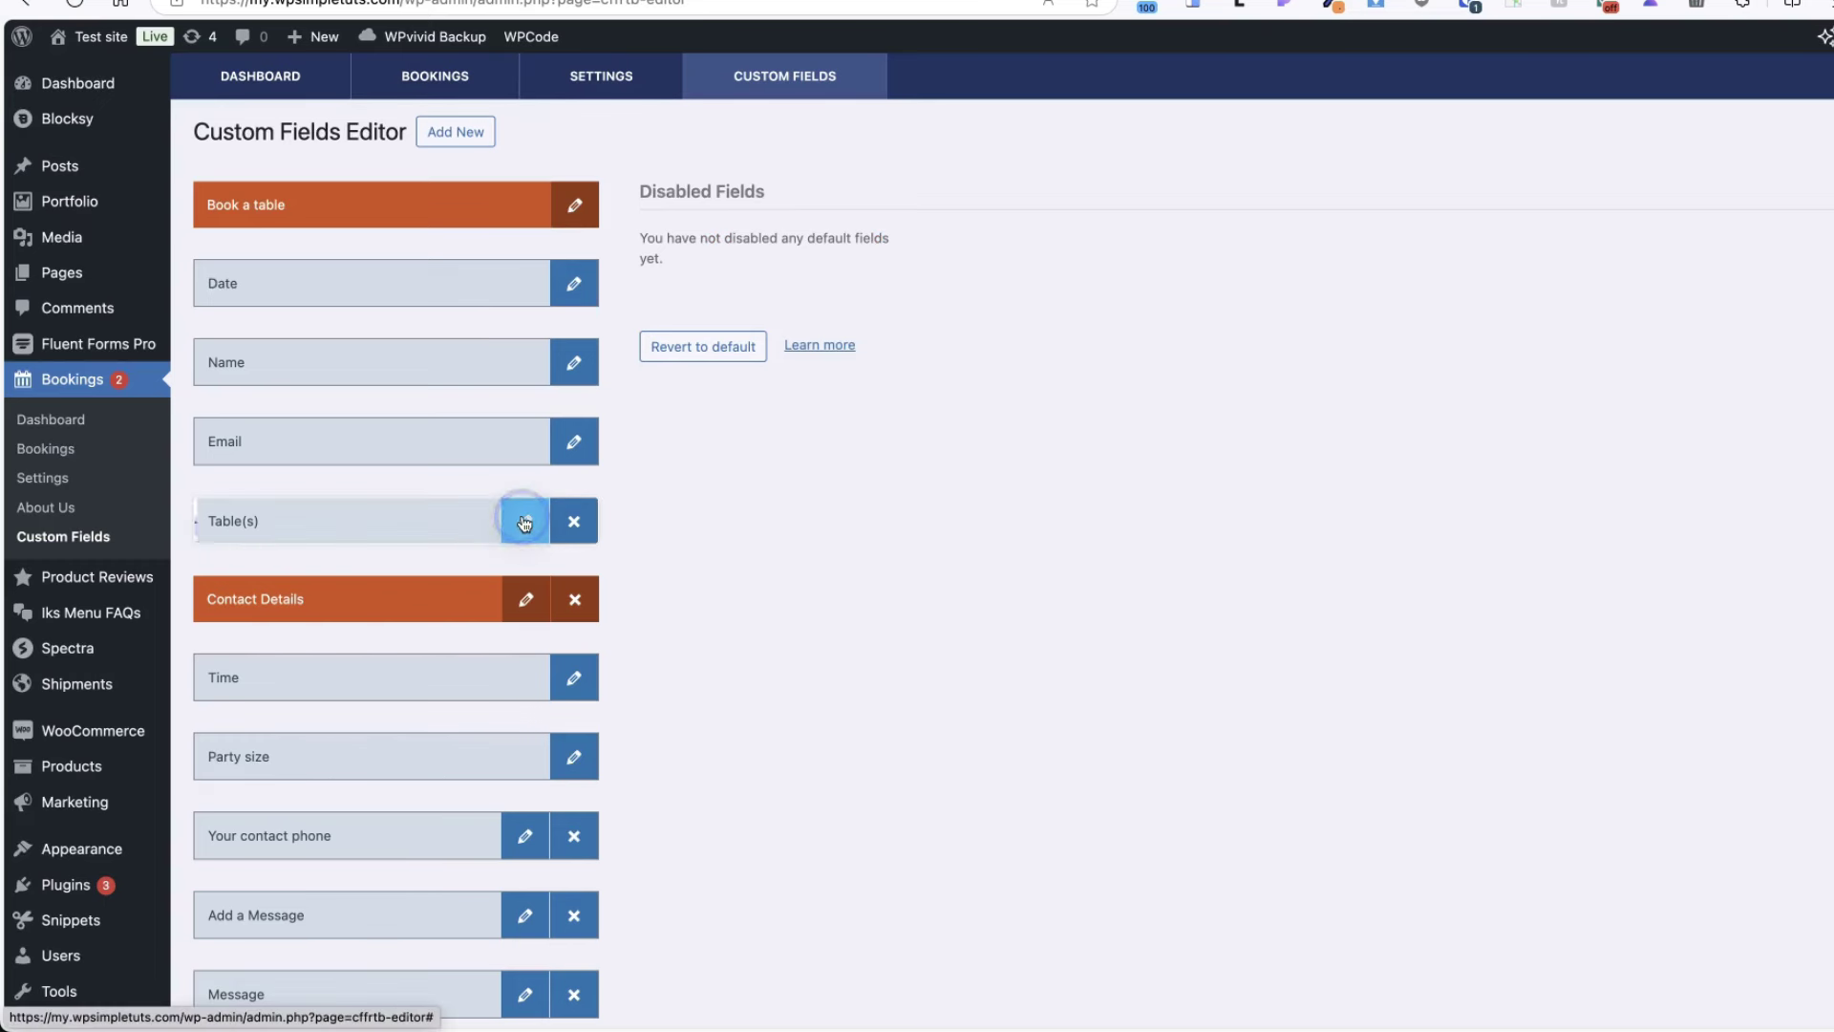
pyautogui.click(524, 523)
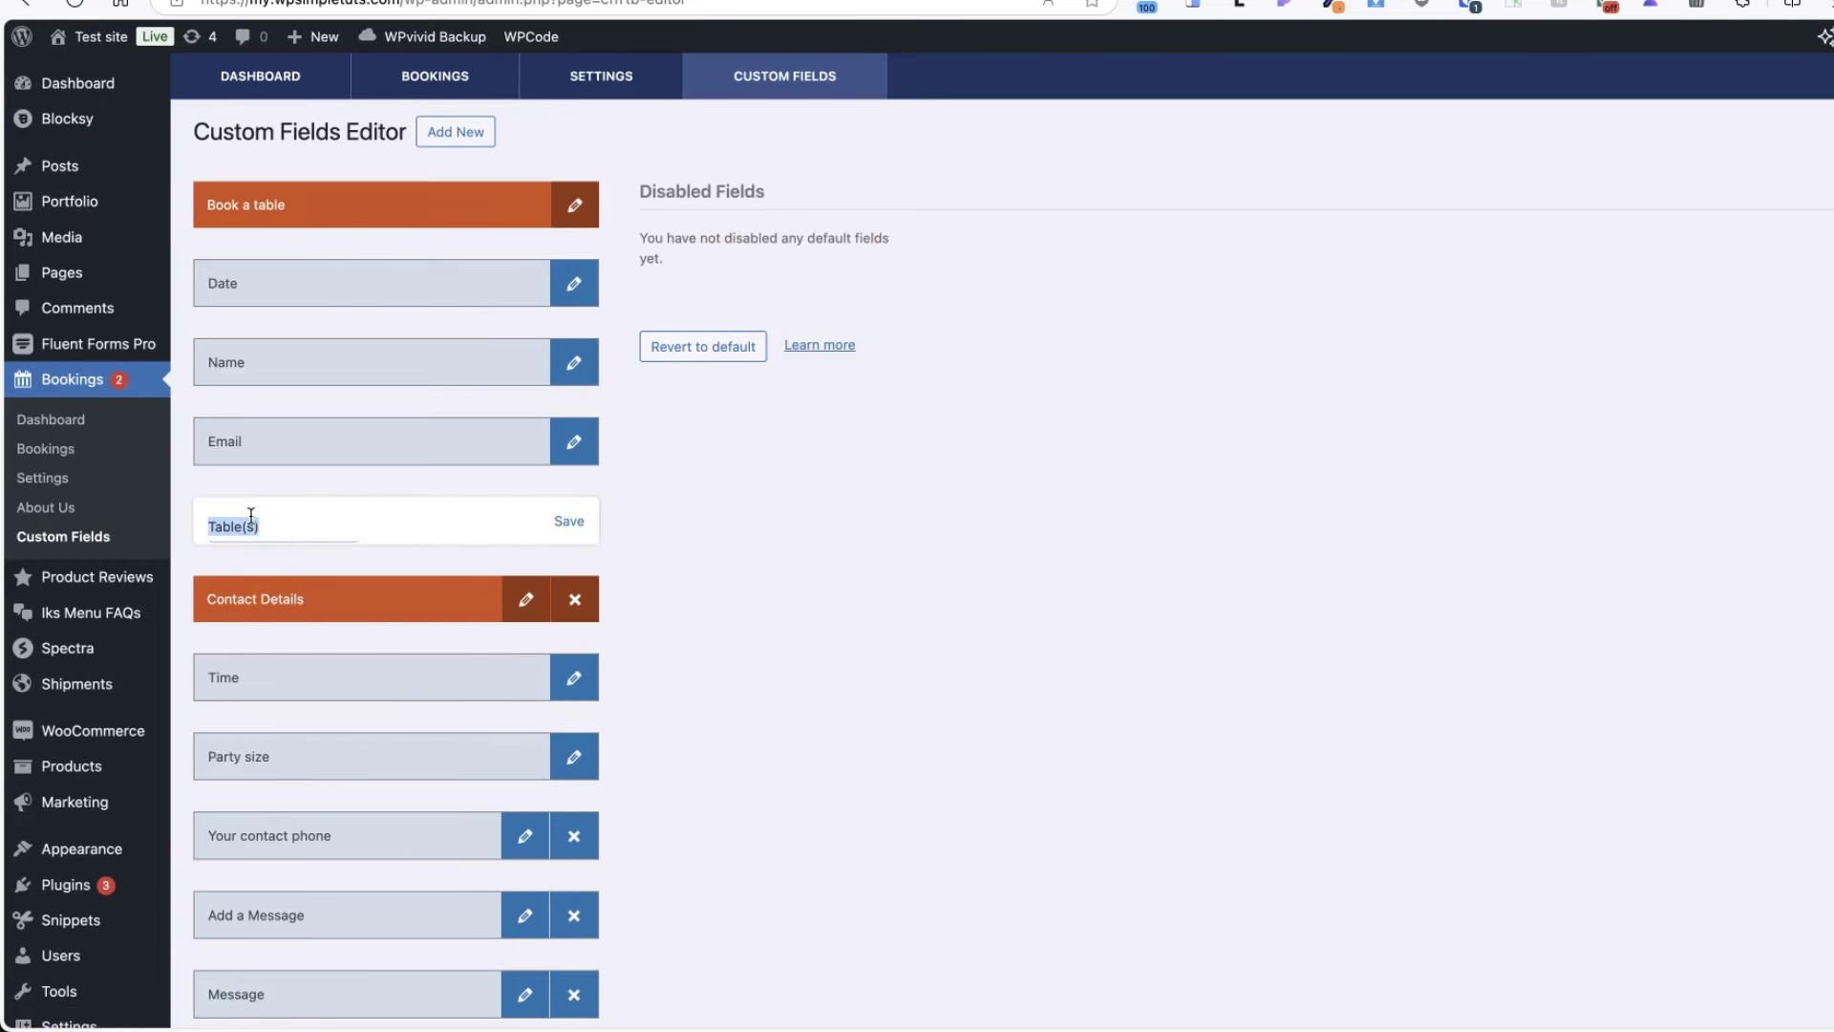
pyautogui.press('Return')
pyautogui.scroll(-3, 955, 574)
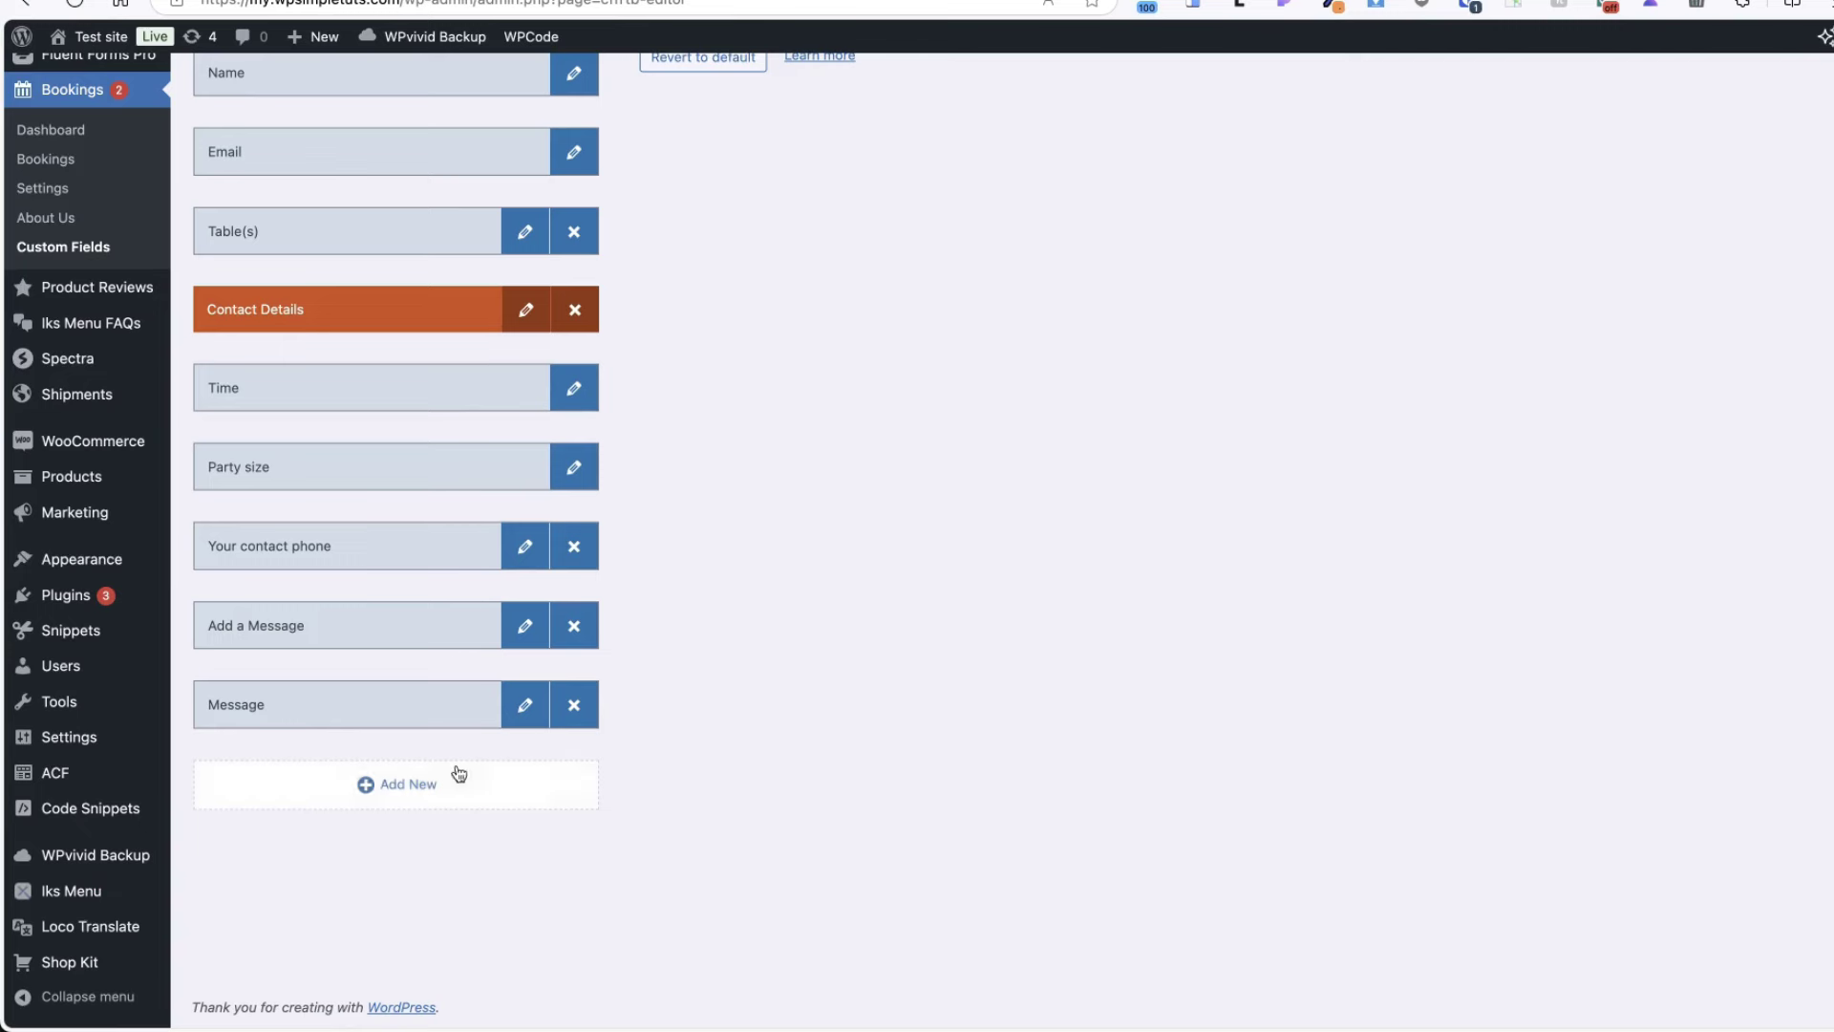
pyautogui.click(398, 784)
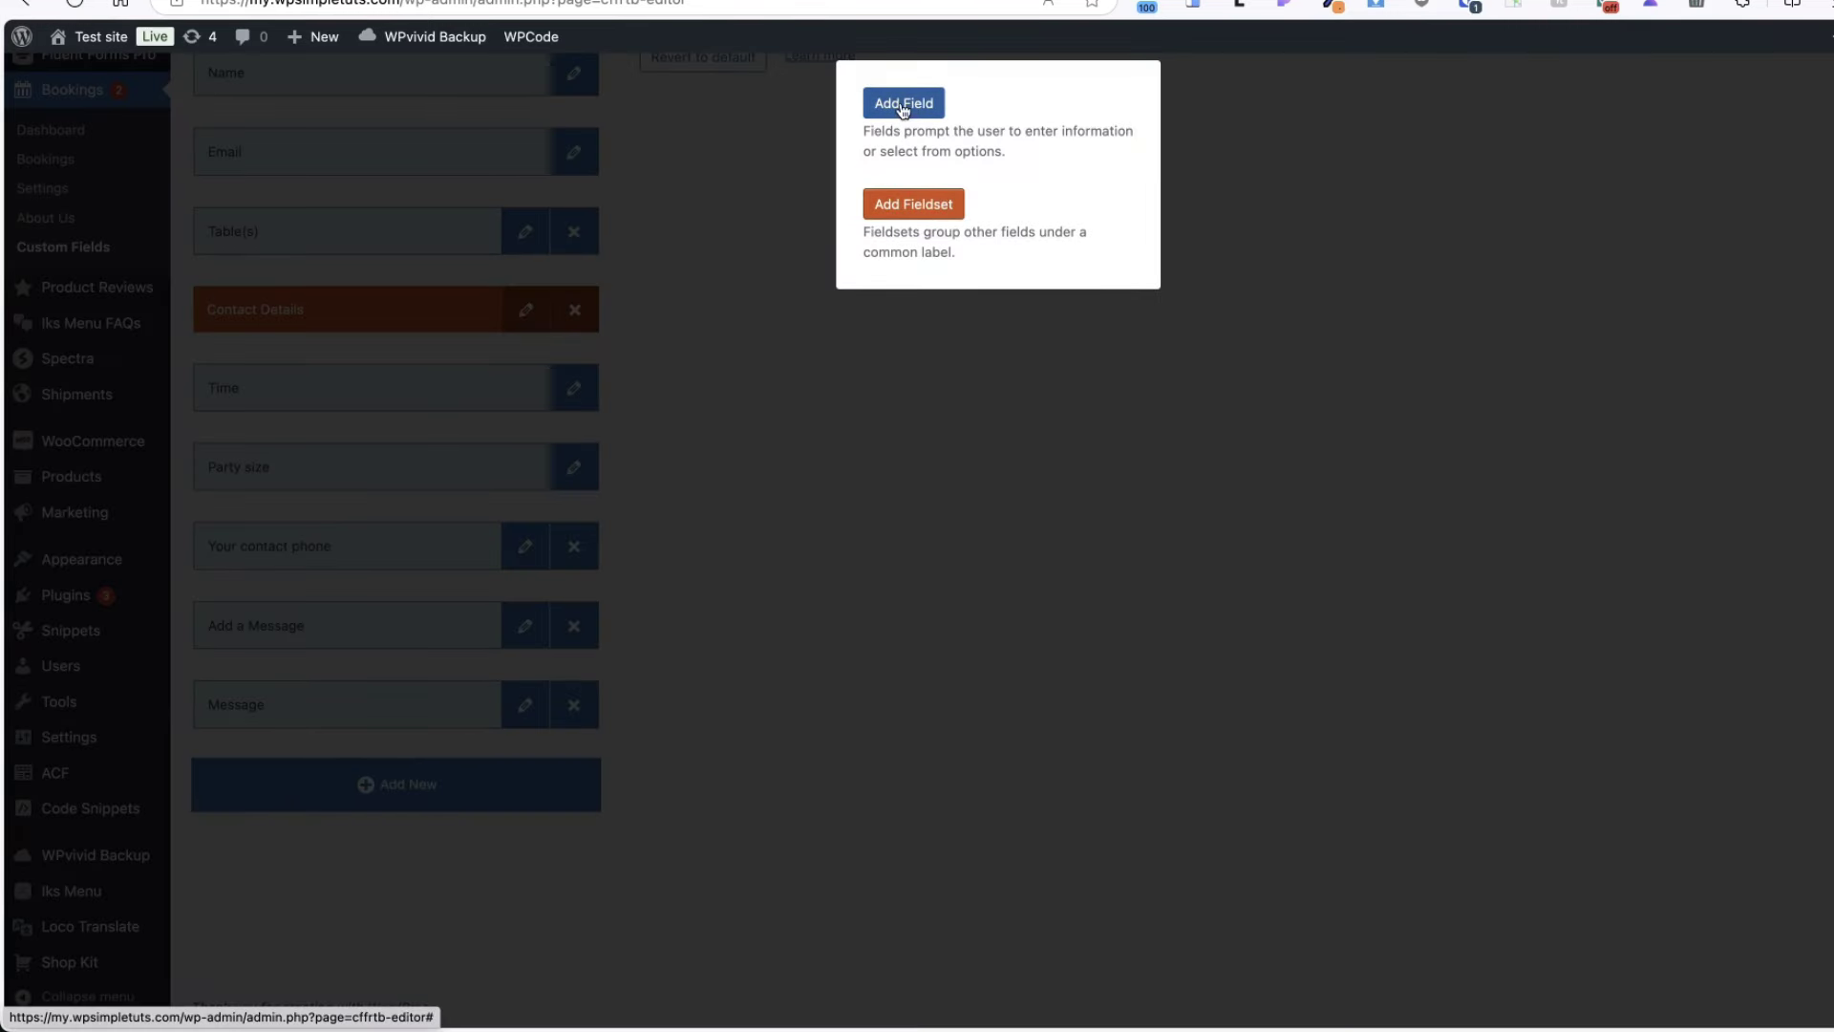
pyautogui.click(1003, 512)
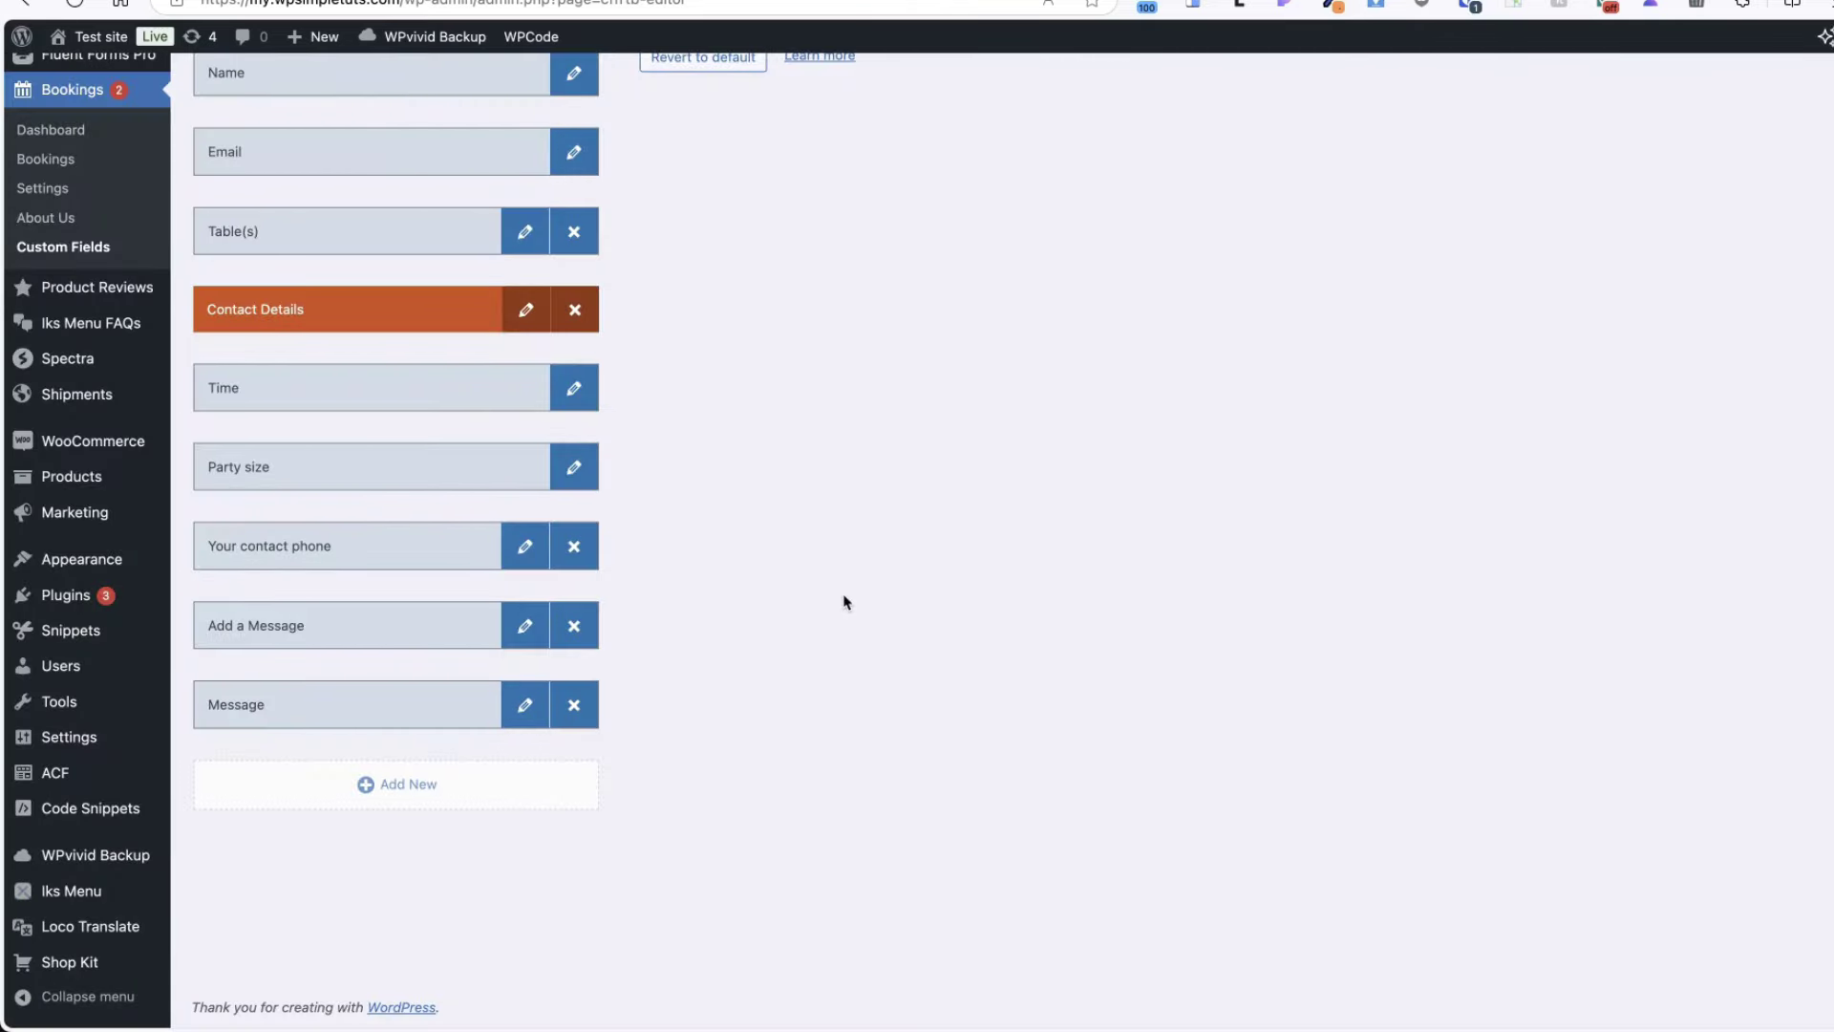
pyautogui.scroll(5, 844, 602)
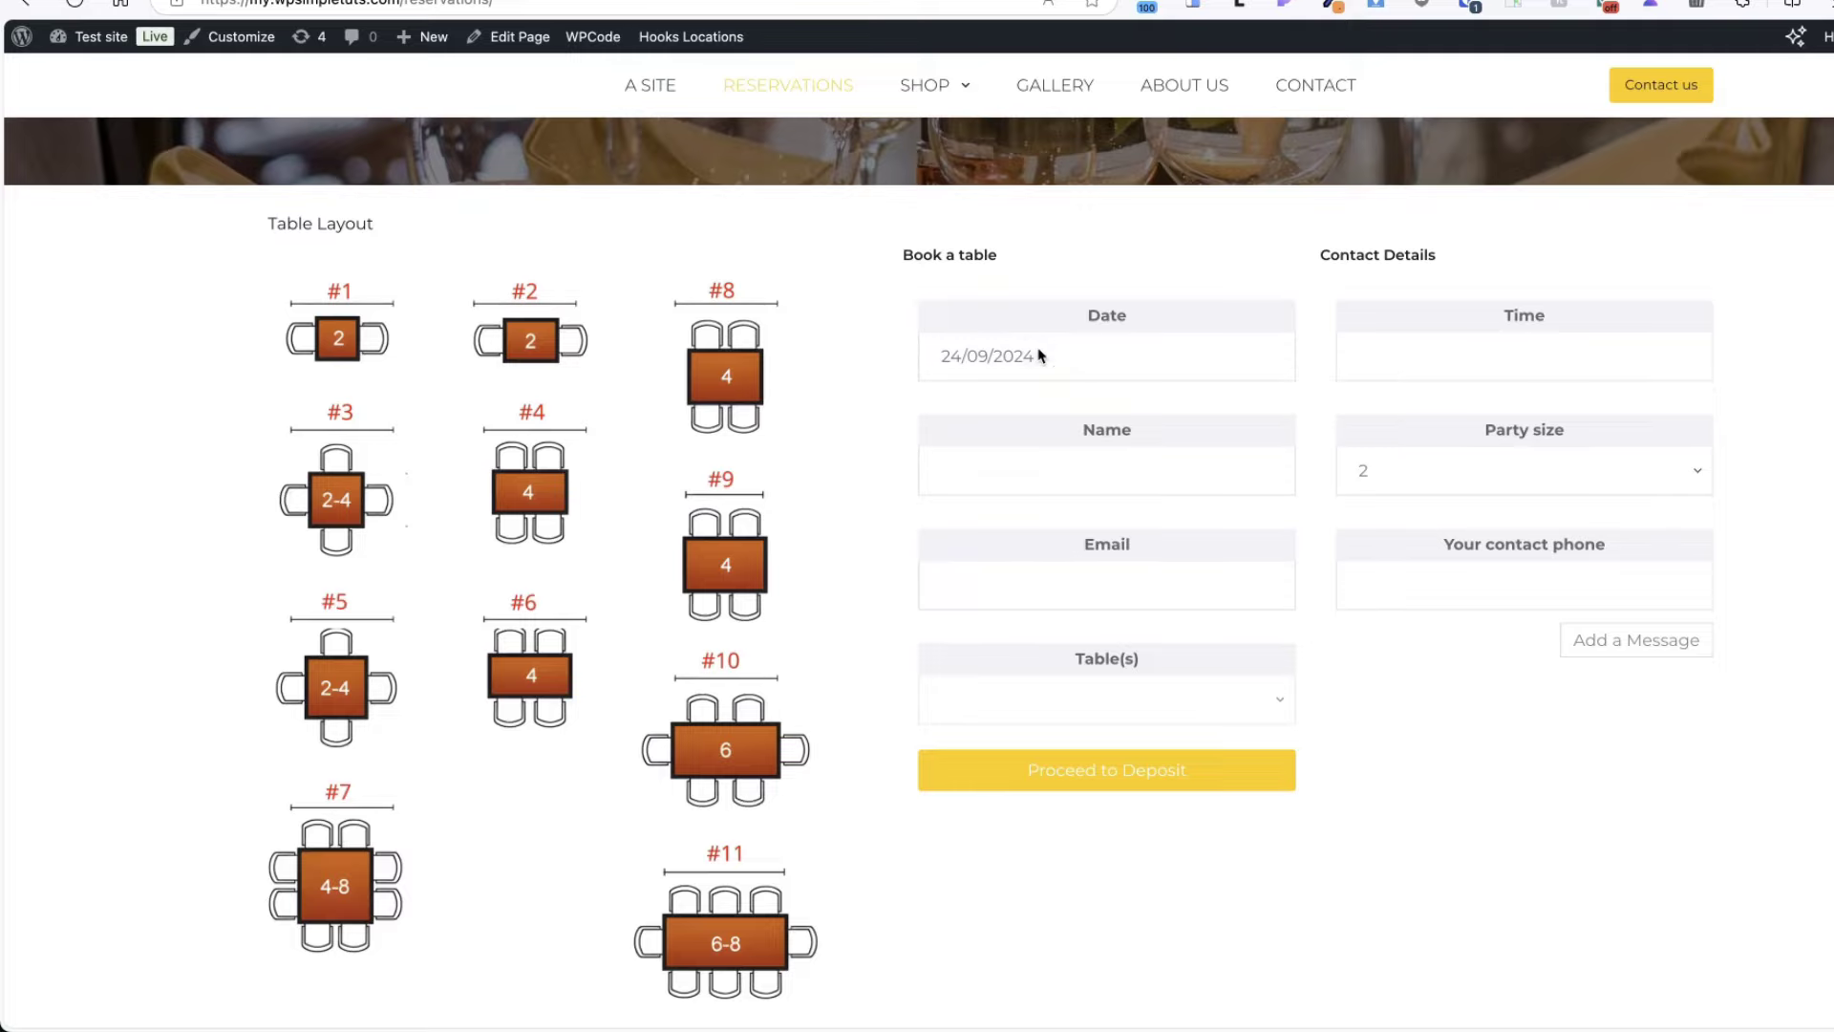
# - Set the booking date to October 2, 2024 at 6:00 PM
pyautogui.click(1040, 355)
pyautogui.click(1296, 434)
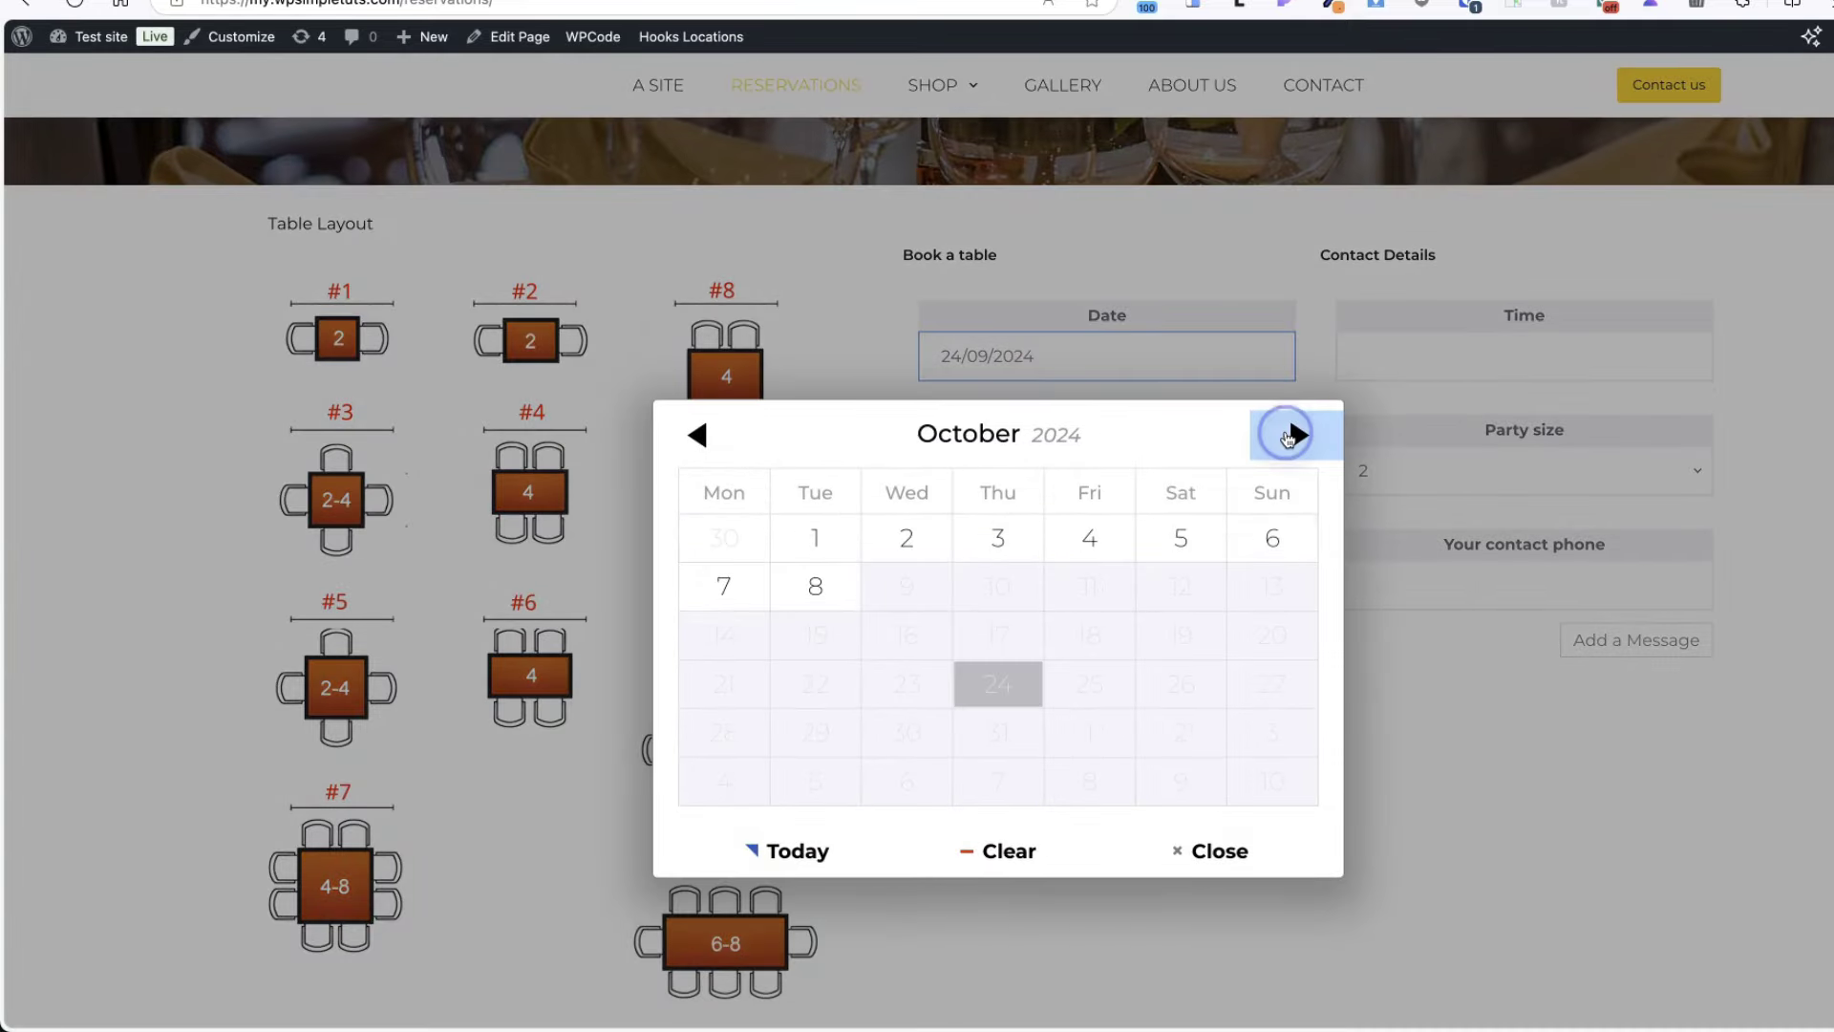
pyautogui.click(909, 547)
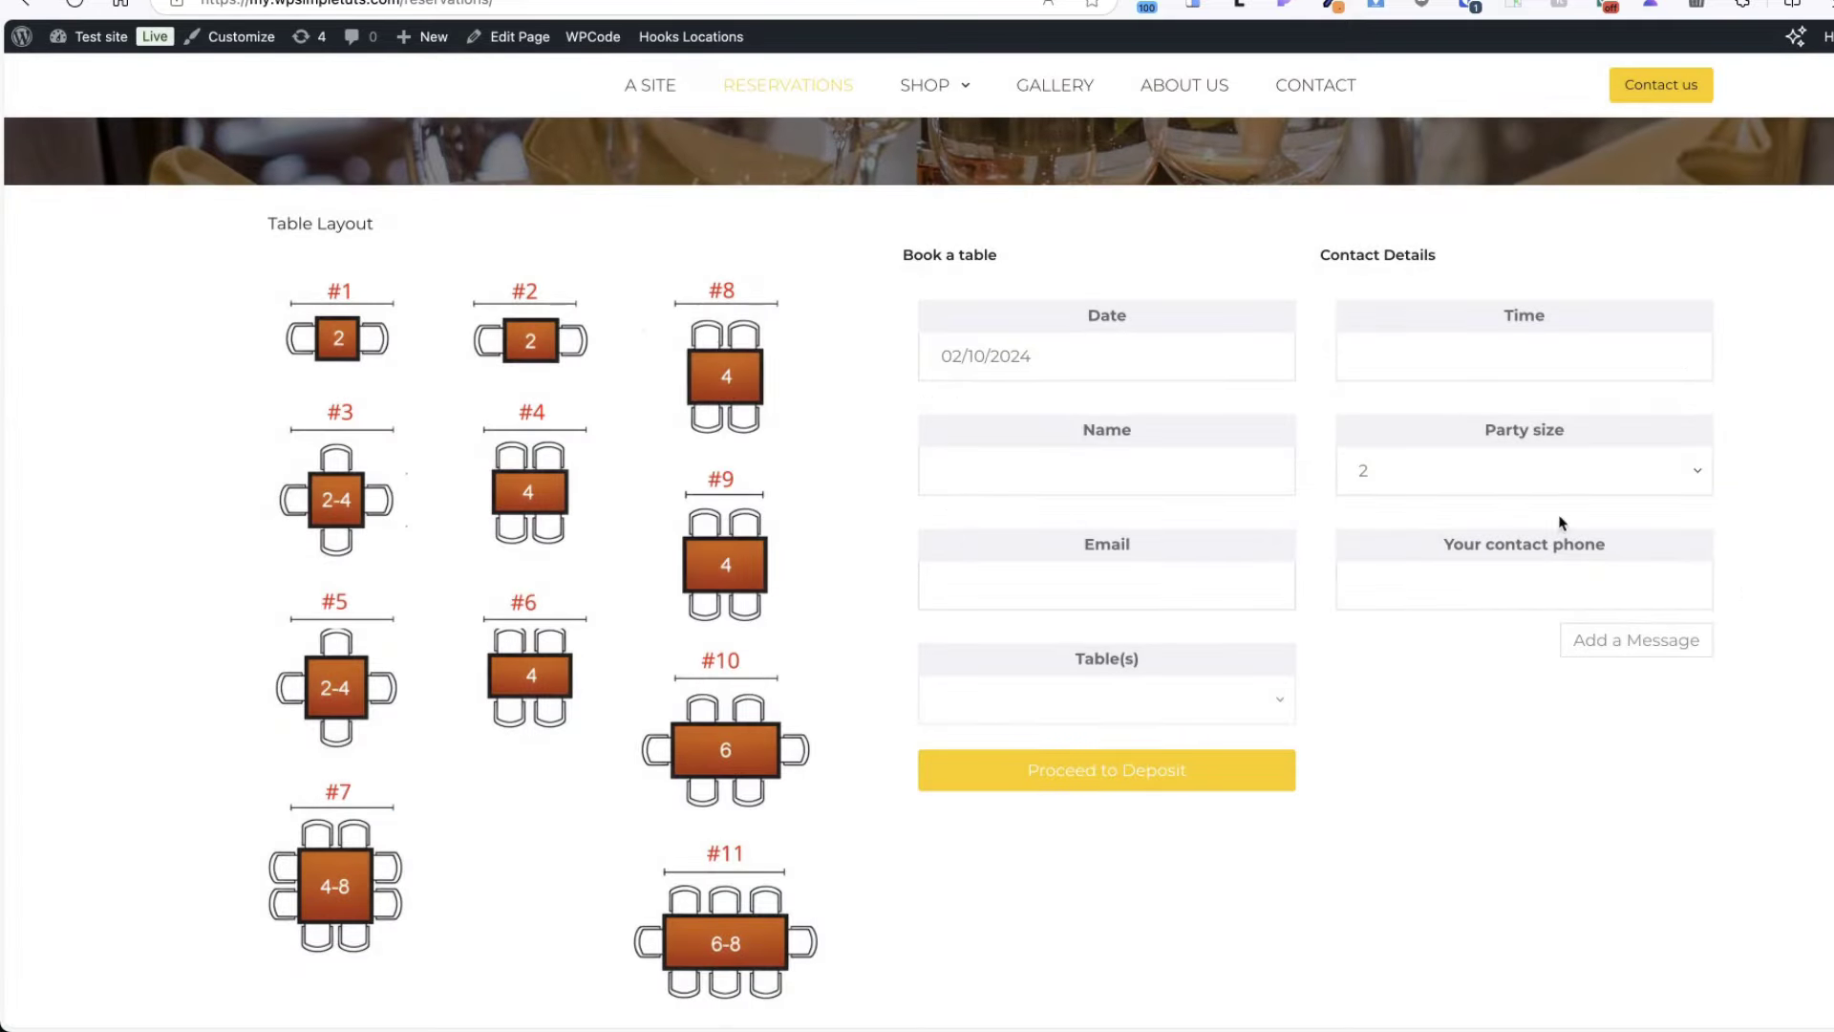
pyautogui.click(1480, 362)
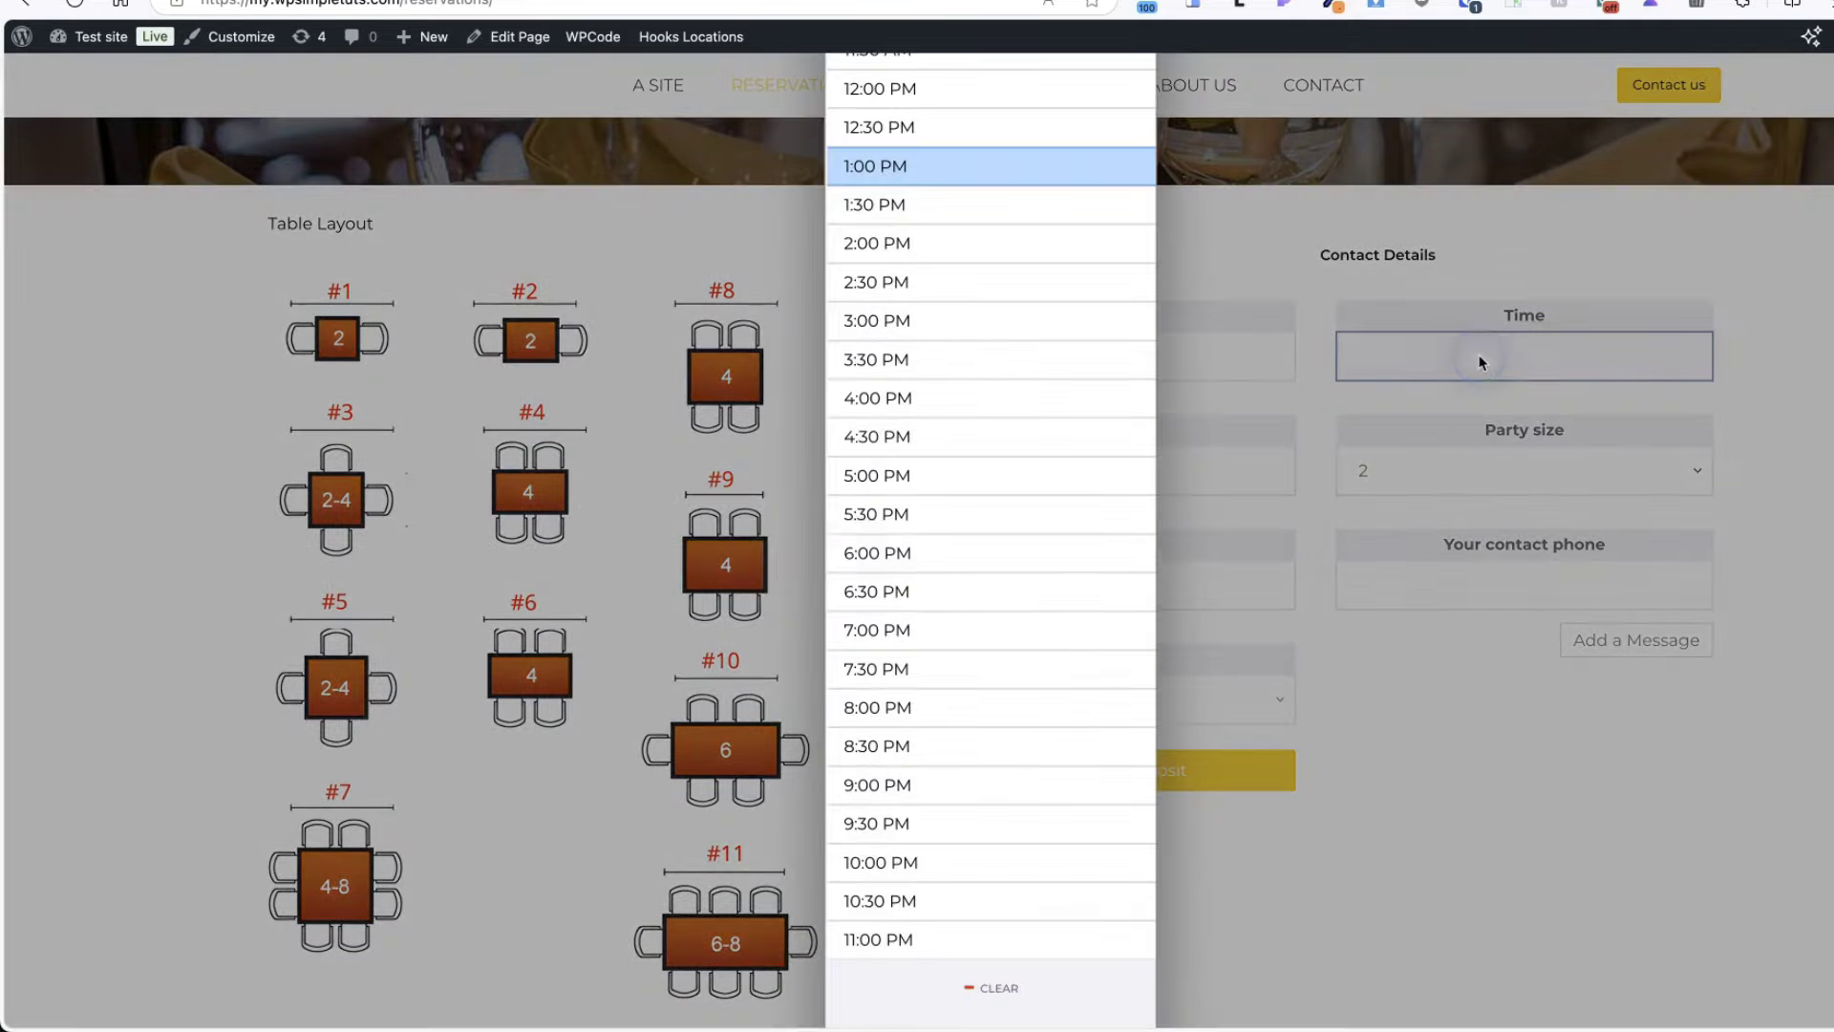
pyautogui.click(898, 559)
# - Enter the guest's name, party size 4, contact e-mail and phone number
pyautogui.click(1069, 470)
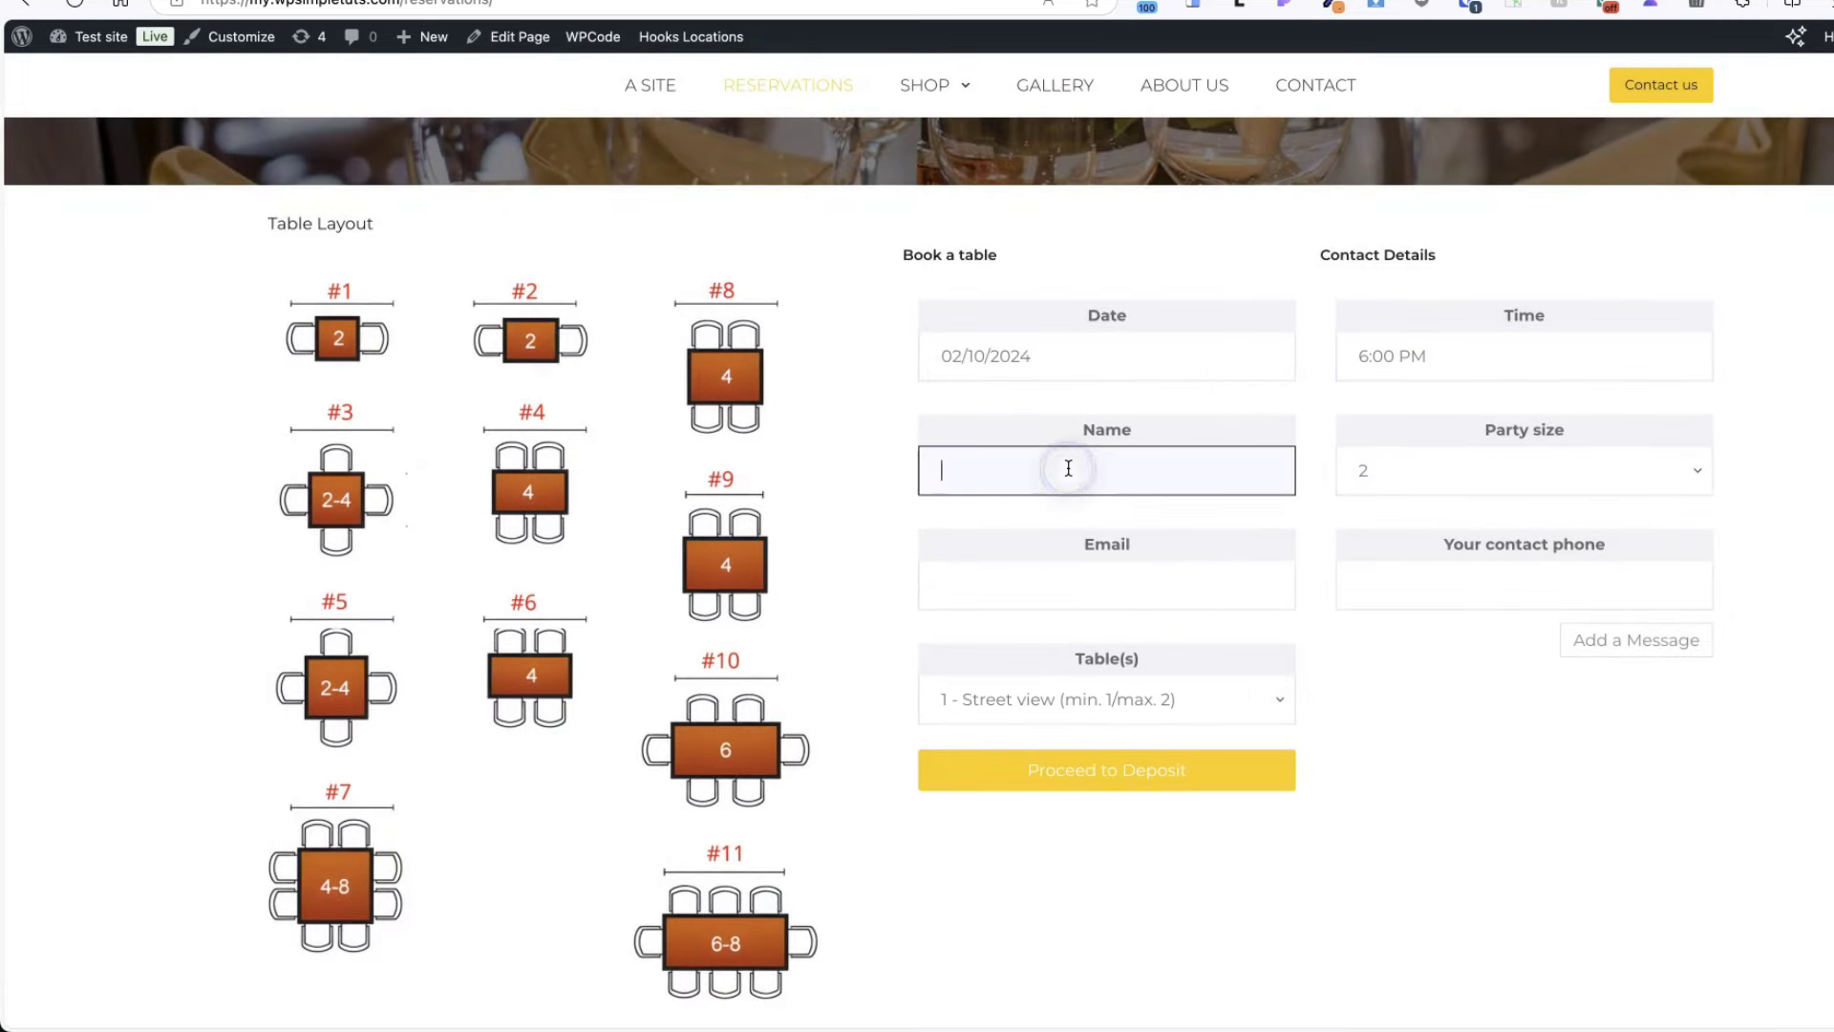
pyautogui.write('Janek T.')
pyautogui.click(1458, 473)
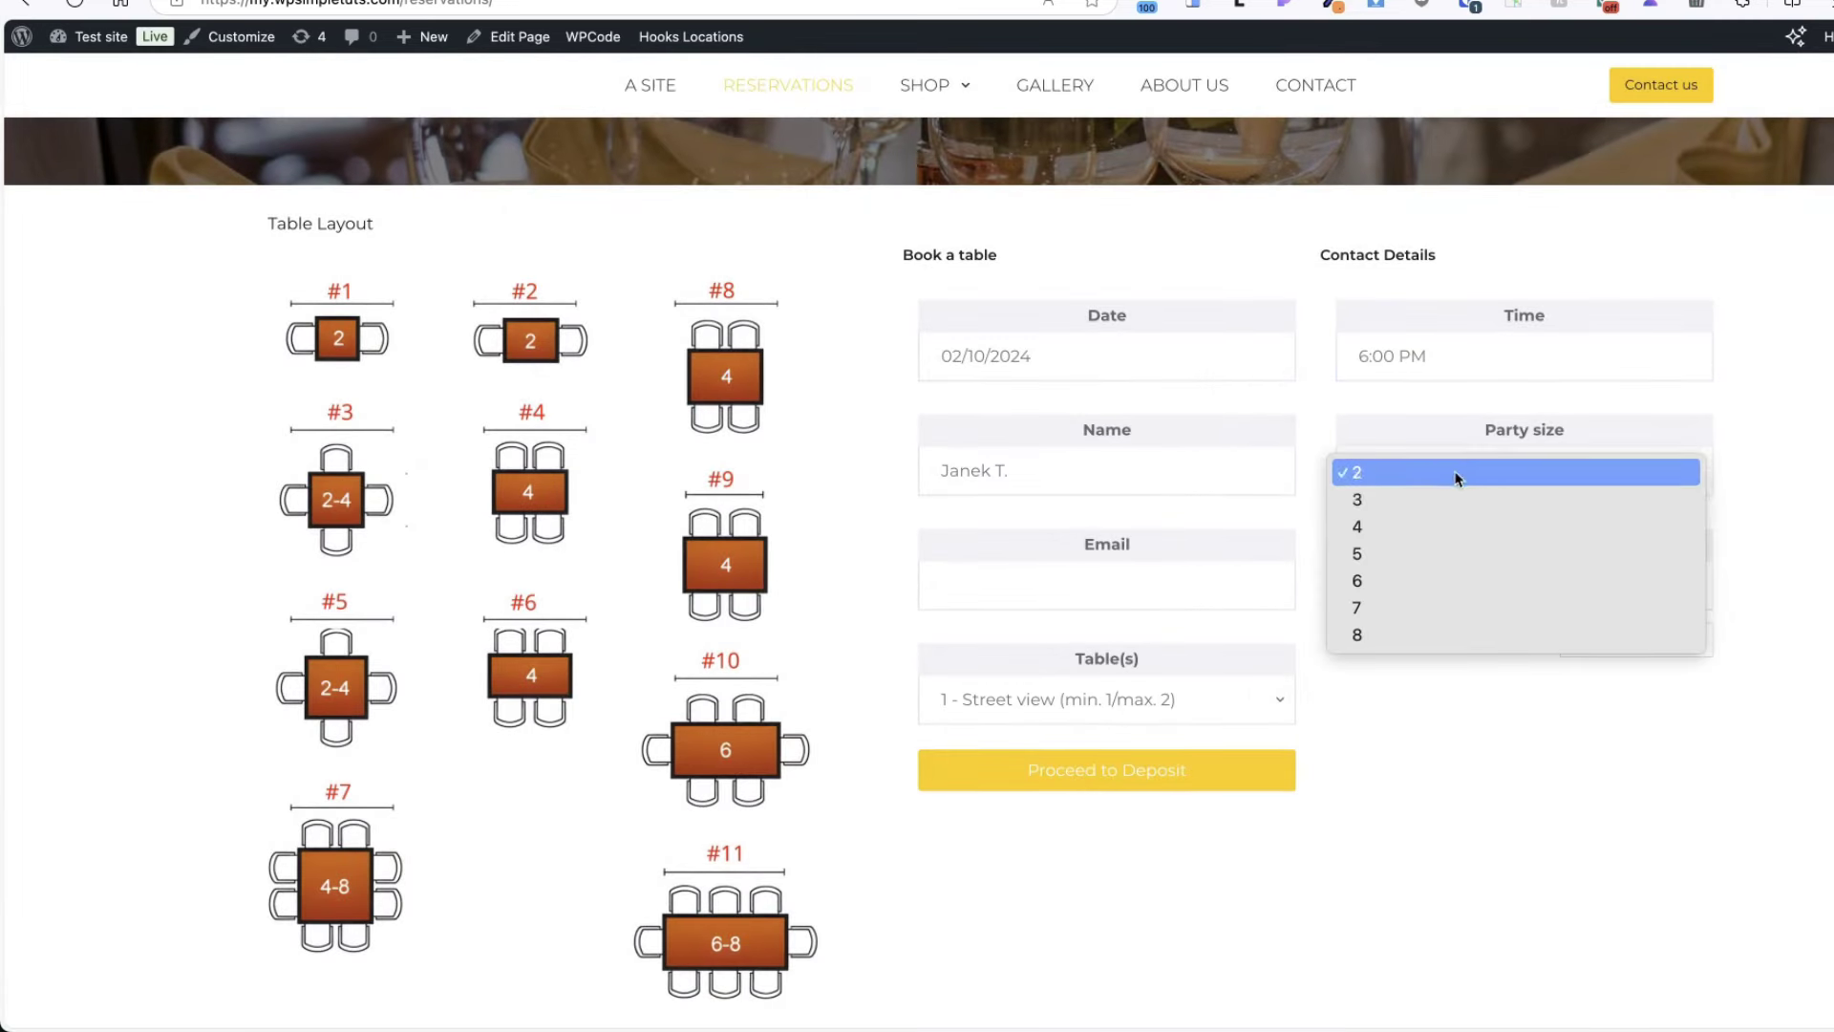
pyautogui.click(1408, 526)
pyautogui.click(1105, 586)
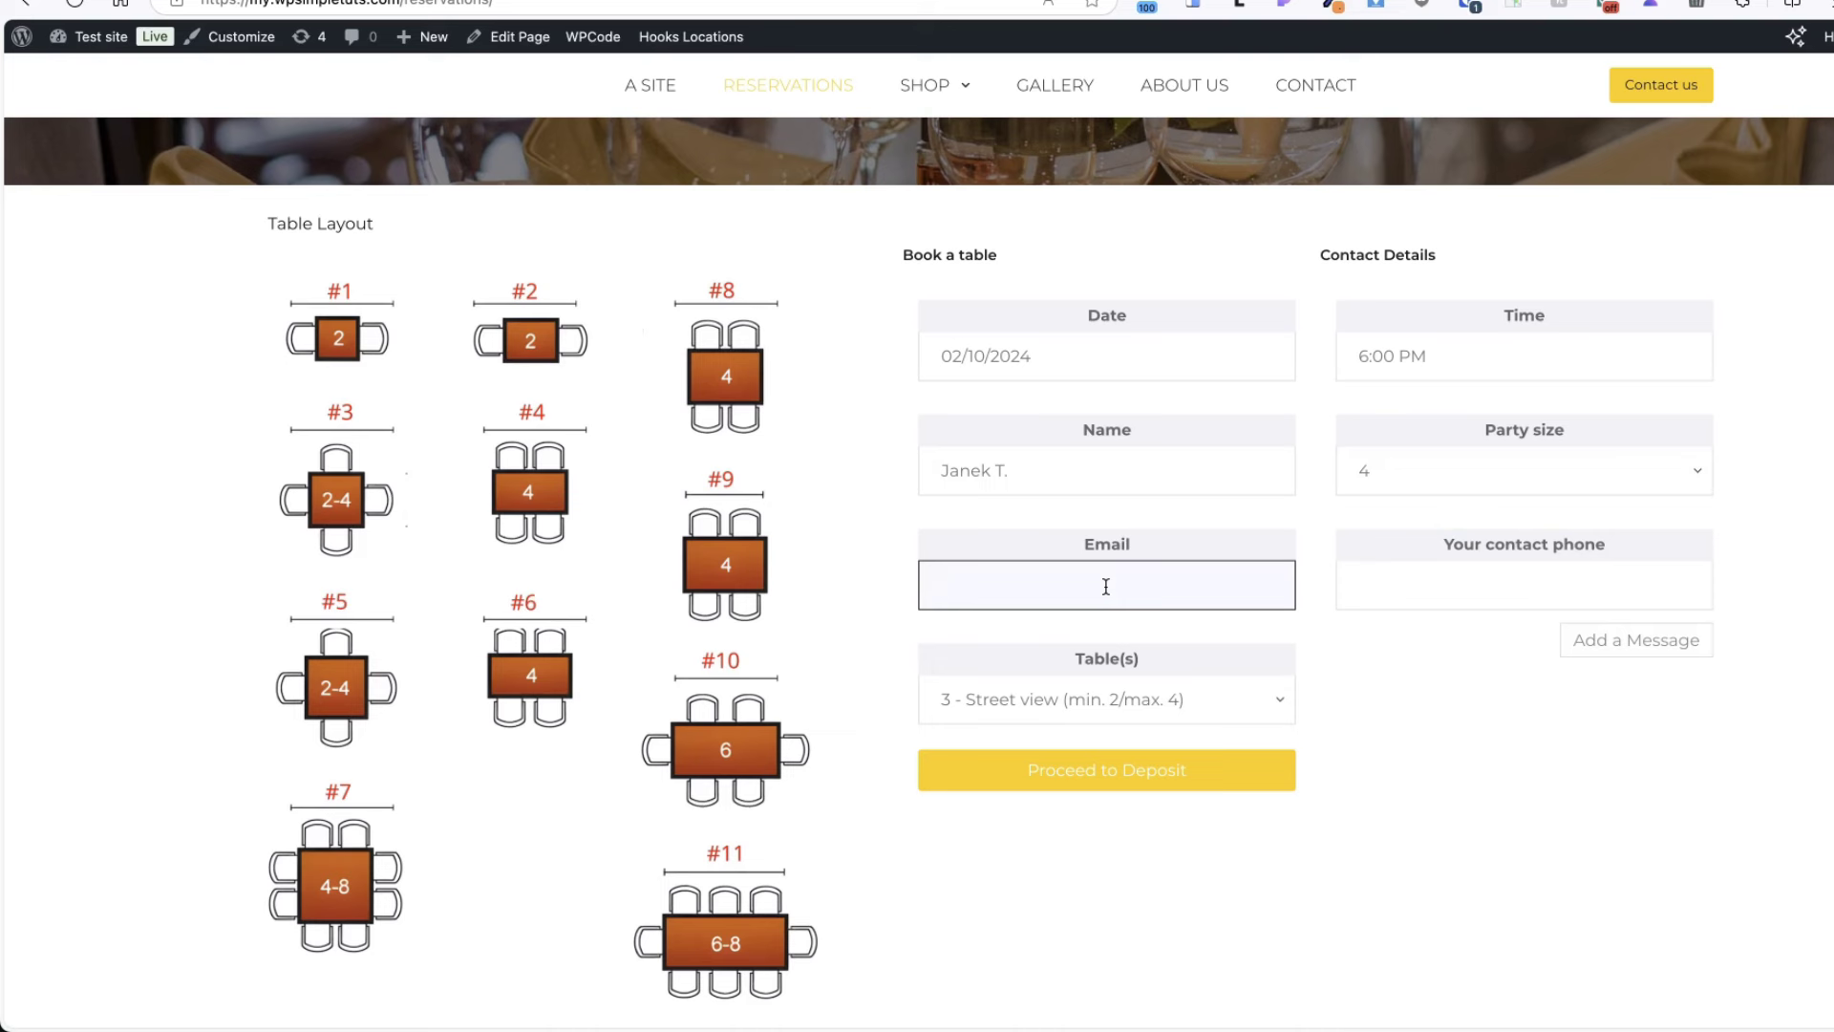
pyautogui.press('Tab')
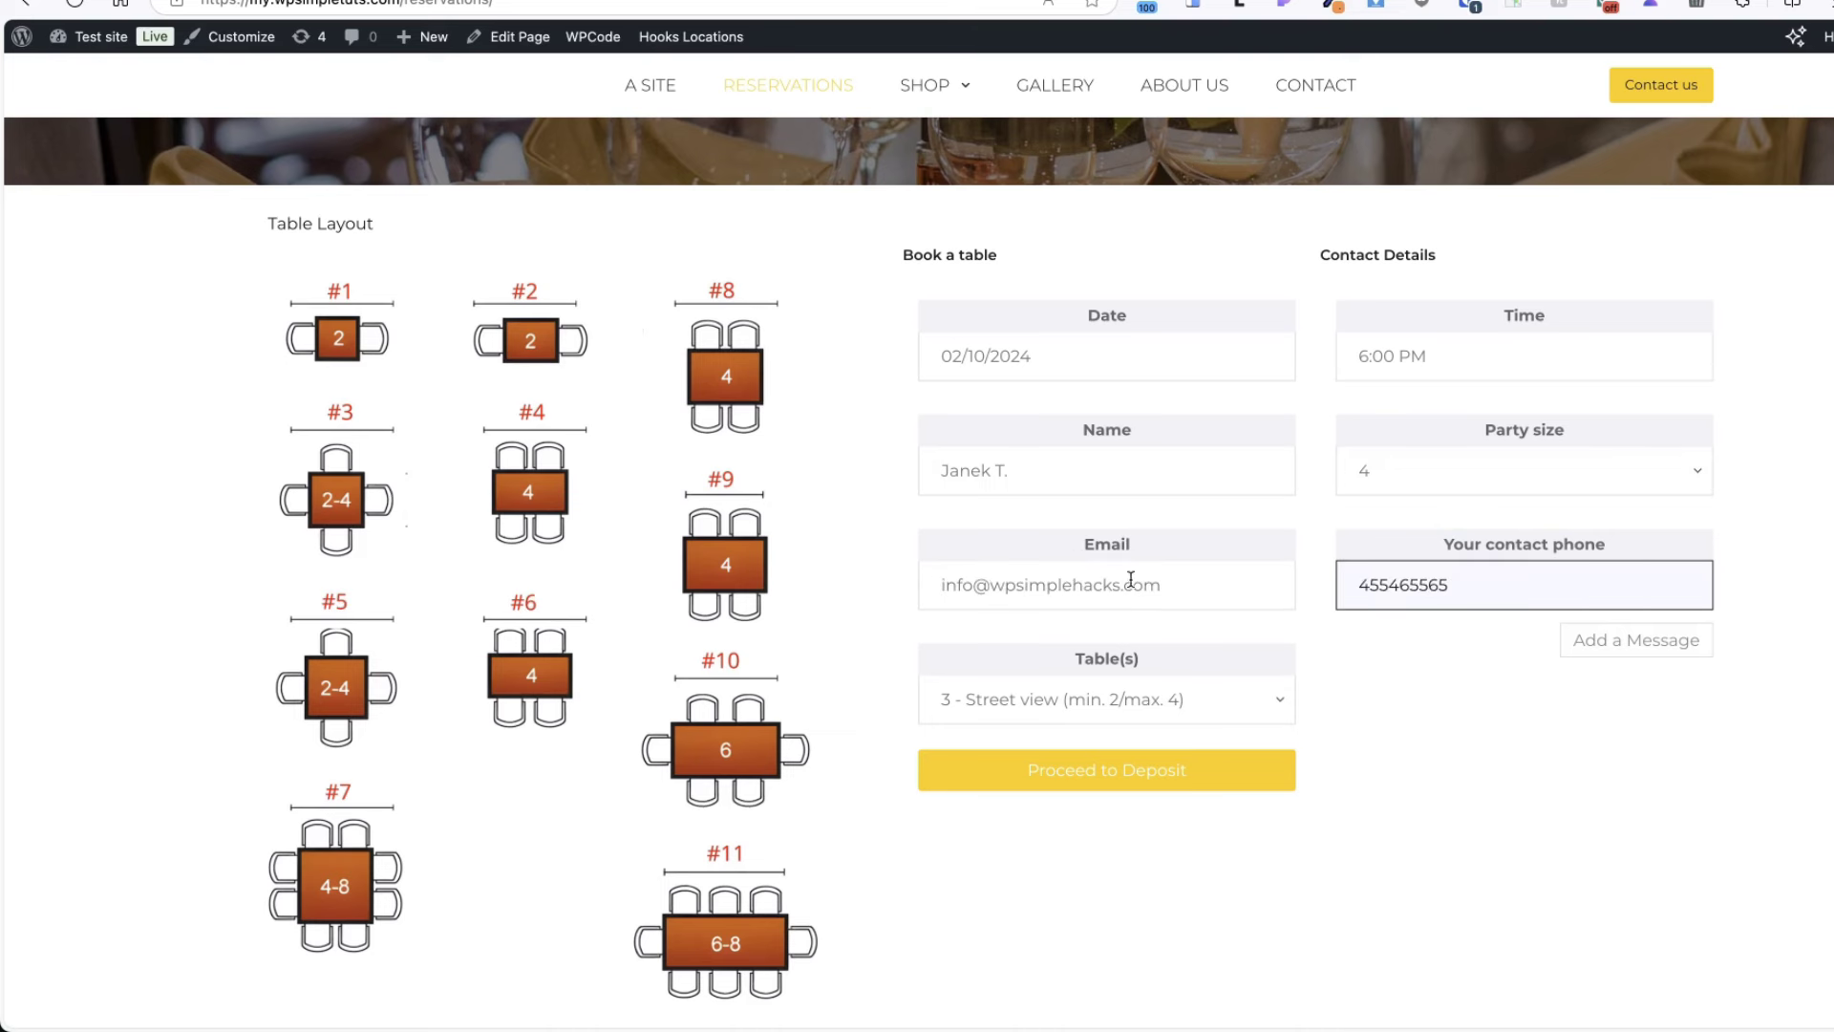
# - Change the party size to 8 and choose tables 8 and 9 with garden view
pyautogui.click(993, 707)
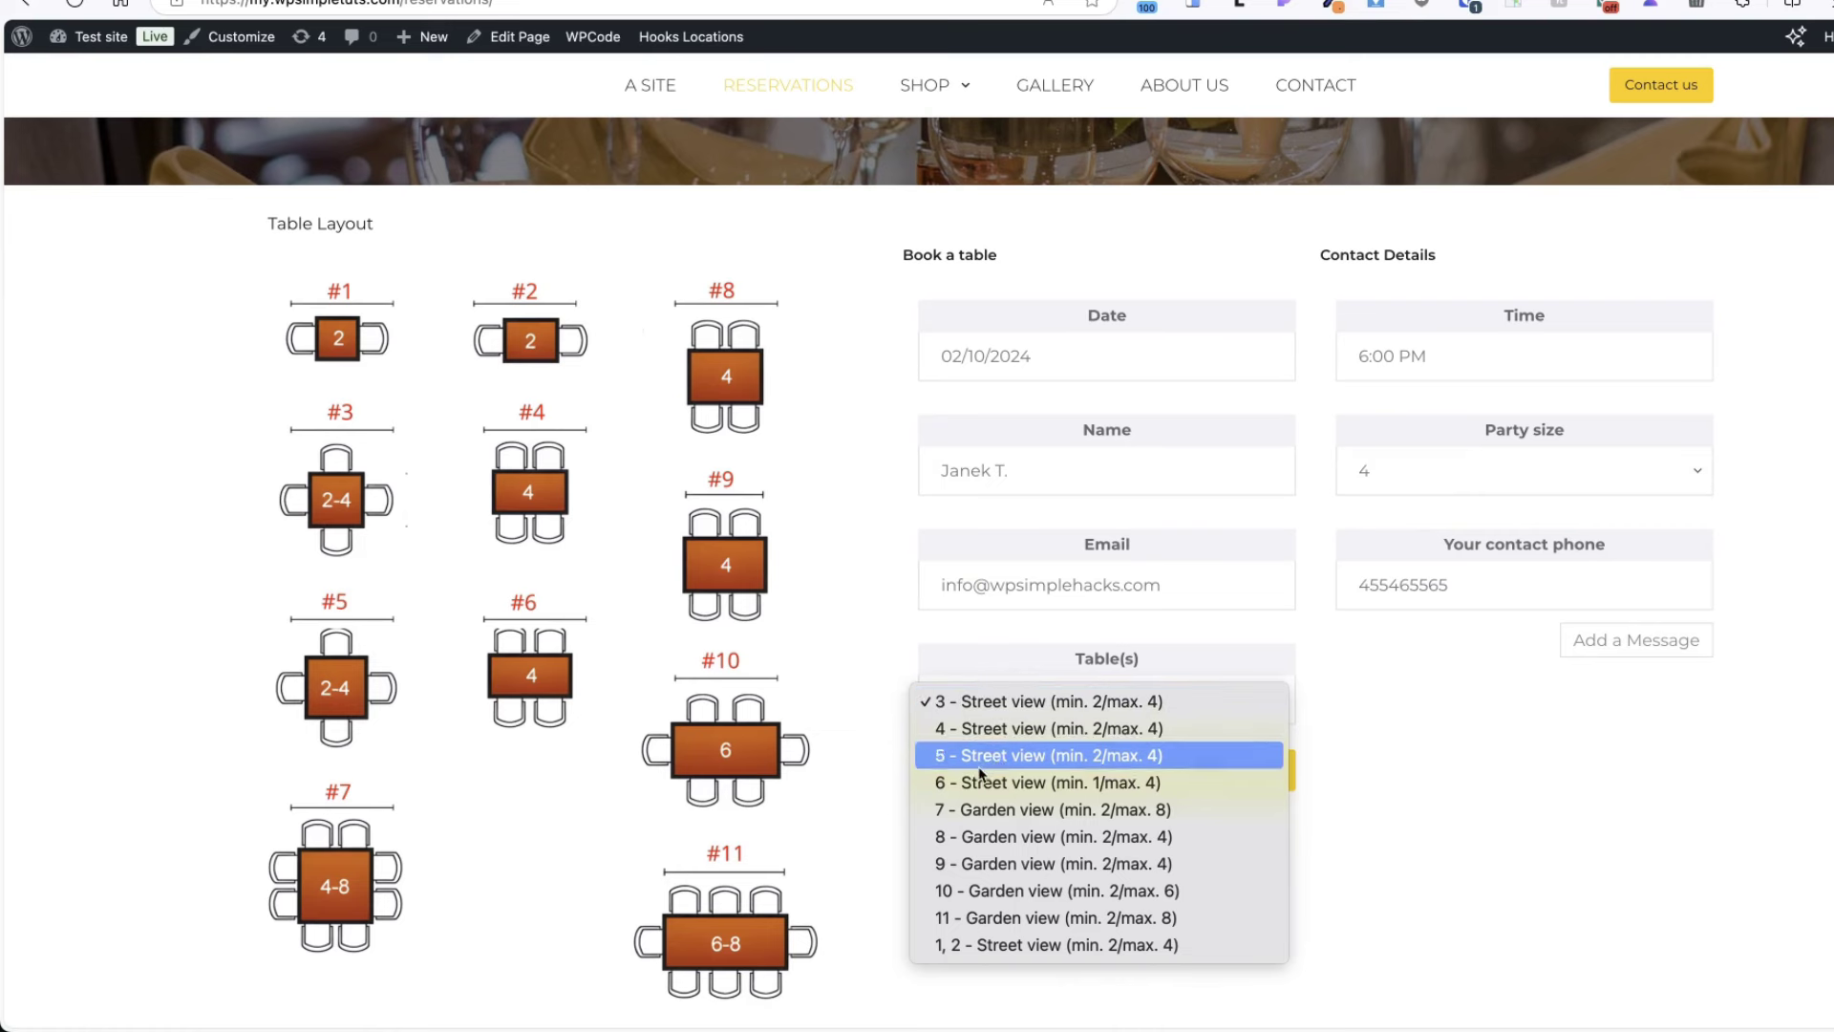
pyautogui.click(1462, 500)
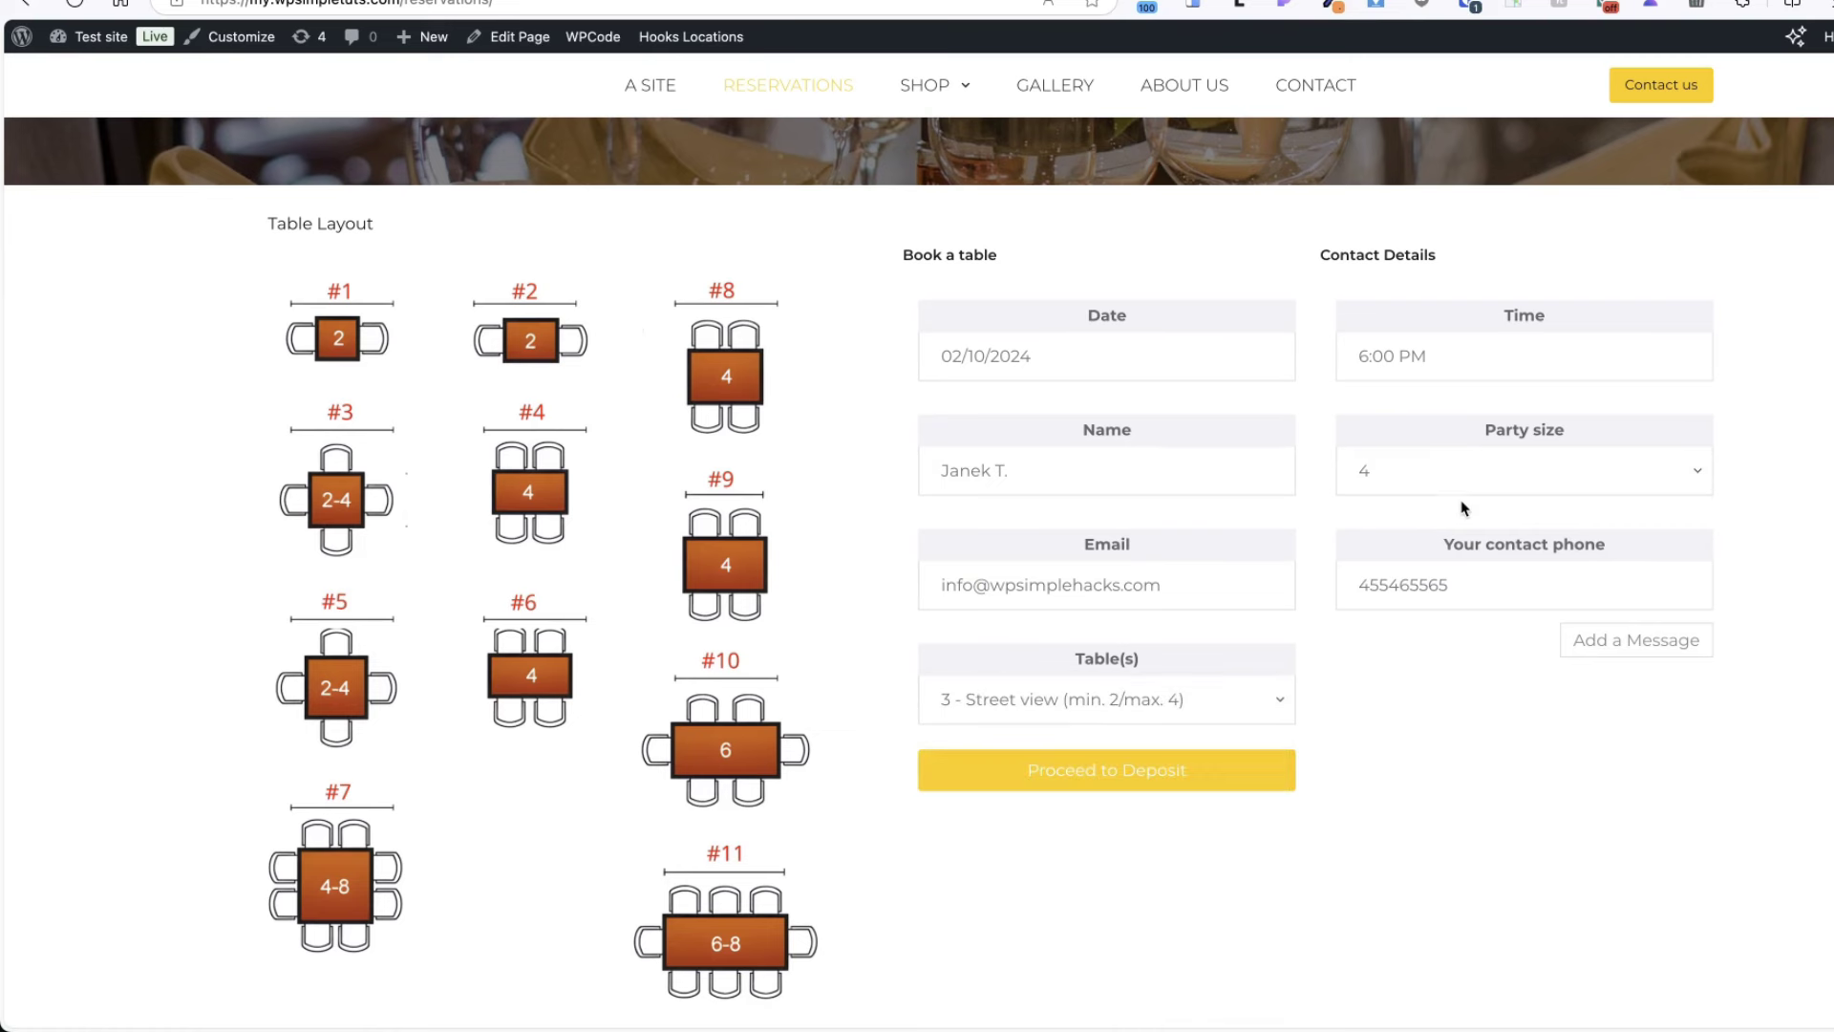
pyautogui.click(1450, 470)
pyautogui.click(1362, 581)
pyautogui.click(1041, 709)
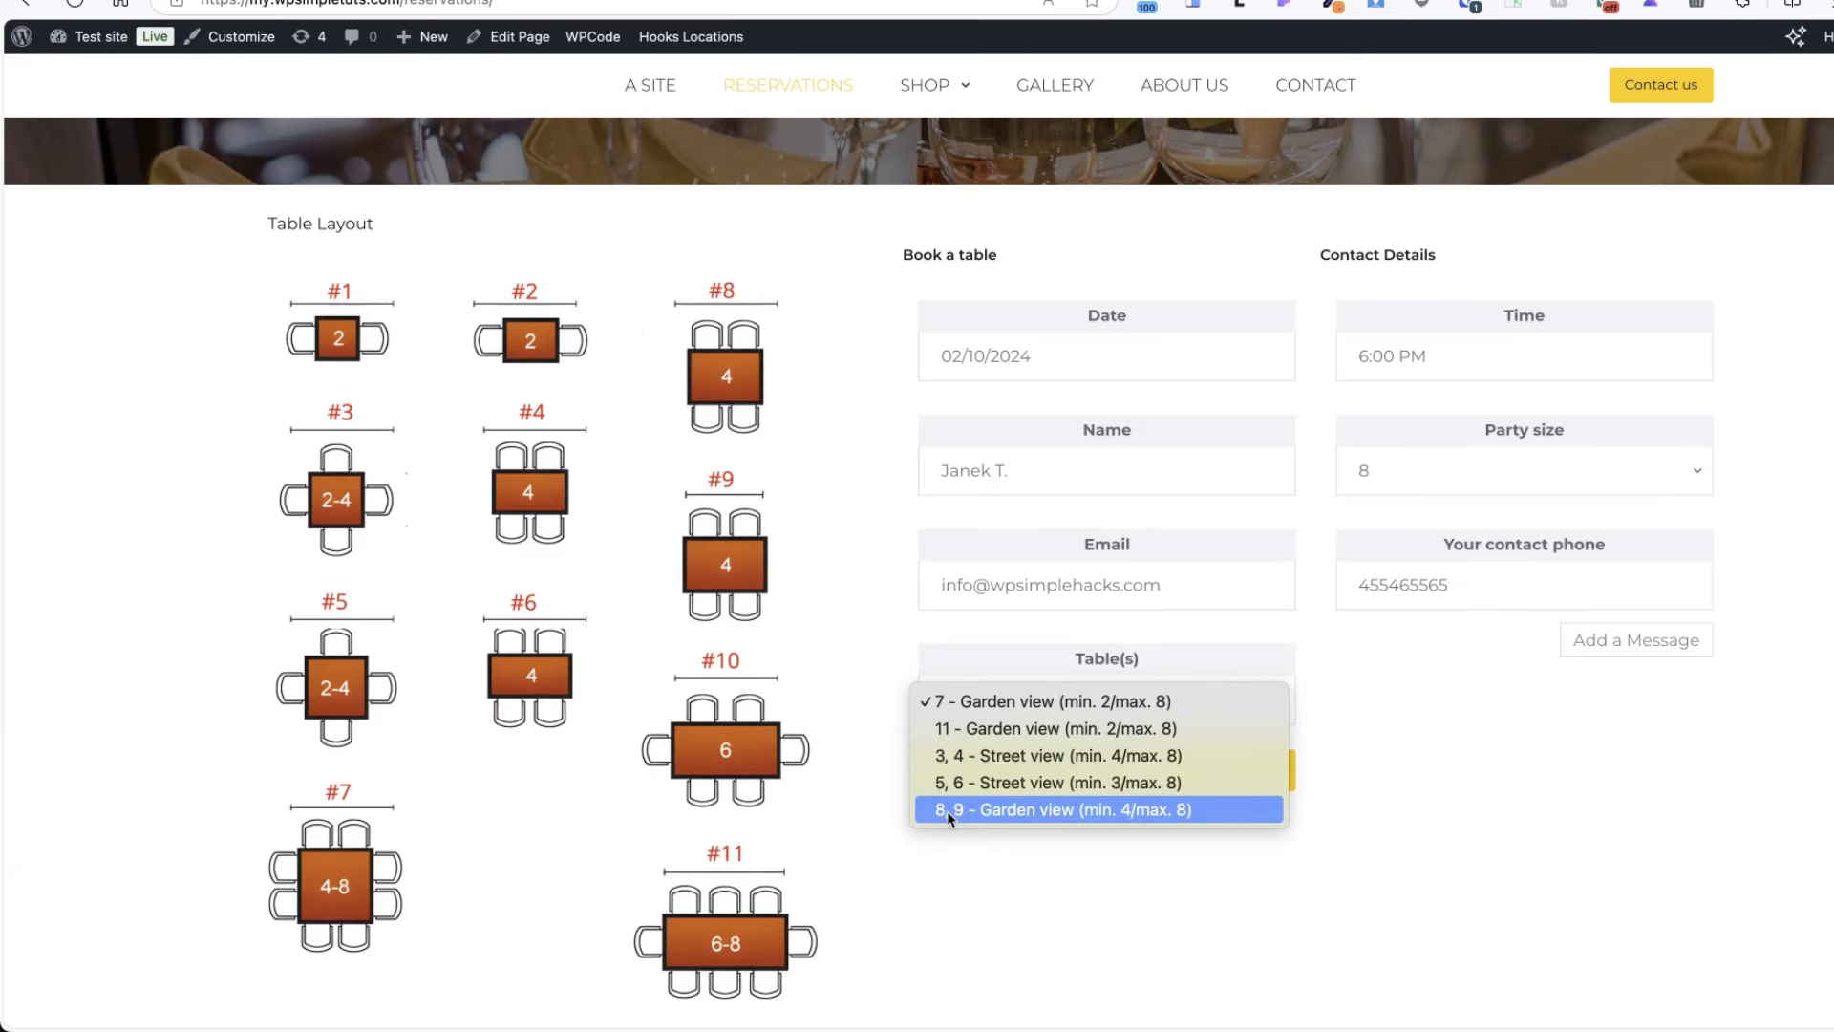
pyautogui.click(984, 810)
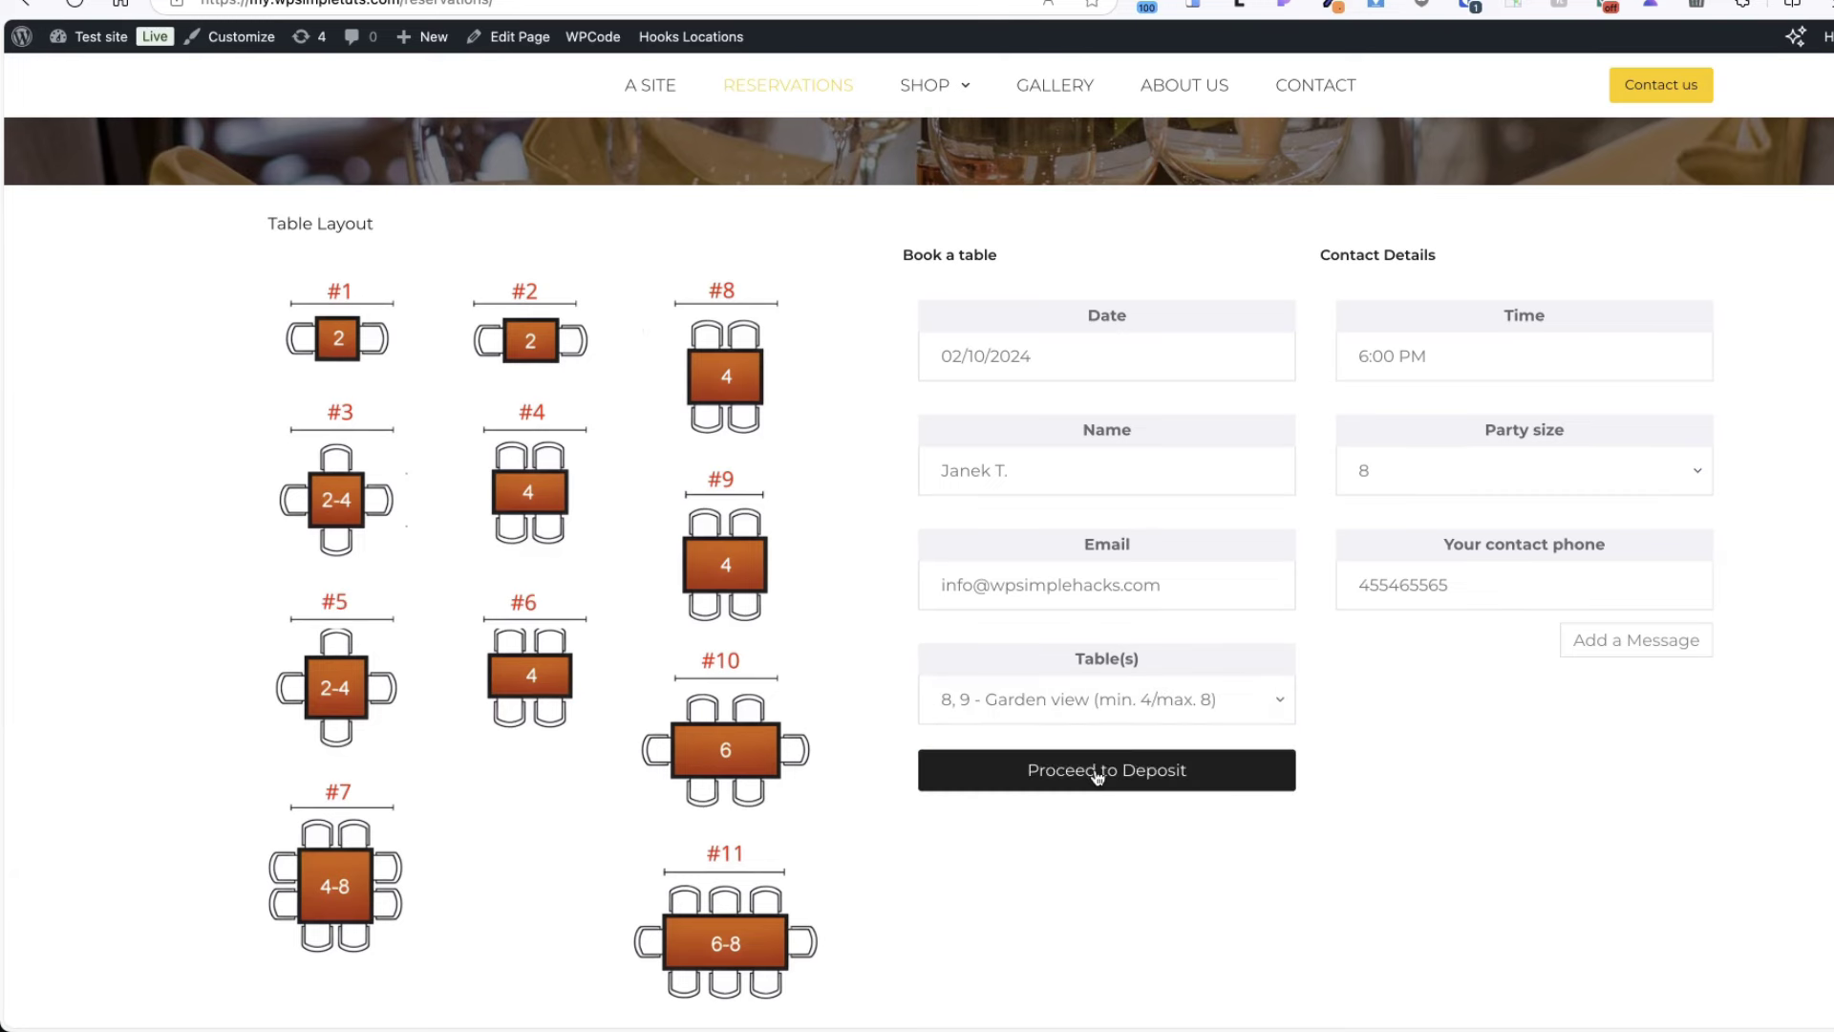
# - Submit the booking and check the required 30€ deposit amount
pyautogui.click(1092, 770)
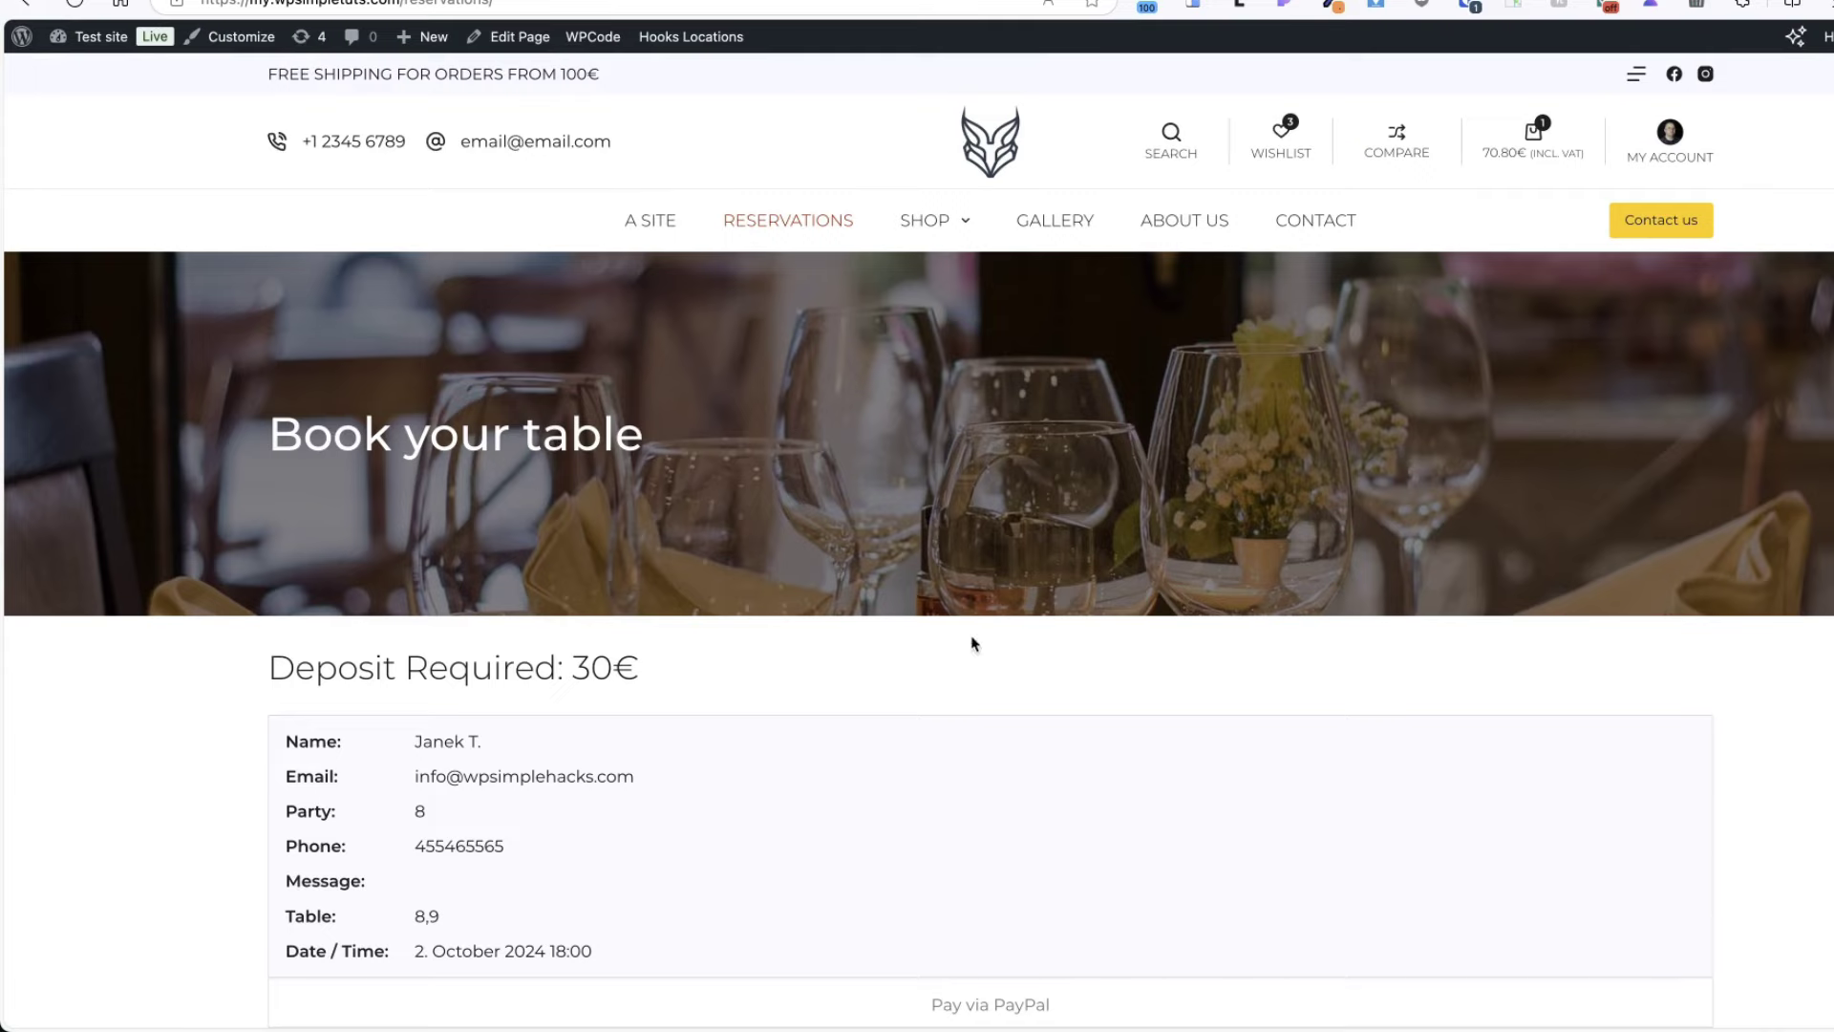
pyautogui.scroll(-3, 971, 638)
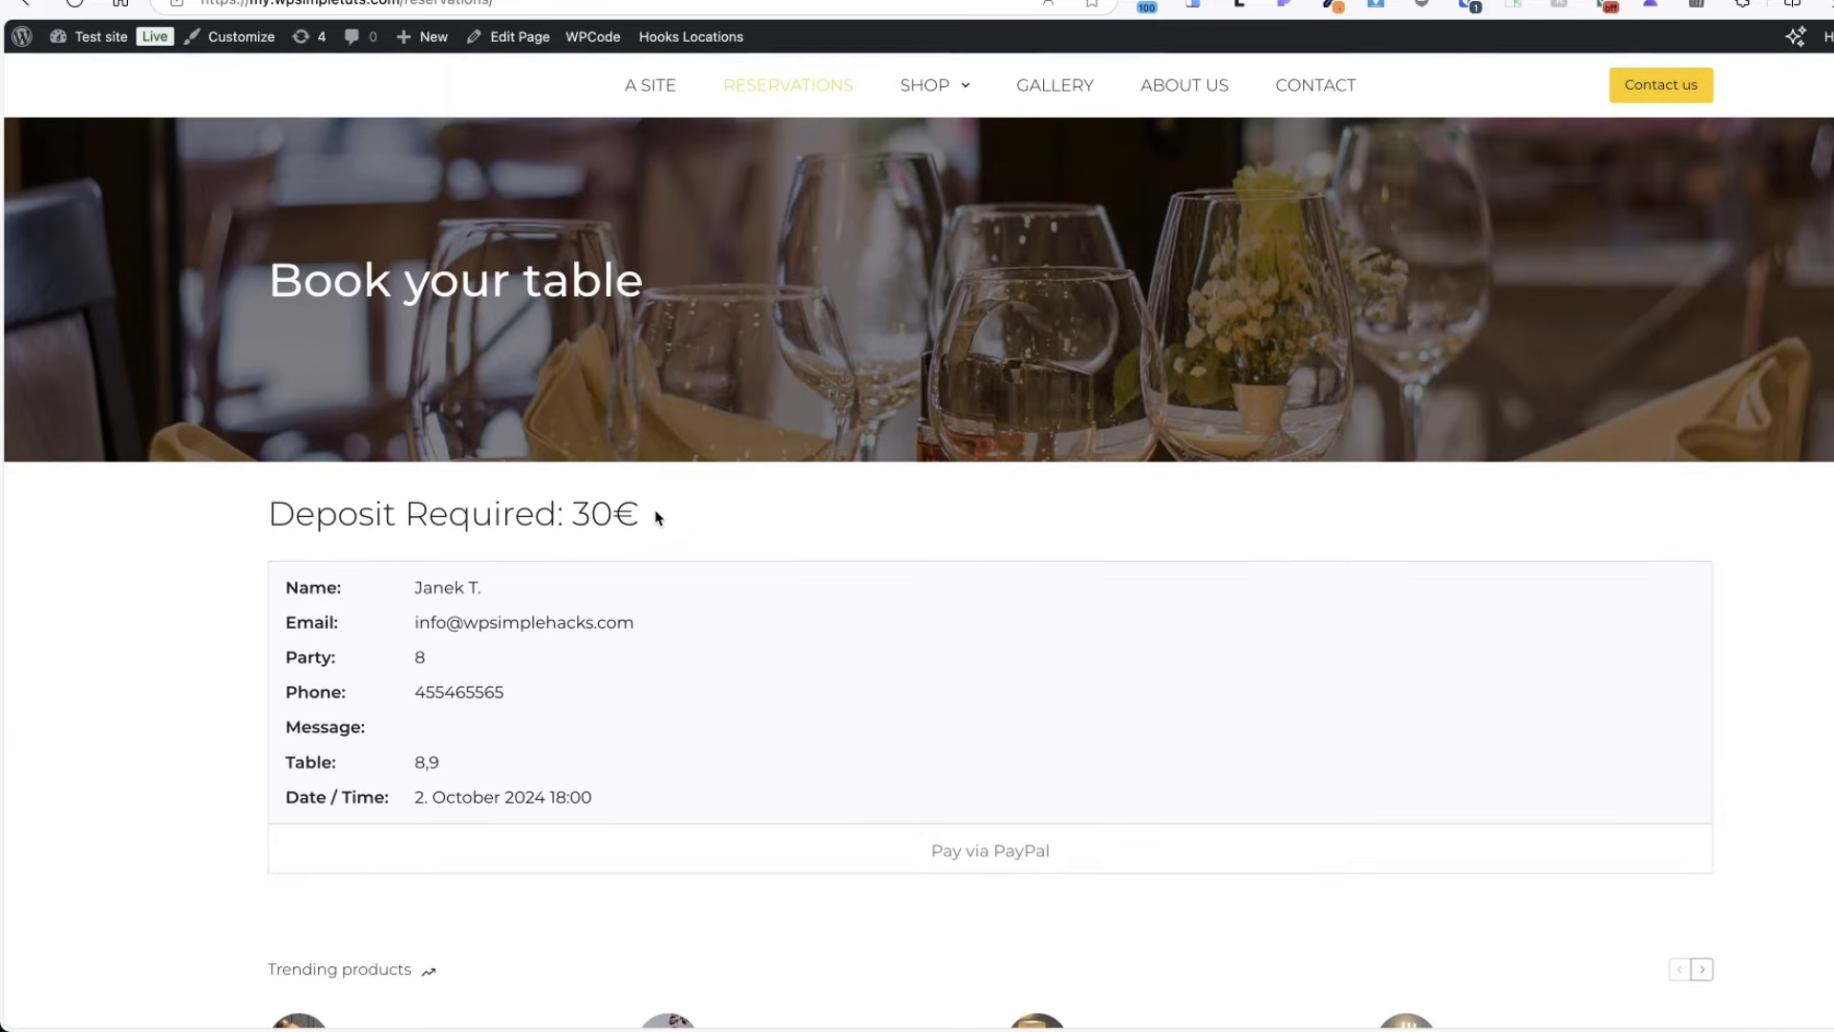
pyautogui.moveTo(655, 519); pyautogui.dragTo(620, 514)
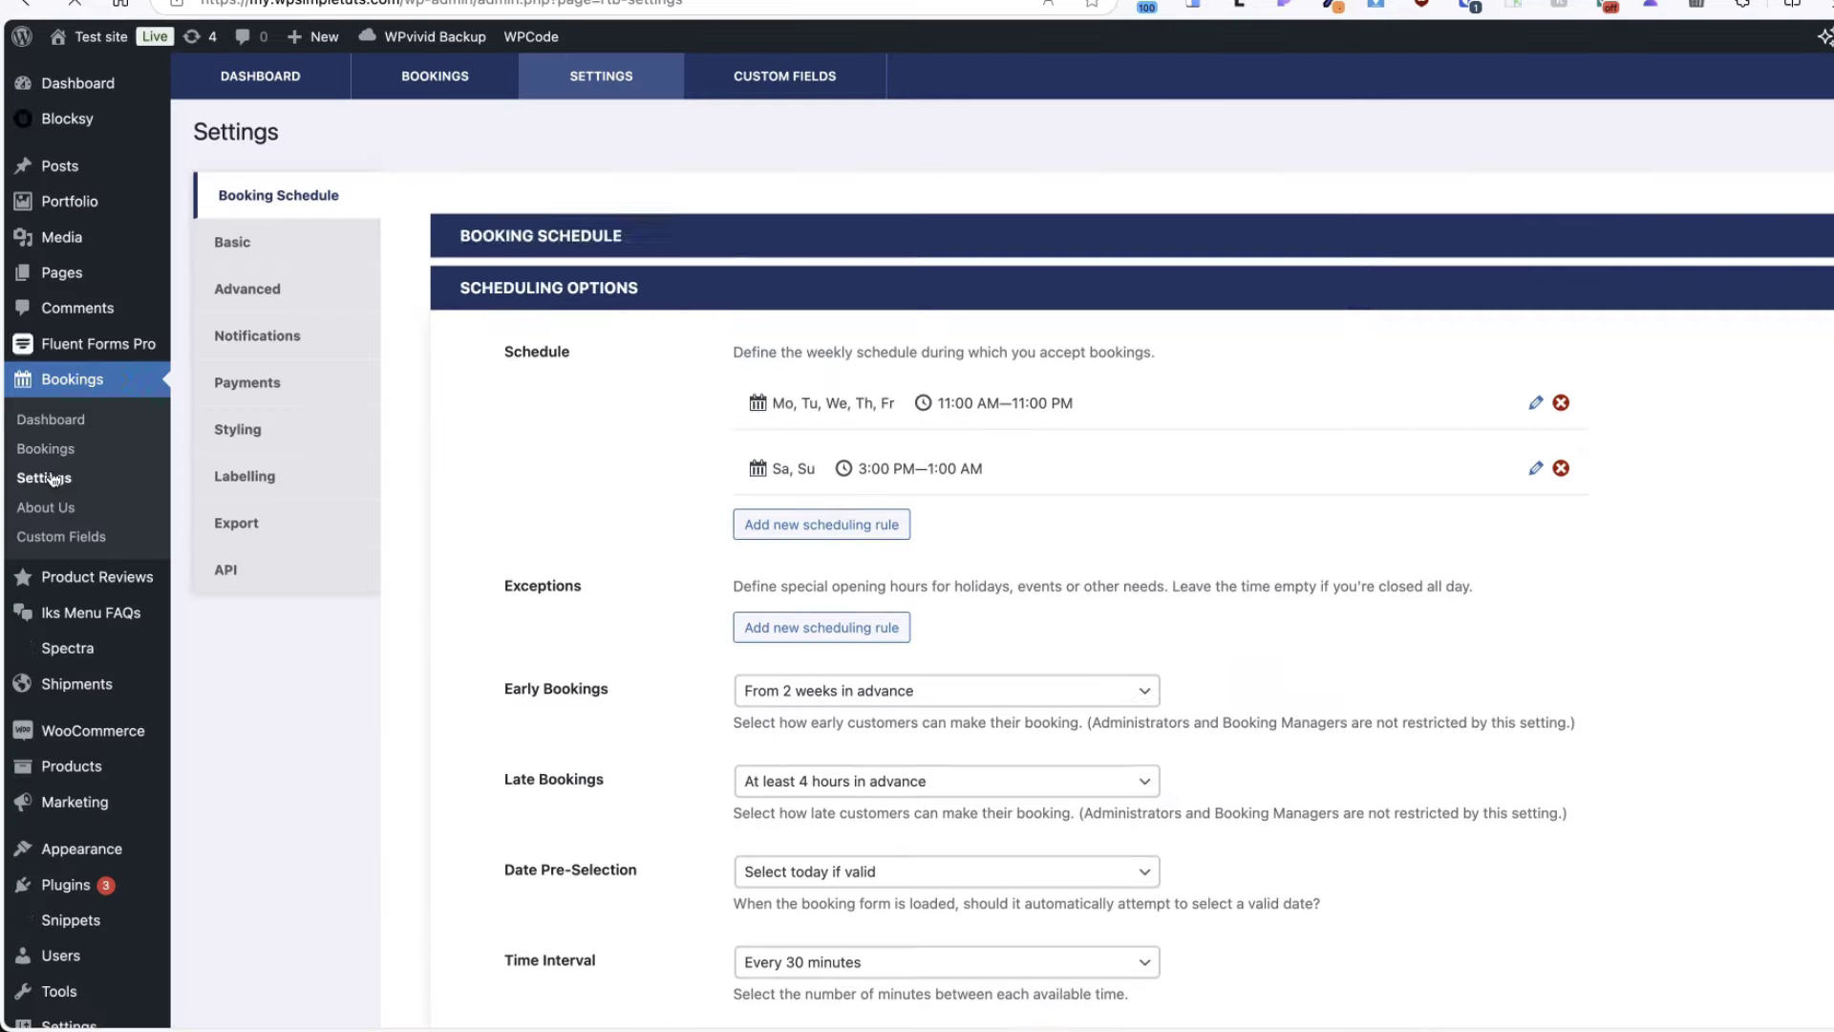
# - Switch off Require Deposit in the Payments settings and save
pyautogui.click(283, 382)
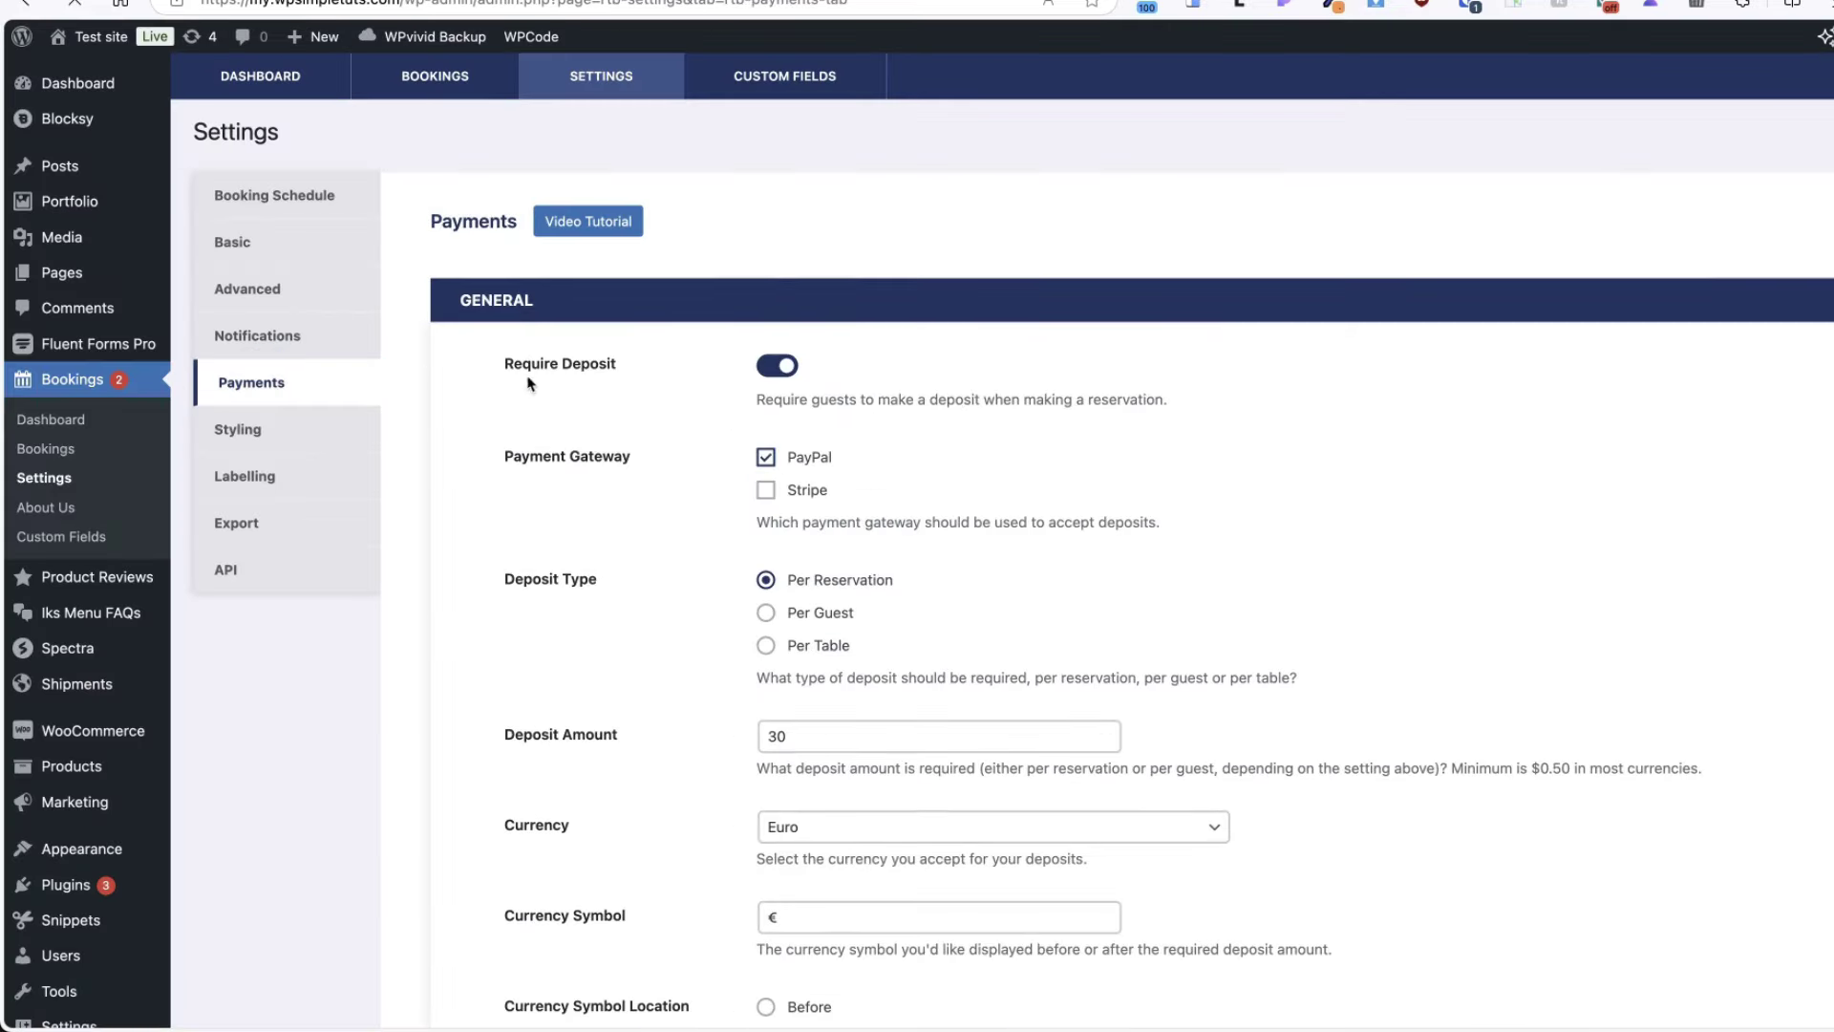
pyautogui.click(772, 366)
pyautogui.scroll(-15, 1230, 561)
pyautogui.click(471, 888)
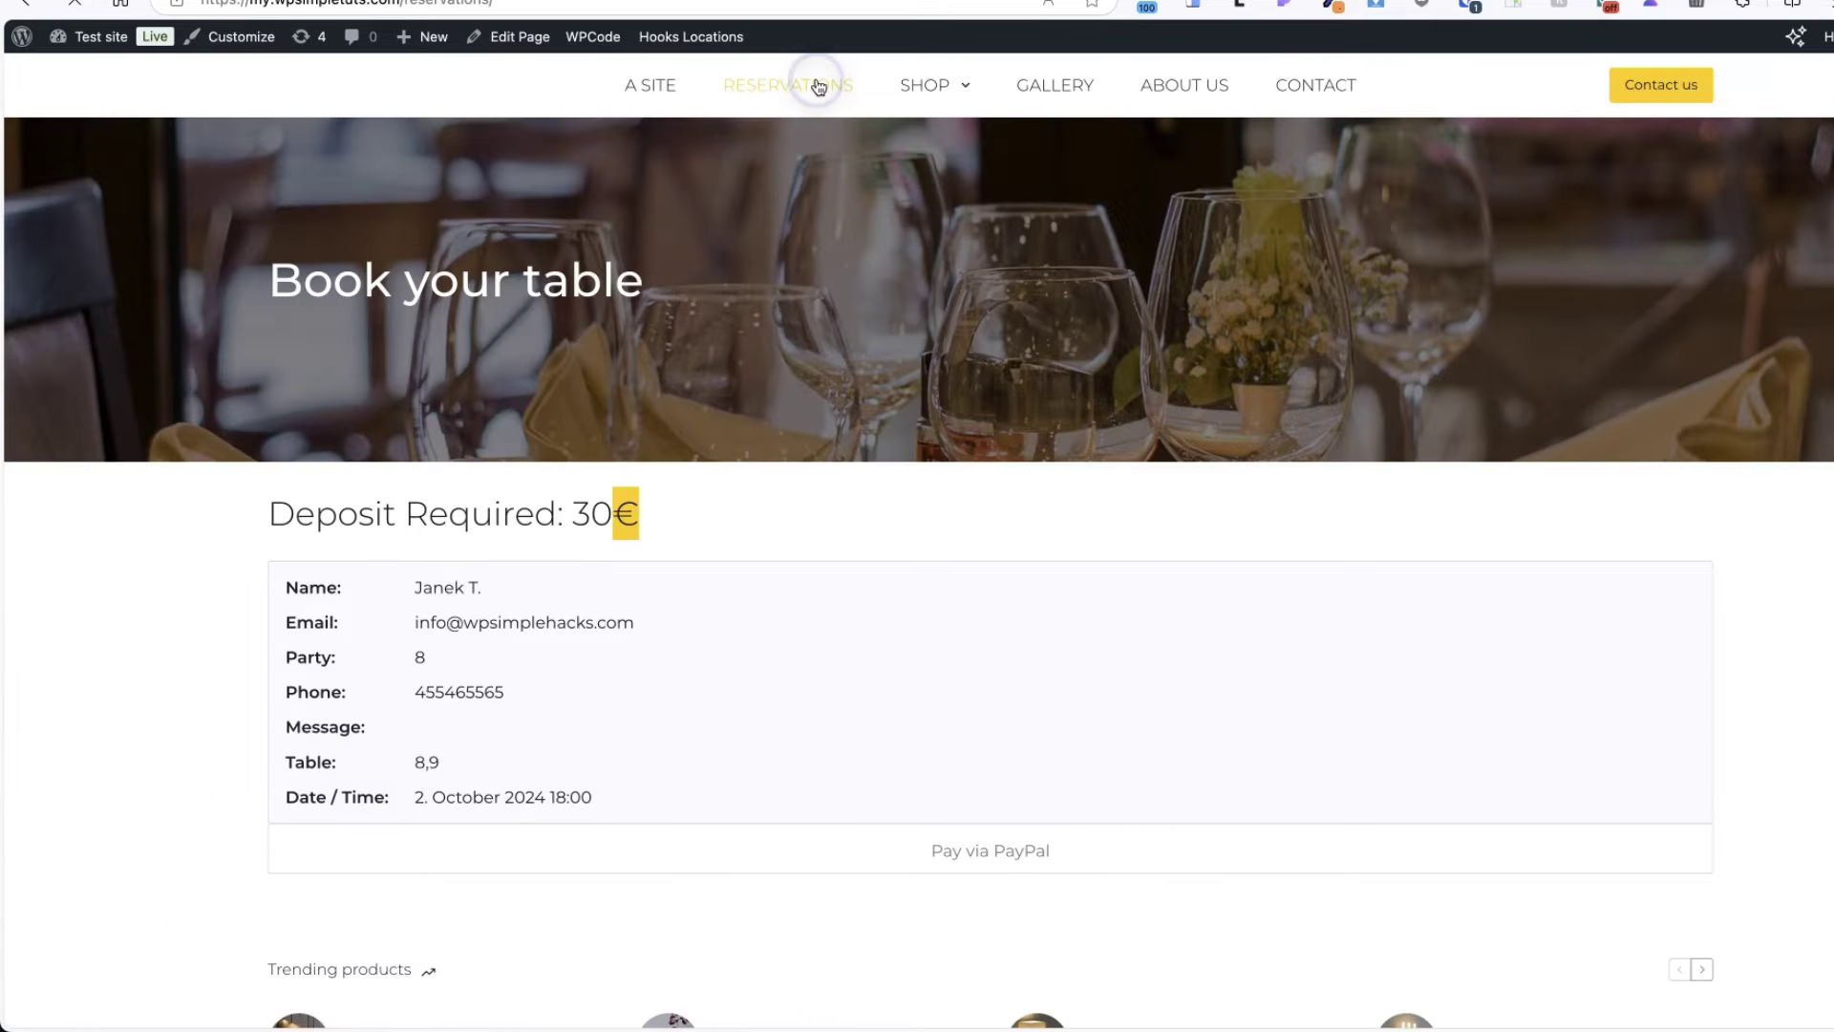
pyautogui.click(818, 82)
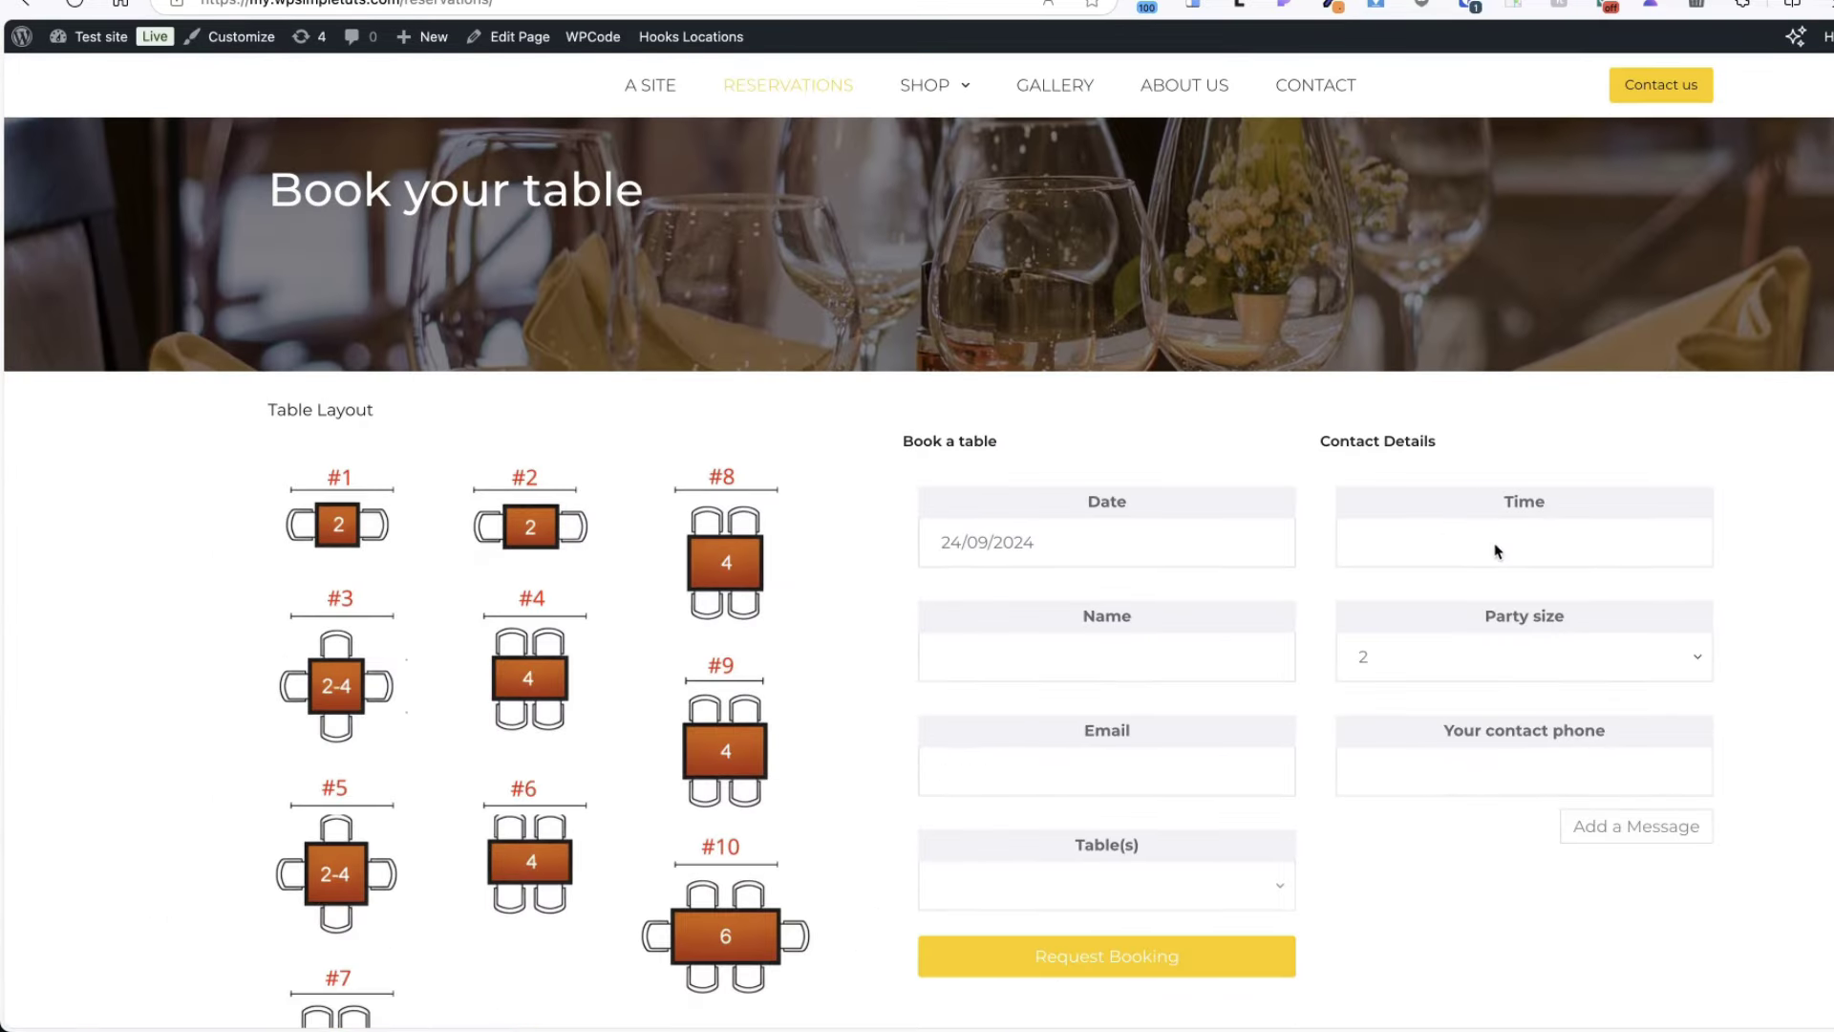
# - Choose 2 October 2024 at 7:30 PM as the booking date and time
pyautogui.click(1176, 536)
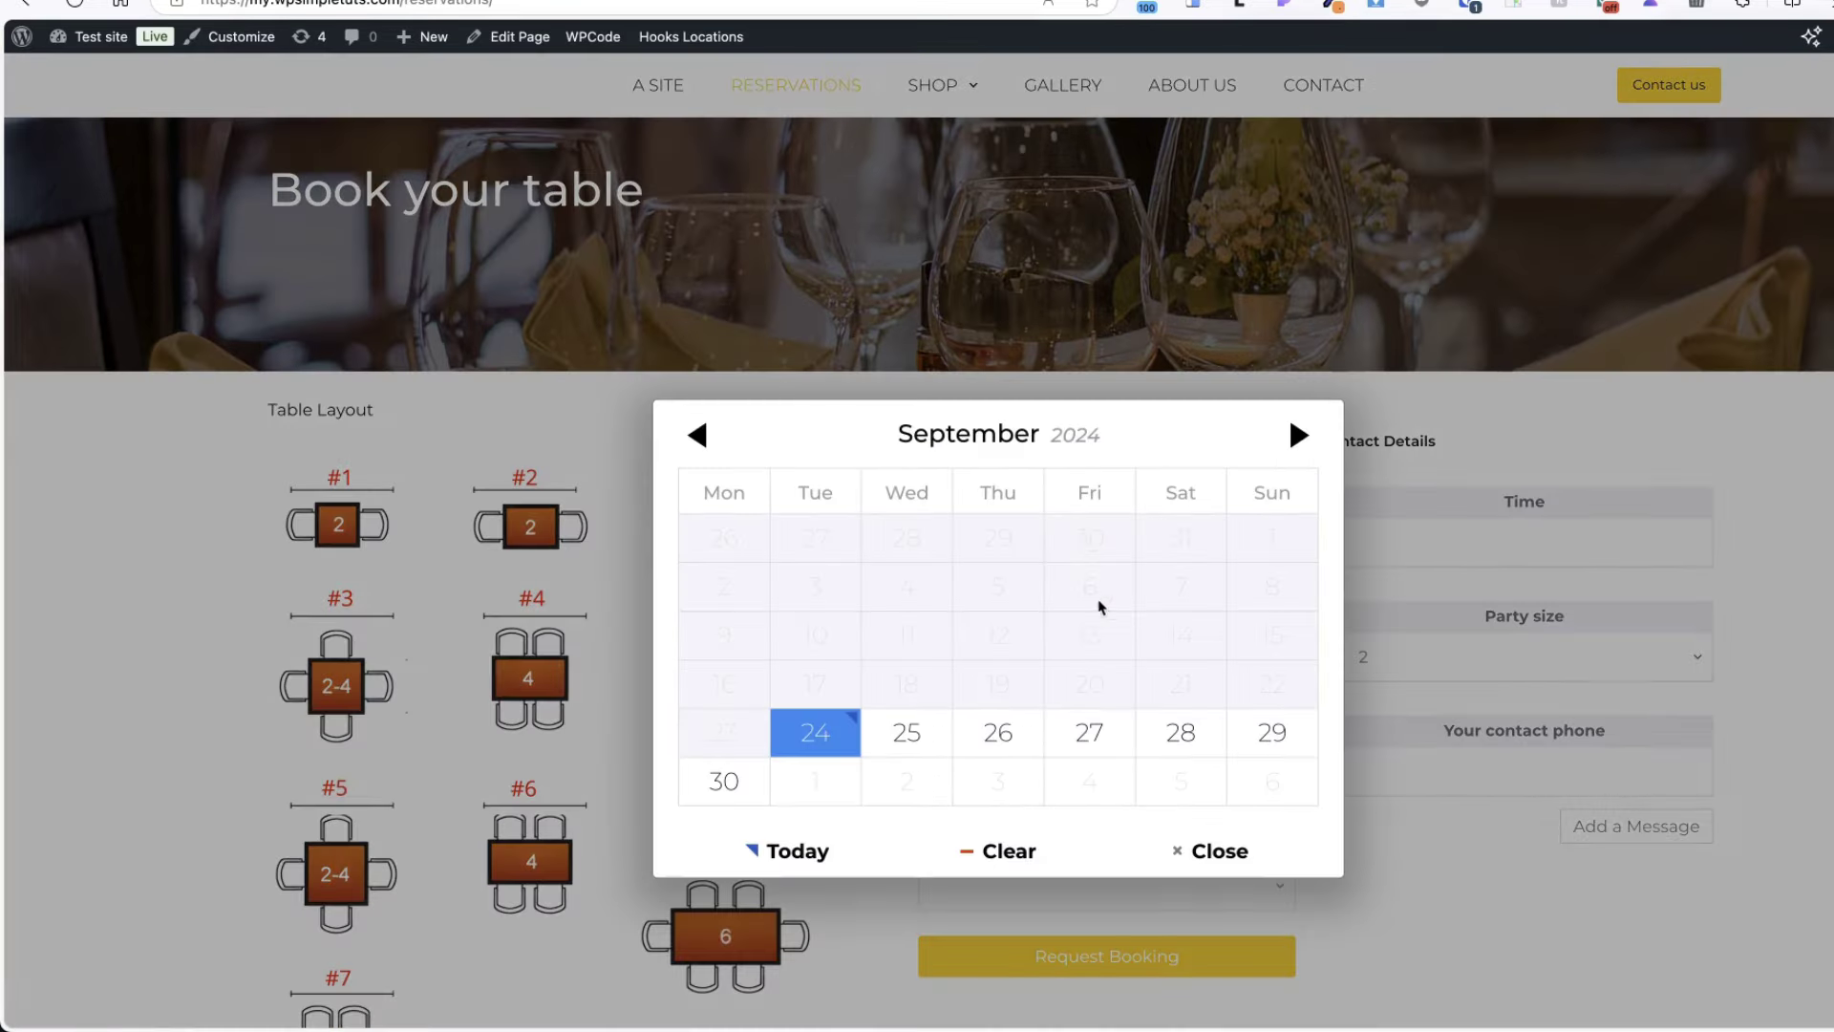
pyautogui.click(1299, 430)
pyautogui.click(932, 537)
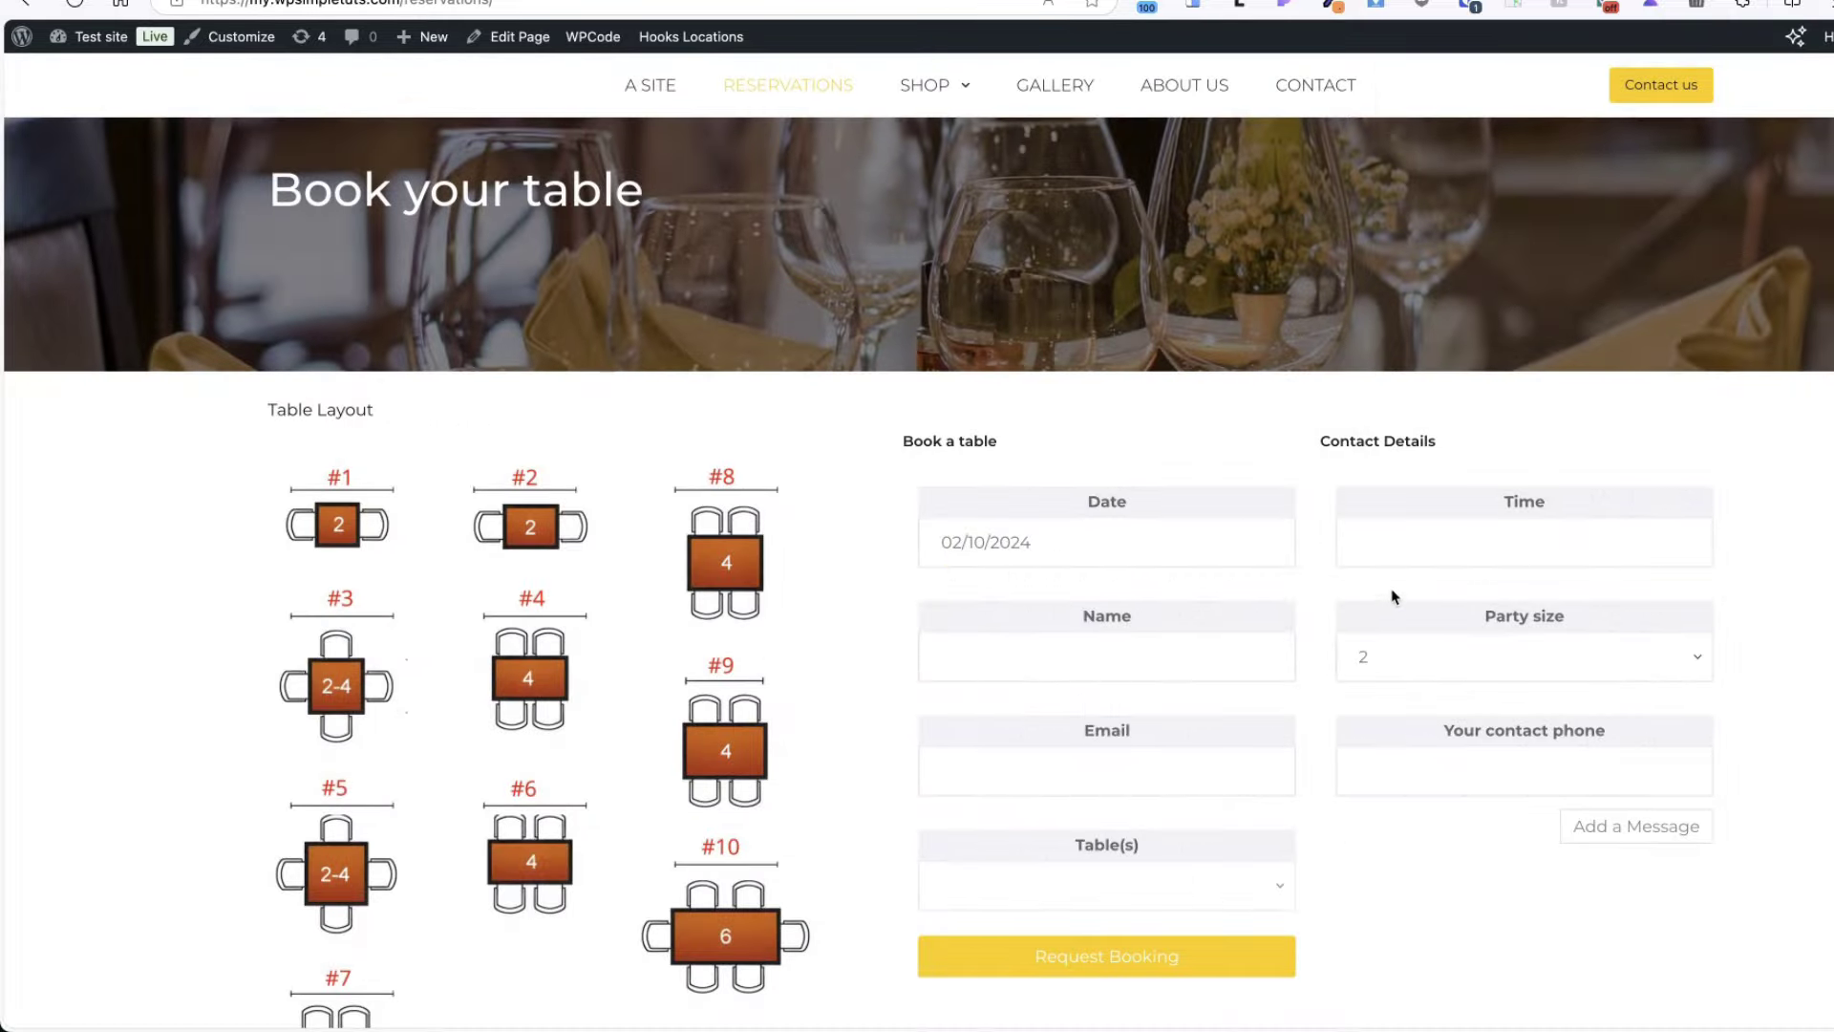
pyautogui.click(1512, 541)
pyautogui.click(967, 668)
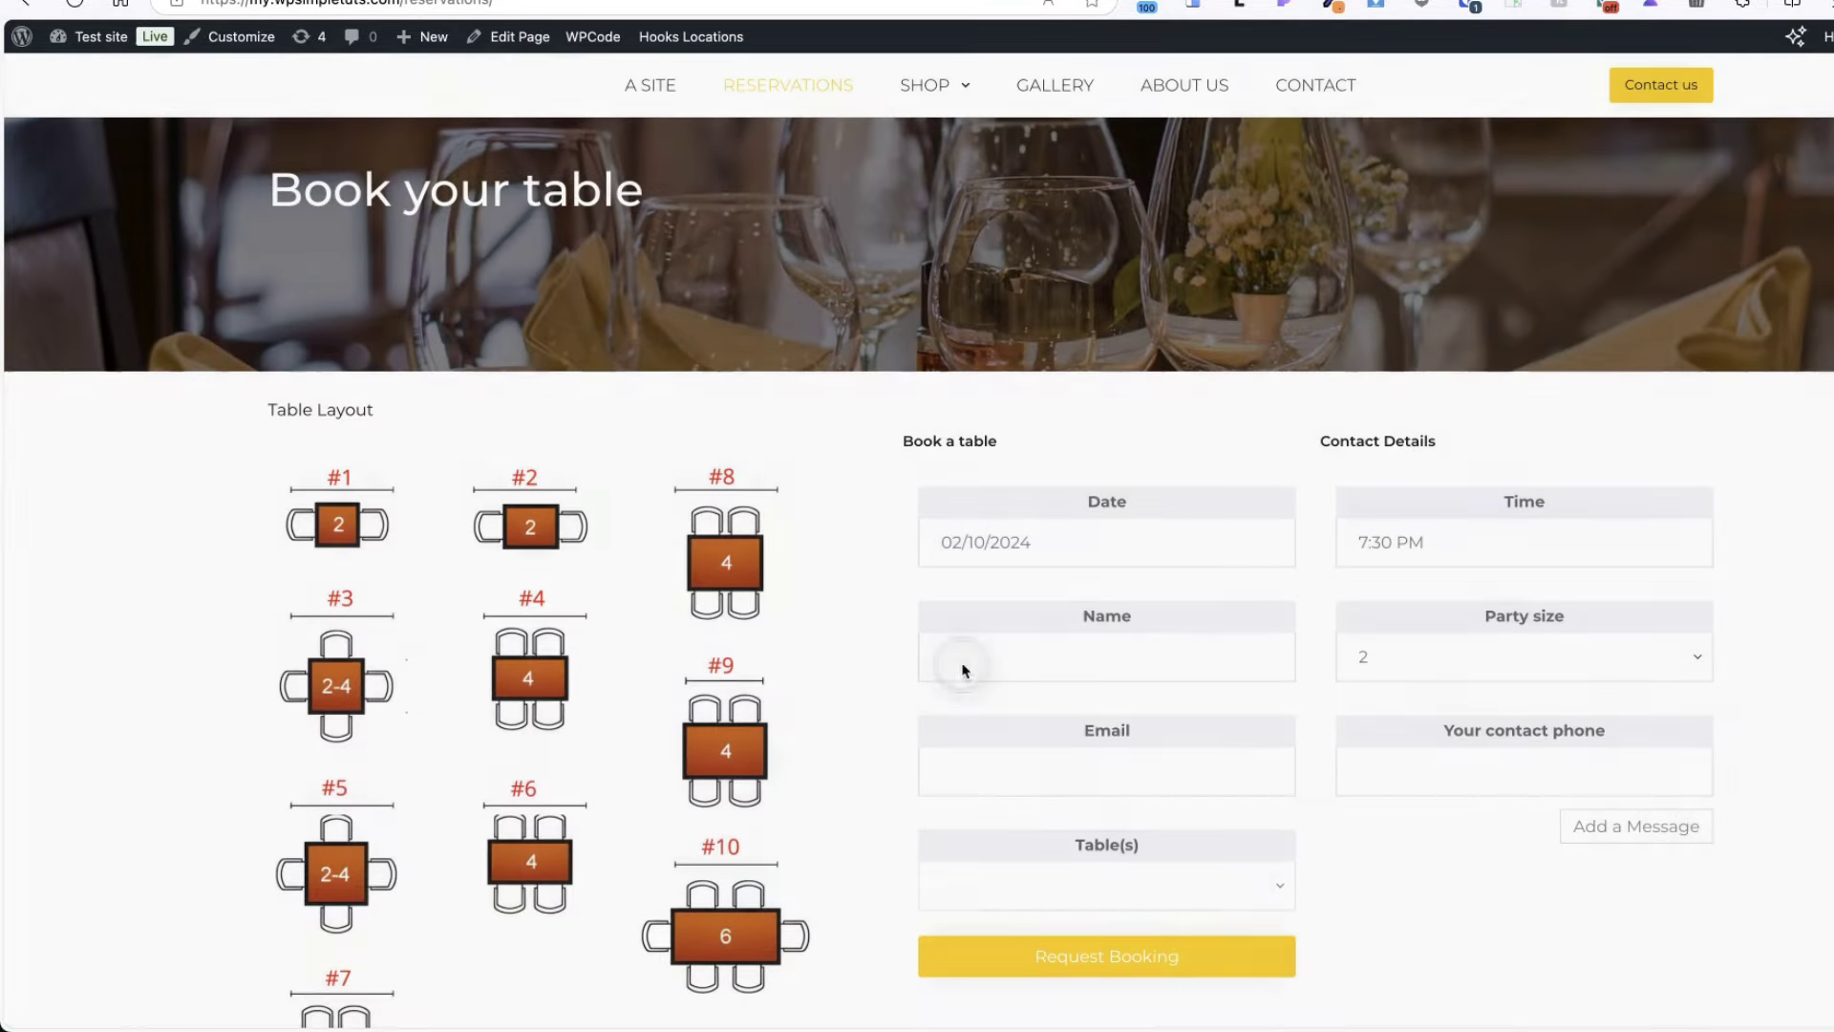
# - Enter the guest's name, a party size of 7, and a contact phone number
pyautogui.click(1124, 657)
pyautogui.write('Janek T.')
pyautogui.click(1465, 656)
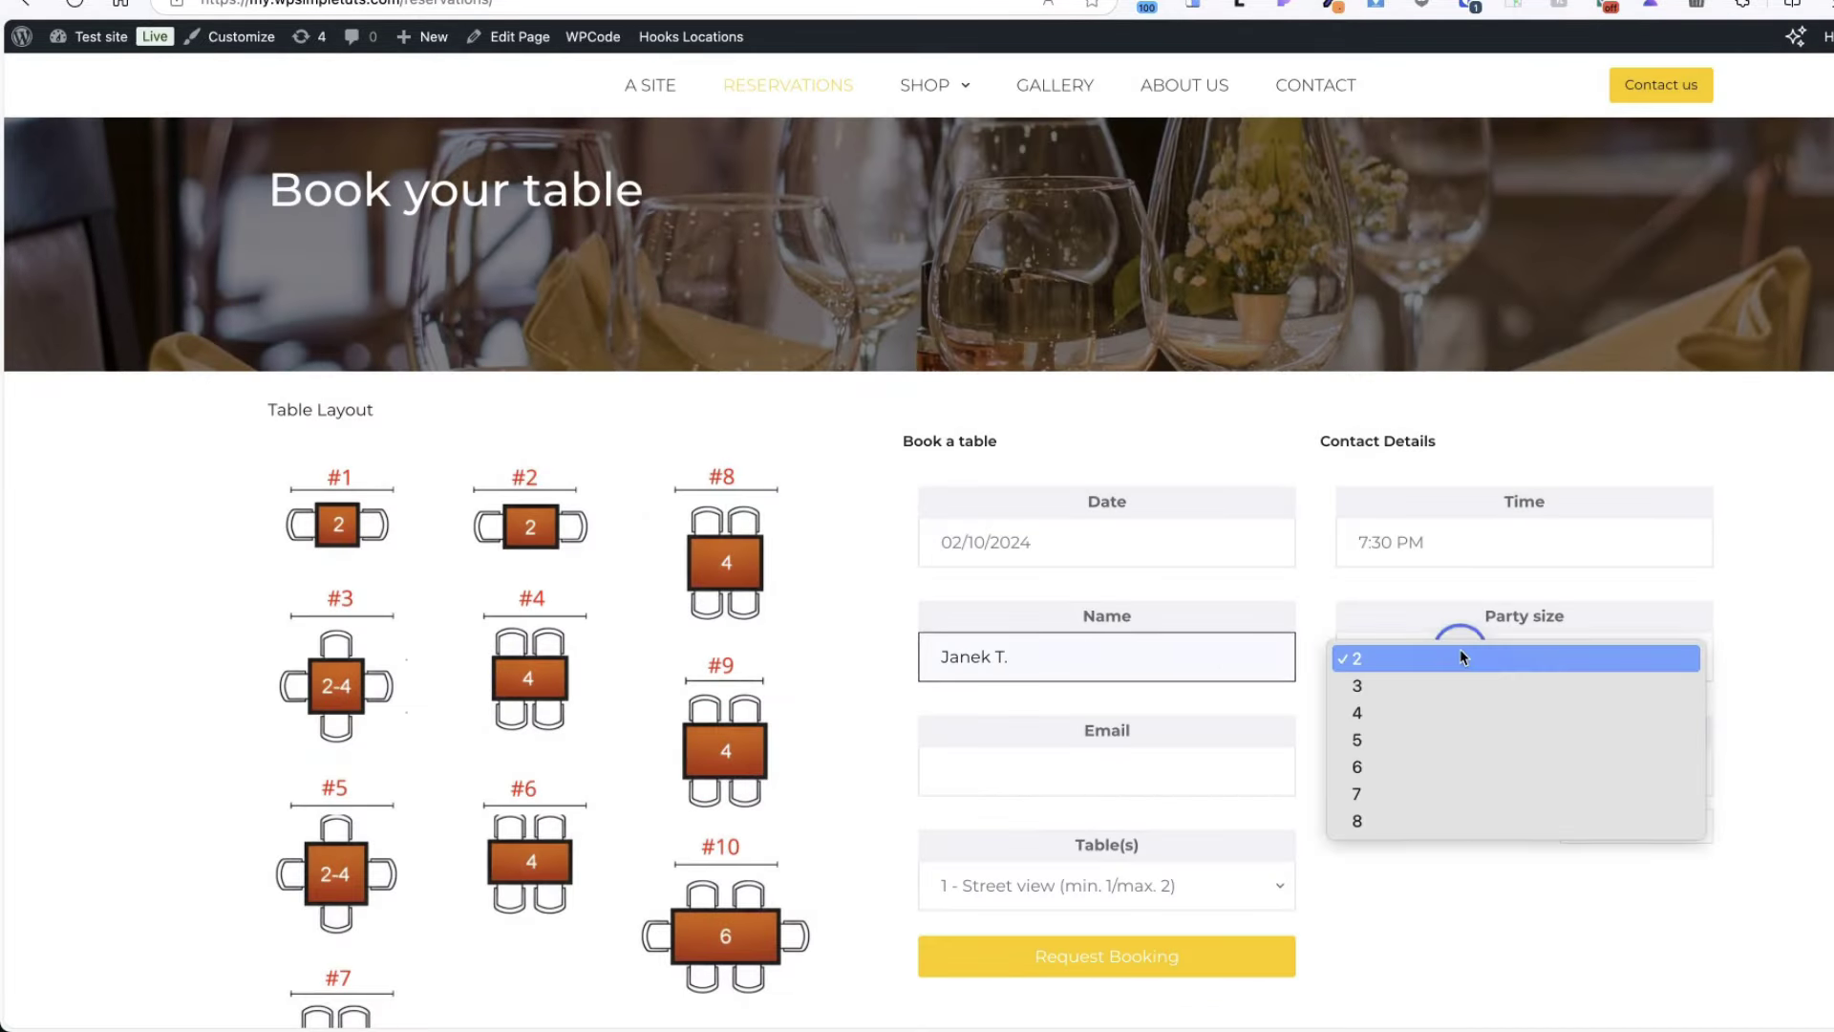
pyautogui.click(1376, 796)
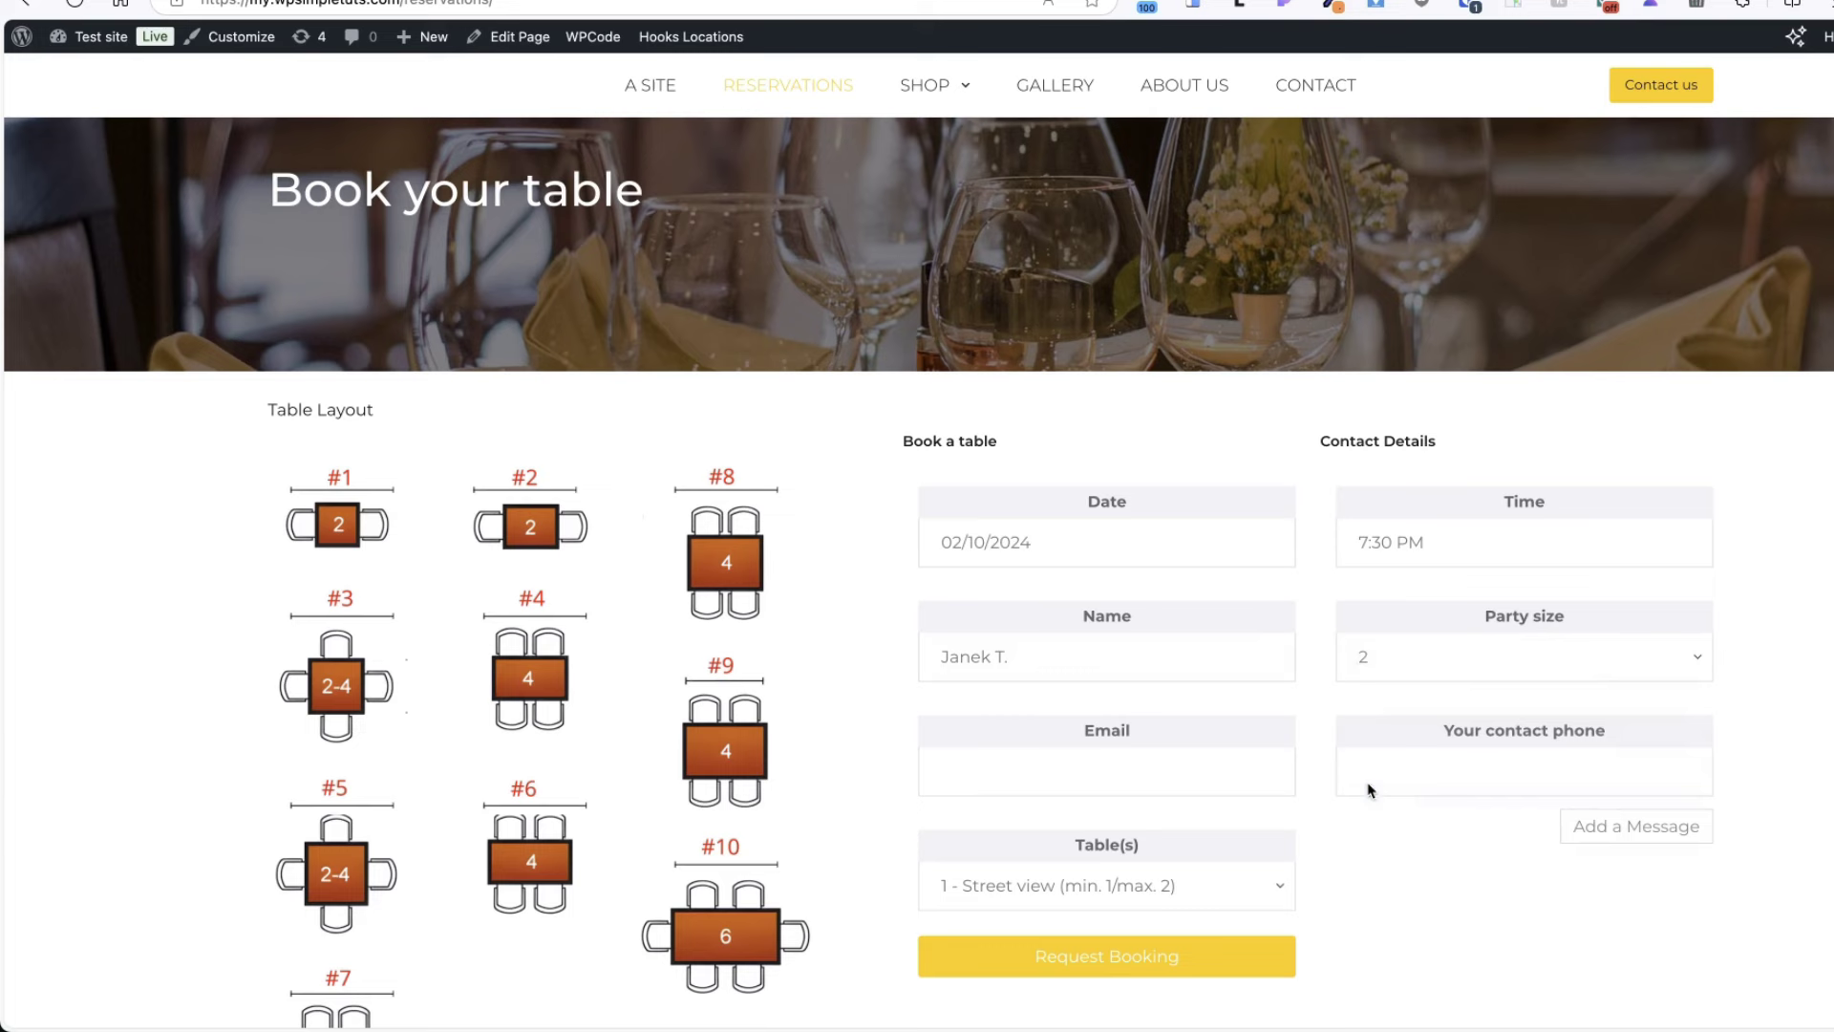
pyautogui.click(1068, 764)
pyautogui.write('5666767')
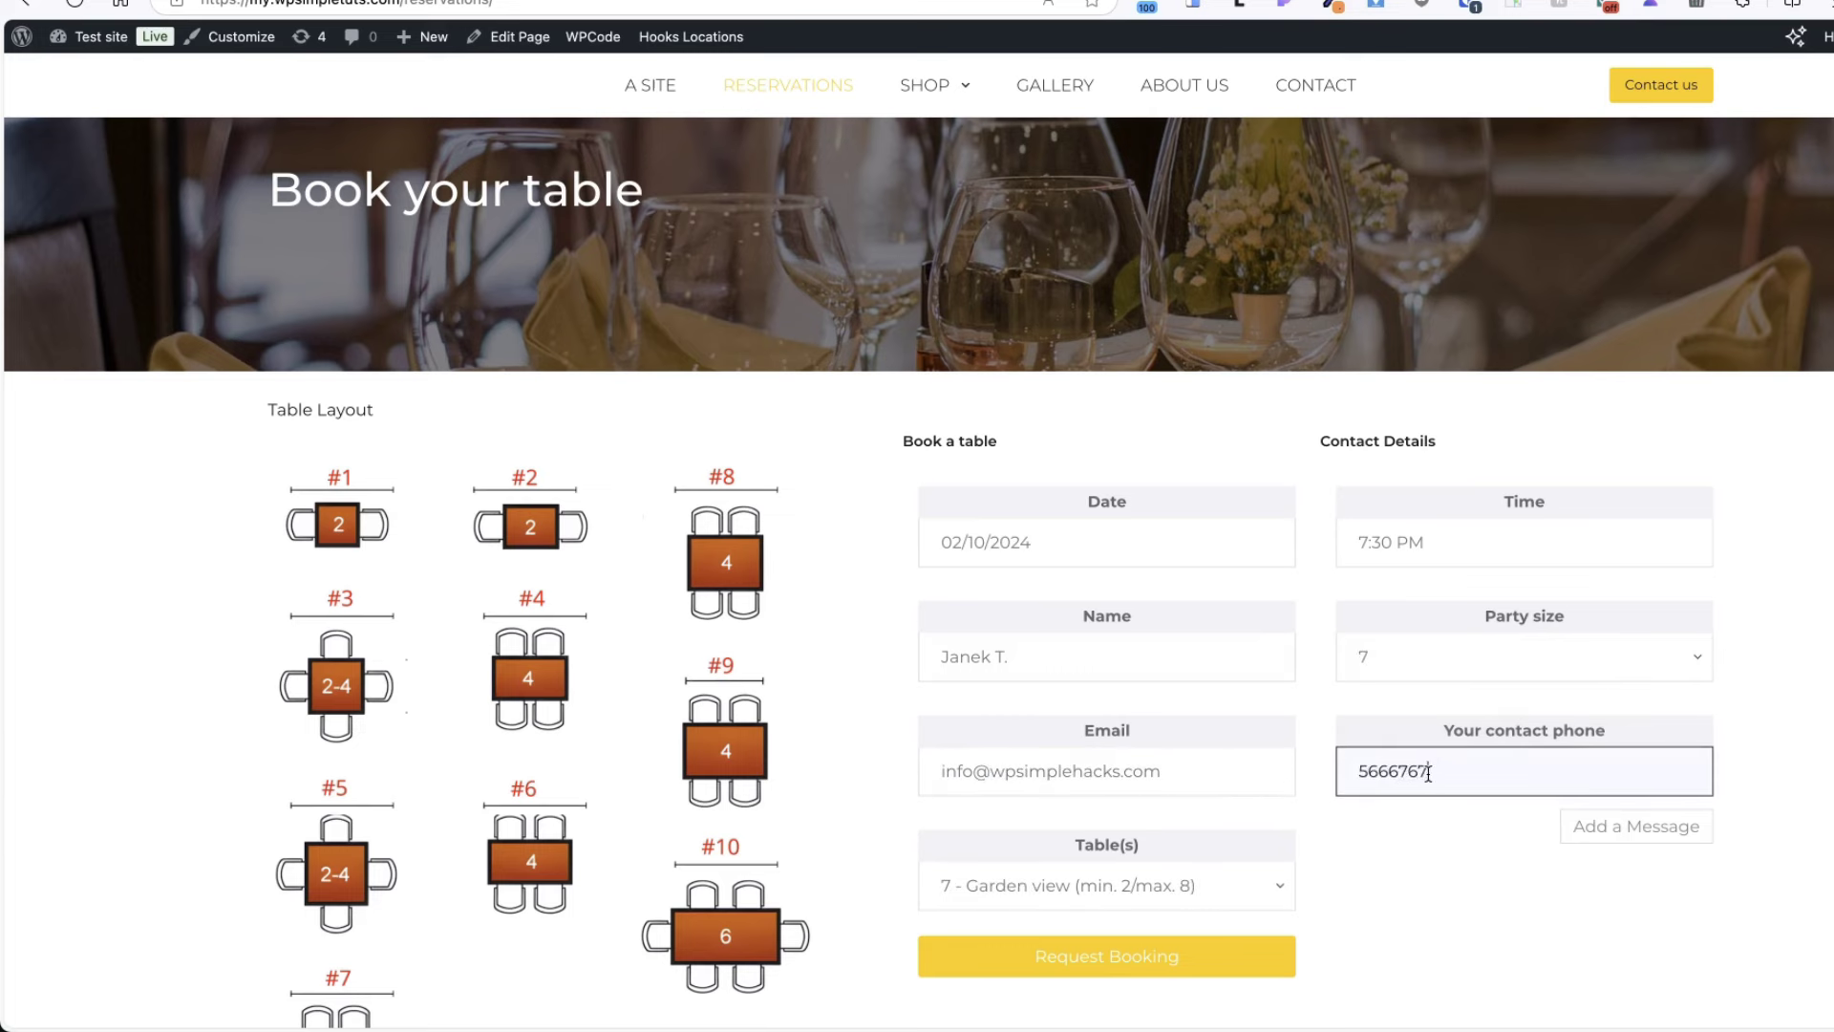
# - Select tables 5 and 6, request the booking, and highlight the awaiting-confirmation message
pyautogui.scroll(-2, 1428, 783)
pyautogui.click(1099, 707)
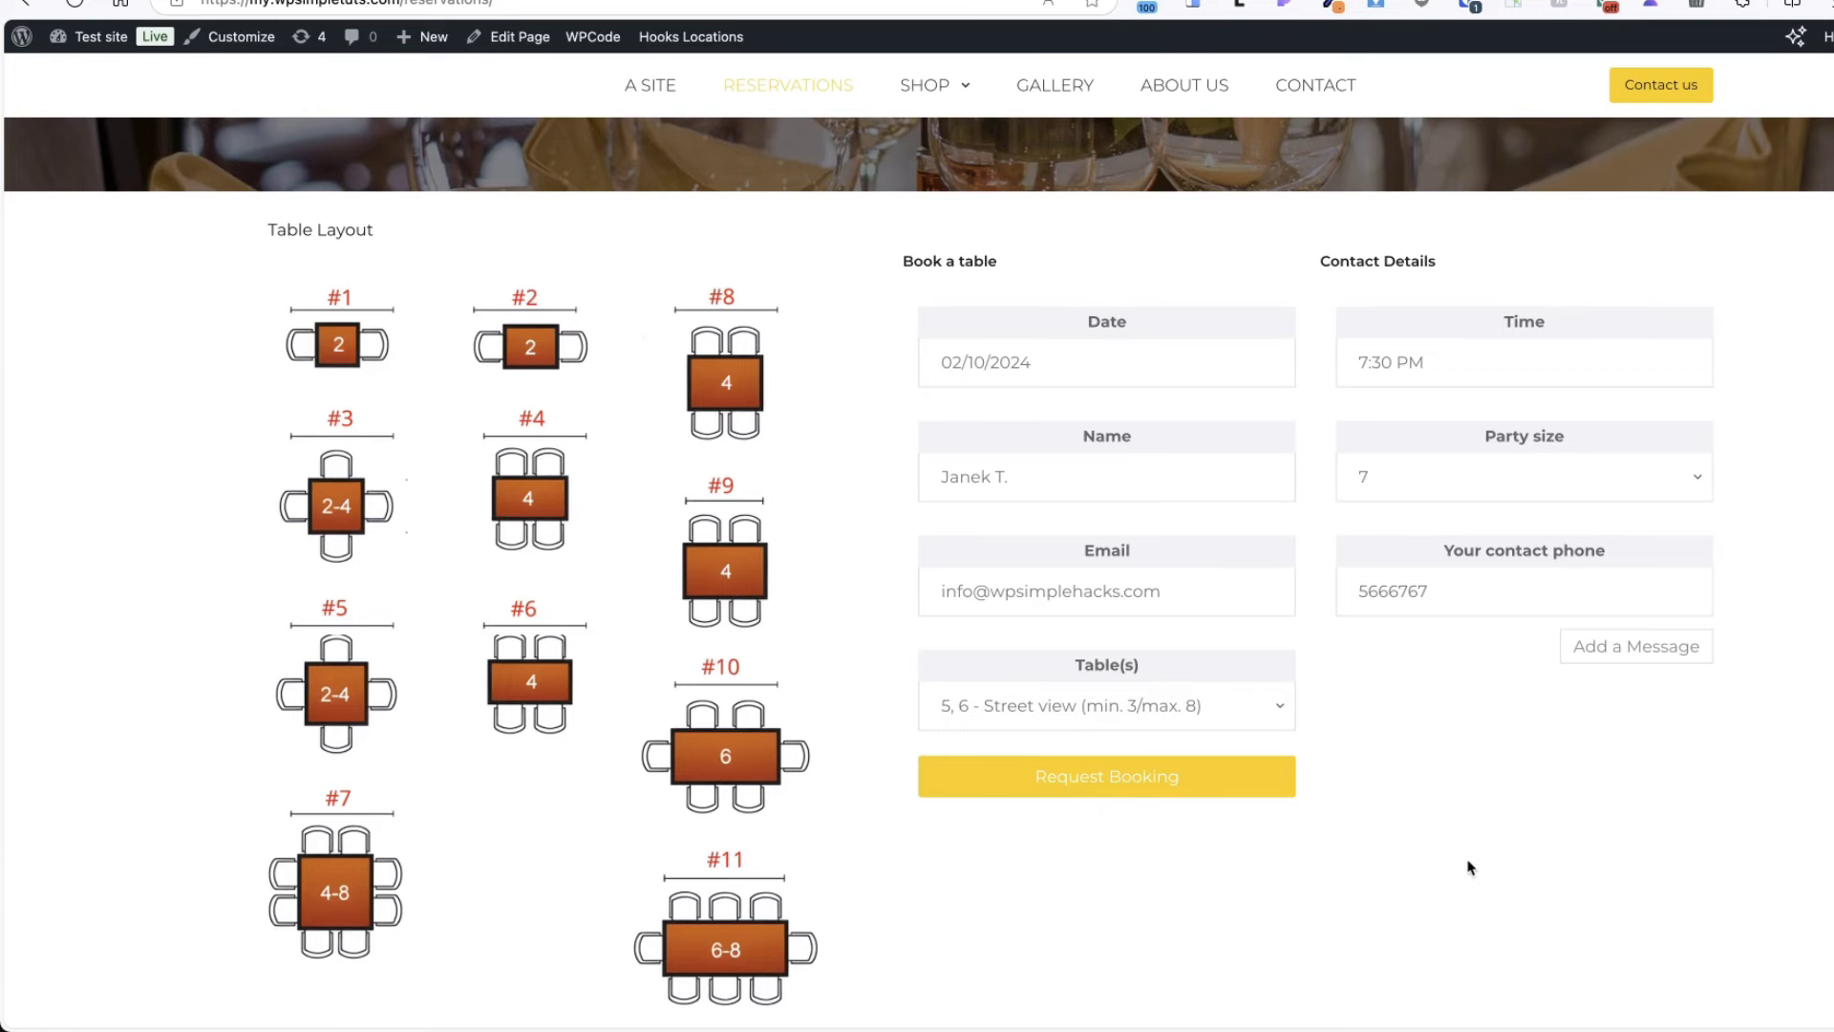
pyautogui.click(1075, 776)
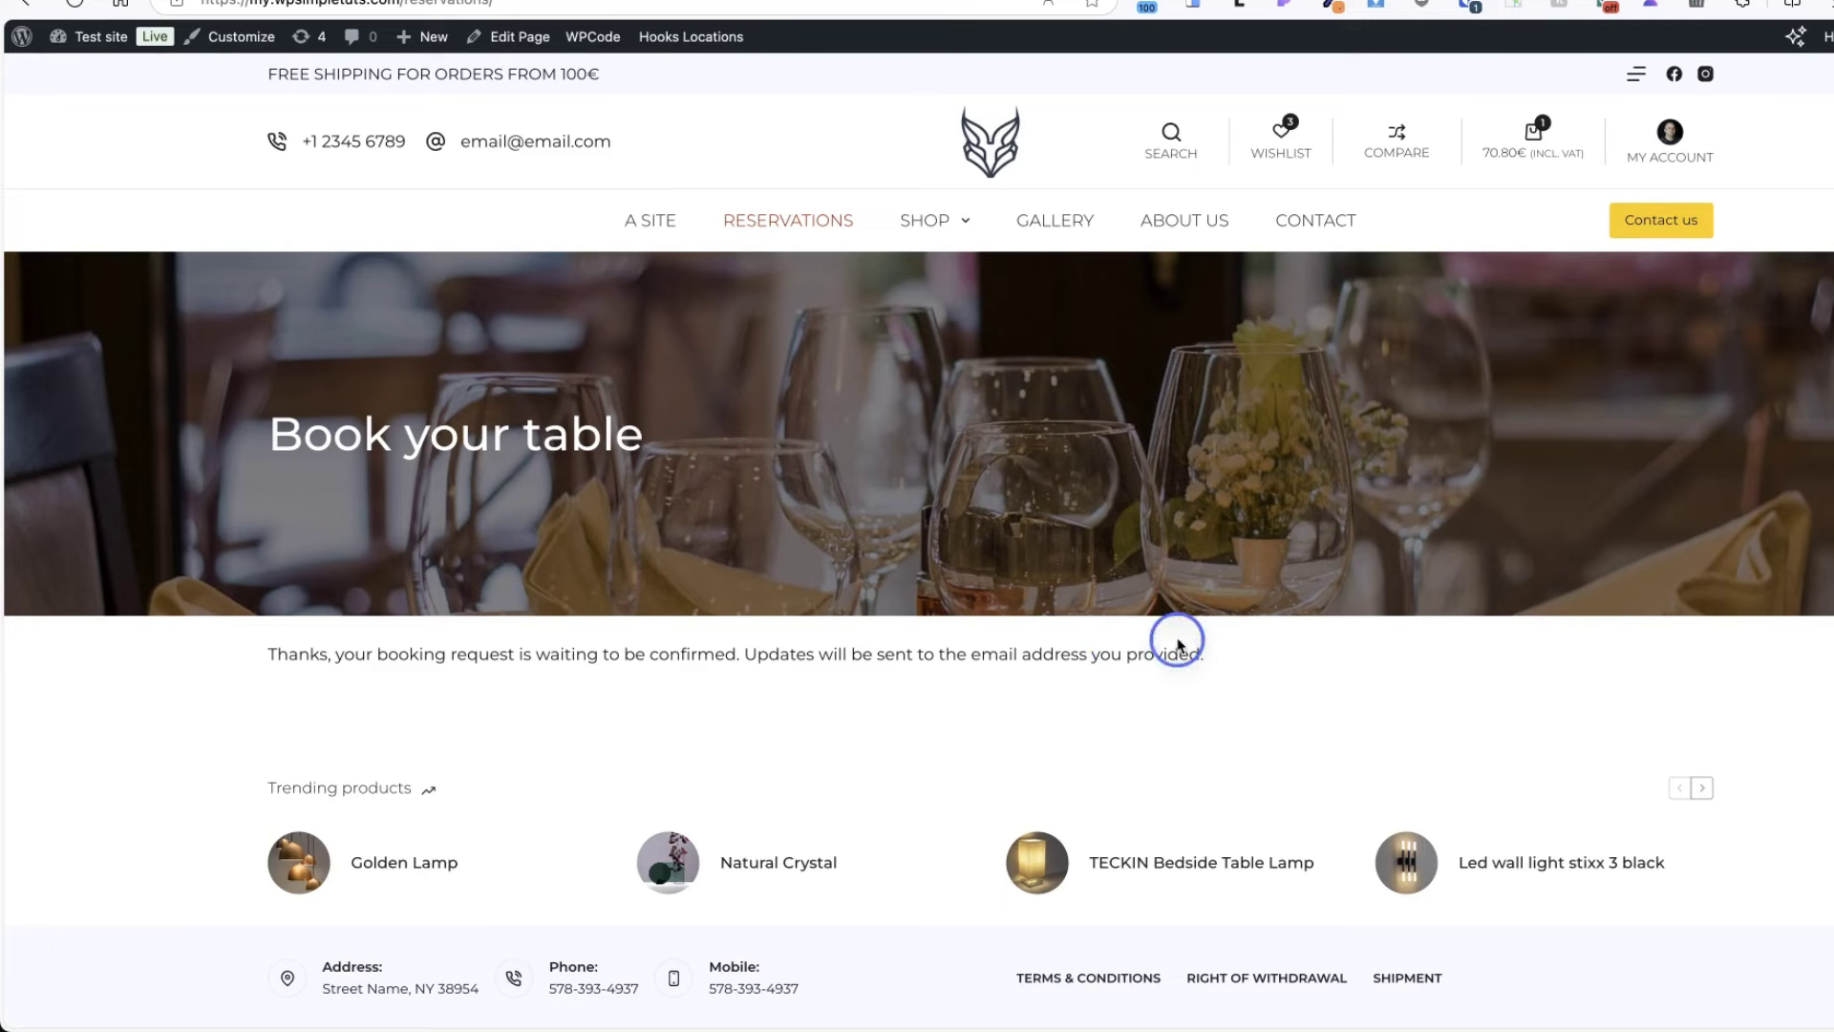
pyautogui.tripleClick(1175, 654)
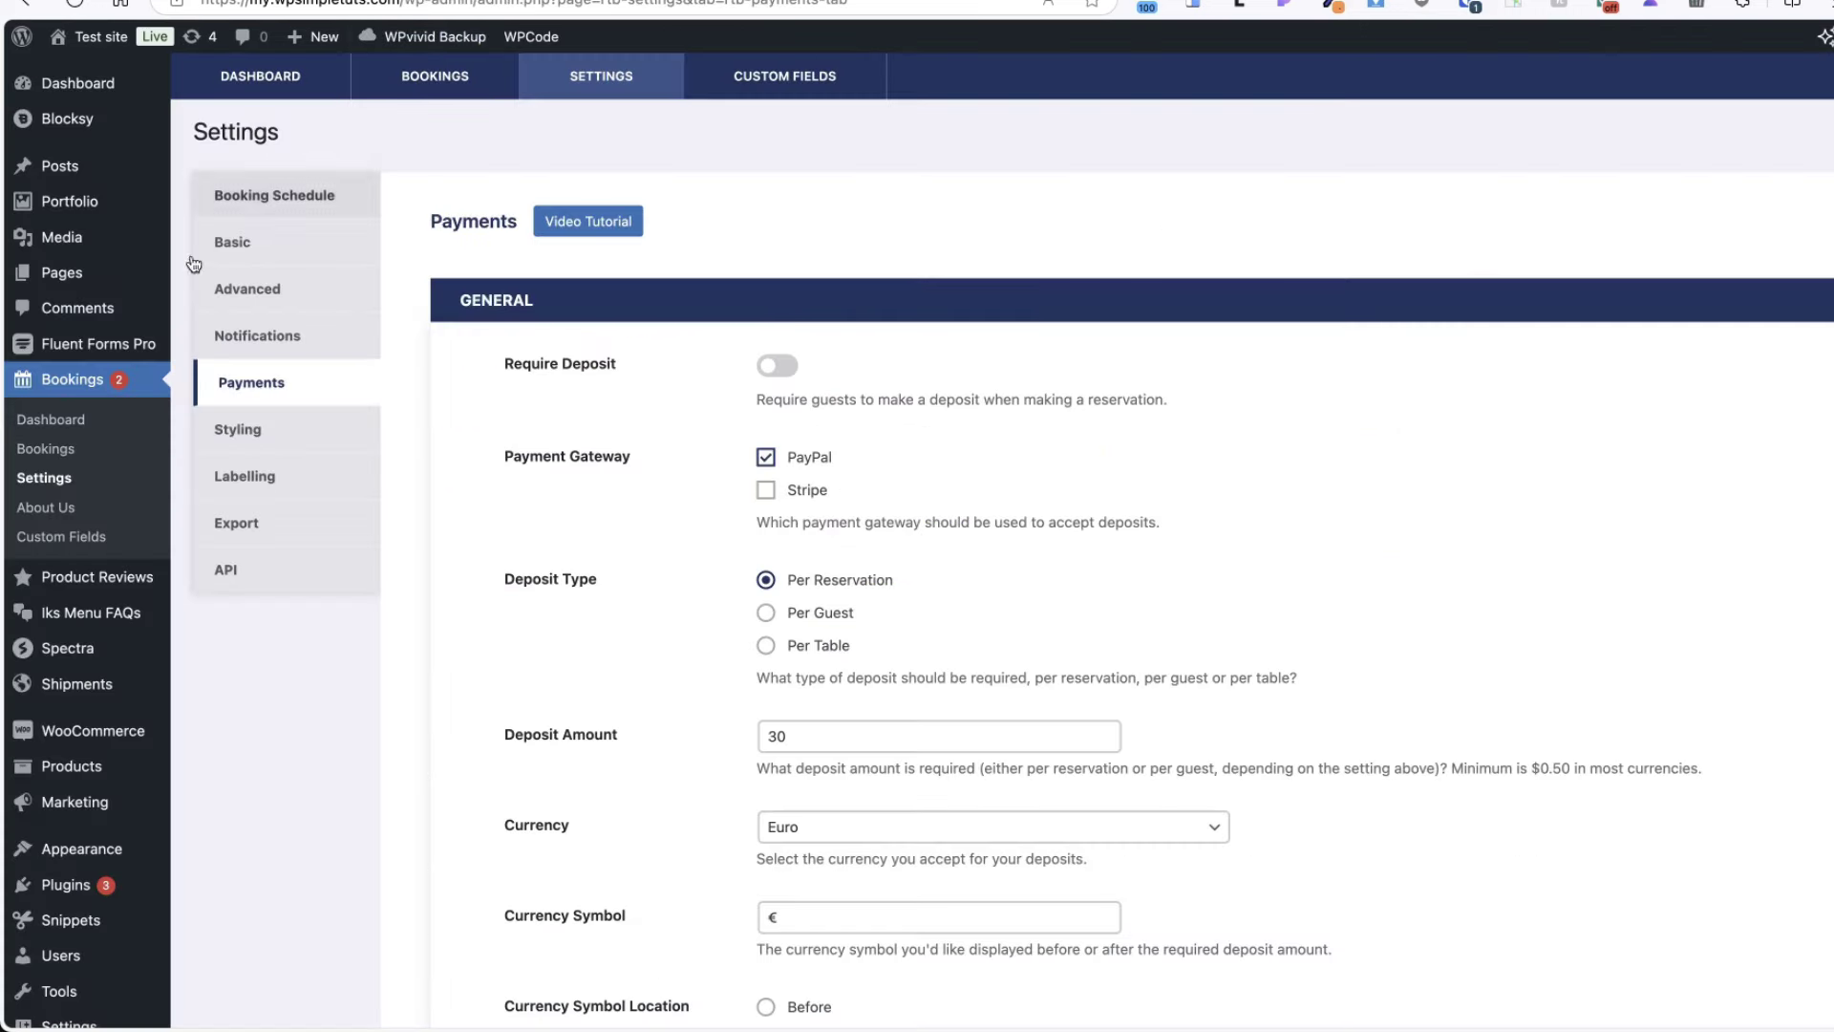
# - Edit the 2 October booking: status Confirmed, notify the guest, table 11, then save
pyautogui.click(61, 449)
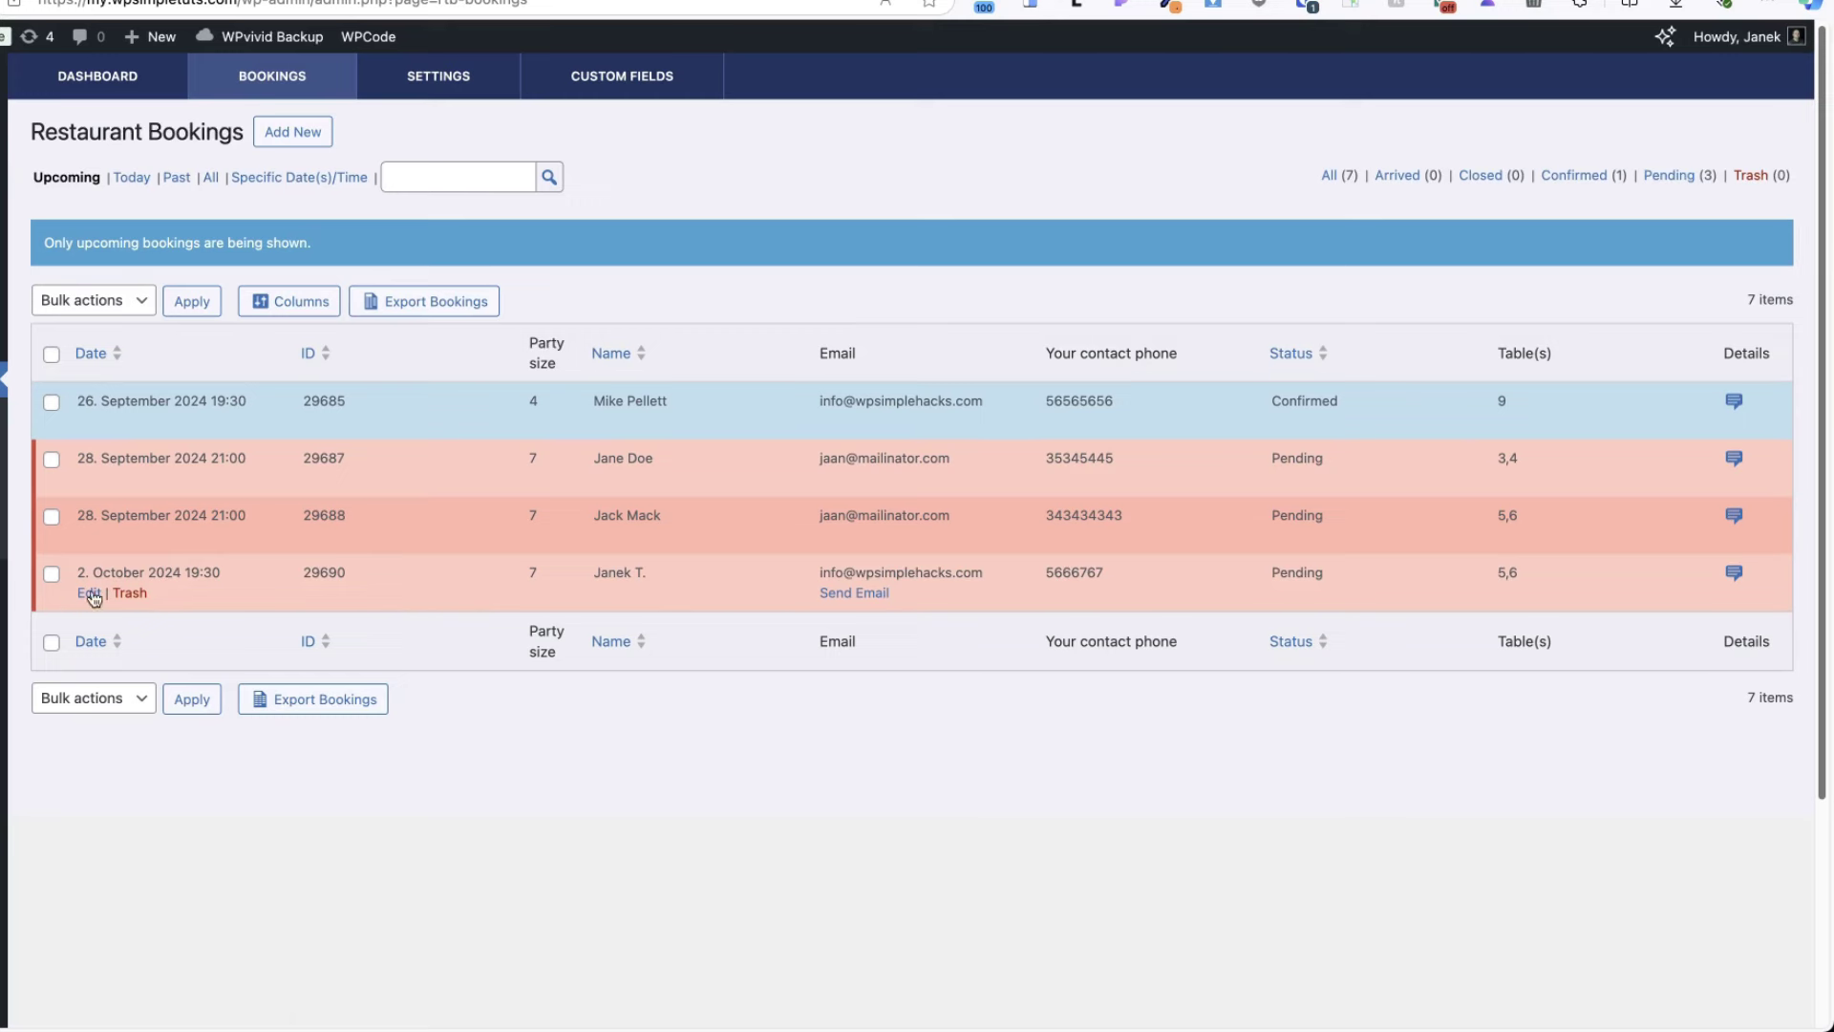
pyautogui.click(91, 594)
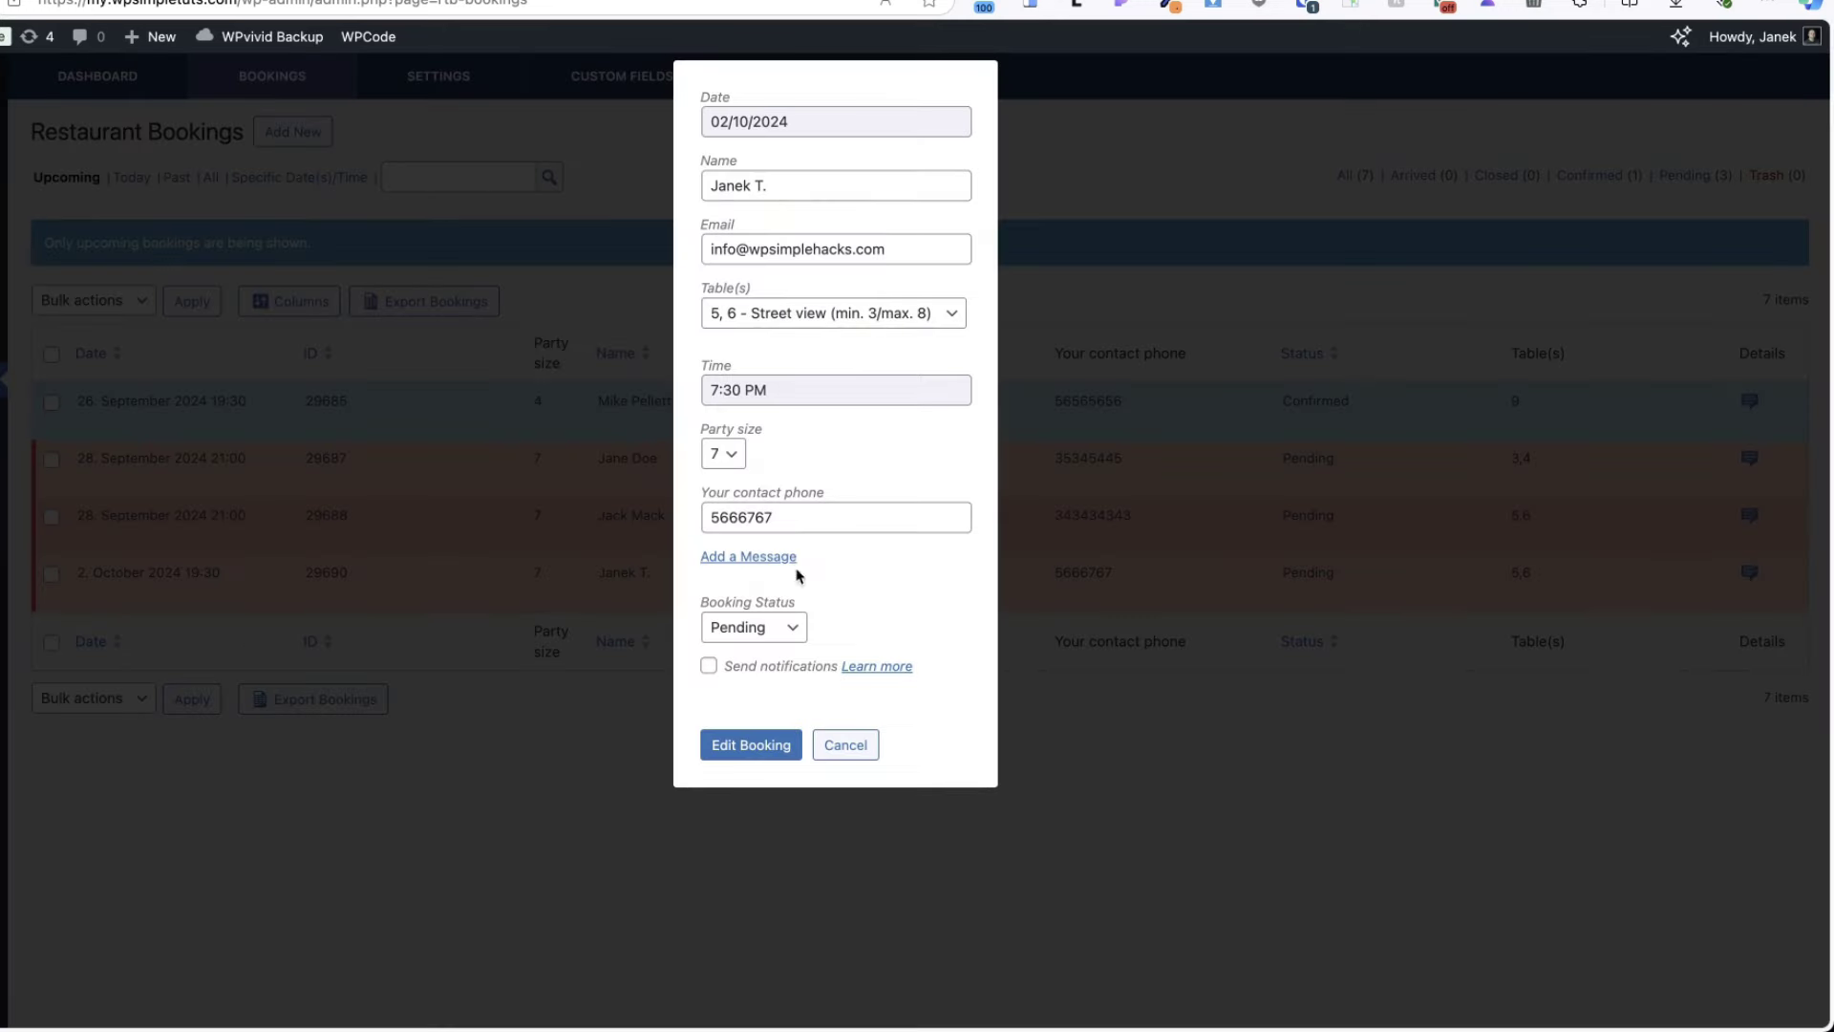
pyautogui.click(789, 628)
pyautogui.click(760, 654)
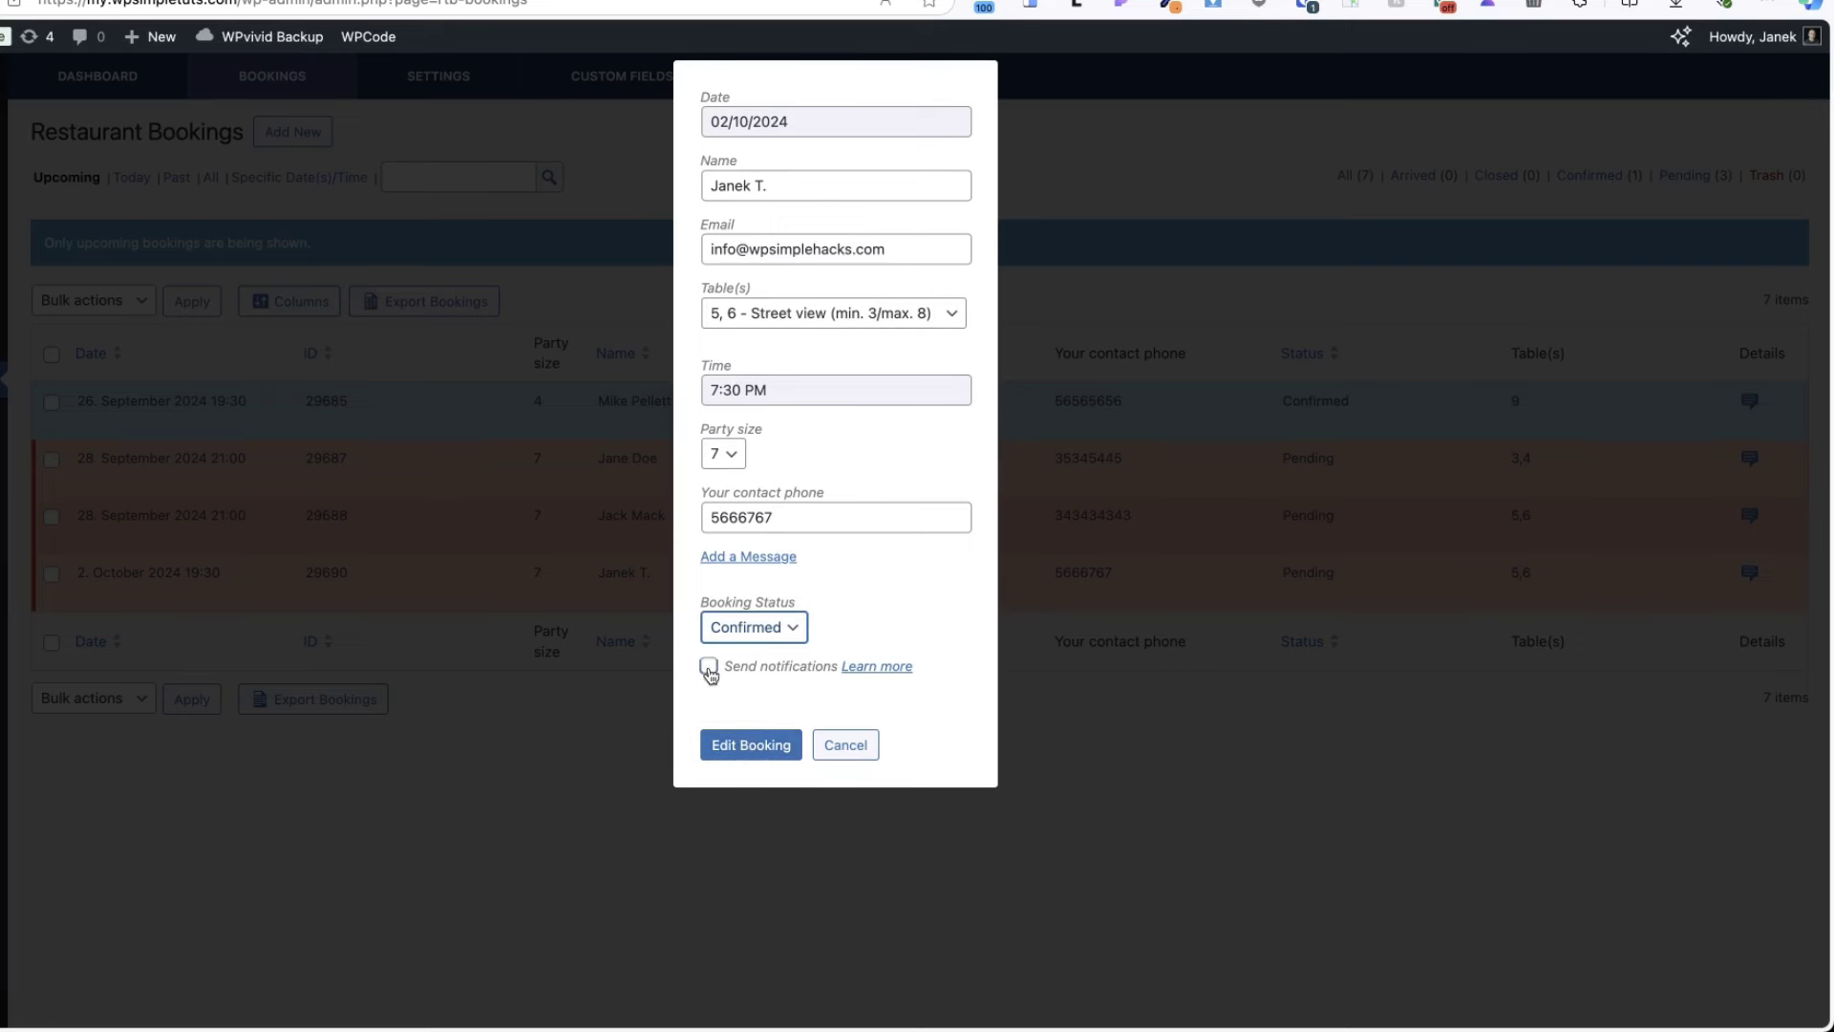
pyautogui.click(709, 666)
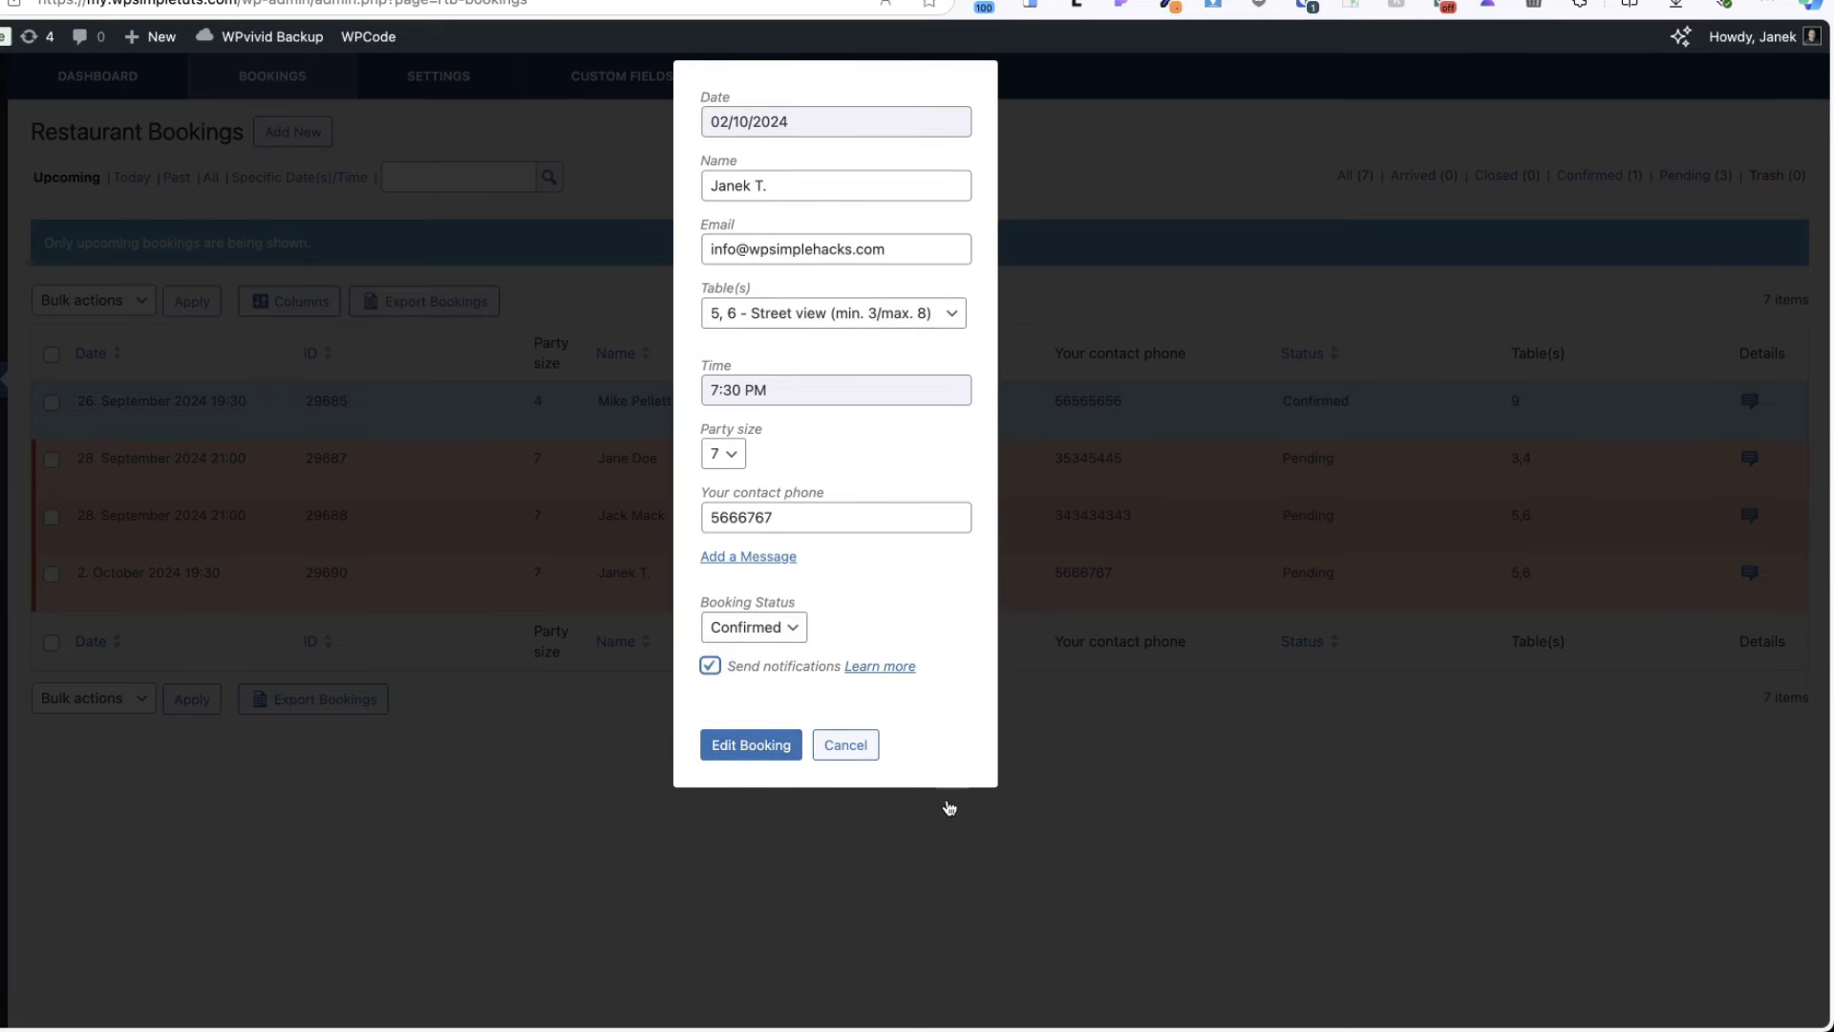
pyautogui.click(778, 309)
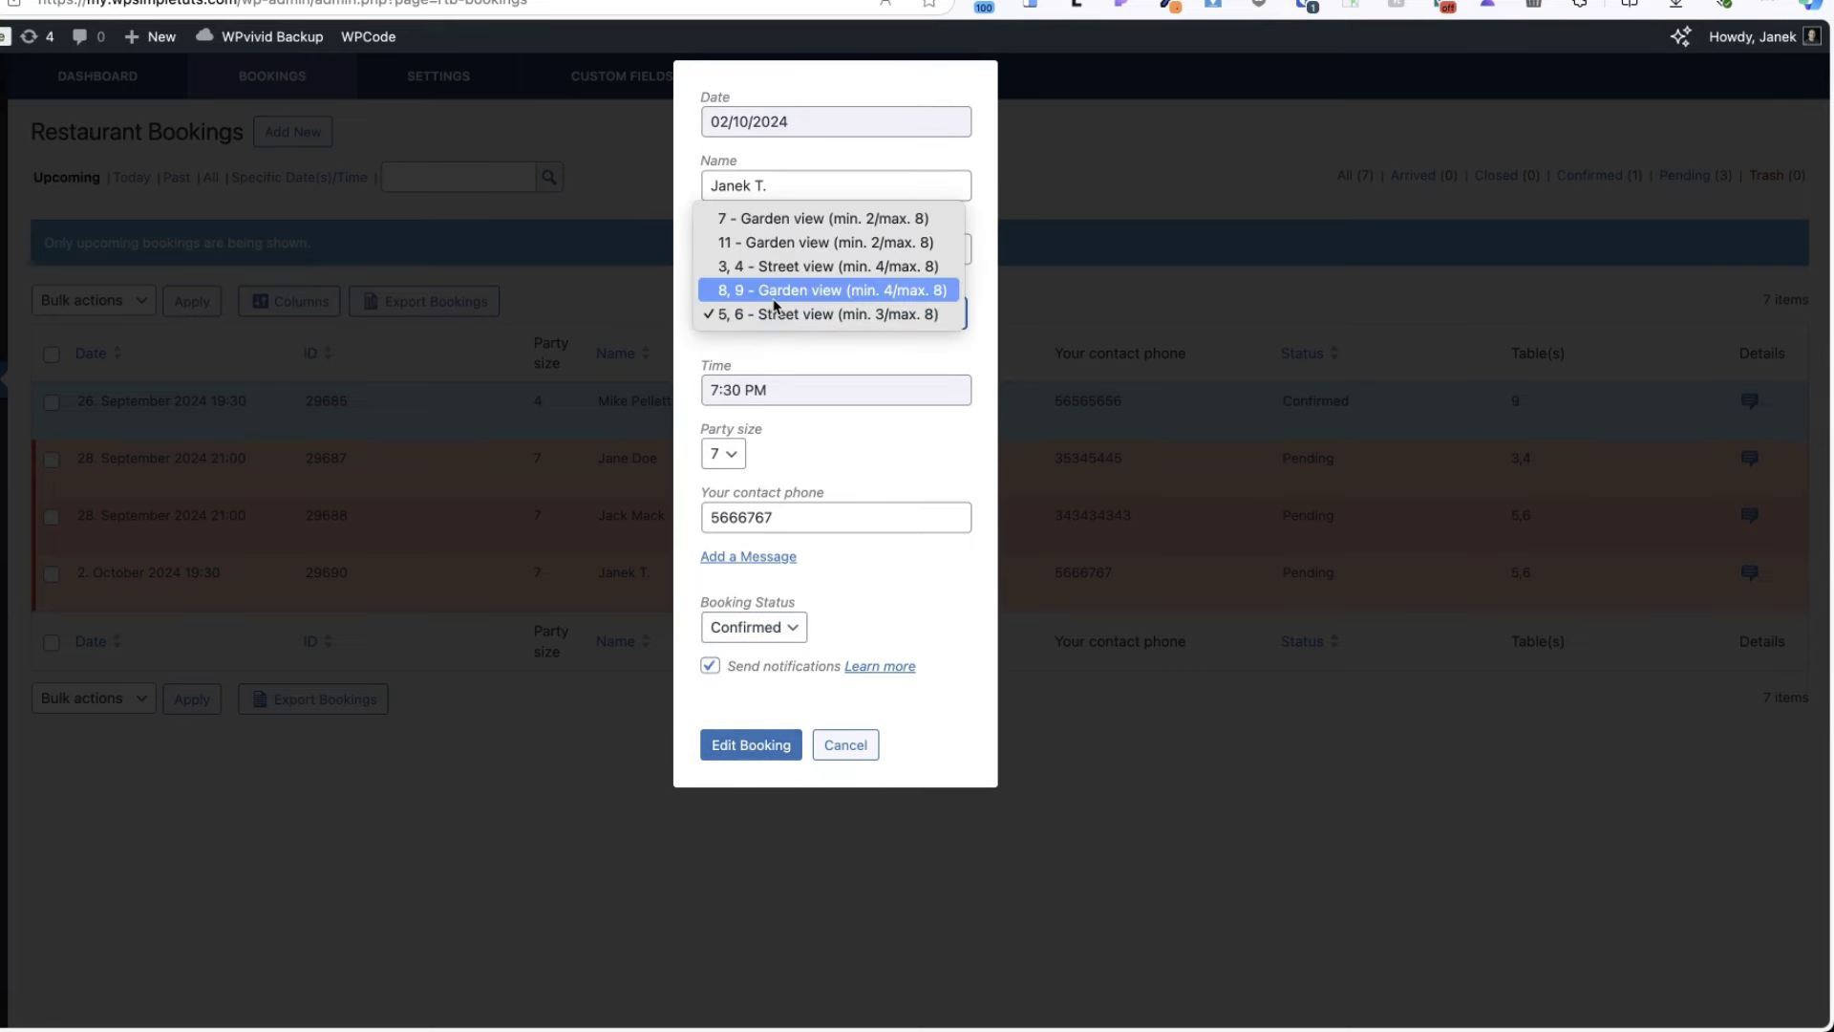
pyautogui.click(745, 241)
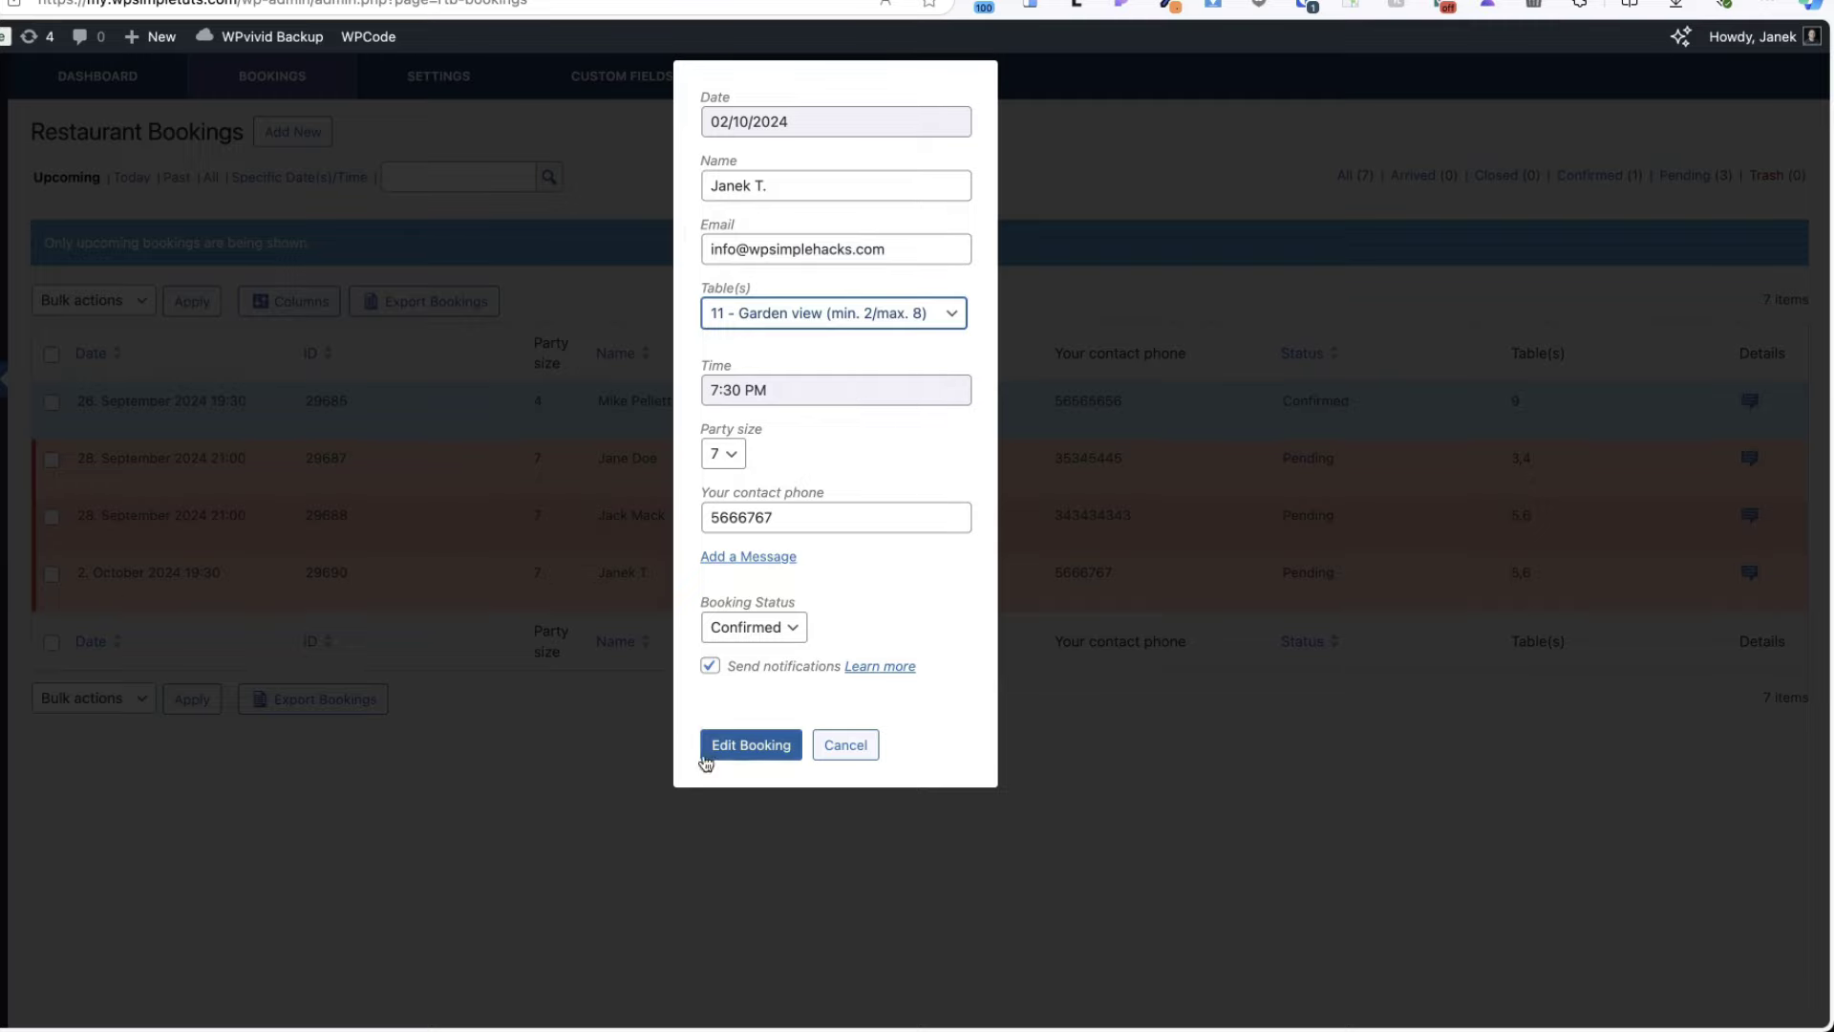
pyautogui.click(749, 746)
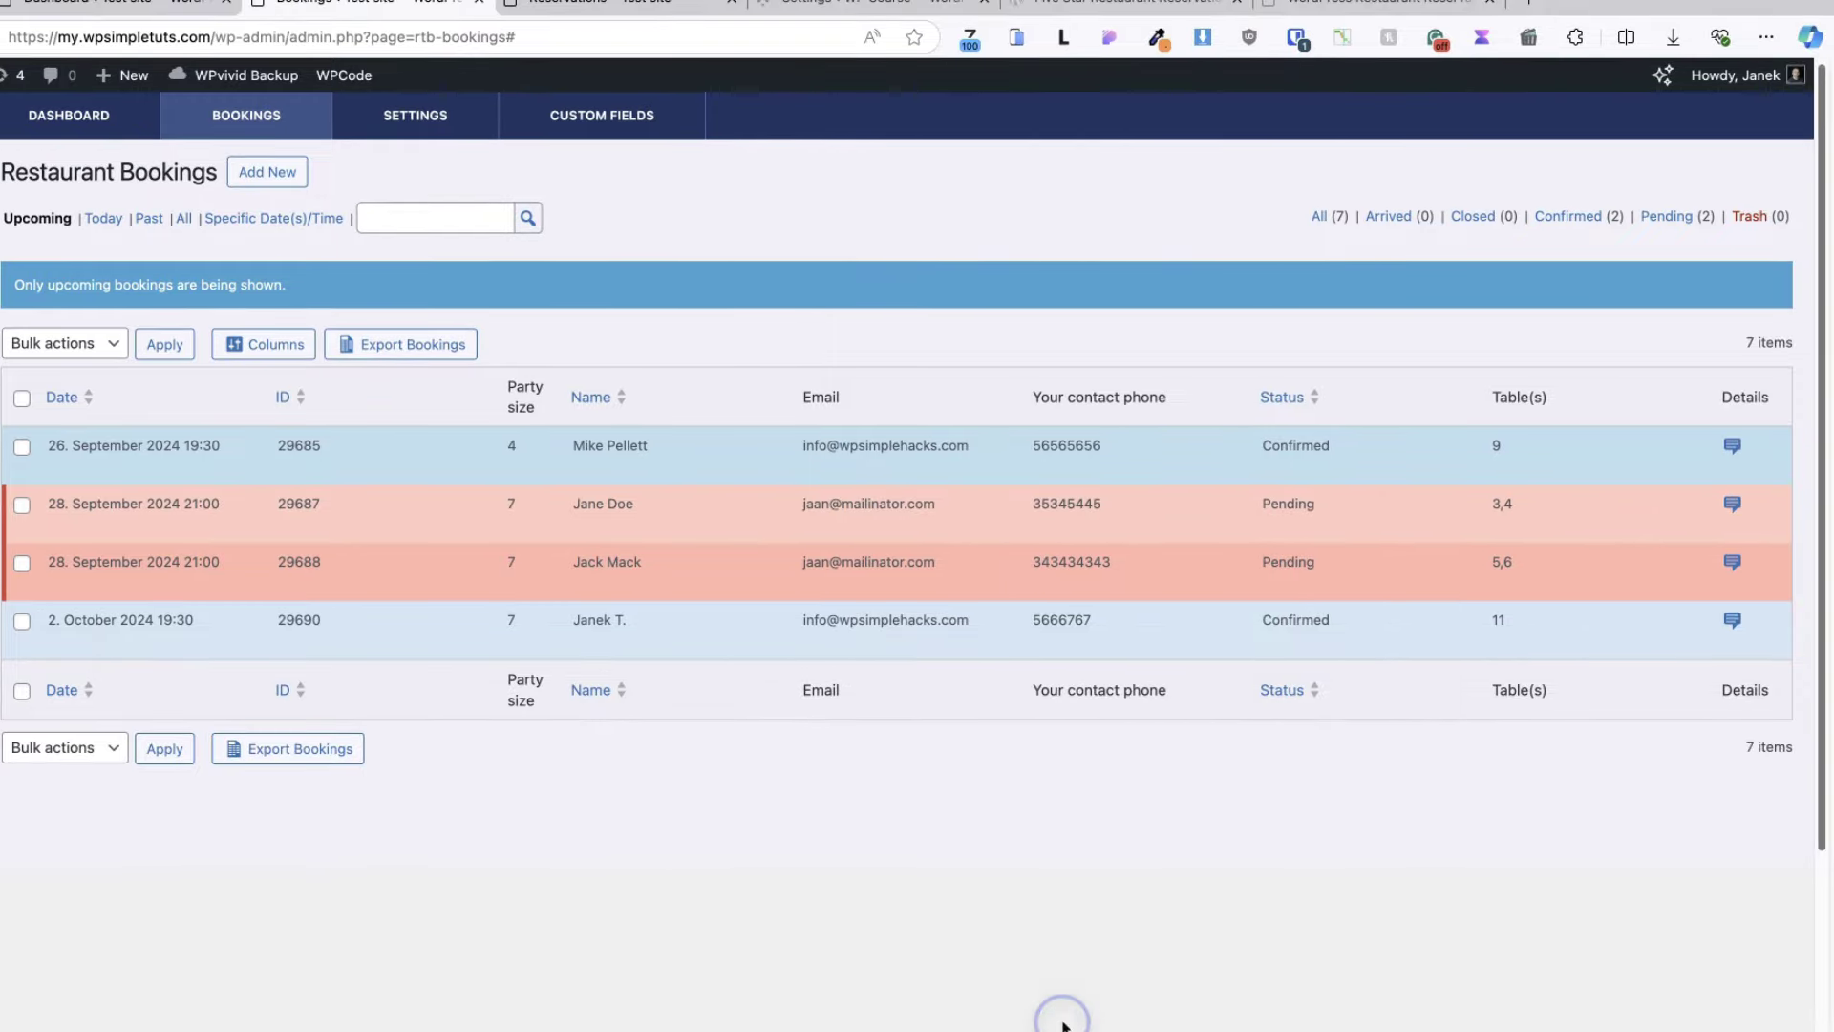
# - Check the 2 October booking's details show table 11, then go back to the Reservations page
pyautogui.click(1733, 629)
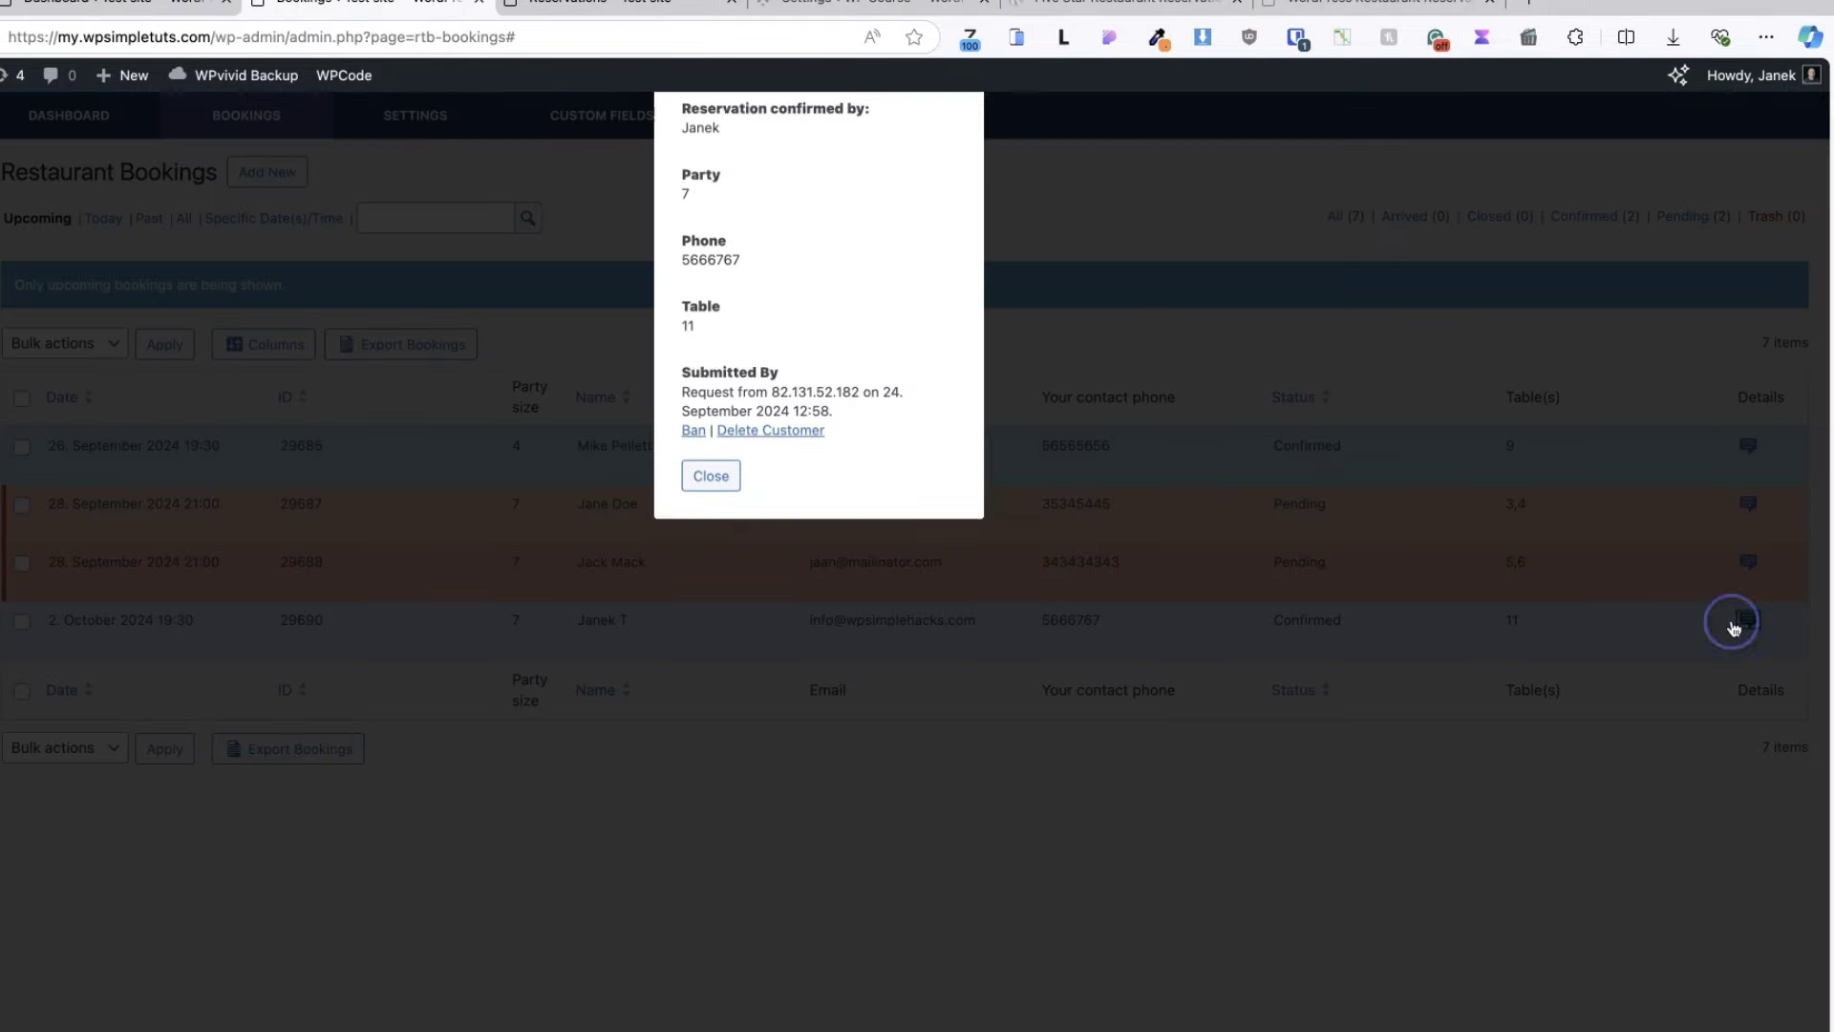
pyautogui.click(712, 504)
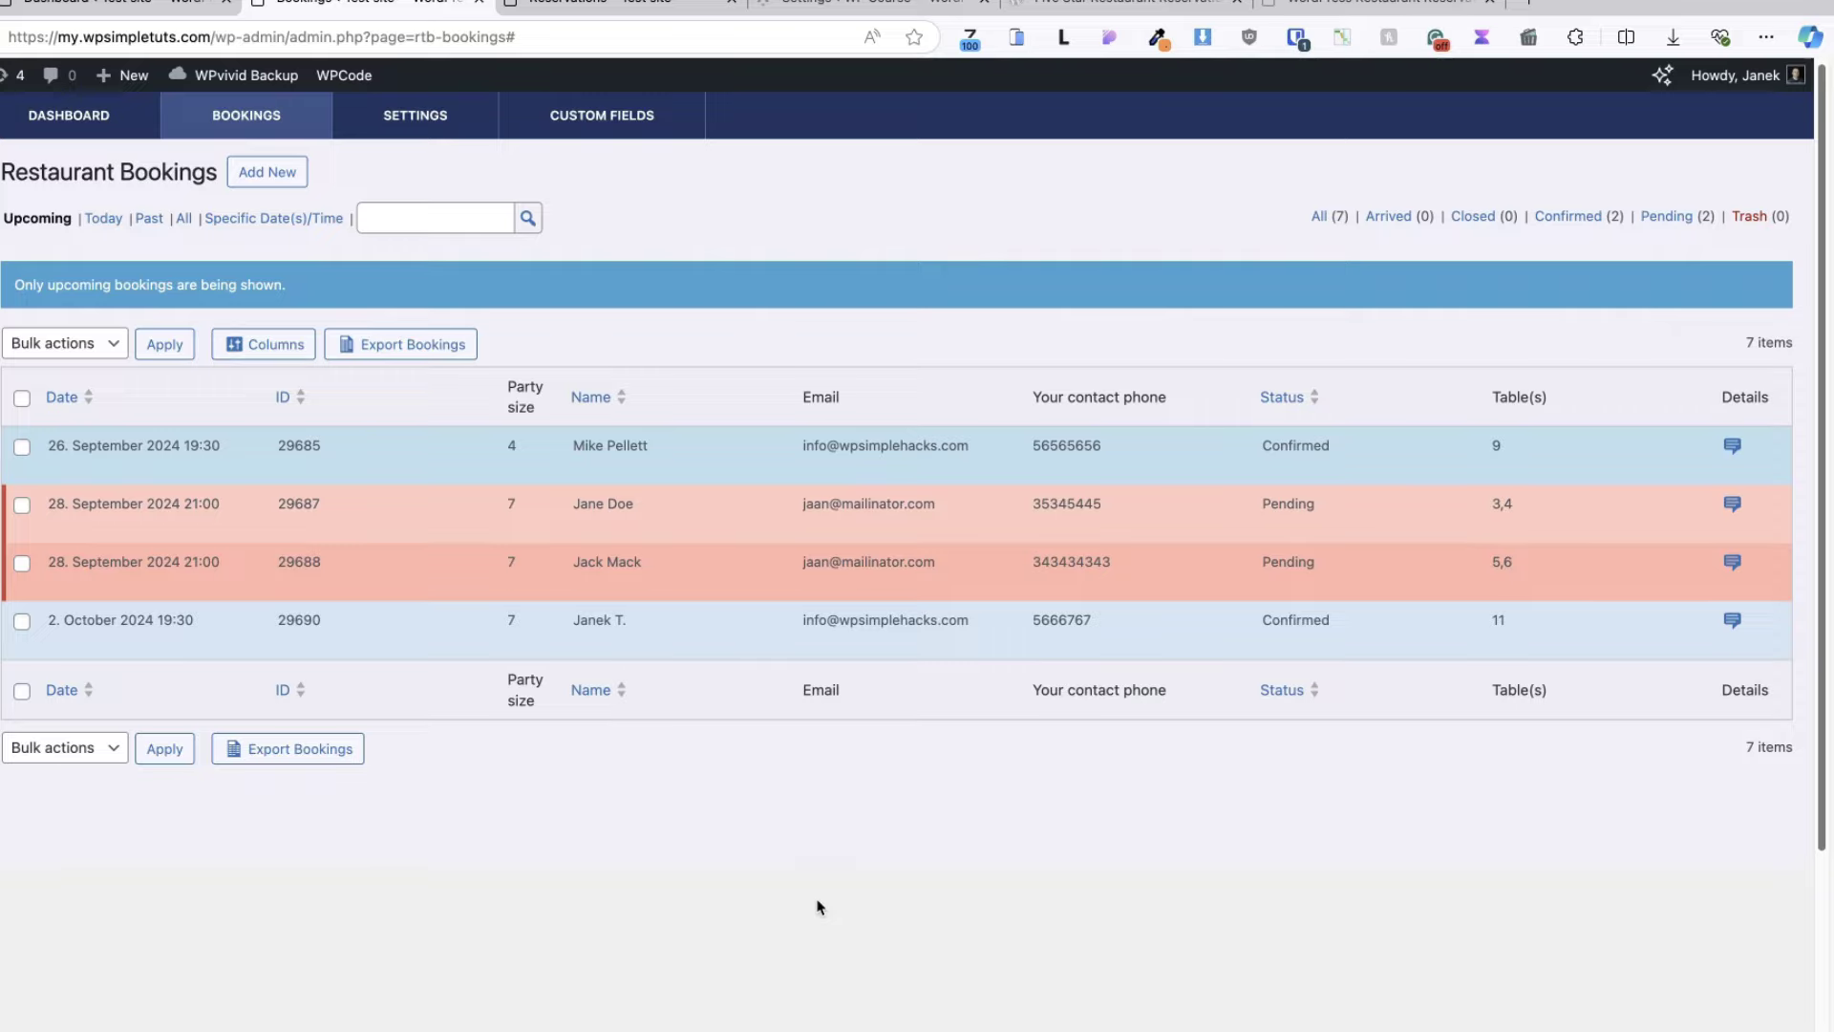
pyautogui.click(611, 3)
pyautogui.scroll(-2, 696, 520)
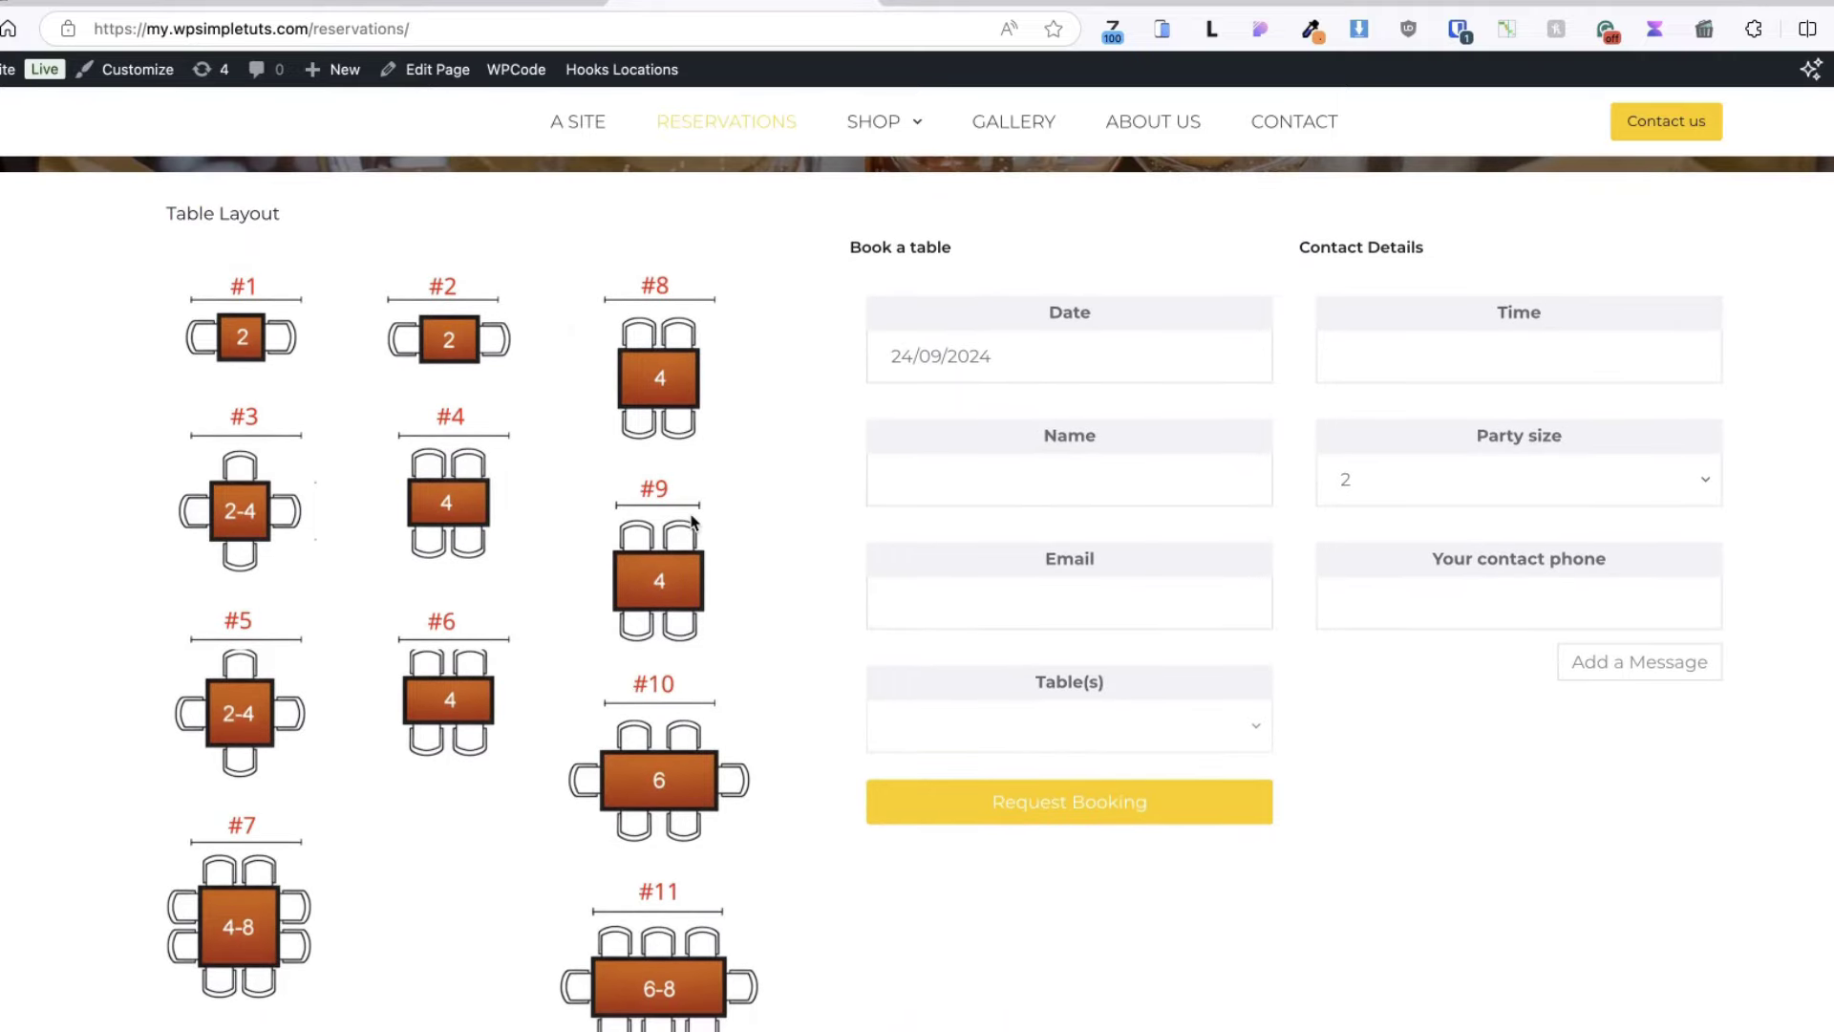